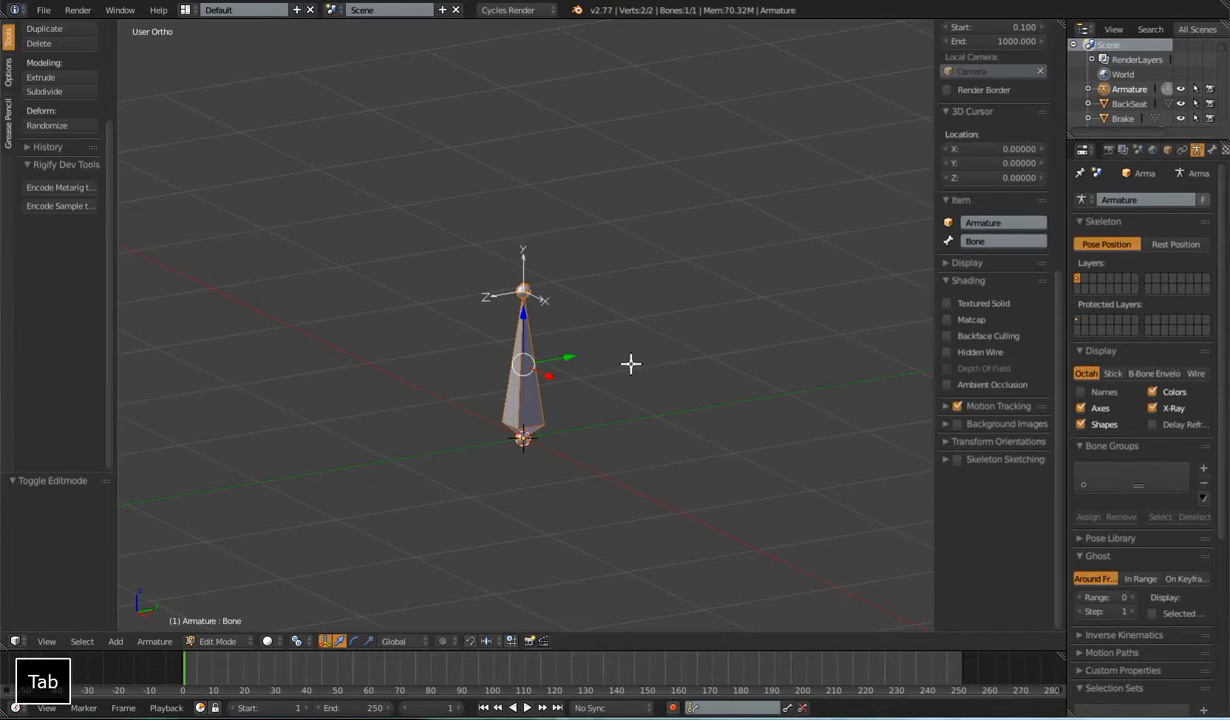
# Step: Rotate the bone's tip by -90° around the global X axis
pyautogui.moveTo(662, 400); pyautogui.dragTo(637, 390, button='middle')
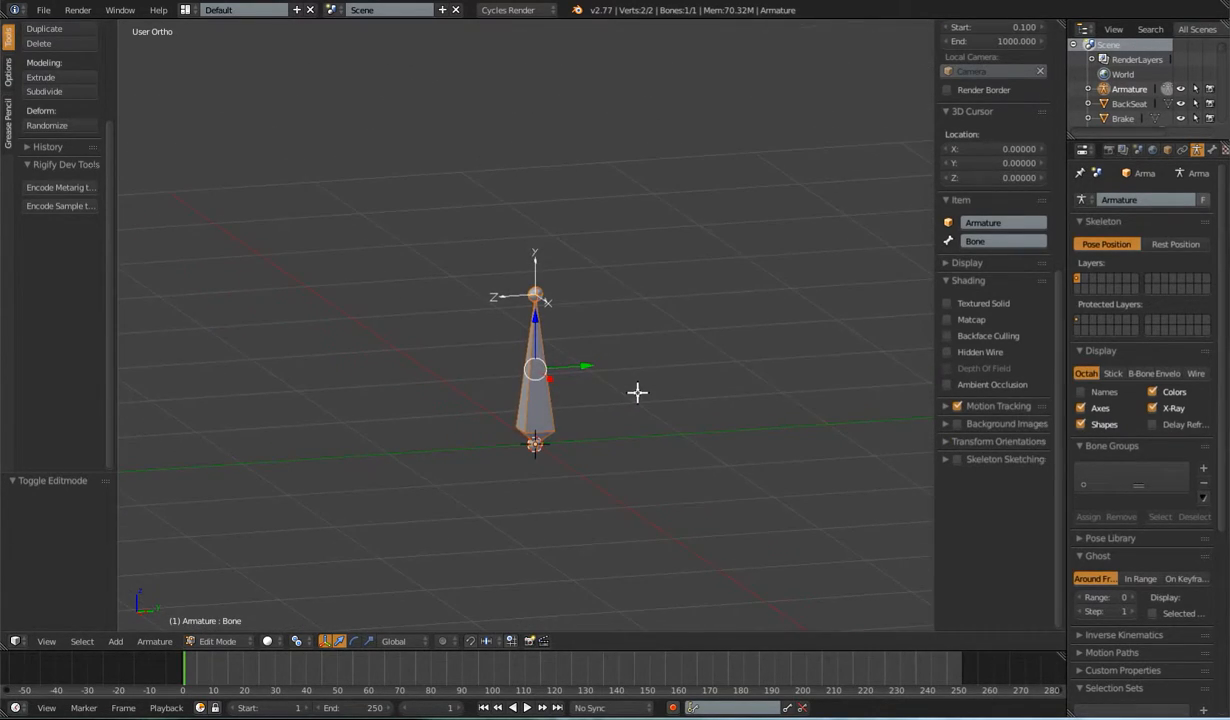
pyautogui.scroll(2, 637, 390)
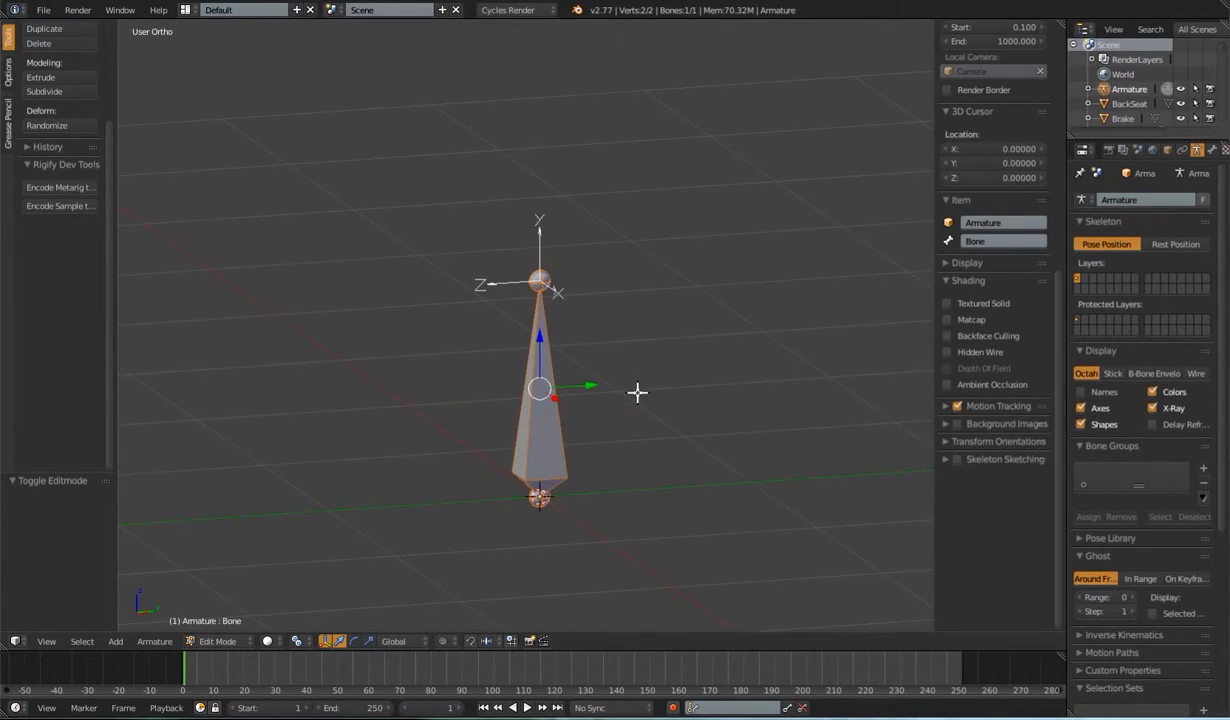
pyautogui.rightClick(533, 274)
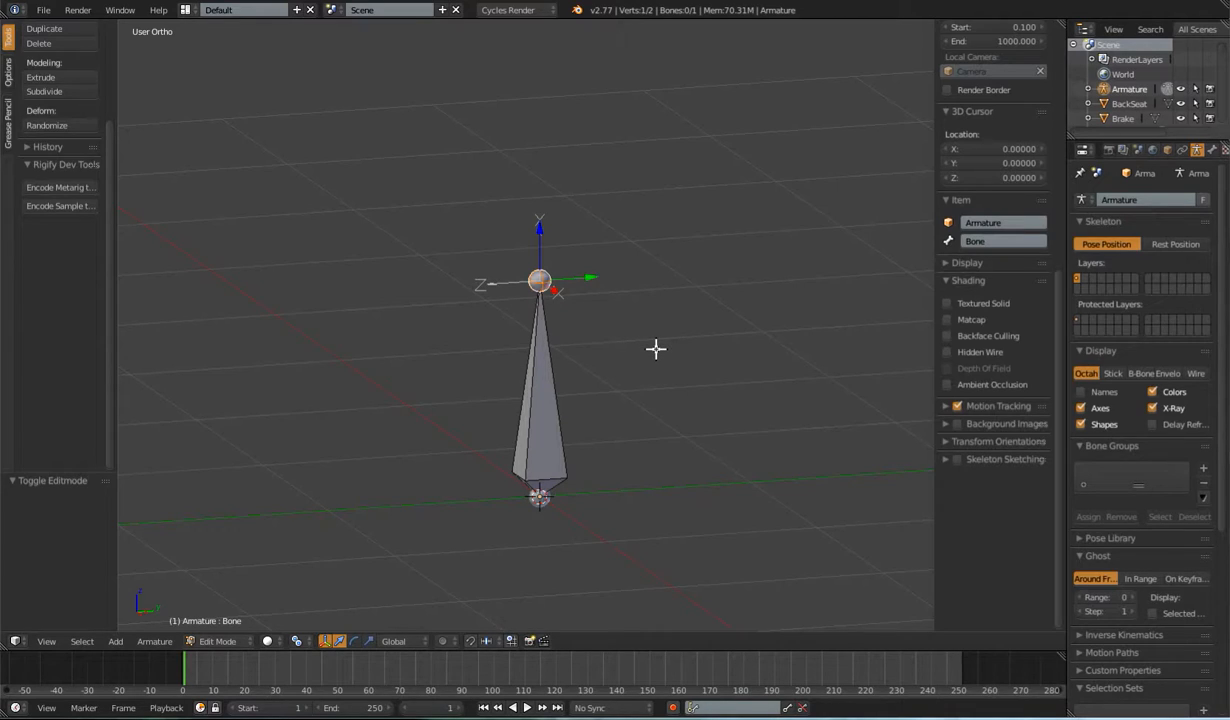
pyautogui.press('r')
pyautogui.press('x')
pyautogui.press('-')
pyautogui.press('9')
pyautogui.press('0')
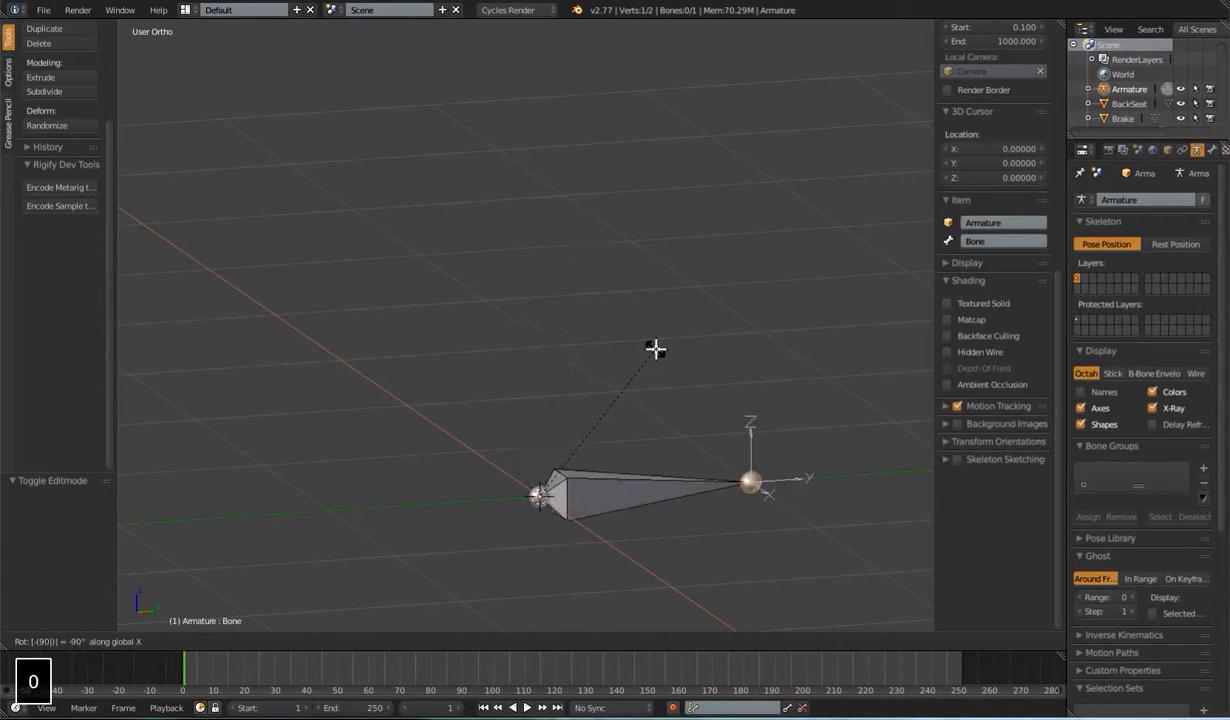
pyautogui.press('Return')
# Step: Select the whole bone and rename it Root
pyautogui.moveTo(527, 398); pyautogui.dragTo(568, 393, button='middle')
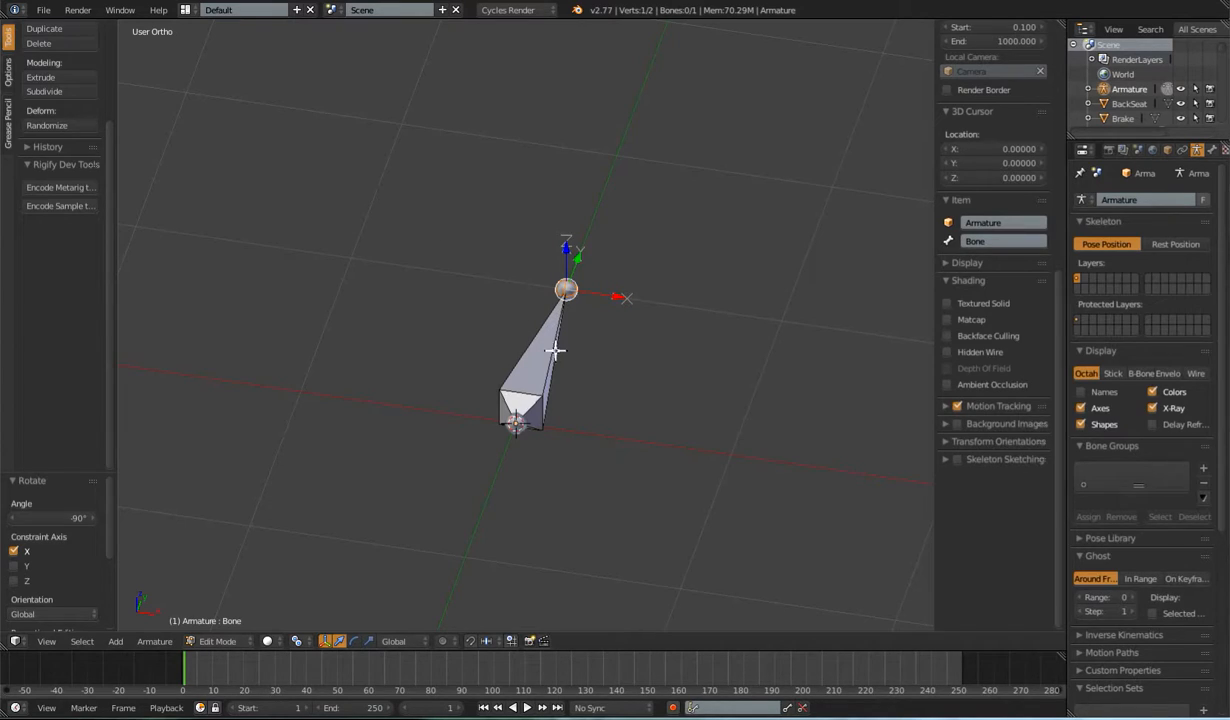
pyautogui.click(636, 349)
pyautogui.moveTo(636, 349); pyautogui.dragTo(589, 348, button='middle')
pyautogui.rightClick(615, 424)
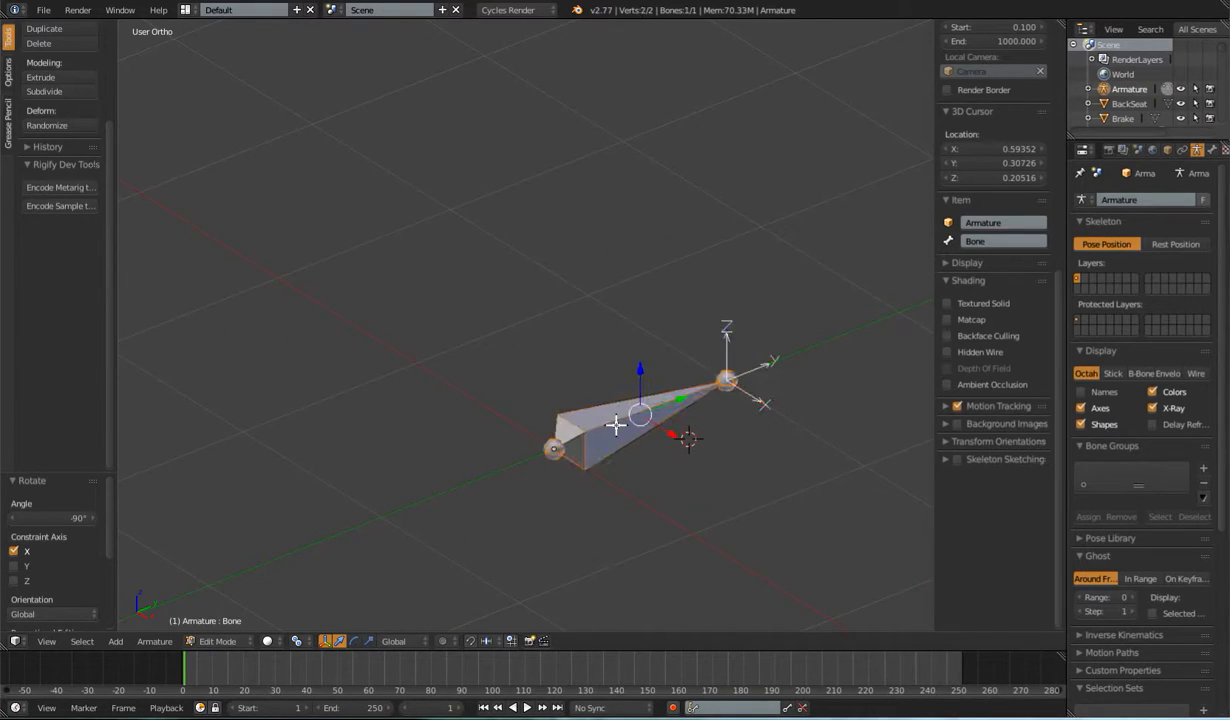
pyautogui.click(996, 241)
pyautogui.write('Root')
pyautogui.press('Return')
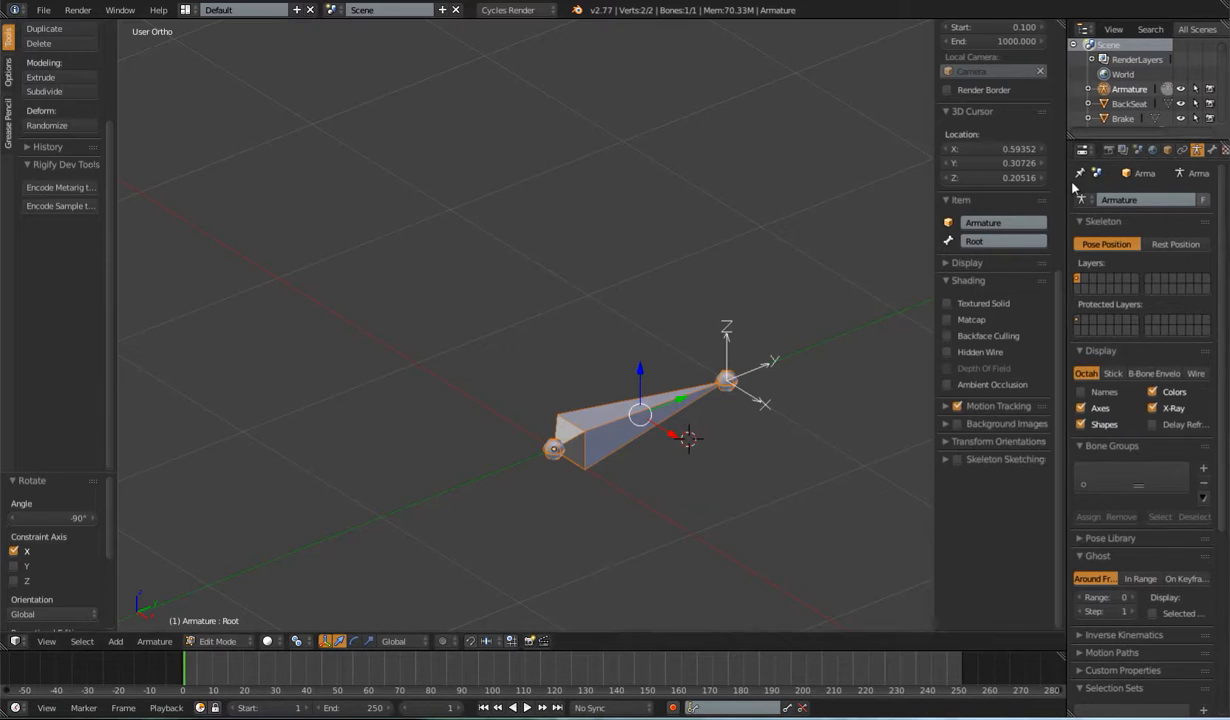
# Step: Turn off Deform in the Root bone's properties
pyautogui.moveTo(1066, 182); pyautogui.dragTo(1037, 182)
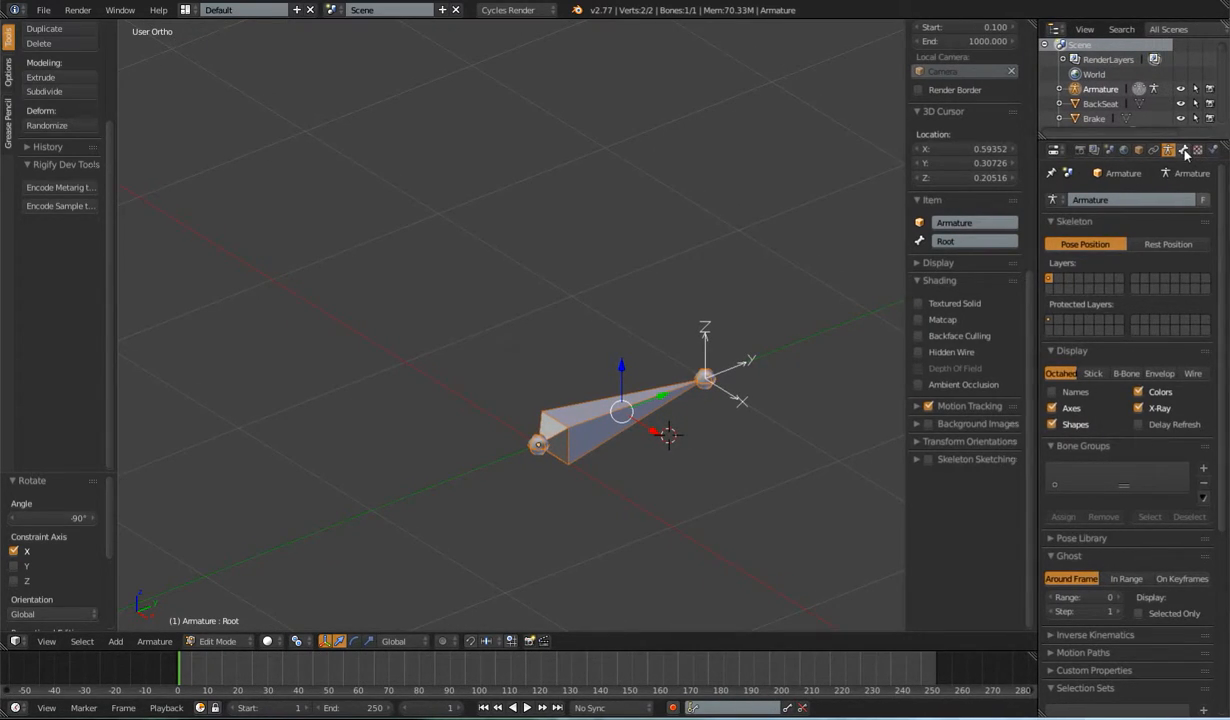
pyautogui.click(1183, 149)
pyautogui.click(1062, 436)
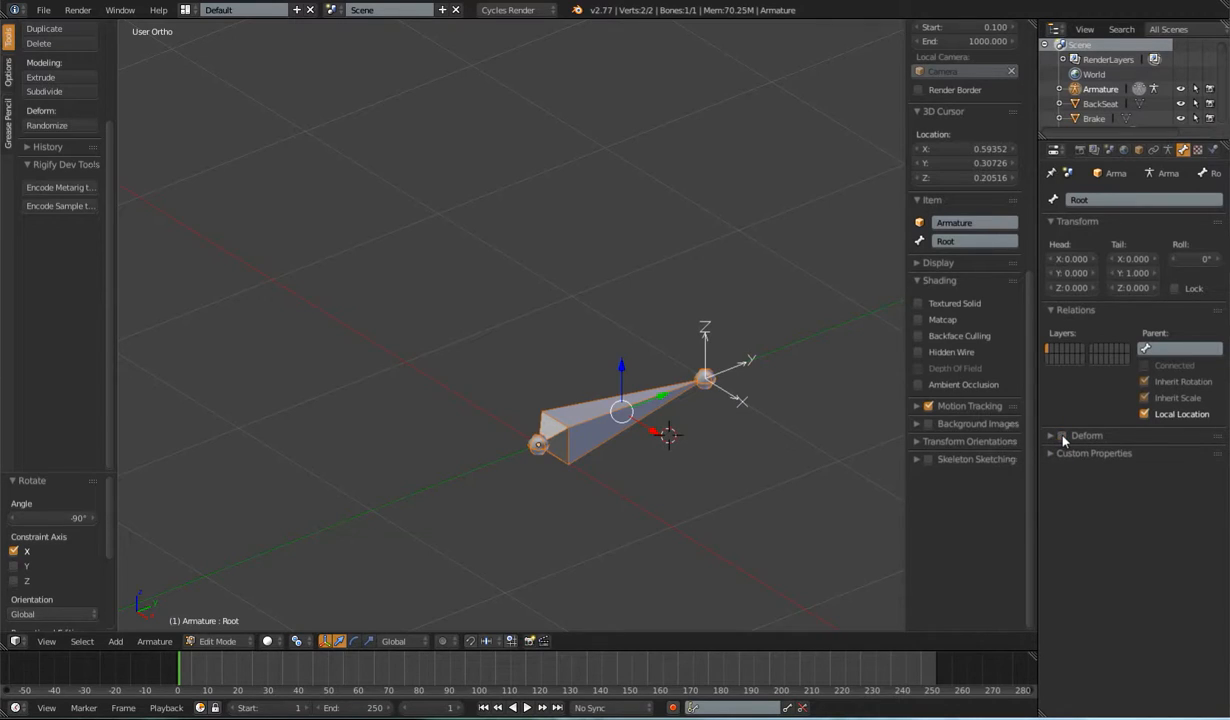
# Step: Snap the 3D cursor to the scene centre
pyautogui.moveTo(603, 442); pyautogui.dragTo(588, 398, button='middle')
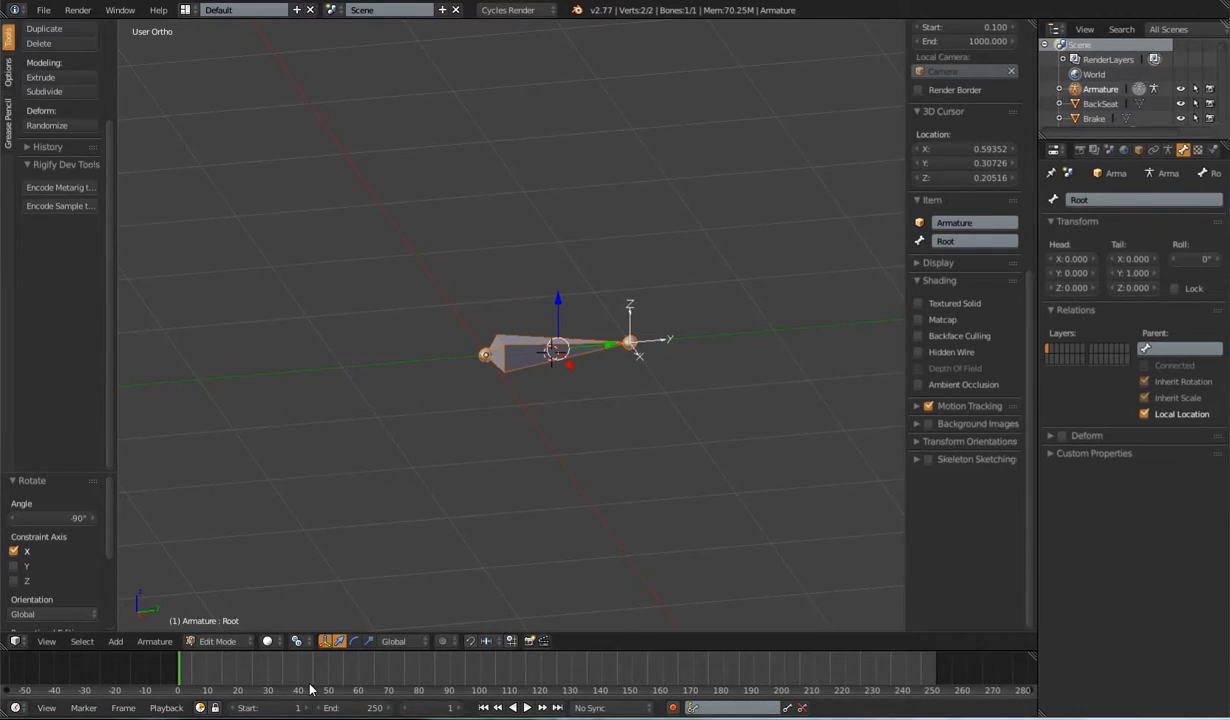
pyautogui.keyDown('shift'); pyautogui.moveTo(632, 343); pyautogui.dragTo(560, 522, button='middle'); pyautogui.keyUp('shift')
pyautogui.moveTo(587, 449); pyautogui.dragTo(560, 420, button='middle')
pyautogui.keyDown('shift'); pyautogui.moveTo(623, 376); pyautogui.dragTo(692, 318, button='middle'); pyautogui.keyUp('shift')
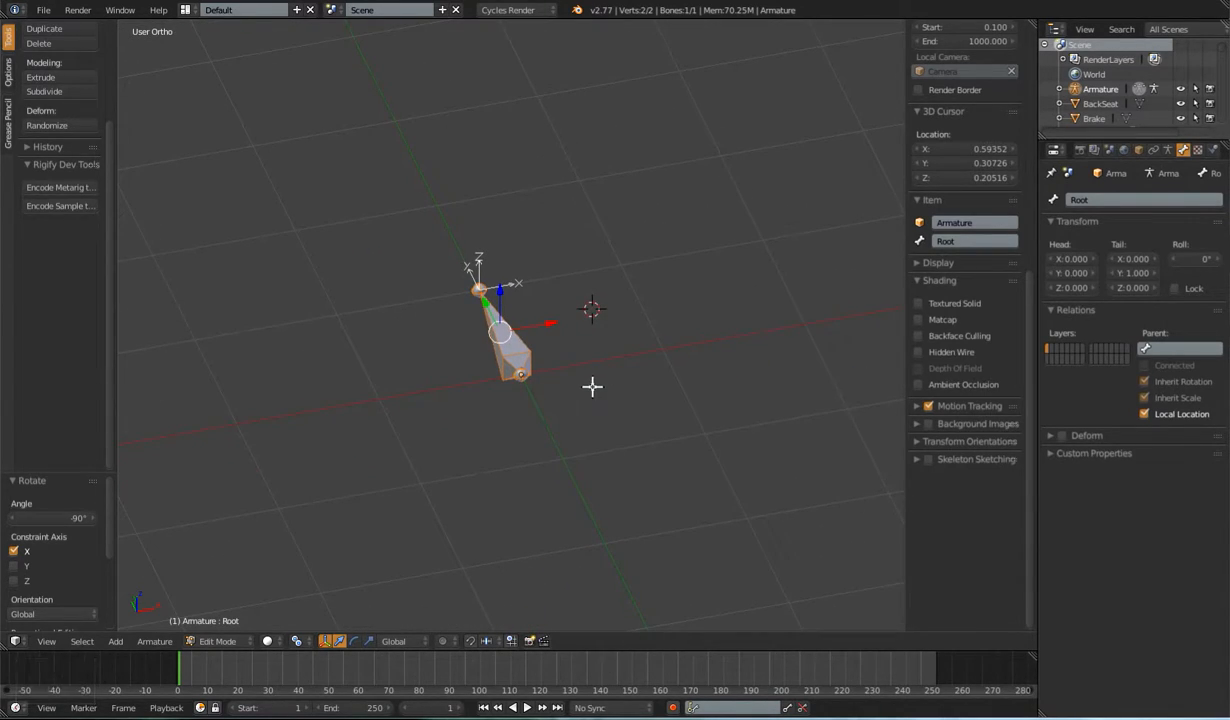
pyautogui.hotkey('shift', 's')
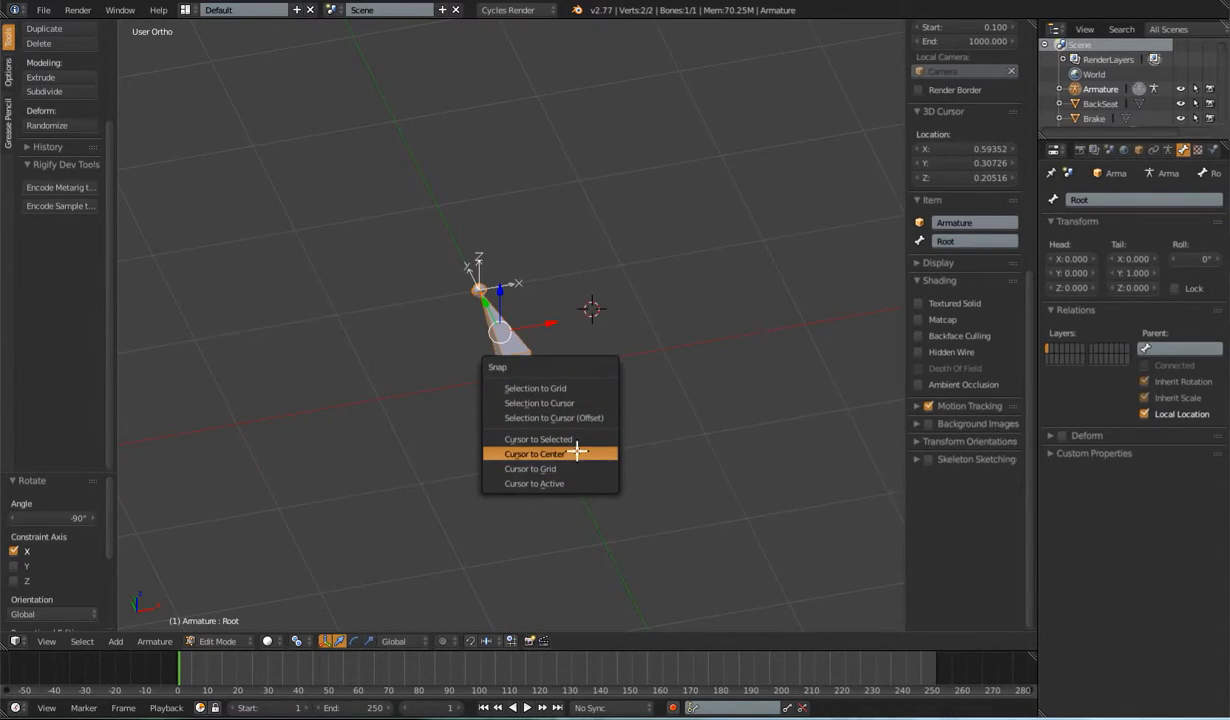
pyautogui.click(580, 450)
# Step: Return to Object Mode and show the layer with the car's seats and wheels alongside the armature
pyautogui.moveTo(626, 346); pyautogui.dragTo(585, 379, button='middle')
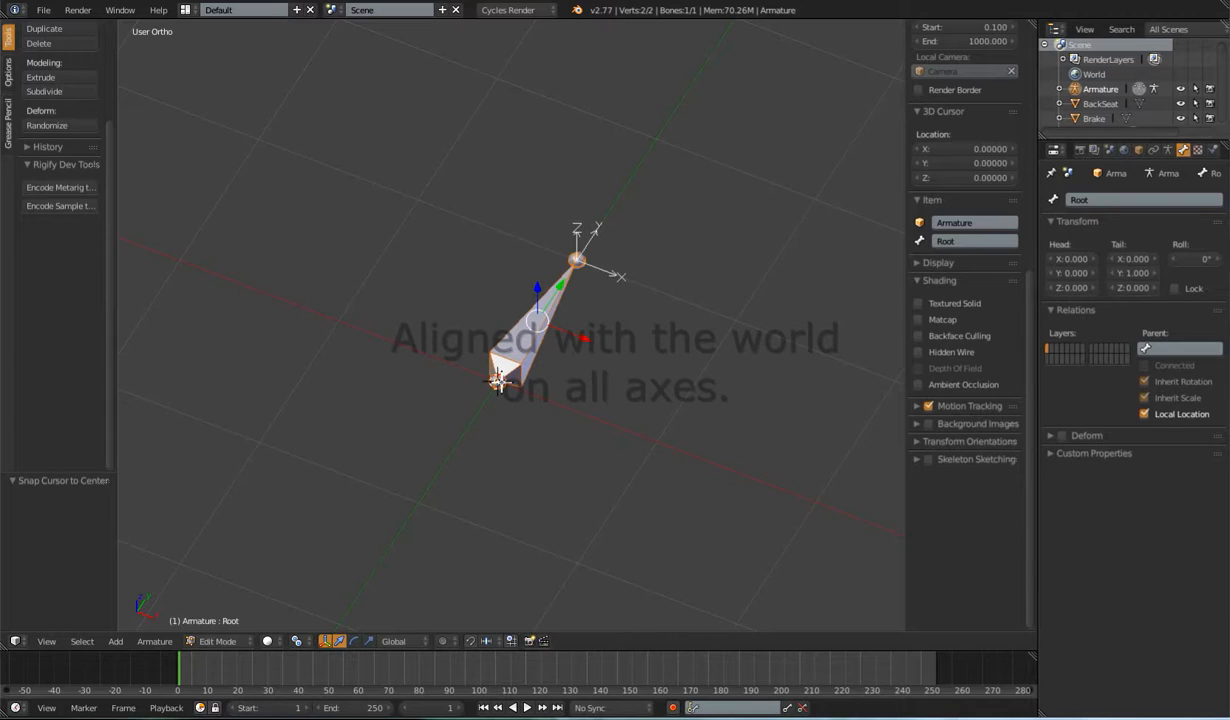
pyautogui.rightClick(497, 379)
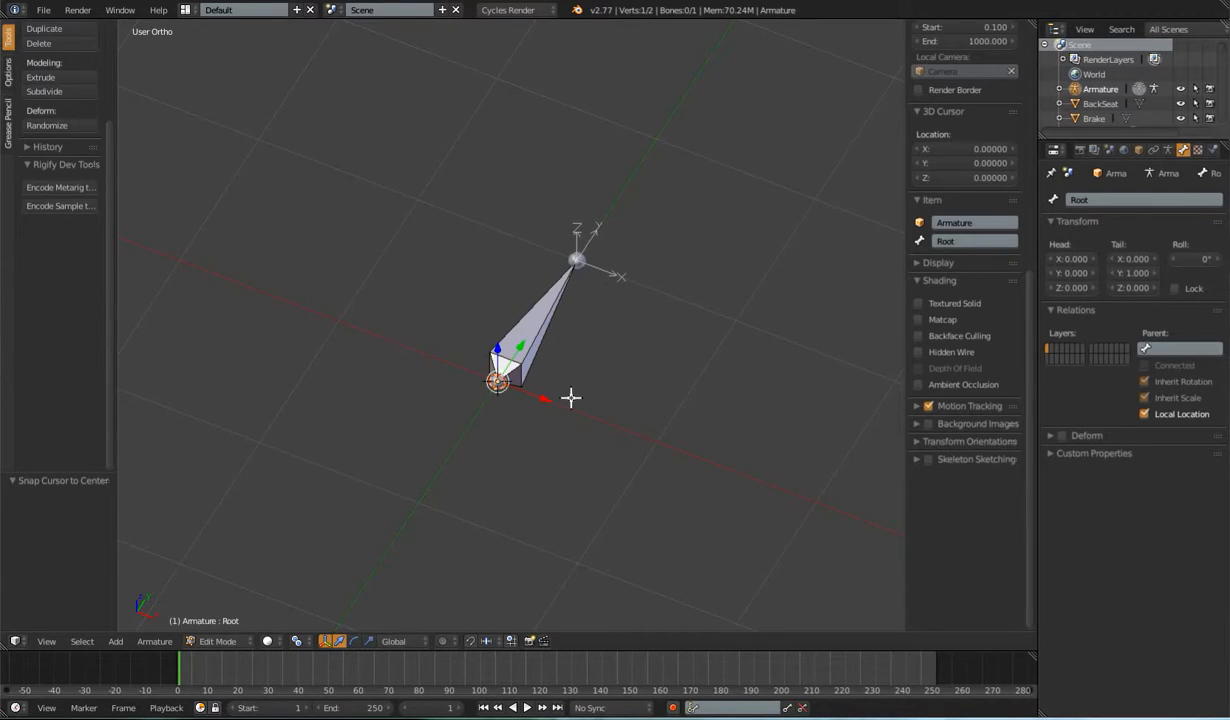
pyautogui.press('Tab')
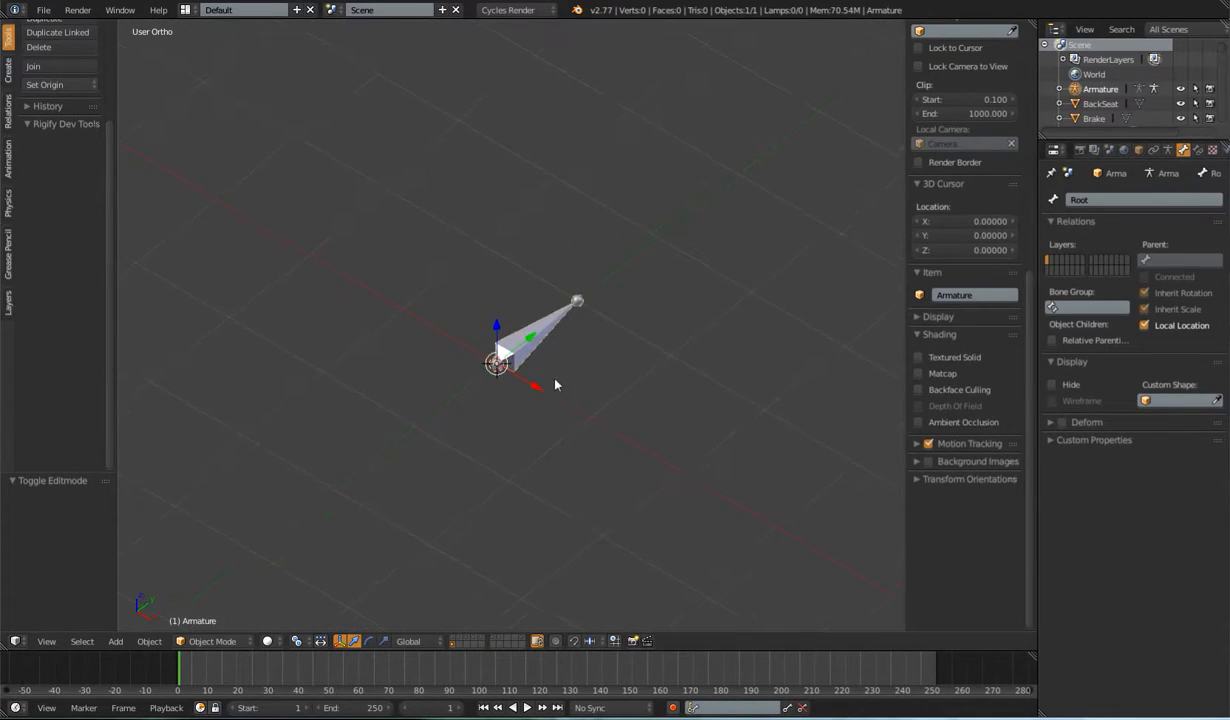
pyautogui.keyDown('shift'); pyautogui.click(453, 638); pyautogui.keyUp('shift')
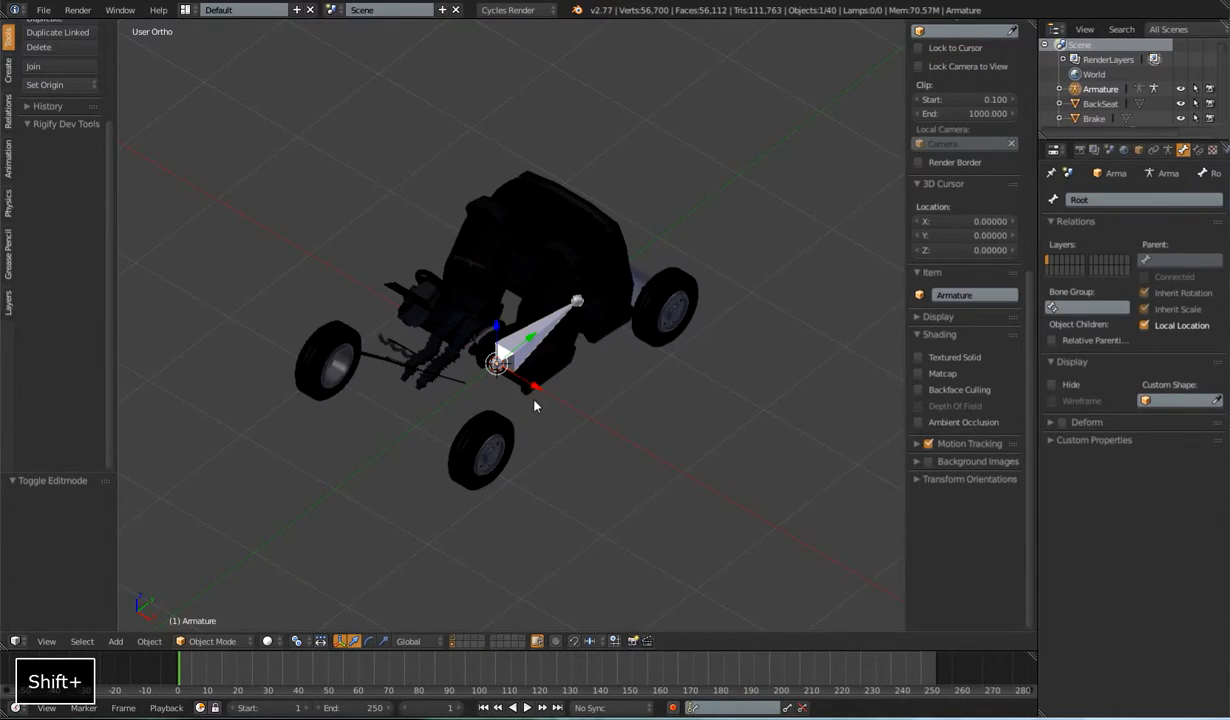
# Step: Select the car's separate parts one after another, such as SeatBack.R and SeatLower.L, to examine them against the Root bone
pyautogui.rightClick(485, 250)
pyautogui.moveTo(455, 395); pyautogui.dragTo(512, 355, button='middle')
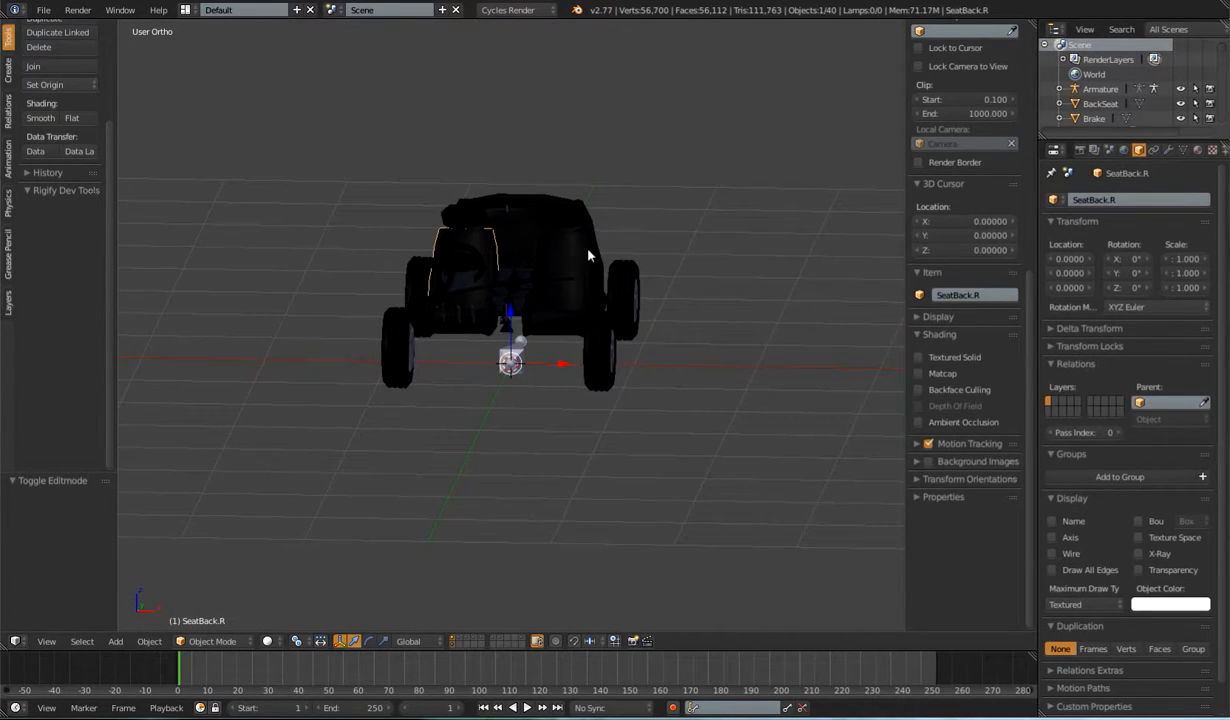
pyautogui.rightClick(619, 342)
pyautogui.rightClick(640, 275)
pyautogui.rightClick(567, 315)
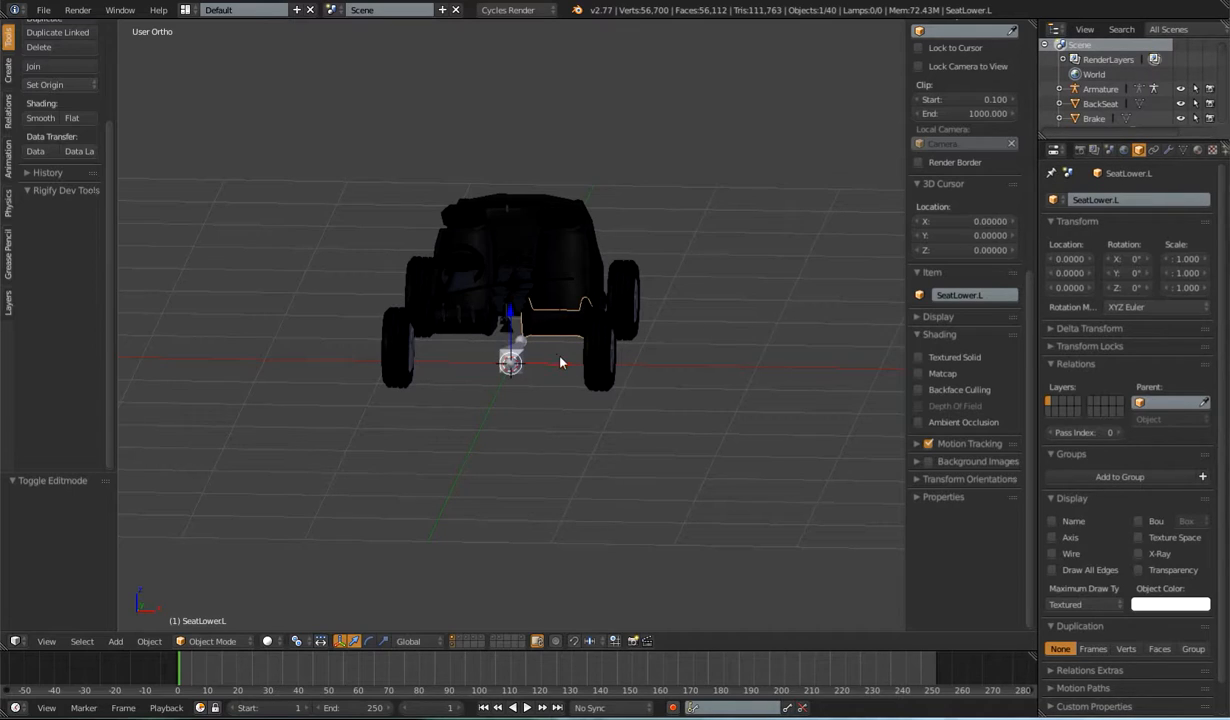
pyautogui.moveTo(596, 366); pyautogui.dragTo(558, 415, button='middle')
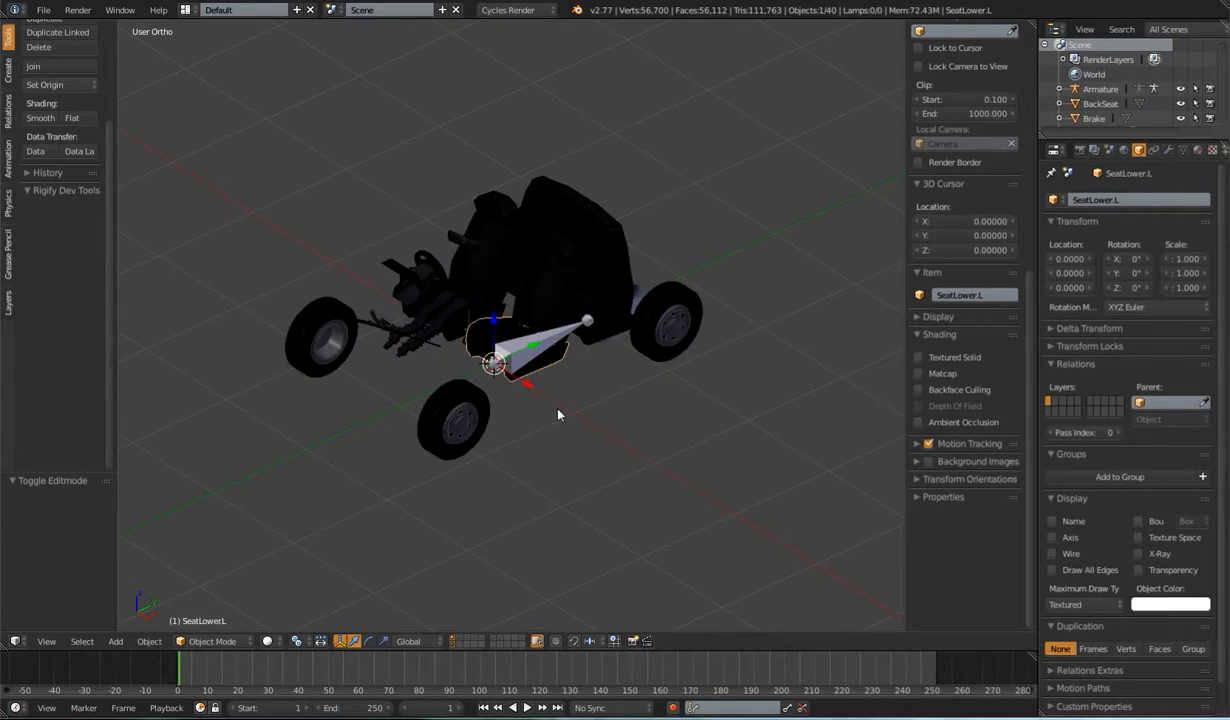
pyautogui.press('Tab')
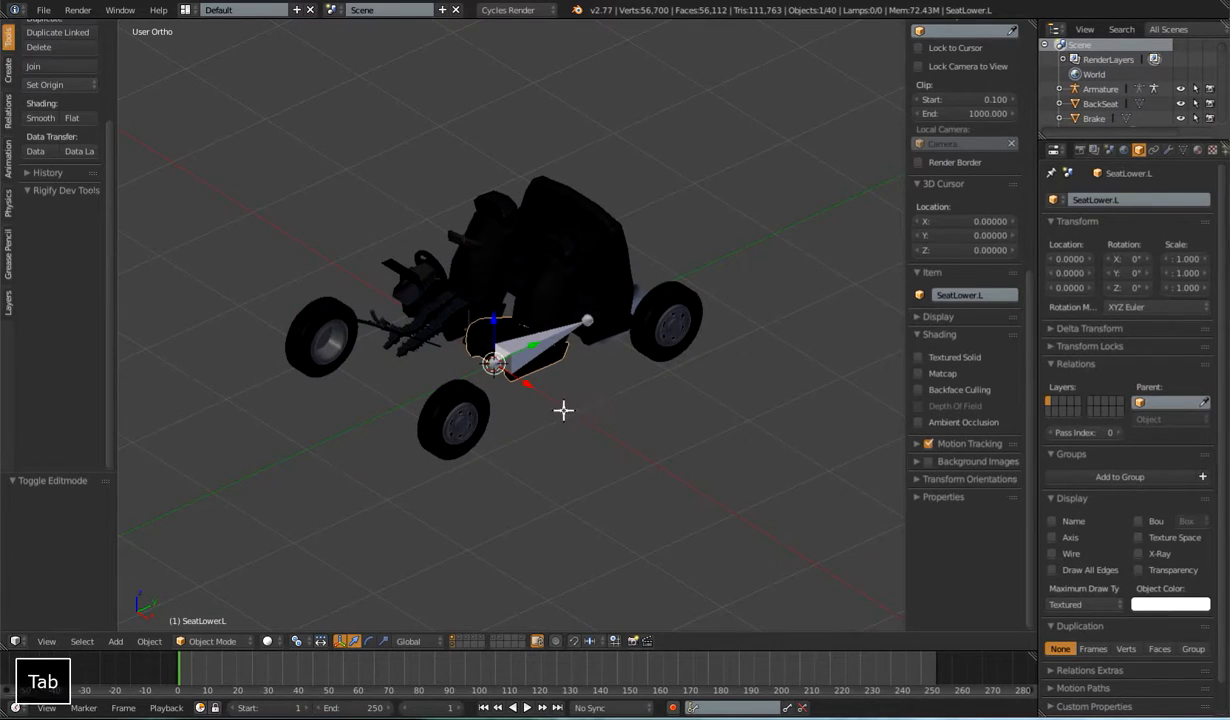
pyautogui.keyDown('shift'); pyautogui.moveTo(555, 429); pyautogui.dragTo(522, 357, button='middle'); pyautogui.keyUp('shift')
pyautogui.press('Tab')
# Step: Select the armature, hide the seats and wheels layer, and show the blue car body alongside the armature
pyautogui.rightClick(590, 378)
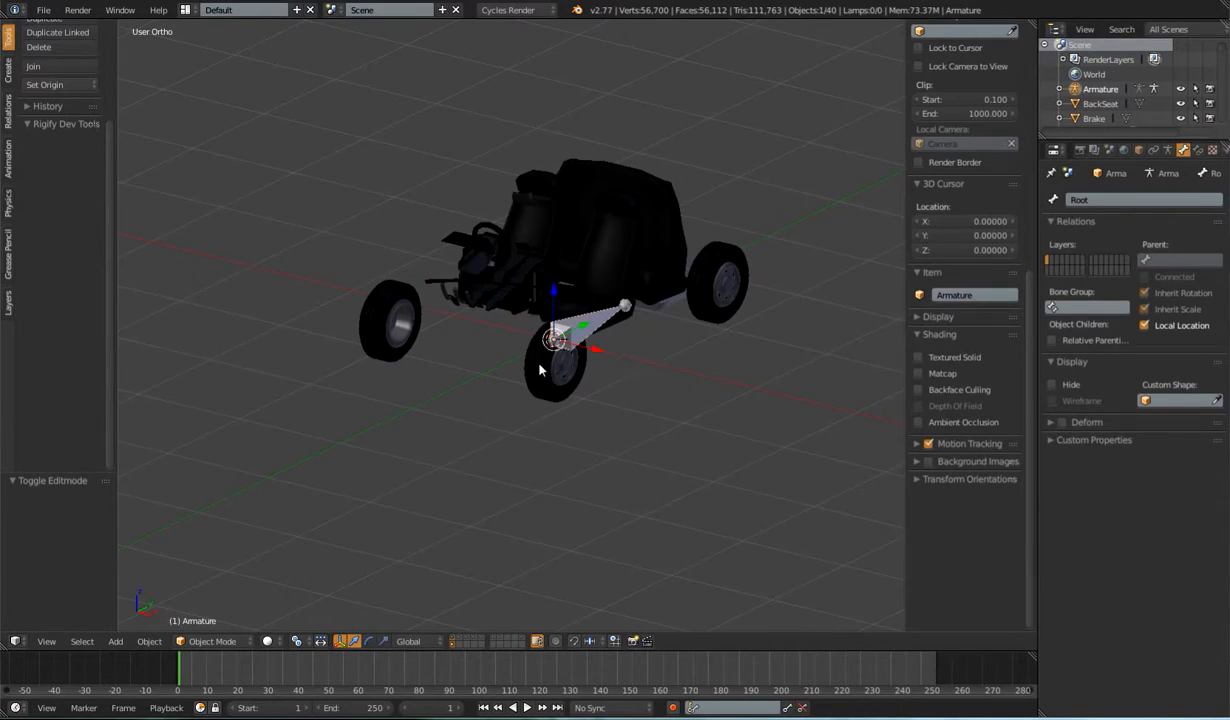
pyautogui.press('Tab')
pyautogui.moveTo(585, 389); pyautogui.dragTo(541, 357, button='middle')
pyautogui.press('Tab')
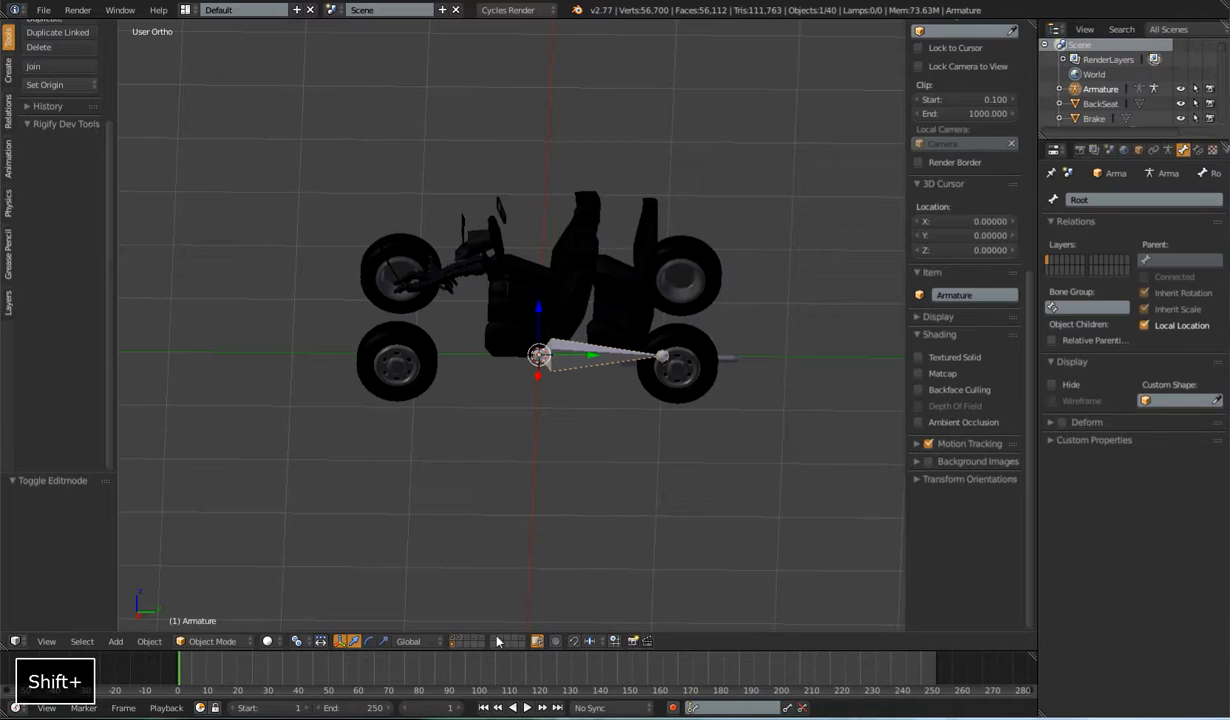
pyautogui.keyDown('shift'); pyautogui.click(453, 643); pyautogui.keyUp('shift')
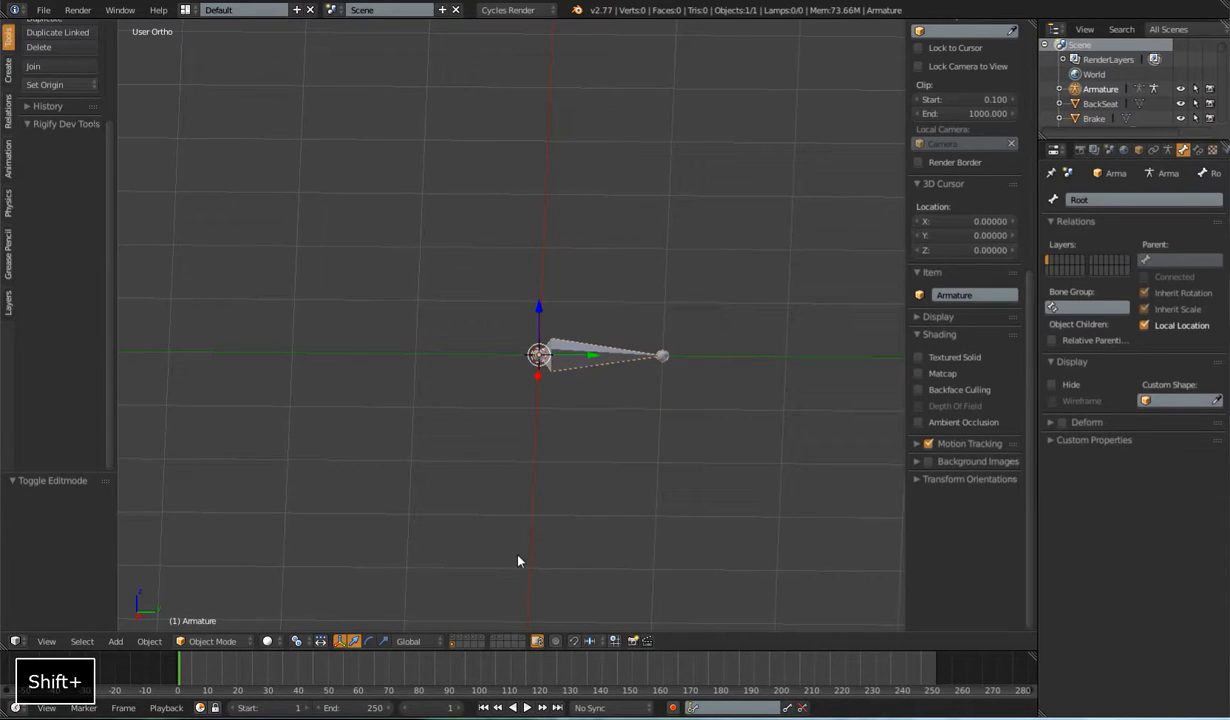
pyautogui.keyDown('shift'); pyautogui.click(453, 643); pyautogui.keyUp('shift')
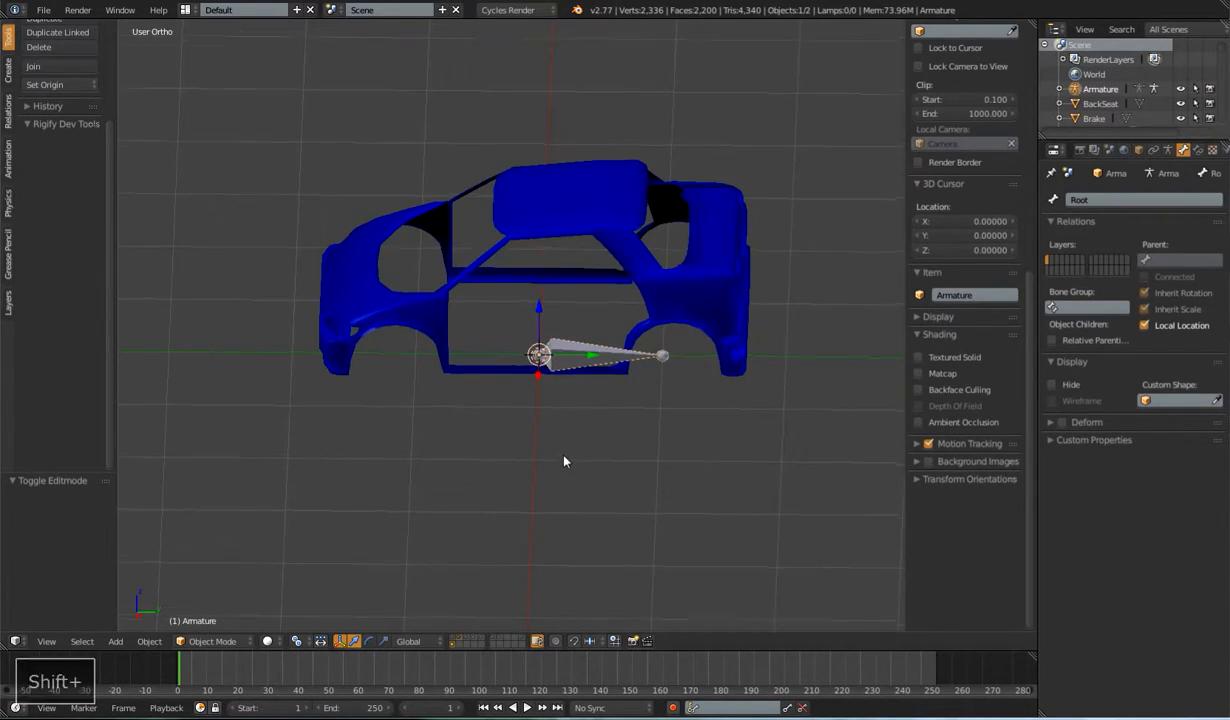
# Step: Duplicate the Root bone in Edit Mode and move the copy about 0.323 units up along Z to the car body's sill
pyautogui.press('KP_1')
pyautogui.press('KP_3')
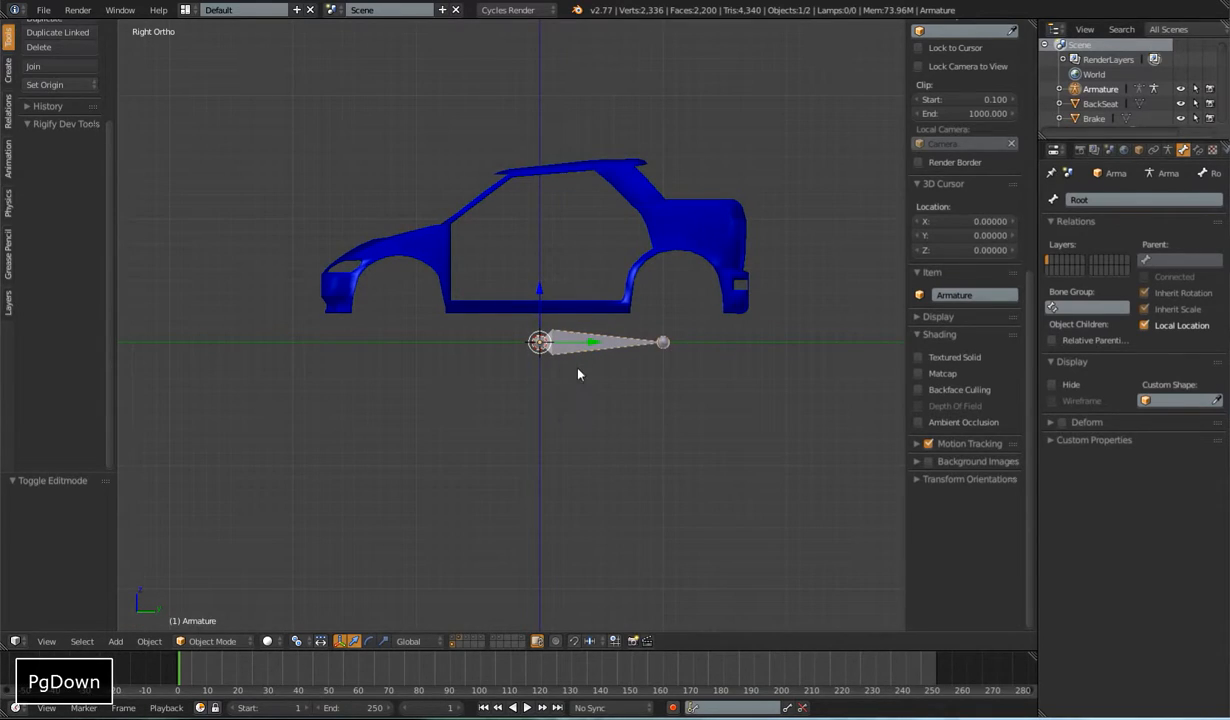
pyautogui.press('Tab')
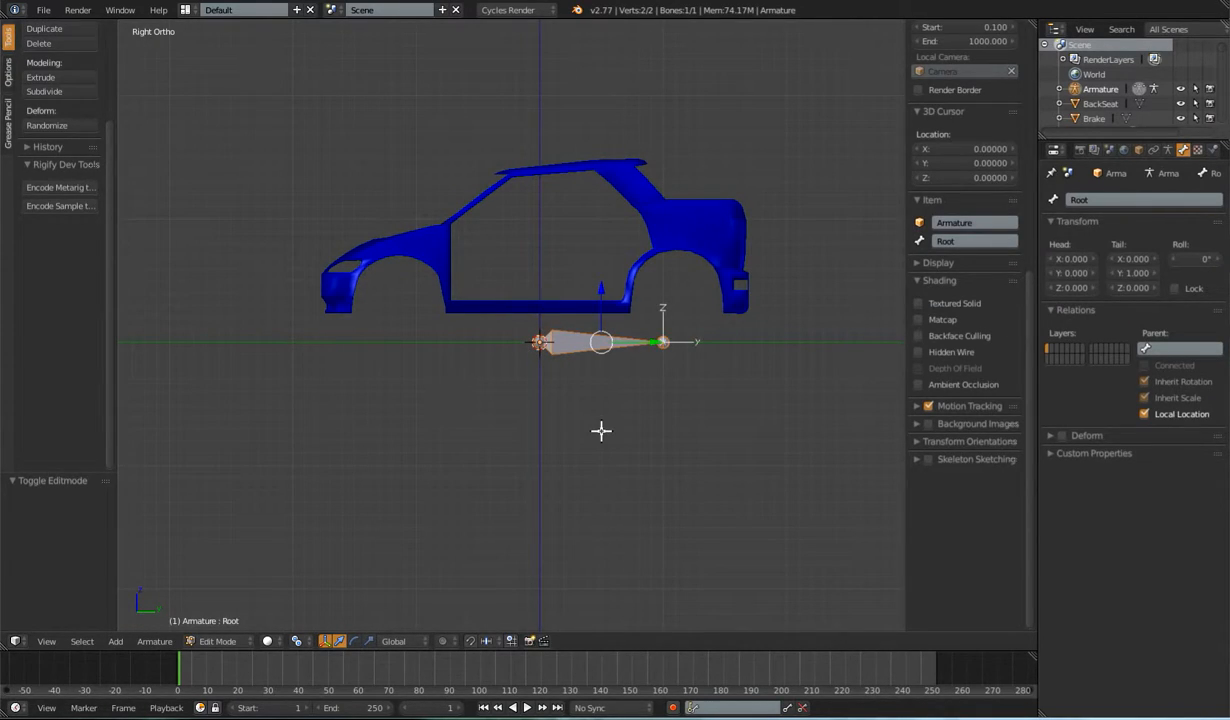
pyautogui.hotkey('shift', 'd')
pyautogui.rightClick(607, 455)
pyautogui.press('g')
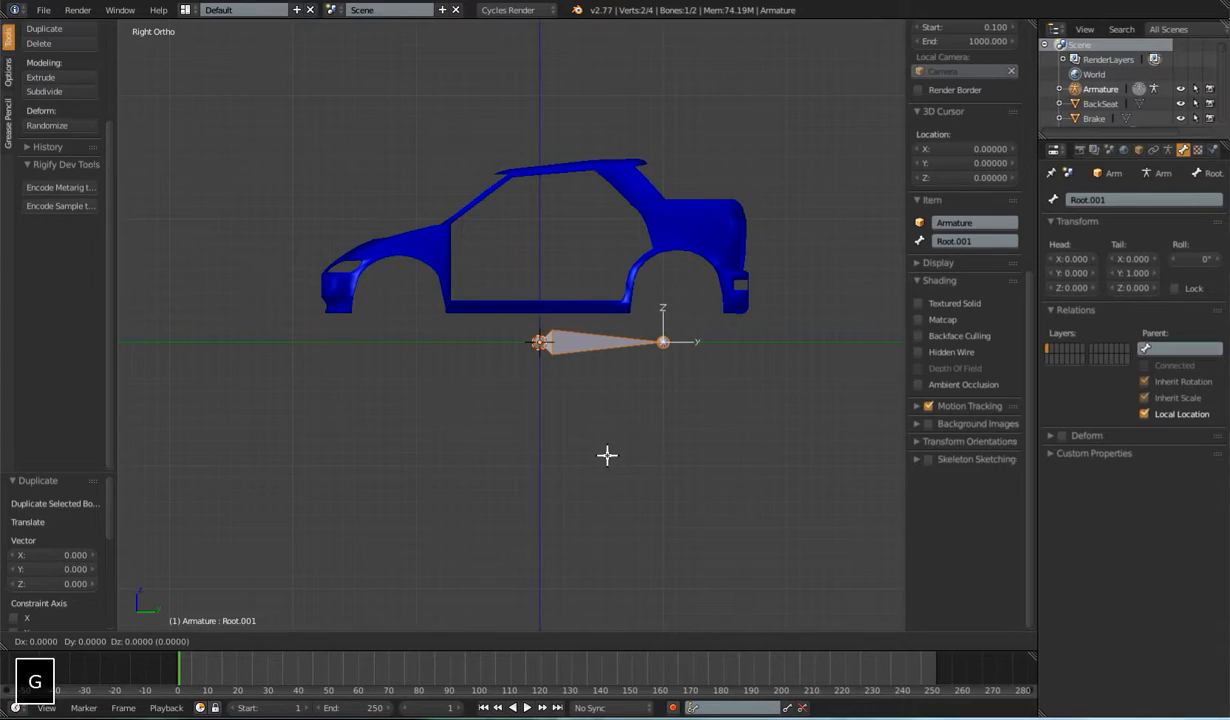
pyautogui.press('z')
pyautogui.click(601, 412)
# Step: Shorten both bones by moving their selected tips together about -0.365 units along Y
pyautogui.rightClick(664, 303)
pyautogui.keyDown('shift'); pyautogui.rightClick(663, 342); pyautogui.keyUp('shift')
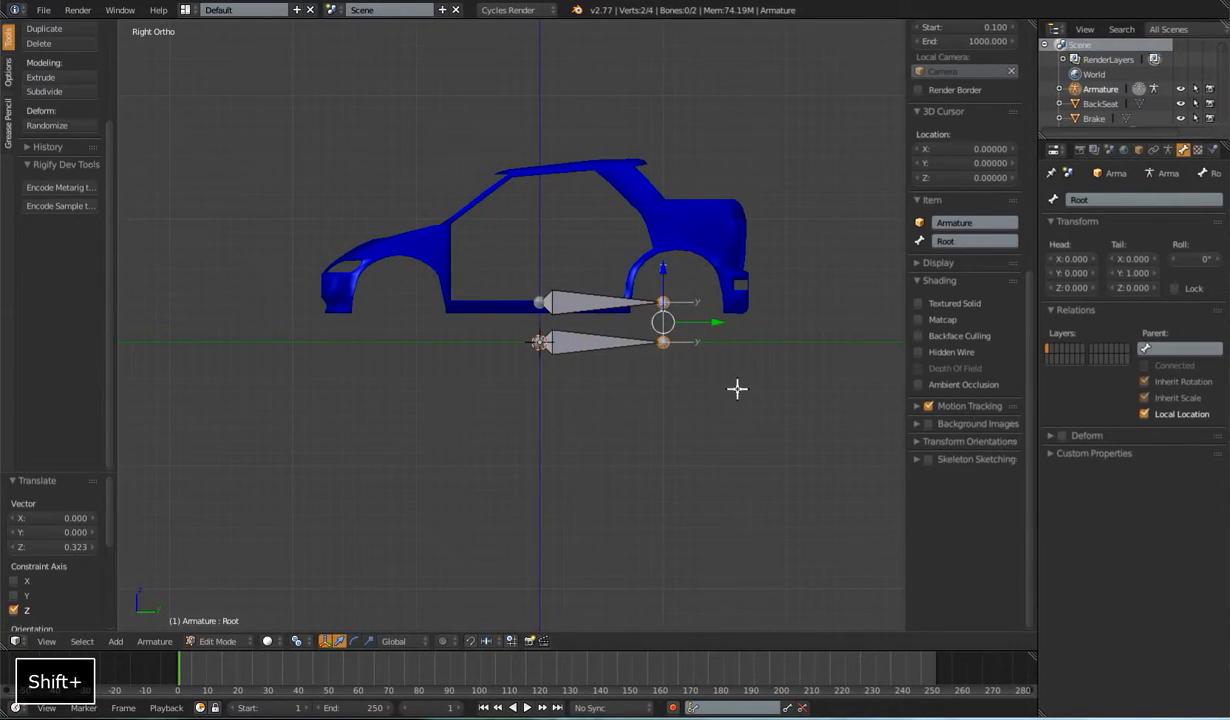
pyautogui.press('g')
pyautogui.press('y')
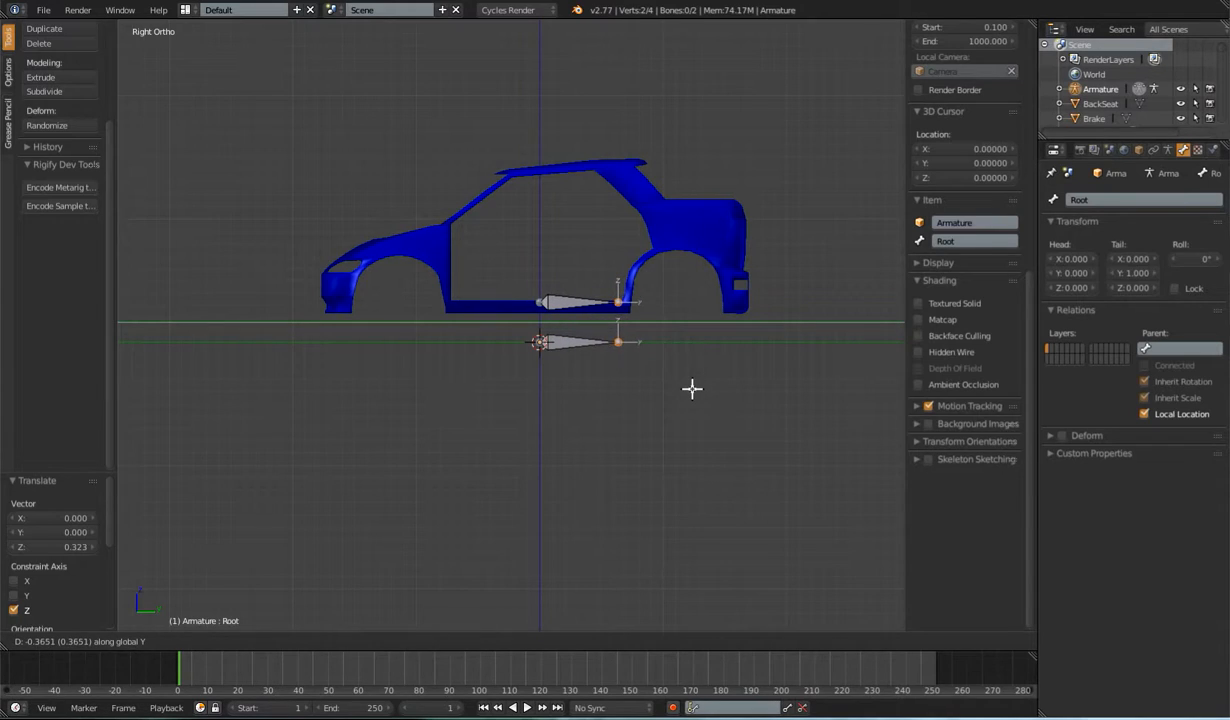
pyautogui.click(692, 388)
# Step: Shorten both bones further by moving their tips together another -0.072 units or so along Y
pyautogui.rightClick(619, 302)
pyautogui.keyDown('shift'); pyautogui.rightClick(619, 342); pyautogui.keyUp('shift')
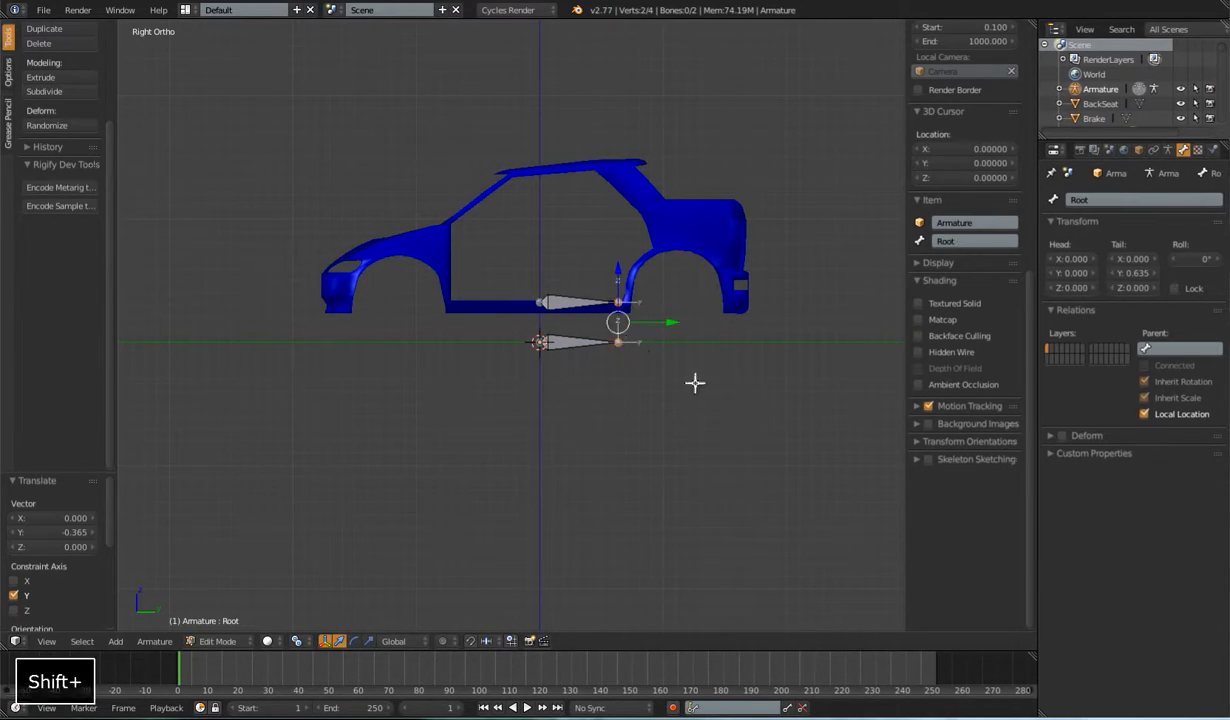
pyautogui.press('g')
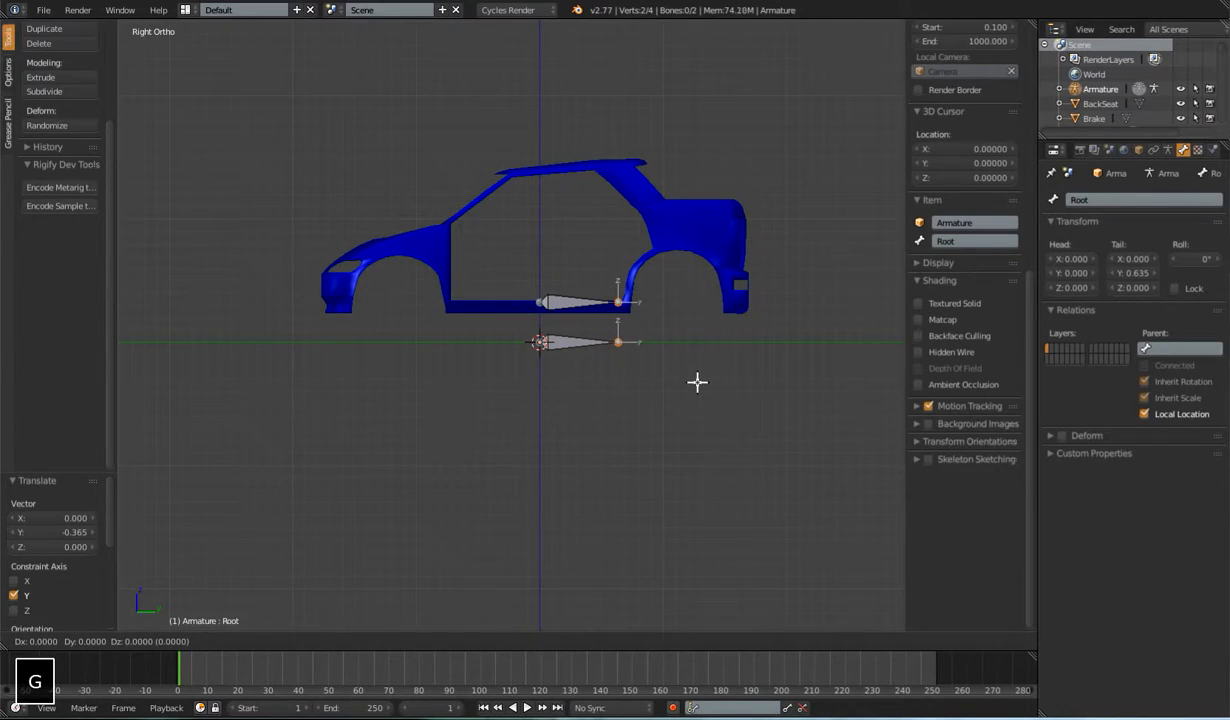
pyautogui.press('y')
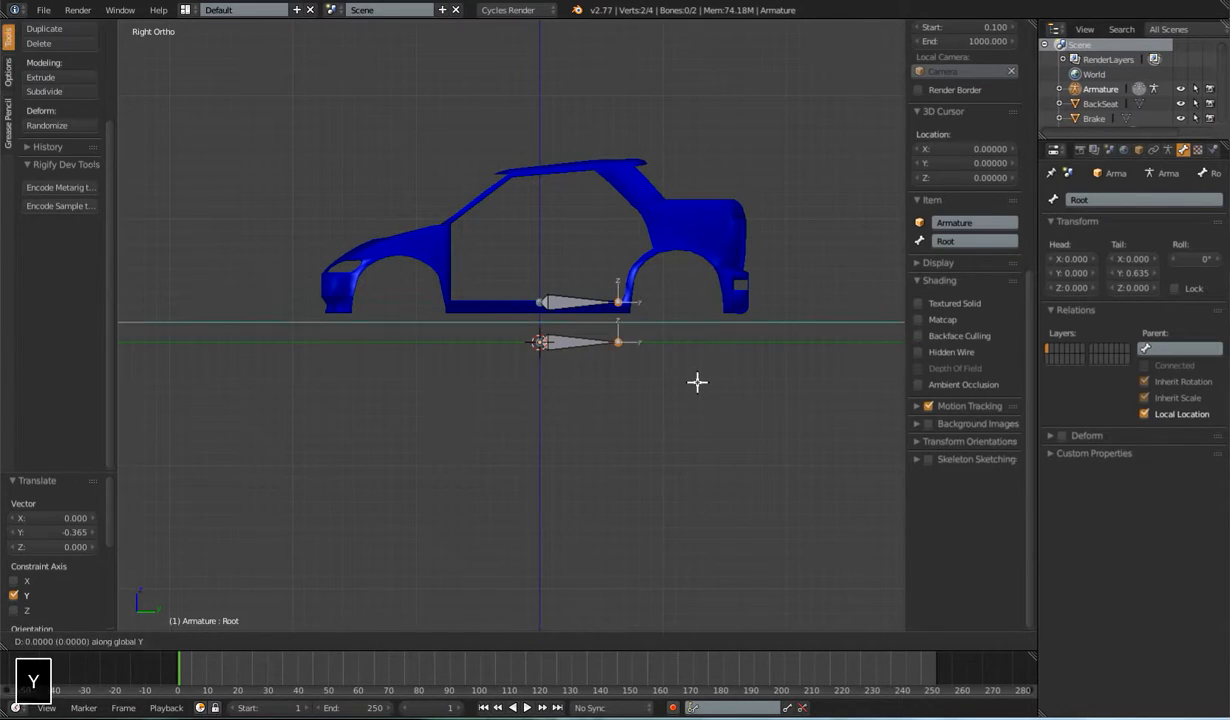
pyautogui.click(687, 384)
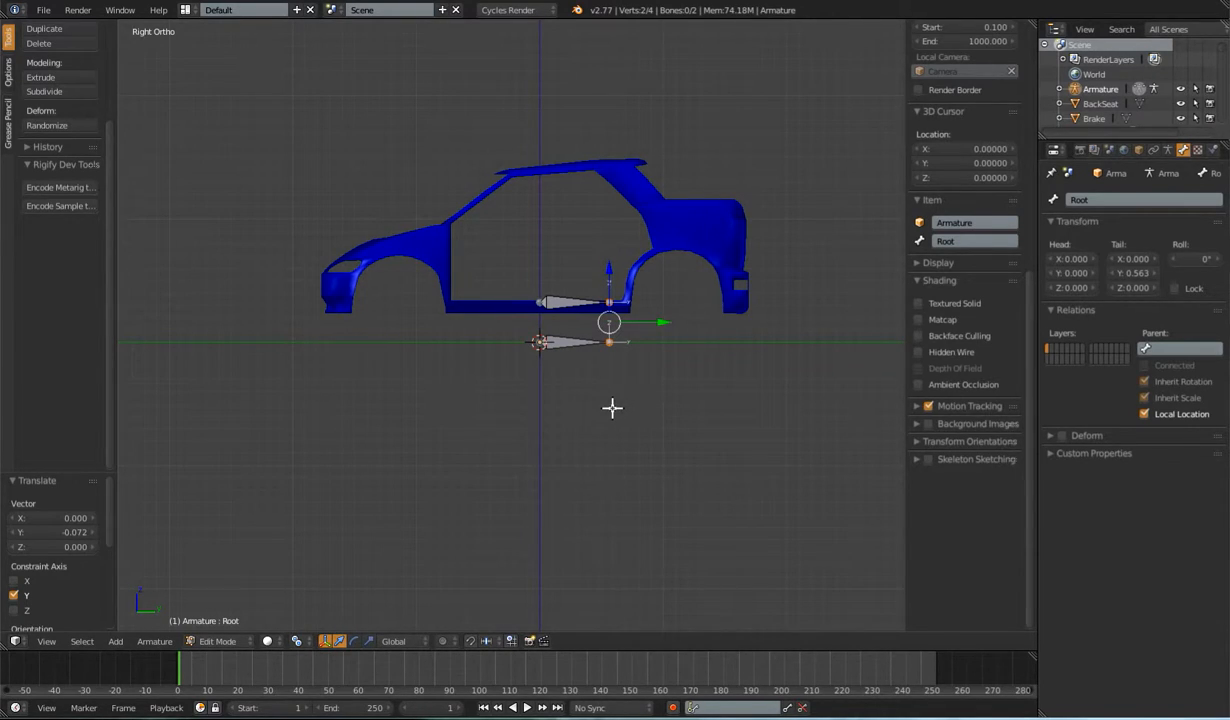
pyautogui.moveTo(648, 340); pyautogui.dragTo(678, 365, button='middle')
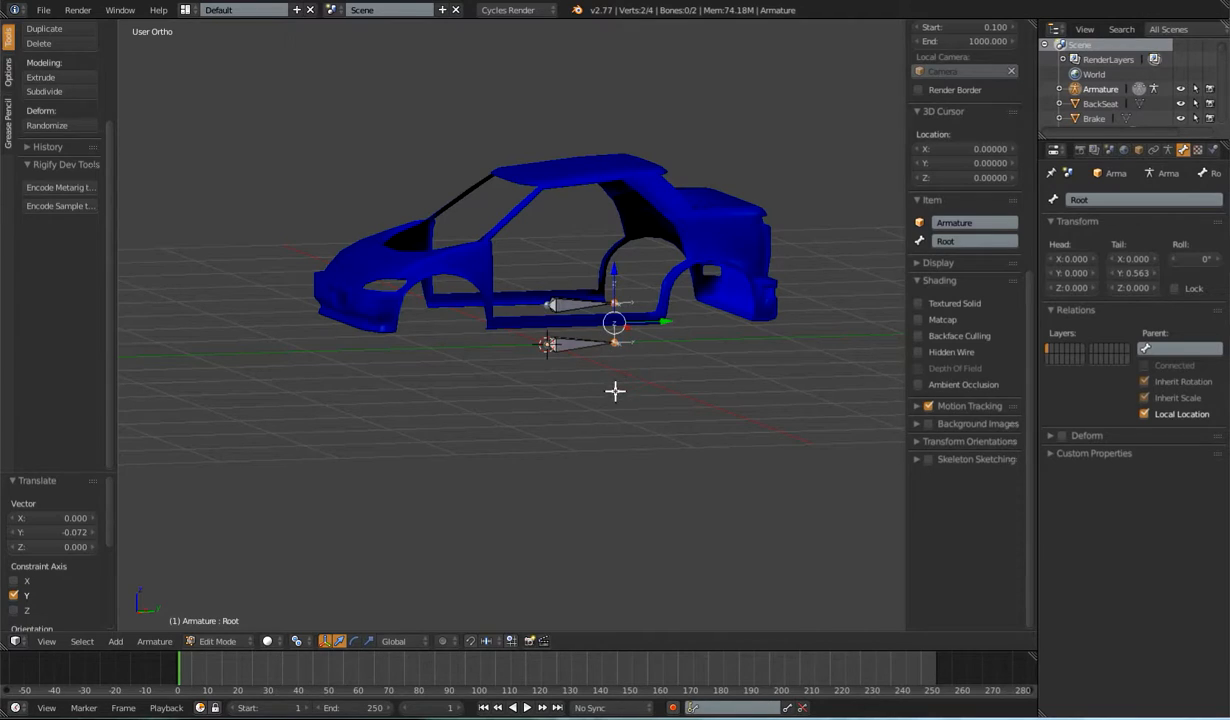
pyautogui.moveTo(614, 388); pyautogui.dragTo(553, 399, button='middle')
pyautogui.scroll(2, 564, 381)
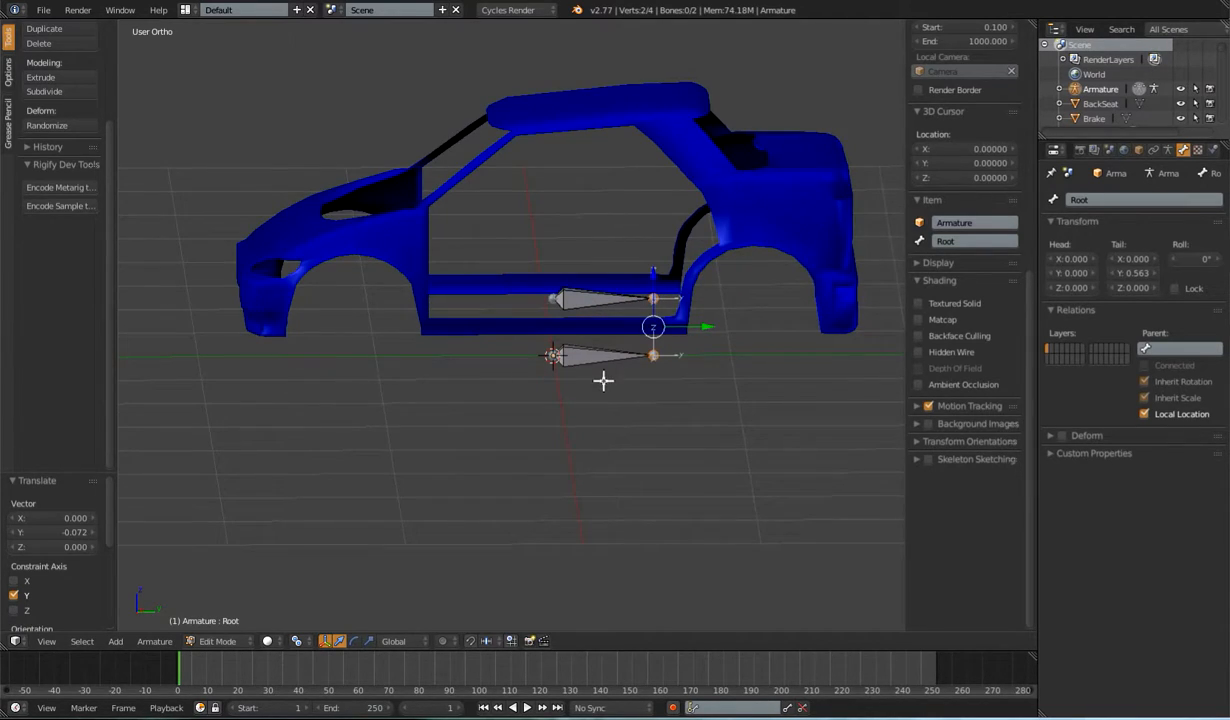
# Step: Parent the upper bone to the Root bone with Keep Offset, and switch the armature to Pose Mode
pyautogui.rightClick(595, 298)
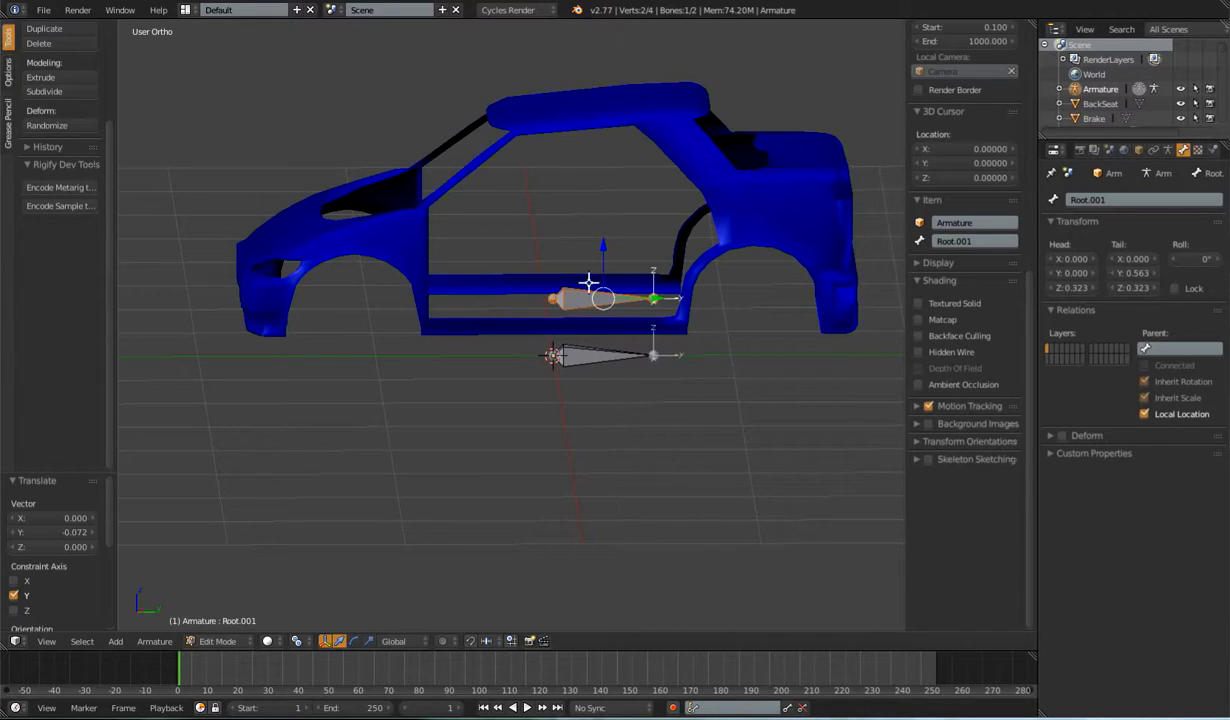
pyautogui.keyDown('shift'); pyautogui.rightClick(590, 360); pyautogui.keyUp('shift')
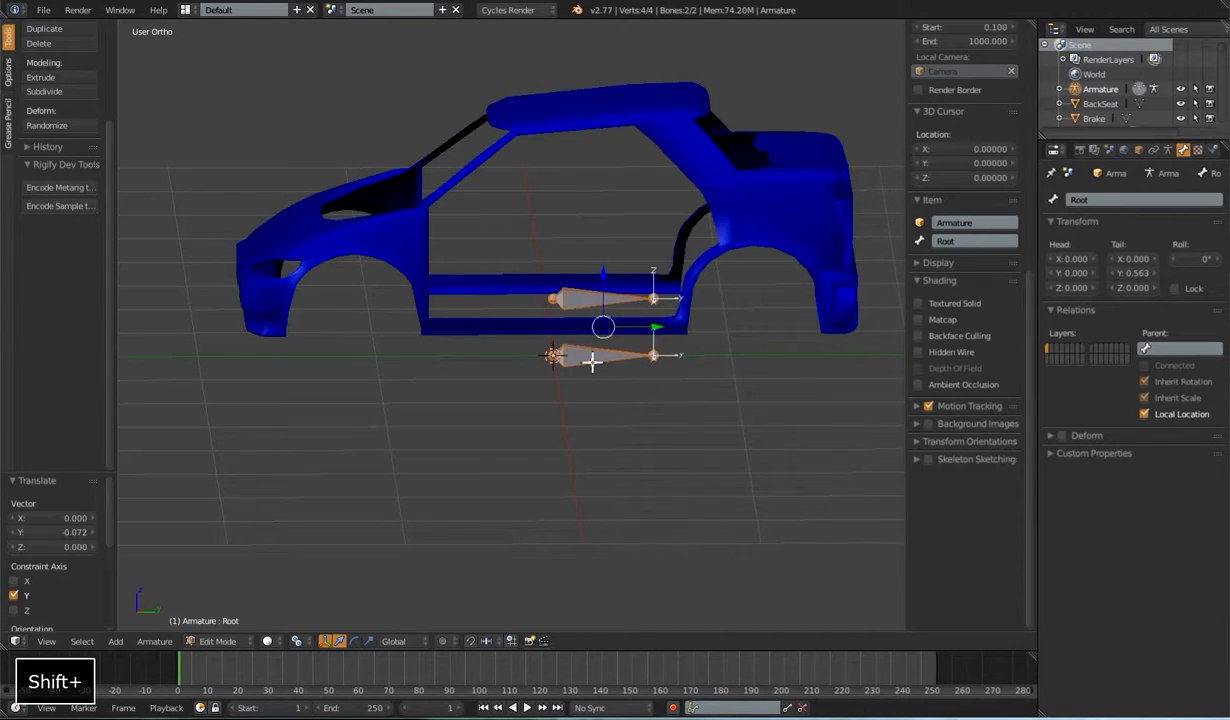
pyautogui.hotkey('ctrl', 'p')
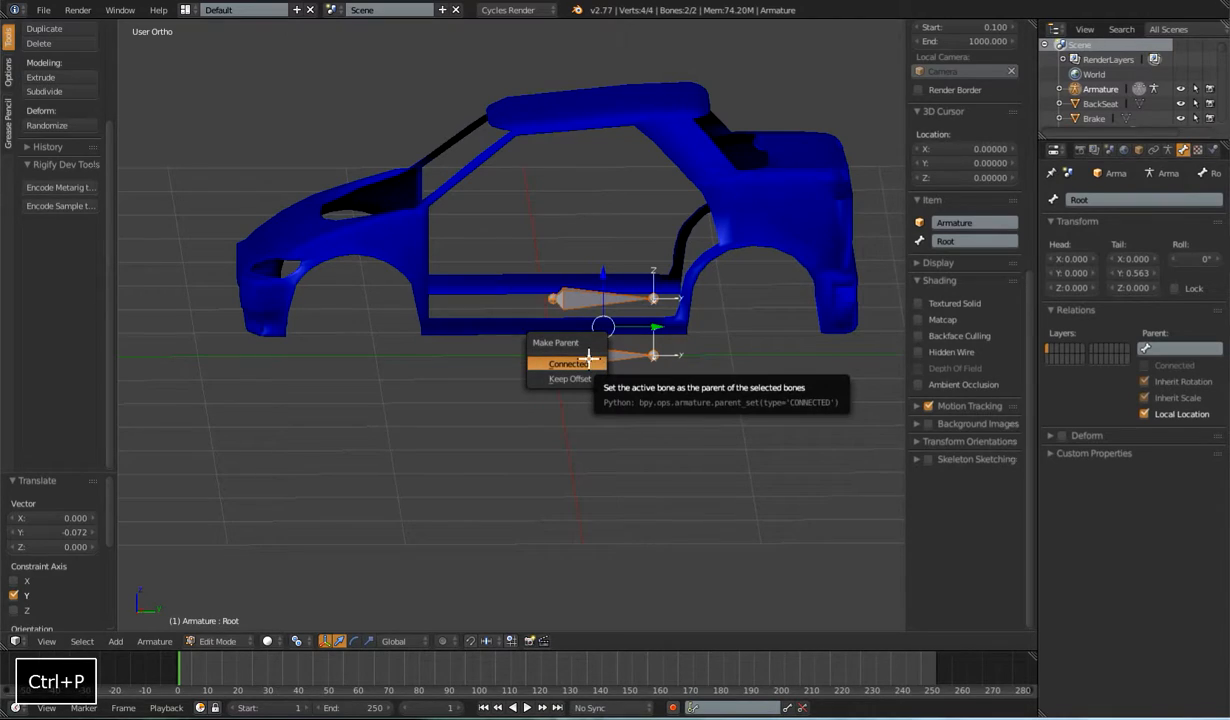
pyautogui.click(589, 377)
pyautogui.press('Tab')
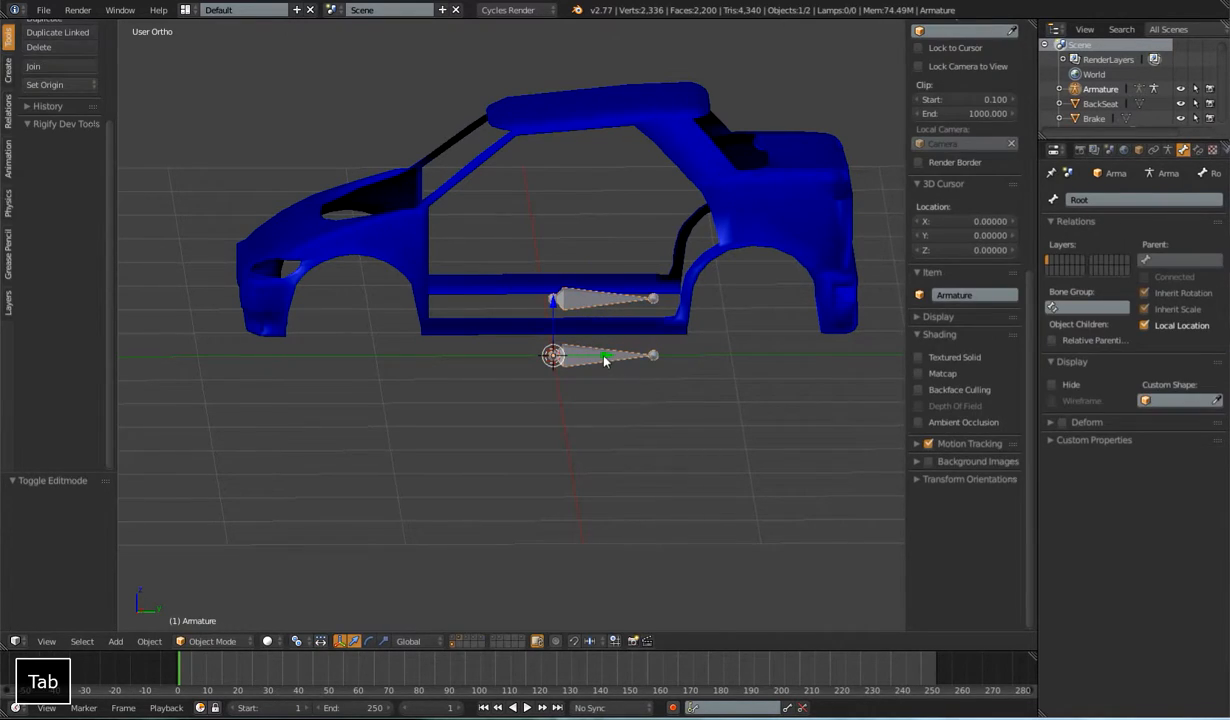
pyautogui.hotkey('ctrl', 'Tab')
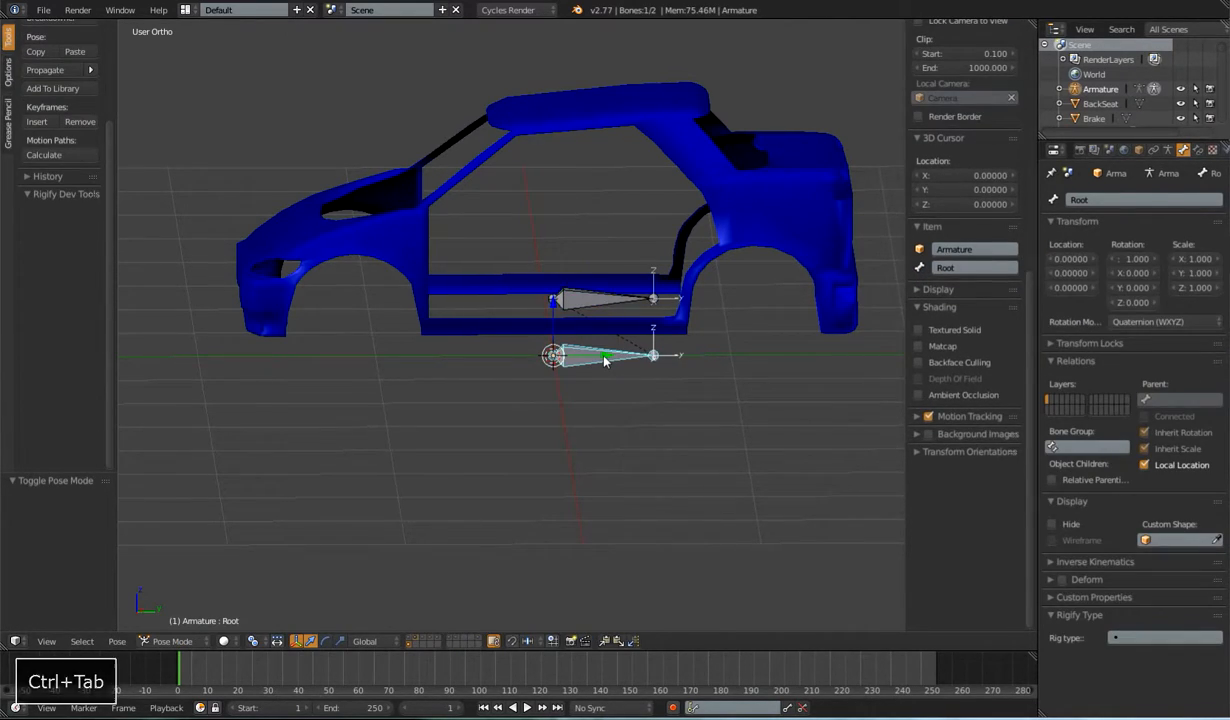
# Step: Test the parenting by trial-moving the Root bone and trial-moving and rotating the upper bone, cancelling the transforms
pyautogui.press('g')
pyautogui.click(620, 361)
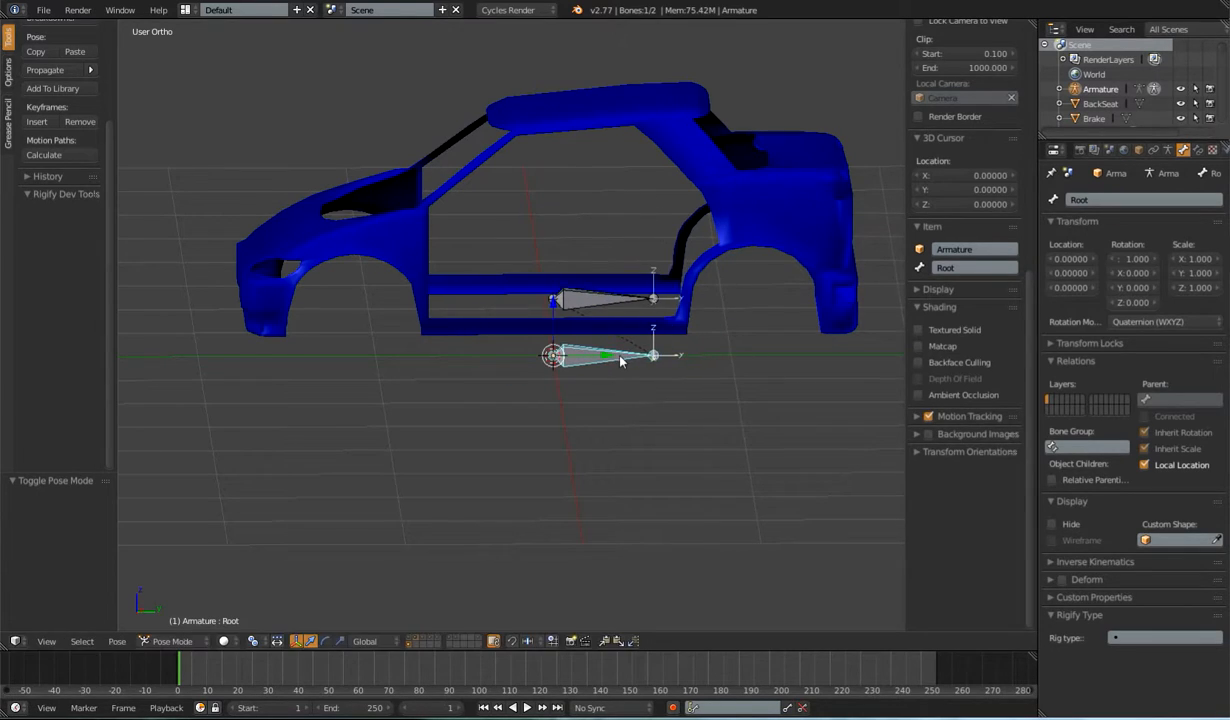
pyautogui.moveTo(655, 368); pyautogui.dragTo(624, 362, button='middle')
pyautogui.rightClick(589, 304)
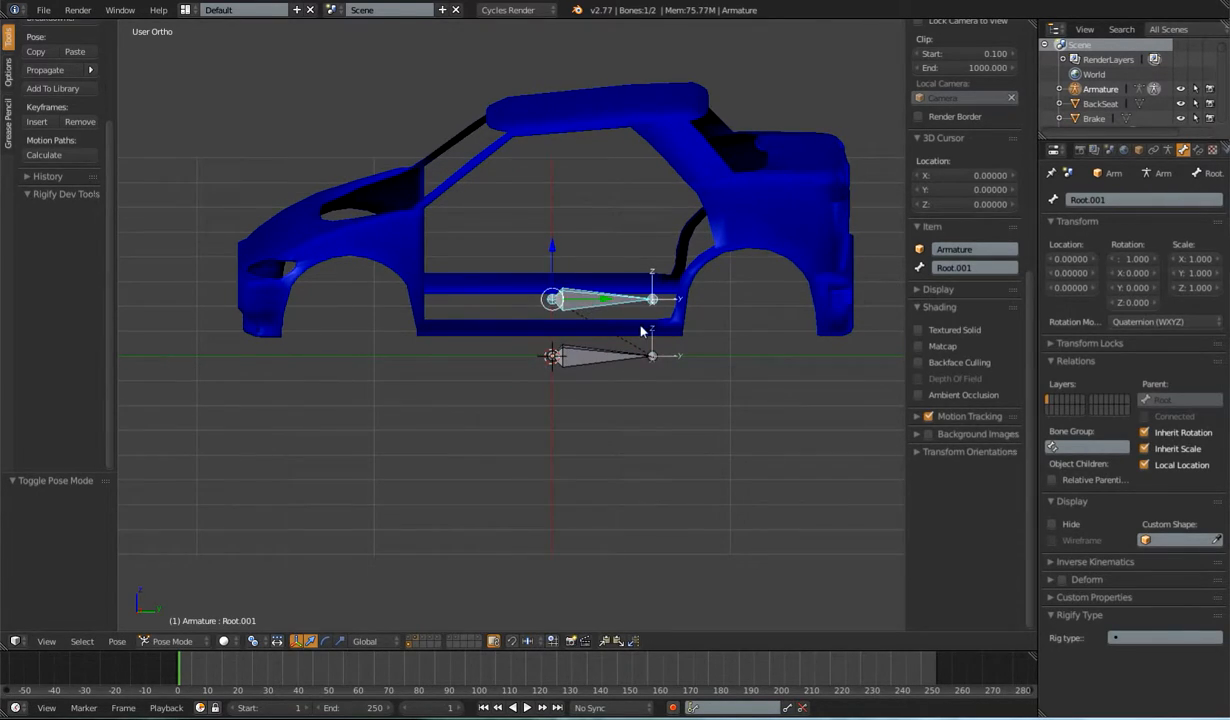
pyautogui.press('g')
pyautogui.rightClick(682, 309)
pyautogui.press('r')
pyautogui.rightClick(692, 284)
pyautogui.scroll(-2, 655, 332)
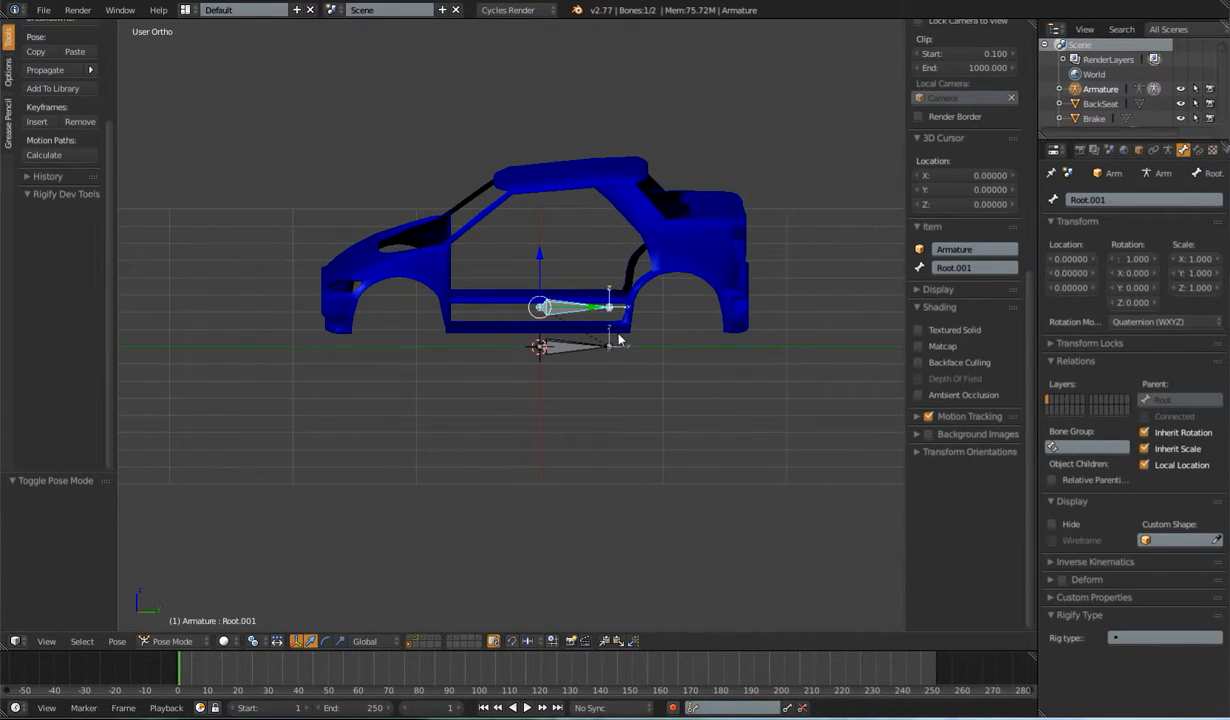
pyautogui.moveTo(538, 390)
pyautogui.mouseDown(button='middle')
pyautogui.moveTo(601, 366)
pyautogui.moveTo(562, 390)
pyautogui.mouseUp(button='middle')
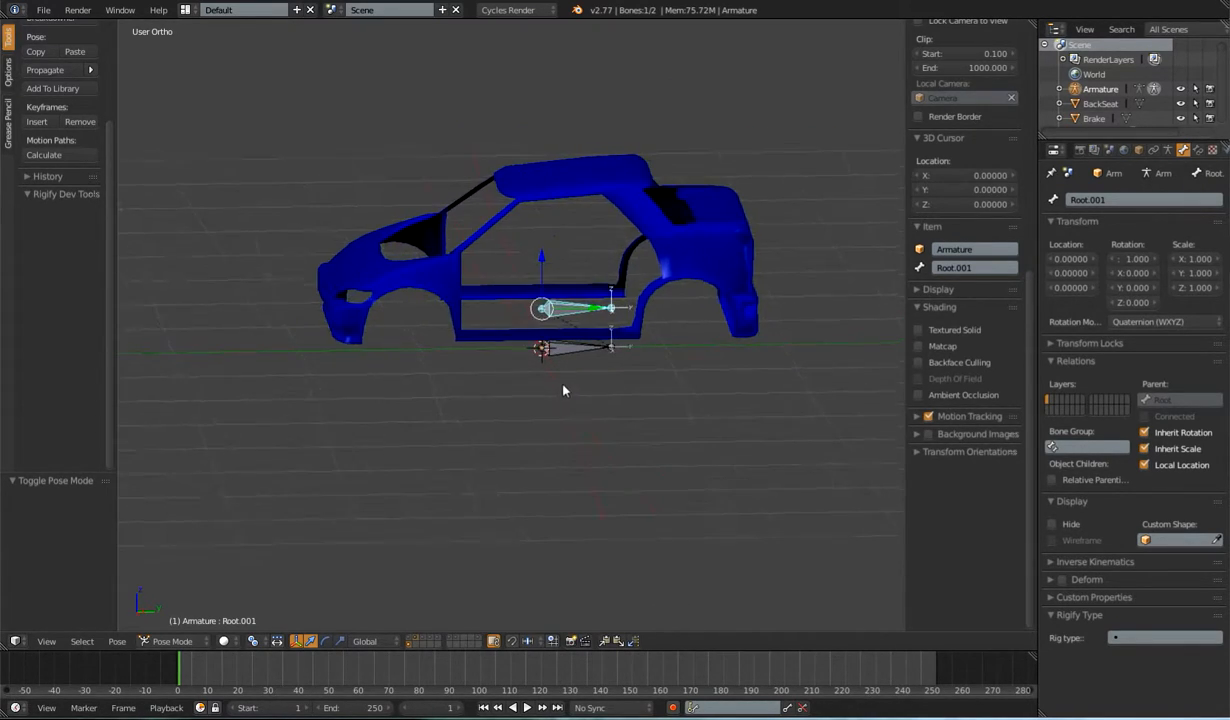
# Step: Rename the upper bone to DEF-CarBody
pyautogui.click(952, 268)
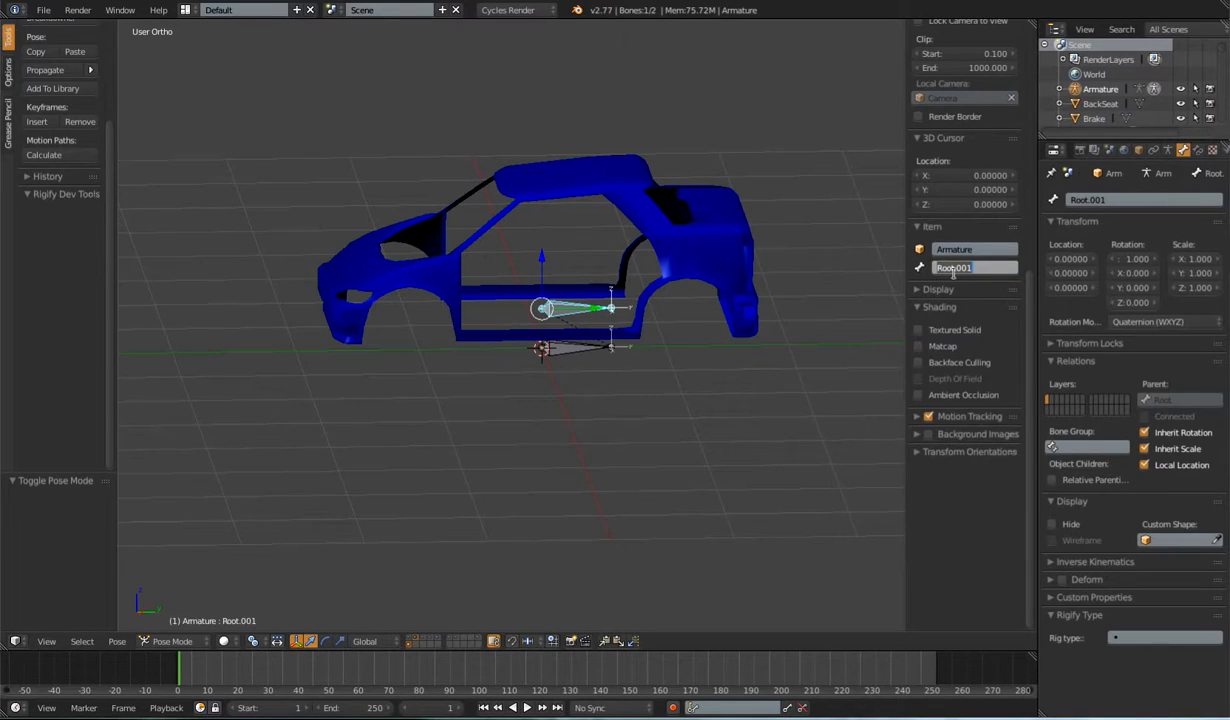
pyautogui.write('D')
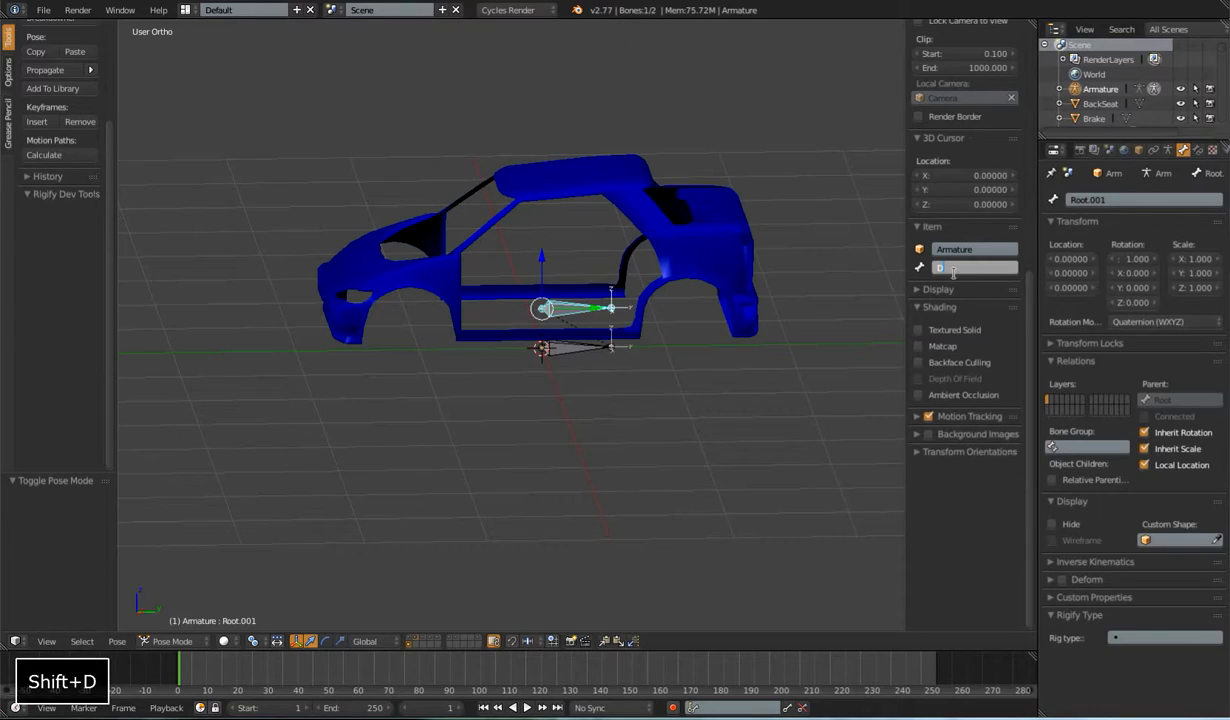
pyautogui.write('EF-CarBody')
pyautogui.press('Return')
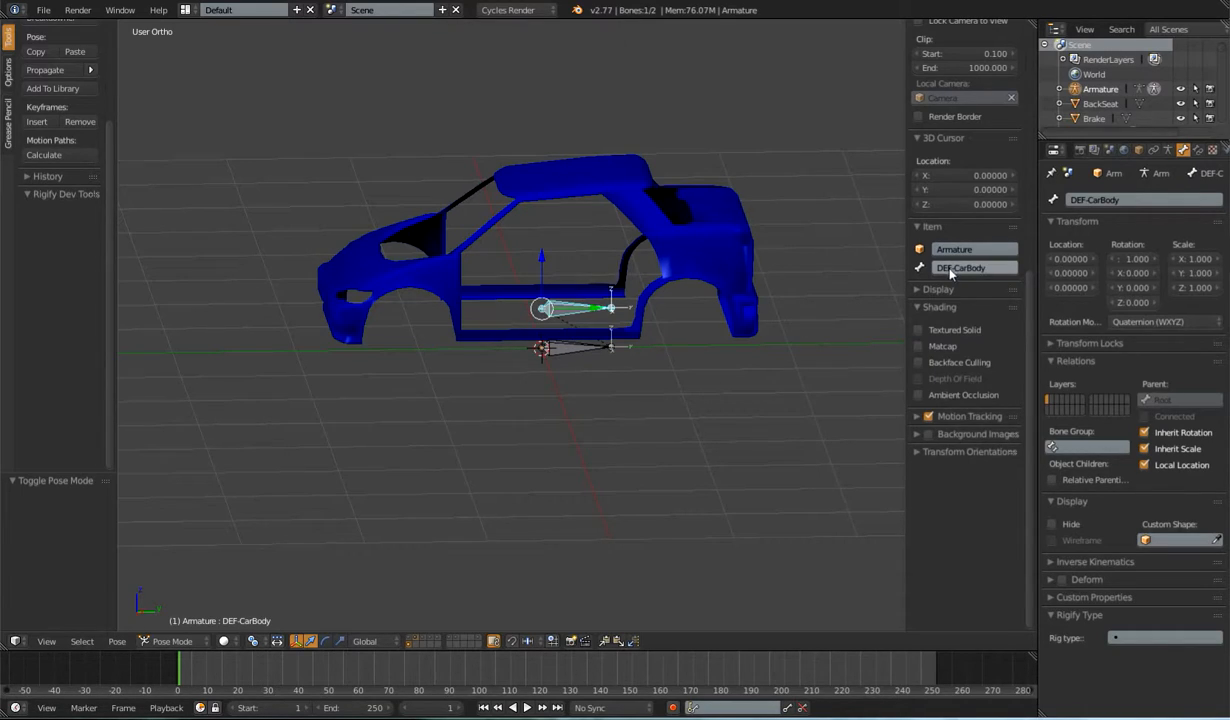
pyautogui.moveTo(568, 418); pyautogui.dragTo(612, 374, button='middle')
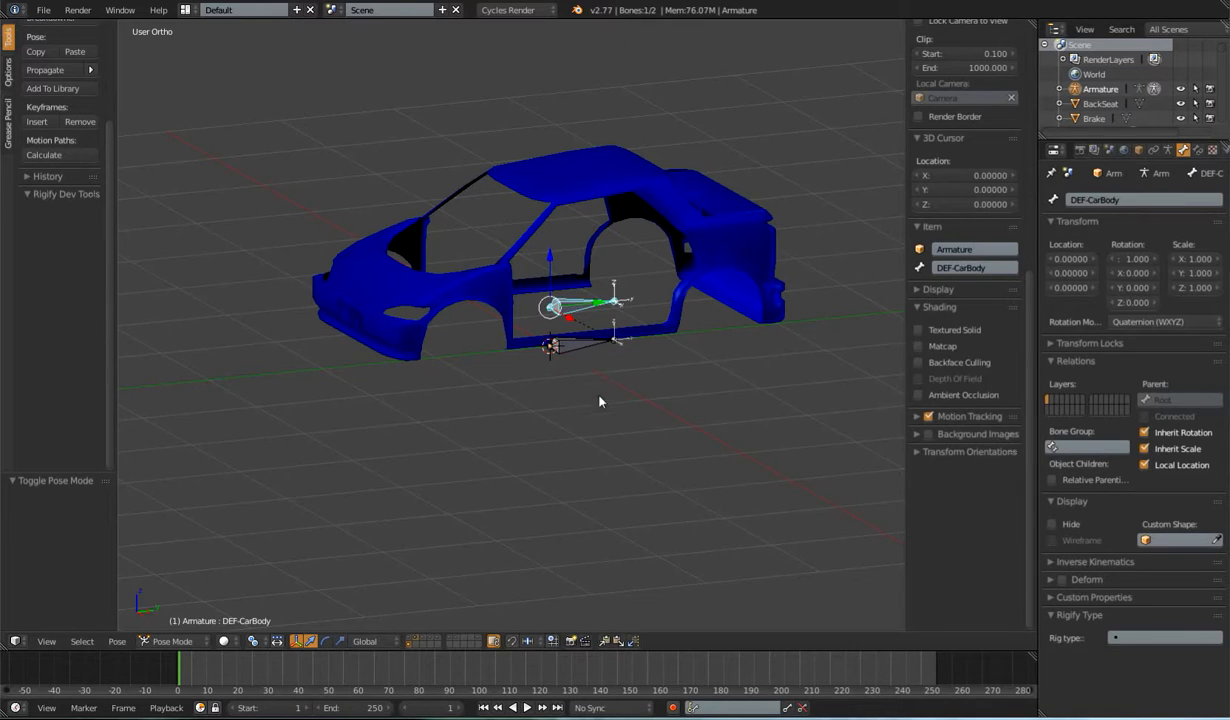
pyautogui.moveTo(566, 407); pyautogui.dragTo(642, 382, button='middle')
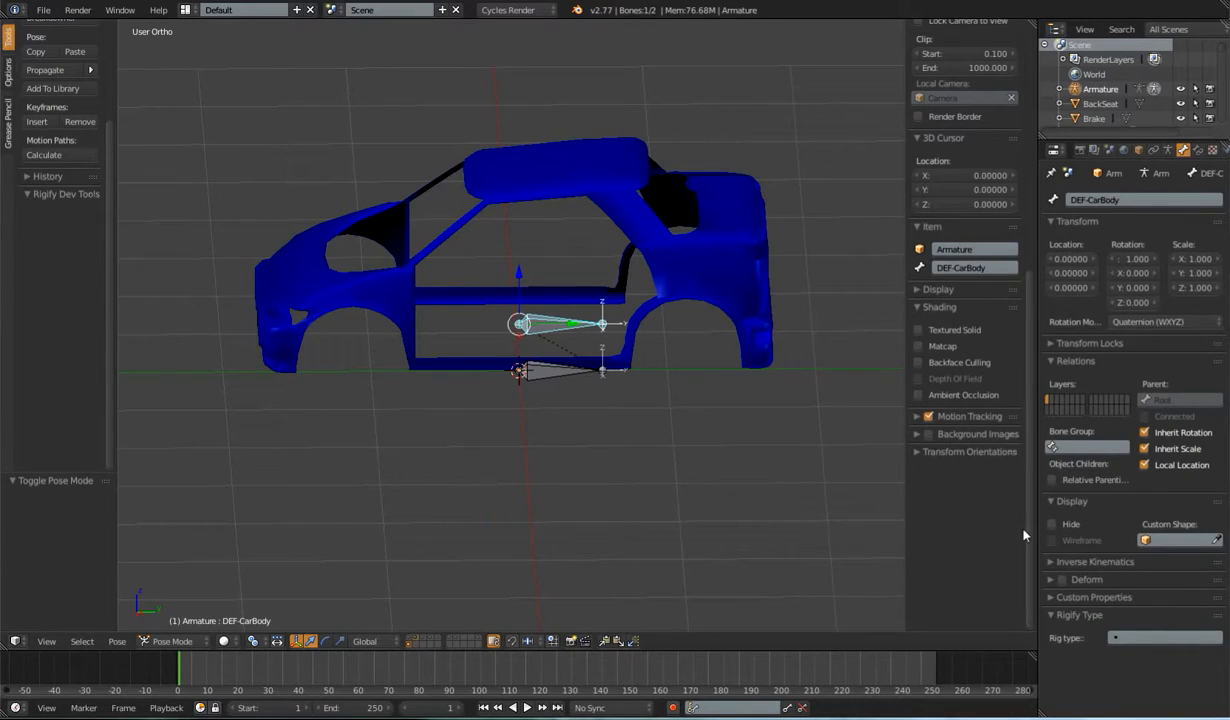
pyautogui.click(1064, 582)
pyautogui.moveTo(578, 369)
pyautogui.mouseDown(button='middle')
pyautogui.moveTo(588, 392)
pyautogui.moveTo(573, 378)
pyautogui.mouseUp(button='middle')
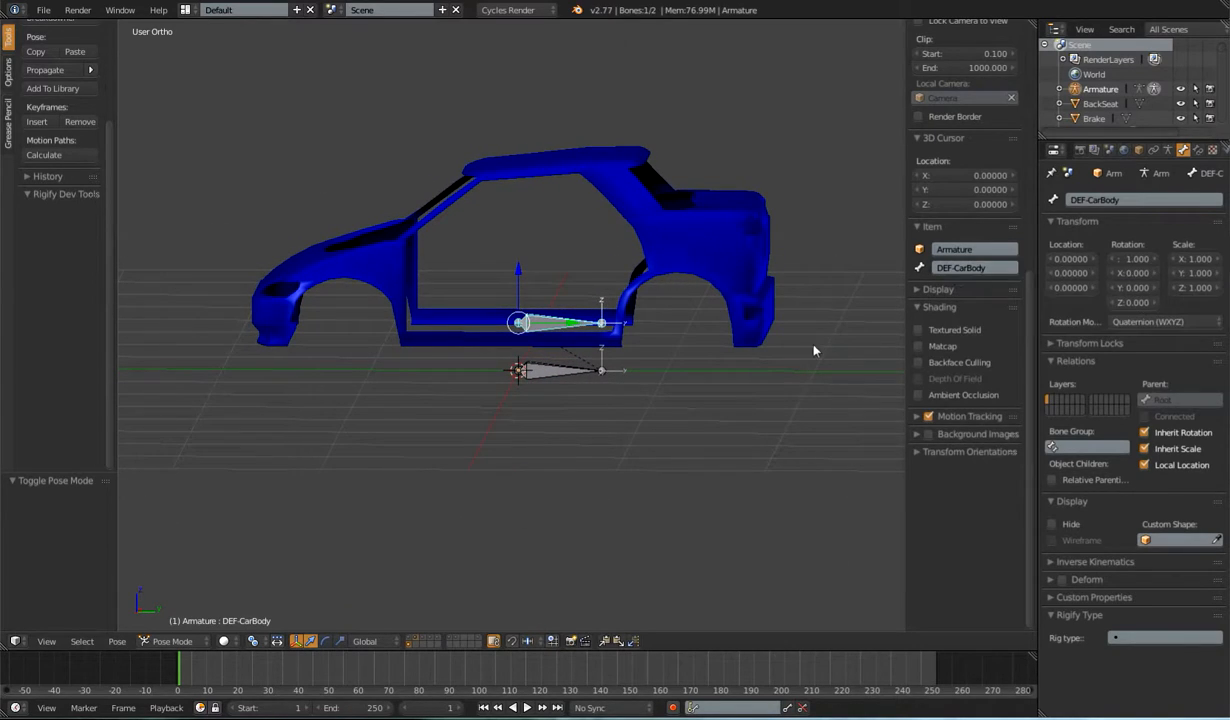
pyautogui.moveTo(631, 415); pyautogui.dragTo(656, 428, button='middle')
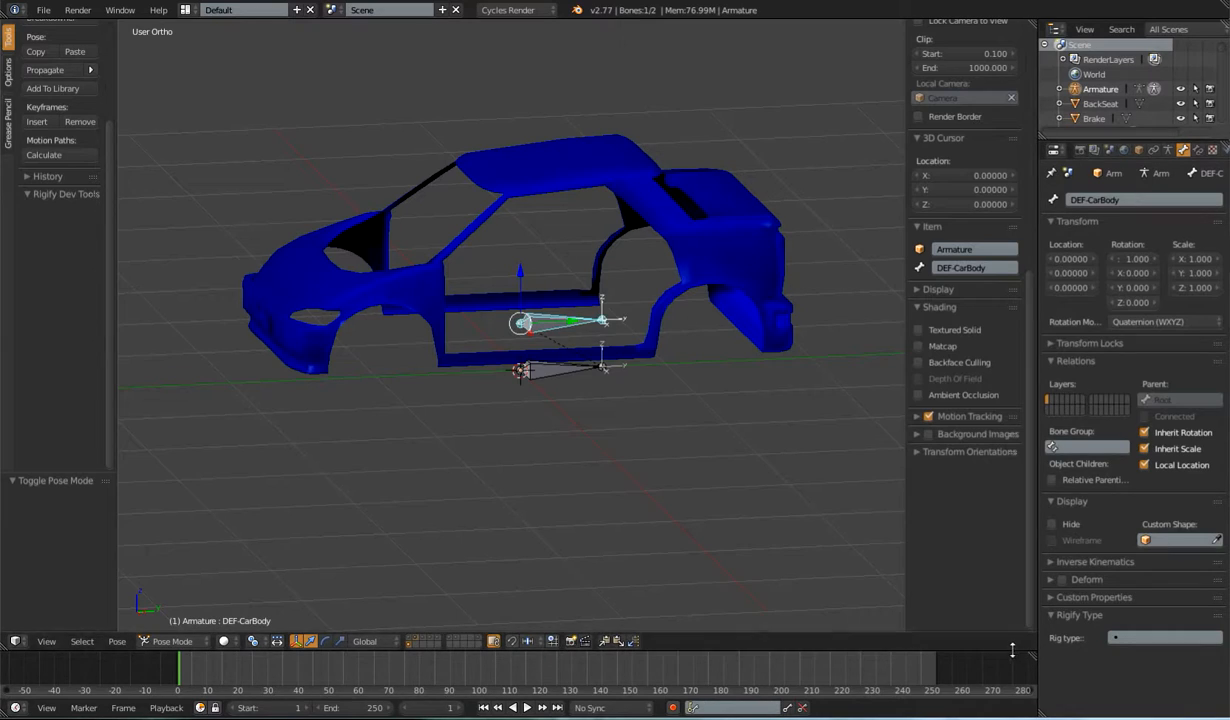
# Step: Enlarge the timeline area, split it in two, and turn the upper part into a Dope Sheet in Action Editor mode
pyautogui.moveTo(1010, 650); pyautogui.dragTo(1011, 592)
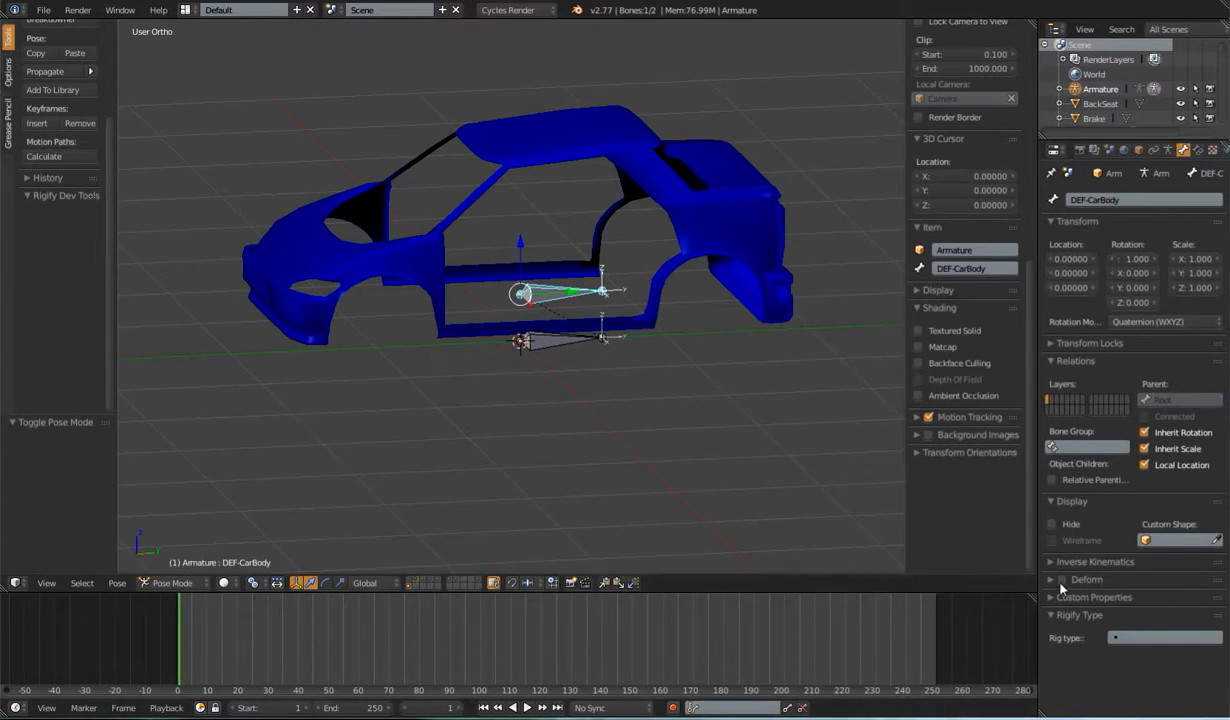
pyautogui.moveTo(1032, 592); pyautogui.dragTo(1029, 692)
pyautogui.click(15, 688)
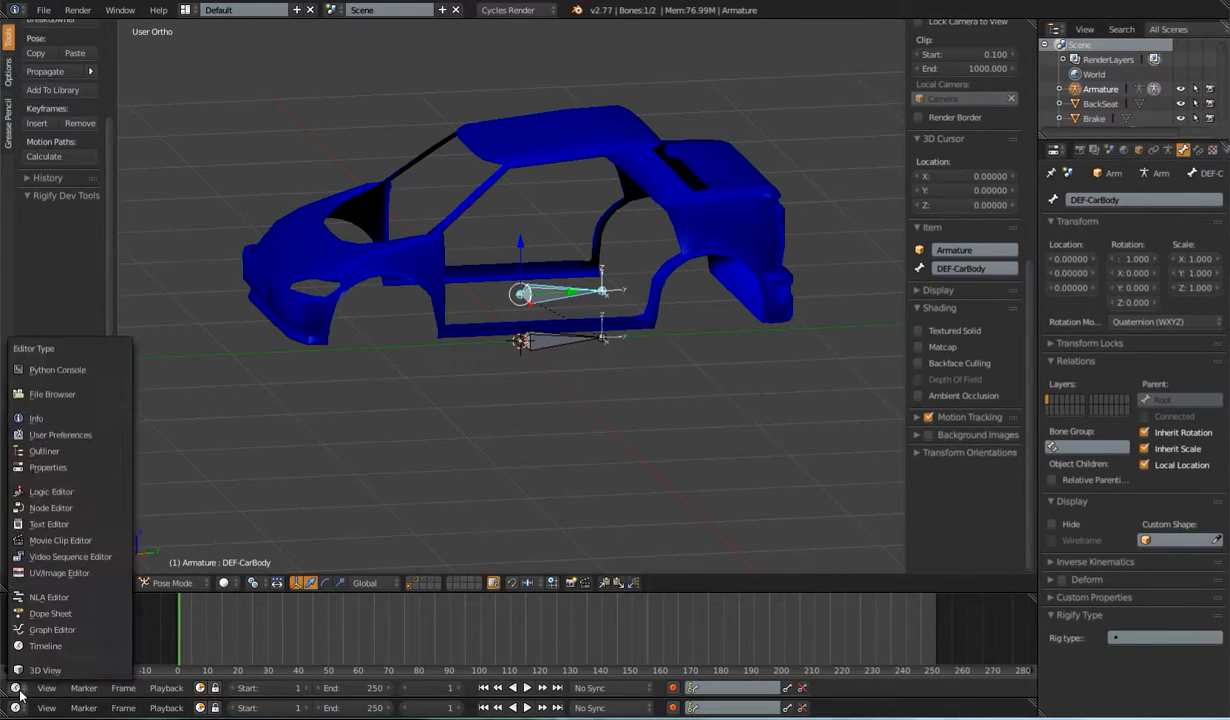
pyautogui.click(50, 589)
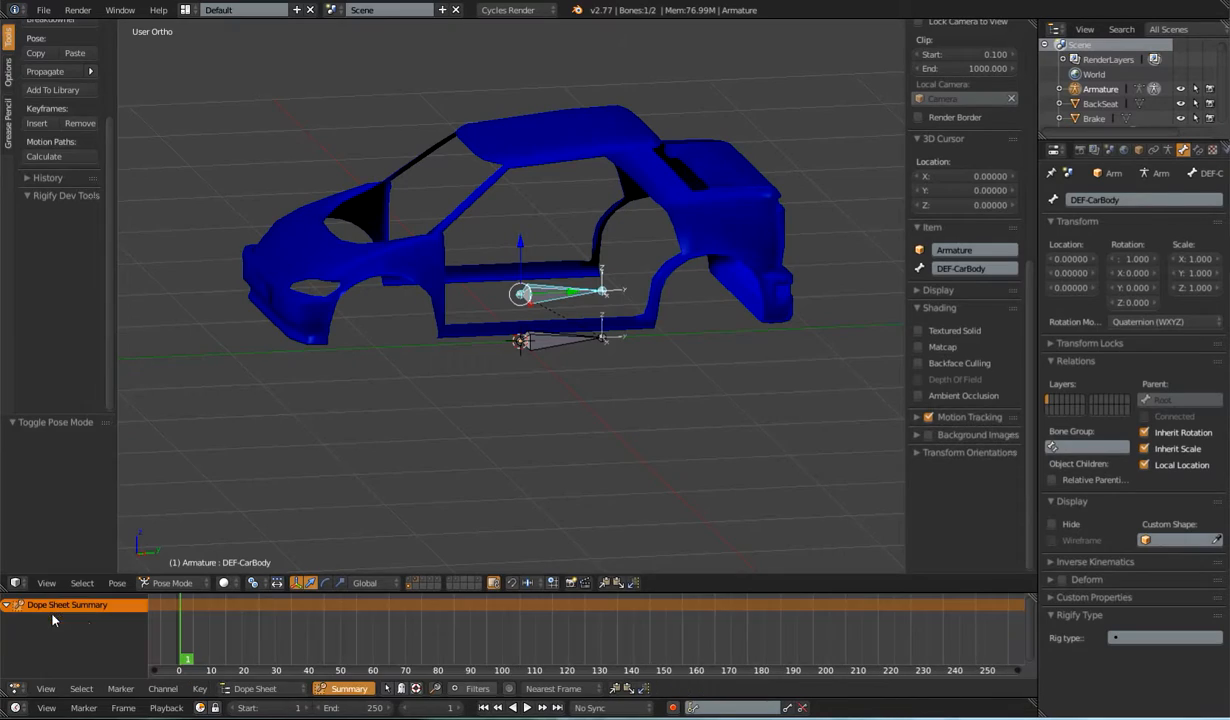
pyautogui.click(255, 688)
pyautogui.click(262, 654)
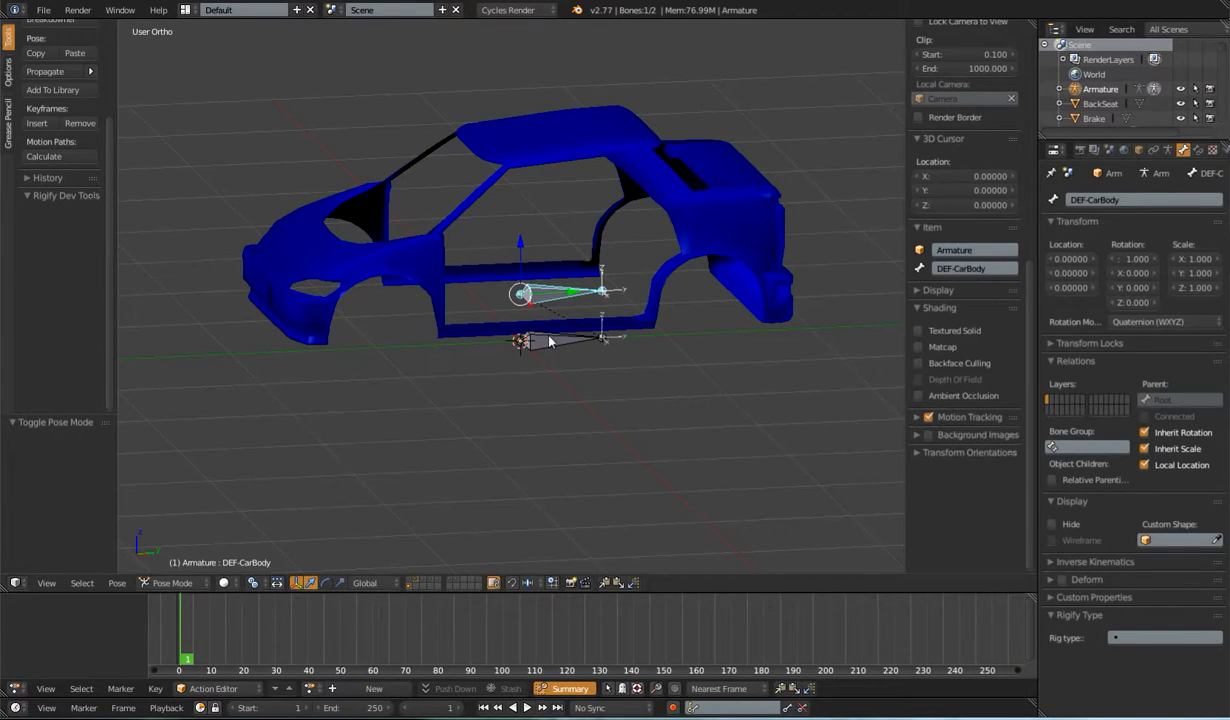
# Step: Select all bones and insert a Whole Character keyframe at frame 1
pyautogui.rightClick(549, 342)
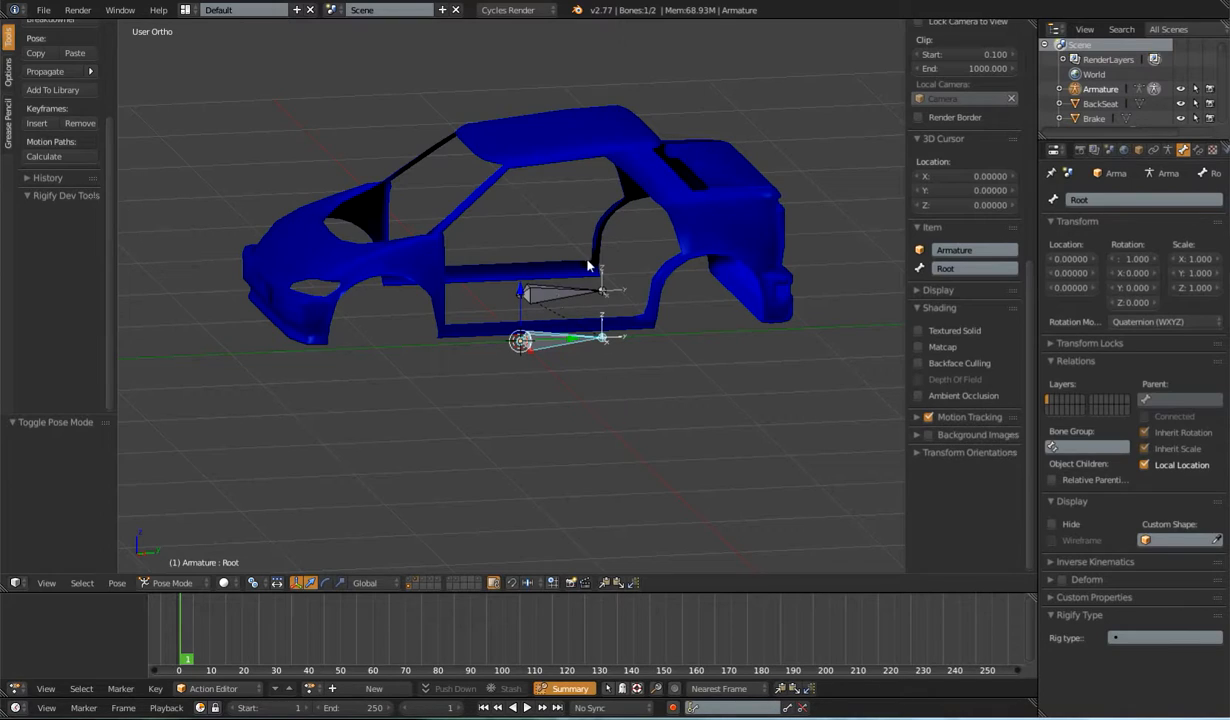
pyautogui.press('a')
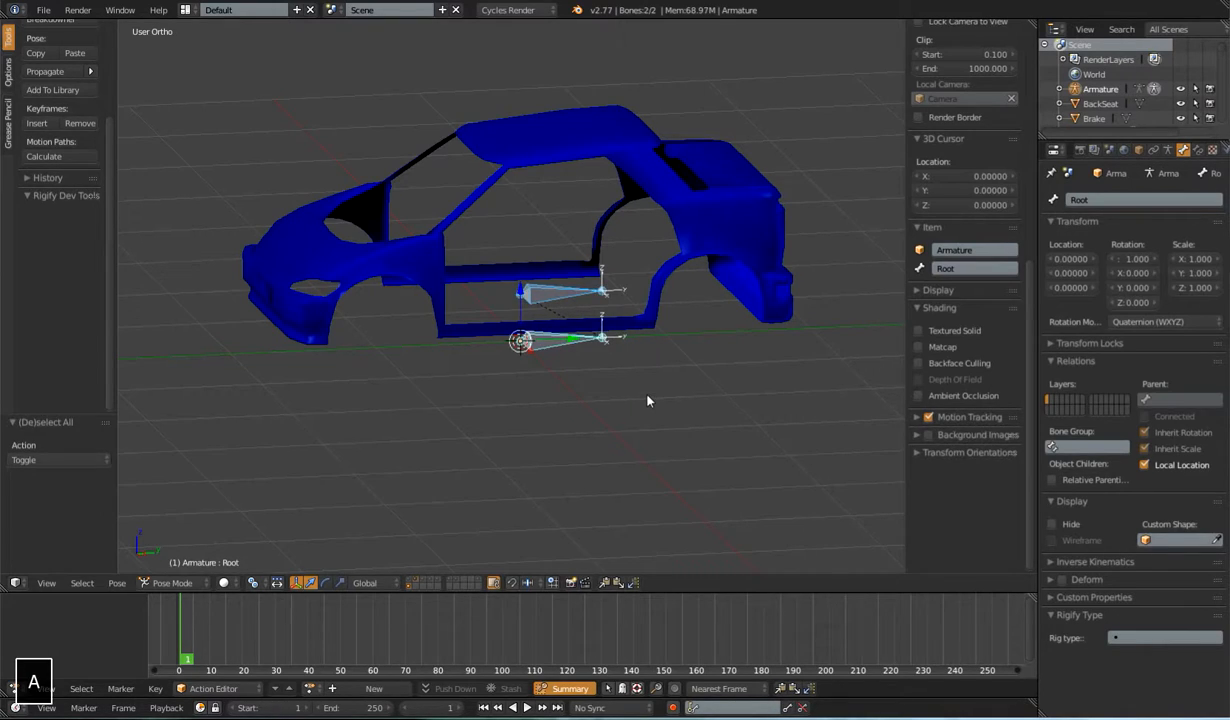
pyautogui.press('i')
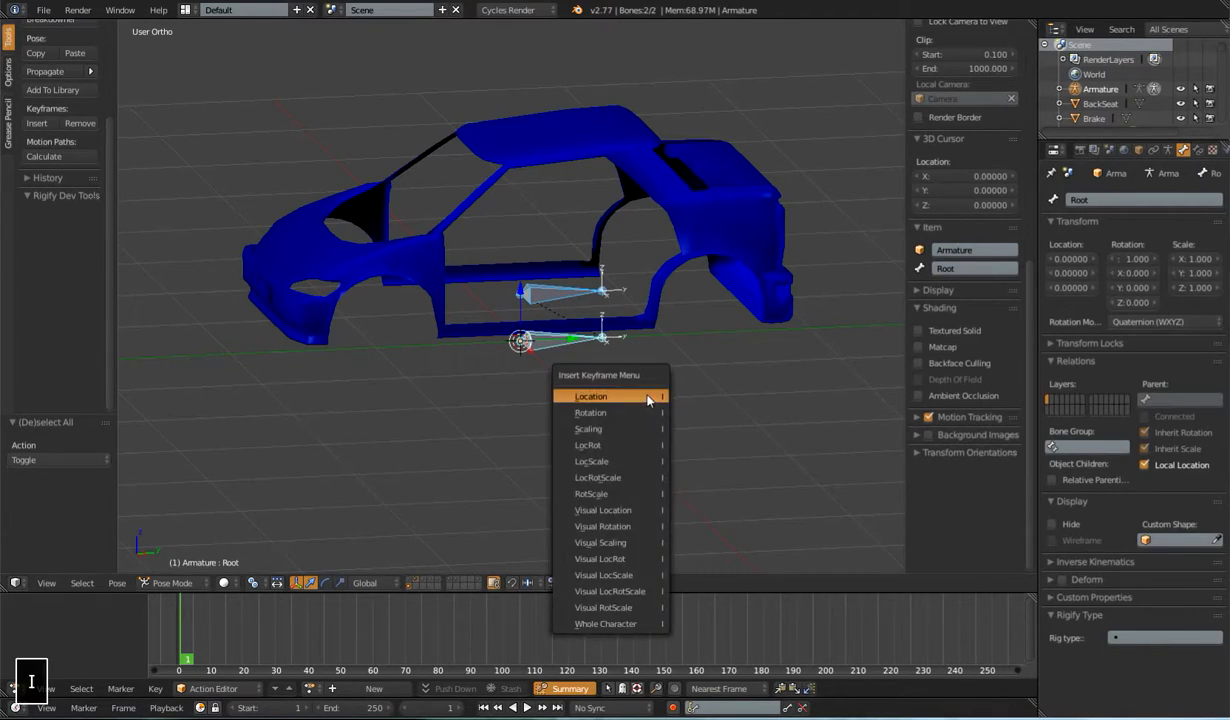
pyautogui.click(631, 615)
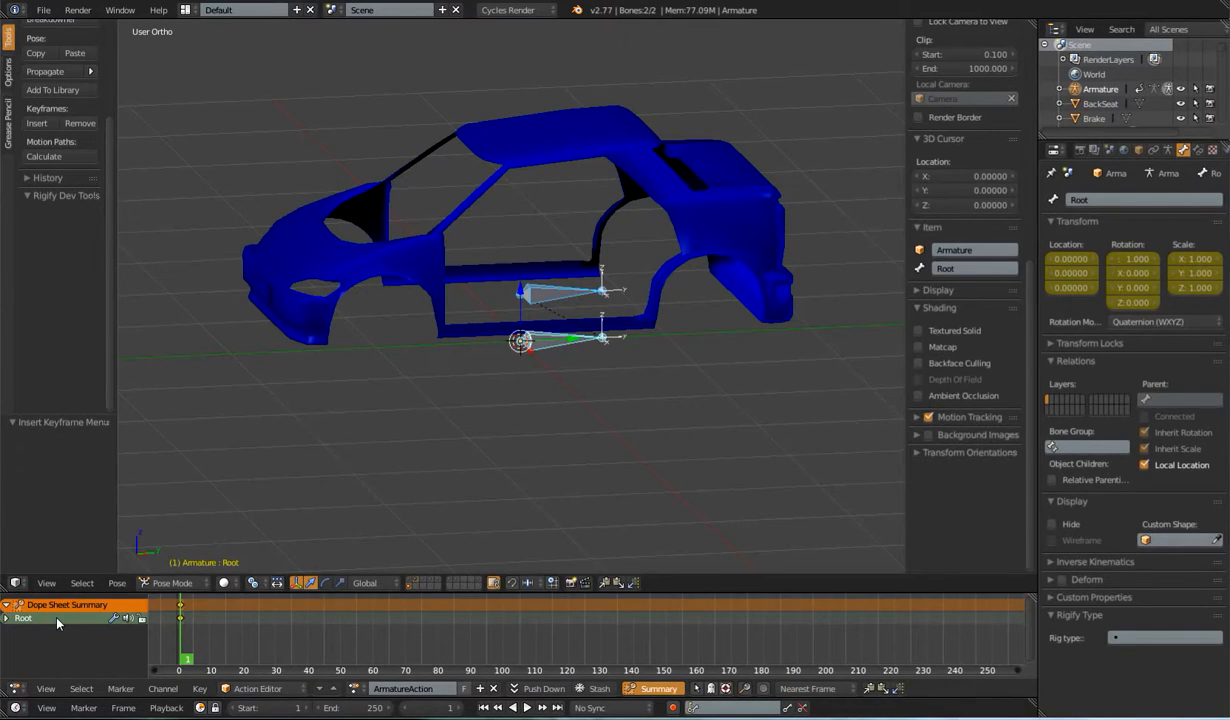
# Step: Select the DEF-CarBody bone and check the Action Editor channels to see which bones were keyframed
pyautogui.rightClick(543, 300)
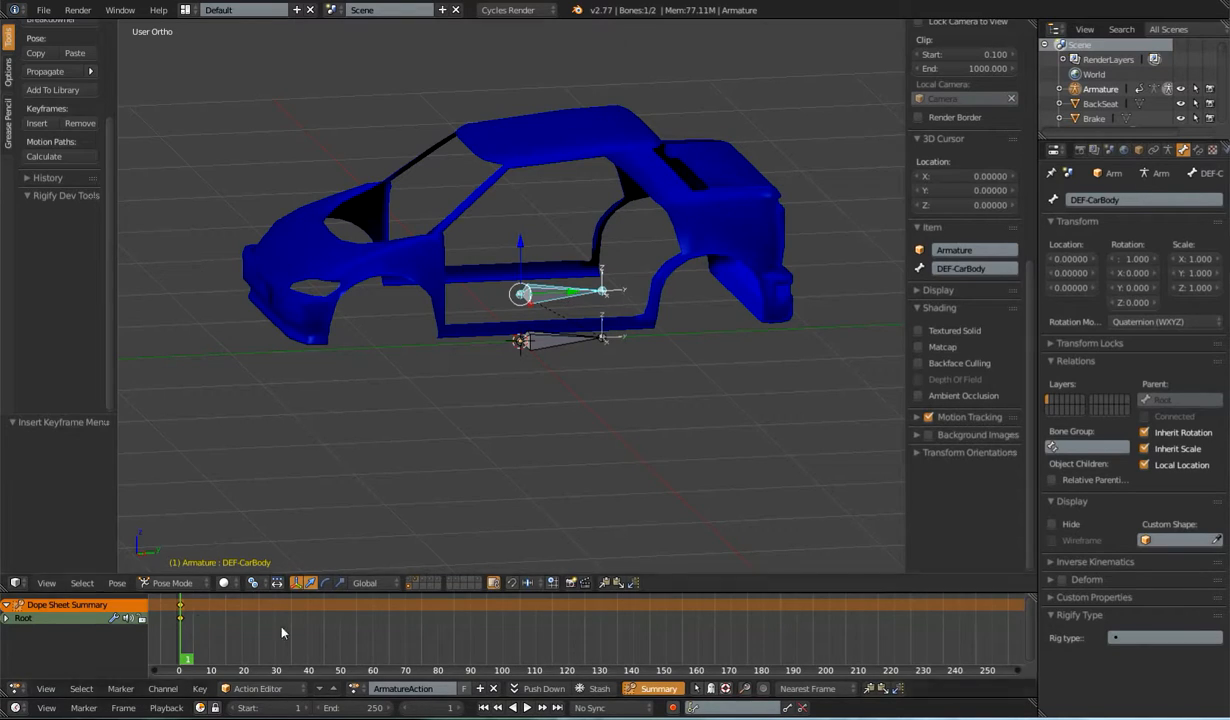
pyautogui.moveTo(498, 390)
pyautogui.mouseDown(button='middle')
pyautogui.moveTo(541, 401)
pyautogui.moveTo(503, 395)
pyautogui.moveTo(504, 379)
pyautogui.mouseUp(button='middle')
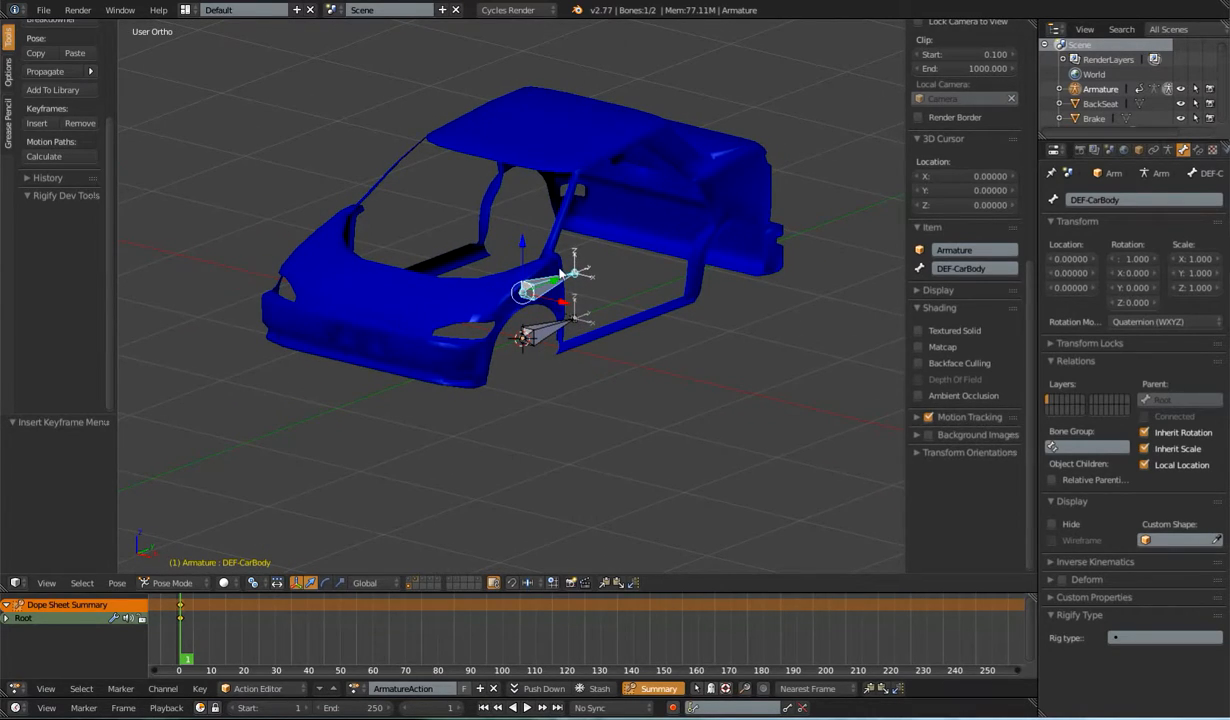
pyautogui.moveTo(585, 375); pyautogui.dragTo(502, 375, button='middle')
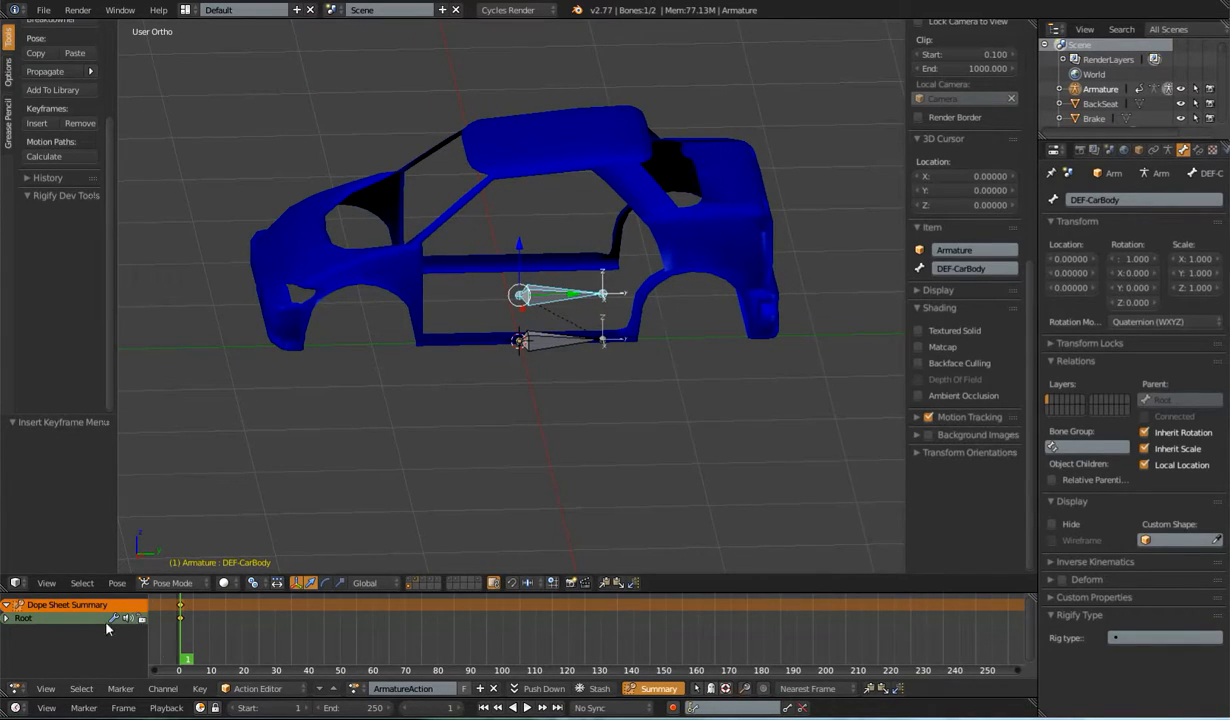
pyautogui.click(5, 620)
pyautogui.click(5, 620)
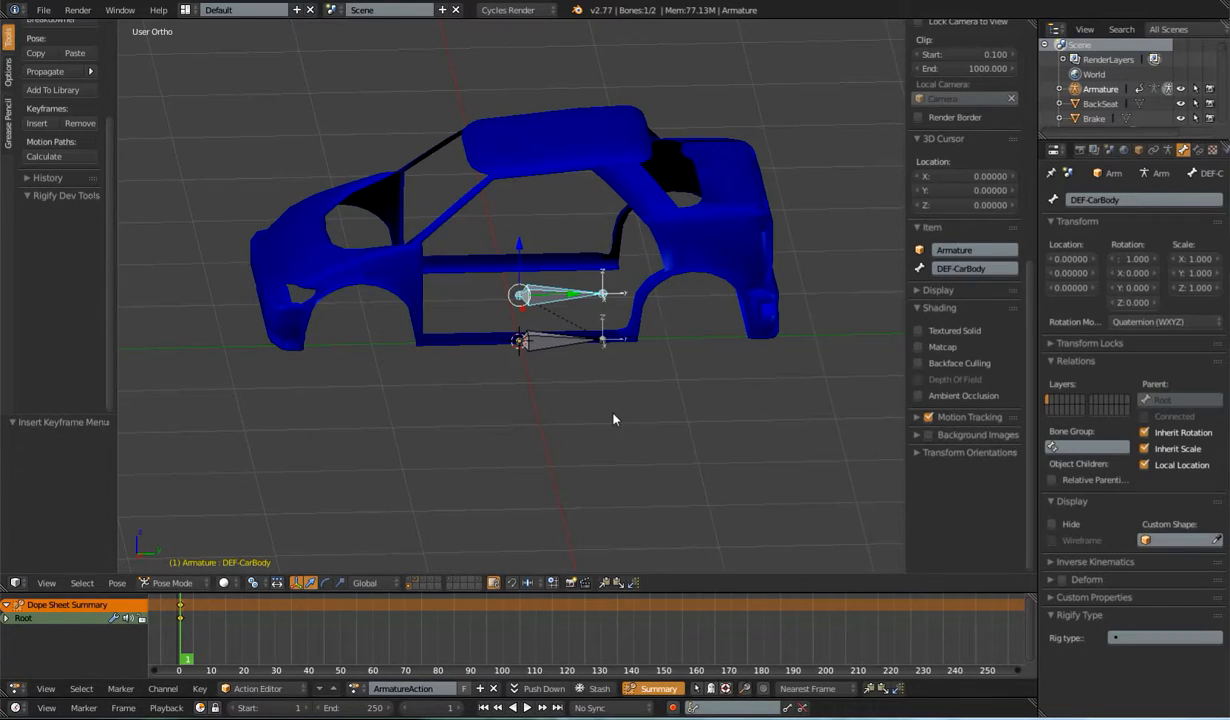
# Step: Duplicate the DEF-CarBody bone in Edit Mode, offset about -0.150, -0.349, 0.426 on X, Y, Z, and name the copy MCH-whateva
pyautogui.press('Tab')
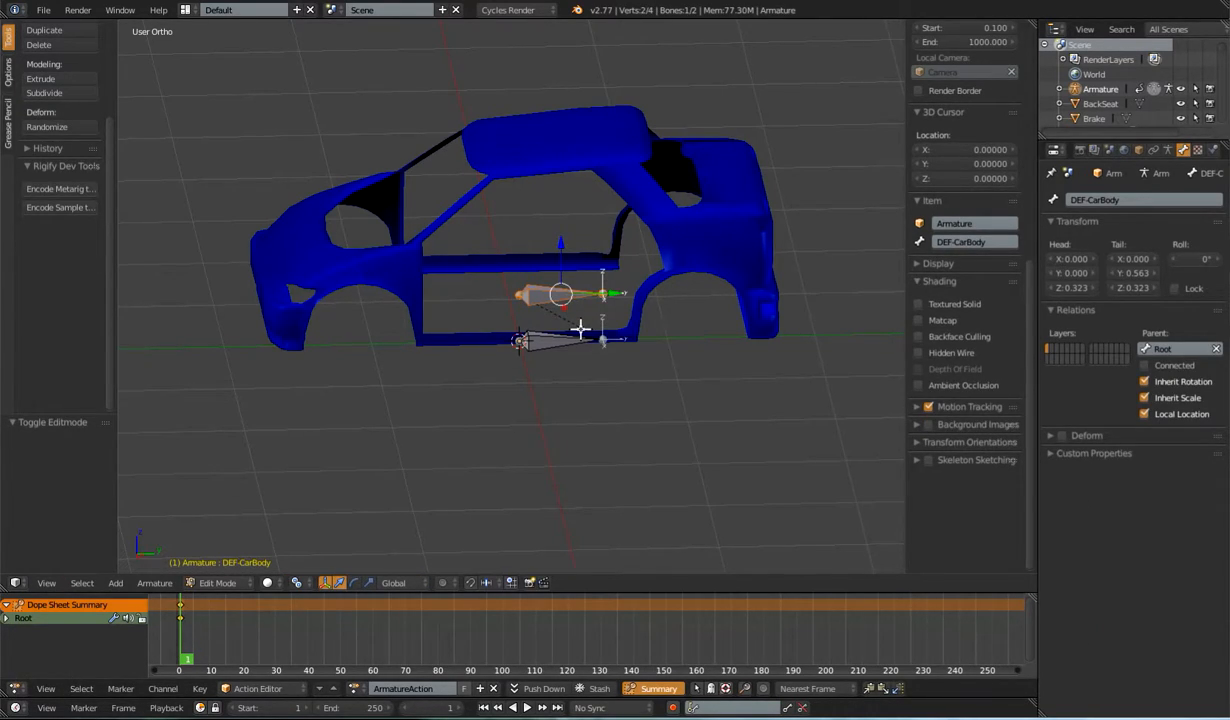
pyautogui.hotkey('shift', 'd')
pyautogui.click(510, 232)
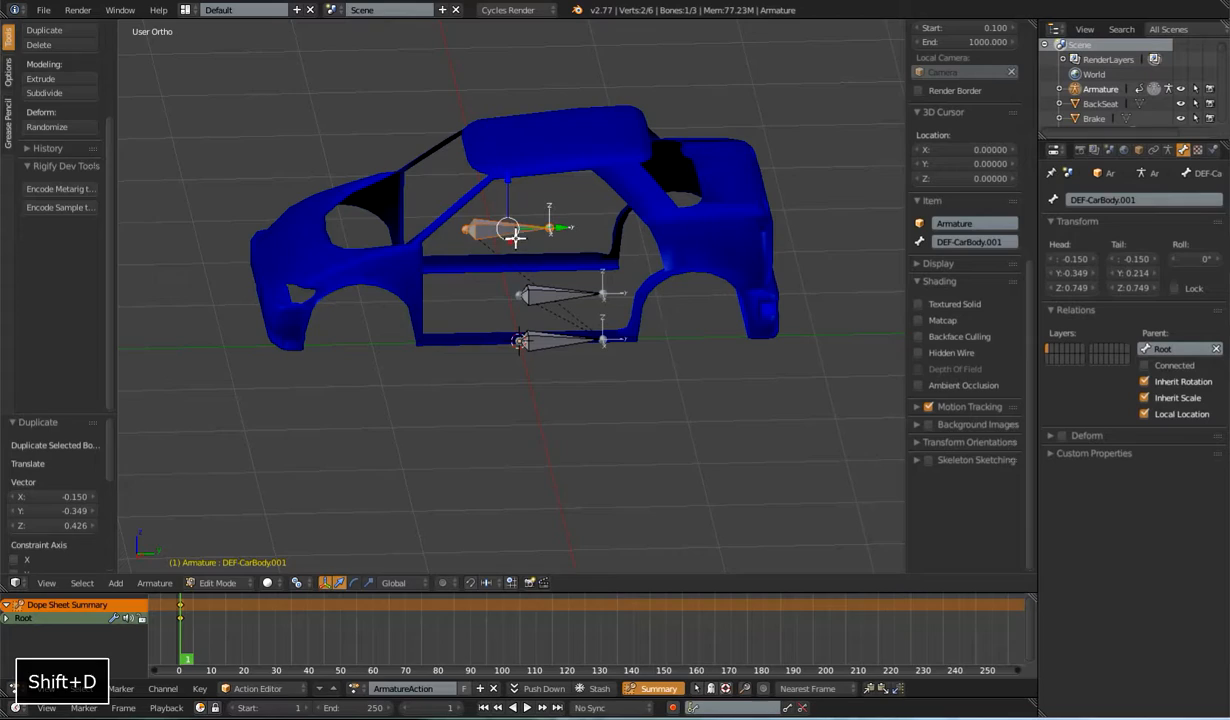
pyautogui.click(957, 241)
pyautogui.write('M')
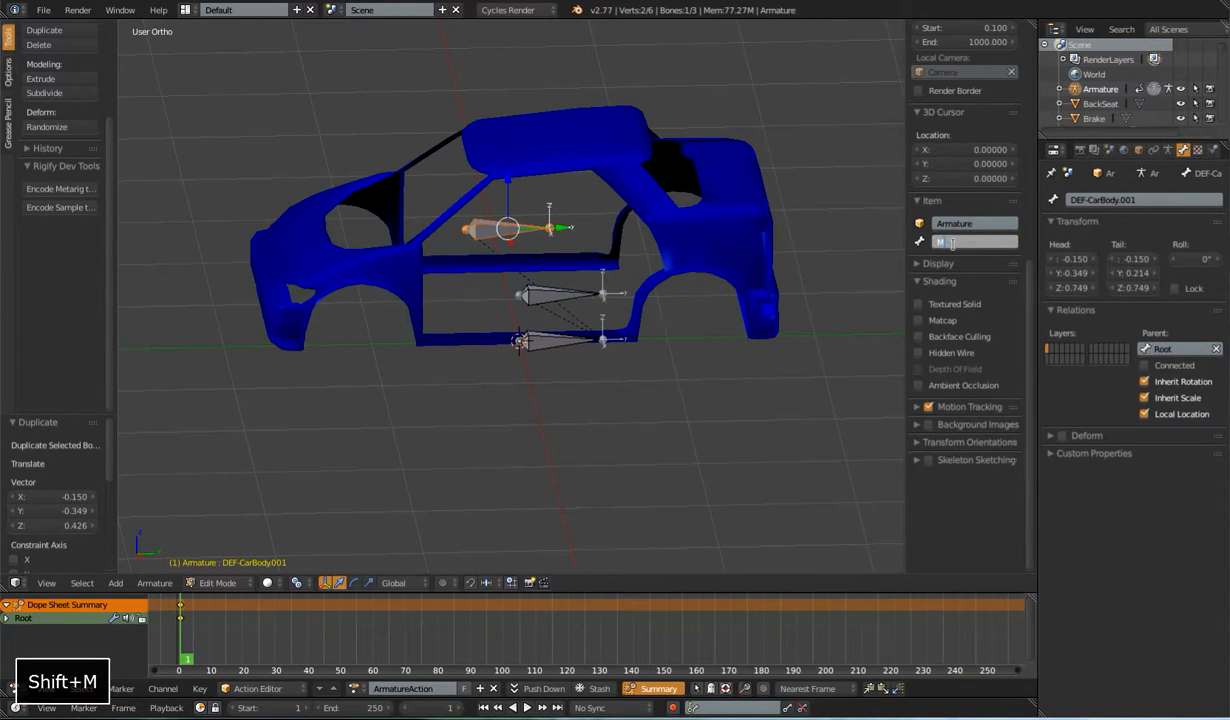
pyautogui.write('CH-twist')
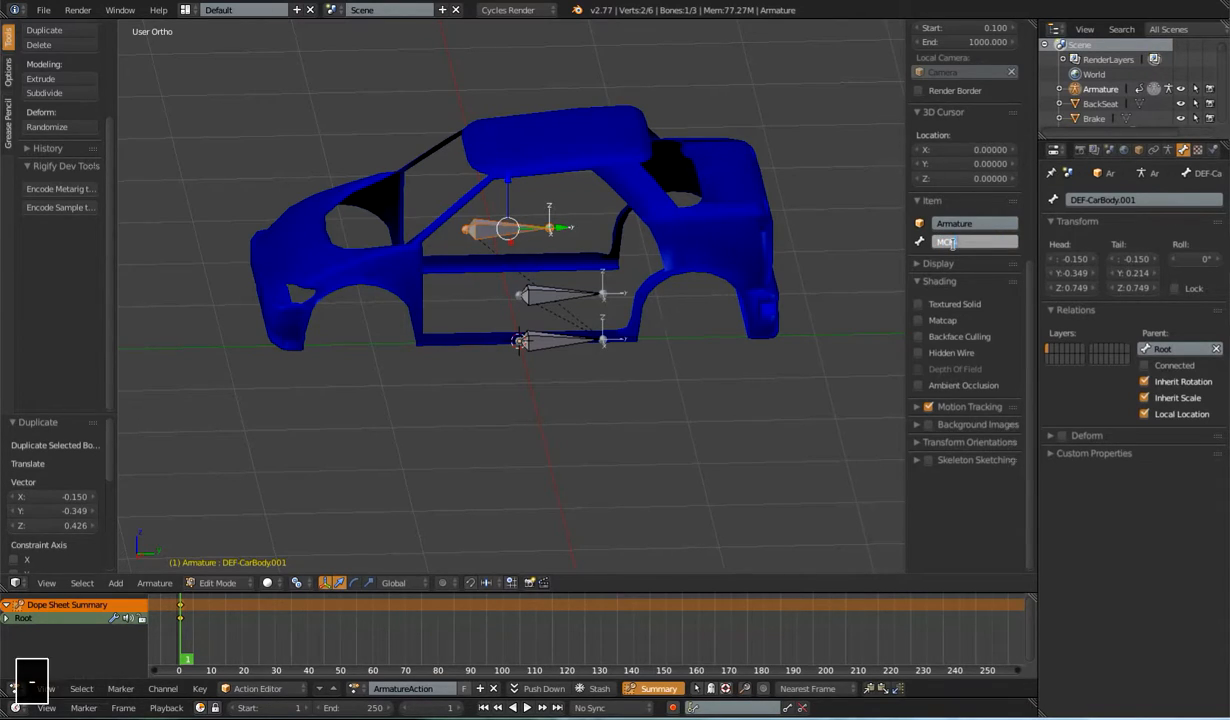
pyautogui.write('eva')
pyautogui.press('Return')
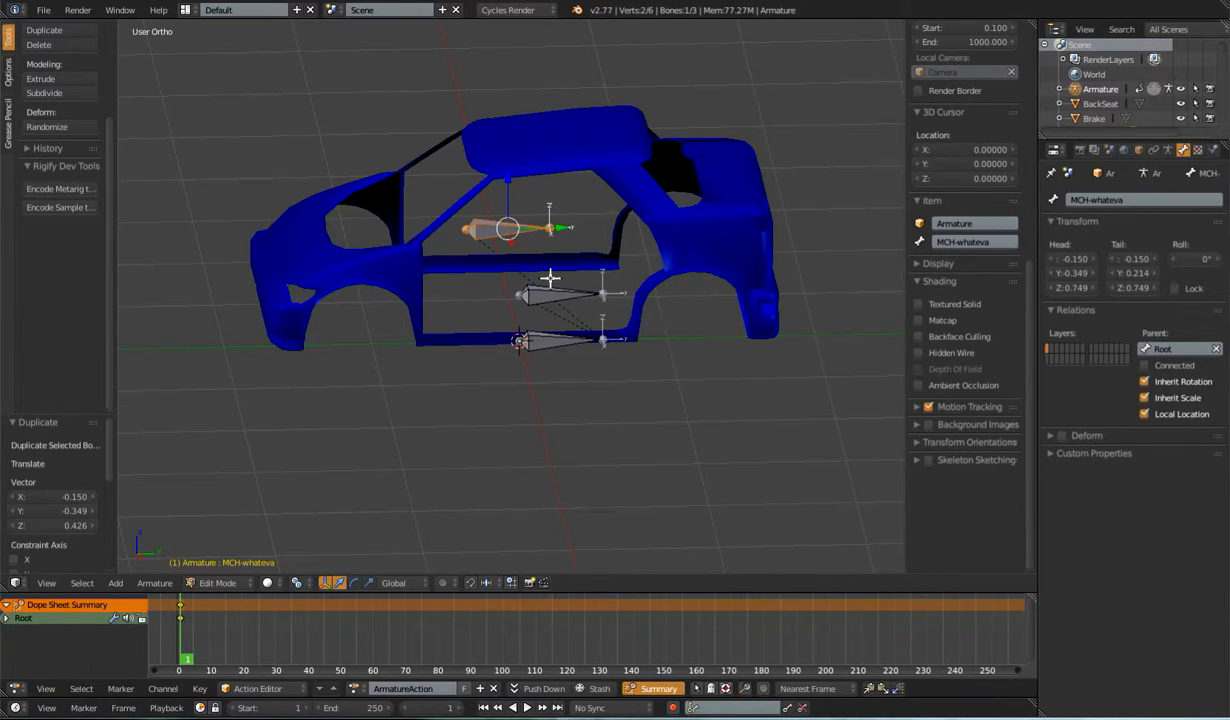
# Step: Insert a Whole Character keyframe at frame 1 for all bones in Pose Mode, including MCH-whateva, and check the DEF-CarBody bone
pyautogui.press('Tab')
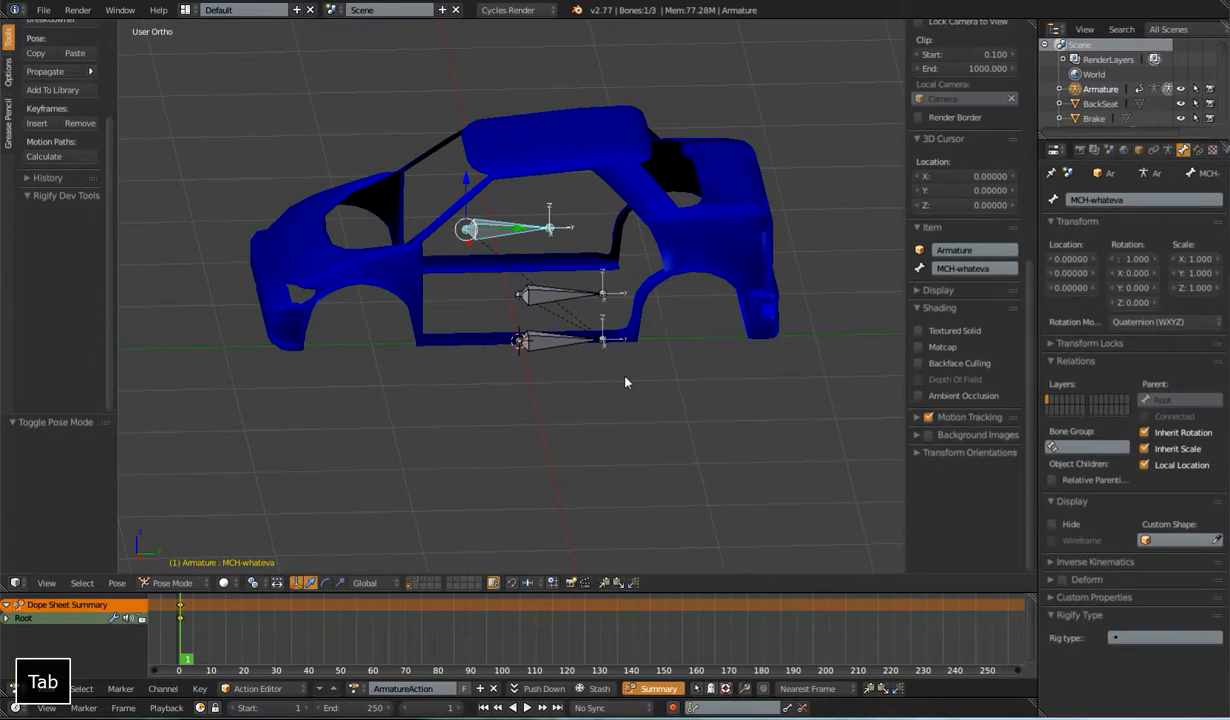
pyautogui.press('a')
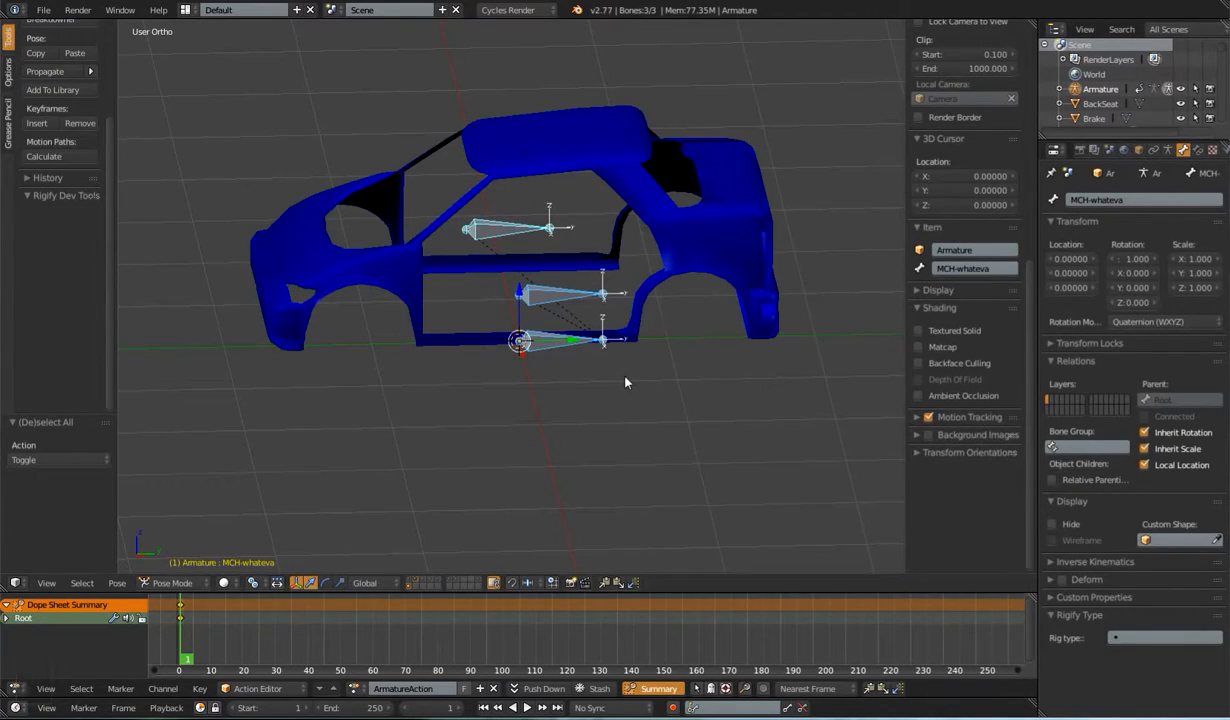
pyautogui.press('i')
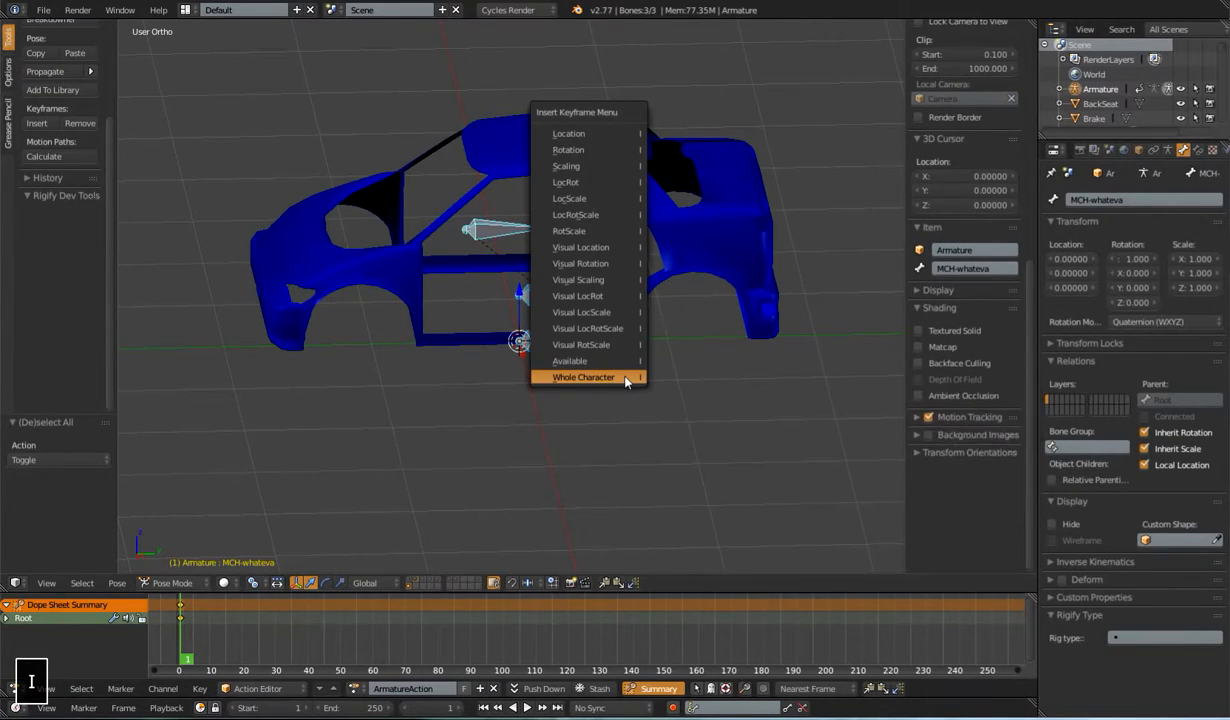
pyautogui.click(625, 382)
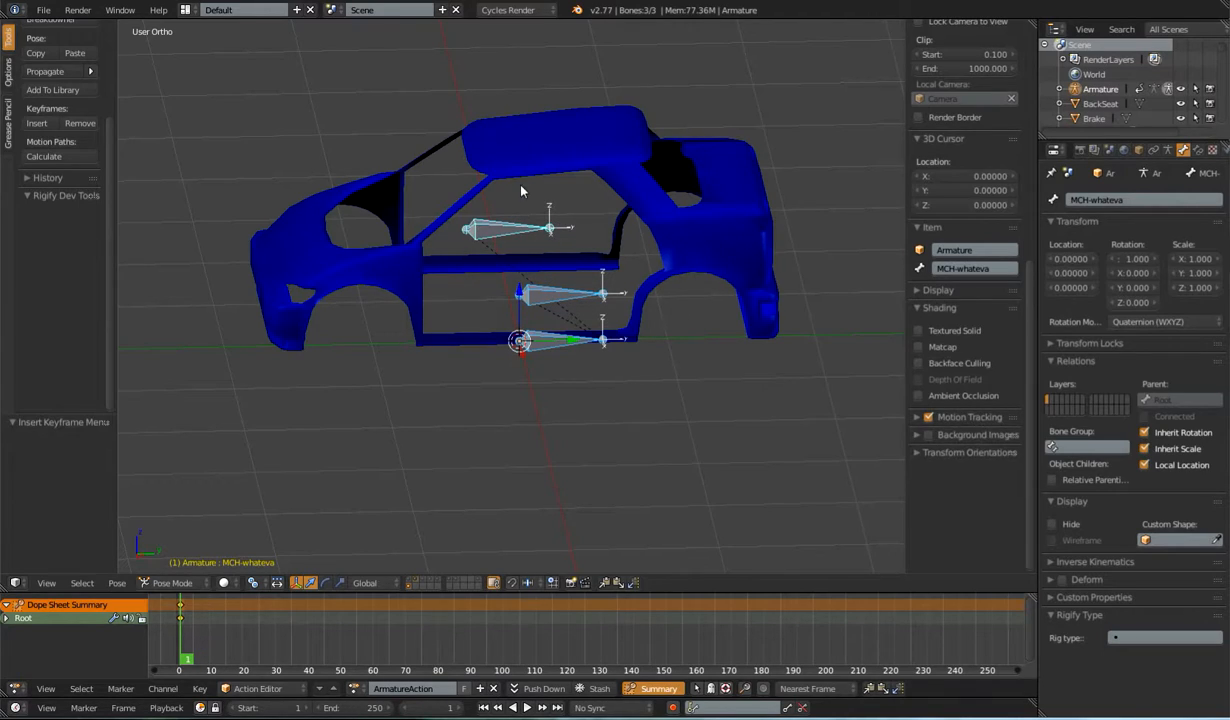
pyautogui.rightClick(557, 298)
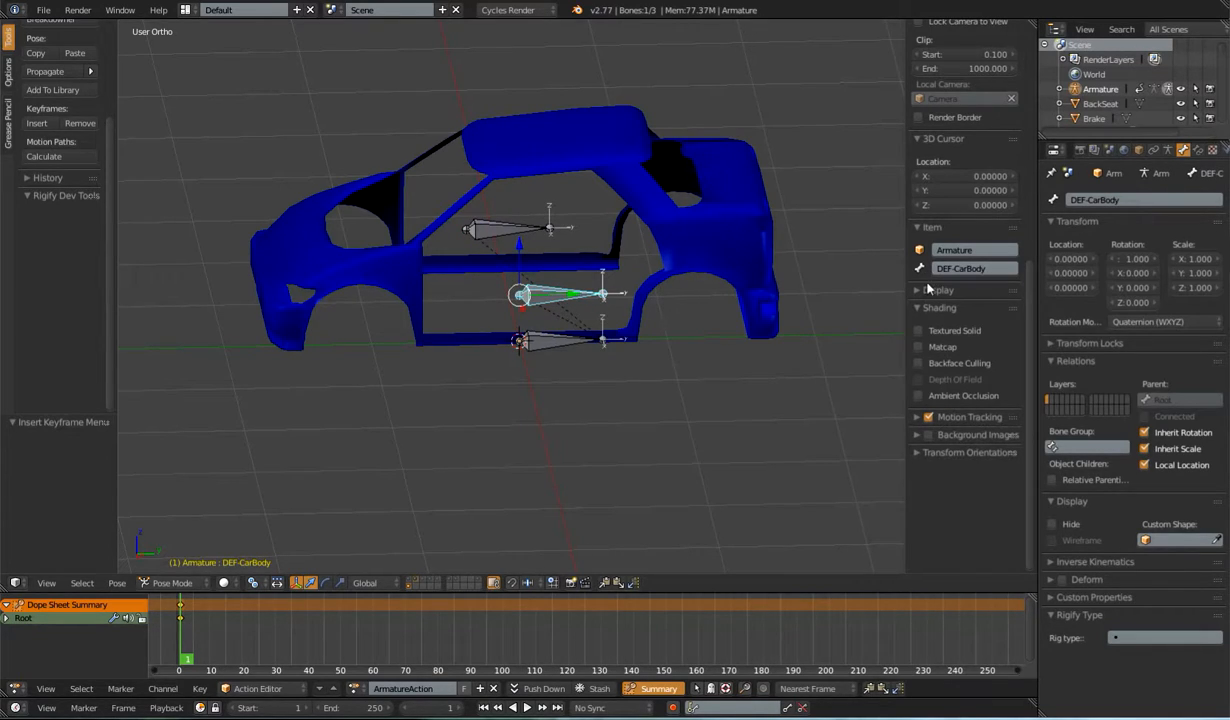
# Step: Delete the MCH-whateva bone in Edit Mode and unlink ArmatureAction from the armature
pyautogui.press('Tab')
pyautogui.rightClick(493, 236)
pyautogui.press('x')
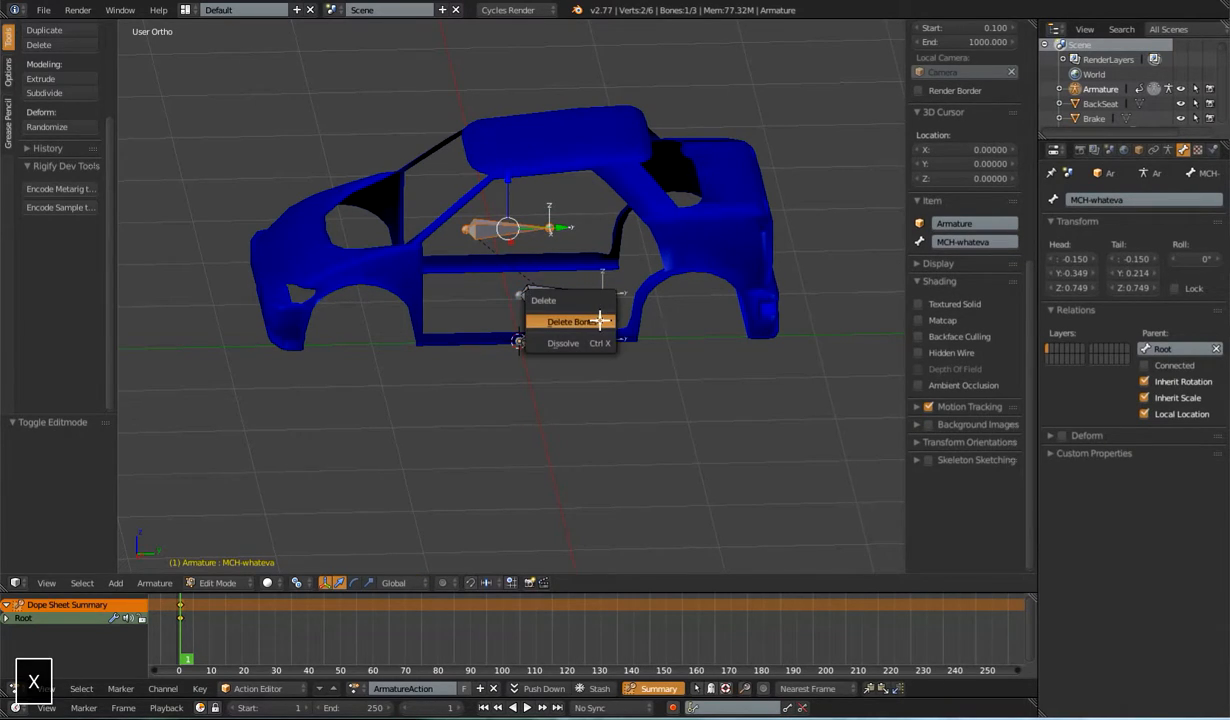
pyautogui.click(599, 321)
pyautogui.scroll(-2, 557, 365)
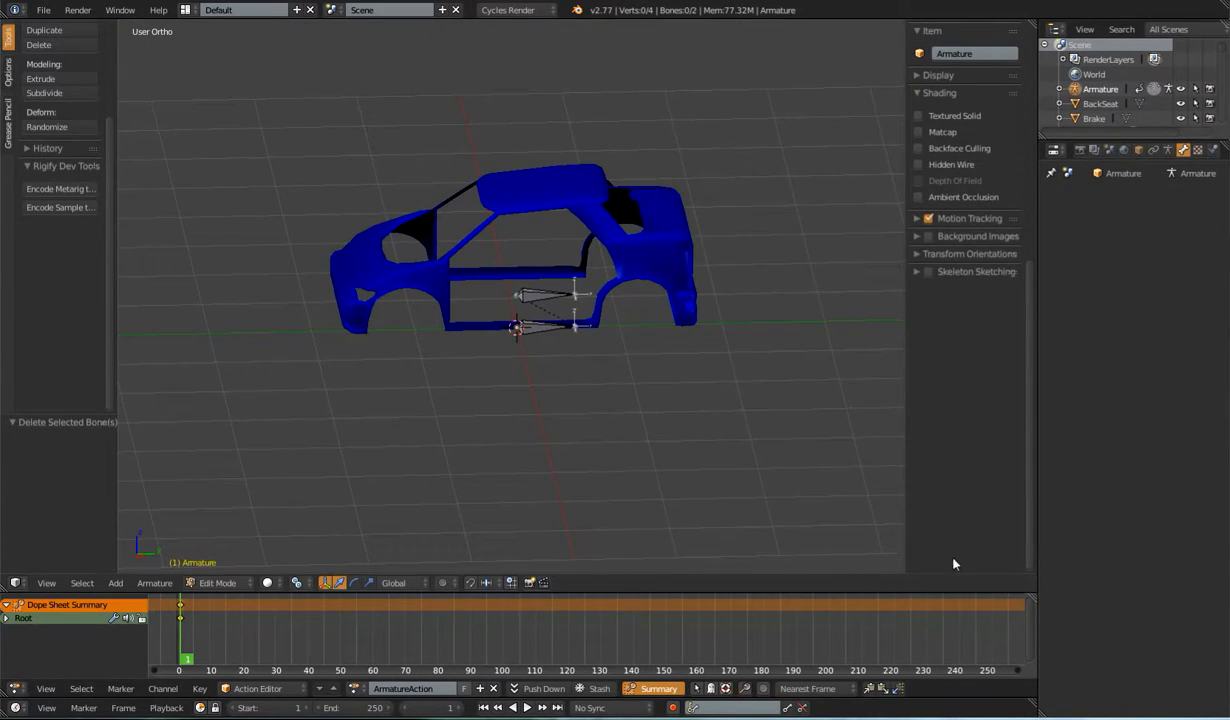
pyautogui.click(493, 688)
# Step: Select the DEF-CarBody bone in the right orthographic view
pyautogui.moveTo(612, 354); pyautogui.dragTo(581, 347, button='middle')
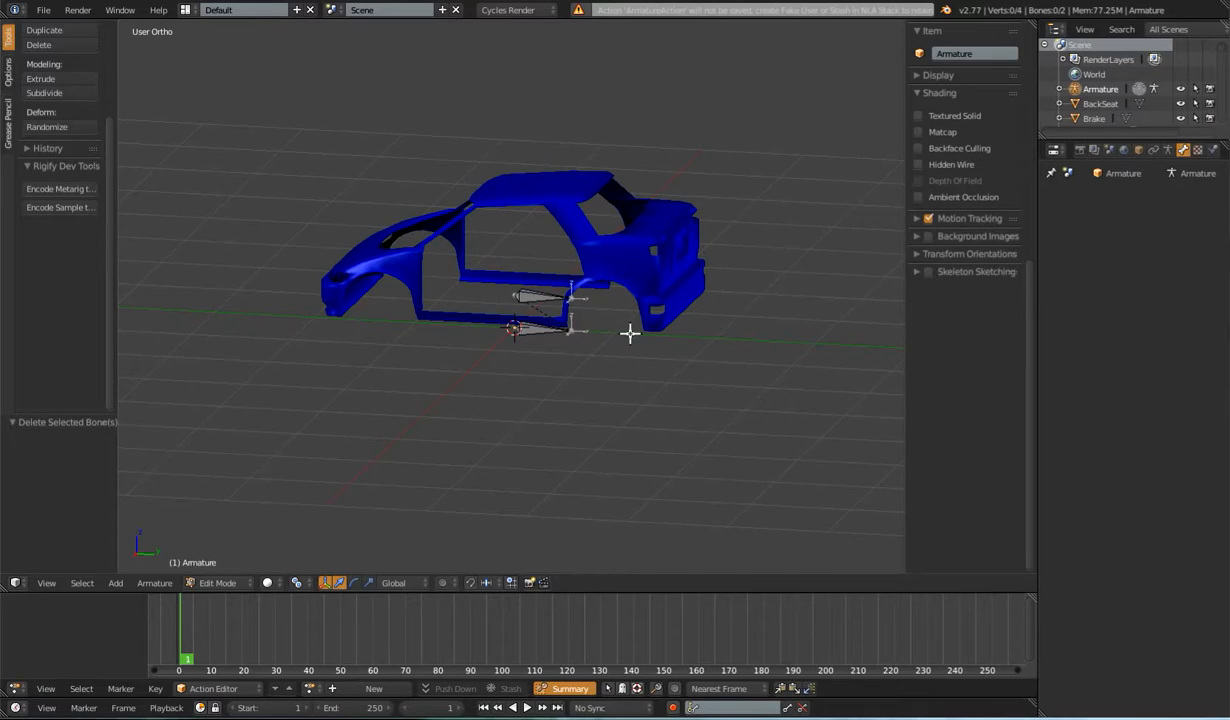
pyautogui.press('pagedown')
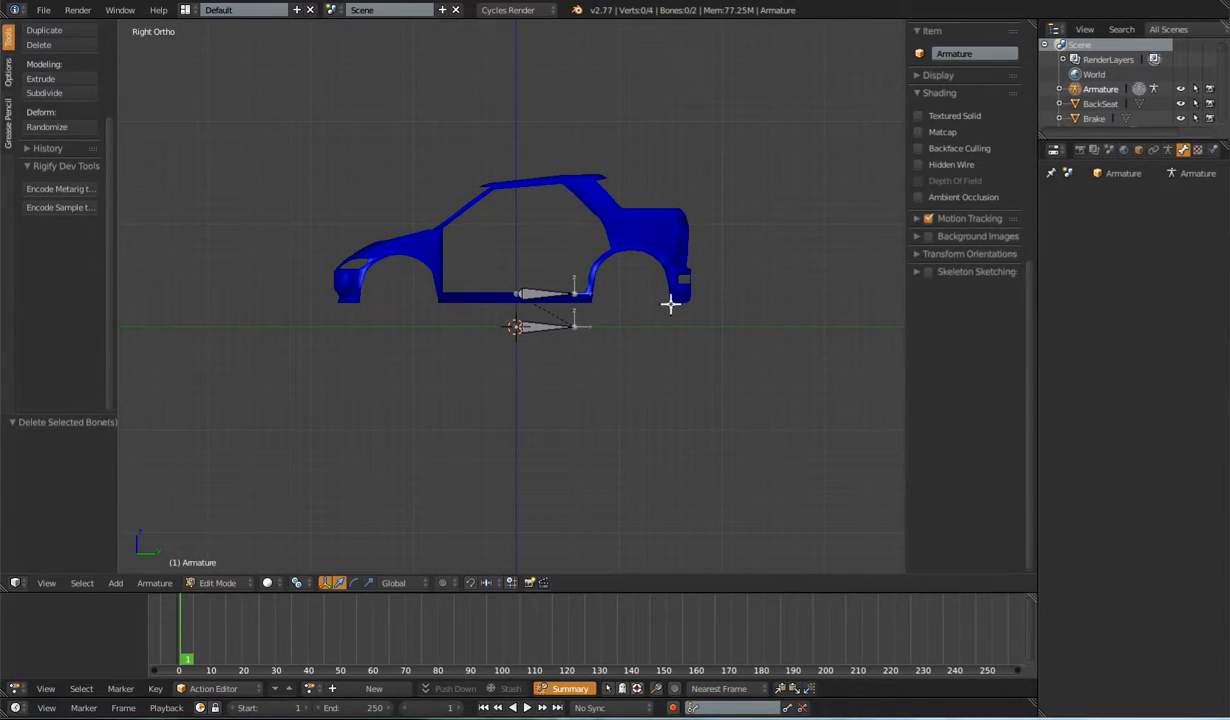
pyautogui.keyDown('shift'); pyautogui.moveTo(623, 287); pyautogui.dragTo(622, 373, button='middle'); pyautogui.keyUp('shift')
pyautogui.scroll(3, 622, 373)
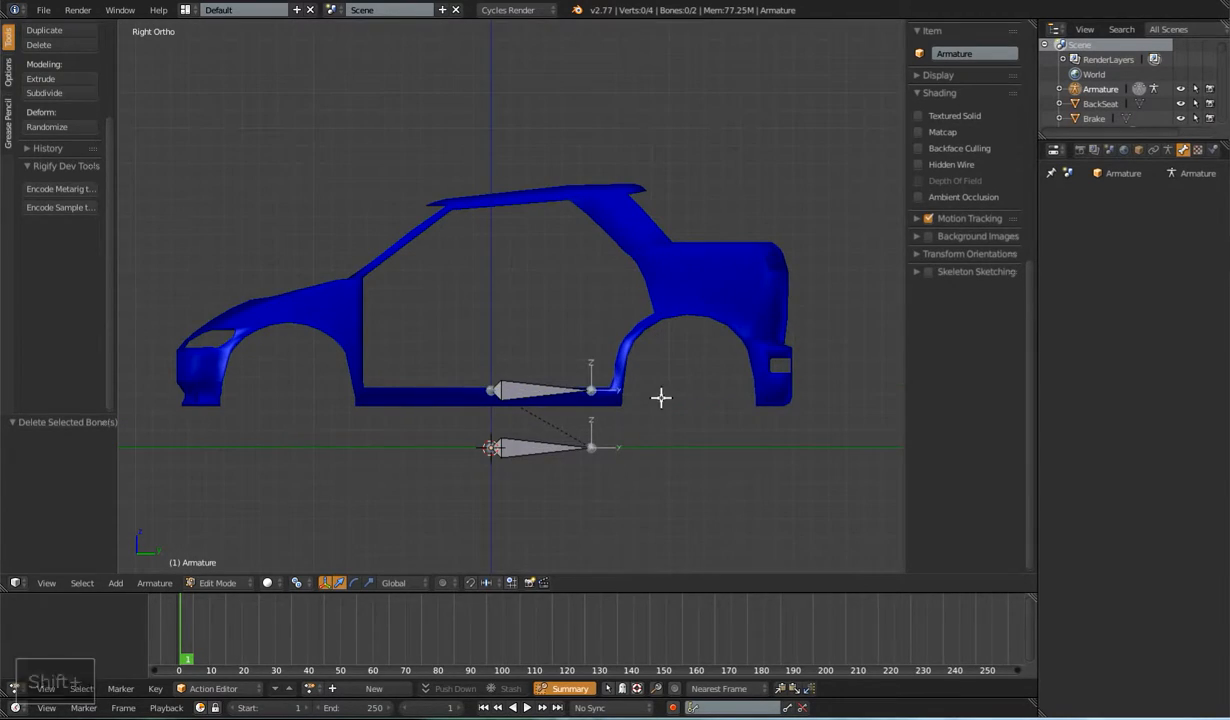
pyautogui.rightClick(545, 392)
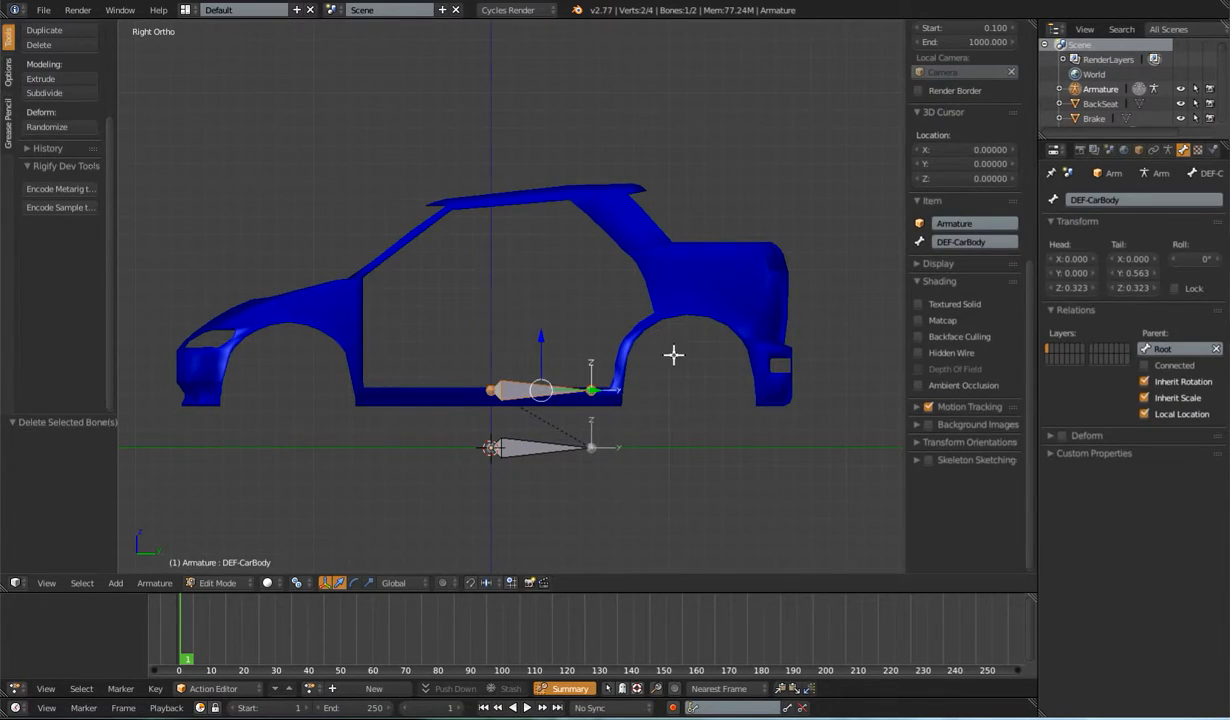
# Step: Examine the DEF-CarBody bone's placement in the car body in Pose Mode from an angled view and the right side
pyautogui.moveTo(673, 351); pyautogui.dragTo(708, 368, button='middle')
pyautogui.scroll(-1, 595, 385)
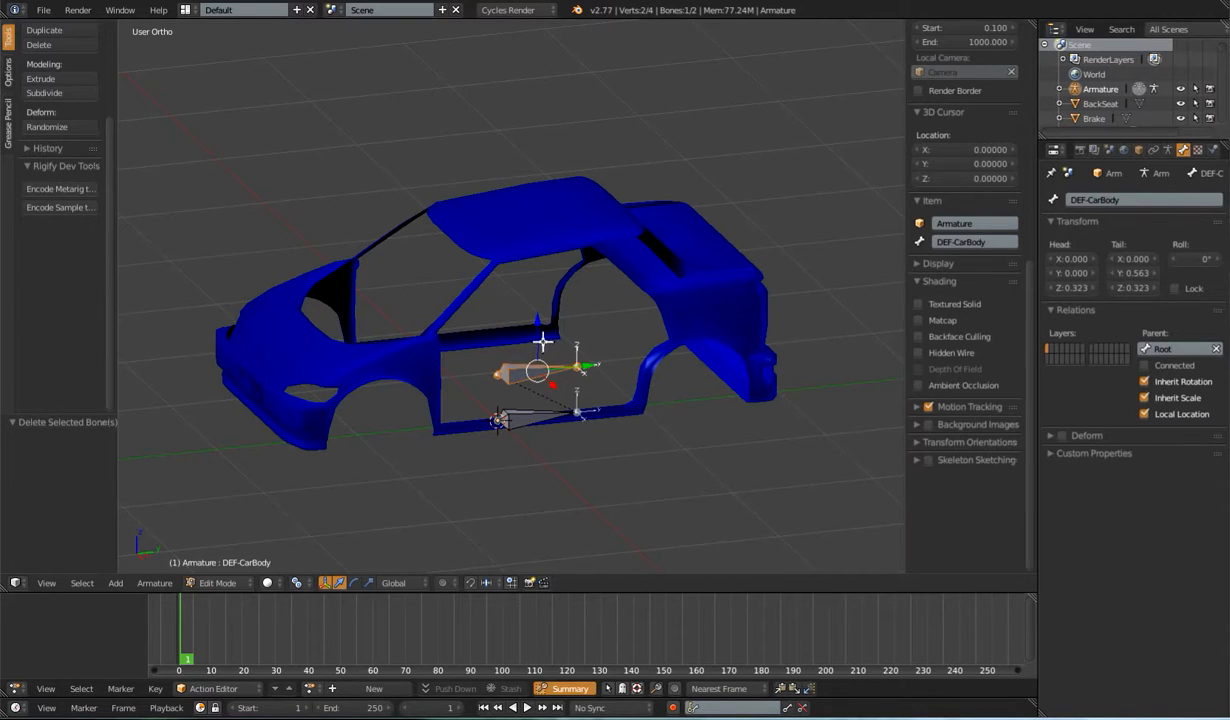
pyautogui.scroll(-3, 550, 333)
pyautogui.hotkey('ctrl', 'Tab')
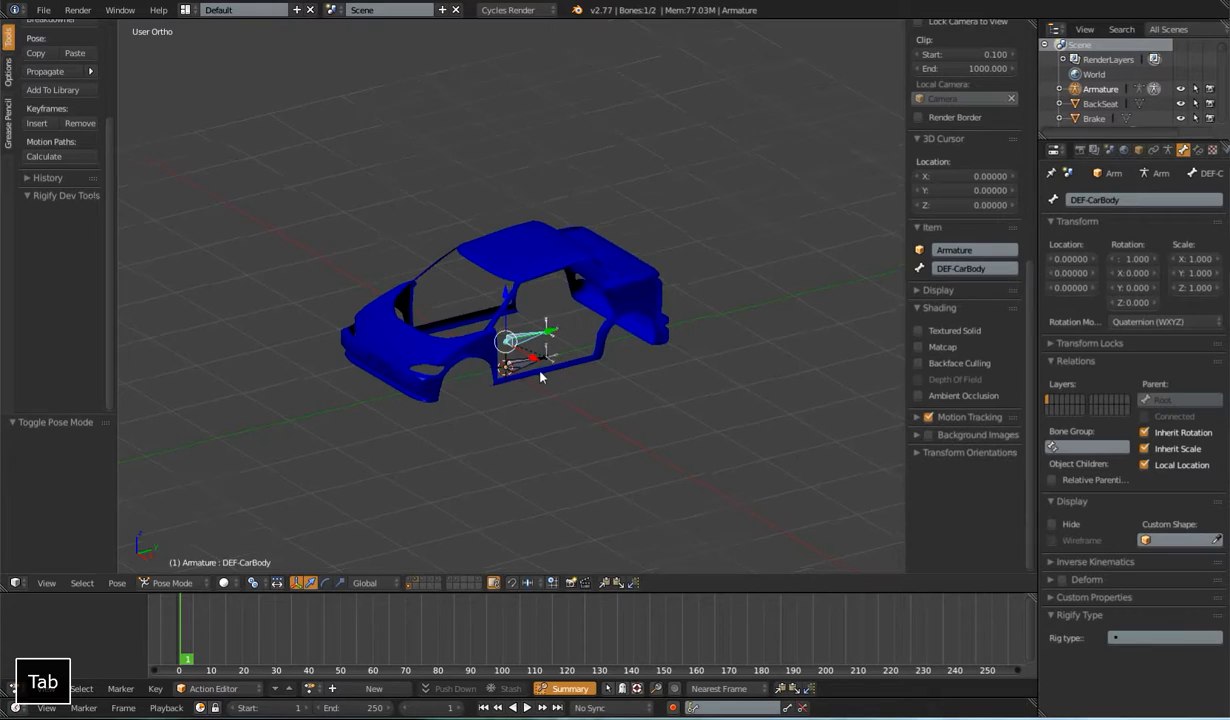
pyautogui.moveTo(567, 377)
pyautogui.mouseDown(button='middle')
pyautogui.moveTo(580, 343)
pyautogui.moveTo(541, 362)
pyautogui.moveTo(541, 376)
pyautogui.moveTo(556, 374)
pyautogui.mouseUp(button='middle')
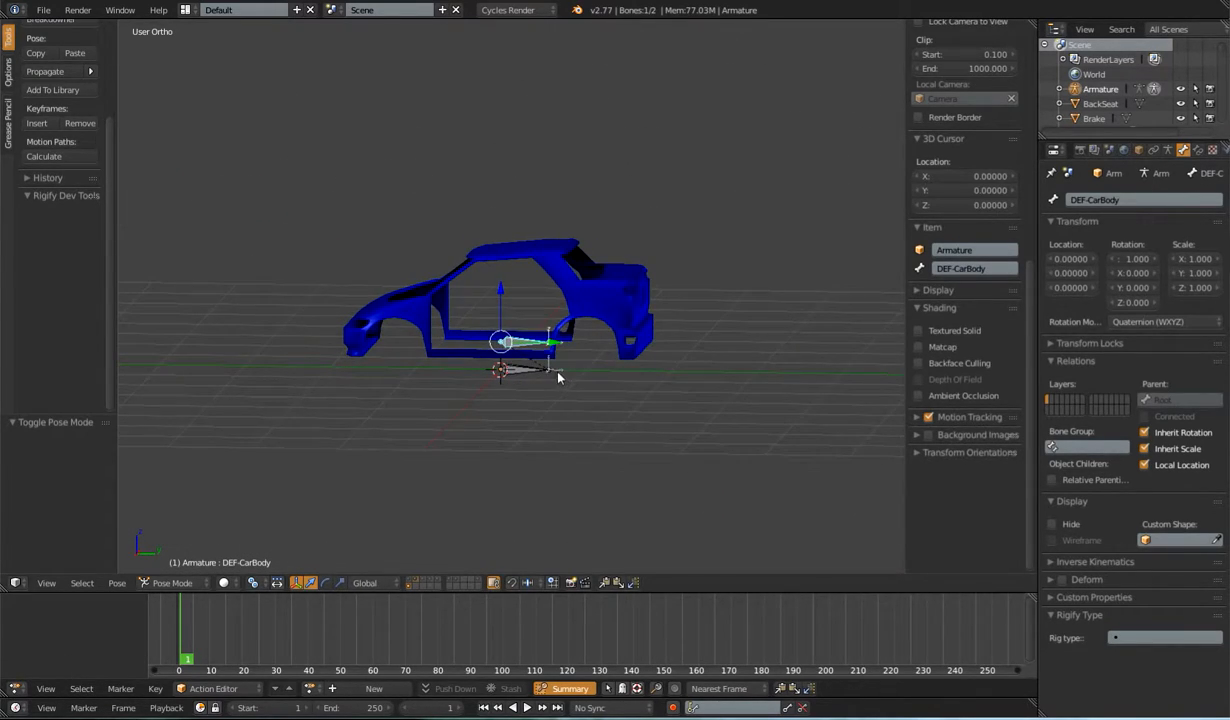
pyautogui.press('End')
pyautogui.press('pagedown')
pyautogui.press('End')
pyautogui.press('pagedown')
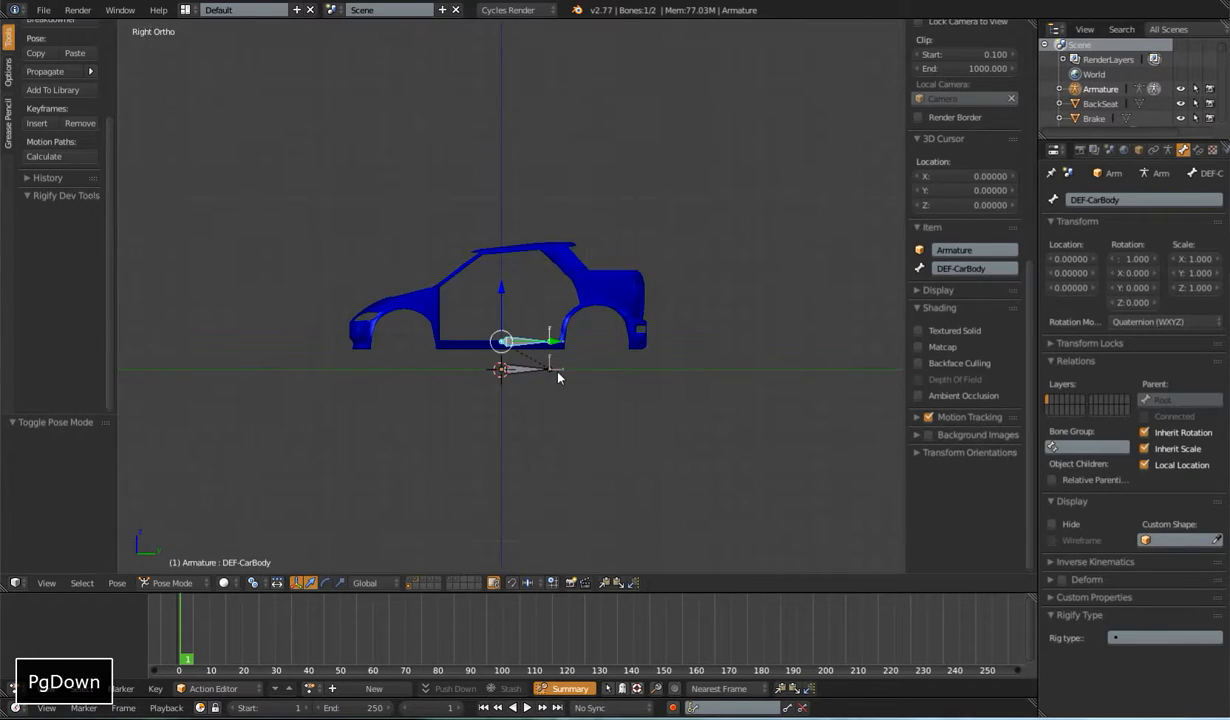
pyautogui.scroll(2, 558, 377)
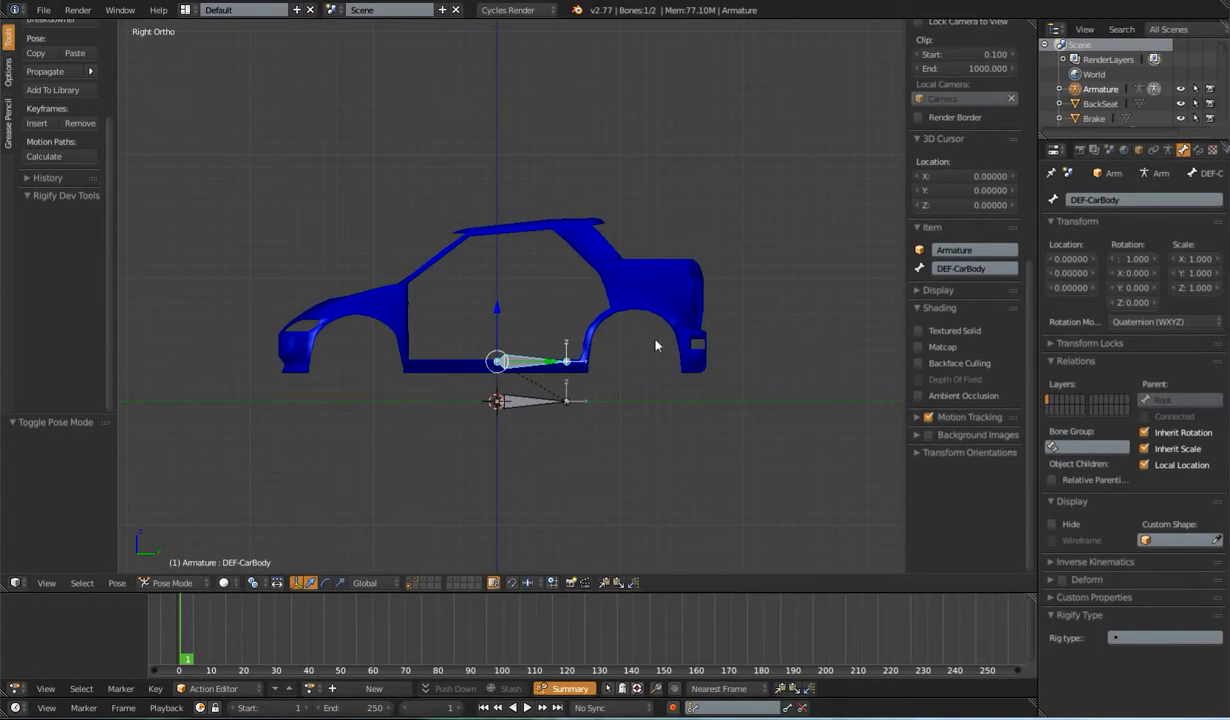
# Step: Duplicate the DEF-CarBody bone in place in Edit Mode and scale the copy up by about 1.262
pyautogui.press('Tab')
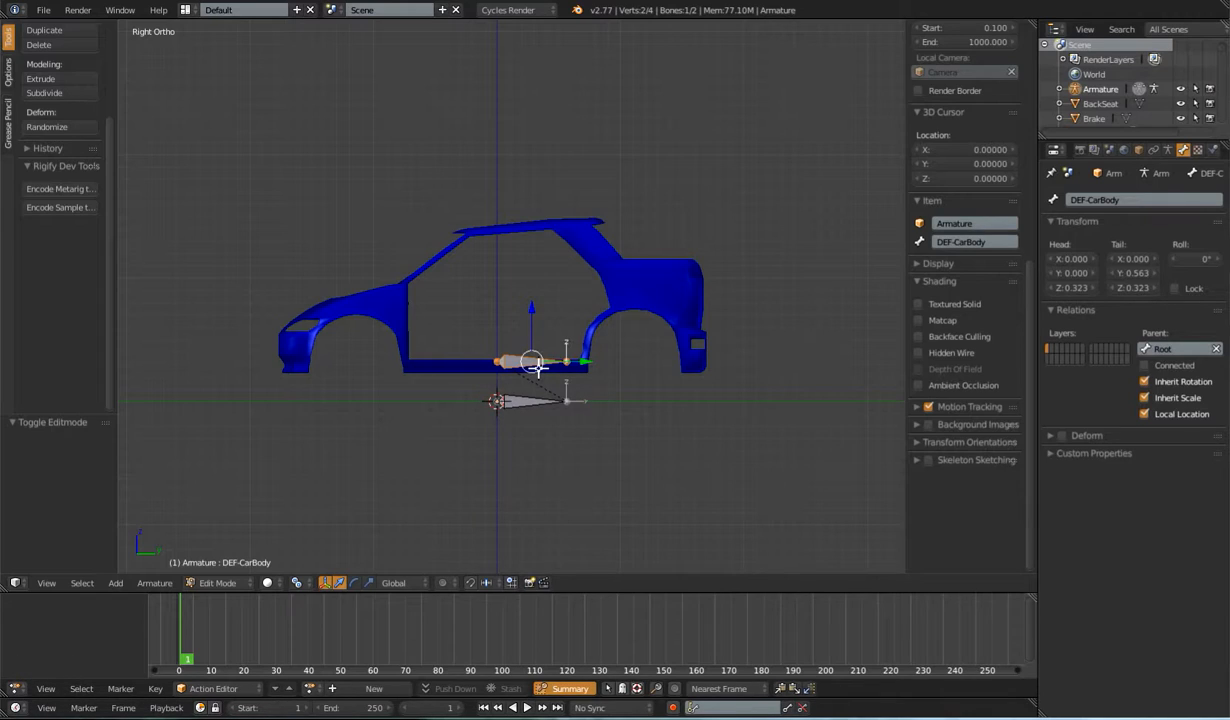
pyautogui.hotkey('shift', 'd')
pyautogui.rightClick(577, 362)
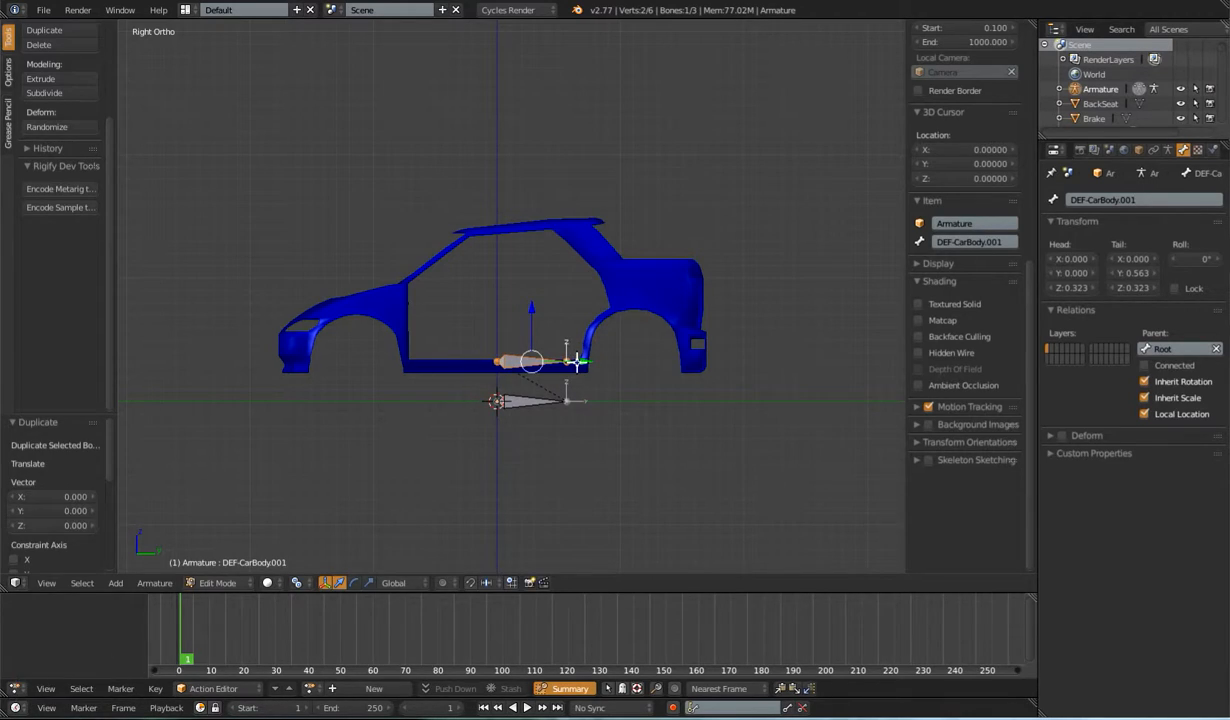
pyautogui.press('s')
pyautogui.click(592, 364)
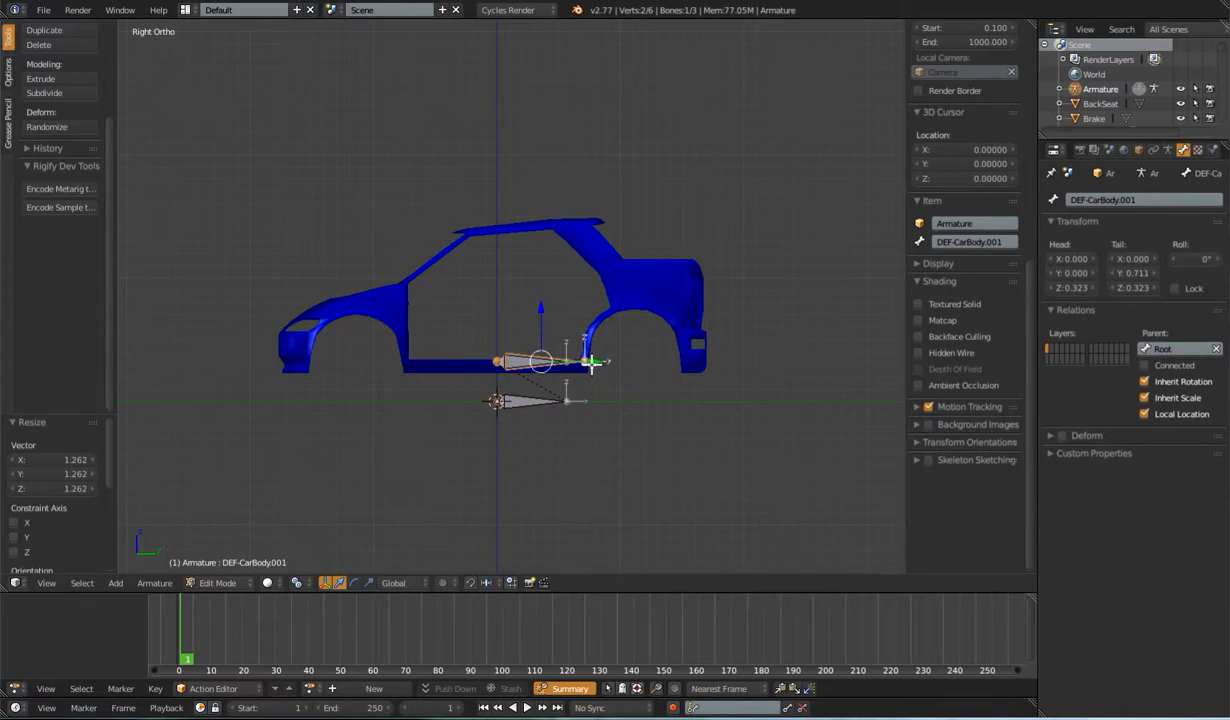
# Step: Switch the viewport to wireframe shading and rename the longer duplicate bone CTRL-CarBody
pyautogui.press('z')
pyautogui.moveTo(592, 364); pyautogui.dragTo(530, 432, button='middle')
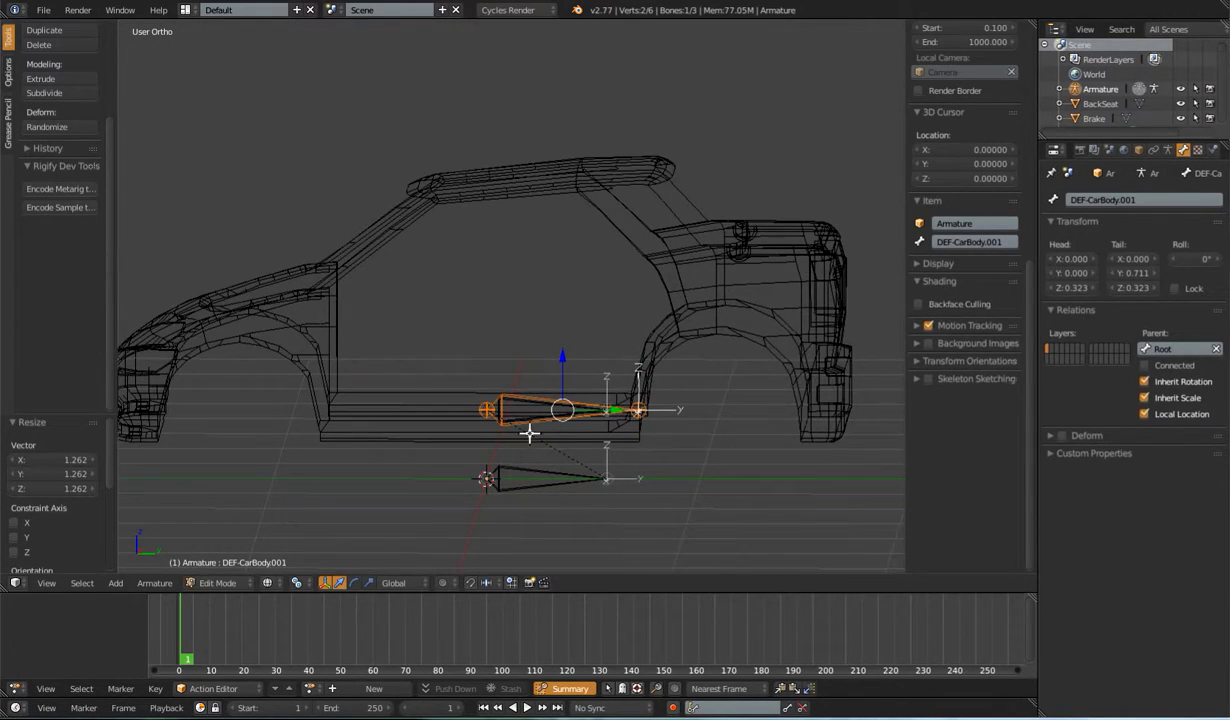
pyautogui.rightClick(505, 406)
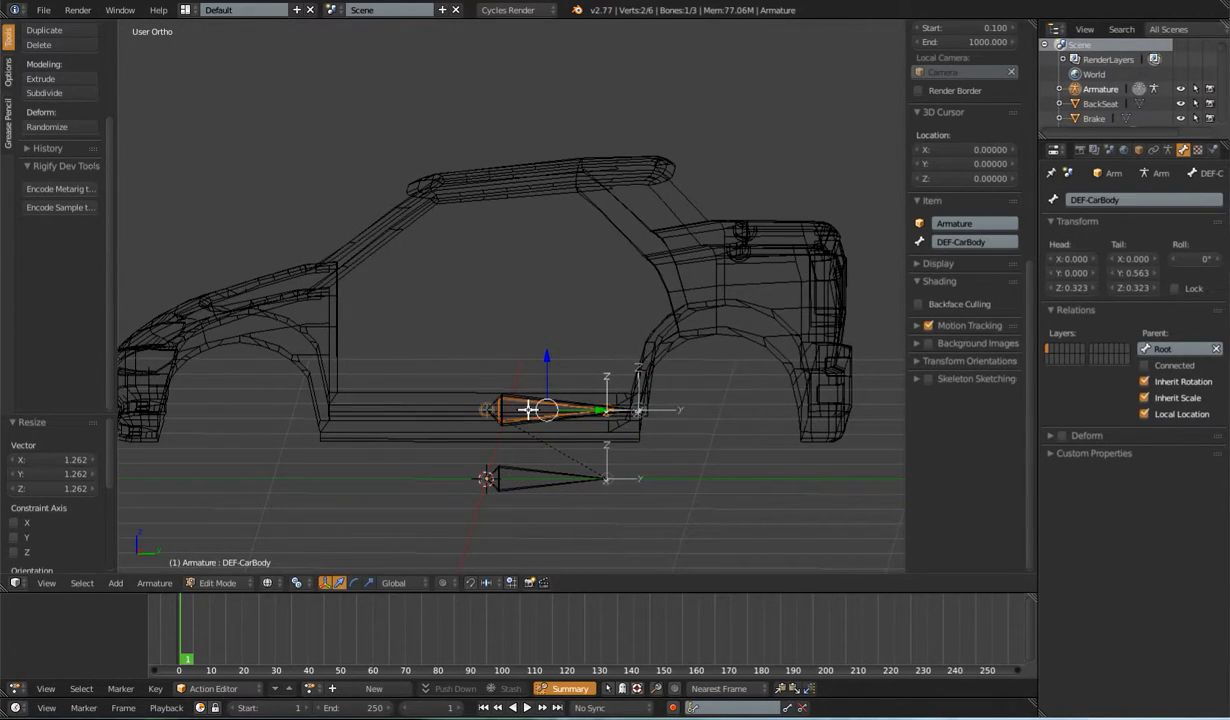
pyautogui.rightClick(638, 409)
pyautogui.click(936, 241)
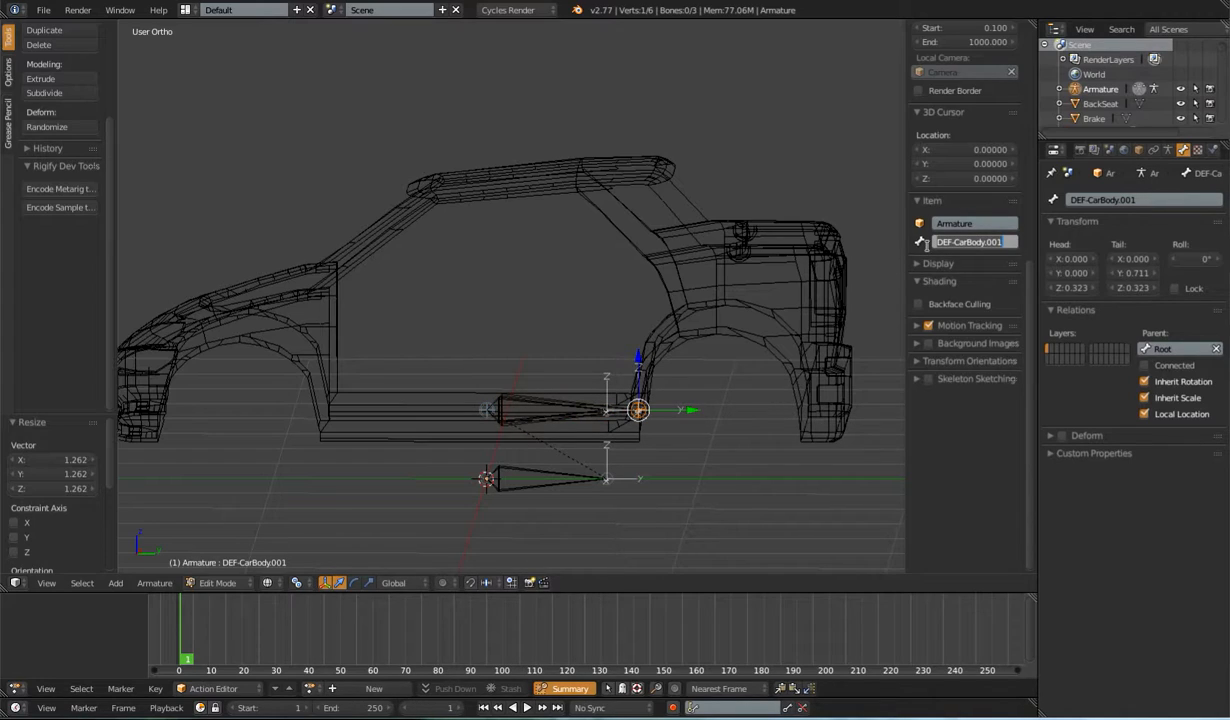
pyautogui.write('CTL')
pyautogui.press('BackSpace')
pyautogui.press('BackSpace')
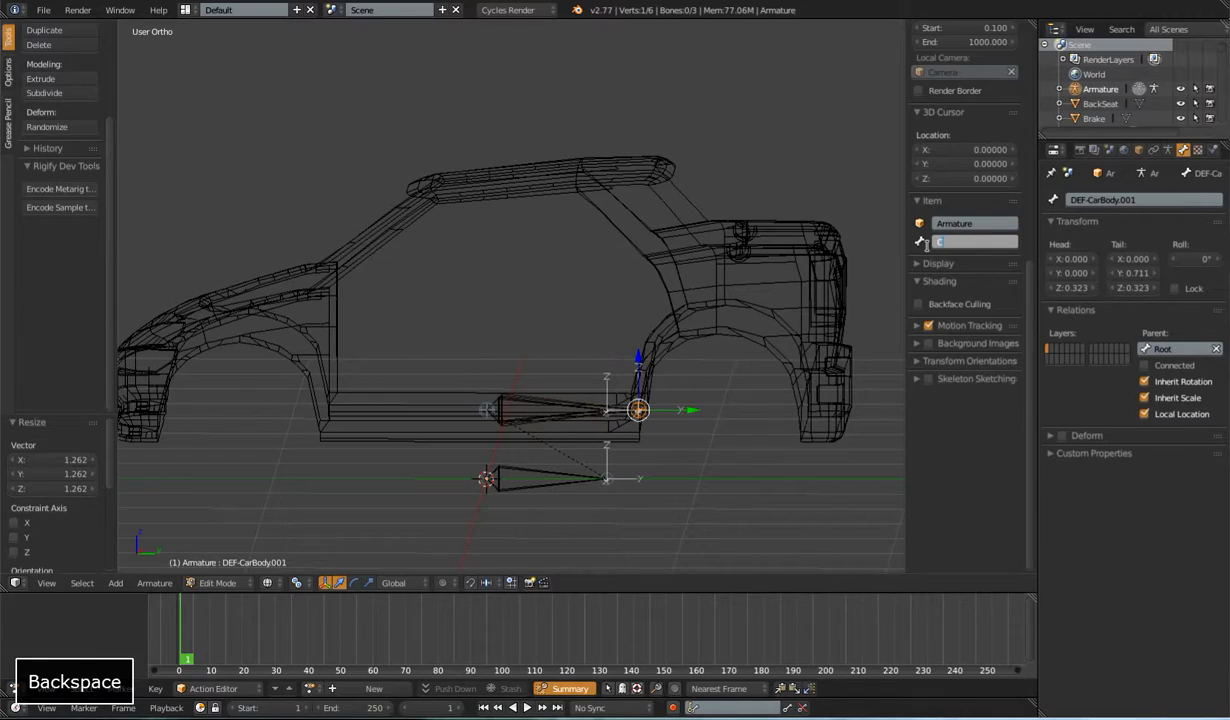
pyautogui.write('TRL-CarBody')
pyautogui.press('Return')
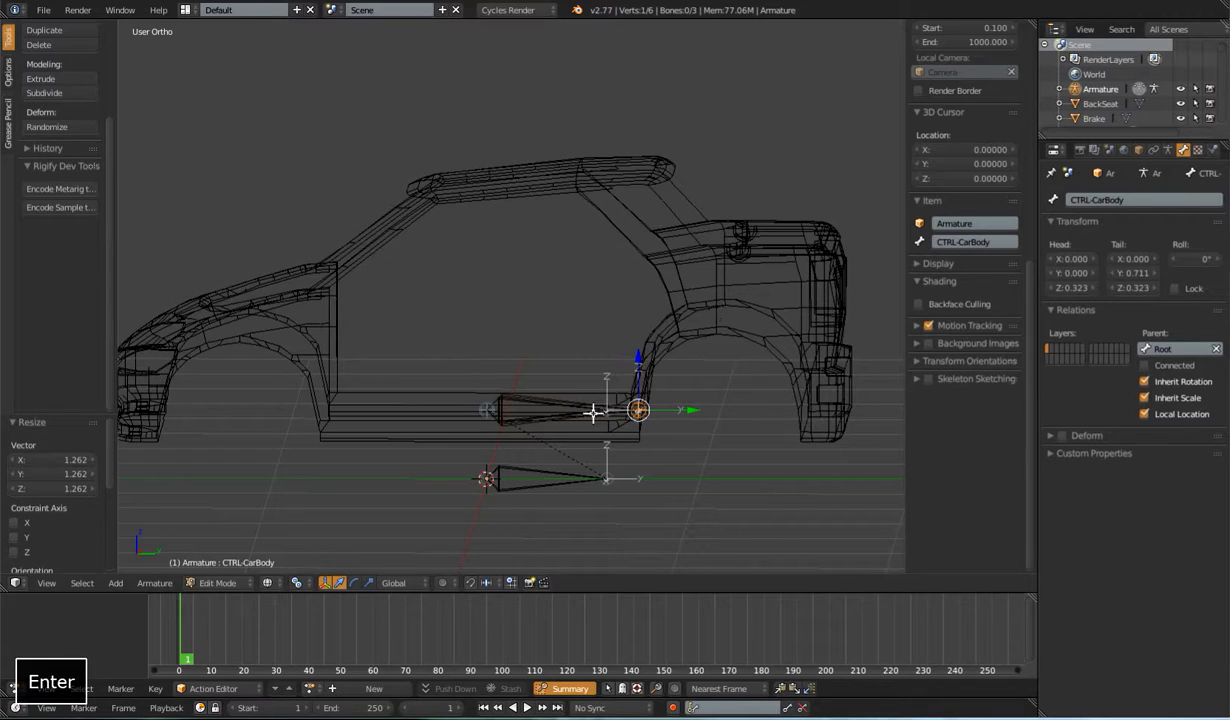
# Step: Parent the DEF-CarBody bone to CTRL-CarBody with the Keep Offset option
pyautogui.rightClick(524, 405)
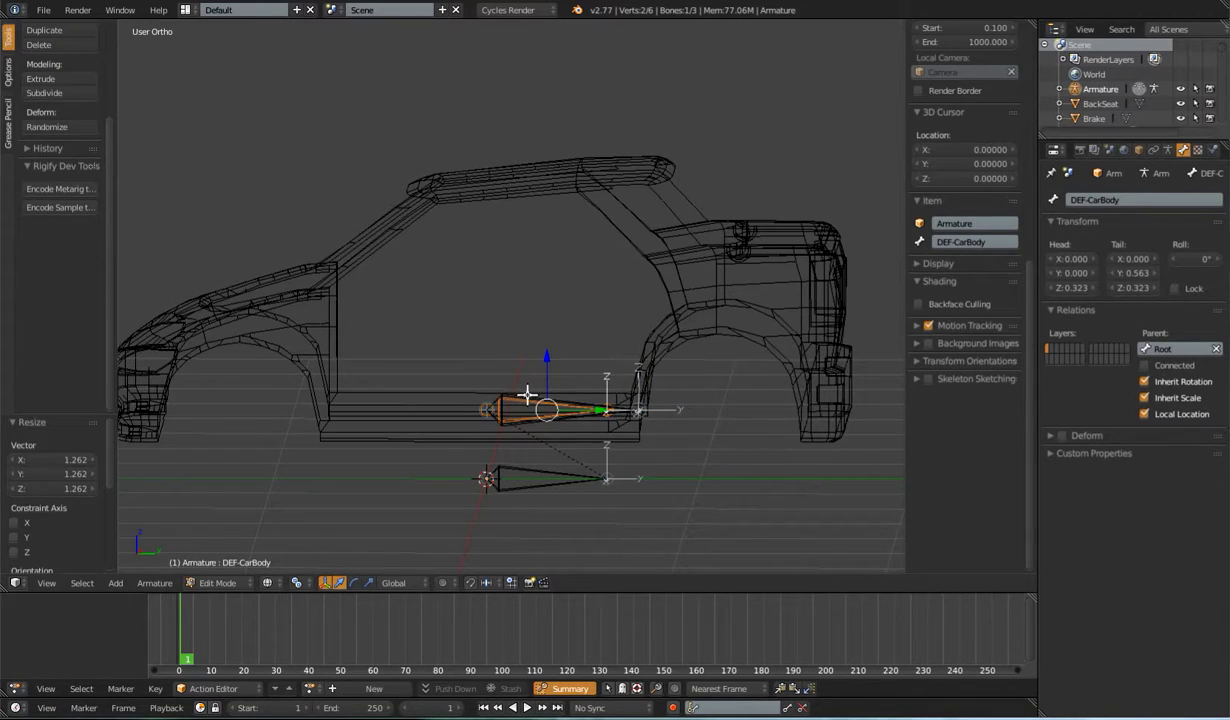
pyautogui.keyDown('shift'); pyautogui.rightClick(527, 396); pyautogui.keyUp('shift')
pyautogui.hotkey('ctrl', 'p')
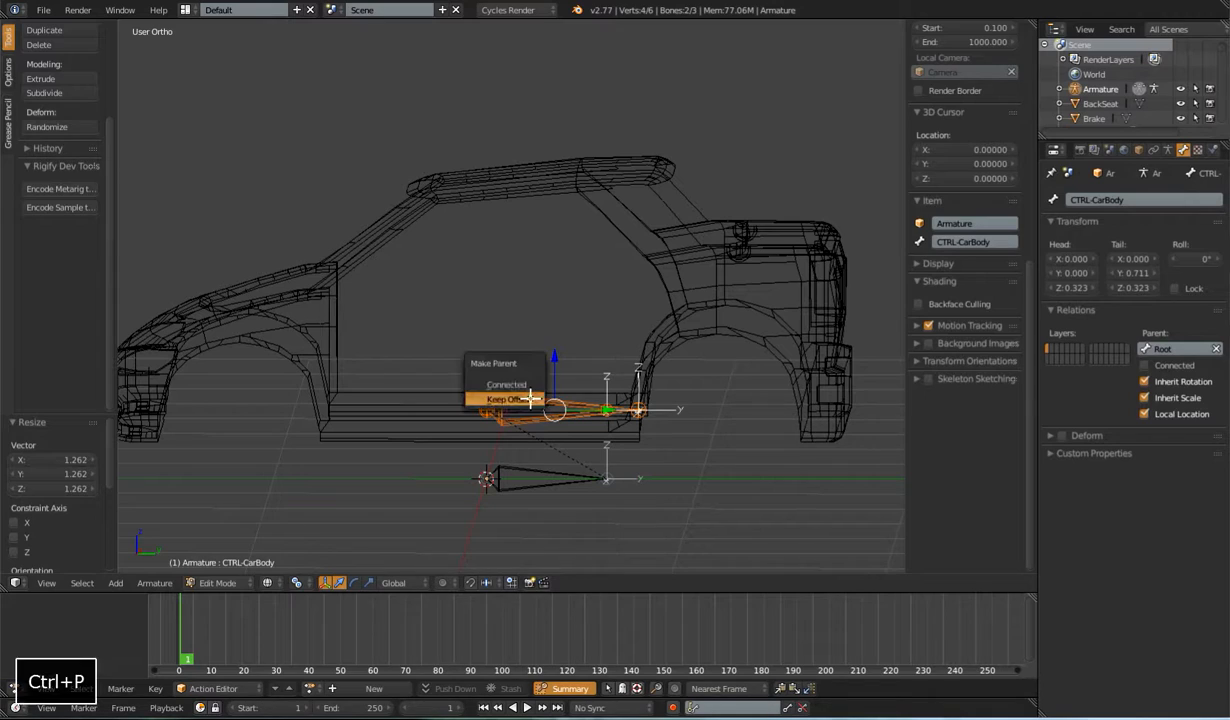
pyautogui.click(530, 398)
# Step: Test the parenting by rotating the CTRL-CarBody bone in Pose Mode, and cancel the rotation
pyautogui.press('Tab')
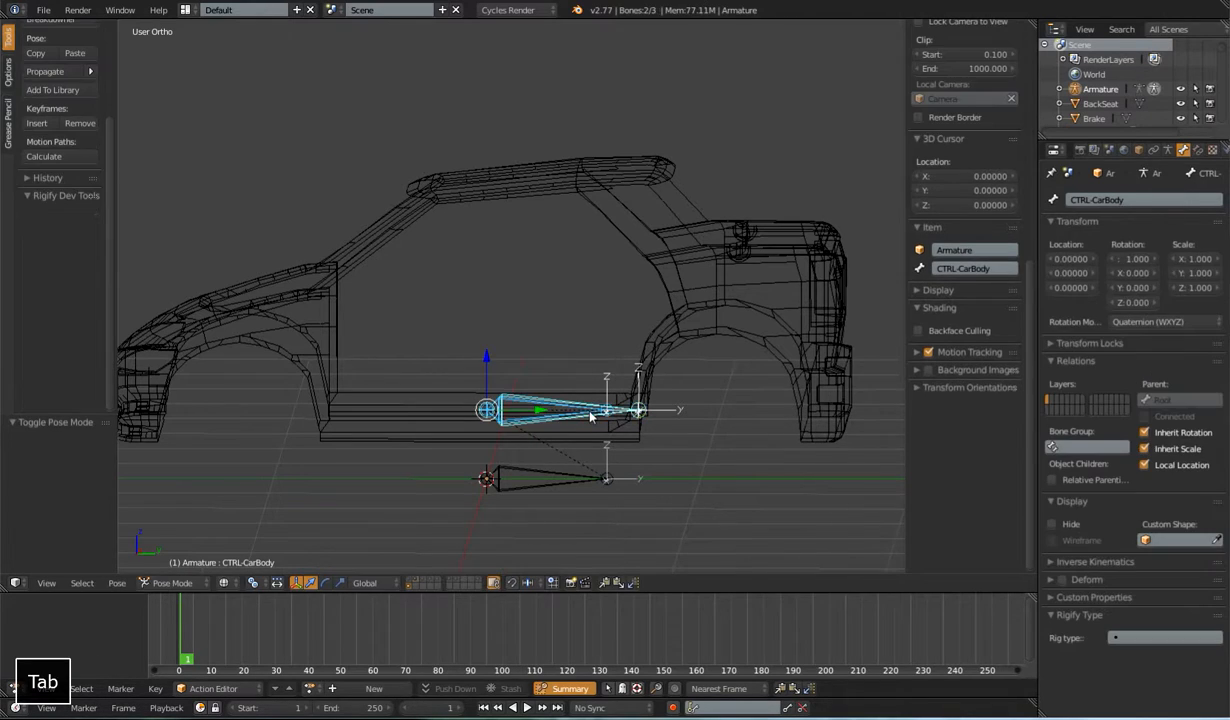
pyautogui.rightClick(645, 418)
pyautogui.scroll(-2, 598, 420)
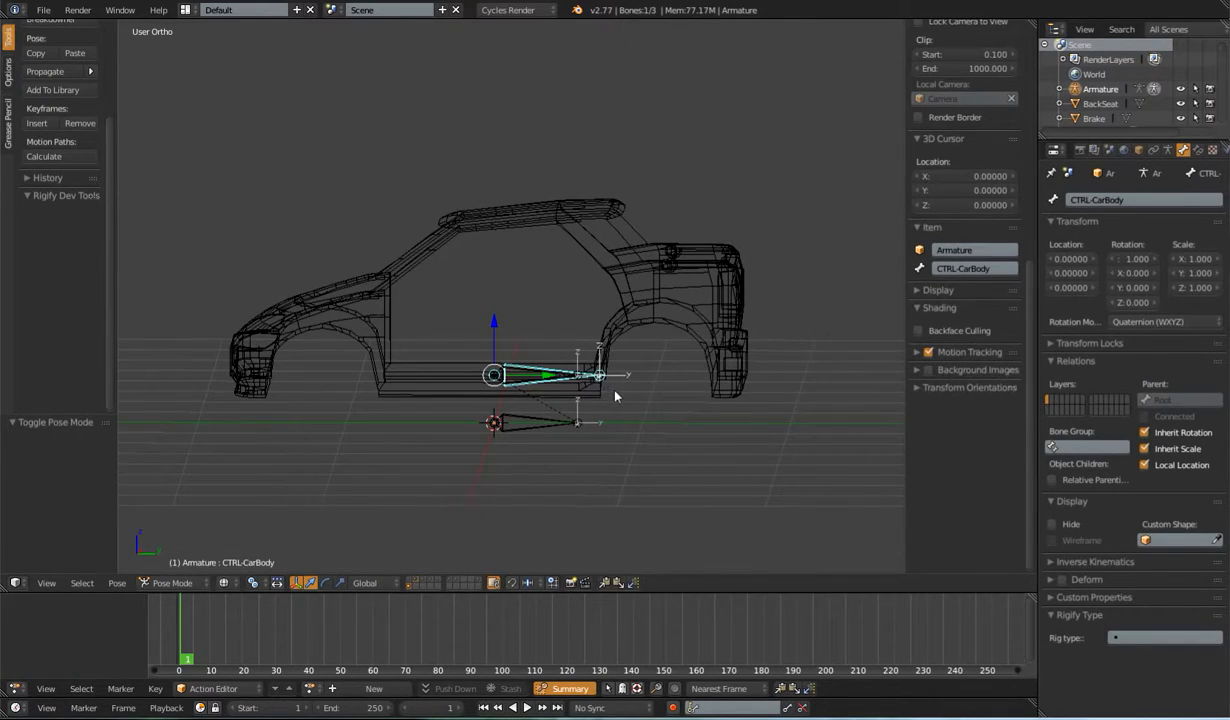
pyautogui.press('r')
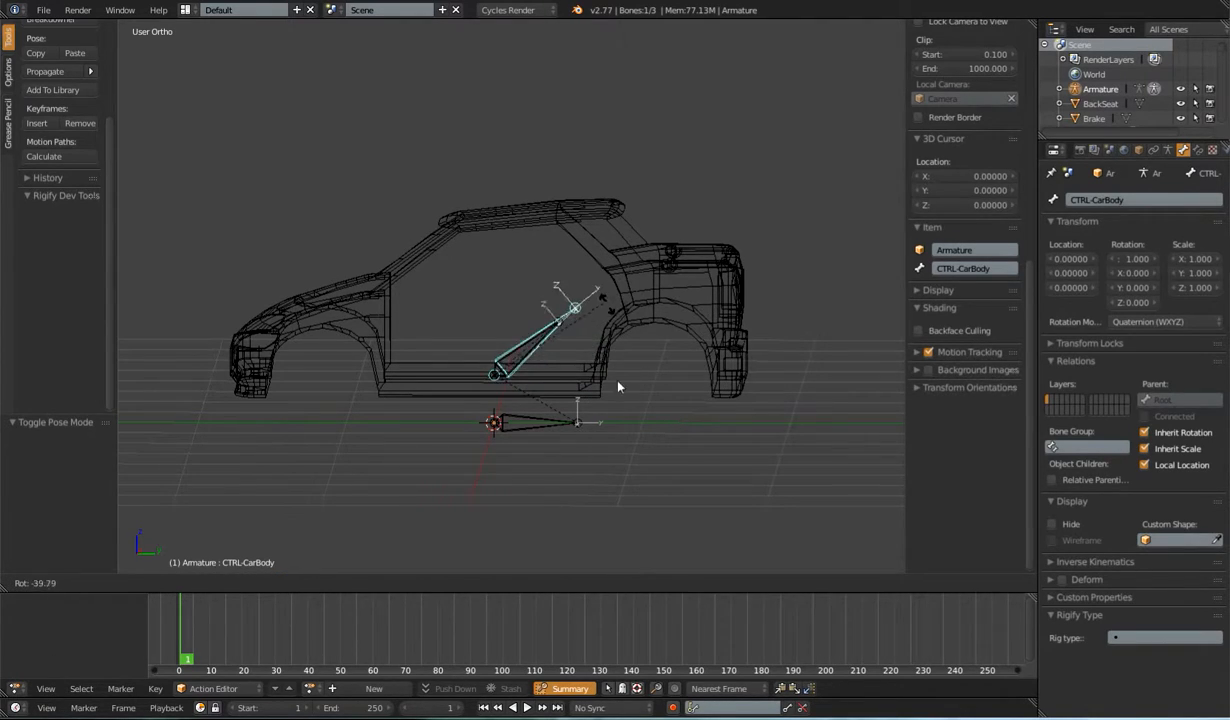
pyautogui.rightClick(627, 363)
# Step: Inspect the overlapping DEF-CarBody and CTRL-CarBody bones from several angles, selecting each in turn and leaving CTRL-CarBody selected
pyautogui.moveTo(612, 375); pyautogui.dragTo(589, 409, button='middle')
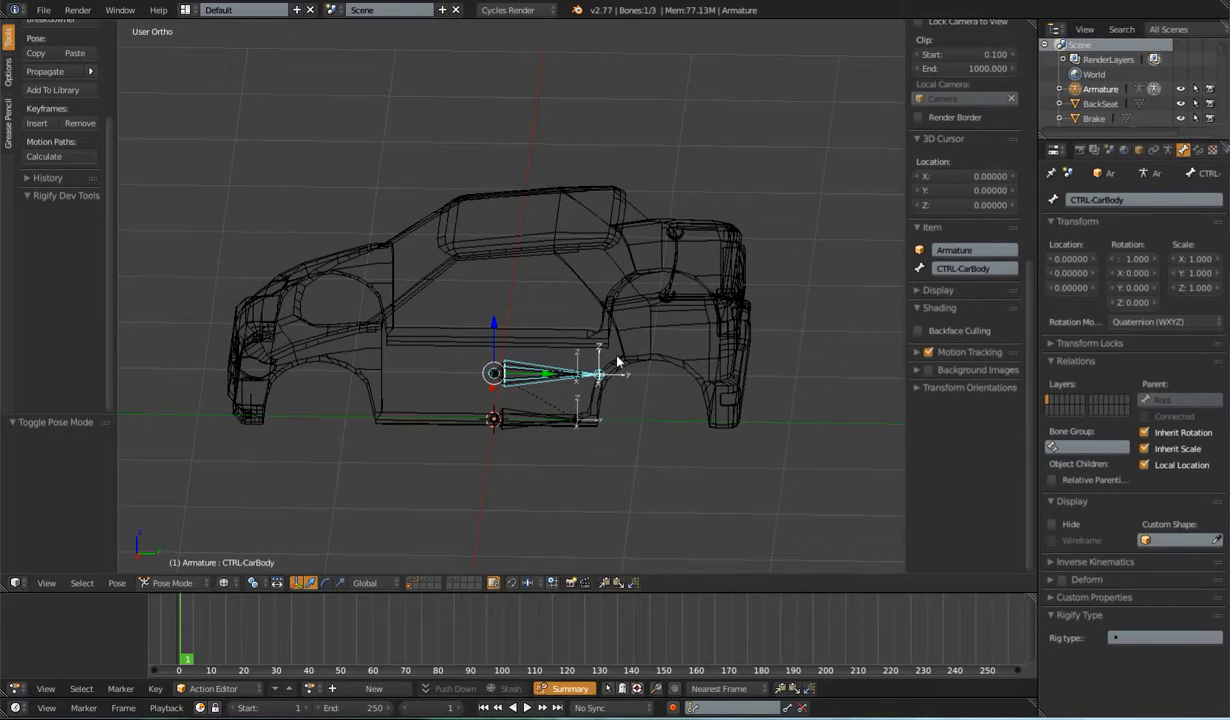
pyautogui.moveTo(643, 346)
pyautogui.mouseDown(button='middle')
pyautogui.moveTo(632, 335)
pyautogui.moveTo(642, 331)
pyautogui.mouseUp(button='middle')
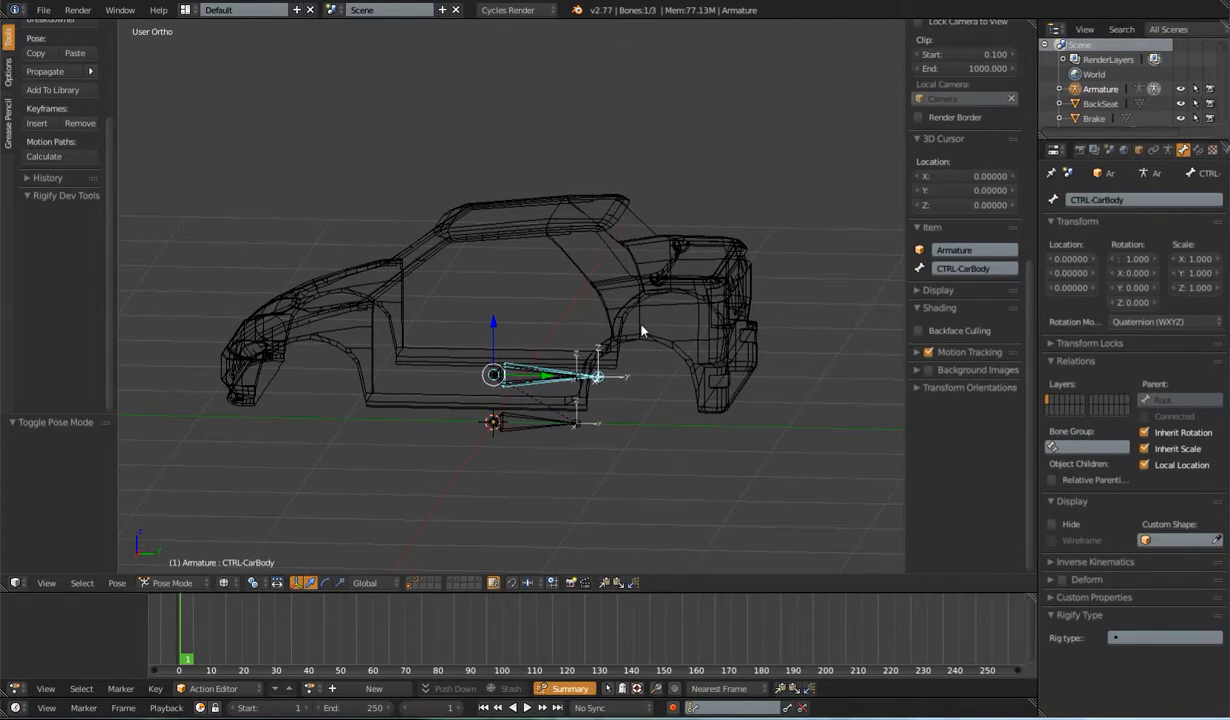
pyautogui.moveTo(632, 417); pyautogui.dragTo(621, 406, button='middle')
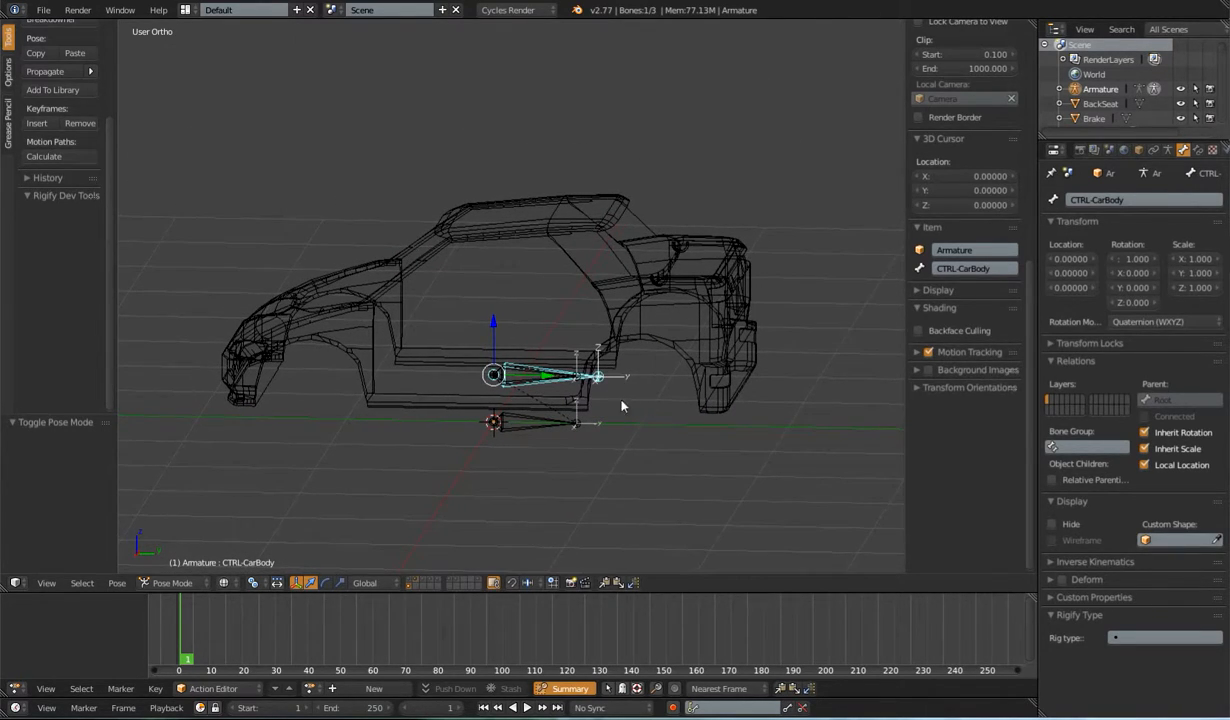
pyautogui.rightClick(530, 375)
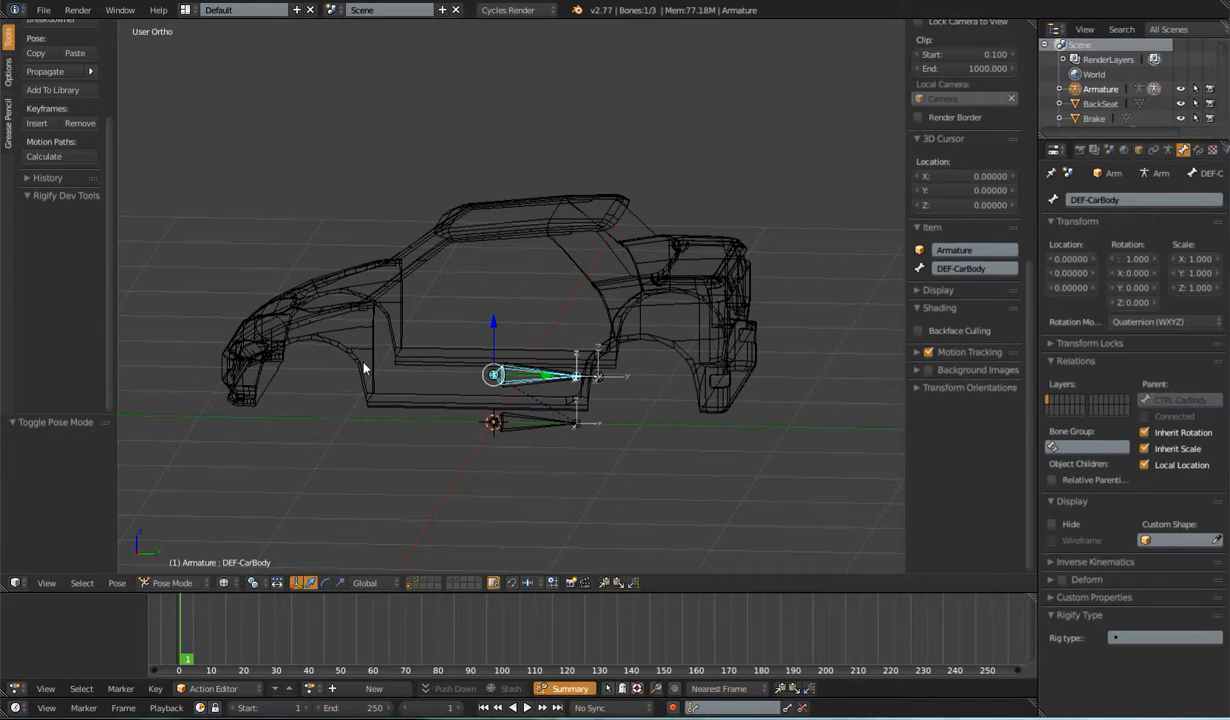
pyautogui.rightClick(539, 372)
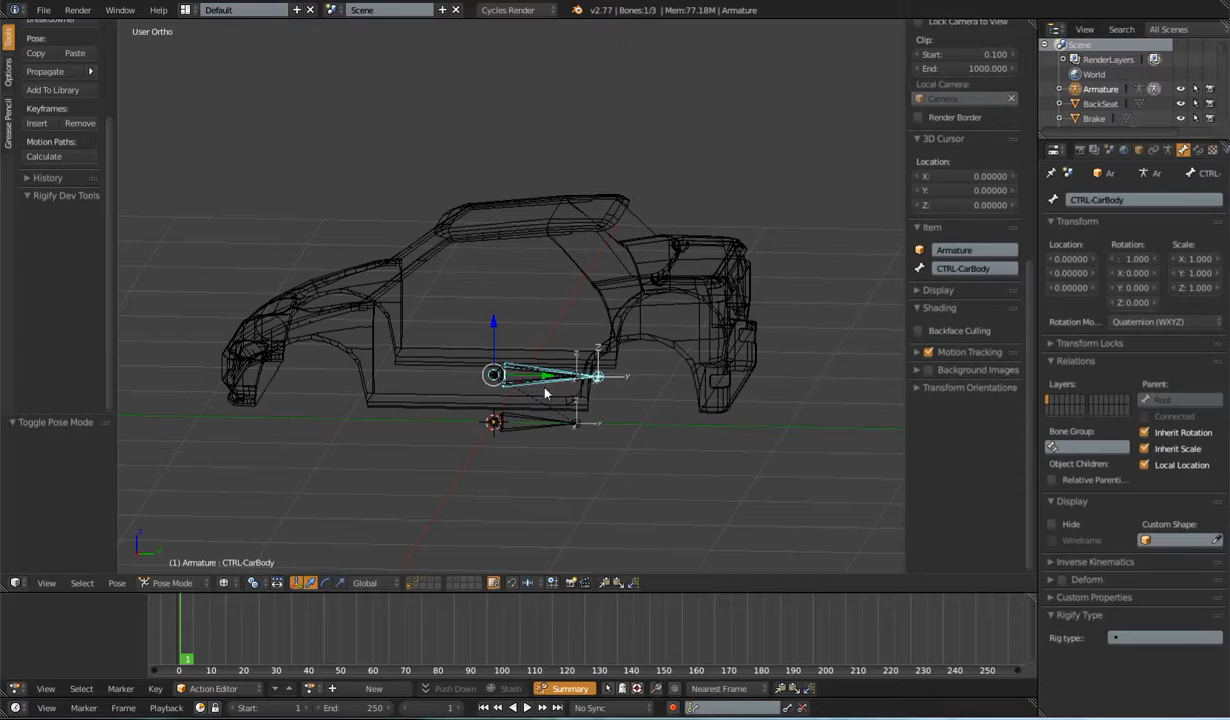
pyautogui.moveTo(560, 417); pyautogui.dragTo(578, 419, button='middle')
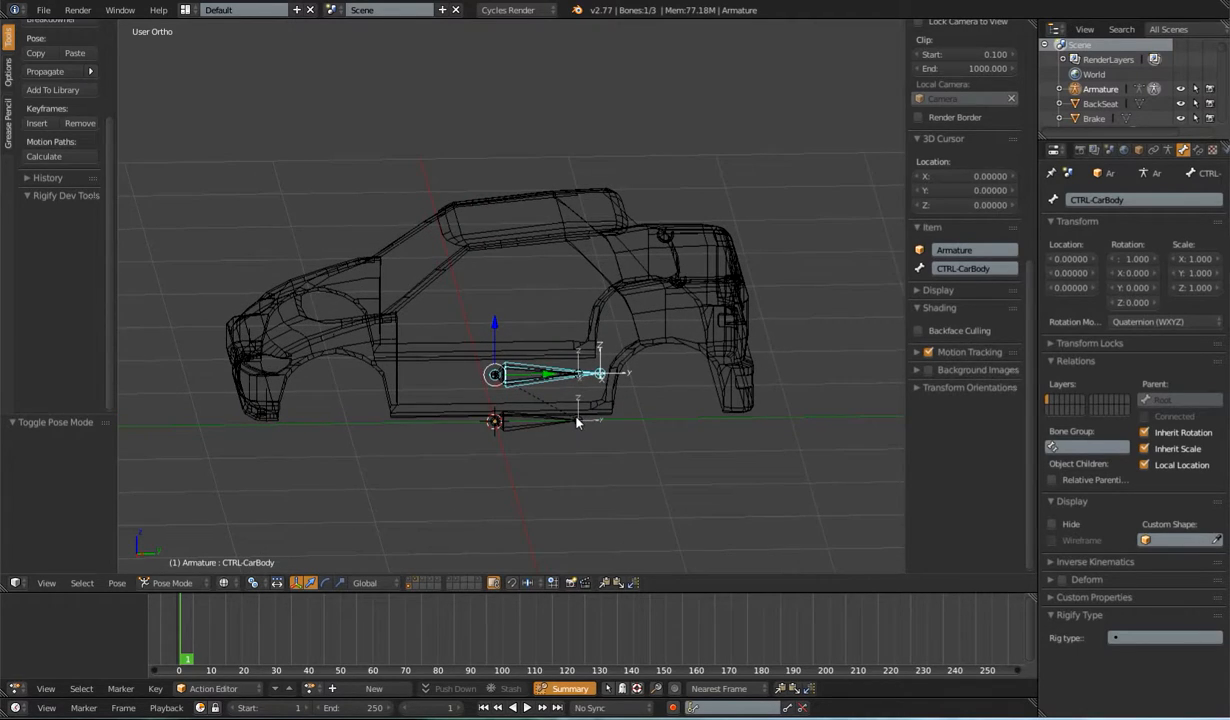
# Step: Delete the CTRL-CarBody bone in Edit Mode, return to Pose Mode and select the DEF-CarBody bone
pyautogui.press('Tab')
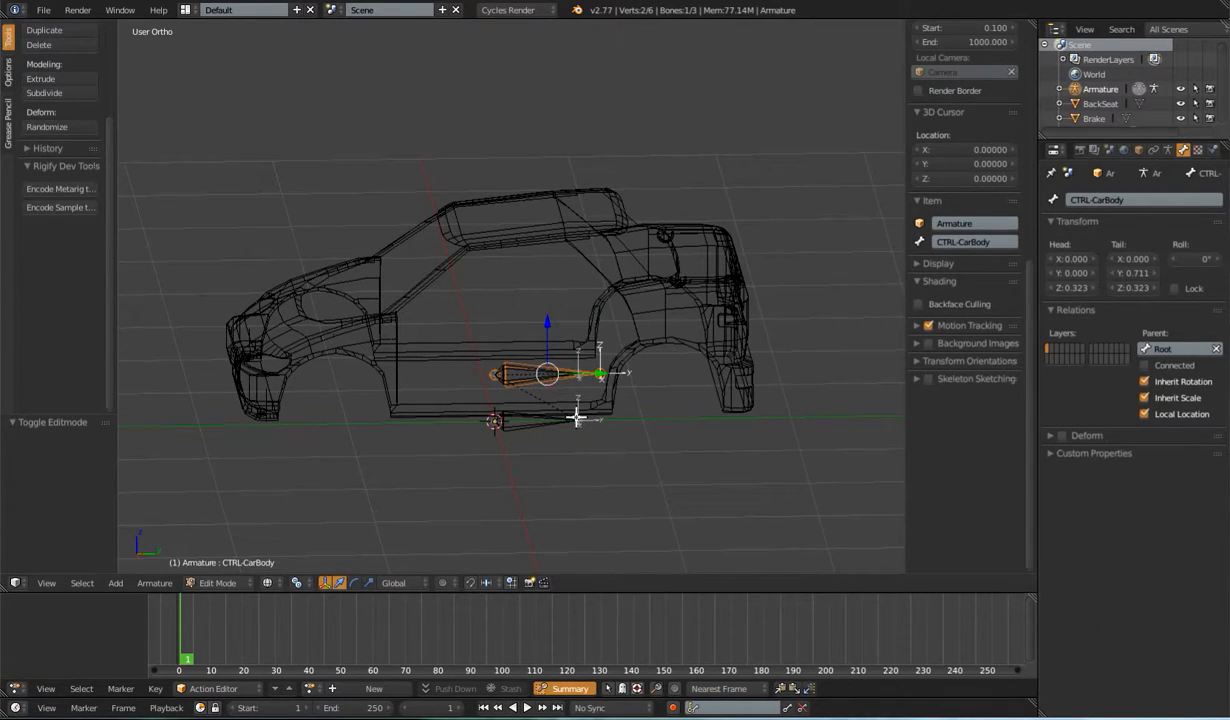
pyautogui.press('x')
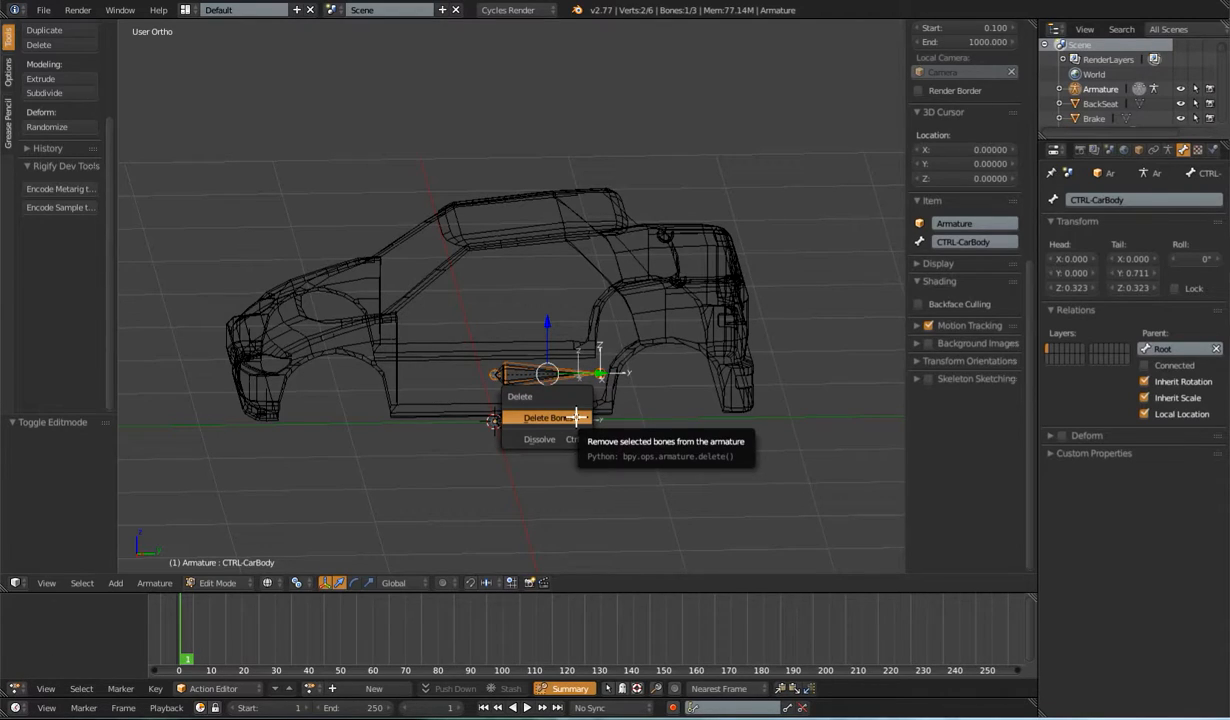
pyautogui.click(576, 417)
pyautogui.press('Tab')
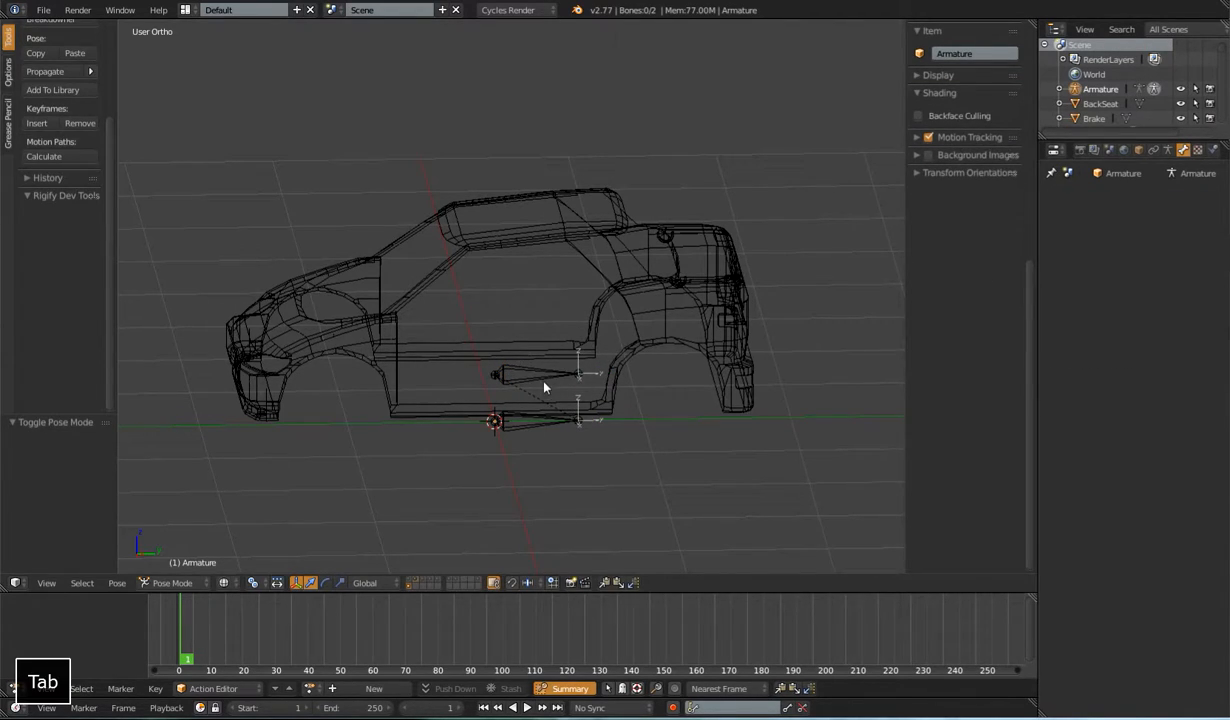
pyautogui.rightClick(515, 412)
pyautogui.moveTo(560, 384); pyautogui.dragTo(582, 417, button='middle')
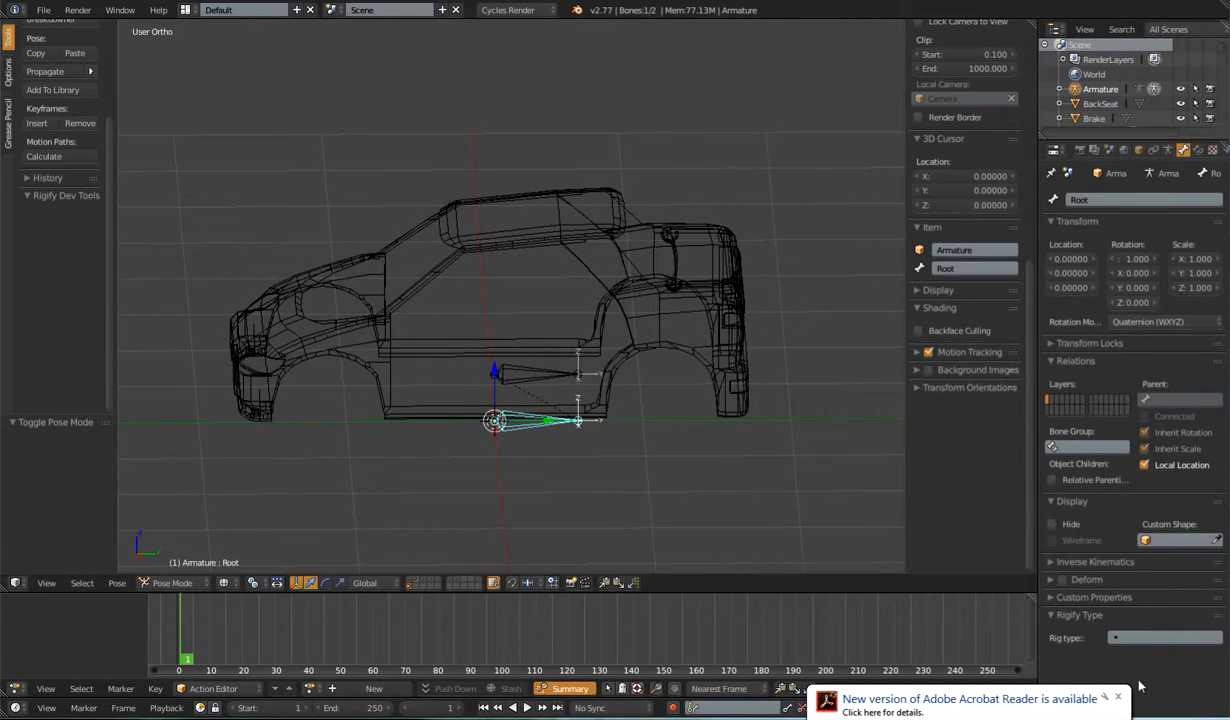
pyautogui.moveTo(554, 372); pyautogui.dragTo(514, 373, button='middle')
pyautogui.rightClick(538, 378)
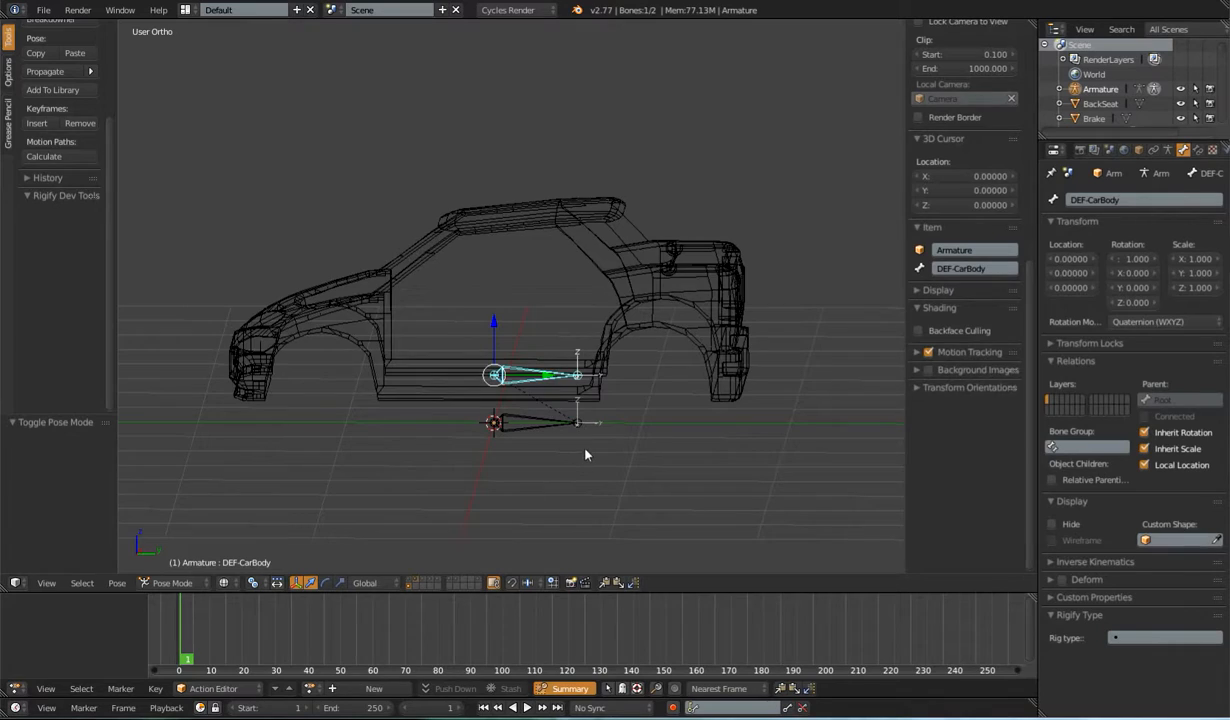
# Step: Switch to solid shading and display the layer with the seats and wheels together with the armature
pyautogui.press('z')
pyautogui.click(409, 585)
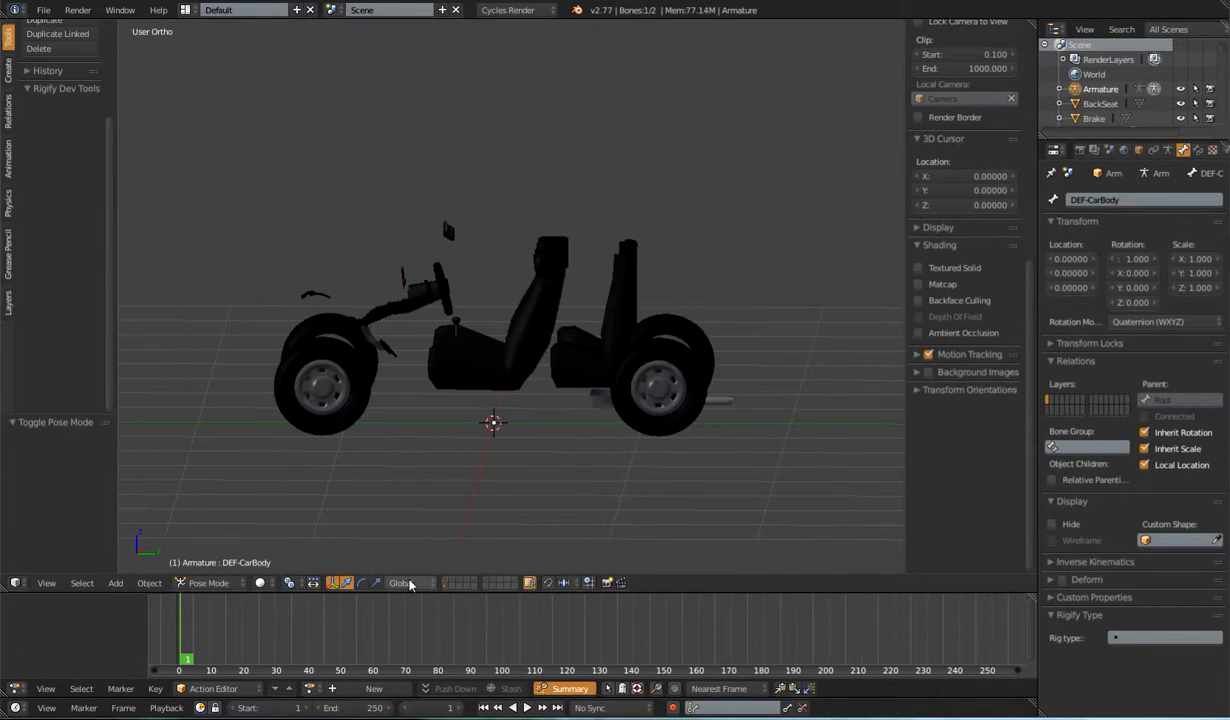
pyautogui.keyDown('shift'); pyautogui.click(447, 586); pyautogui.keyUp('shift')
pyautogui.moveTo(551, 374); pyautogui.dragTo(588, 427, button='middle')
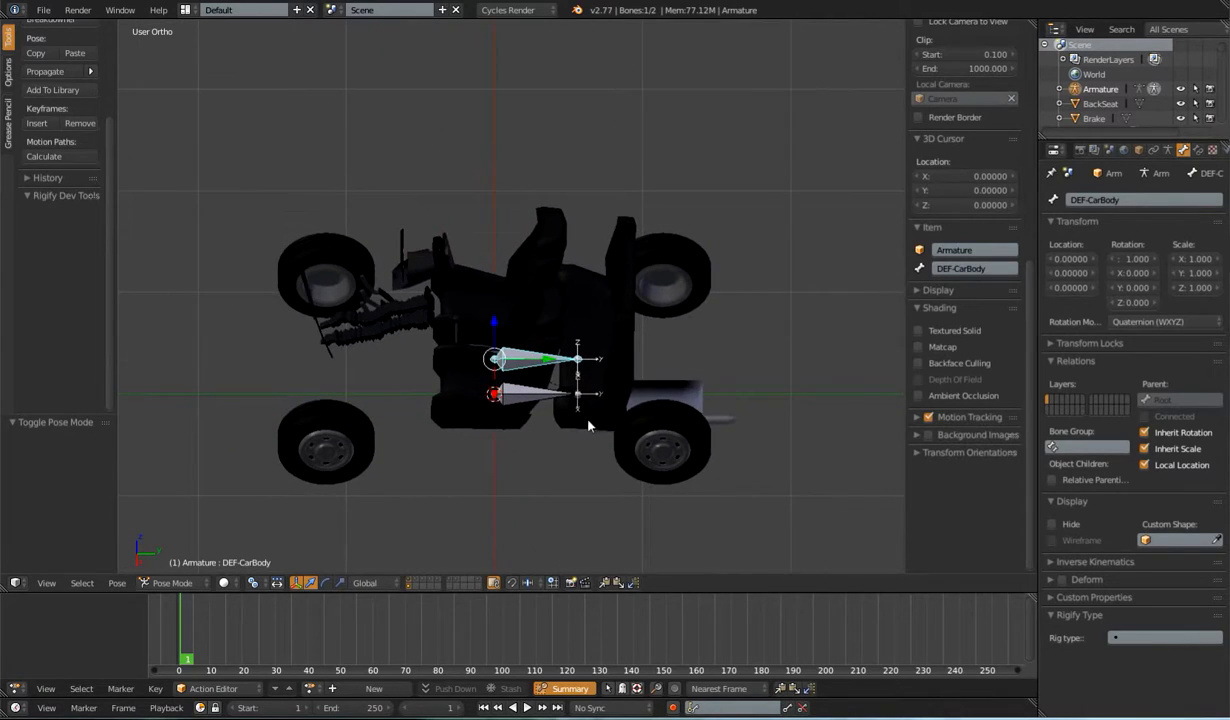
pyautogui.scroll(2, 588, 427)
# Step: Select the BackSeat object and add the two round metal bases between the front seats to the selection
pyautogui.rightClick(650, 331)
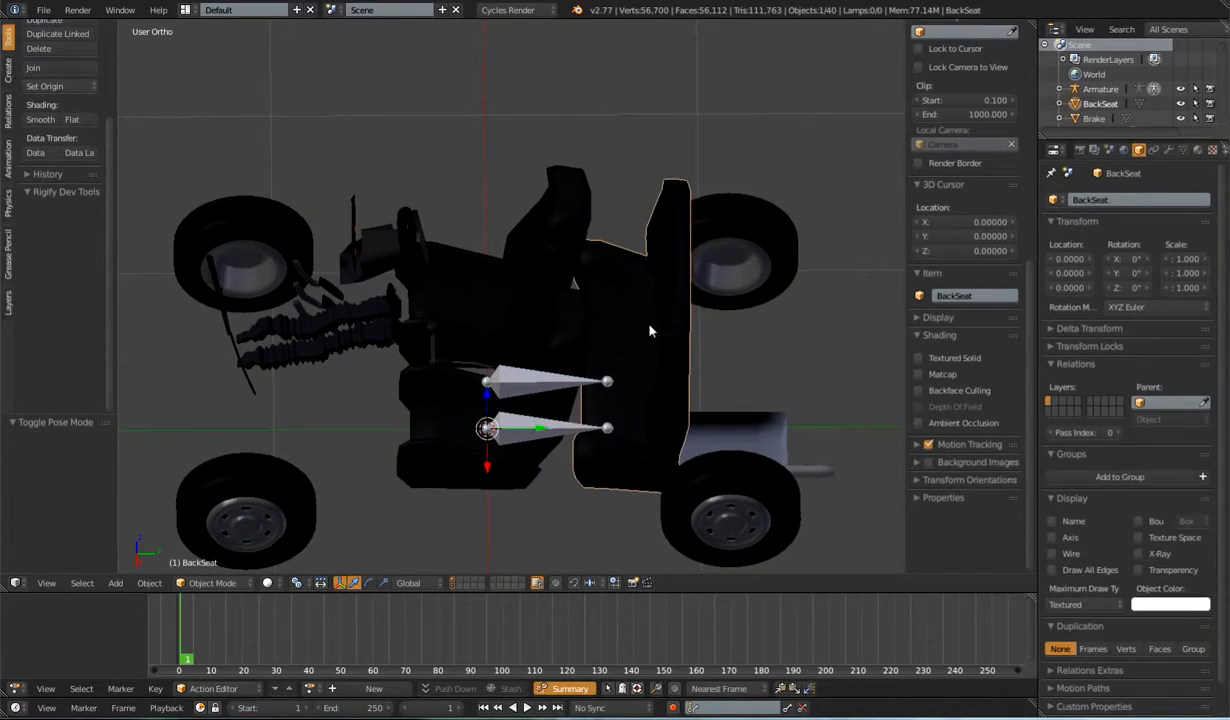
pyautogui.moveTo(591, 380); pyautogui.dragTo(585, 426, button='middle')
pyautogui.scroll(3, 532, 343)
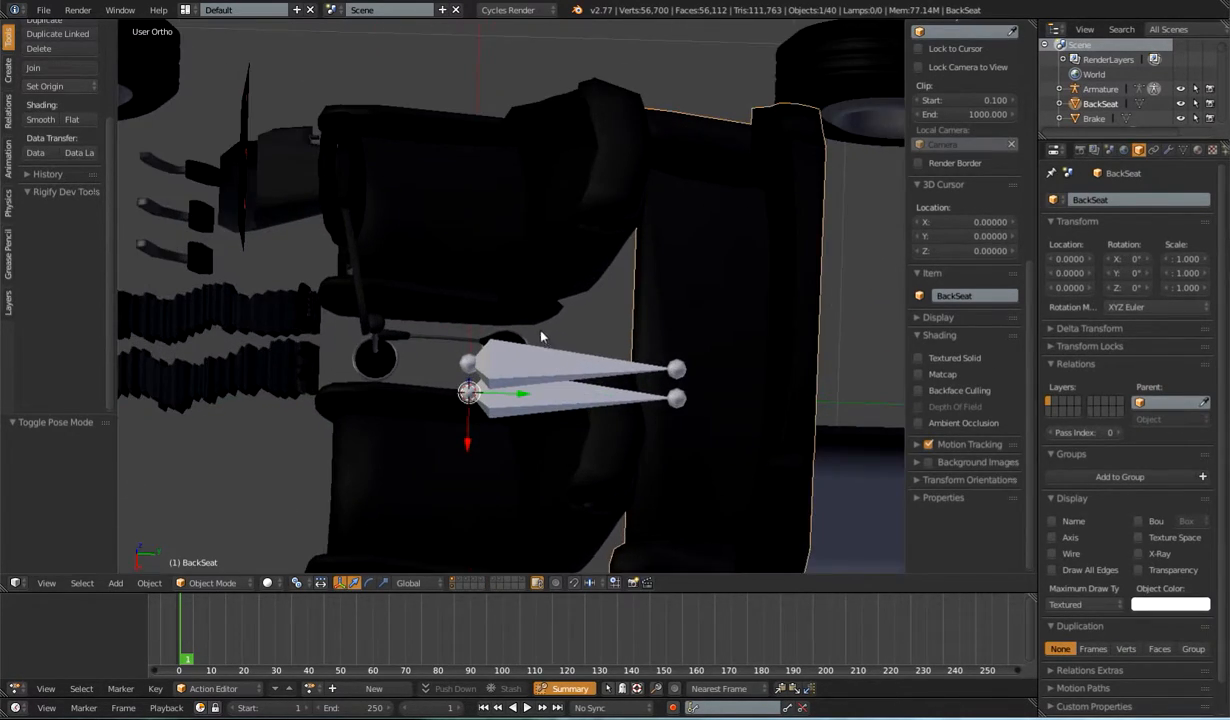
pyautogui.keyDown('shift'); pyautogui.rightClick(519, 336); pyautogui.keyUp('shift')
pyautogui.hotkey('ctrl', 'z')
pyautogui.keyDown('shift'); pyautogui.rightClick(528, 338); pyautogui.keyUp('shift')
pyautogui.keyDown('shift'); pyautogui.rightClick(398, 368); pyautogui.keyUp('shift')
pyautogui.hotkey('ctrl', 'z')
pyautogui.keyDown('shift'); pyautogui.rightClick(381, 347); pyautogui.keyUp('shift')
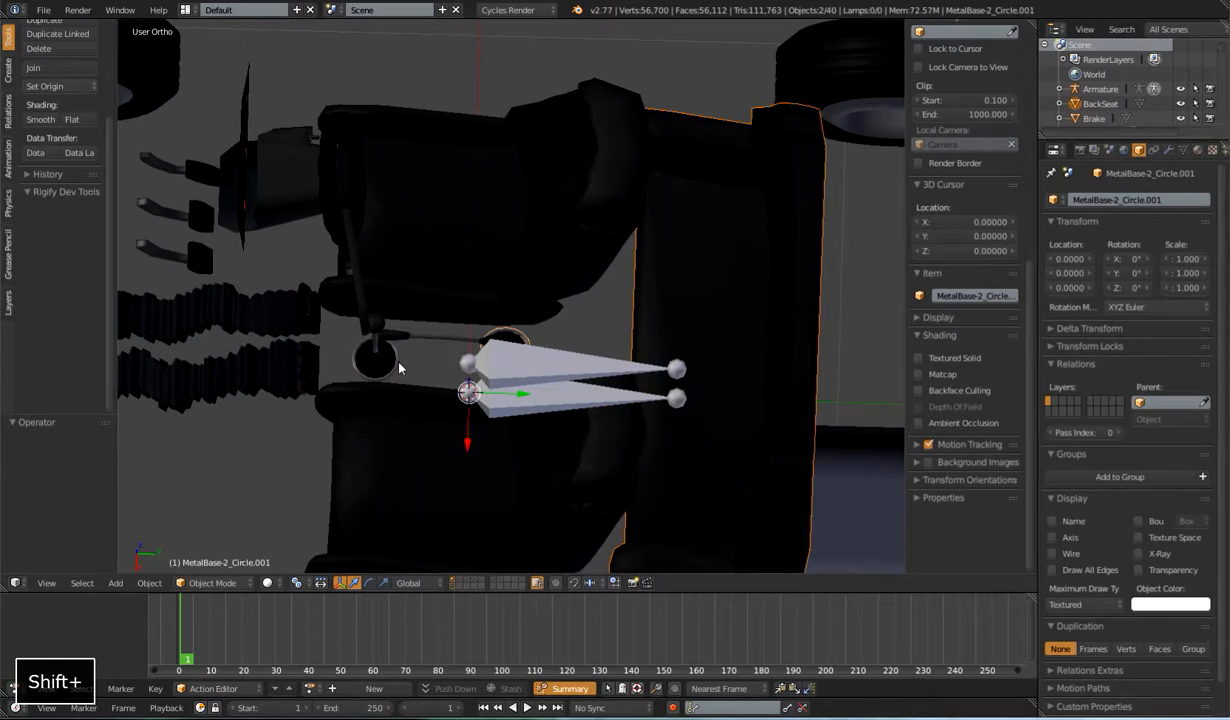
# Step: Extend the selection with the vent tubes, the vents, the gauges and the Piantone steering column
pyautogui.keyDown('shift'); pyautogui.rightClick(268, 340); pyautogui.keyUp('shift')
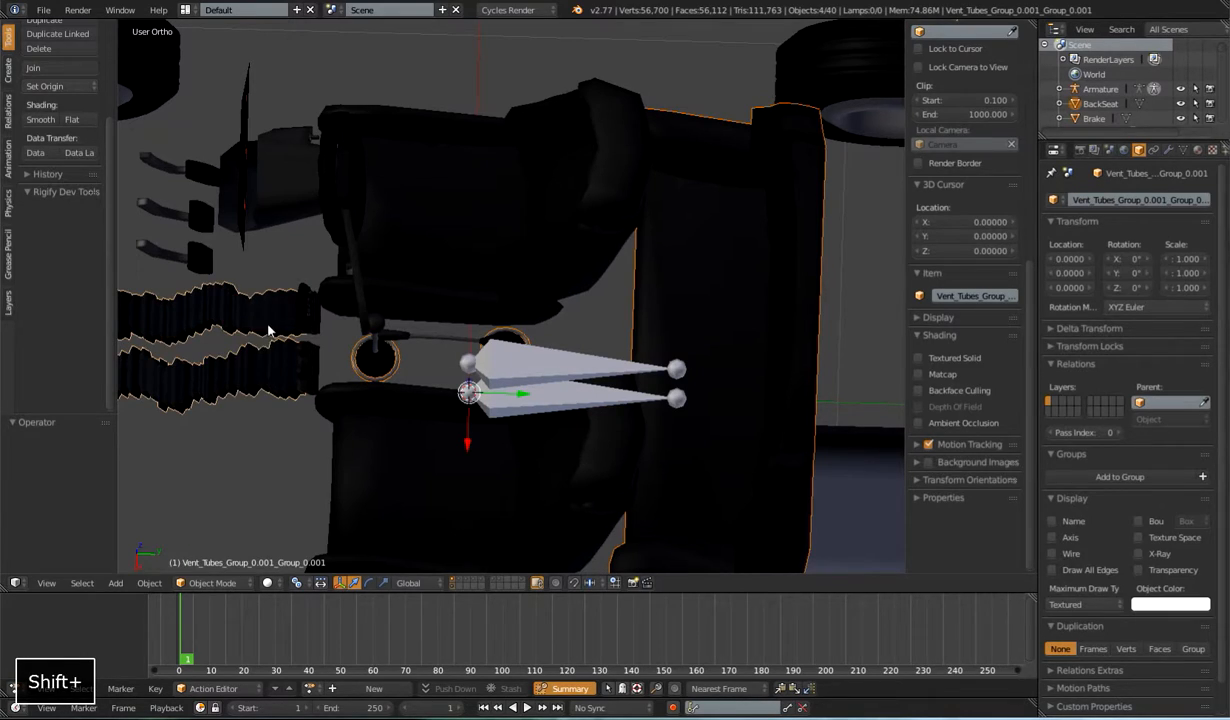
pyautogui.keyDown('shift'); pyautogui.rightClick(320, 367); pyautogui.keyUp('shift')
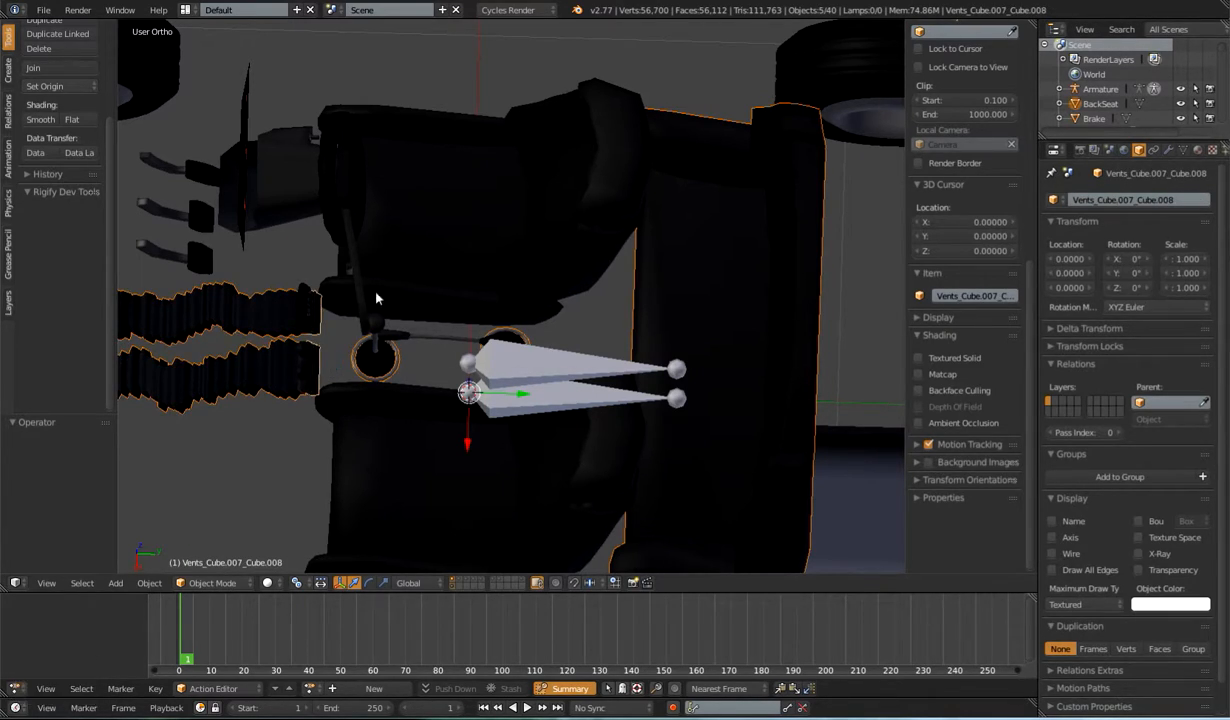
pyautogui.keyDown('shift'); pyautogui.rightClick(242, 124); pyautogui.keyUp('shift')
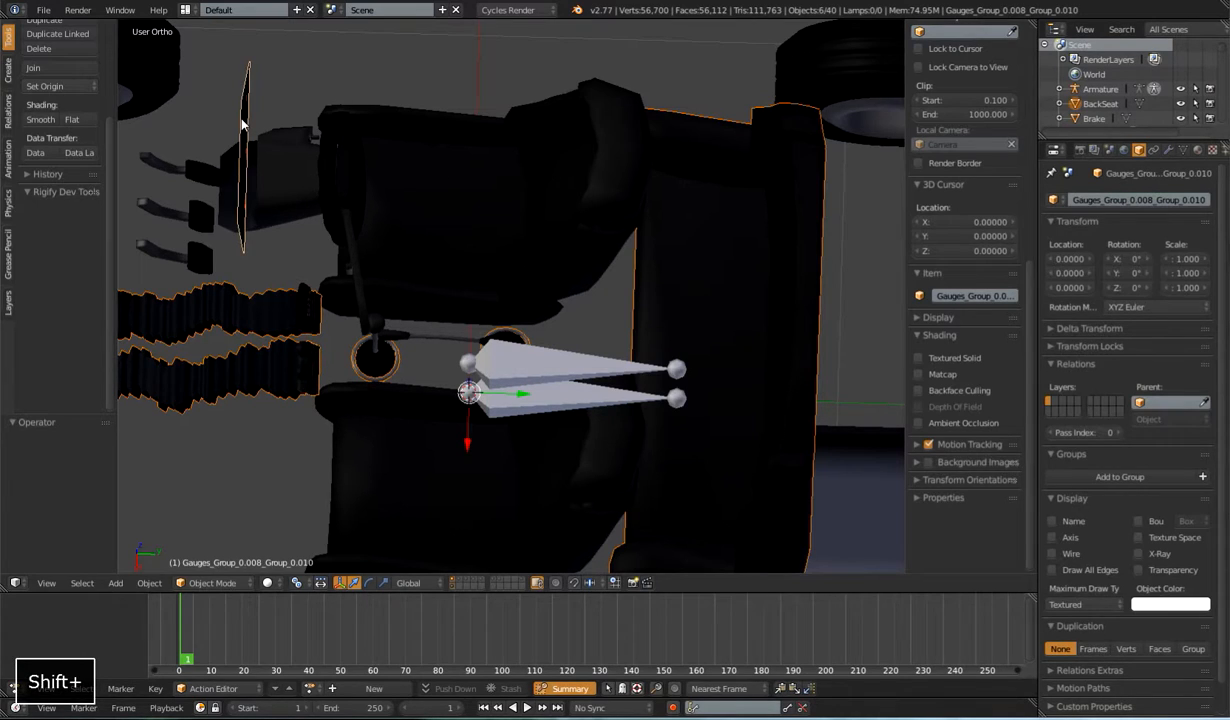
pyautogui.moveTo(331, 192); pyautogui.dragTo(319, 148, button='middle')
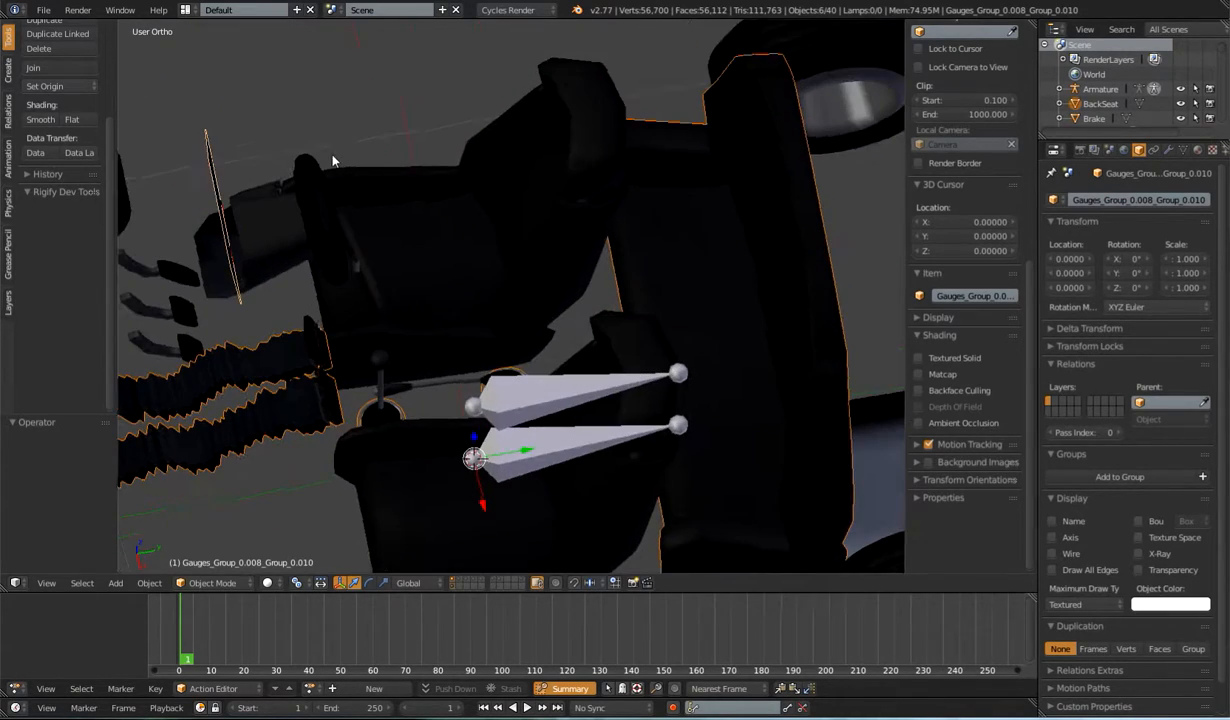
pyautogui.keyDown('shift'); pyautogui.rightClick(266, 230); pyautogui.keyUp('shift')
pyautogui.moveTo(266, 230); pyautogui.dragTo(326, 360, button='middle')
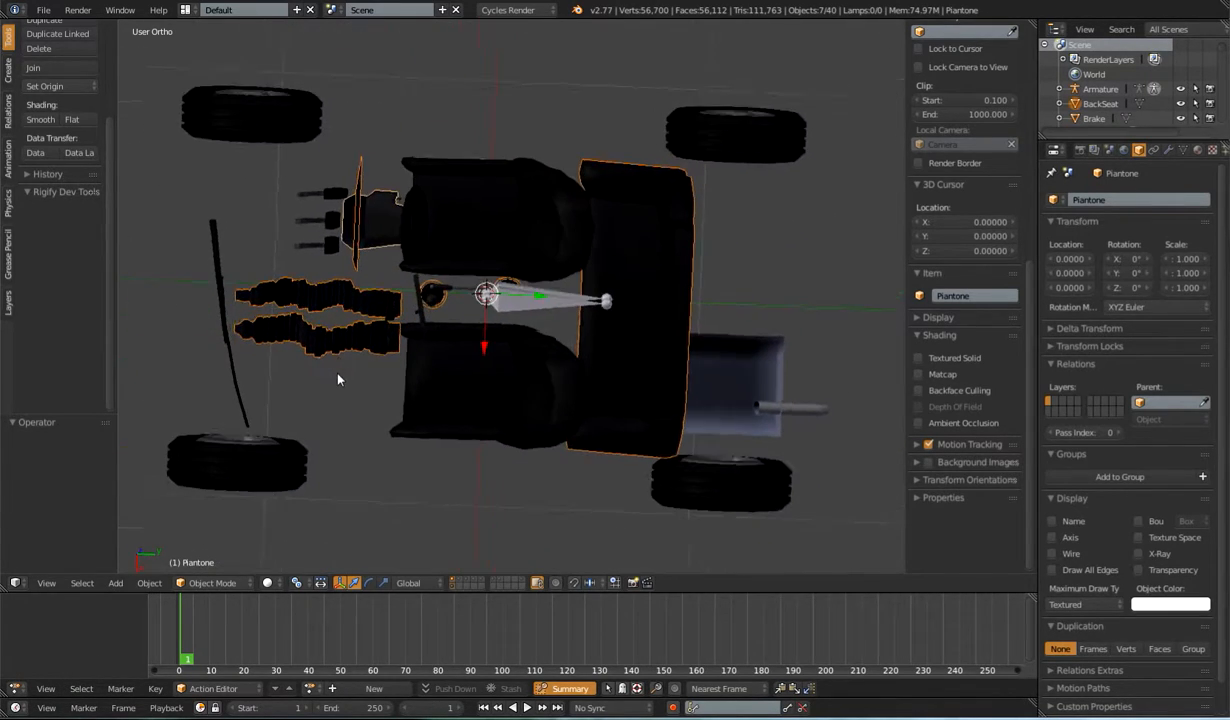
pyautogui.moveTo(380, 277); pyautogui.dragTo(490, 427, button='middle')
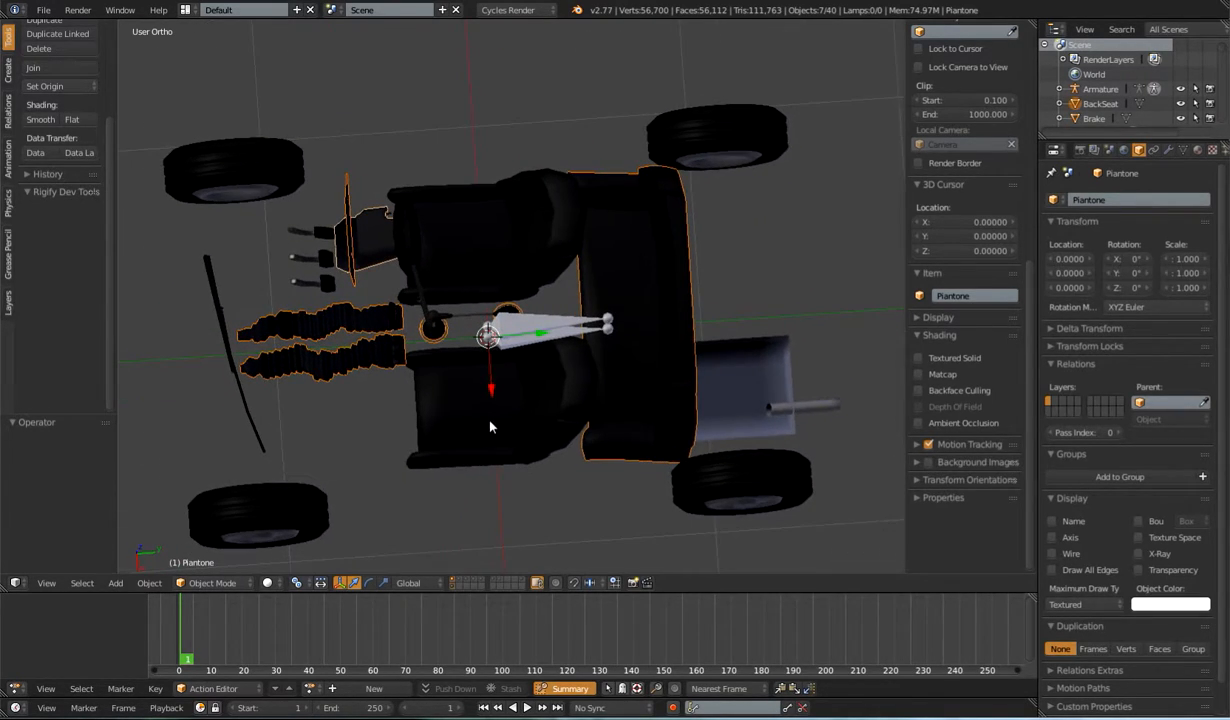
# Step: Parent the selected interior parts to DEF-CarBody with the Bone option, then test by moving the bone and cancel the move
pyautogui.keyDown('shift'); pyautogui.rightClick(534, 318); pyautogui.keyUp('shift')
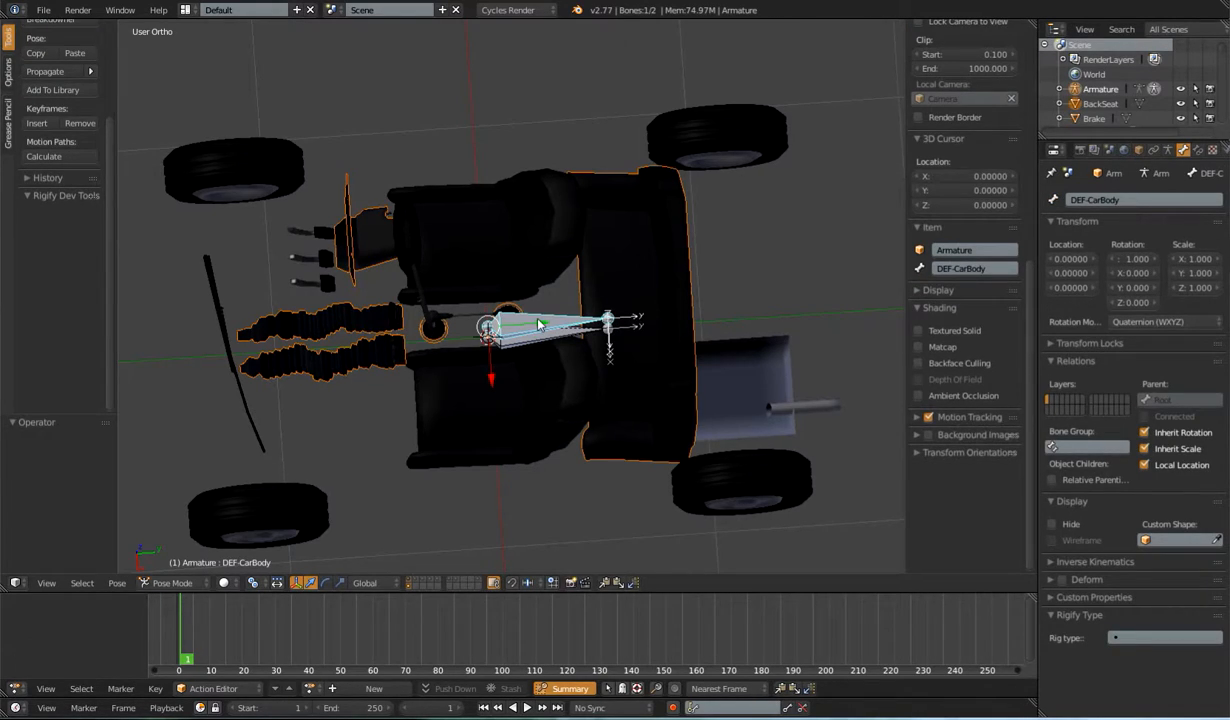
pyautogui.hotkey('ctrl', 'p')
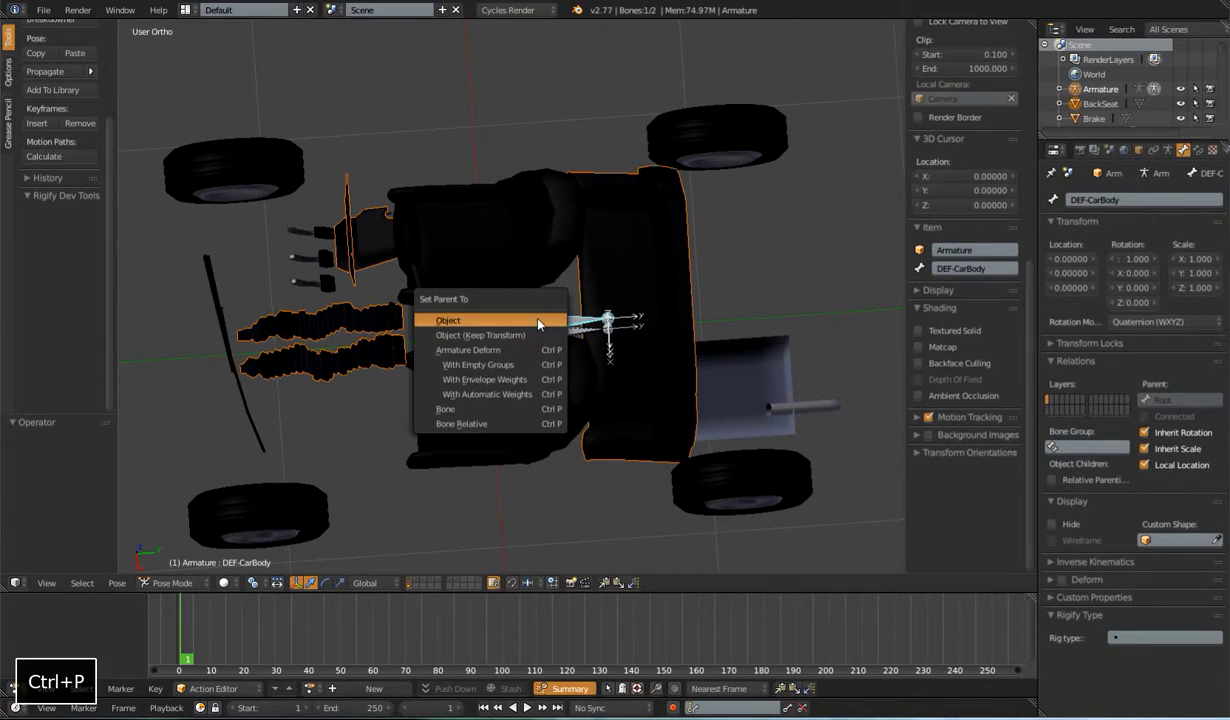
pyautogui.click(466, 410)
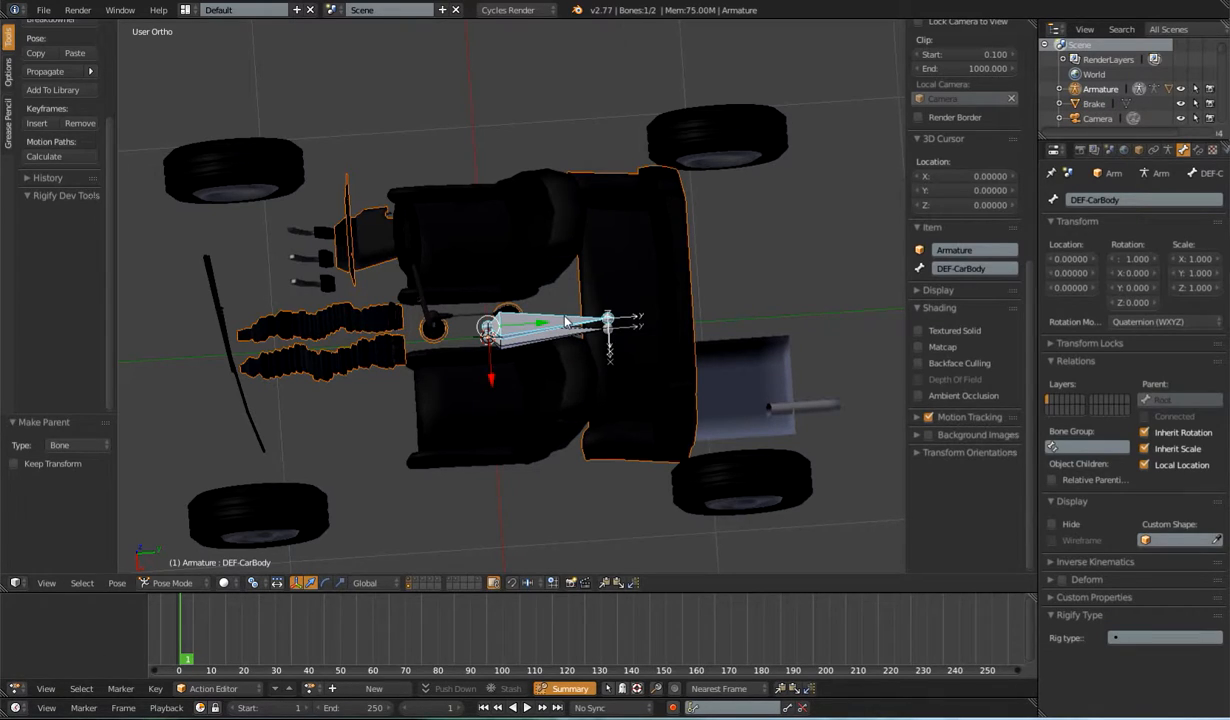
pyautogui.press('g')
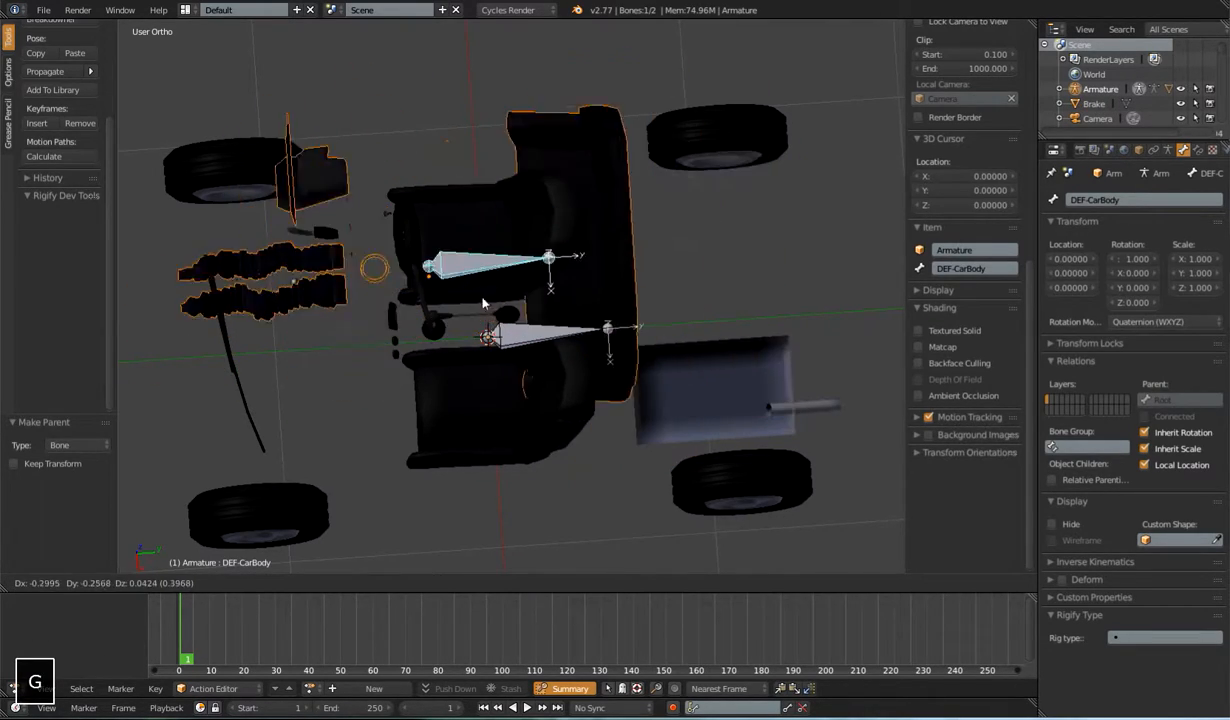
pyautogui.press('Escape')
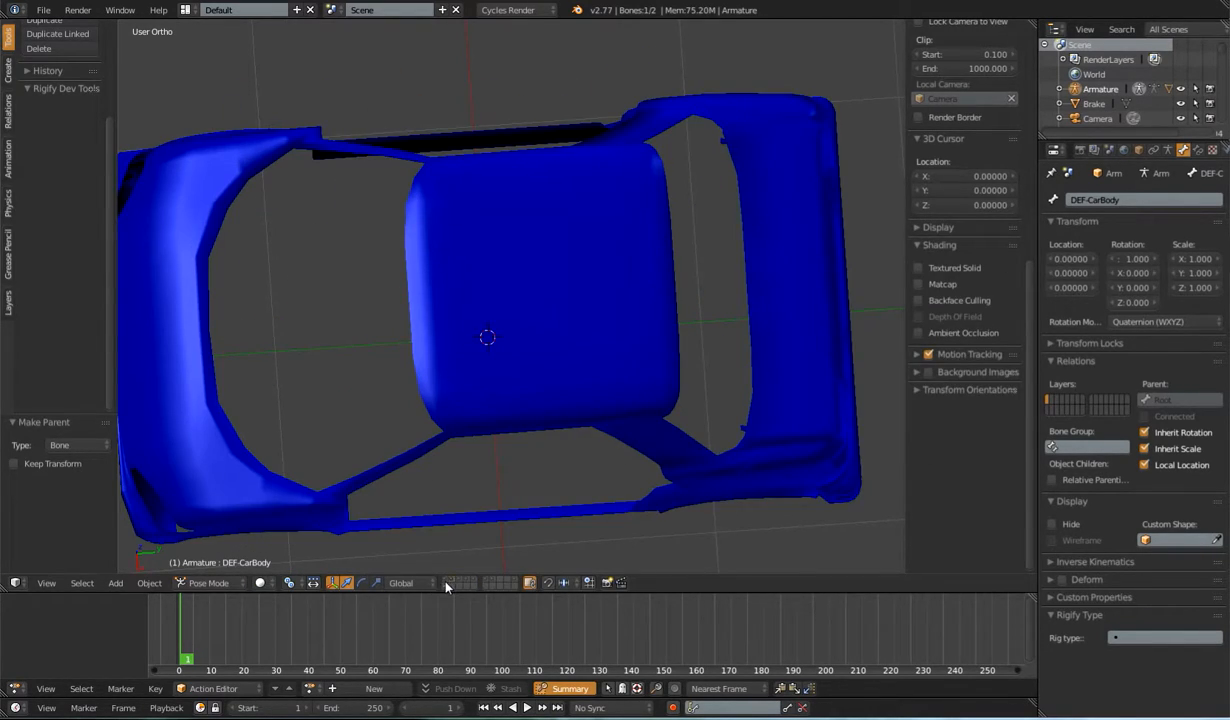
# Step: Parent the blue car body and the black inner shell on its separate layer to the DEF-CarBody bone with the Bone option
pyautogui.keyDown('shift'); pyautogui.click(445, 584); pyautogui.keyUp('shift')
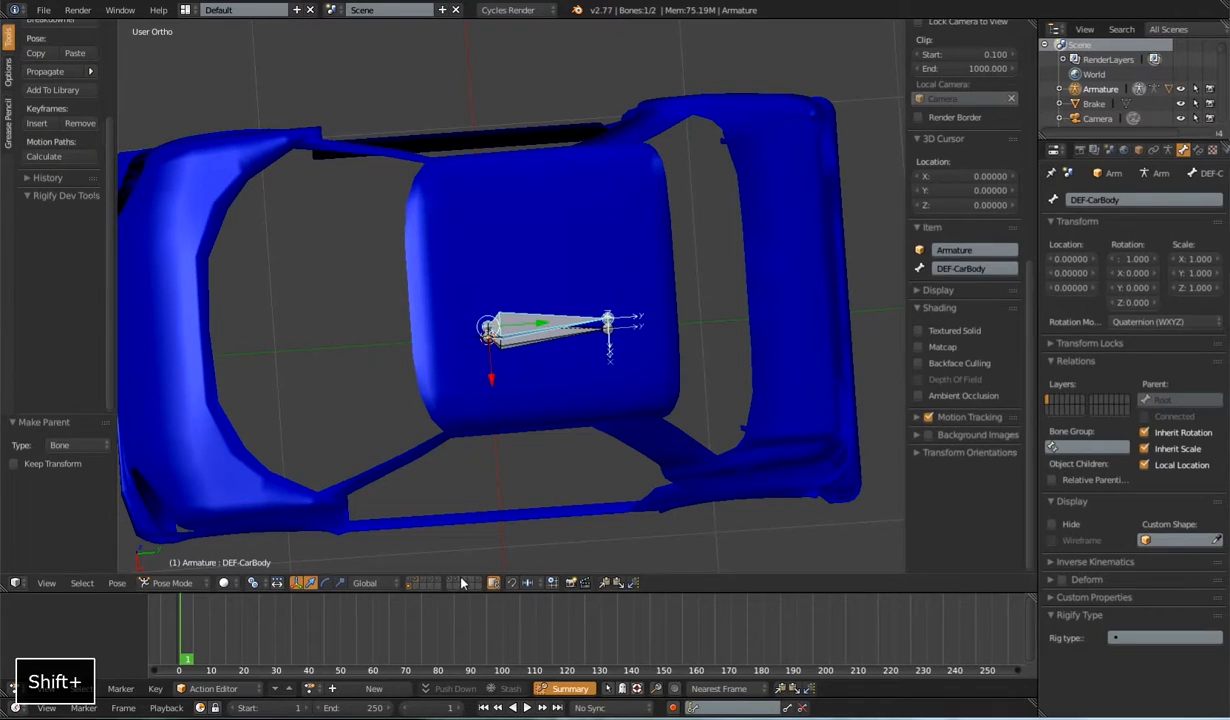
pyautogui.moveTo(499, 404); pyautogui.dragTo(475, 231, button='middle')
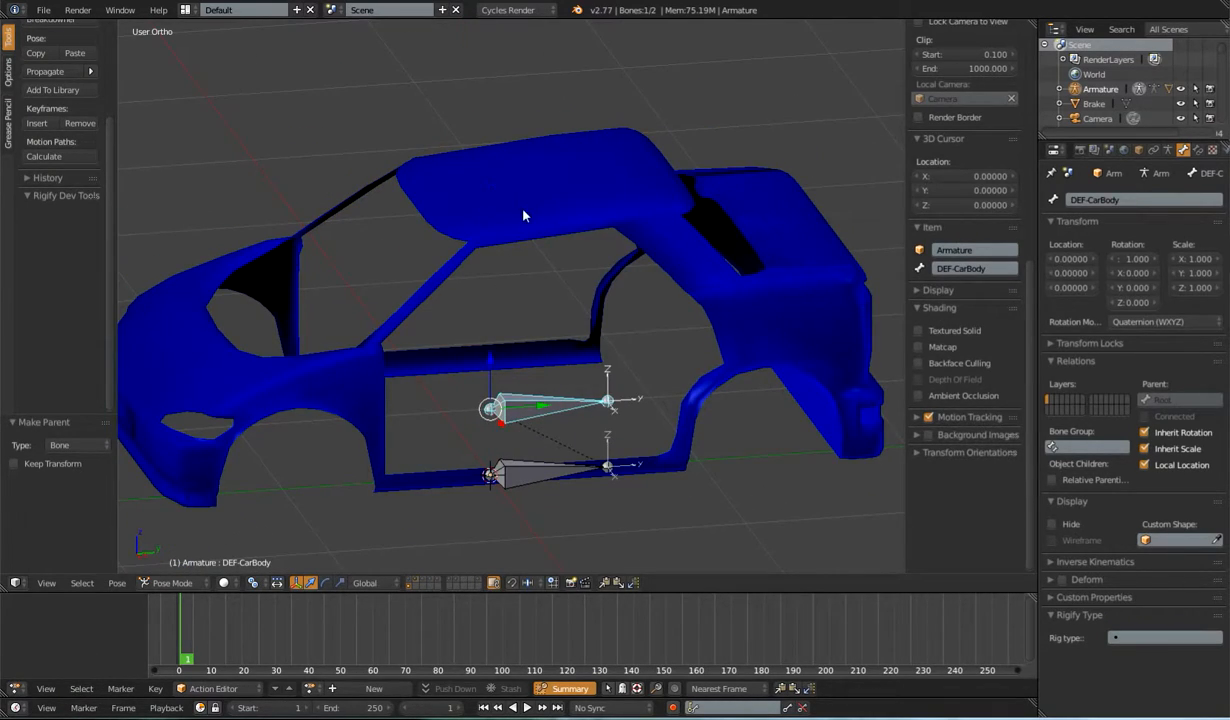
pyautogui.rightClick(515, 211)
pyautogui.keyDown('shift'); pyautogui.rightClick(540, 404); pyautogui.keyUp('shift')
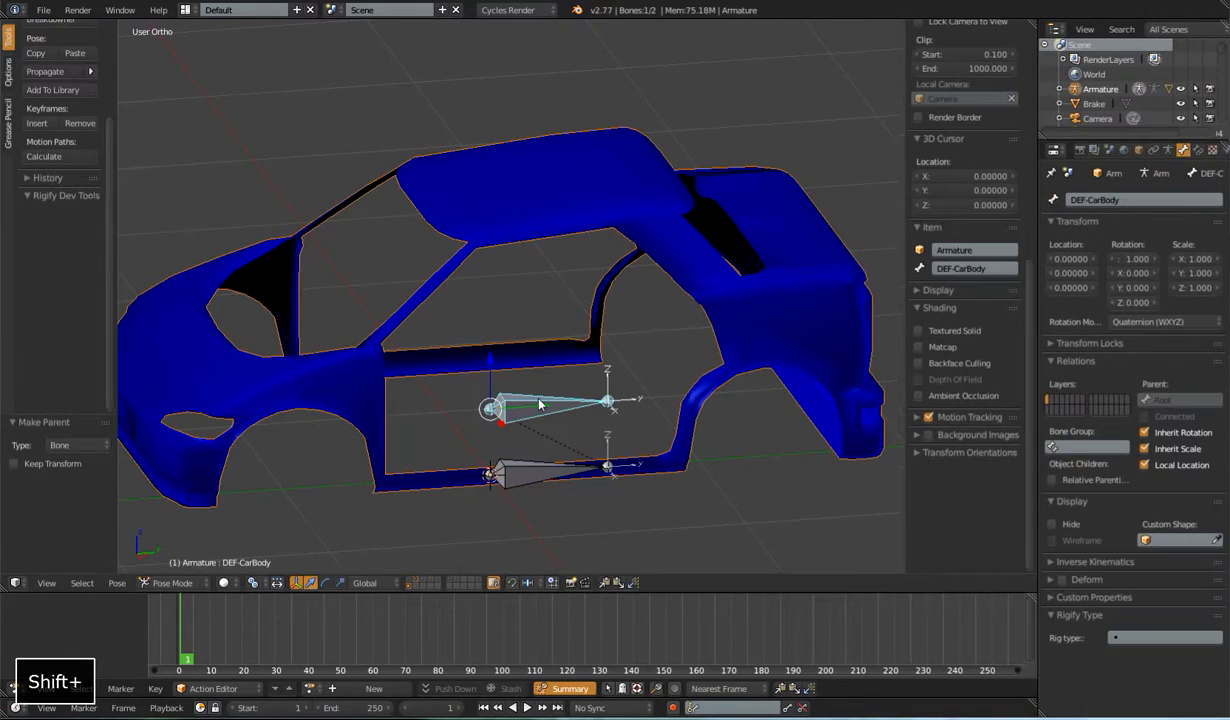
pyautogui.rightClick(502, 193)
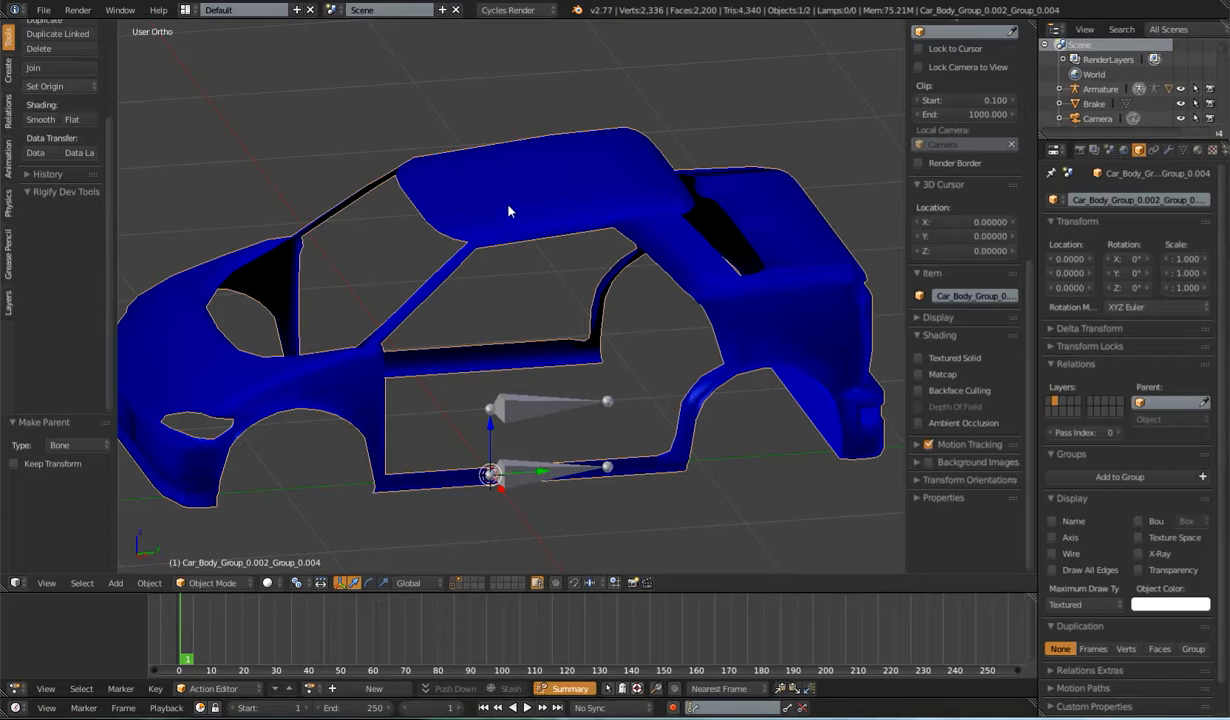
pyautogui.keyDown('shift'); pyautogui.rightClick(538, 405); pyautogui.keyUp('shift')
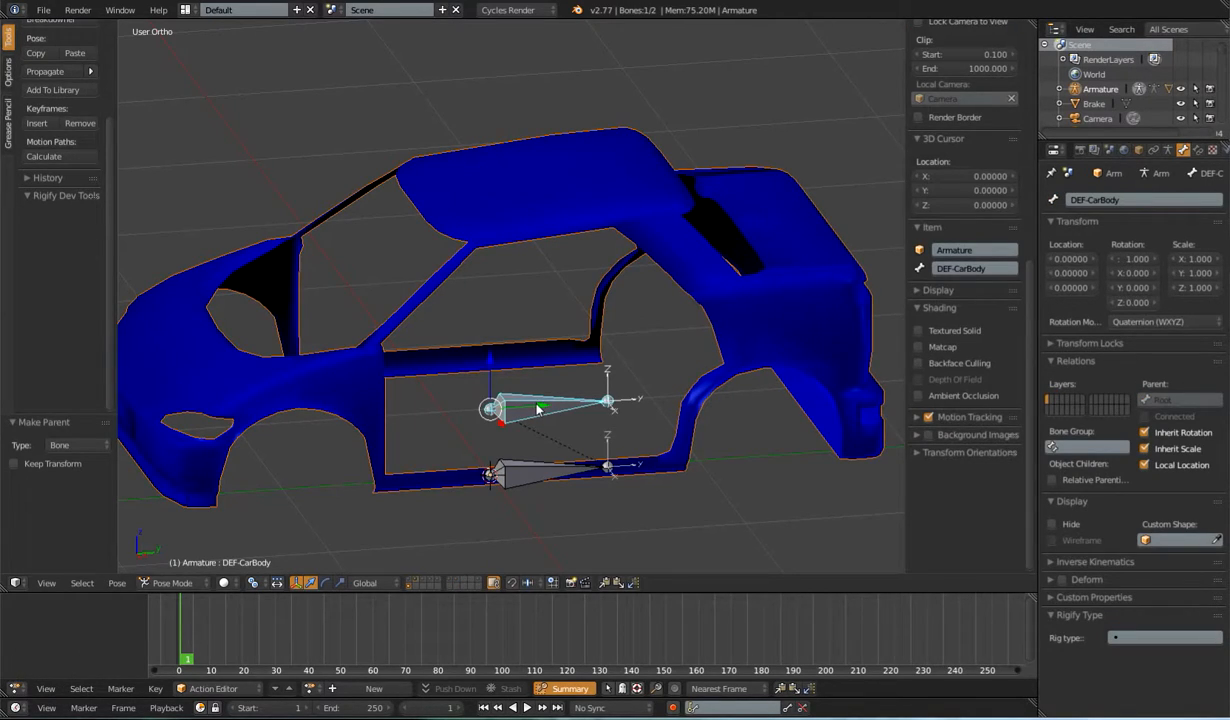
pyautogui.hotkey('ctrl', 'p')
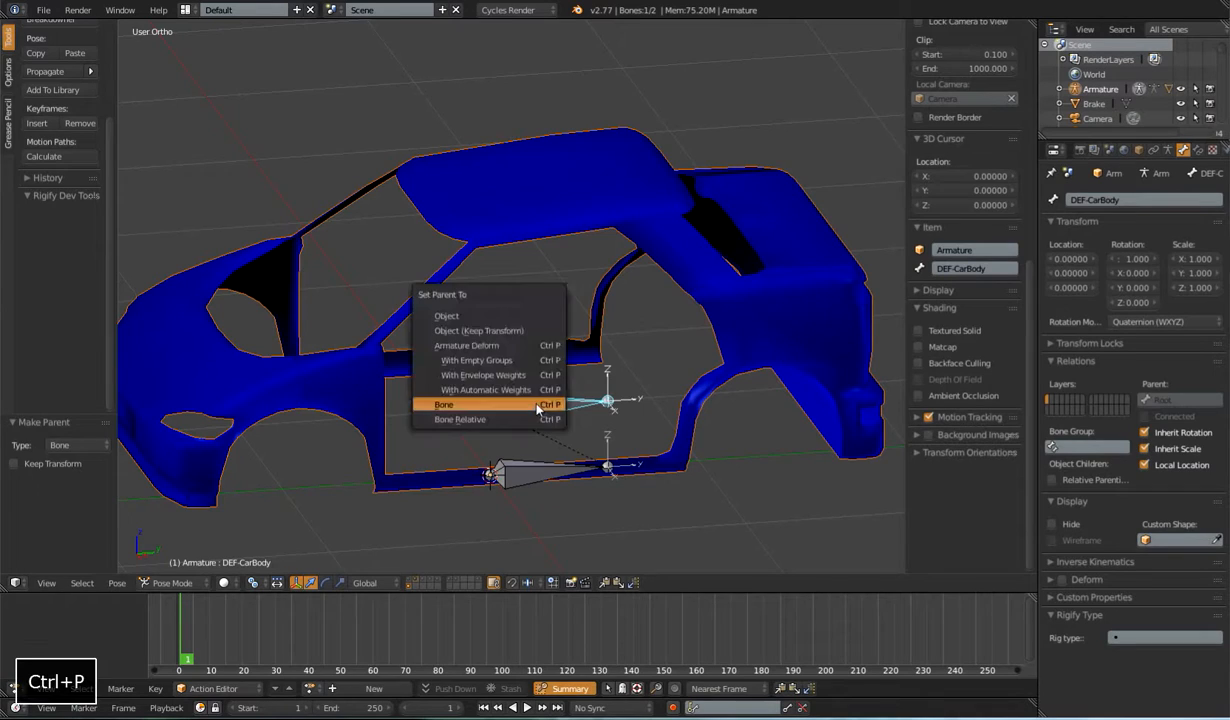
pyautogui.click(538, 405)
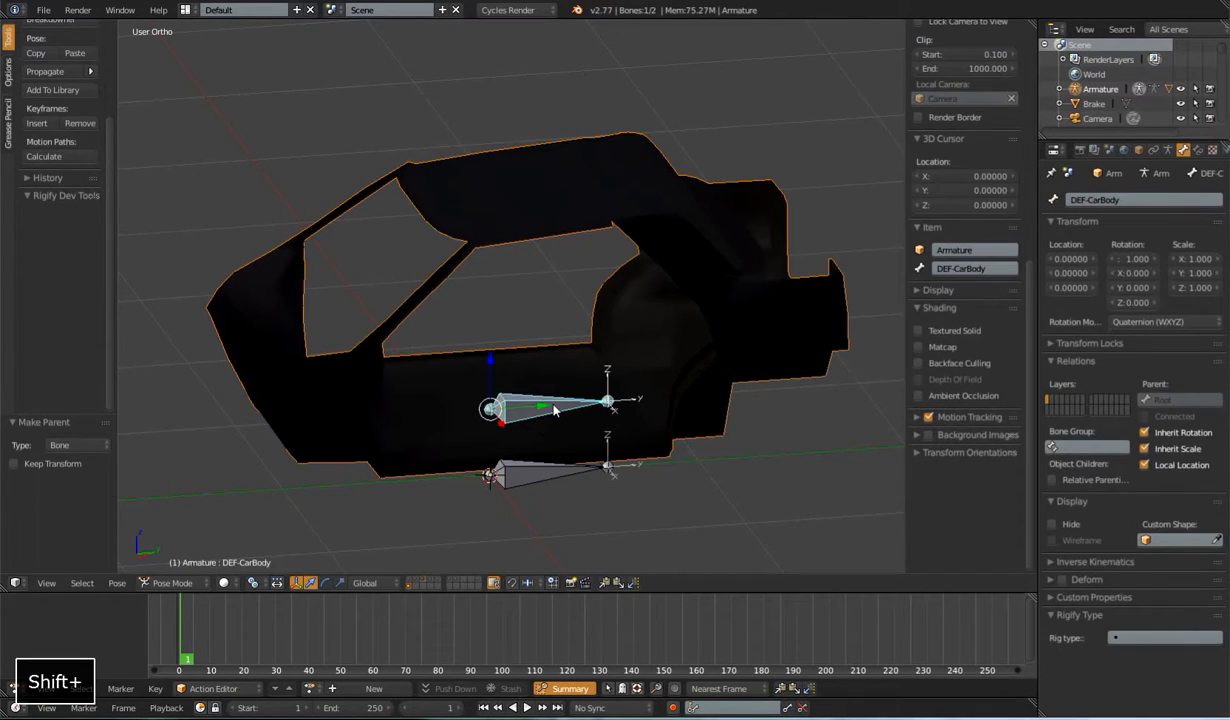
pyautogui.hotkey('ctrl', 'p')
pyautogui.click(555, 405)
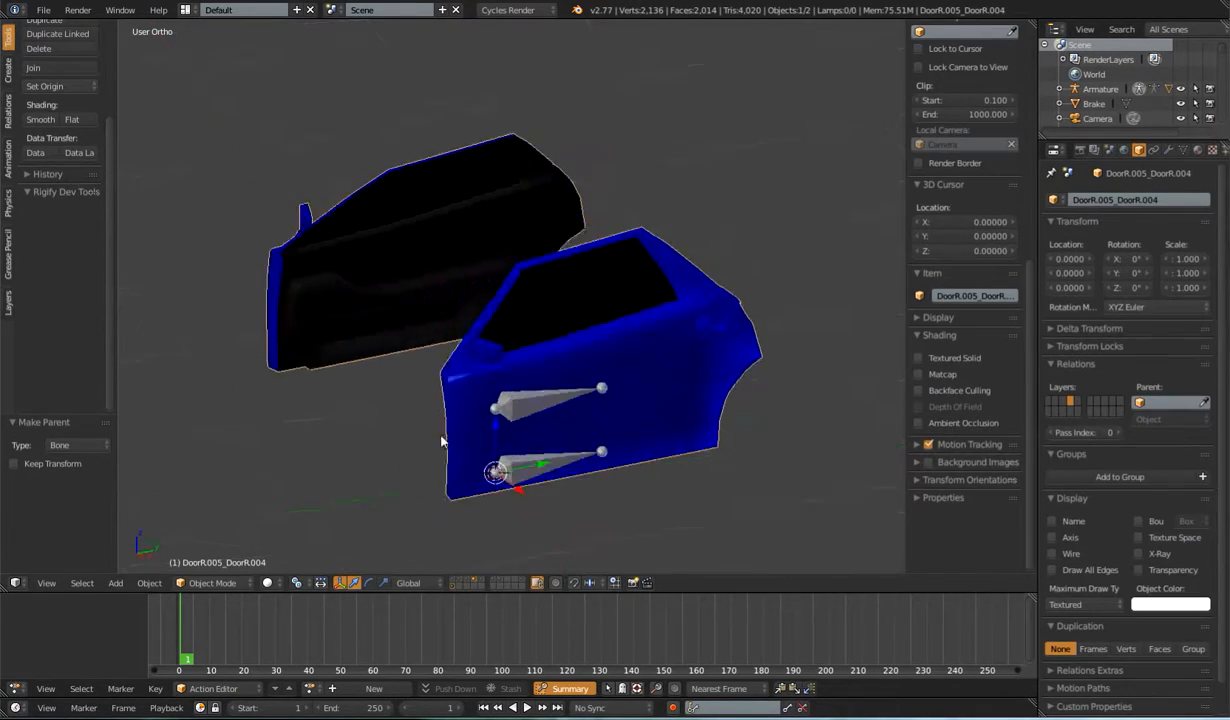
# Step: In front view, select all vertices of the door on the positive X side and separate them from DoorR.005 using Selection
pyautogui.press('Tab')
pyautogui.press('pagedown')
pyautogui.press('End')
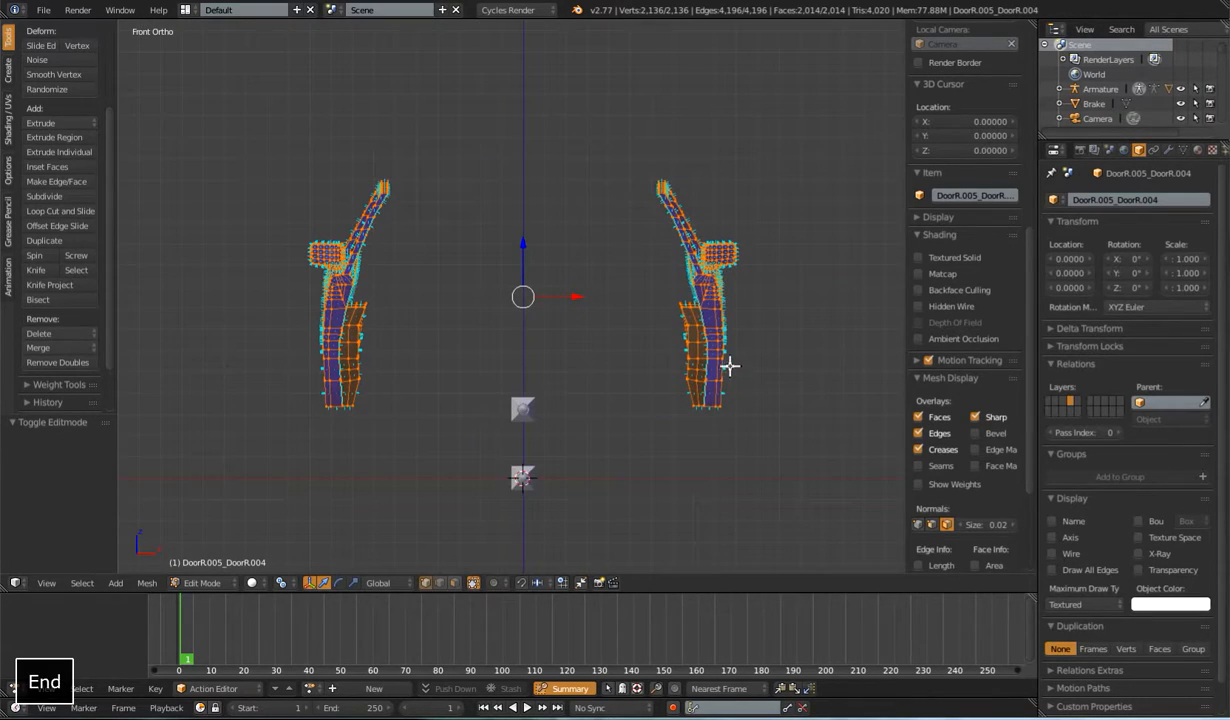
pyautogui.press('a')
pyautogui.press('m')
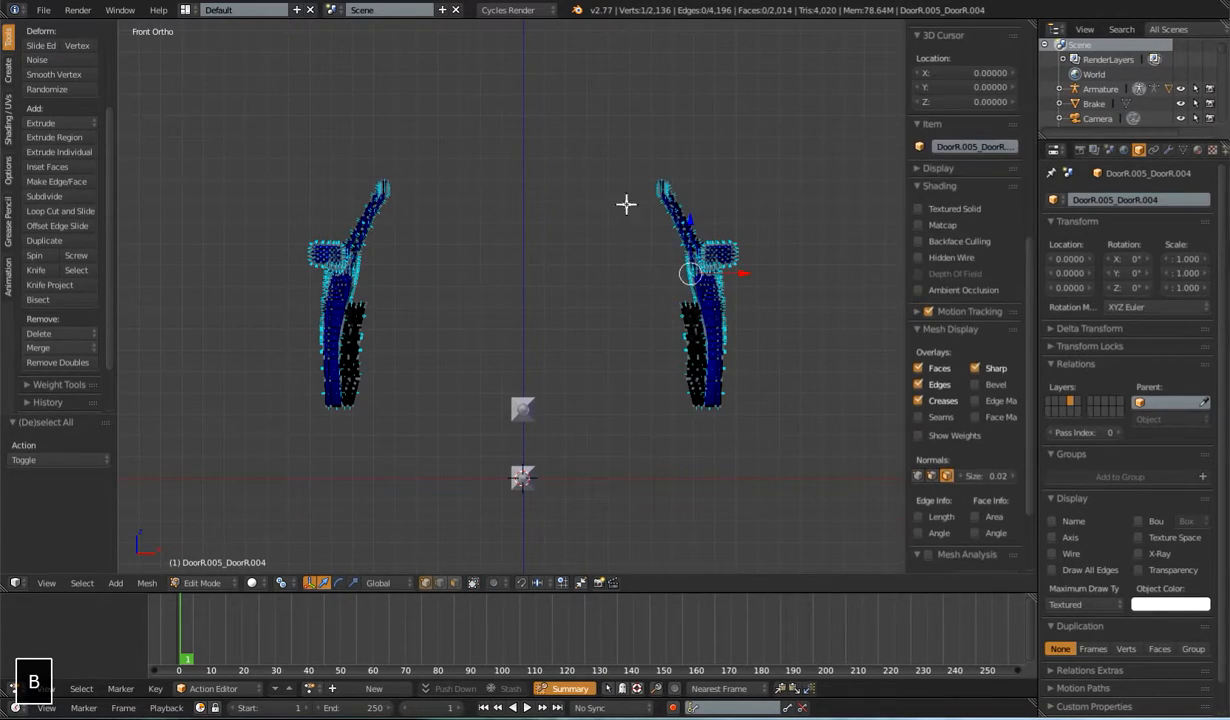
pyautogui.press('b')
pyautogui.moveTo(600, 155); pyautogui.dragTo(785, 453)
pyautogui.press('p')
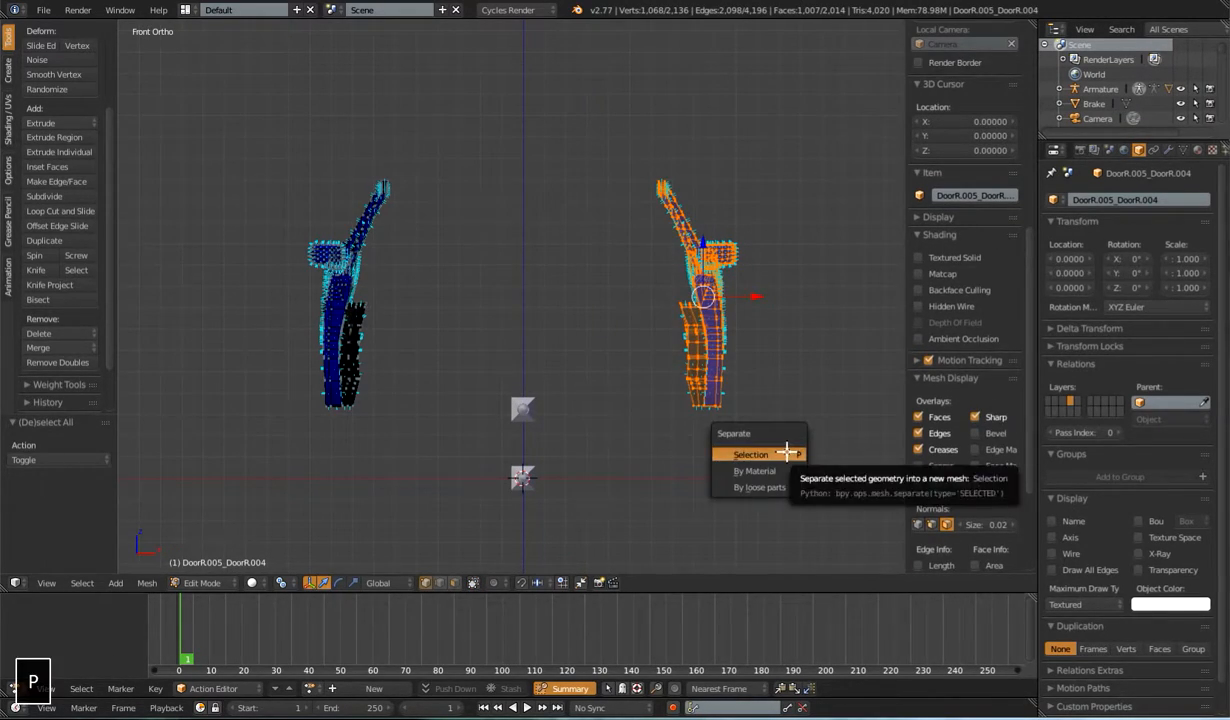
pyautogui.click(752, 454)
pyautogui.press('Tab')
pyautogui.moveTo(763, 384); pyautogui.dragTo(628, 540, button='middle')
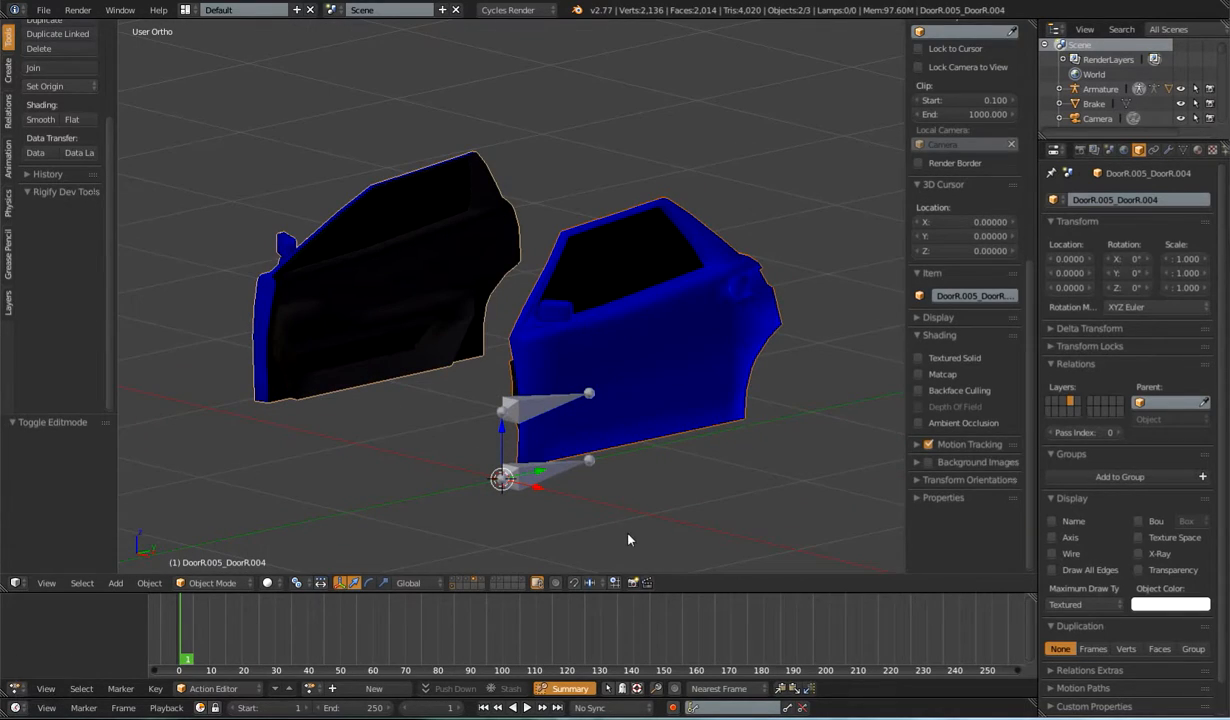
# Step: Show the underside and lights layer with the armature and parent Car_Underside/light_Group to DEF-CarBody with the Bone option
pyautogui.keyDown('shift'); pyautogui.click(475, 580); pyautogui.keyUp('shift')
pyautogui.keyDown('shift'); pyautogui.click(481, 581); pyautogui.keyUp('shift')
pyautogui.moveTo(588, 438); pyautogui.dragTo(550, 430, button='middle')
pyautogui.rightClick(550, 431)
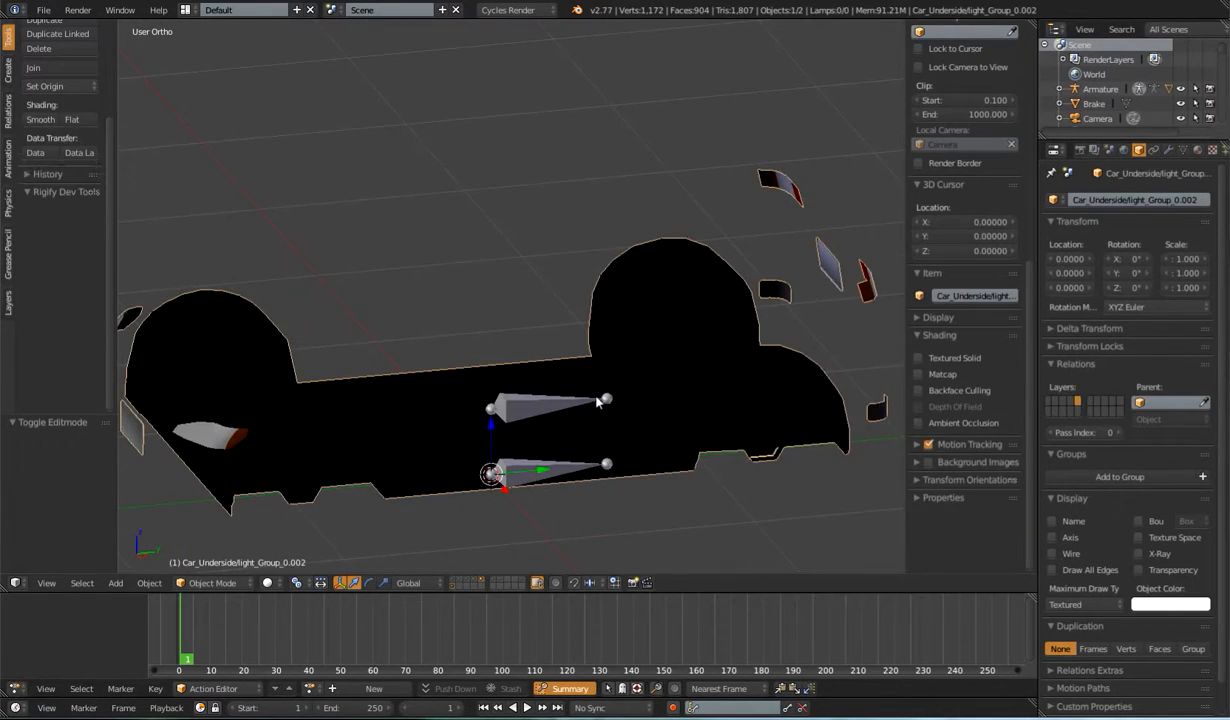
pyautogui.keyDown('shift'); pyautogui.rightClick(560, 405); pyautogui.keyUp('shift')
pyautogui.hotkey('ctrl', 'p')
pyautogui.click(612, 392)
# Step: Show the window glass layer with the armature and parent the front and rear glass to DEF-CarBody with the Bone option
pyautogui.keyDown('shift'); pyautogui.click(450, 580); pyautogui.keyUp('shift')
pyautogui.keyDown('shift'); pyautogui.click(438, 580); pyautogui.keyUp('shift')
pyautogui.rightClick(430, 292)
pyautogui.keyDown('shift'); pyautogui.rightClick(545, 412); pyautogui.keyUp('shift')
pyautogui.hotkey('ctrl', 'p')
pyautogui.click(548, 424)
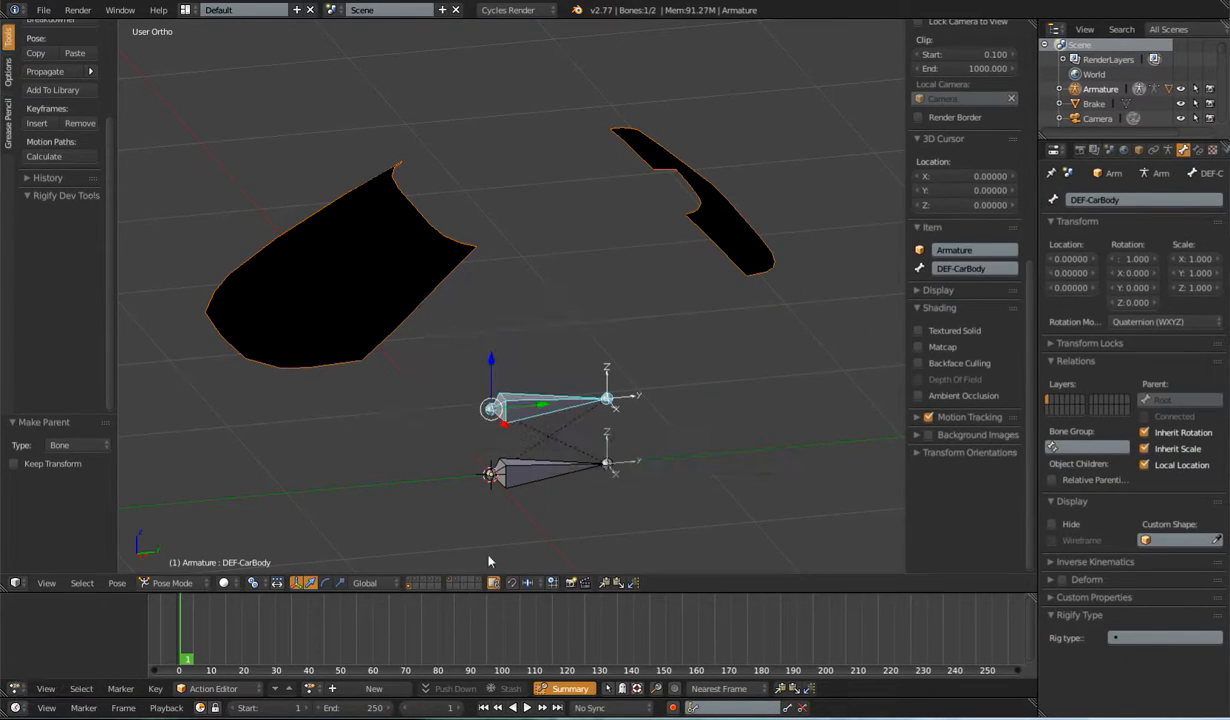
# Step: Swap the glass layer for the layer with the dark front mesh and parent that mesh to DEF-CarBody with the Bone option
pyautogui.keyDown('shift'); pyautogui.click(438, 580); pyautogui.keyUp('shift')
pyautogui.keyDown('shift'); pyautogui.click(450, 580); pyautogui.keyUp('shift')
pyautogui.rightClick(343, 363)
pyautogui.keyDown('shift'); pyautogui.rightClick(538, 413); pyautogui.keyUp('shift')
pyautogui.hotkey('ctrl', 'p')
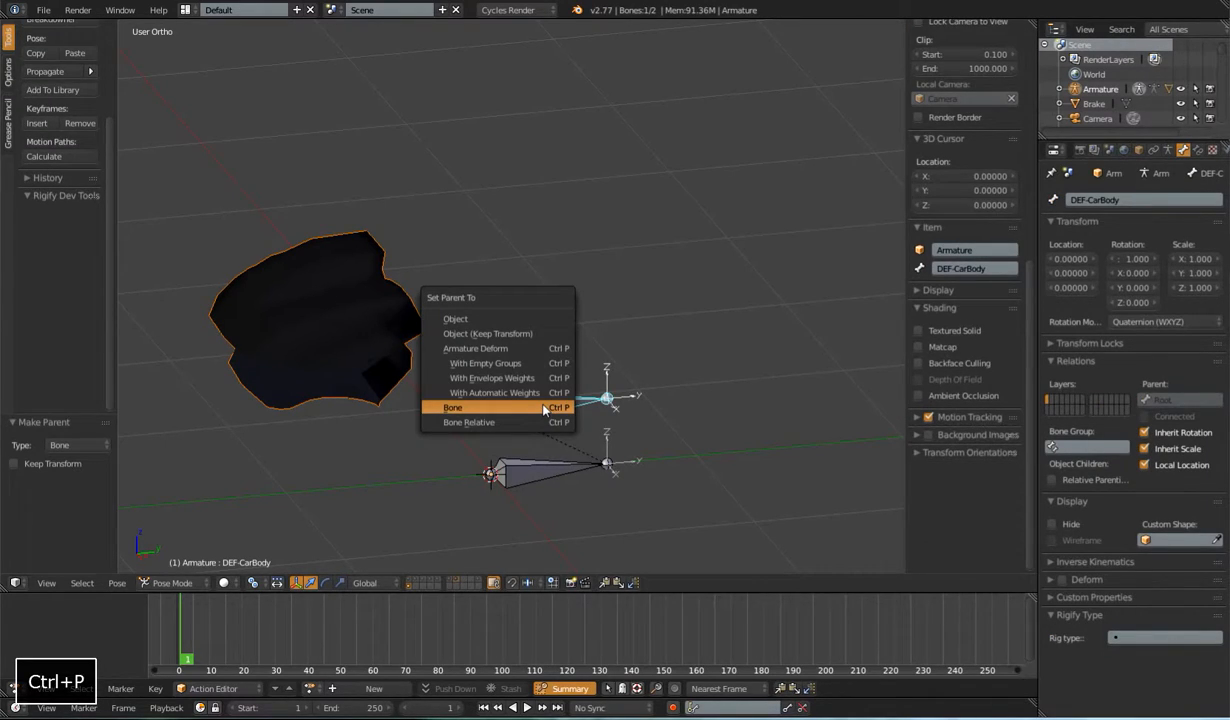
pyautogui.click(546, 408)
pyautogui.scroll(-2, 538, 430)
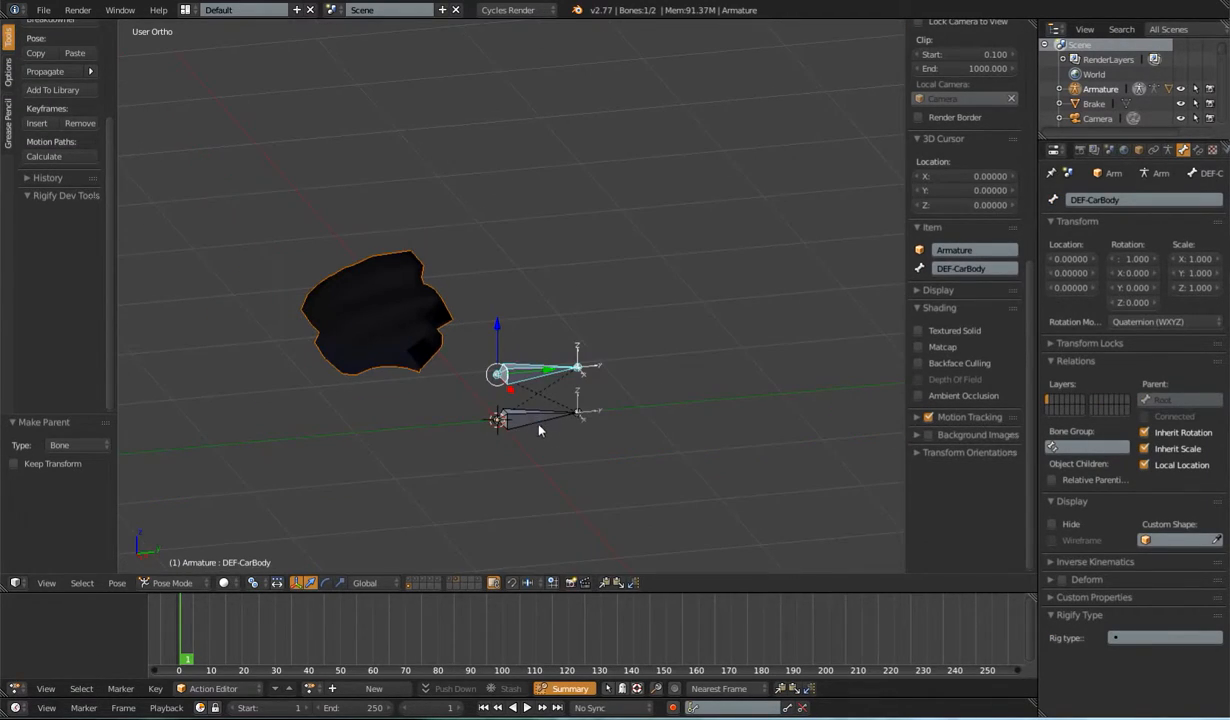
# Step: Show all of the car's layers together, test-move the DEF-CarBody bone, and cancel the move
pyautogui.keyDown('shift'); pyautogui.click(409, 579); pyautogui.keyUp('shift')
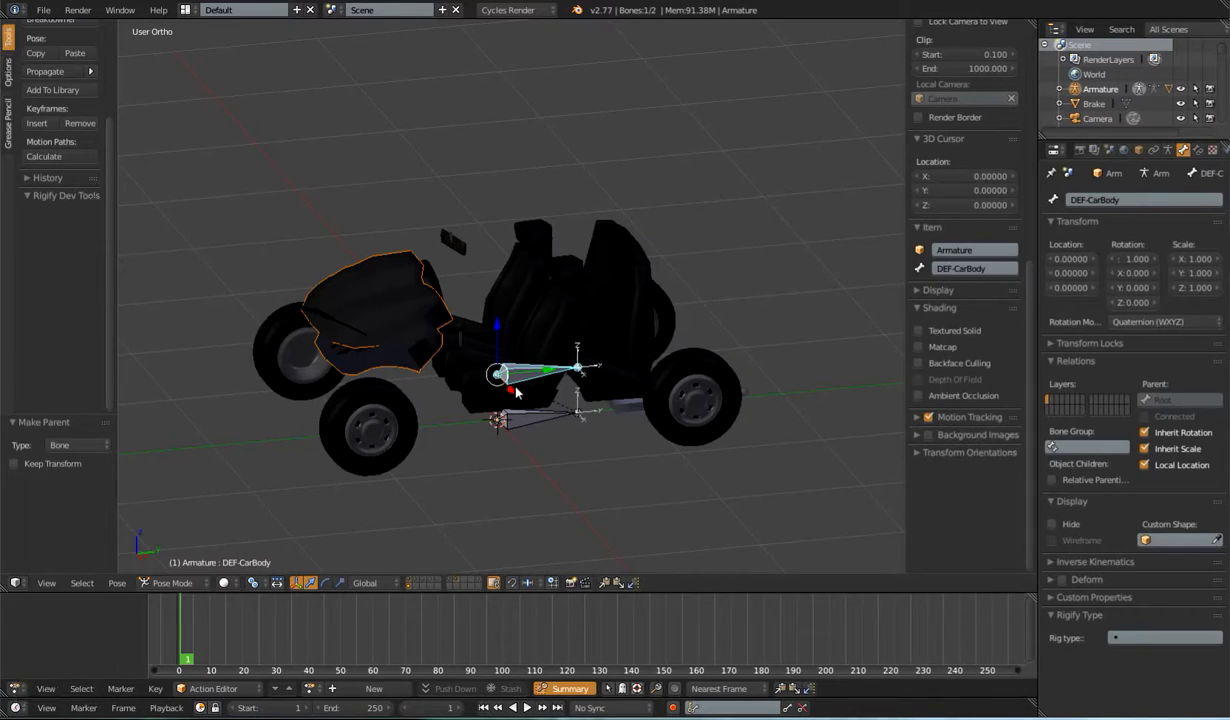
pyautogui.moveTo(528, 378); pyautogui.dragTo(545, 424, button='middle')
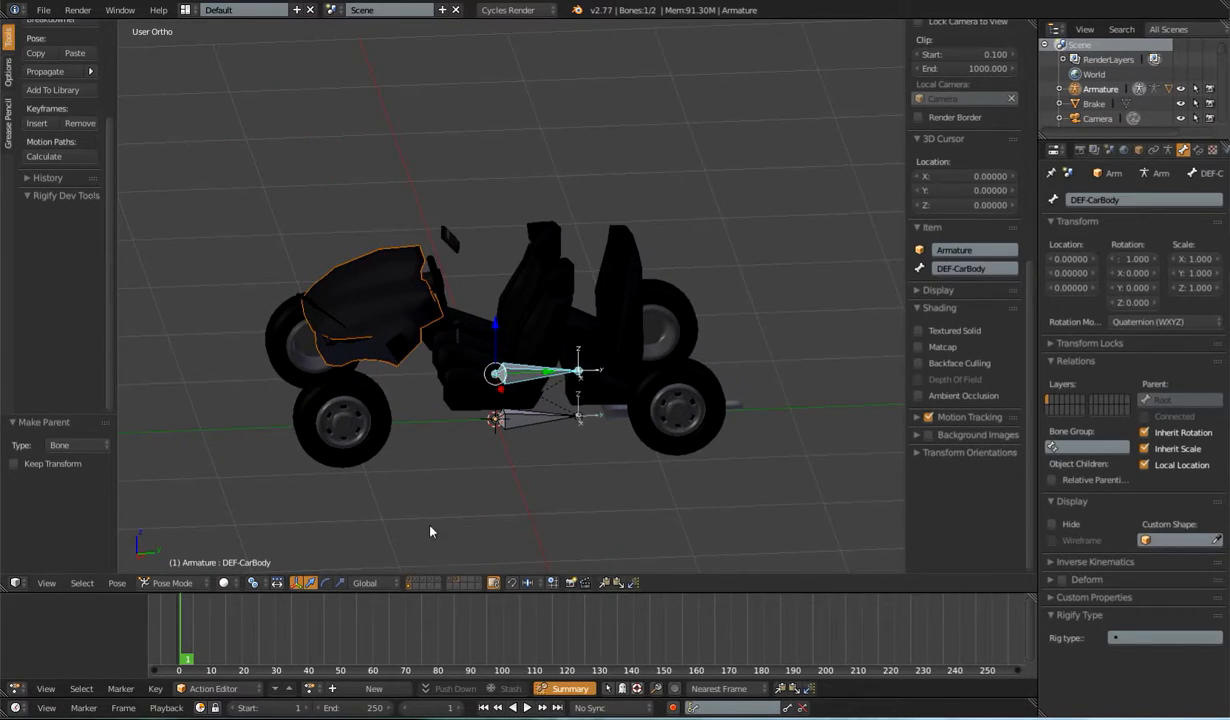
pyautogui.keyDown('shift'); pyautogui.click(425, 586); pyautogui.keyUp('shift')
pyautogui.keyDown('shift'); pyautogui.click(446, 586); pyautogui.keyUp('shift')
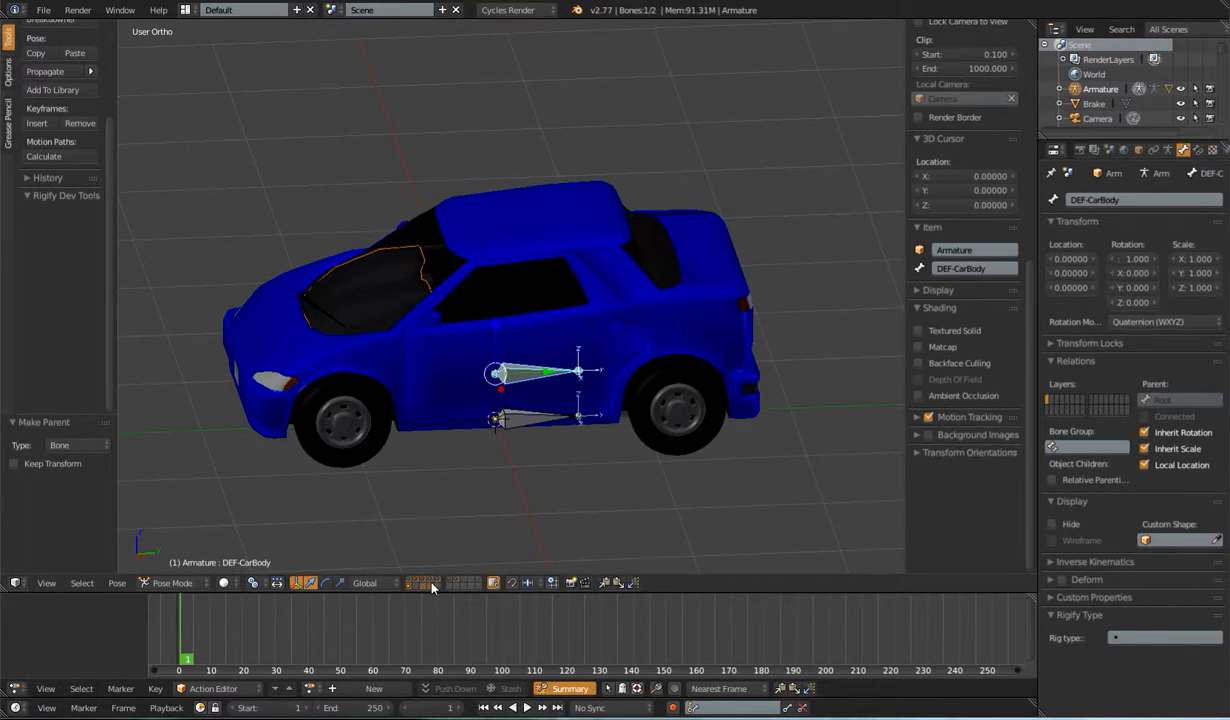
pyautogui.keyDown('shift'); pyautogui.click(452, 584); pyautogui.keyUp('shift')
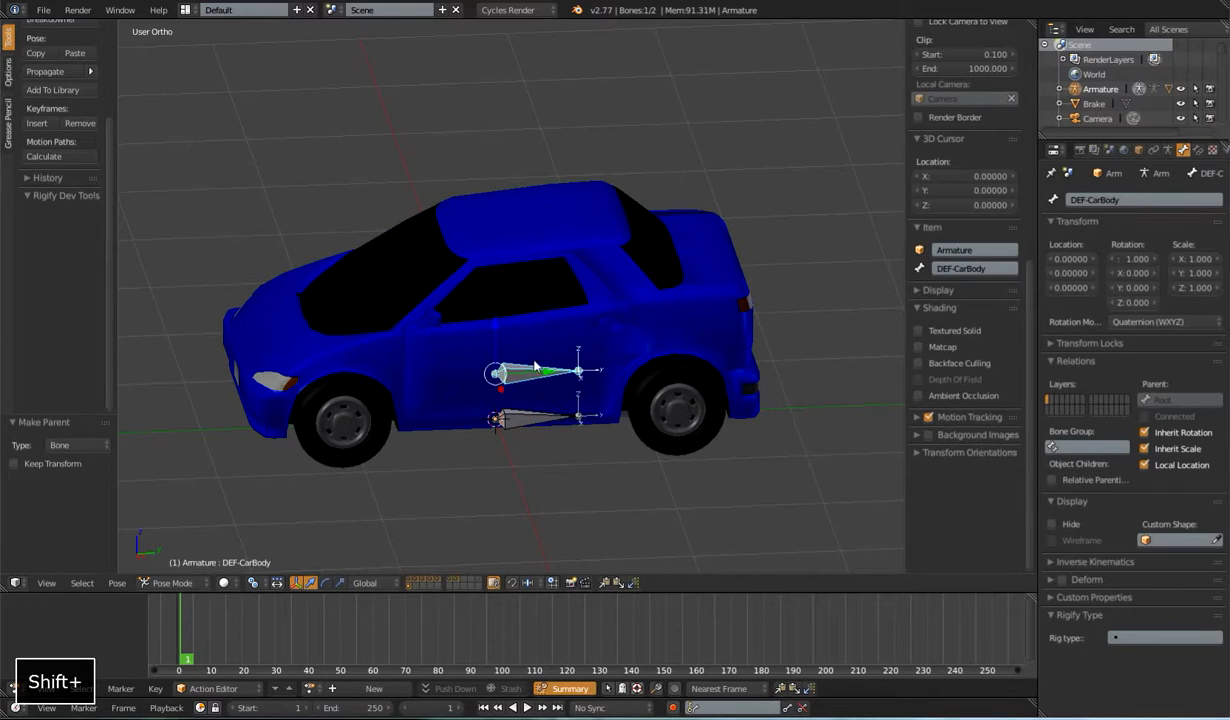
pyautogui.press('g')
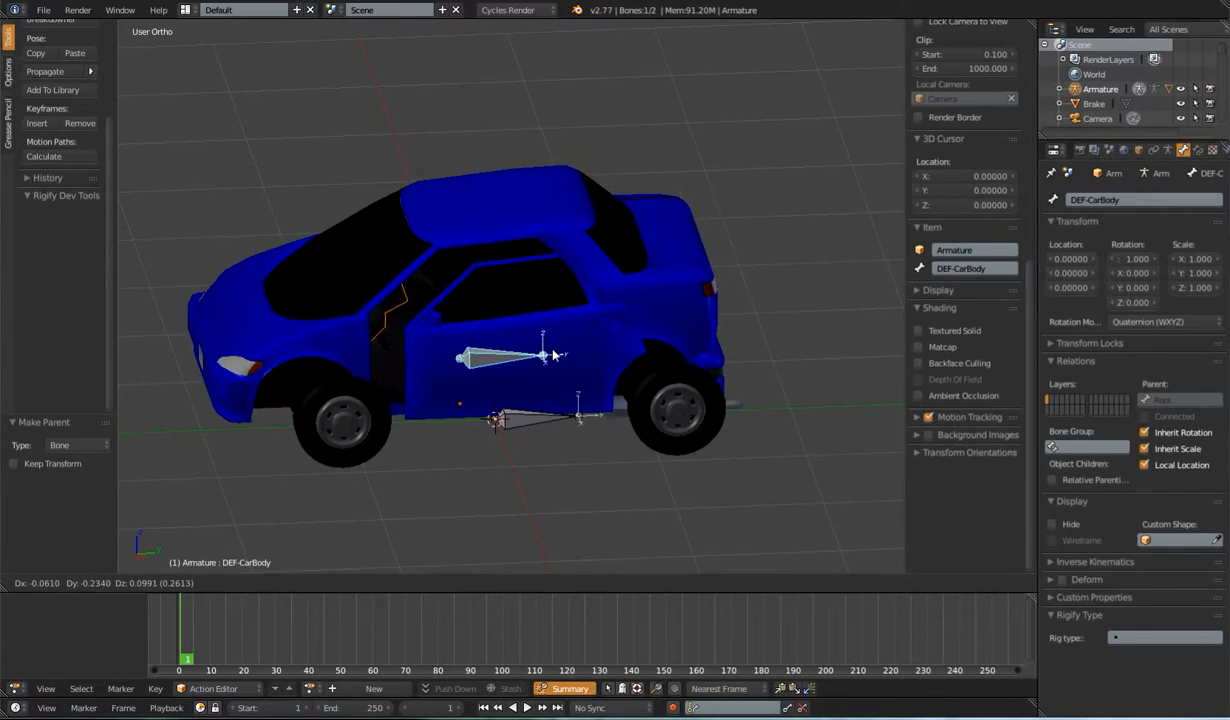
pyautogui.rightClick(446, 364)
pyautogui.moveTo(446, 364); pyautogui.dragTo(595, 387, button='middle')
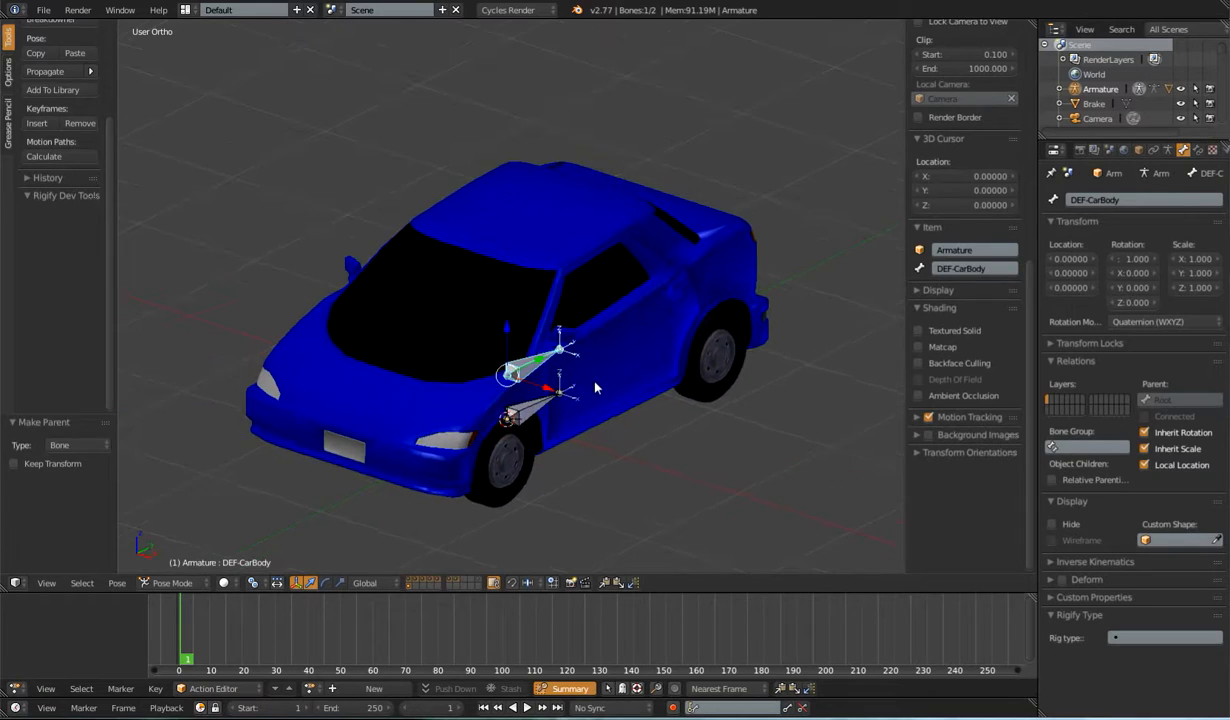
# Step: Show only the layer with the armature, wheels and interior, and examine the remaining parts from above and from the side
pyautogui.click(411, 588)
pyautogui.keyDown('shift'); pyautogui.click(412, 581); pyautogui.keyUp('shift')
pyautogui.moveTo(498, 417); pyautogui.dragTo(571, 484, button='middle')
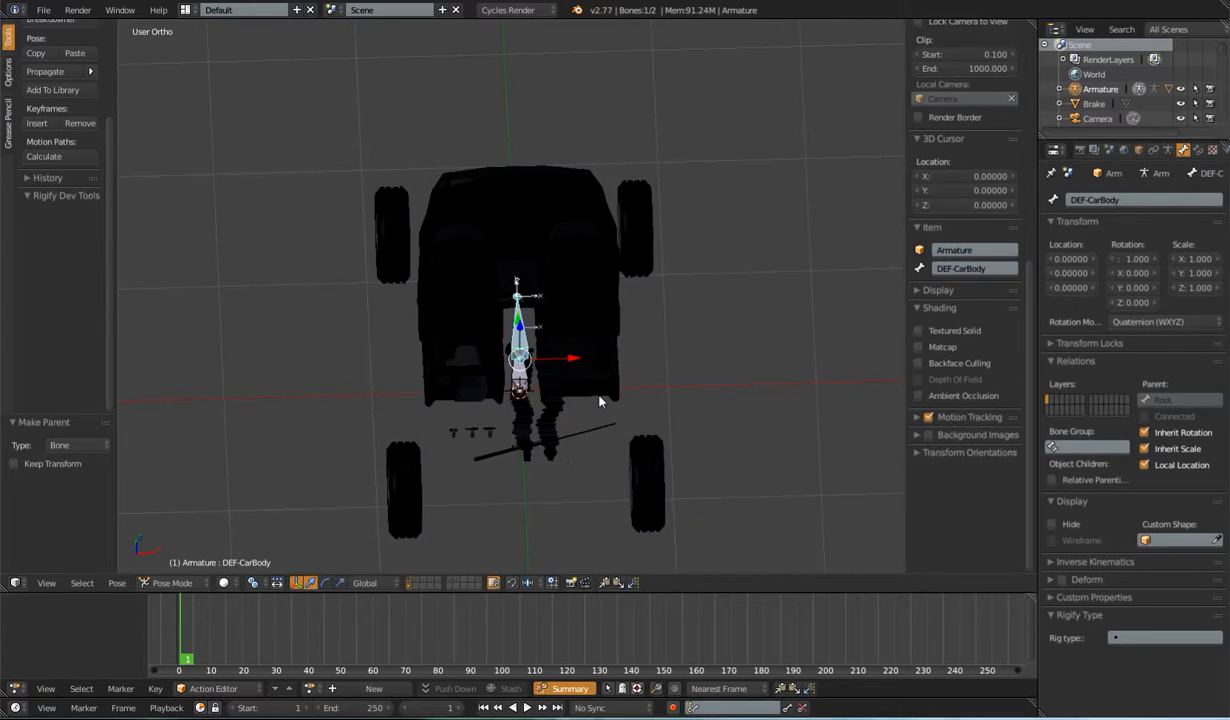
pyautogui.moveTo(579, 387); pyautogui.dragTo(498, 281, button='middle')
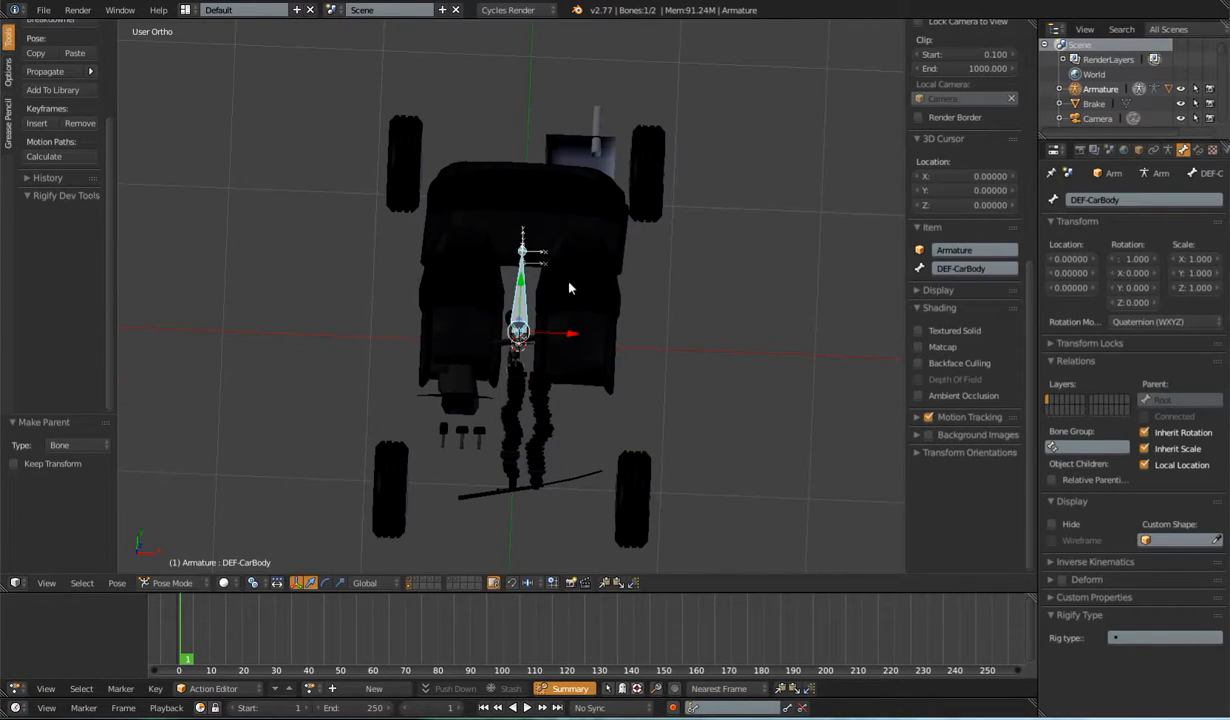
pyautogui.keyDown('shift'); pyautogui.moveTo(617, 382); pyautogui.dragTo(632, 338, button='middle'); pyautogui.keyUp('shift')
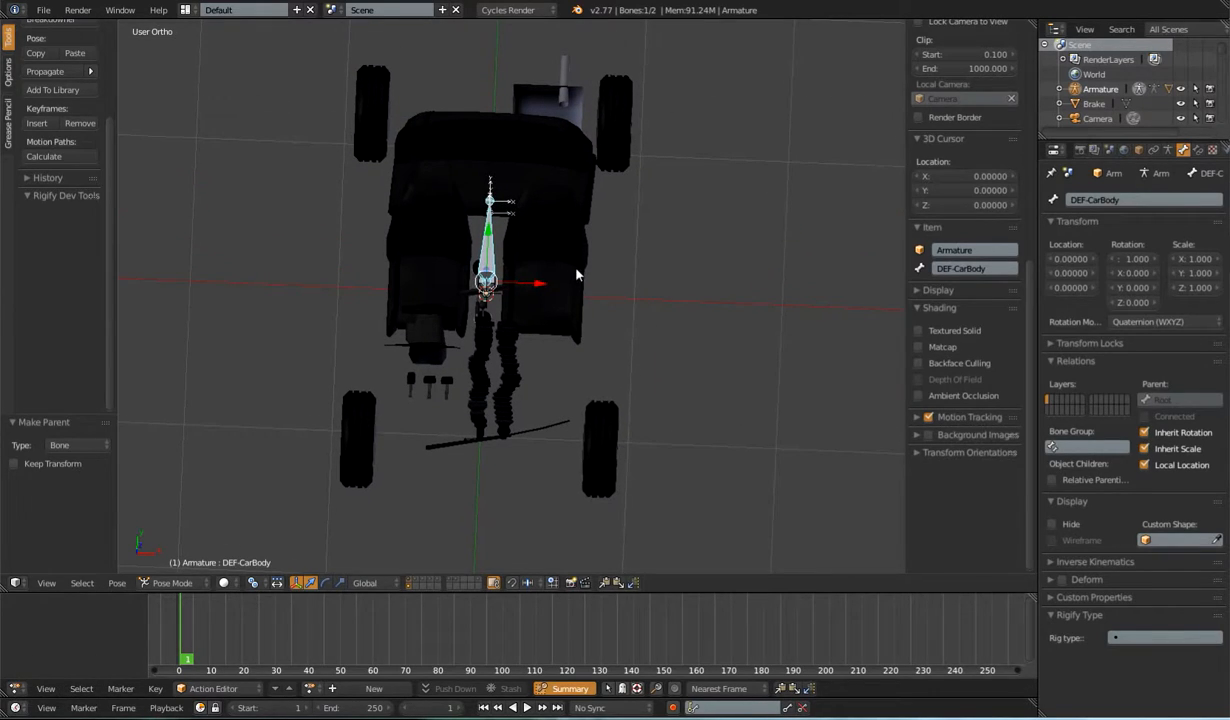
pyautogui.moveTo(576, 296); pyautogui.dragTo(586, 323, button='middle')
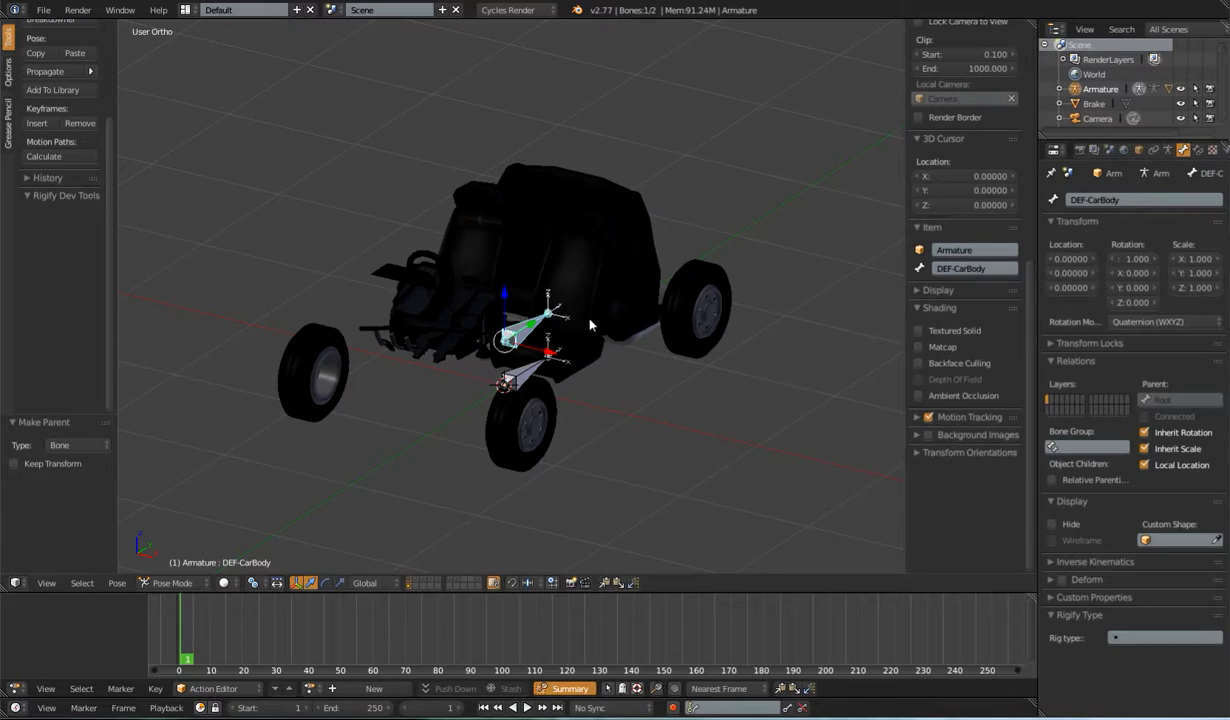
pyautogui.moveTo(667, 334); pyautogui.dragTo(501, 347, button='middle')
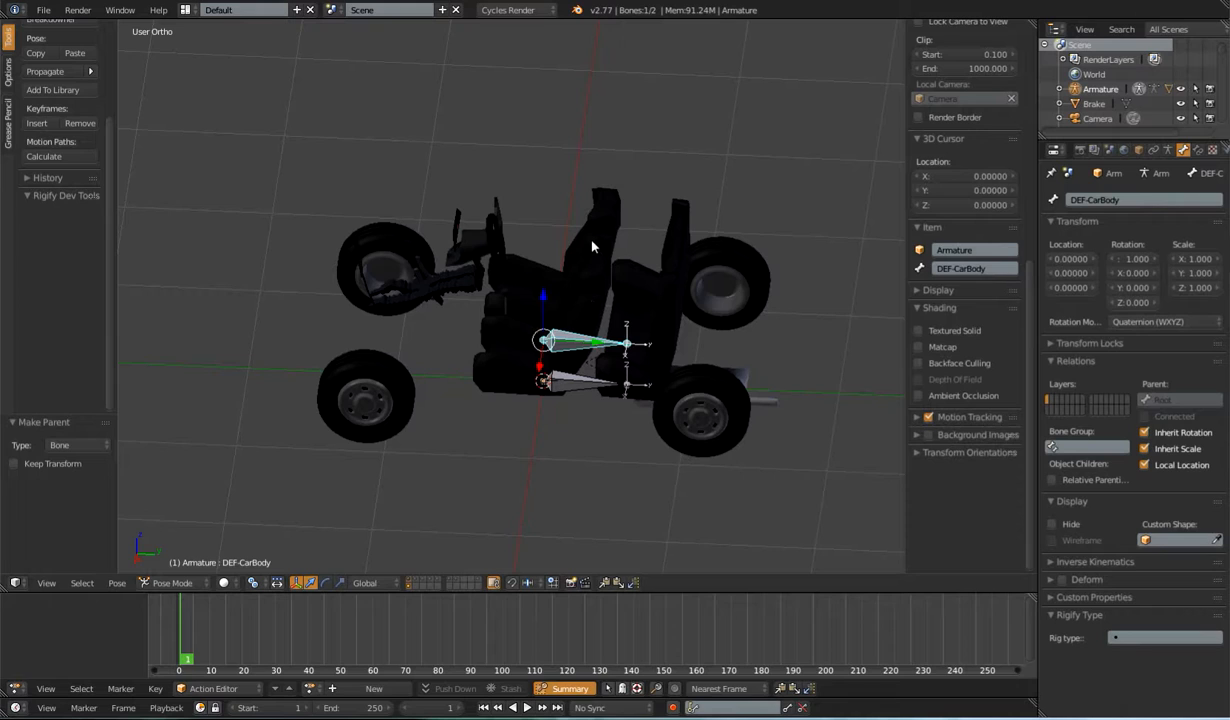
pyautogui.moveTo(588, 420); pyautogui.dragTo(697, 442, button='middle')
pyautogui.keyDown('shift'); pyautogui.moveTo(654, 381); pyautogui.dragTo(654, 295, button='middle'); pyautogui.keyUp('shift')
# Step: Leave Pose Mode, open FrontWheel.L in Edit Mode, and limit selection to visible geometry
pyautogui.hotkey('ctrl', 'Tab')
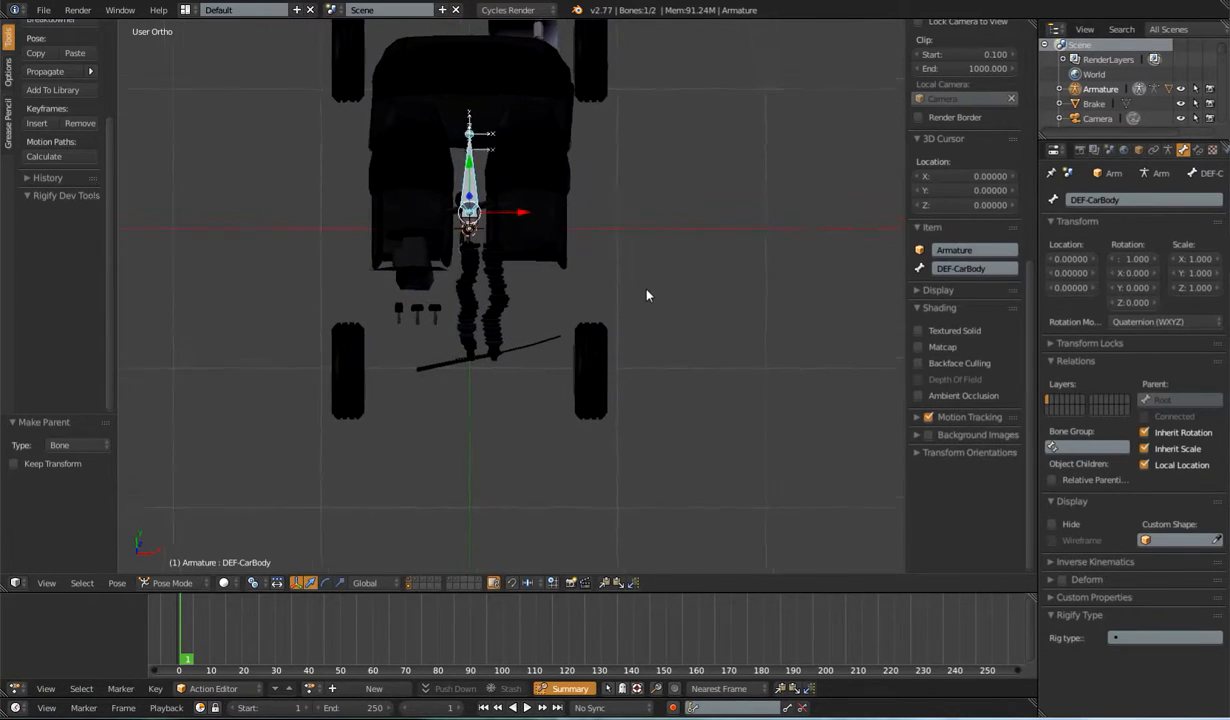
pyautogui.rightClick(601, 370)
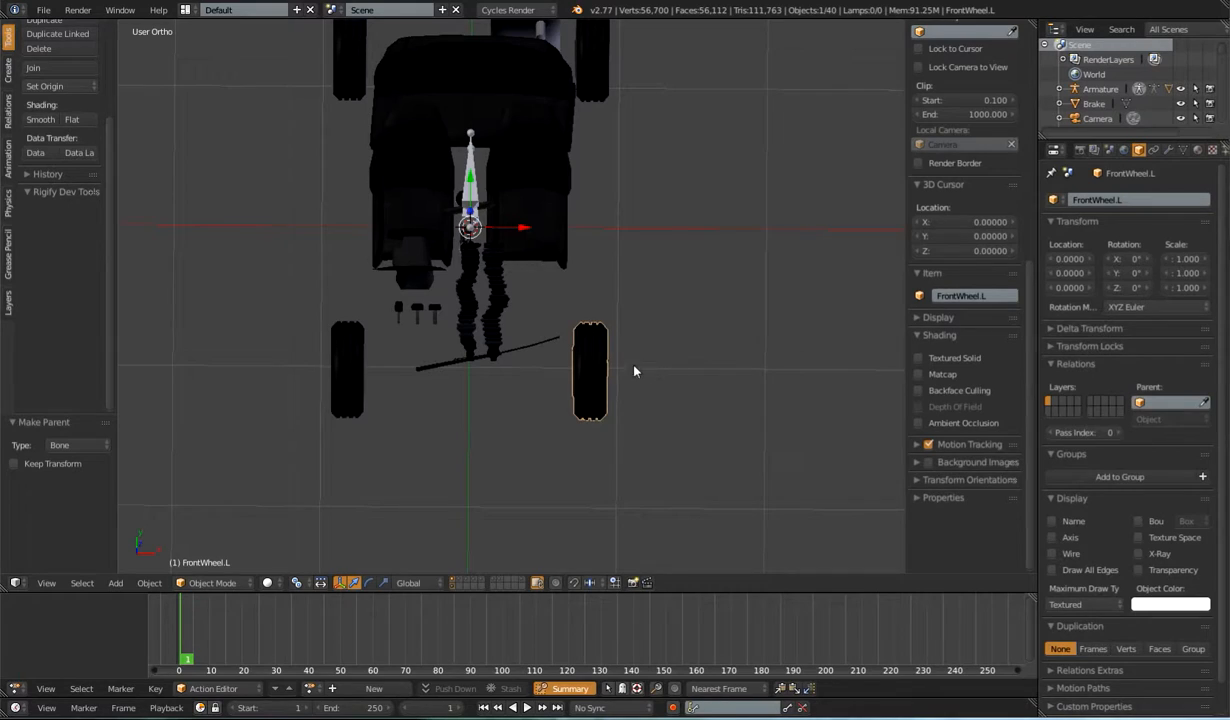
pyautogui.moveTo(642, 322)
pyautogui.mouseDown(button='middle')
pyautogui.moveTo(515, 236)
pyautogui.moveTo(510, 290)
pyautogui.moveTo(550, 258)
pyautogui.moveTo(573, 266)
pyautogui.moveTo(612, 343)
pyautogui.moveTo(632, 336)
pyautogui.mouseUp(button='middle')
pyautogui.scroll(5, 613, 325)
pyautogui.press('Tab')
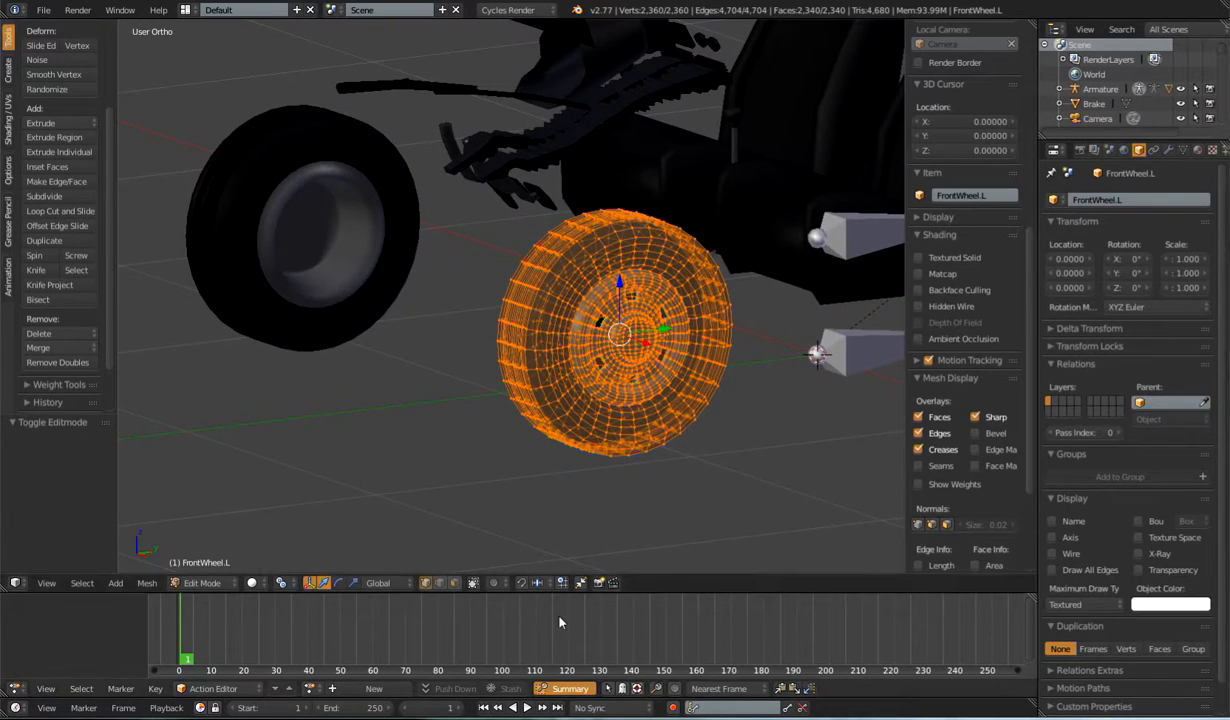
pyautogui.scroll(5, 653, 357)
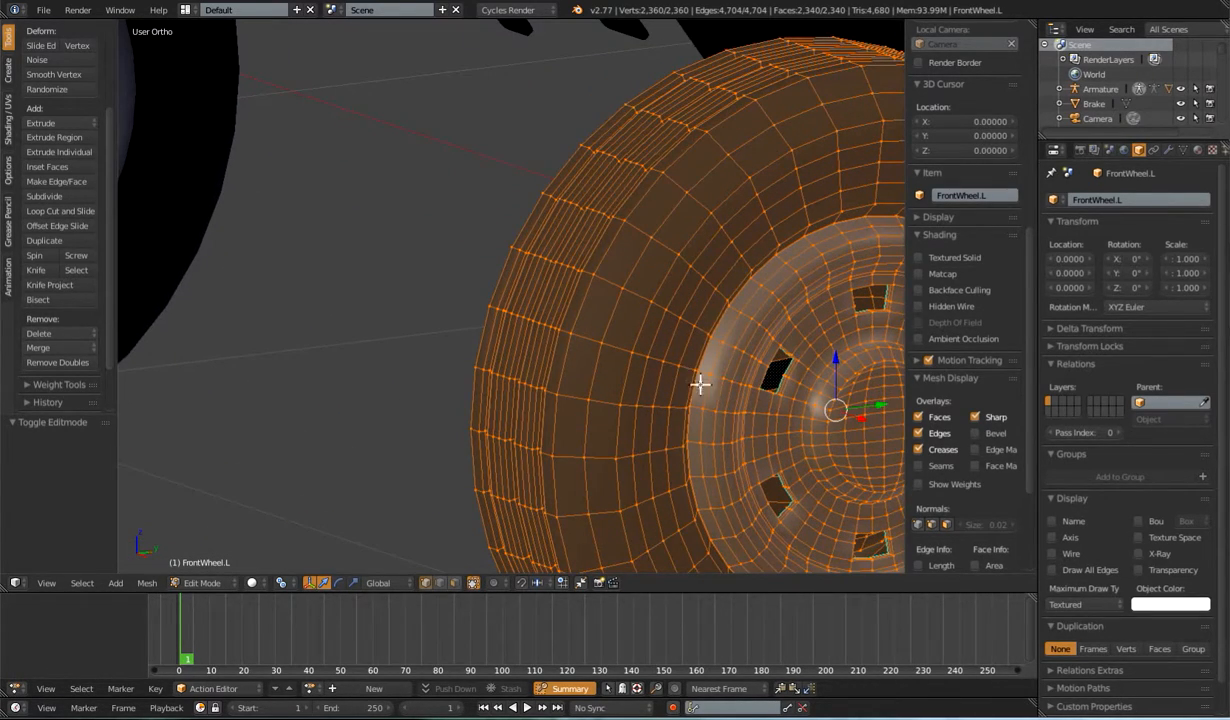
pyautogui.keyDown('shift'); pyautogui.moveTo(686, 376); pyautogui.dragTo(589, 356, button='middle'); pyautogui.keyUp('shift')
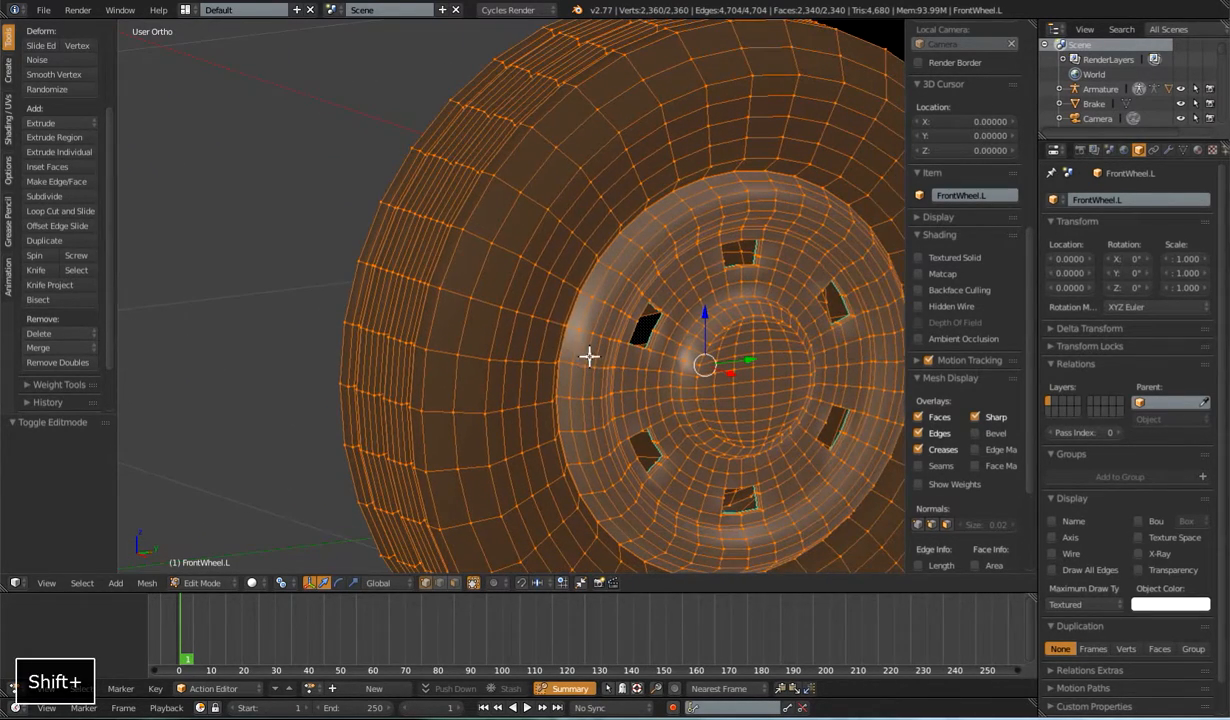
# Step: Select the edge loop around the outer rim of FrontWheel.L and add the matching loop on its inner side
pyautogui.keyDown('alt'); pyautogui.click(592, 276); pyautogui.keyUp('alt')
pyautogui.scroll(-2, 592, 276)
pyautogui.moveTo(593, 275); pyautogui.dragTo(366, 300, button='middle')
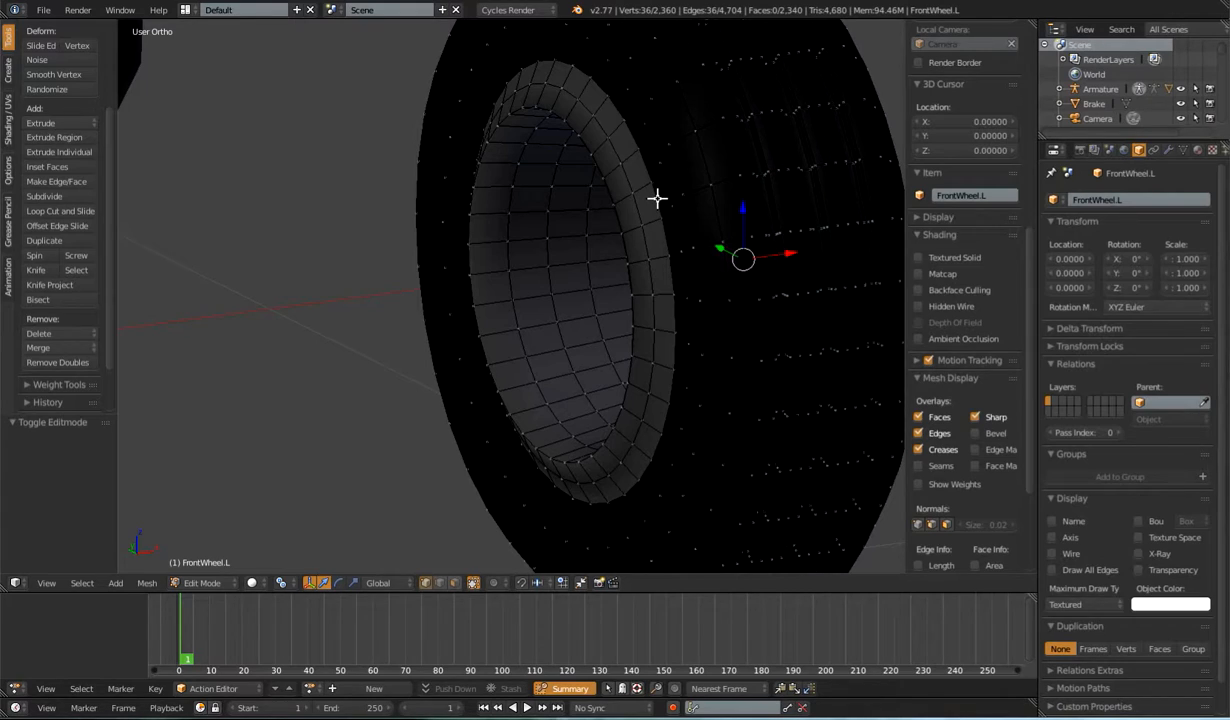
pyautogui.keyDown('alt'); pyautogui.keyDown('shift'); pyautogui.rightClick(654, 198); pyautogui.keyUp('shift'); pyautogui.keyUp('alt')
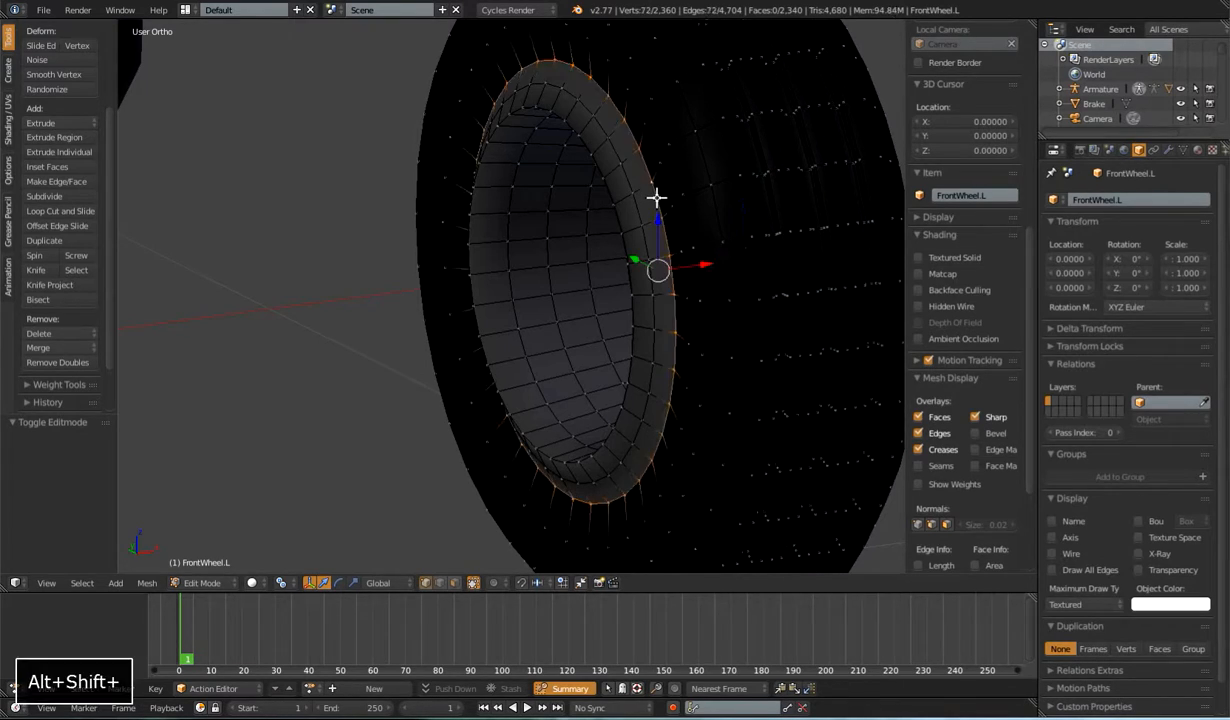
pyautogui.scroll(-5, 733, 278)
pyautogui.moveTo(733, 278); pyautogui.dragTo(620, 308, button='middle')
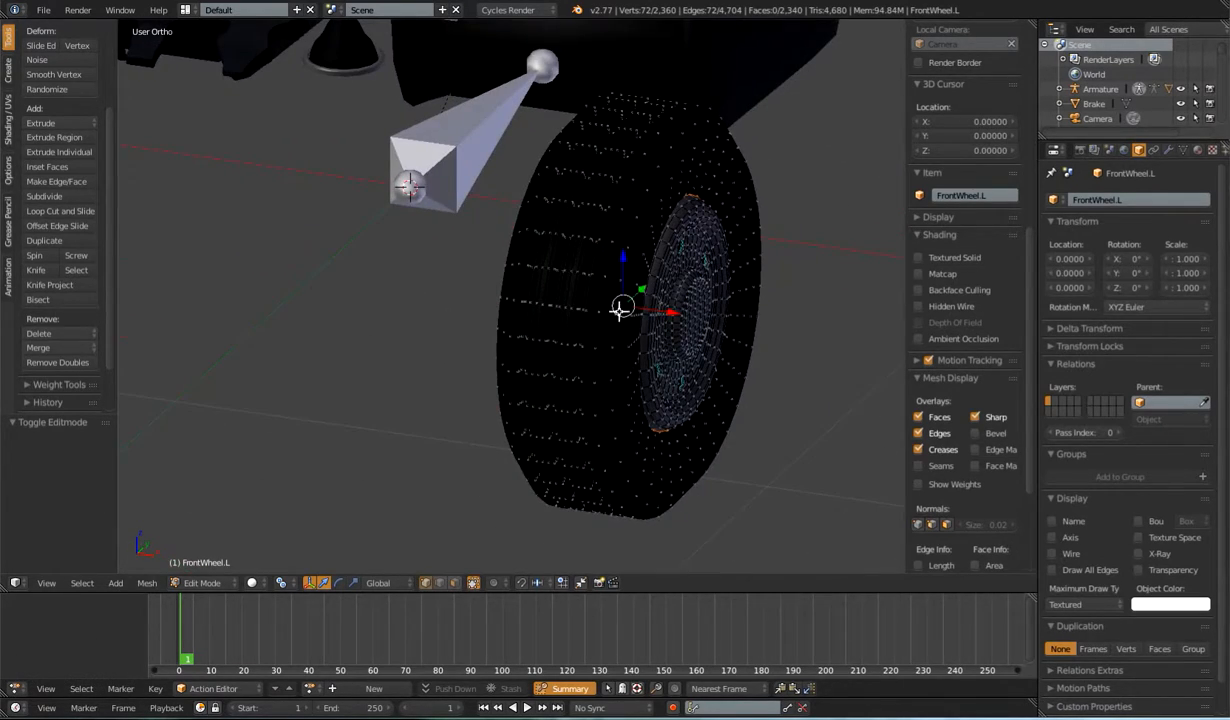
# Step: Snap the 3D cursor to the selected rim loops at the wheel's centre and leave the wheel's Edit Mode
pyautogui.hotkey('shift', 's')
pyautogui.click(598, 299)
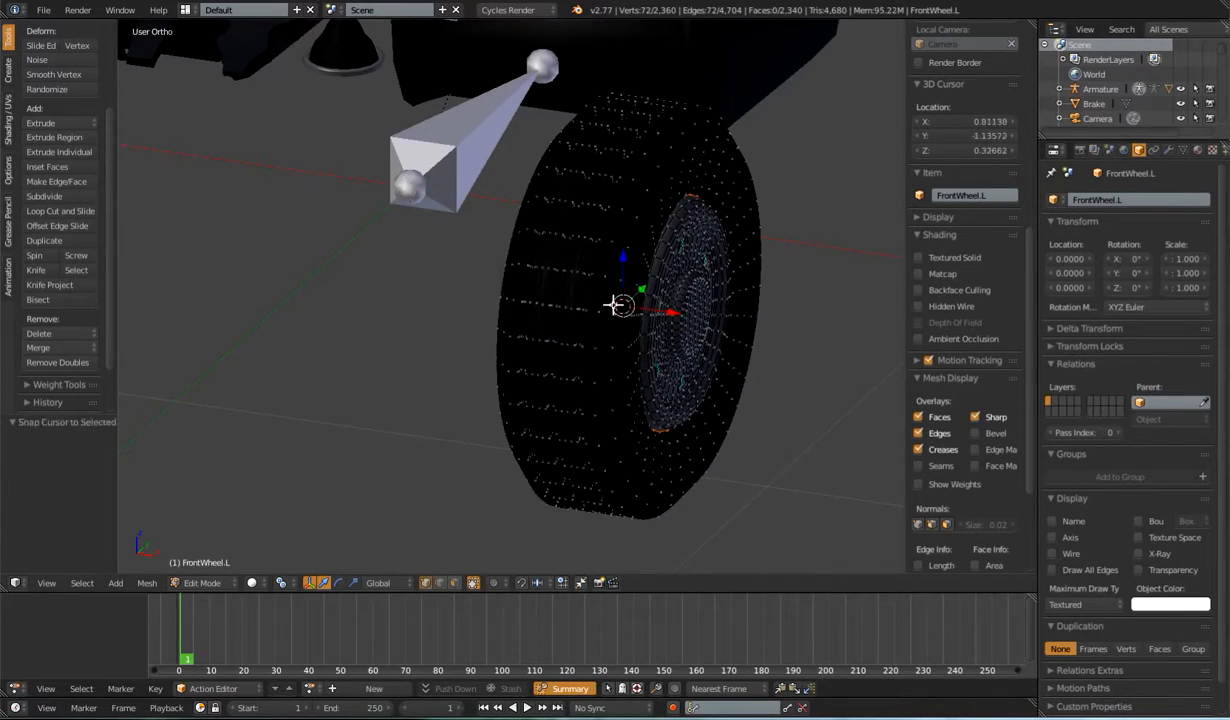
pyautogui.scroll(-3, 676, 376)
pyautogui.moveTo(676, 376); pyautogui.dragTo(626, 341, button='middle')
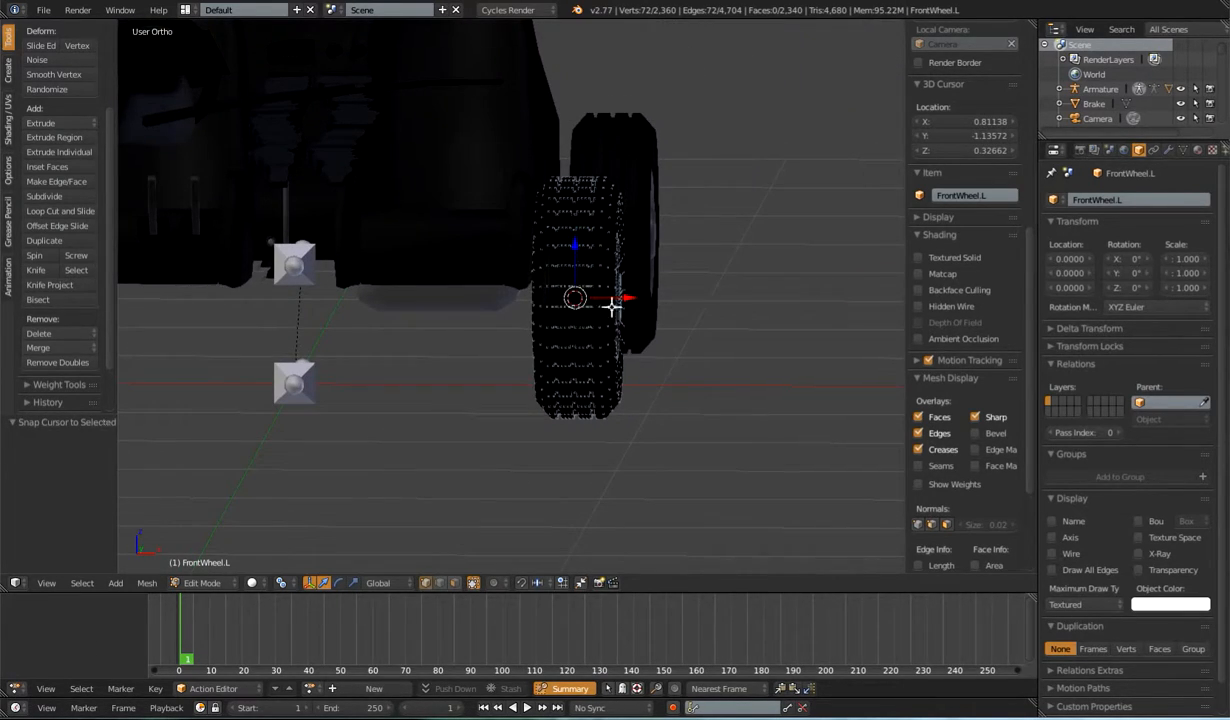
pyautogui.moveTo(578, 271); pyautogui.dragTo(524, 323, button='middle')
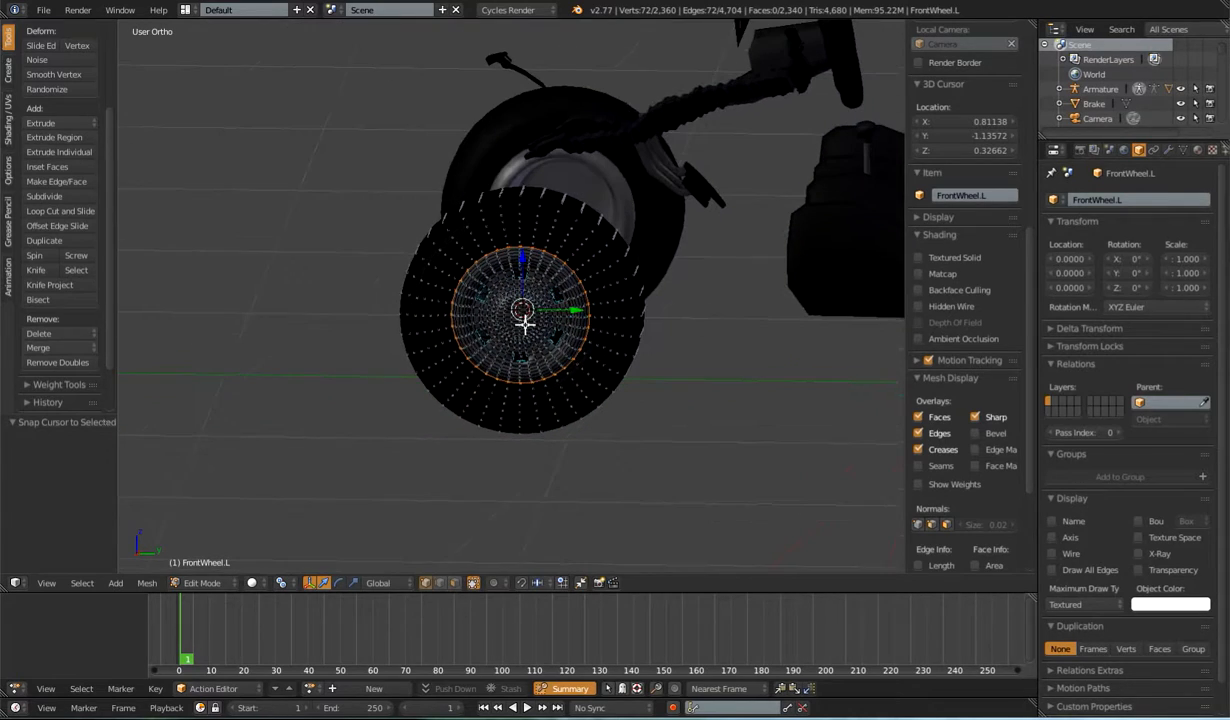
pyautogui.scroll(-3, 524, 323)
pyautogui.press('Tab')
# Step: Add a bone to the armature at the 3D cursor in Edit Mode and move its tail -0.650 along global Z
pyautogui.rightClick(820, 346)
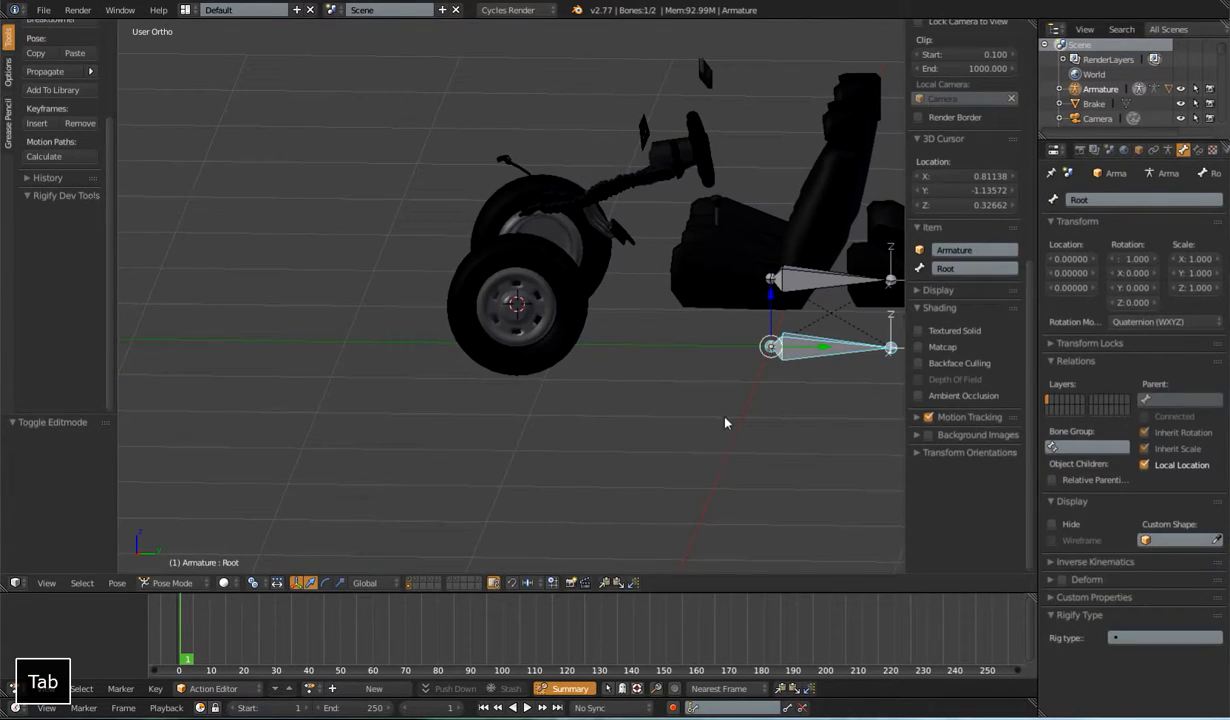
pyautogui.press('Tab')
pyautogui.moveTo(691, 361); pyautogui.dragTo(715, 378, button='middle')
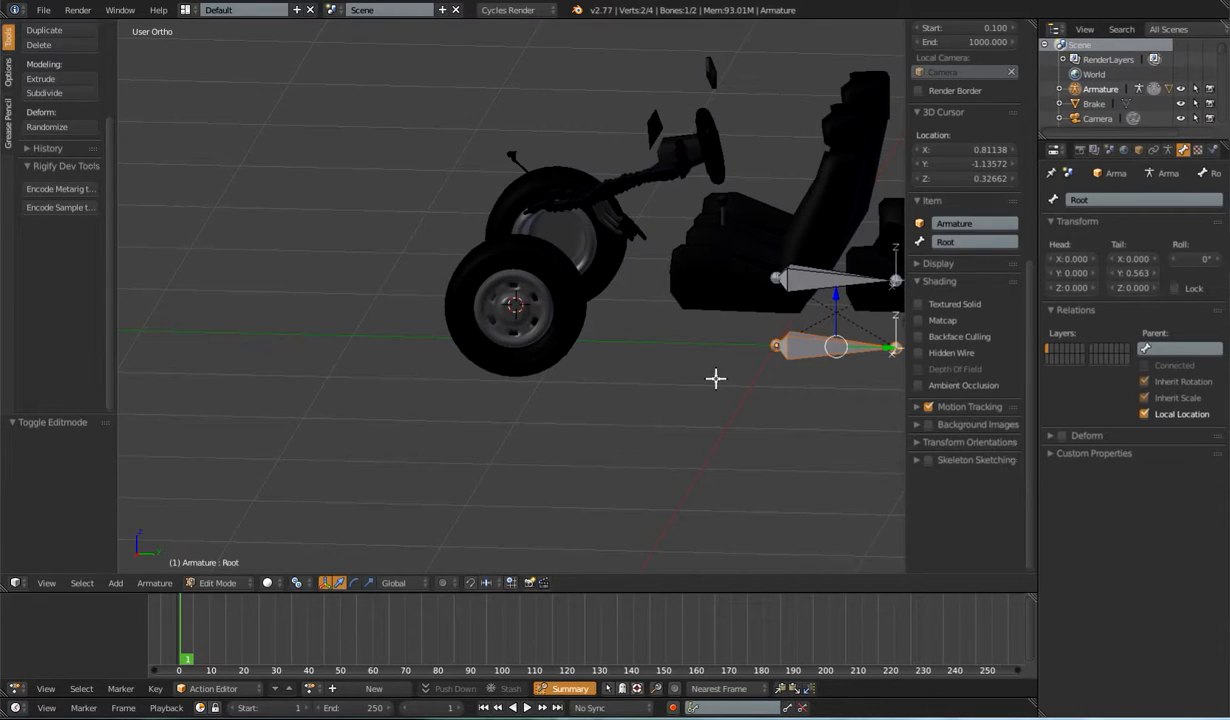
pyautogui.hotkey('shift', 'a')
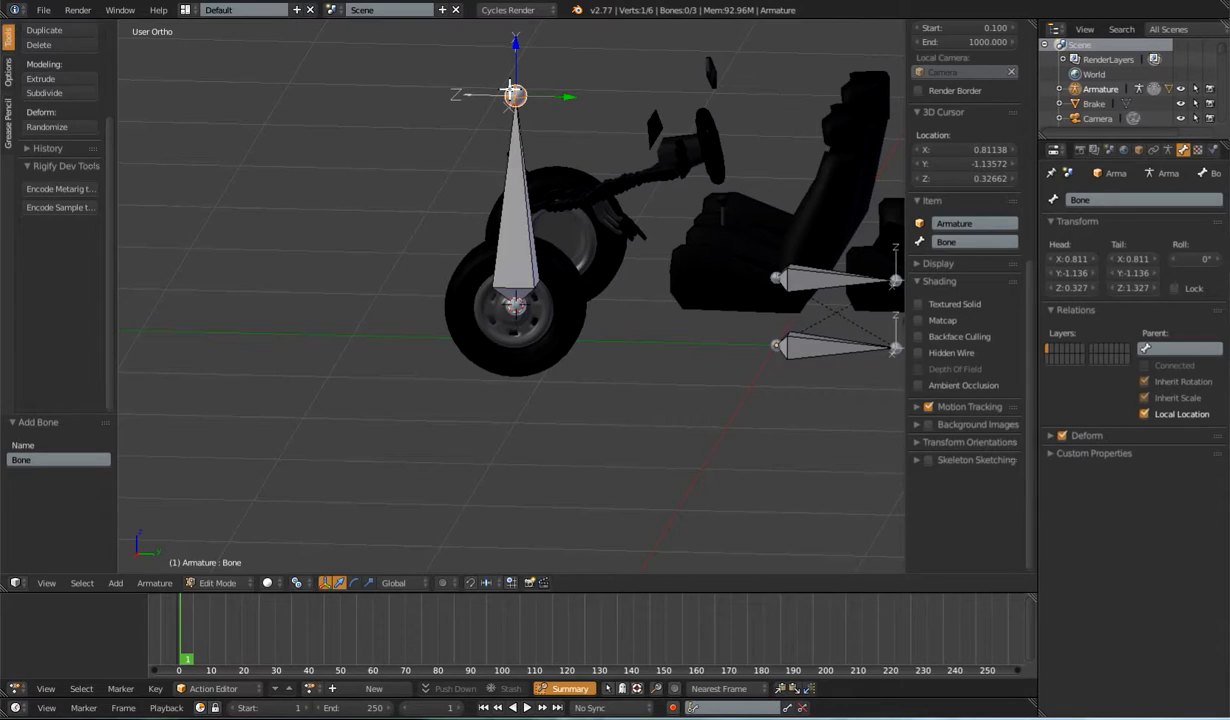
pyautogui.press('g')
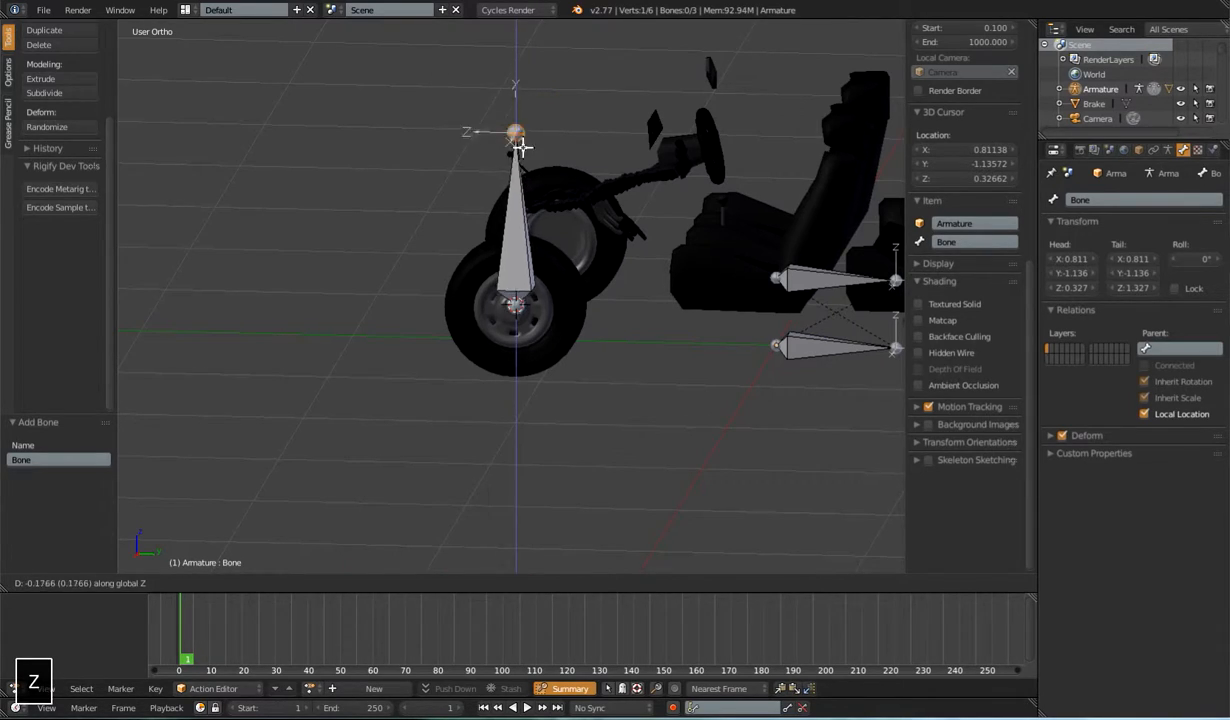
pyautogui.click(516, 214)
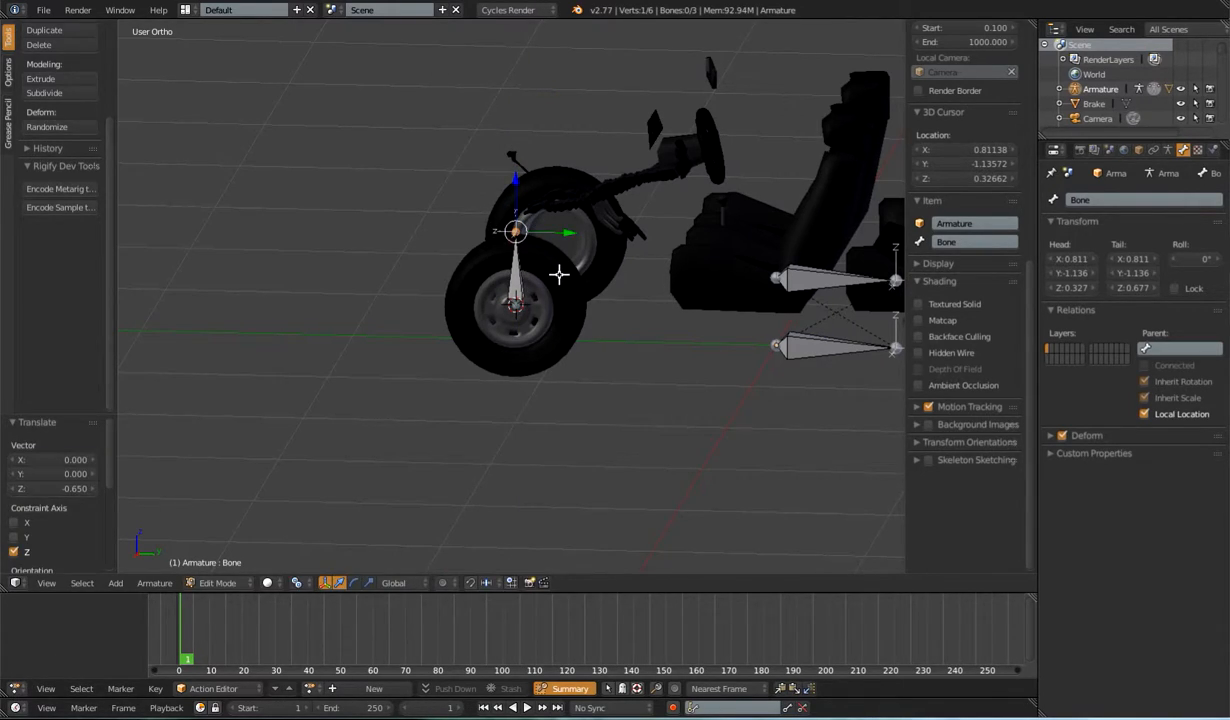
# Step: Rotate the wheel bone's tail -90° about the global X axis around the 3D cursor so it points along Y
pyautogui.press('r')
pyautogui.press('x')
pyautogui.press('9')
pyautogui.press('0')
pyautogui.press('Return')
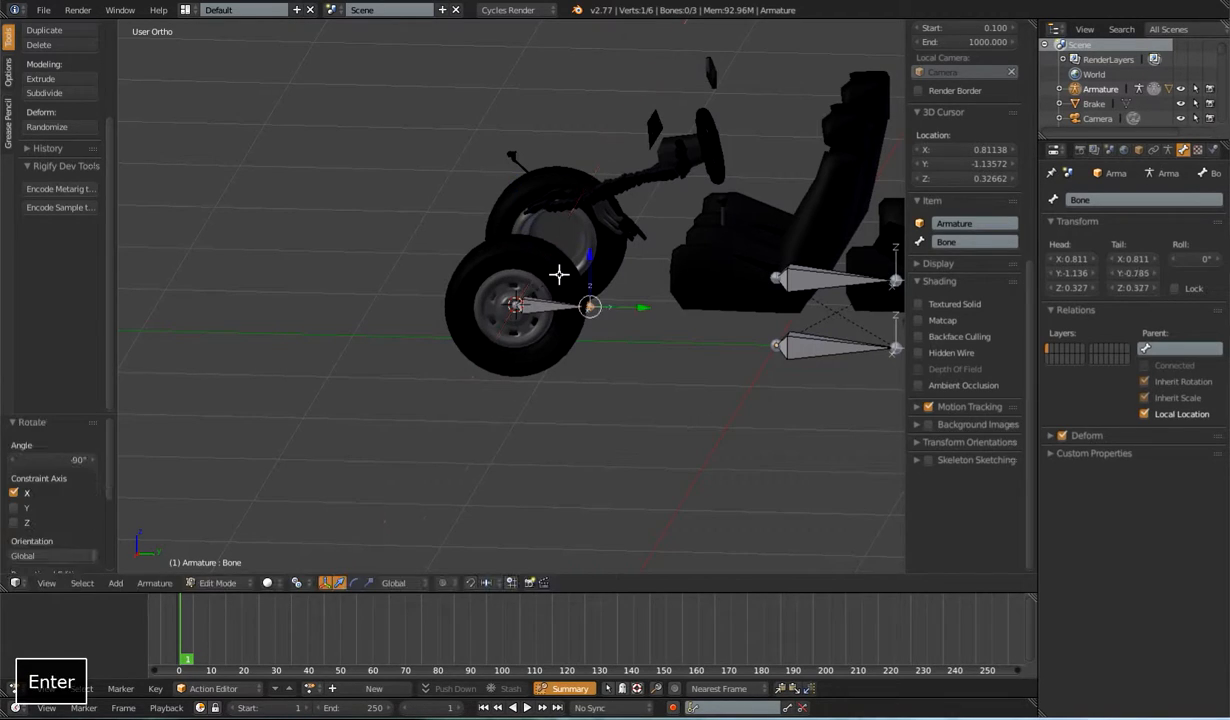
pyautogui.scroll(3, 557, 353)
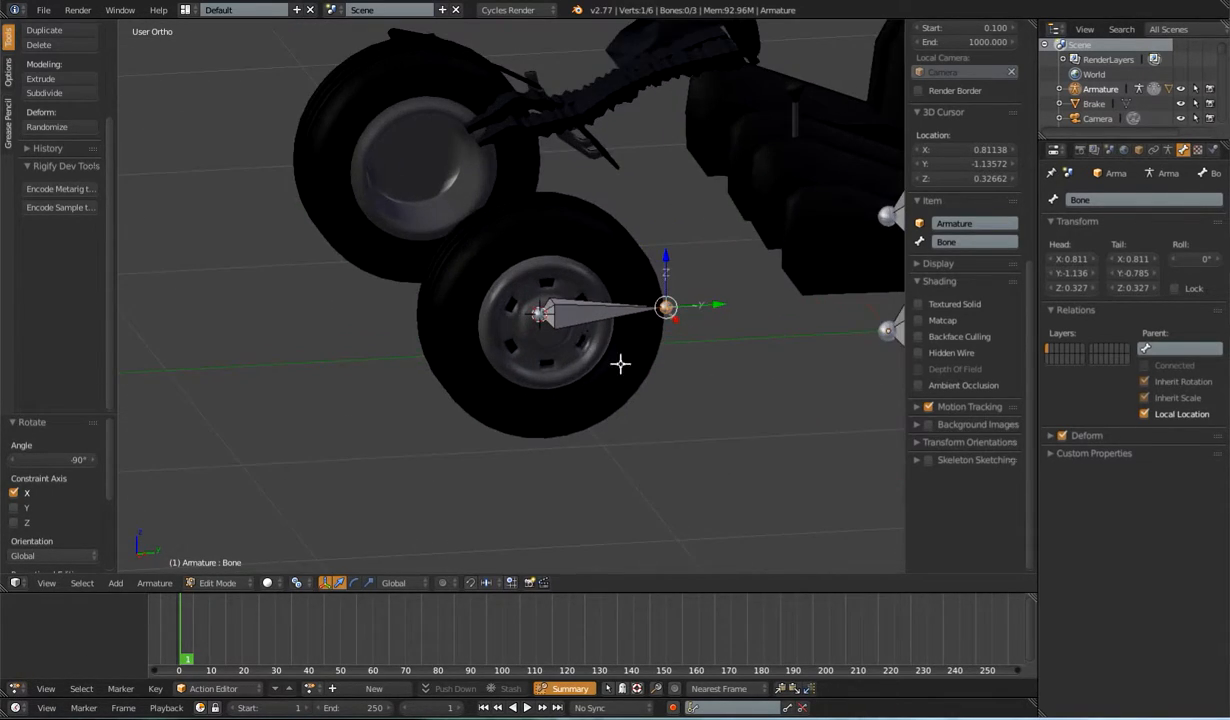
# Step: Bone-parent FrontWheel.L to the new wheel bone in the armature's Pose Mode
pyautogui.hotkey('ctrl', 'Tab')
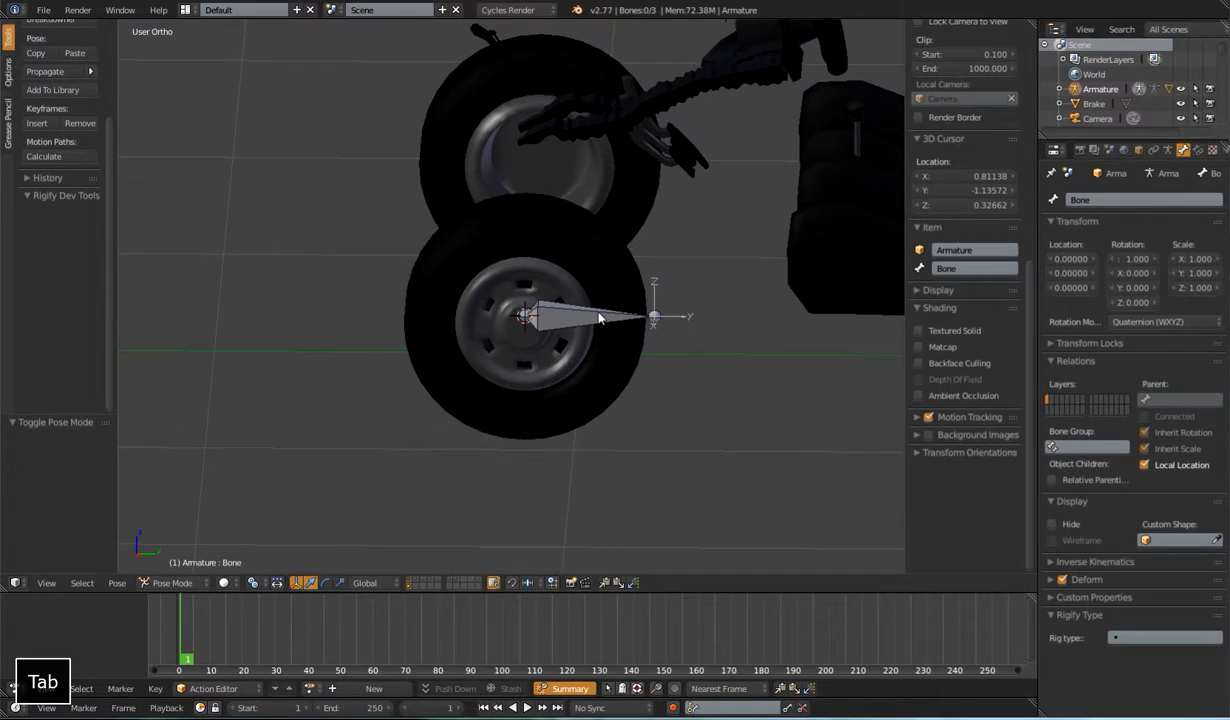
pyautogui.rightClick(576, 277)
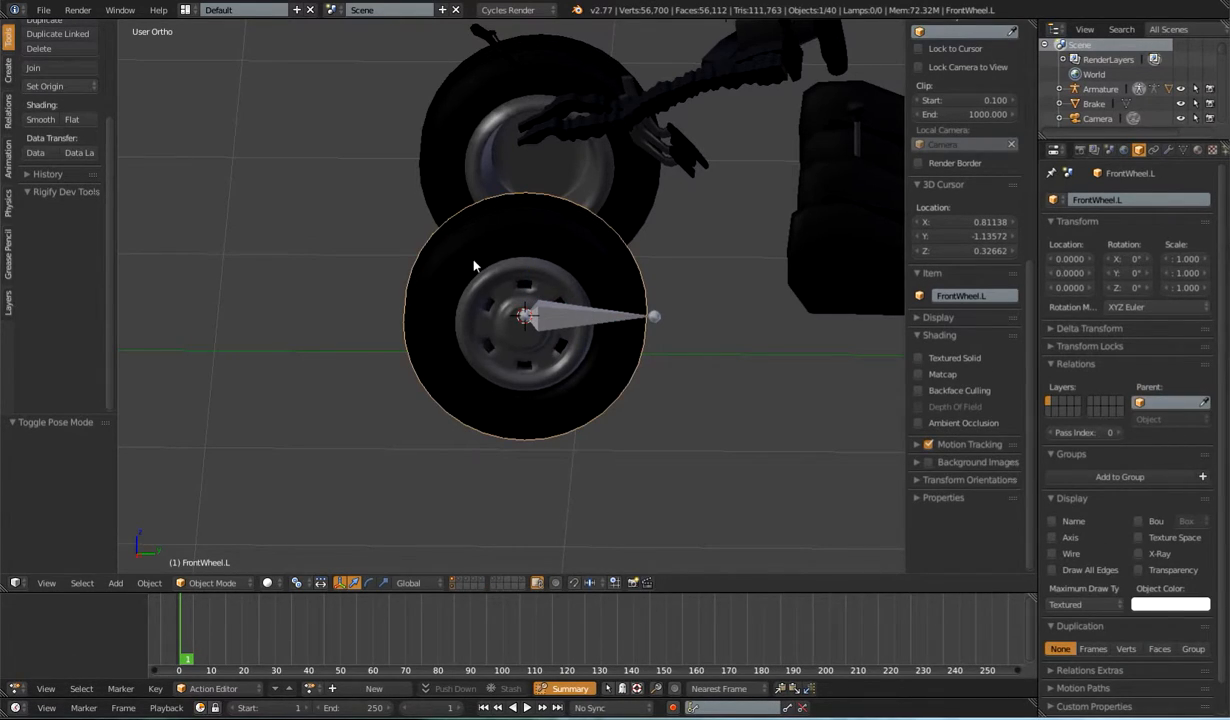
pyautogui.keyDown('shift'); pyautogui.rightClick(563, 320); pyautogui.keyUp('shift')
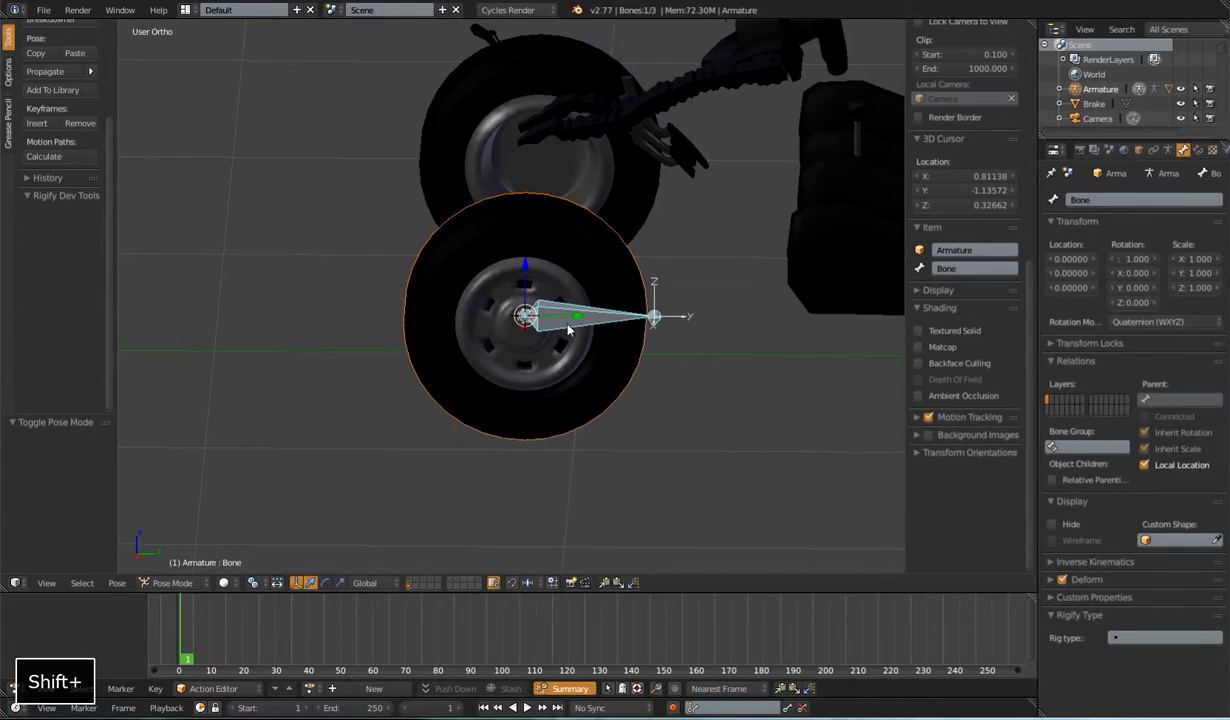
pyautogui.hotkey('ctrl', 'p')
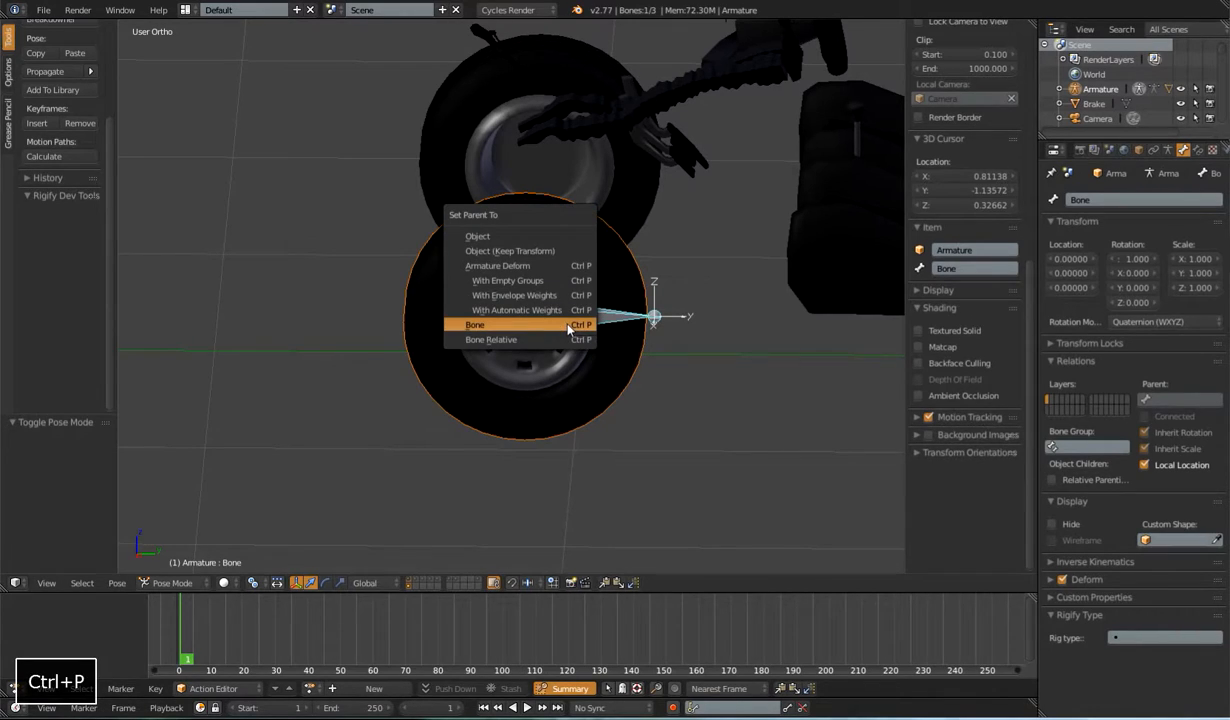
pyautogui.click(558, 326)
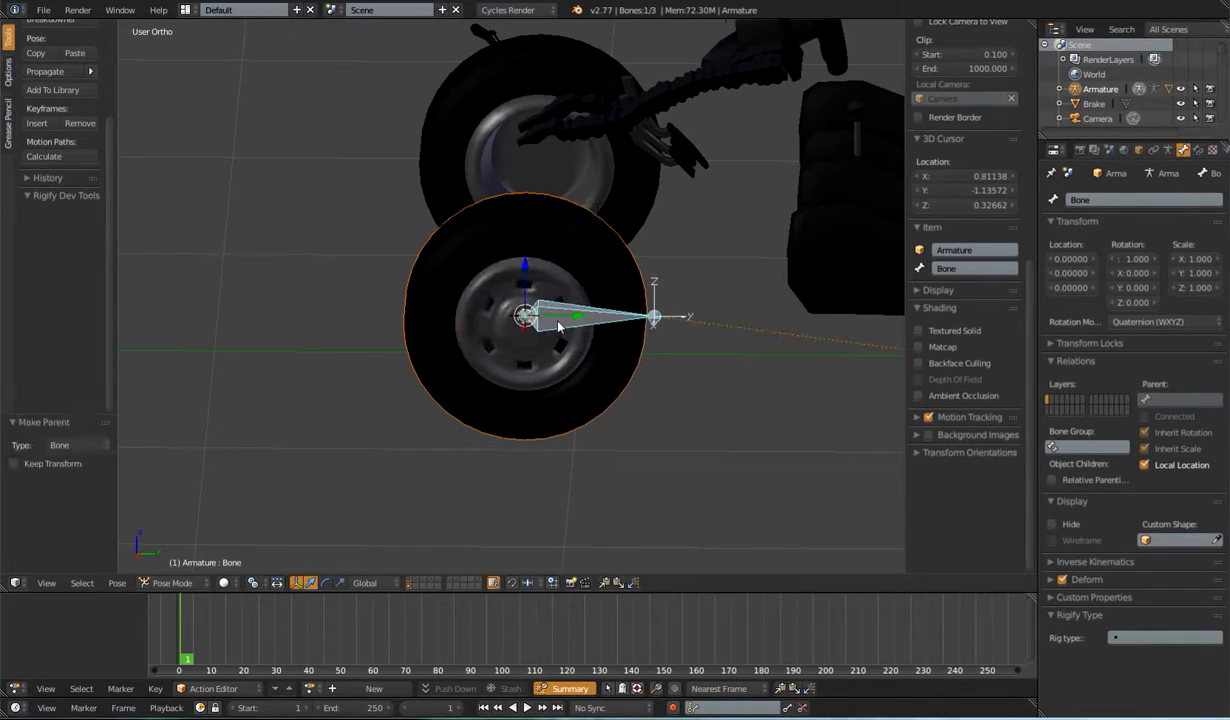
# Step: Test-move the front wheel bone on its own to check that FrontWheel.L follows it, and cancel the move
pyautogui.rightClick(628, 314)
pyautogui.rightClick(628, 320)
pyautogui.hotkey('ctrl', 'Tab')
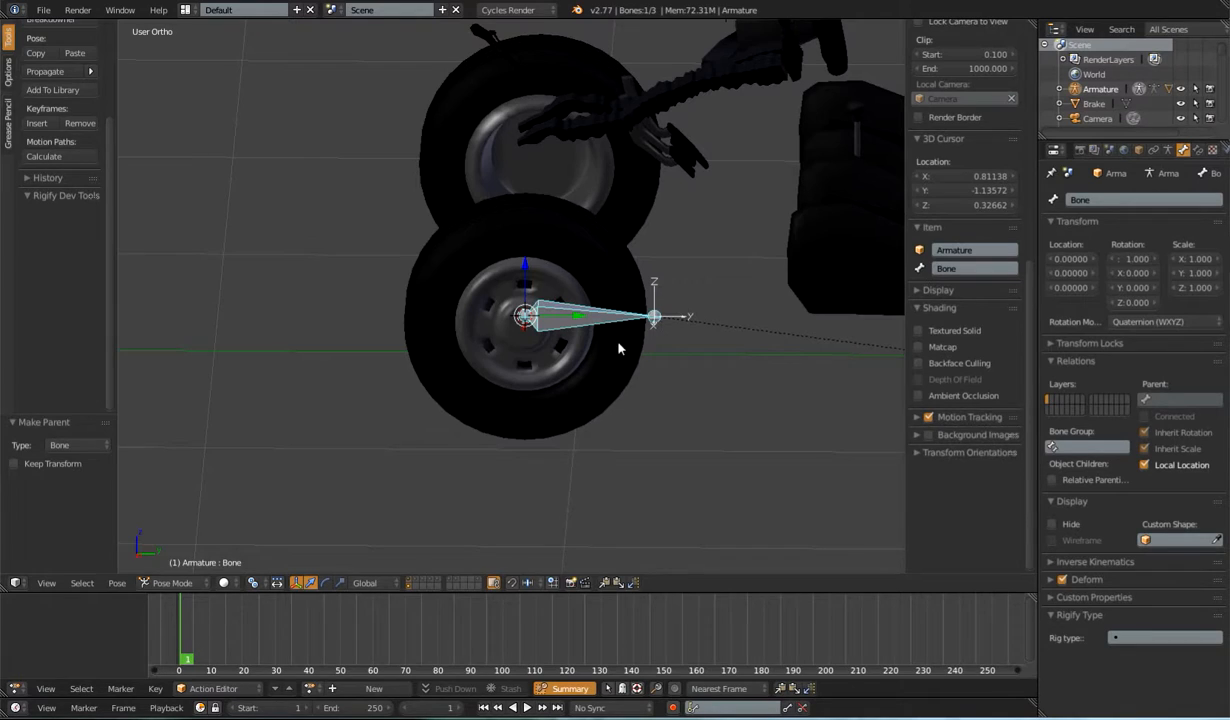
pyautogui.moveTo(618, 348); pyautogui.dragTo(650, 365, button='middle')
pyautogui.keyDown('shift'); pyautogui.moveTo(736, 352); pyautogui.dragTo(618, 406, button='middle'); pyautogui.keyUp('shift')
pyautogui.scroll(-3, 660, 406)
pyautogui.moveTo(1030, 313); pyautogui.dragTo(1045, 44)
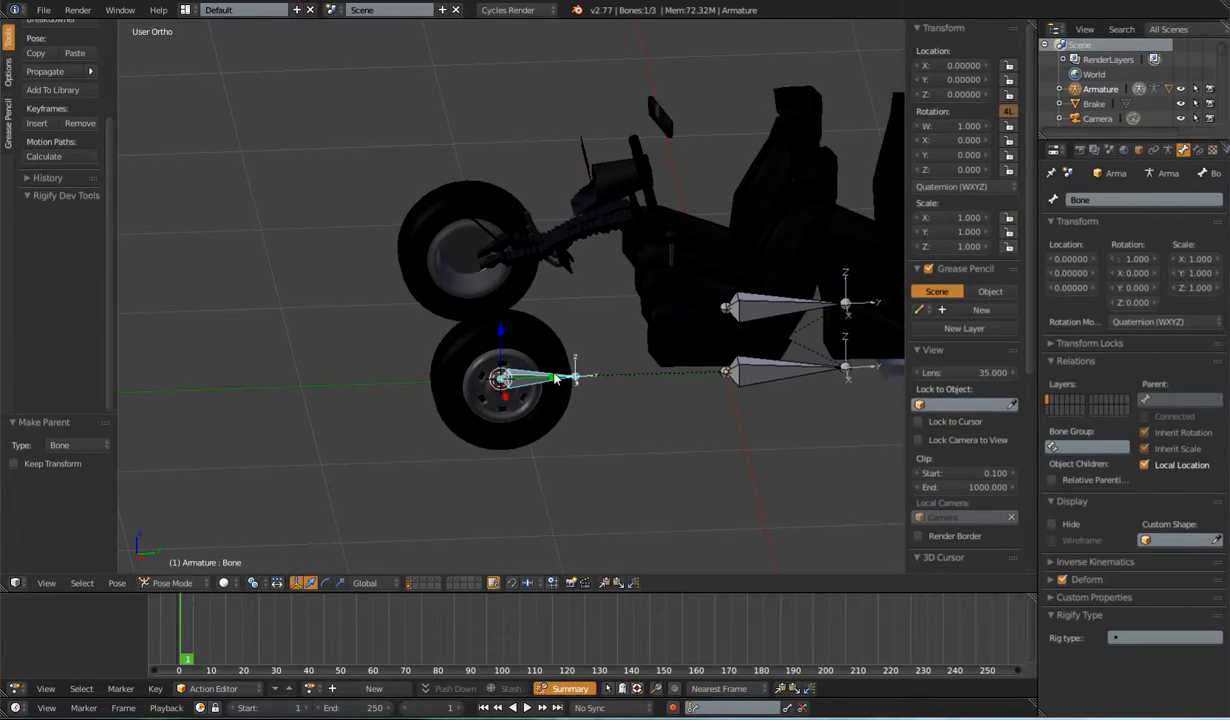
pyautogui.press('g')
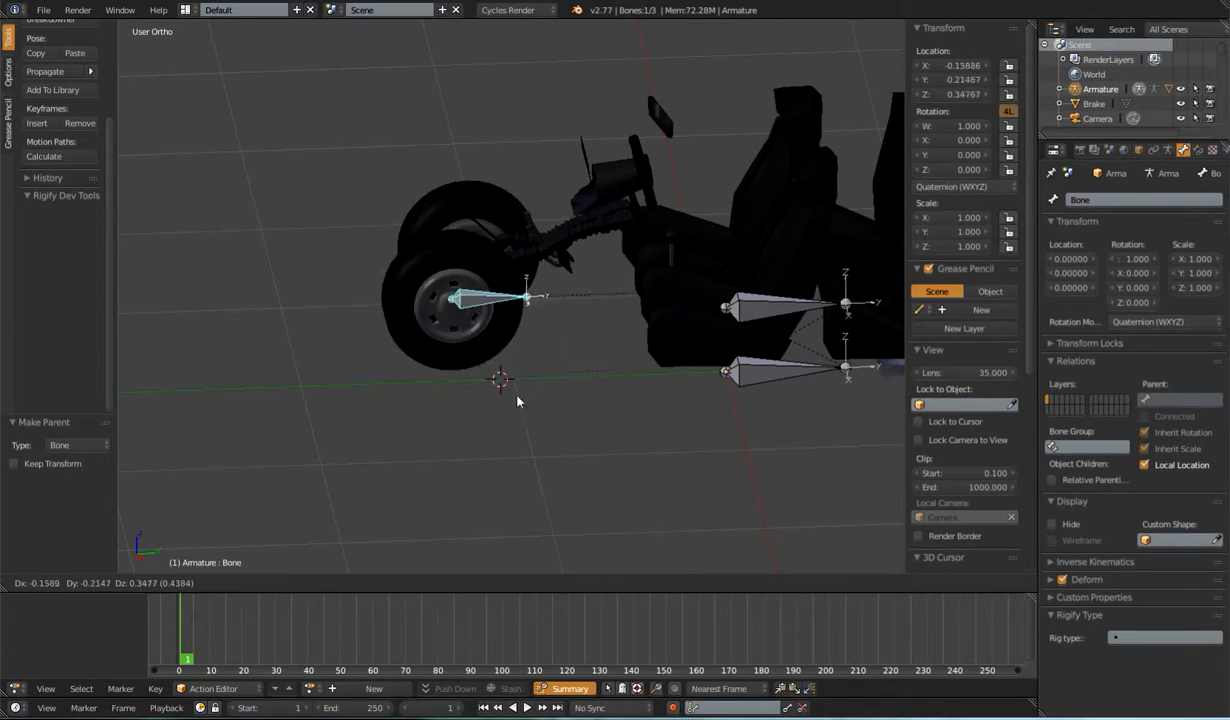
pyautogui.press('Escape')
# Step: Parent the front wheel bone to DEF-CarBody in Edit Mode with Keep Offset
pyautogui.press('Tab')
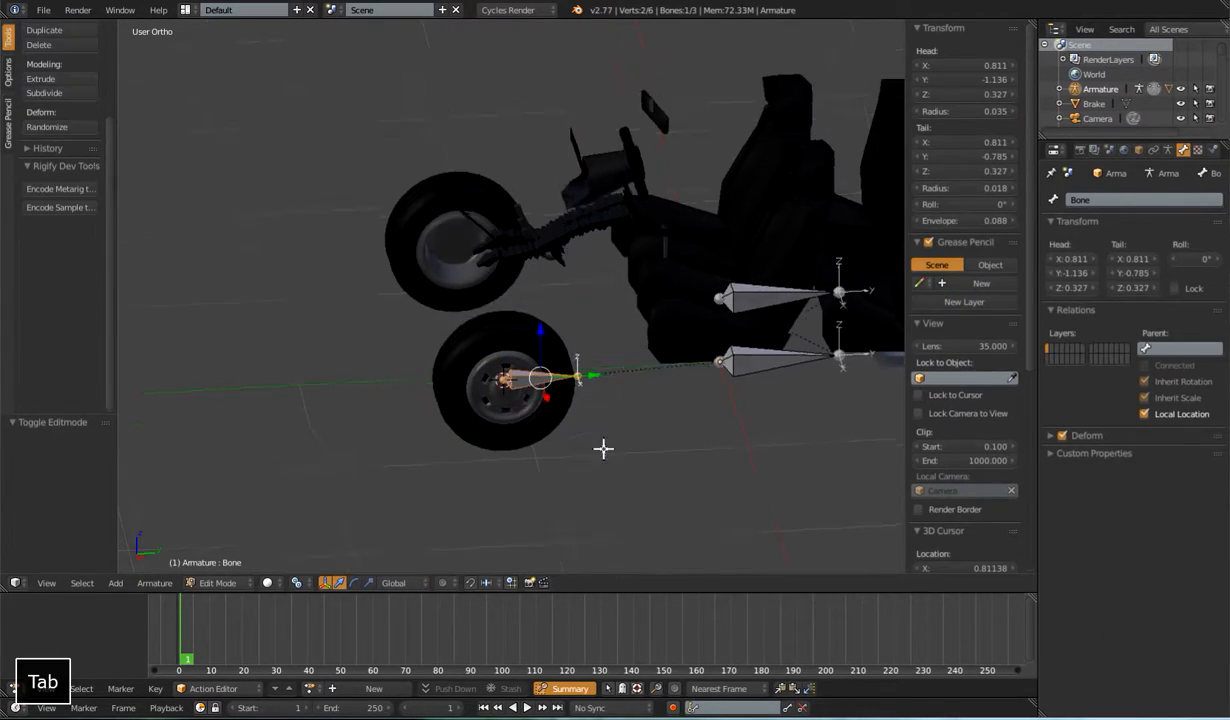
pyautogui.moveTo(601, 448); pyautogui.dragTo(560, 400, button='middle')
pyautogui.keyDown('shift'); pyautogui.rightClick(690, 198); pyautogui.keyUp('shift')
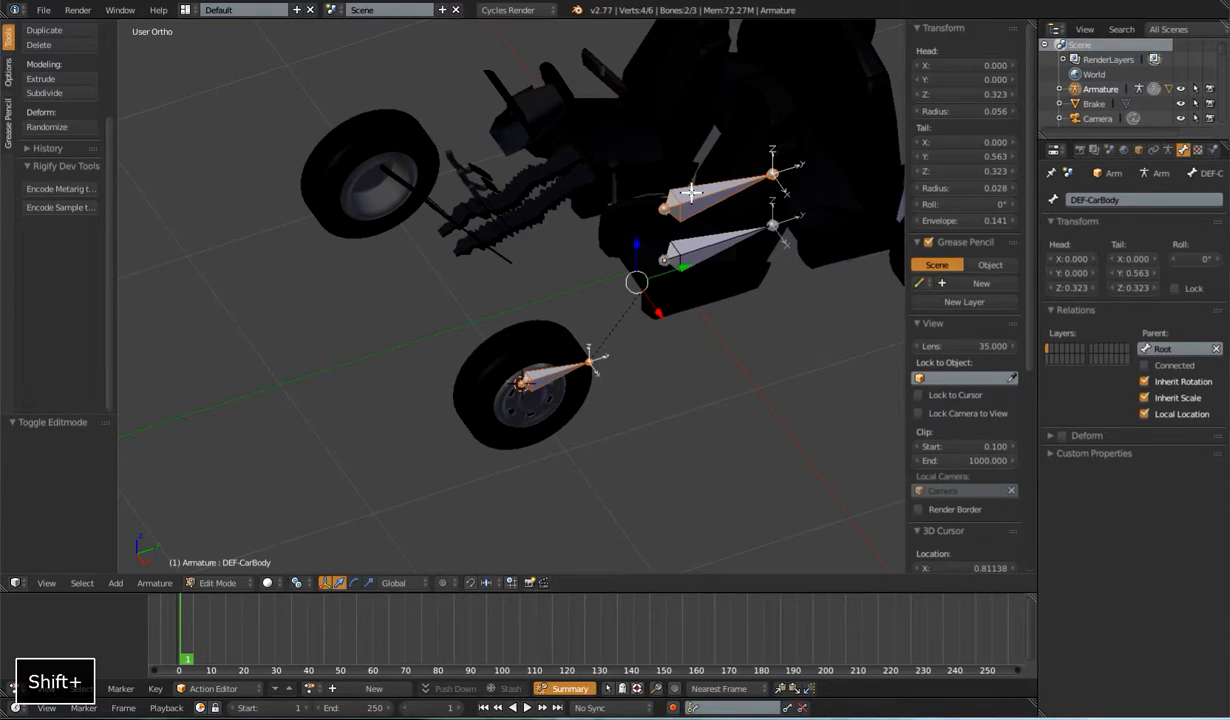
pyautogui.hotkey('ctrl', 'p')
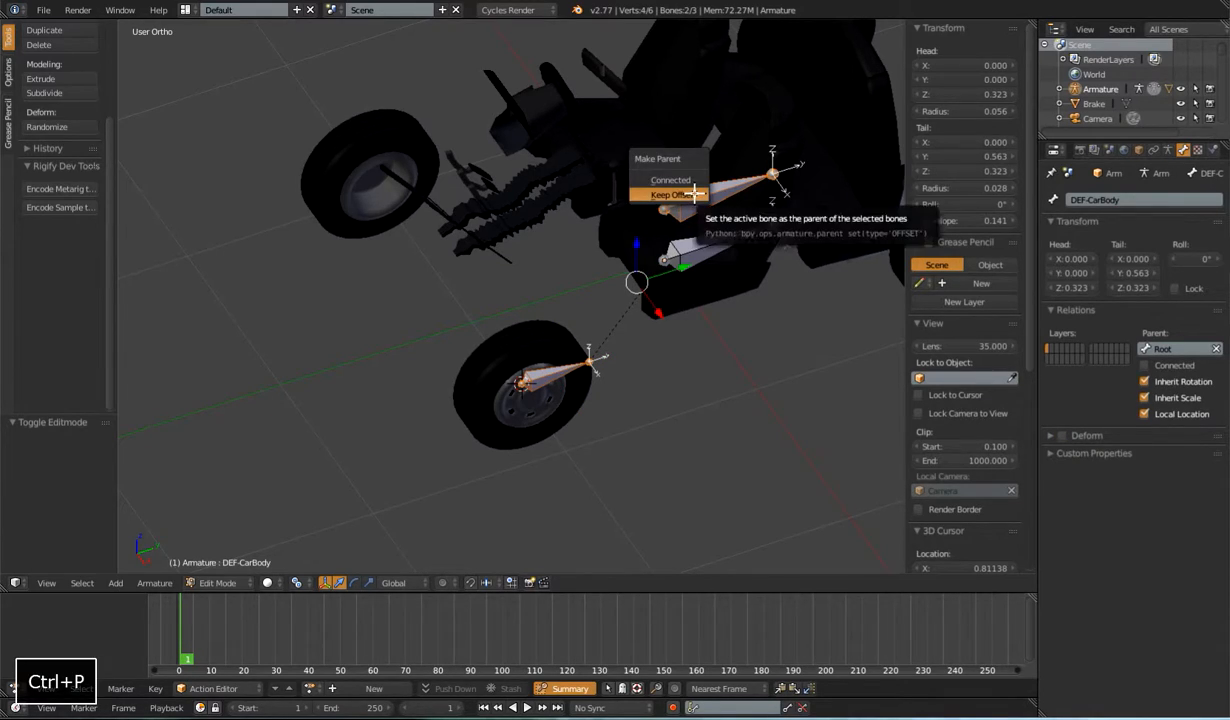
pyautogui.click(694, 193)
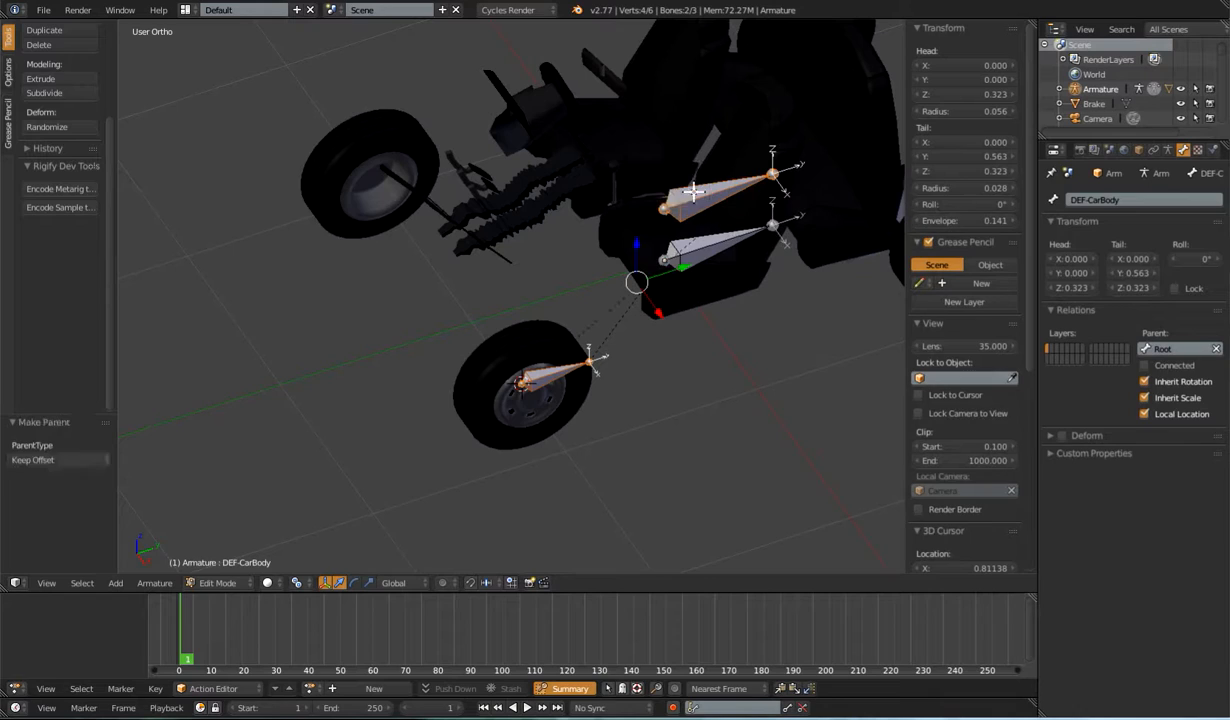
# Step: Test-move DEF-CarBody in Pose Mode to check that the front wheel bone follows, and cancel the move
pyautogui.press('Tab')
pyautogui.moveTo(605, 339); pyautogui.dragTo(547, 285, button='middle')
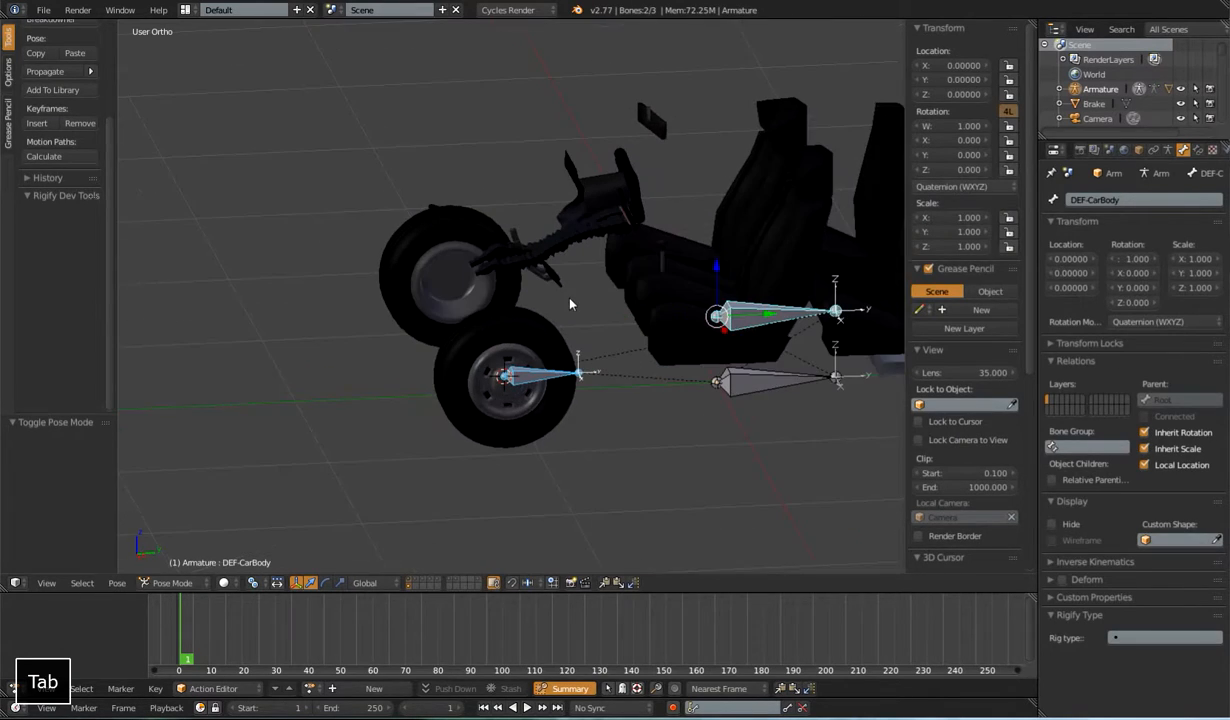
pyautogui.press('g')
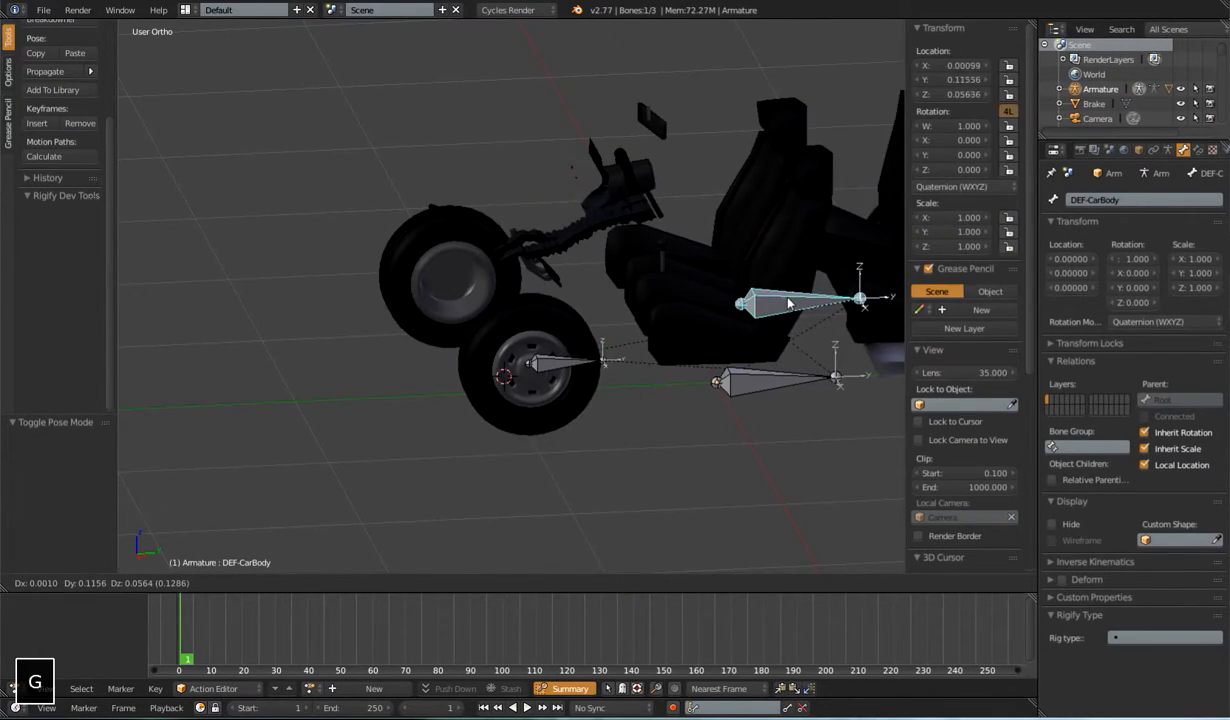
pyautogui.press('Escape')
pyautogui.press('Tab')
pyautogui.press('Tab')
# Step: Select the front wheel bone in Pose Mode and lock its X, Y and Z location
pyautogui.rightClick(541, 377)
pyautogui.moveTo(582, 436); pyautogui.dragTo(645, 450, button='middle')
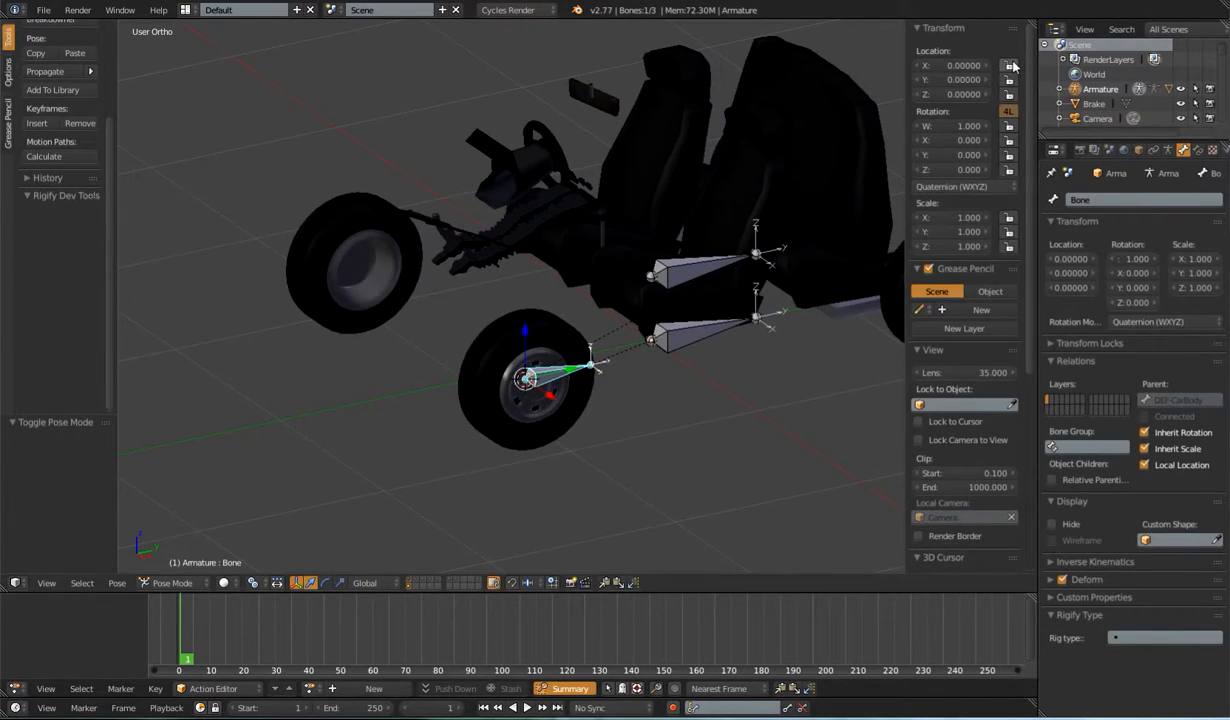
pyautogui.moveTo(1010, 65); pyautogui.dragTo(1010, 94)
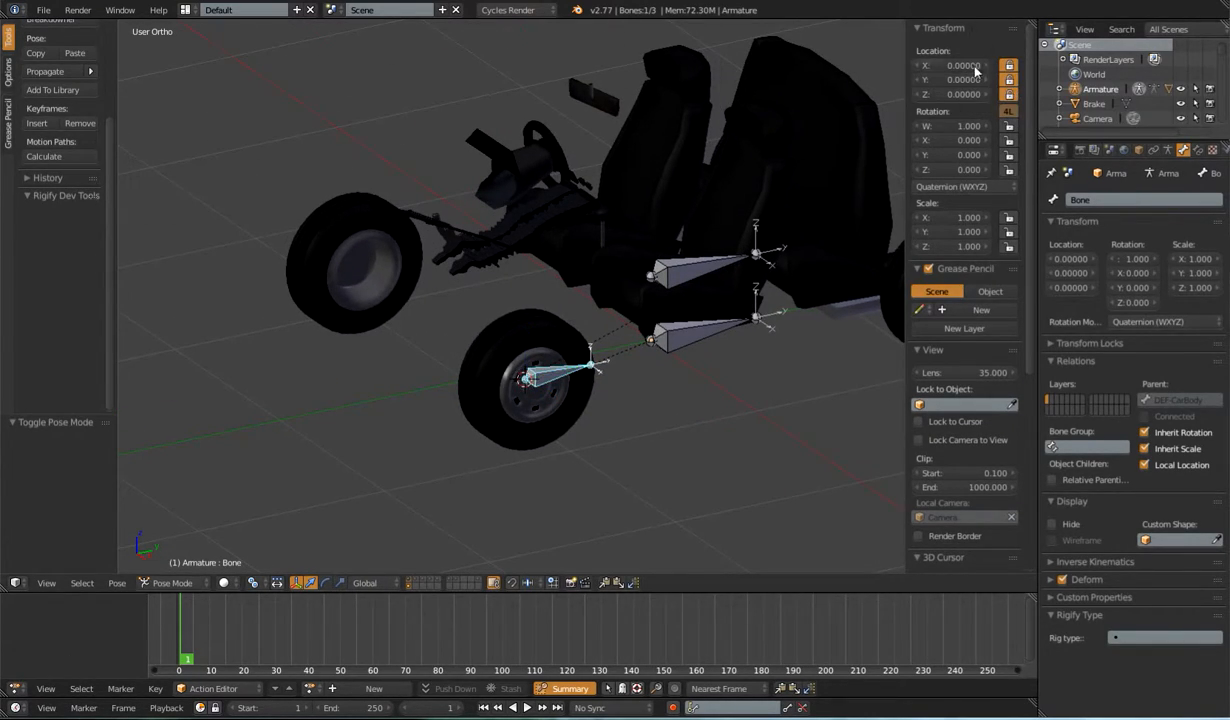
# Step: Set the front wheel bone's rotation mode to XYZ Euler and lock its Y and Z rotation and all scale axes
pyautogui.moveTo(615, 413); pyautogui.dragTo(645, 398, button='middle')
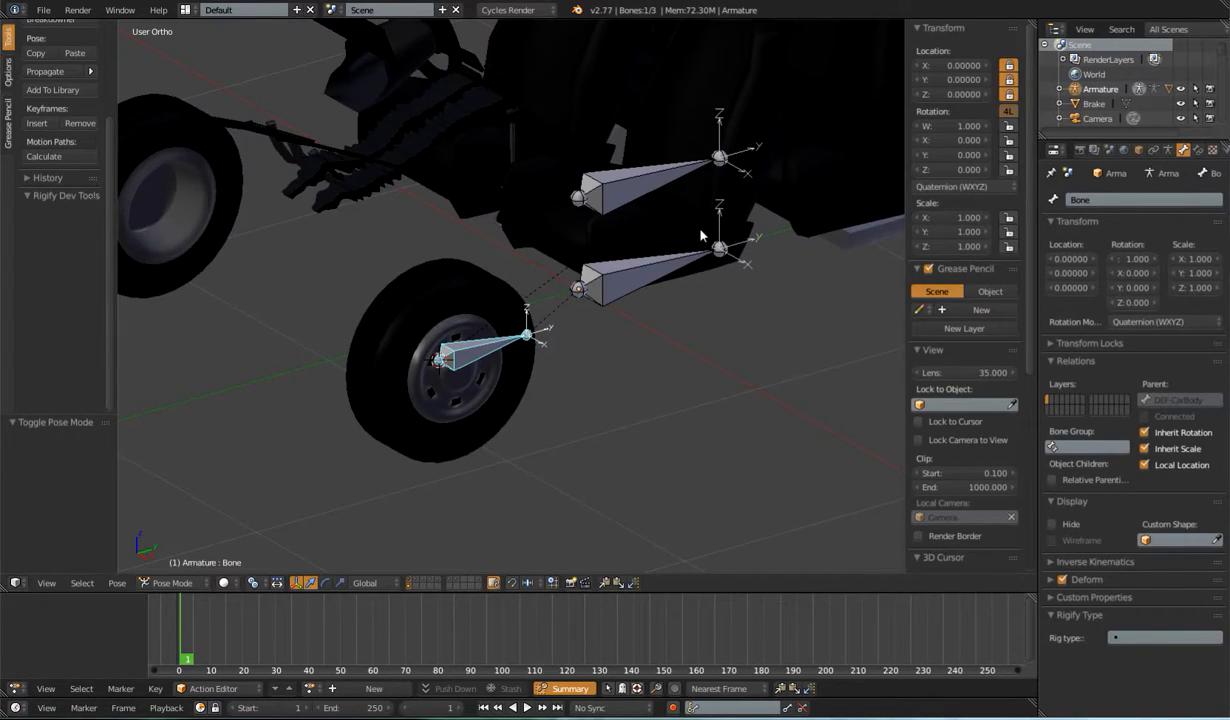
pyautogui.click(957, 187)
pyautogui.click(948, 188)
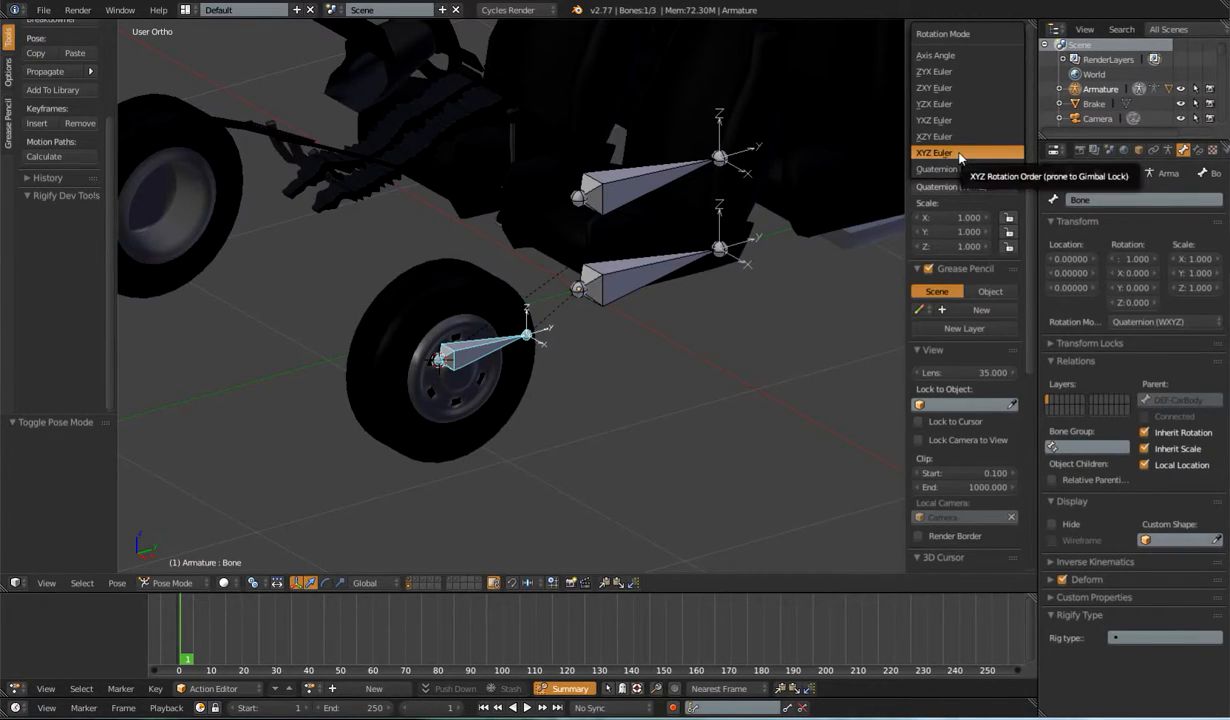
pyautogui.click(959, 153)
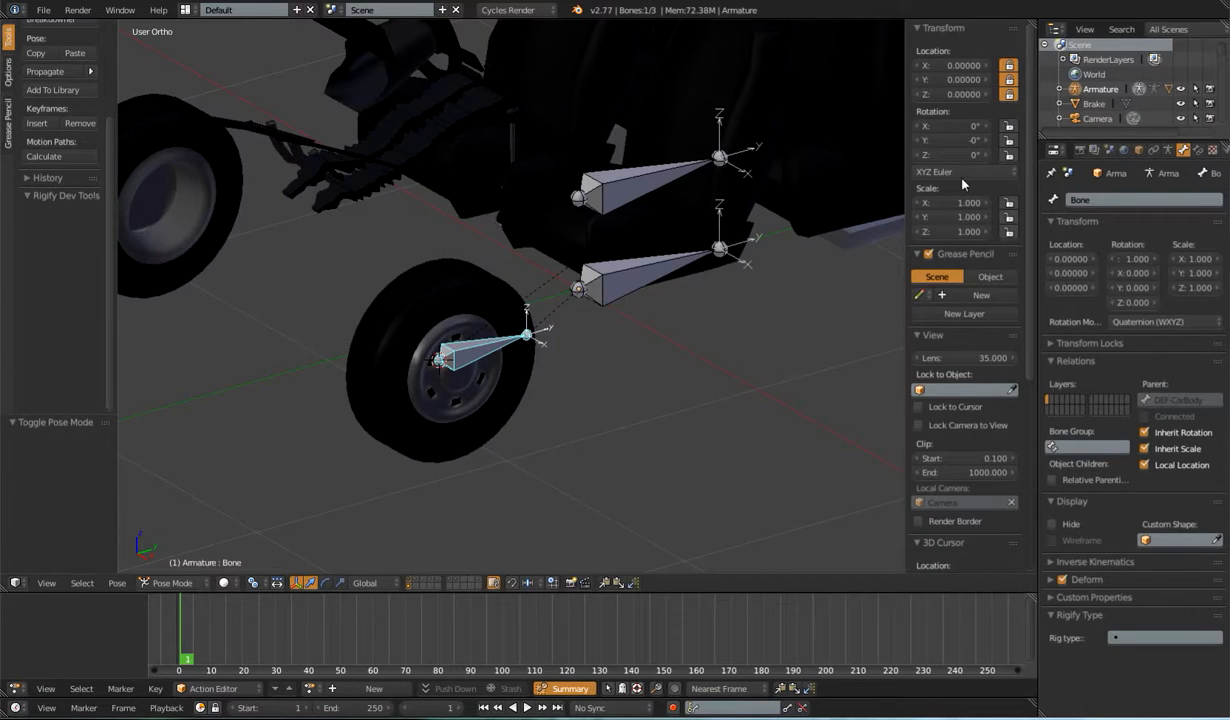
pyautogui.moveTo(627, 393); pyautogui.dragTo(659, 402, button='middle')
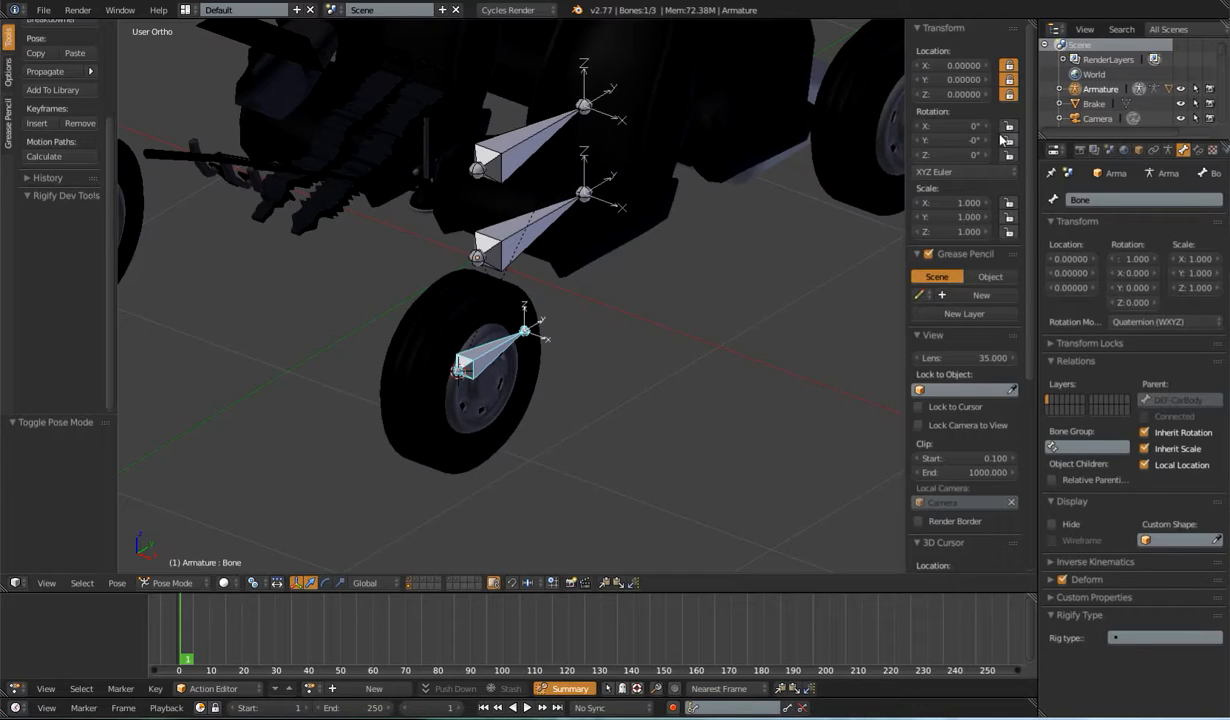
pyautogui.moveTo(1012, 142)
pyautogui.mouseDown()
pyautogui.moveTo(1010, 228)
pyautogui.moveTo(1016, 162)
pyautogui.mouseUp()
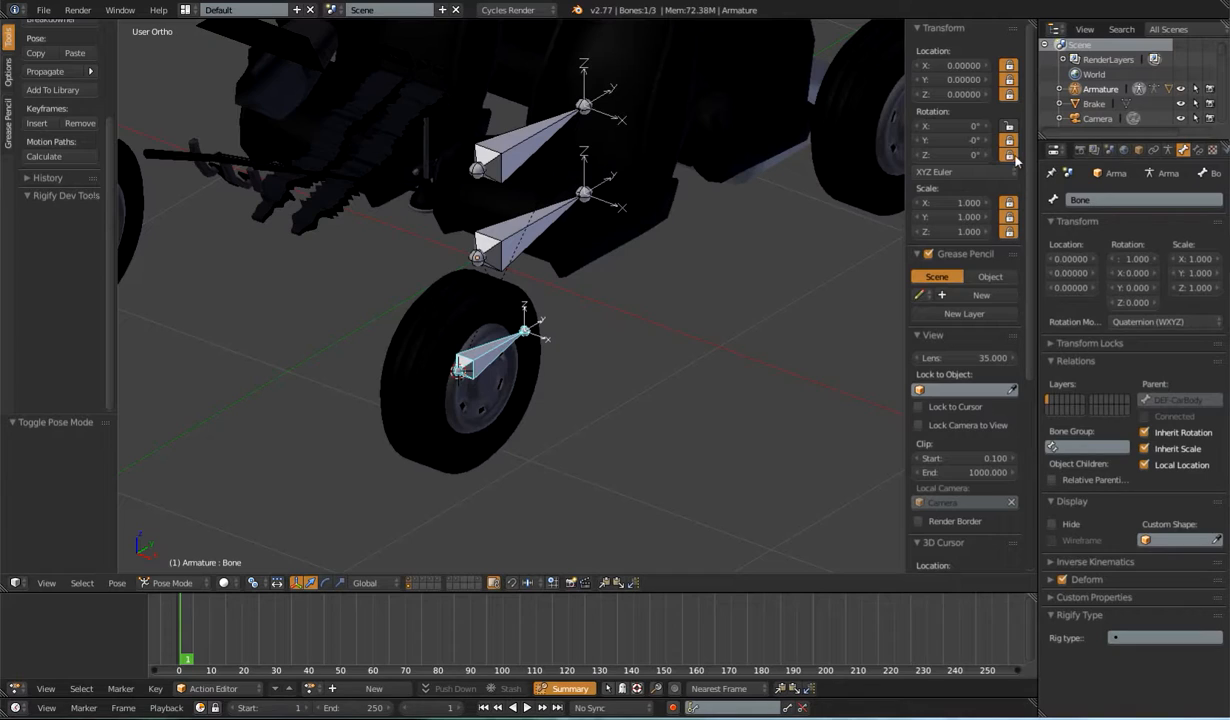
# Step: Test-rotate the front wheel bone freely to check that it spins only around X, and cancel the rotation
pyautogui.moveTo(552, 404); pyautogui.dragTo(486, 457, button='middle')
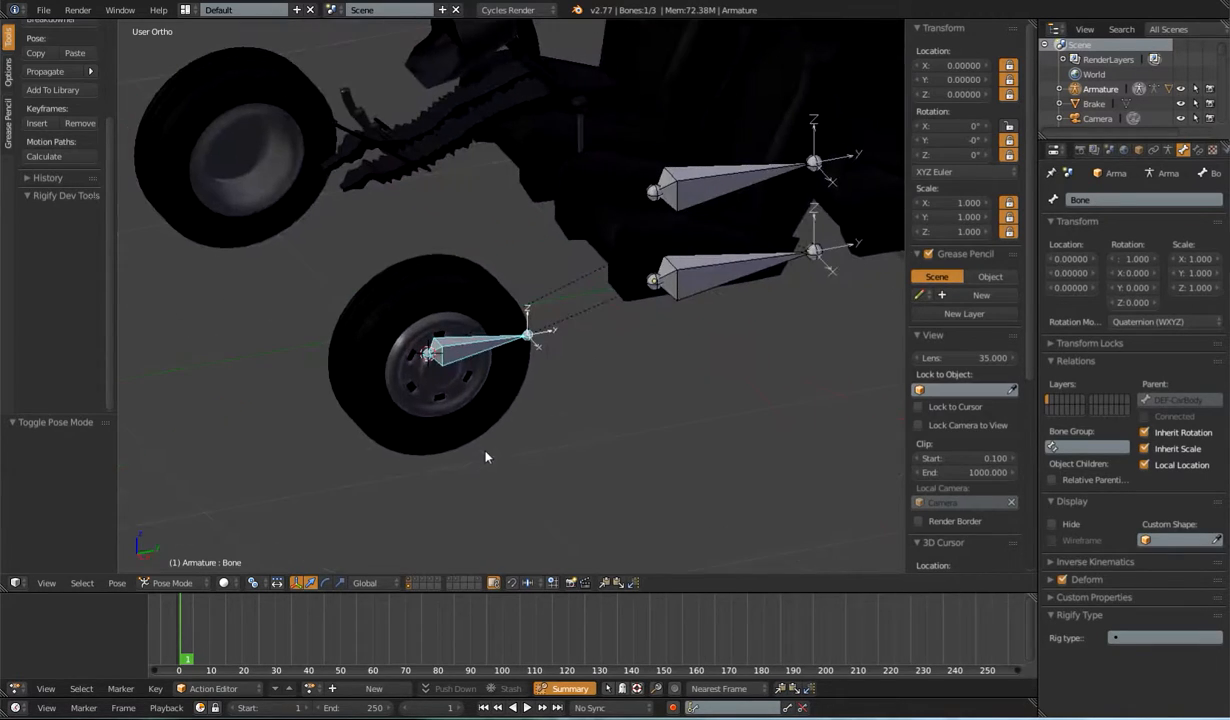
pyautogui.press('r')
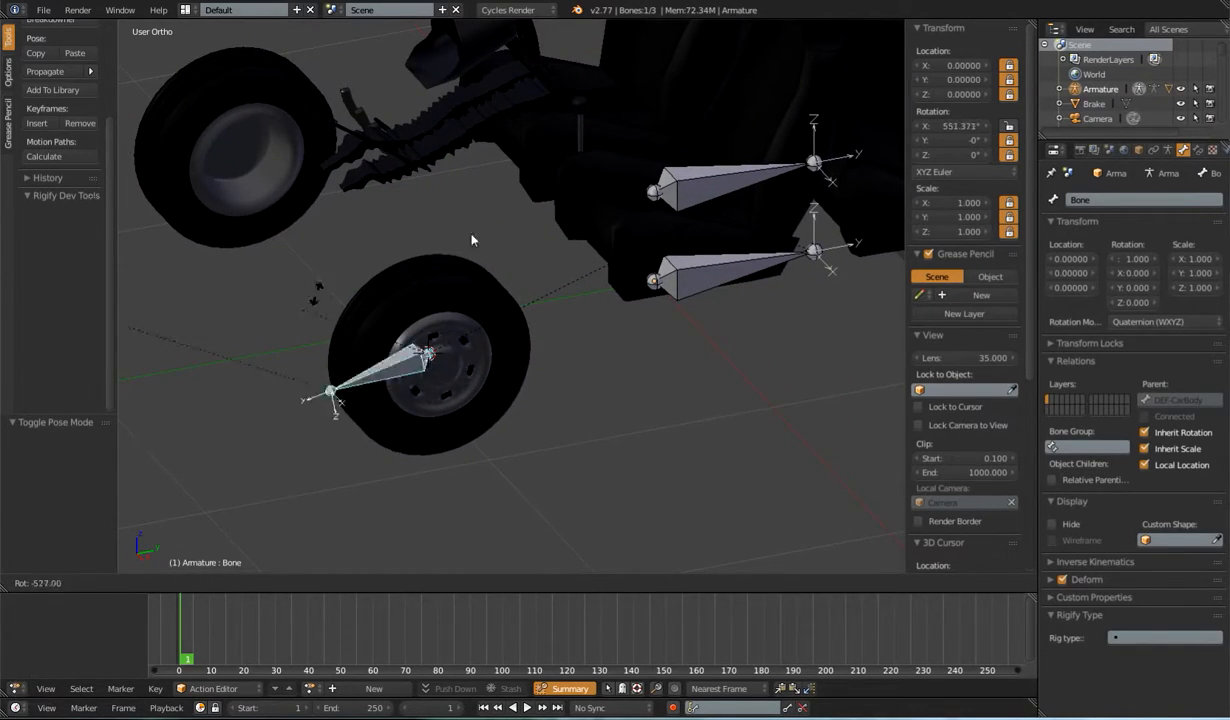
pyautogui.rightClick(531, 408)
# Step: Try rotating the front wheel bone about global Z with its Z rotation unlocked, and restore its rest rotation
pyautogui.moveTo(506, 405); pyautogui.dragTo(521, 366, button='middle')
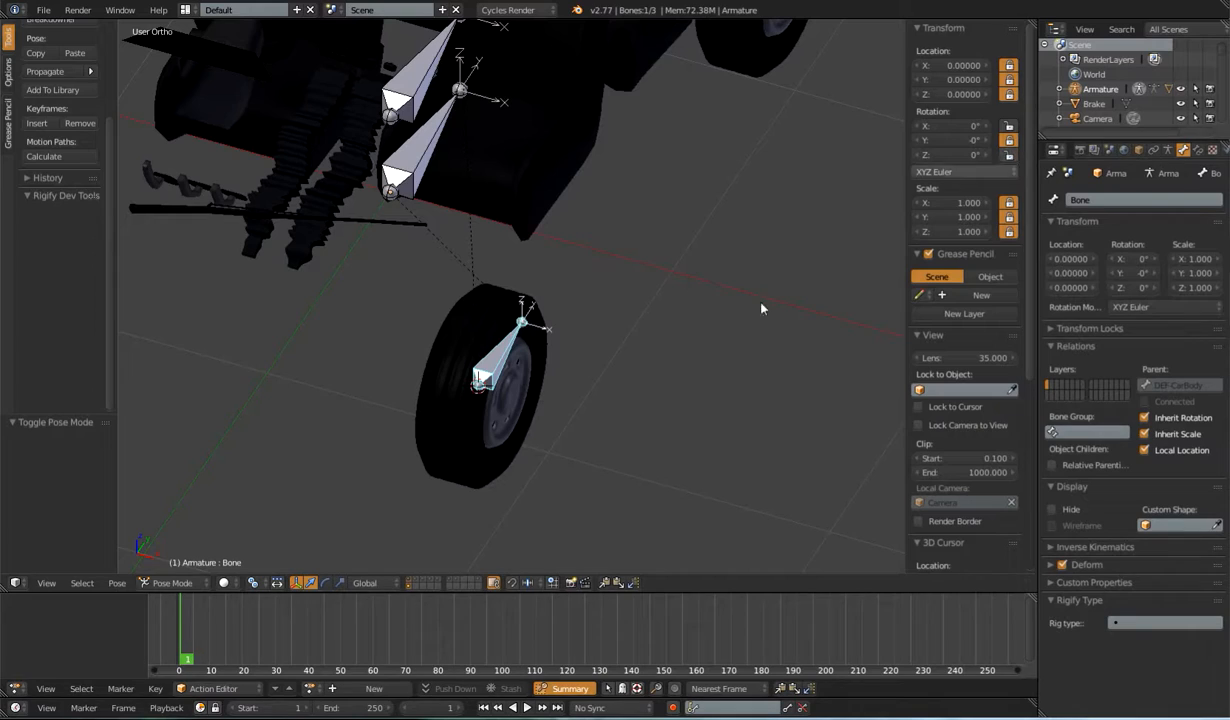
pyautogui.press('r')
pyautogui.press('z')
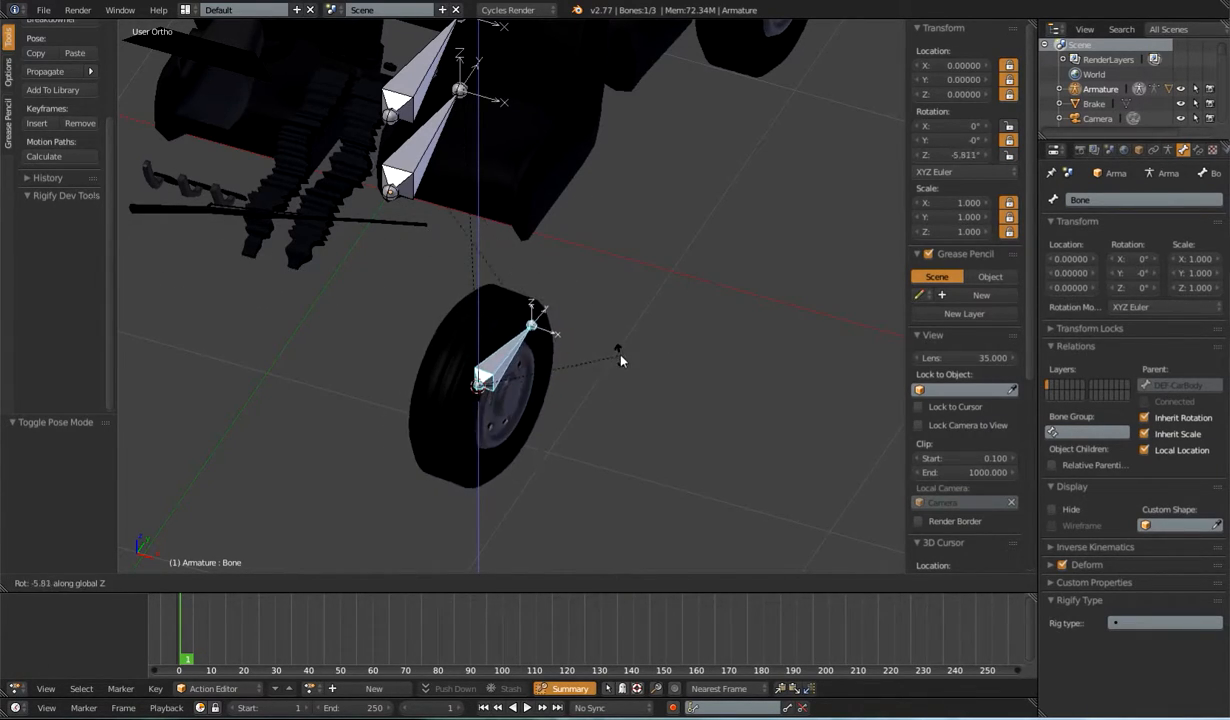
pyautogui.click(623, 355)
pyautogui.moveTo(655, 293); pyautogui.dragTo(585, 324, button='middle')
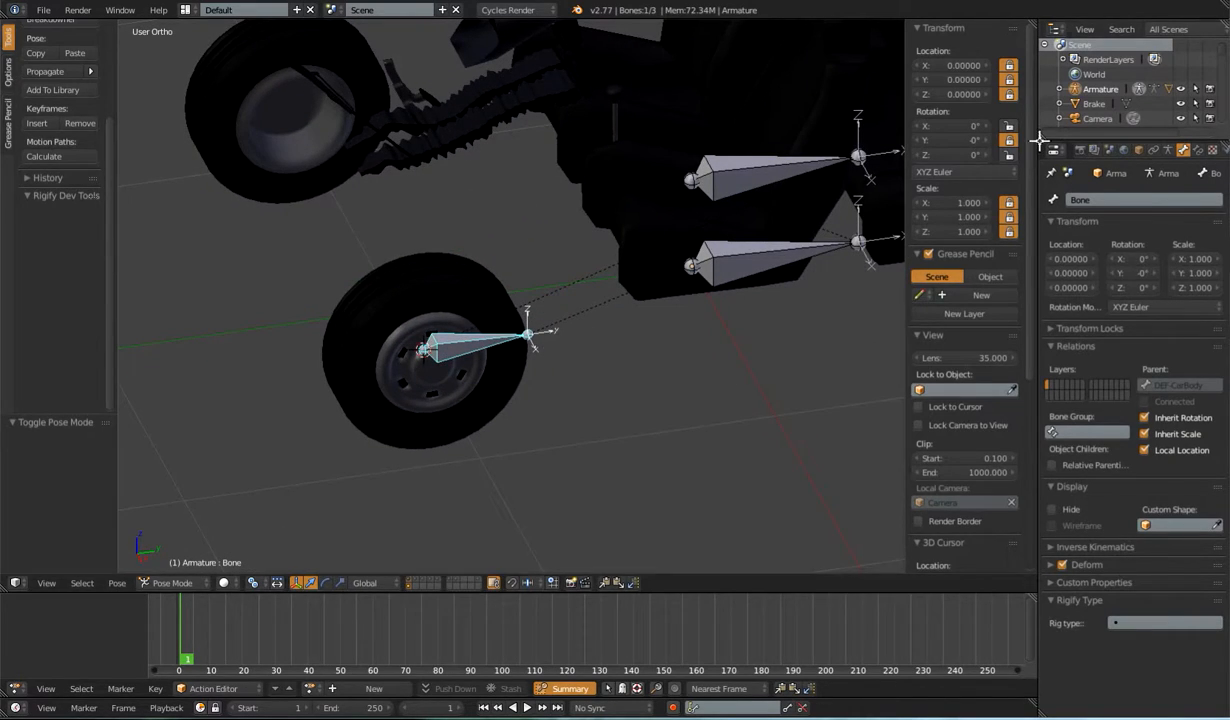
# Step: Check the wheel's rolling motion again with Y and Z rotation locked, cancelling the test rotation
pyautogui.moveTo(685, 316); pyautogui.dragTo(560, 400, button='middle')
pyautogui.press('r')
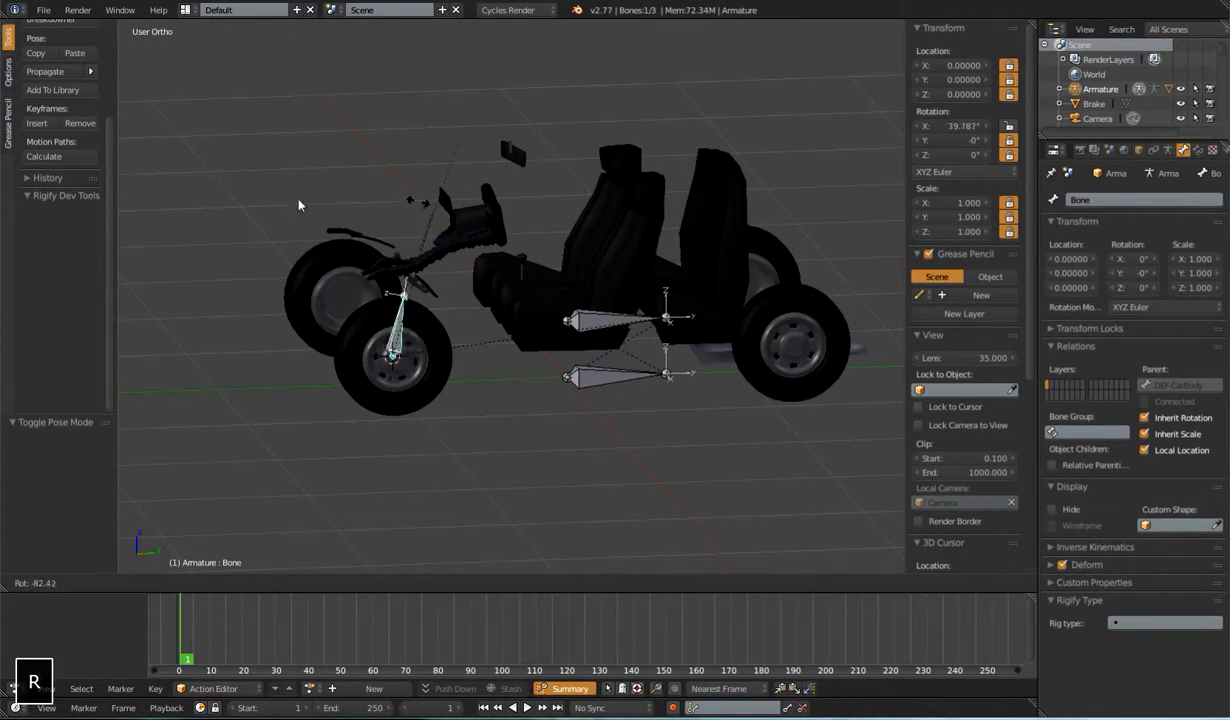
pyautogui.press('Escape')
# Step: Select the edge loop around the outer rim of RearWheel.L in Edit Mode and add the matching loop on its inner side
pyautogui.moveTo(487, 232); pyautogui.dragTo(710, 298, button='middle')
pyautogui.rightClick(762, 322)
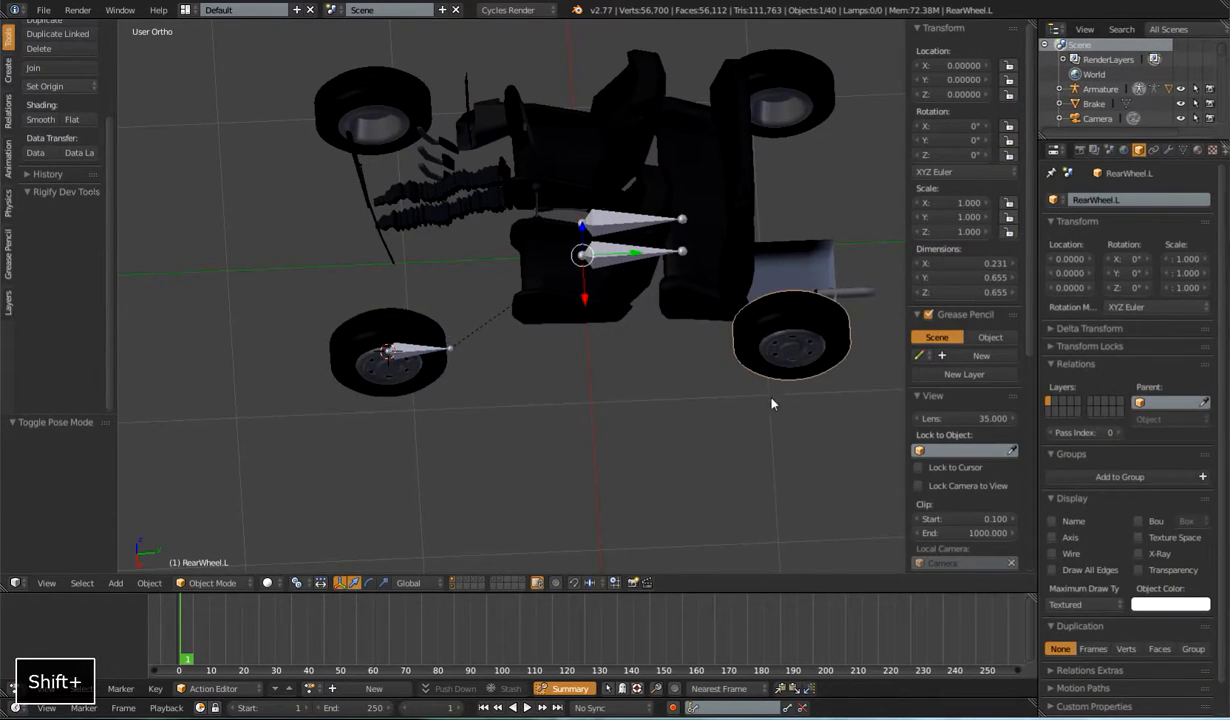
pyautogui.keyDown('shift'); pyautogui.moveTo(772, 401); pyautogui.dragTo(577, 320, button='middle'); pyautogui.keyUp('shift')
pyautogui.scroll(3, 540, 252)
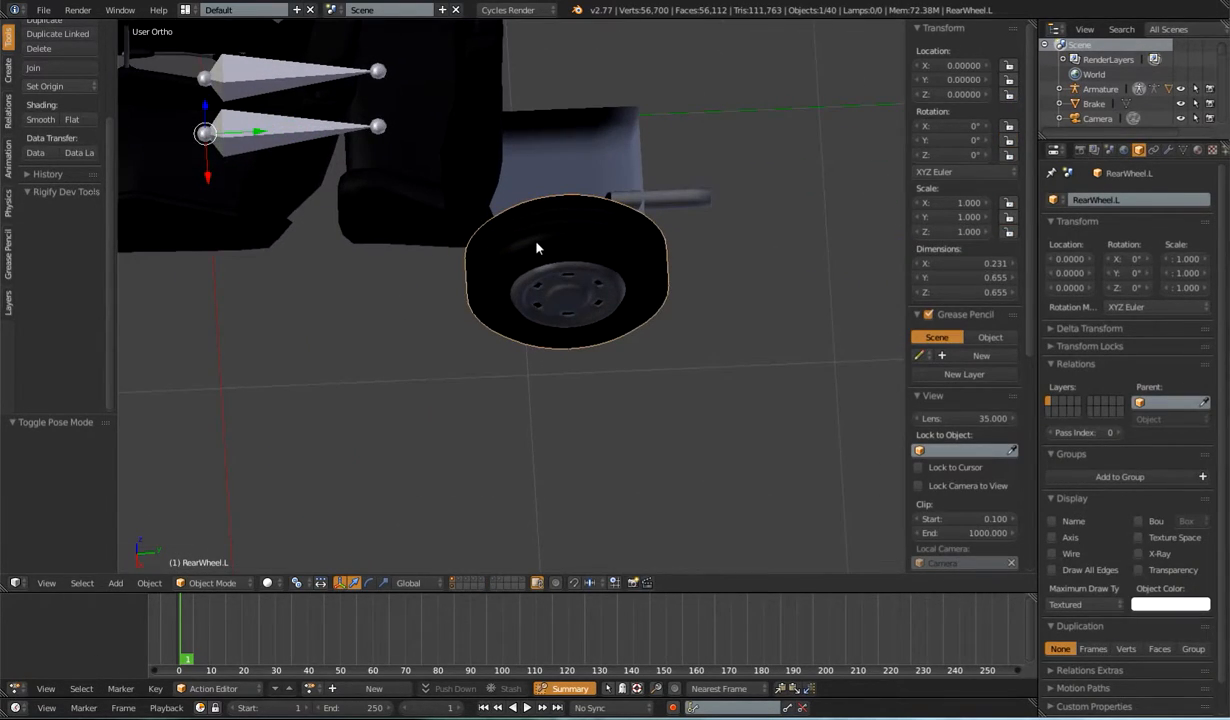
pyautogui.press('Tab')
pyautogui.moveTo(610, 338); pyautogui.dragTo(643, 318, button='middle')
pyautogui.scroll(2, 571, 294)
pyautogui.scroll(2, 555, 275)
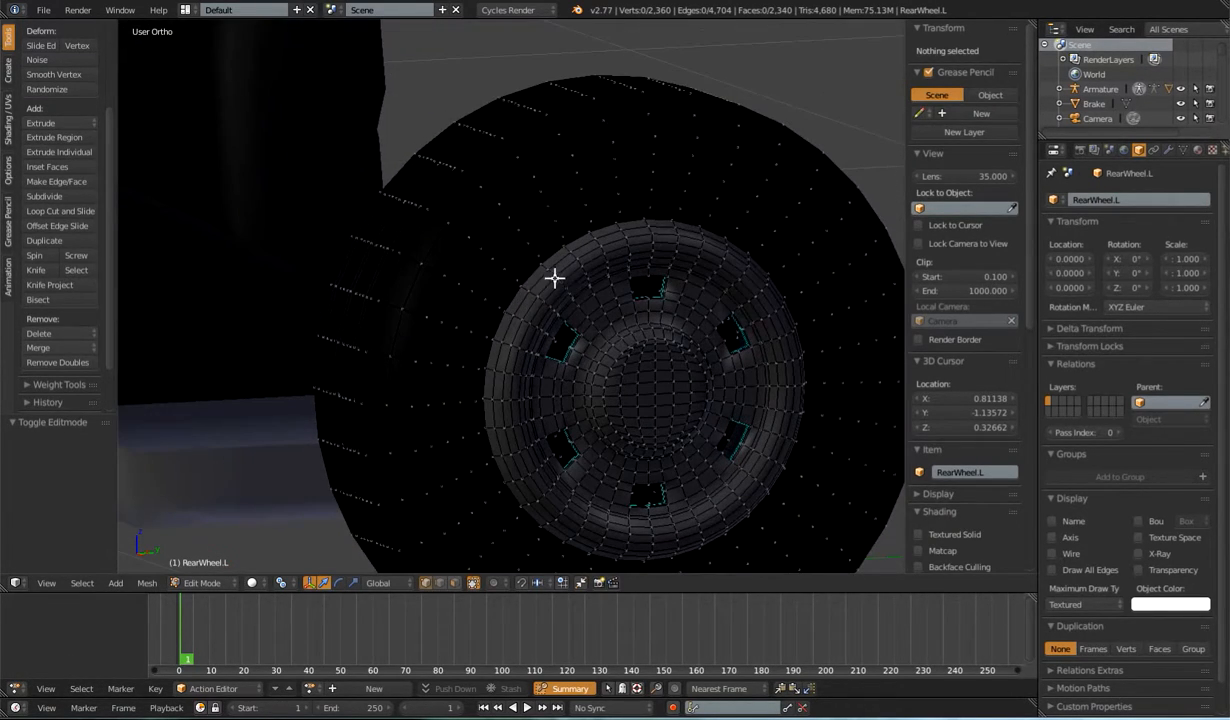
pyautogui.keyDown('alt'); pyautogui.rightClick(531, 276); pyautogui.keyUp('alt')
pyautogui.moveTo(736, 305); pyautogui.dragTo(481, 345, button='middle')
pyautogui.keyDown('alt'); pyautogui.keyDown('shift'); pyautogui.rightClick(452, 311); pyautogui.keyUp('shift'); pyautogui.keyUp('alt')
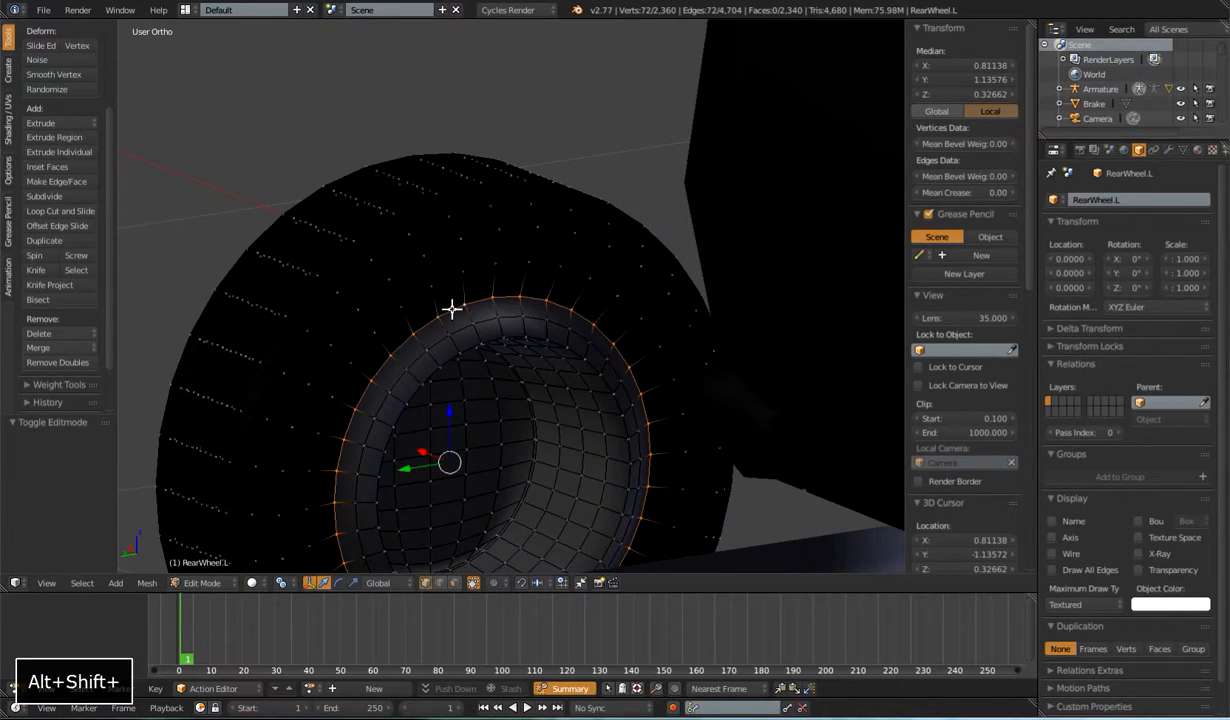
# Step: Snap the 3D cursor to the selected rim loops at the centre of RearWheel.L and leave Edit Mode
pyautogui.scroll(-4, 448, 401)
pyautogui.hotkey('shift', 's')
pyautogui.click(447, 400)
pyautogui.scroll(-4, 420, 399)
pyautogui.moveTo(420, 399); pyautogui.dragTo(355, 378, button='middle')
pyautogui.press('Tab')
# Step: Duplicate the front left wheel bone in place and snap the copy to the 3D cursor at the centre of RearWheel.L
pyautogui.rightClick(345, 366)
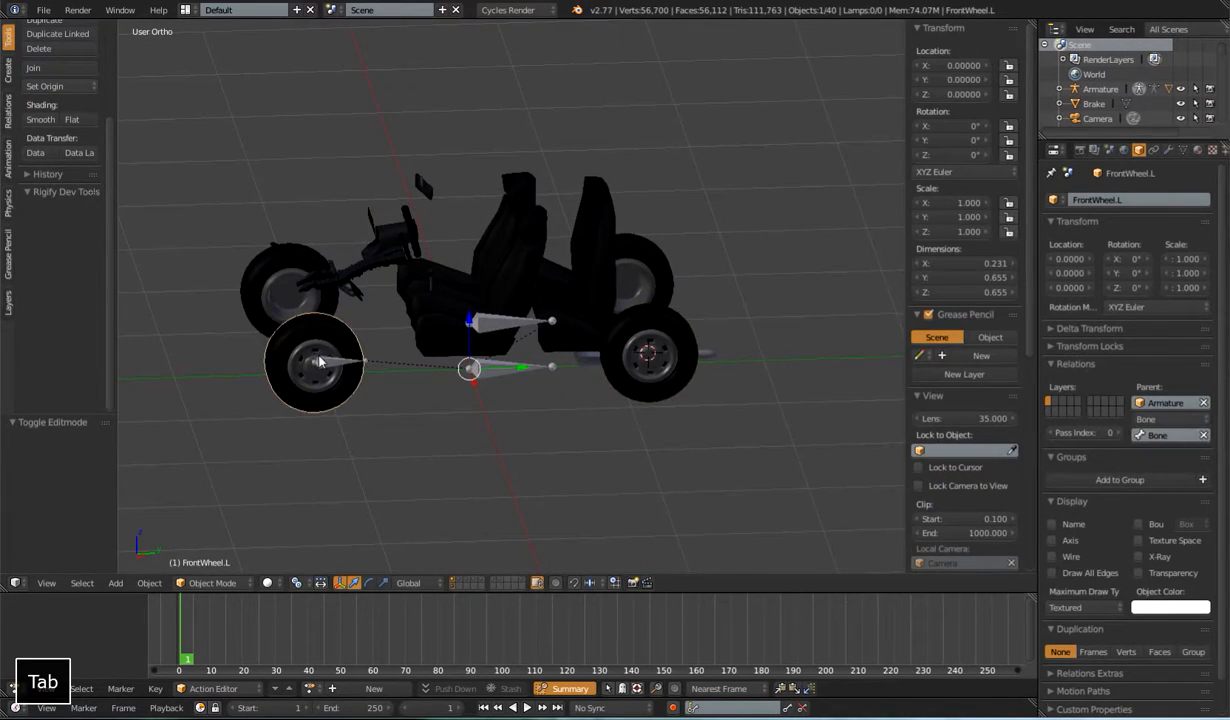
pyautogui.press('Tab')
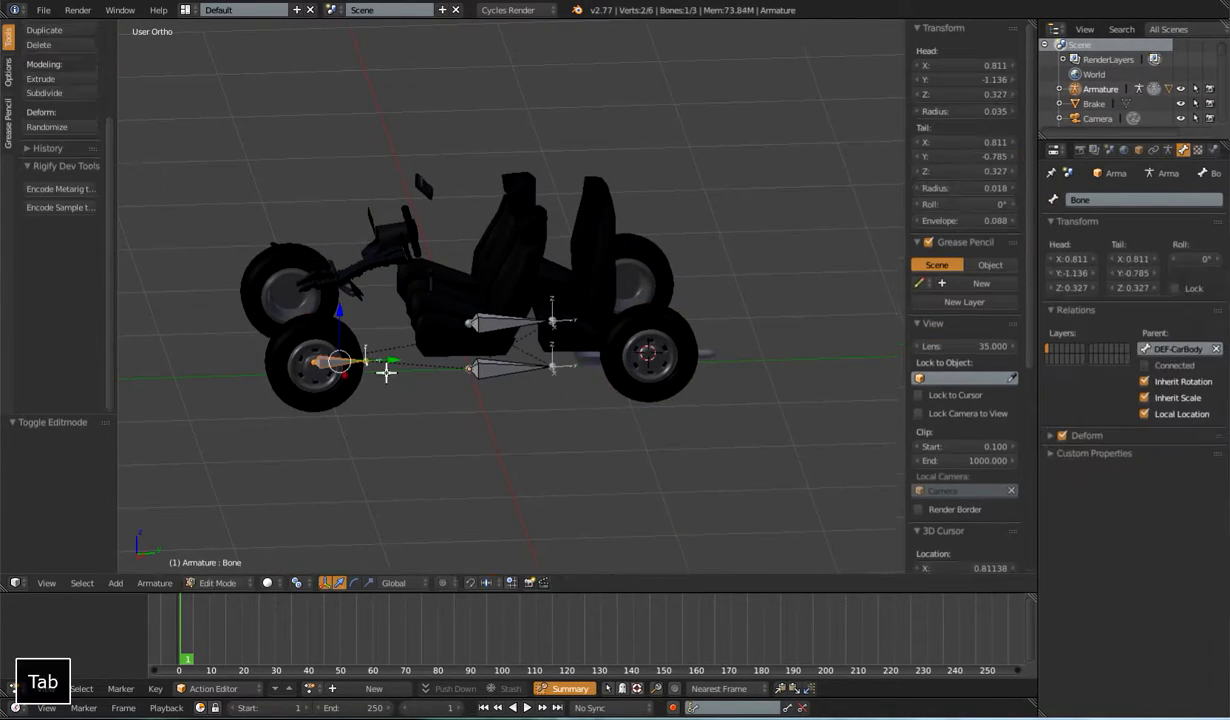
pyautogui.hotkey('shift', 'd')
pyautogui.rightClick(435, 391)
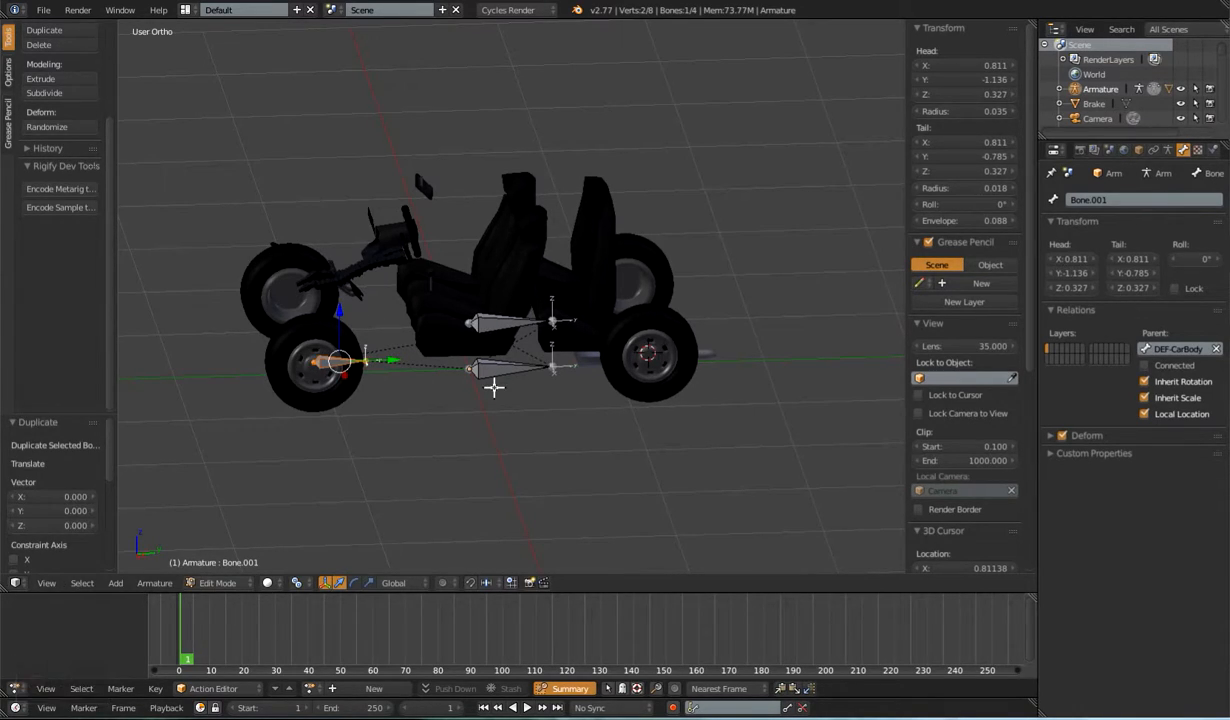
pyautogui.hotkey('shift', 's')
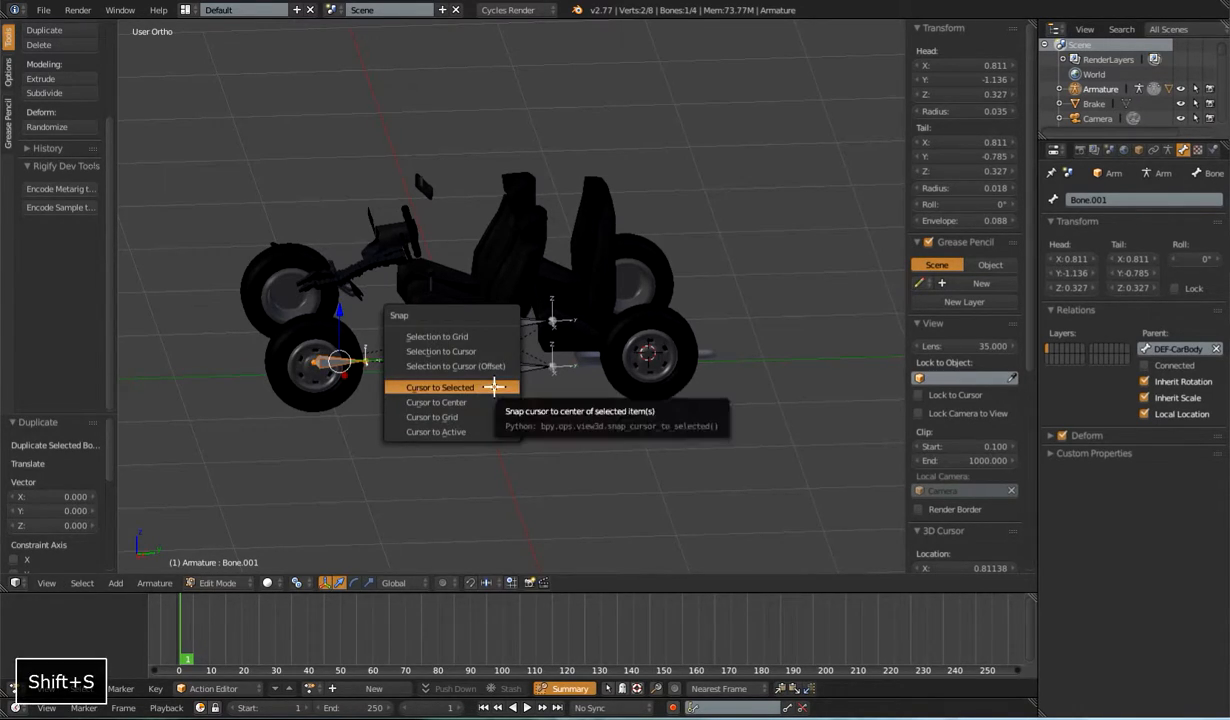
pyautogui.click(465, 351)
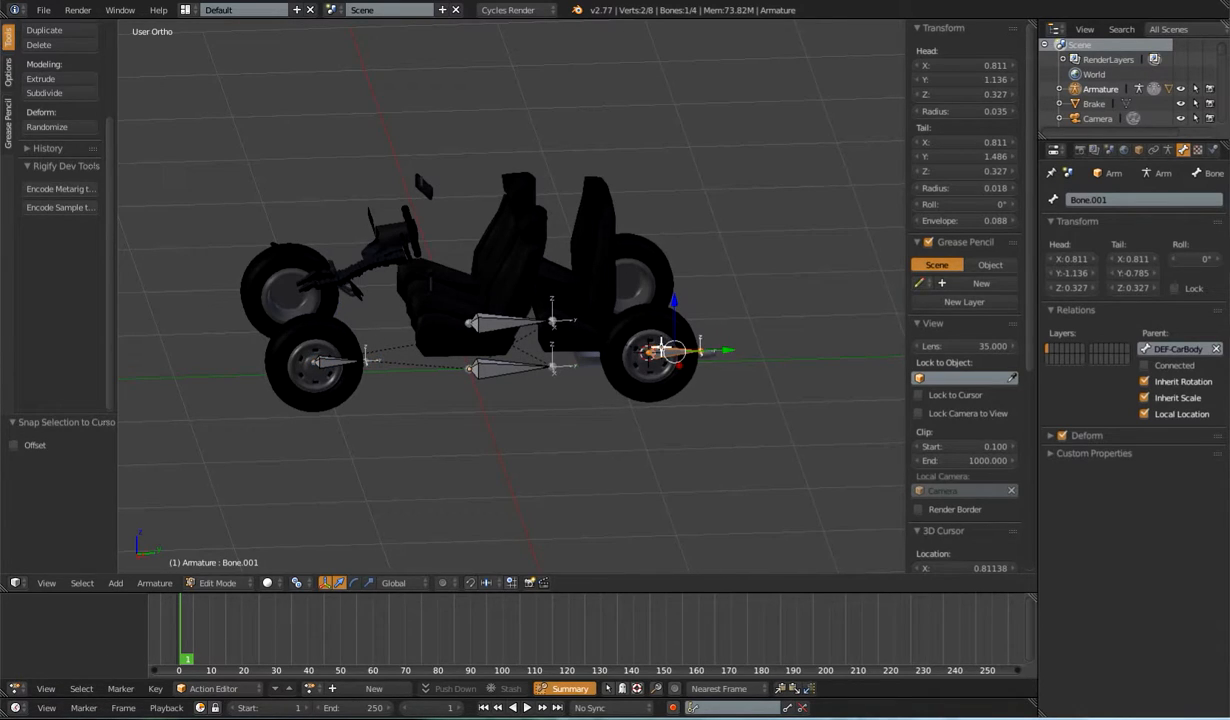
pyautogui.hotkey('ctrl', 'Tab')
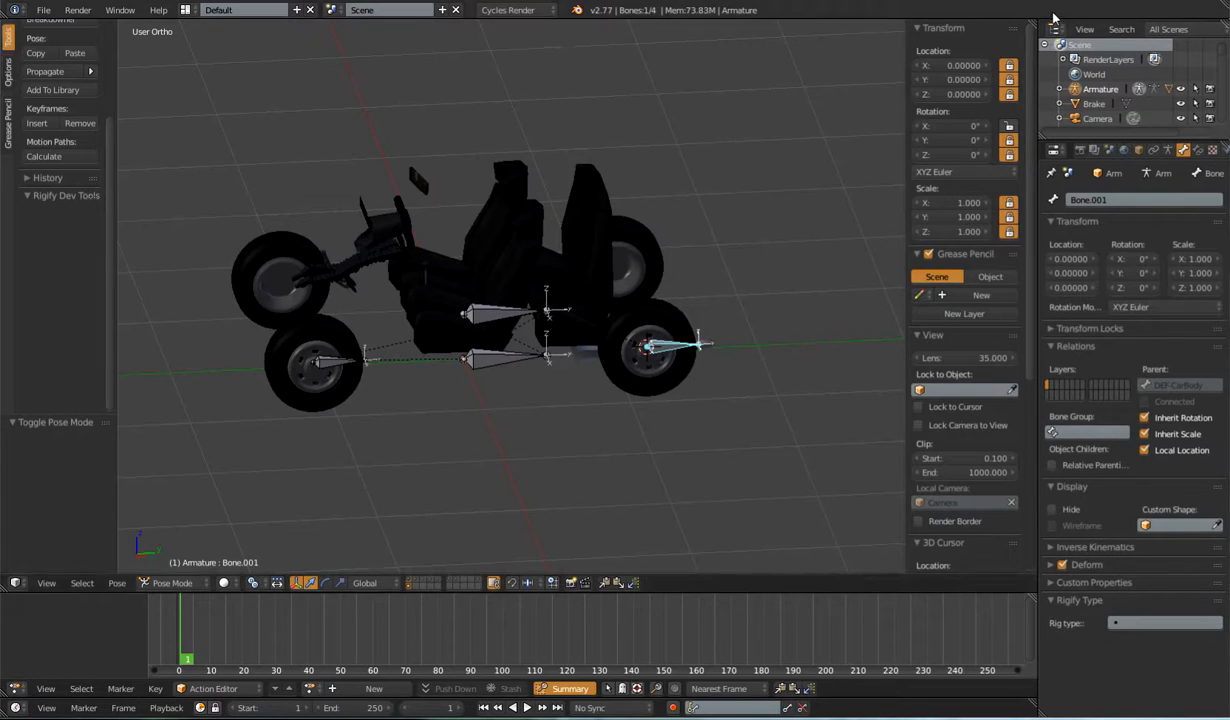
pyautogui.press('Tab')
# Step: Leave the armature's Edit Mode, select SeatLower.L, and switch the viewport to wireframe shading
pyautogui.moveTo(529, 437); pyautogui.dragTo(745, 243, button='middle')
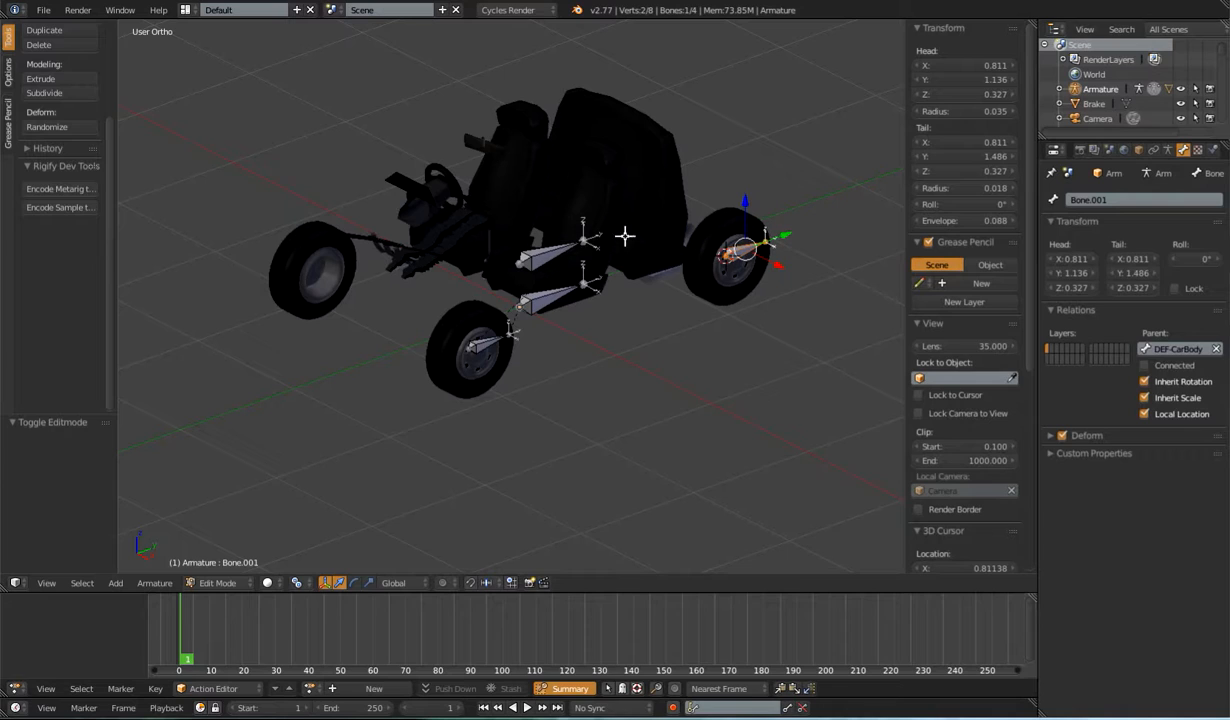
pyautogui.moveTo(550, 250); pyautogui.dragTo(615, 310, button='middle')
pyautogui.scroll(4, 602, 287)
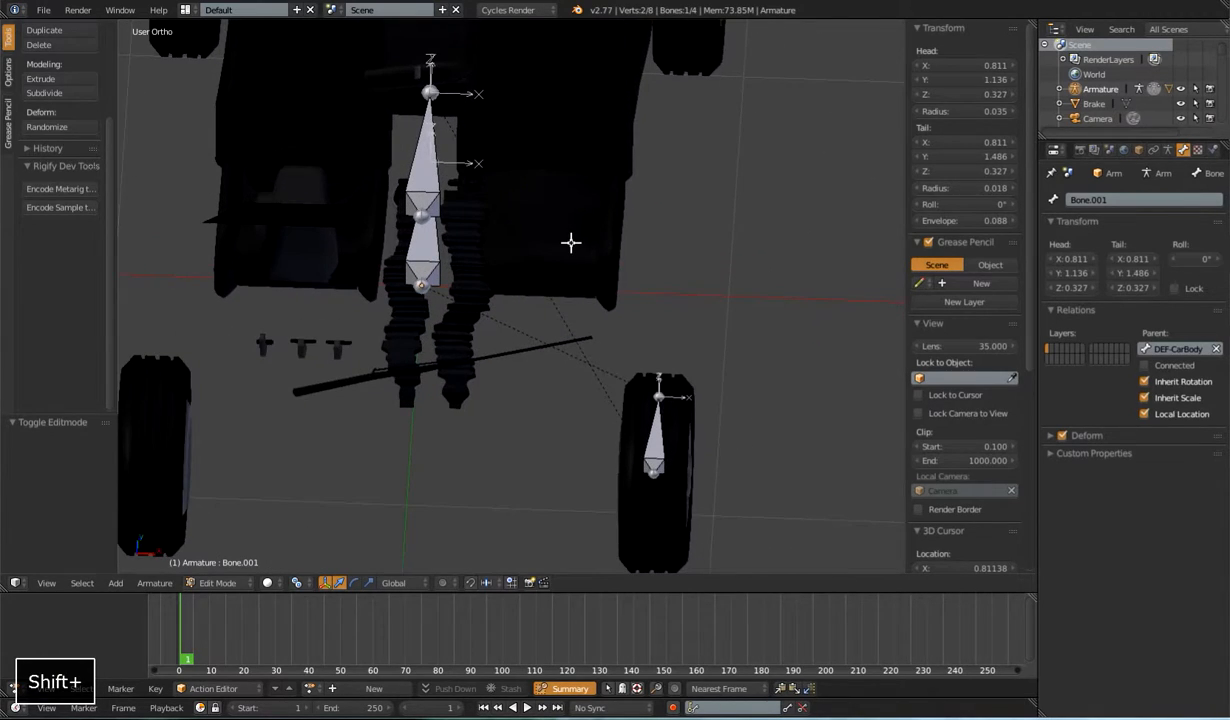
pyautogui.press('Tab')
pyautogui.rightClick(586, 250)
pyautogui.scroll(-3, 586, 255)
pyautogui.moveTo(725, 277); pyautogui.dragTo(760, 337, button='middle')
pyautogui.press('z')
pyautogui.scroll(5, 645, 266)
# Step: Select a single vertex near the front end of SeatLower.L in Edit Mode and snap the 3D cursor to it
pyautogui.press('Tab')
pyautogui.rightClick(504, 342)
pyautogui.moveTo(504, 342); pyautogui.dragTo(555, 379, button='middle')
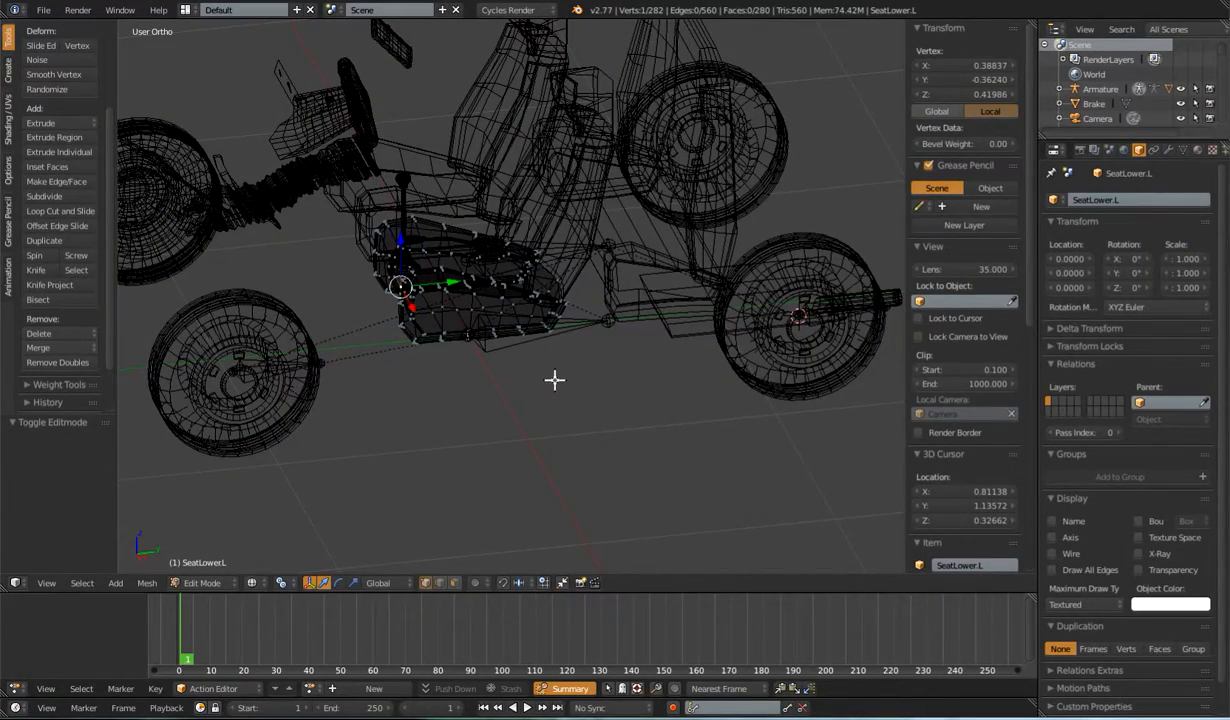
pyautogui.hotkey('shift', 's')
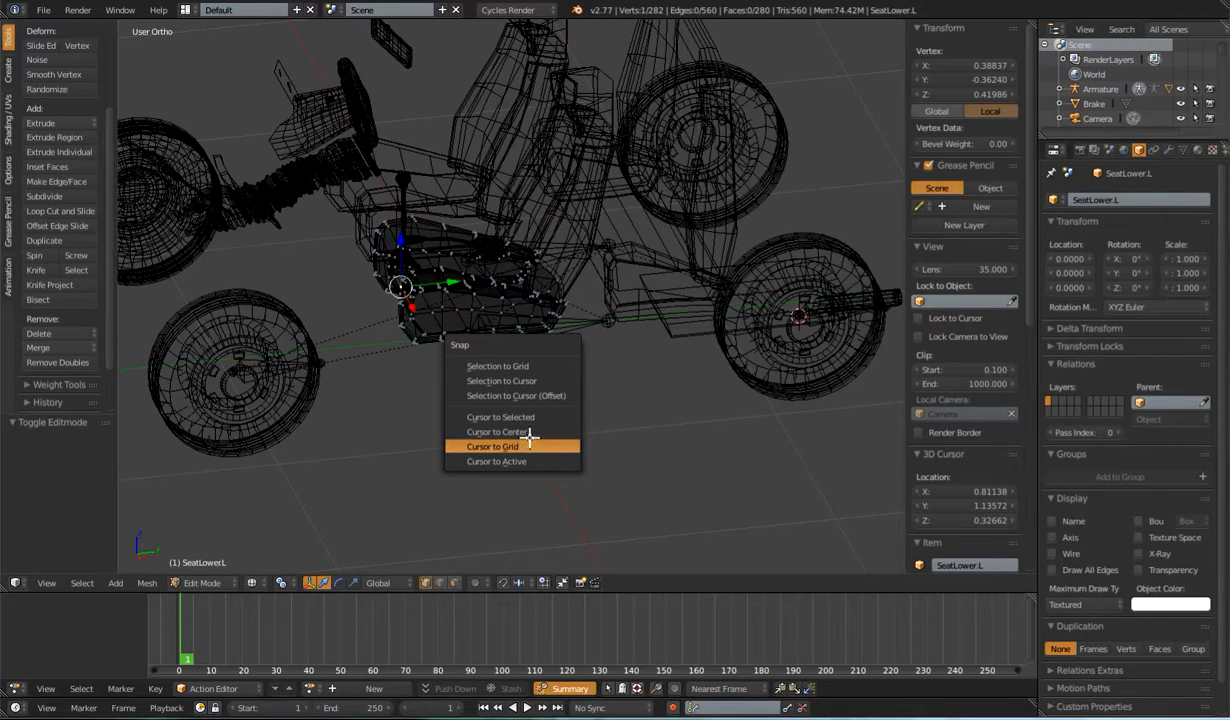
pyautogui.click(503, 417)
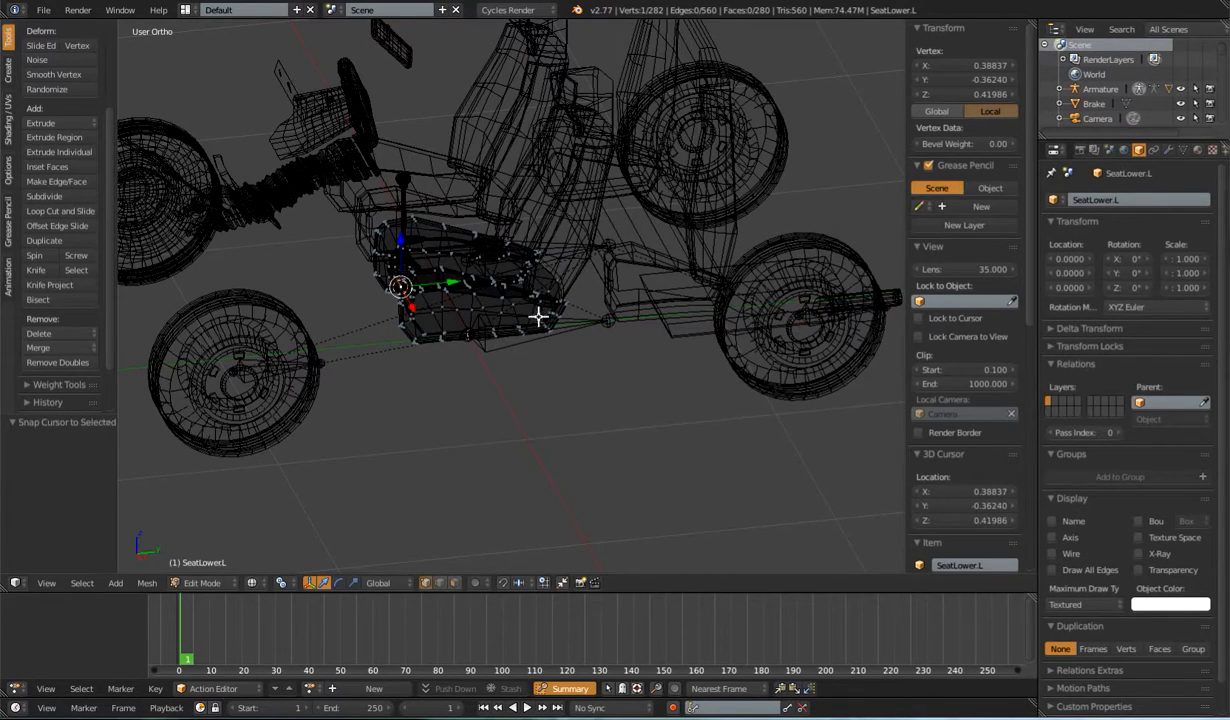
# Step: Add a new bone to the armature at the 3D cursor on the front of SeatLower.L and restore solid shading
pyautogui.scroll(-4, 512, 339)
pyautogui.press('Tab')
pyautogui.press('Tab')
pyautogui.press('Tab')
pyautogui.rightClick(566, 314)
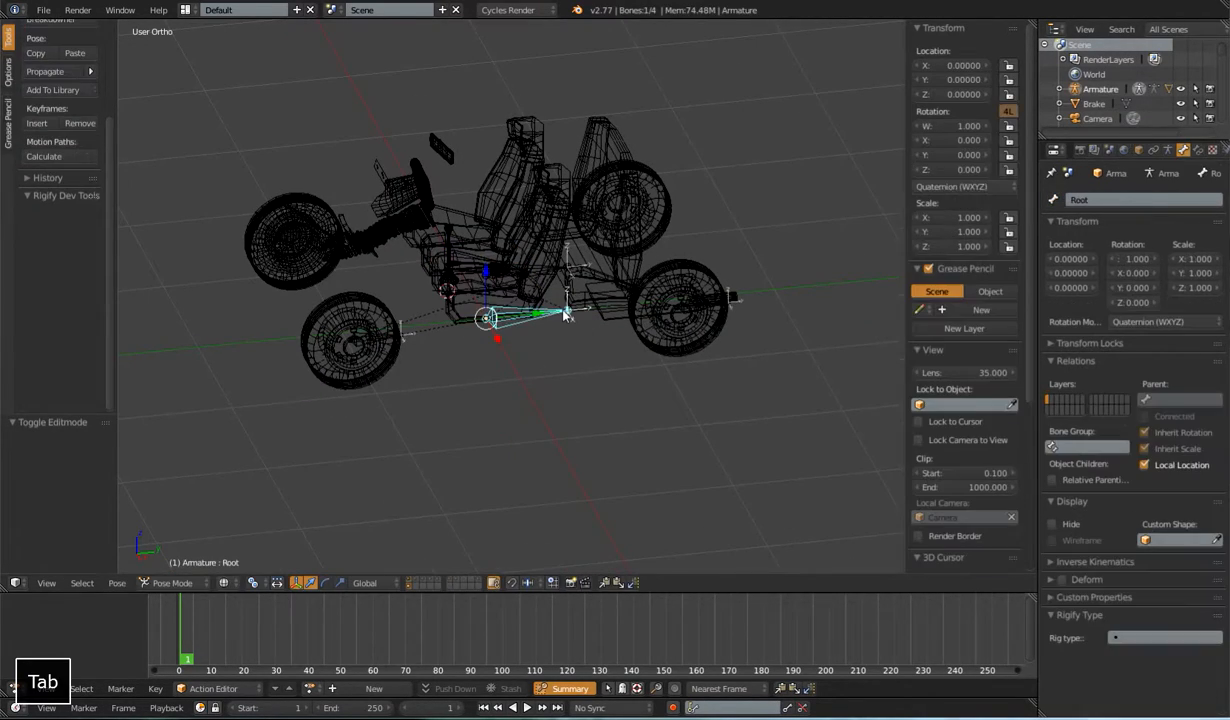
pyautogui.press('Tab')
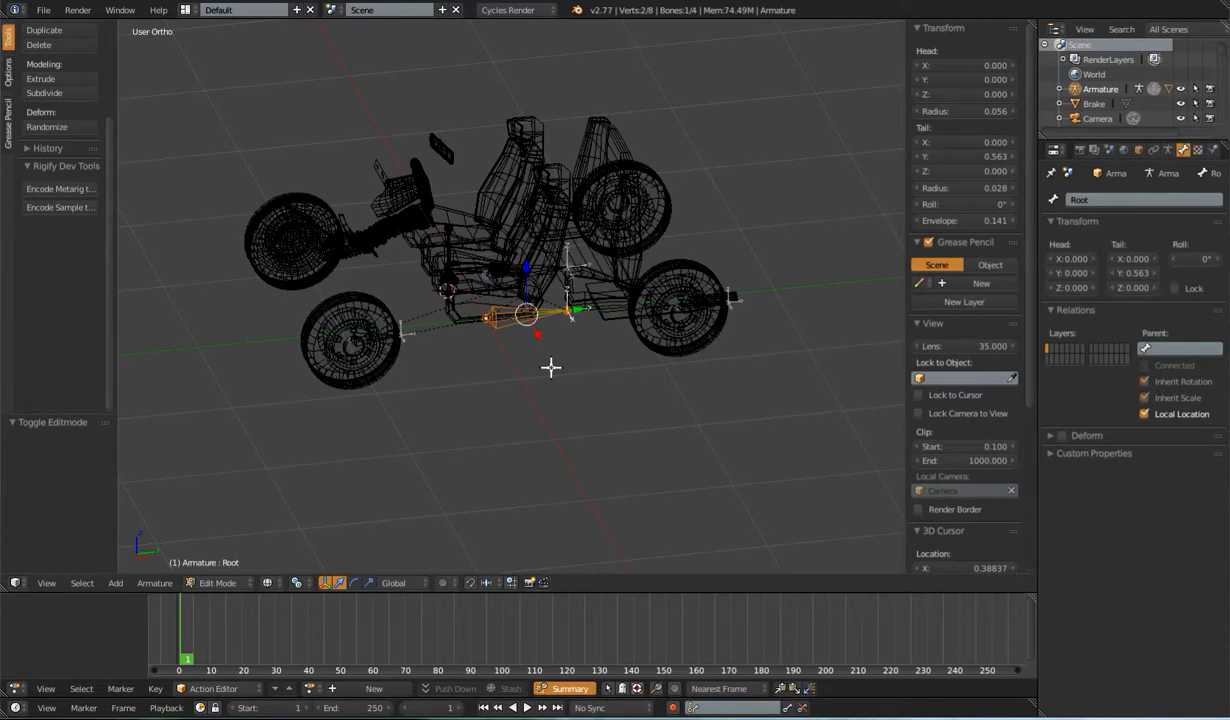
pyautogui.hotkey('shift', 'a')
pyautogui.moveTo(437, 218)
pyautogui.mouseDown(button='middle')
pyautogui.moveTo(516, 349)
pyautogui.moveTo(558, 348)
pyautogui.mouseUp(button='middle')
pyautogui.press('z')
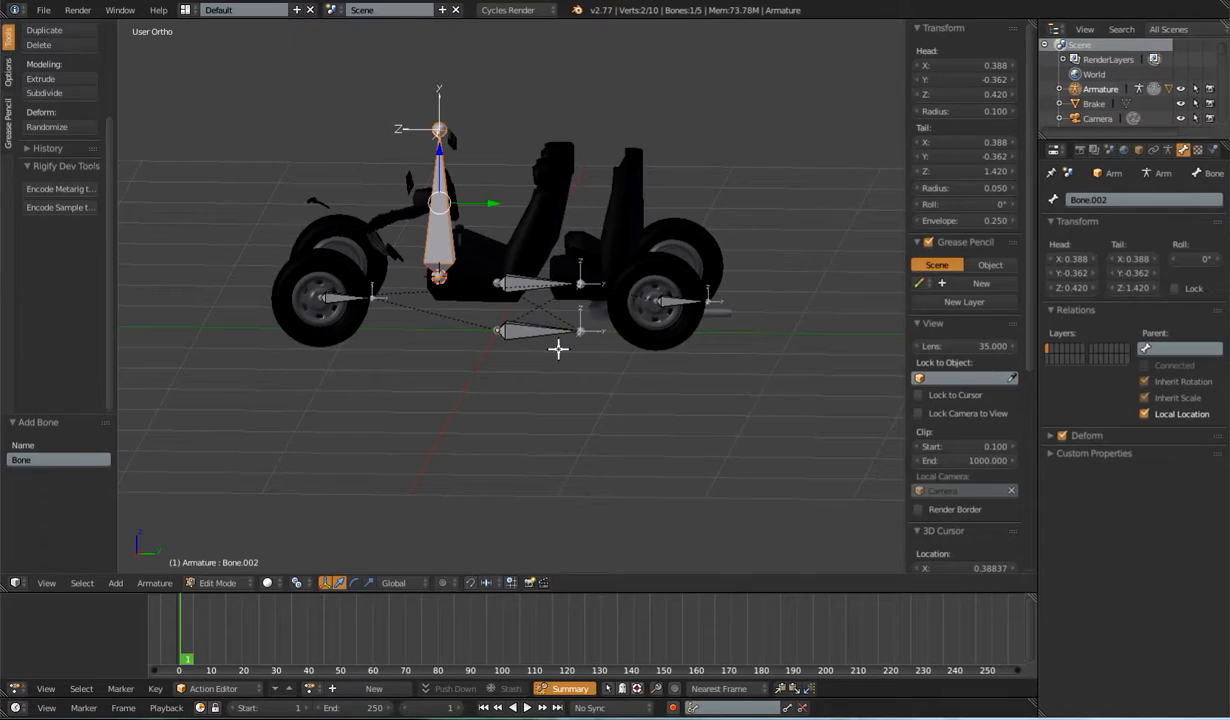
# Step: Rotate the new seat bone's tail -90° about the global X axis so the bone lies horizontally
pyautogui.rightClick(438, 127)
pyautogui.press('r')
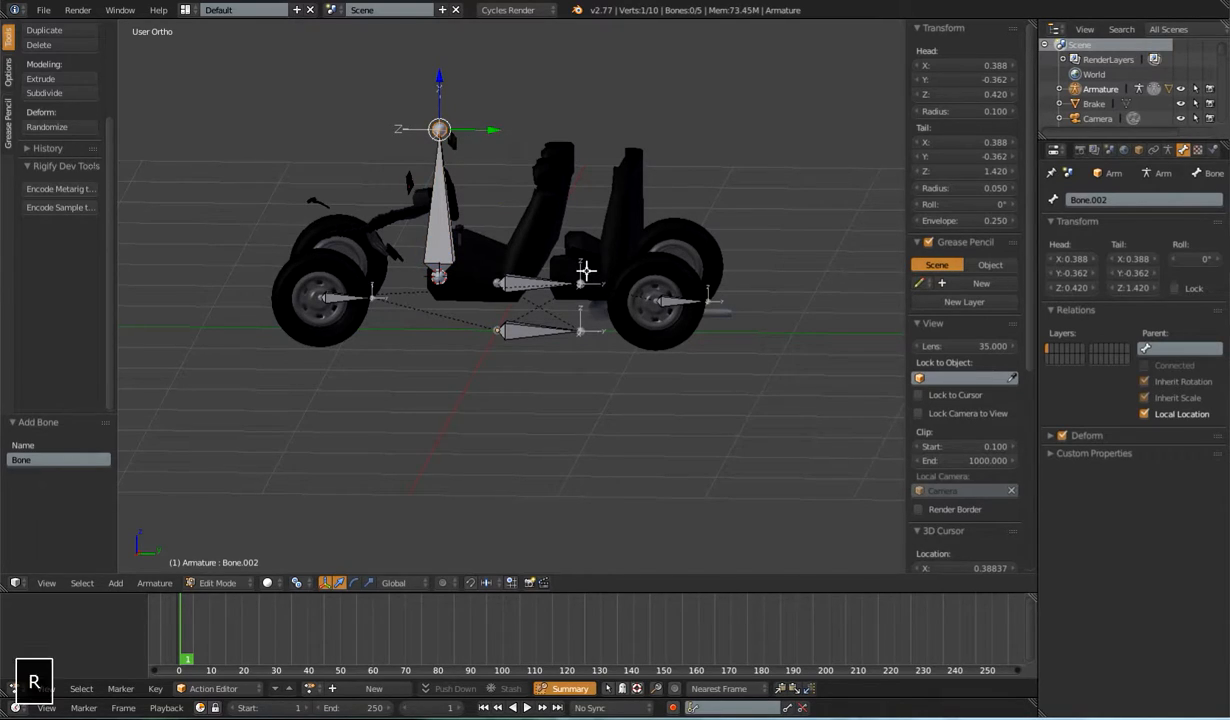
pyautogui.press('x')
pyautogui.press('9')
pyautogui.press('0')
pyautogui.press('Return')
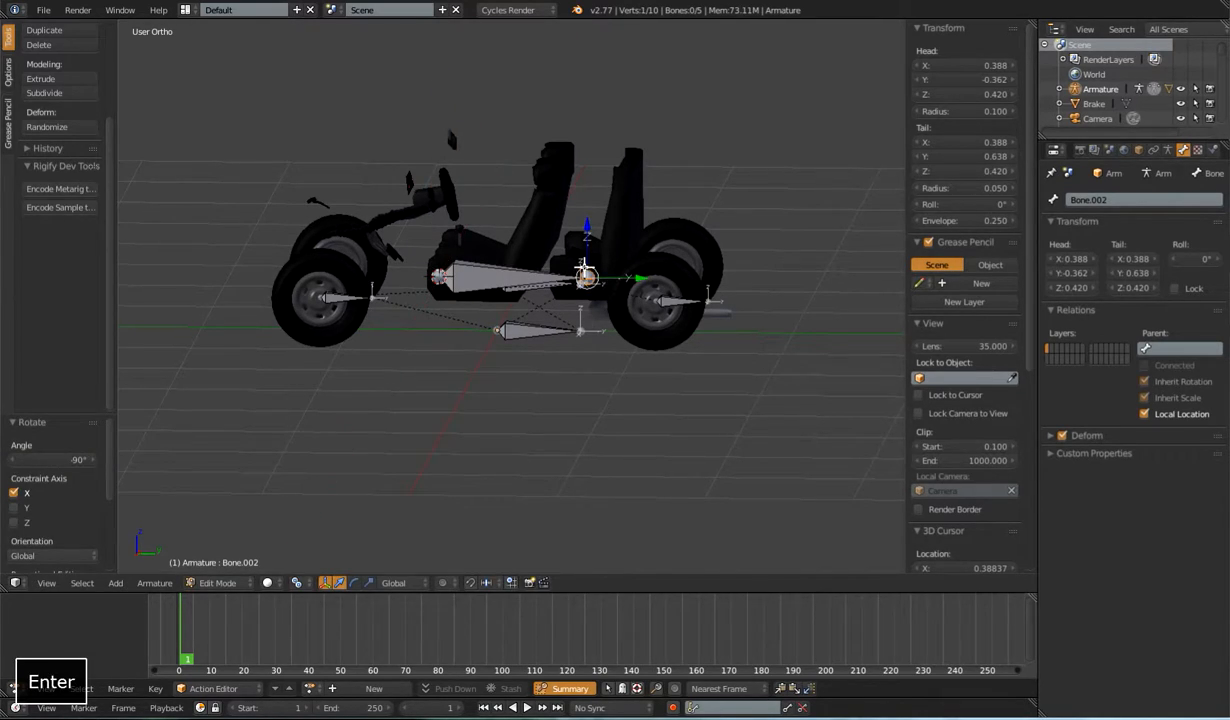
# Step: Shorten the lower seat bone by moving its tail about -0.46 along the global Y axis
pyautogui.press('g')
pyautogui.press('y')
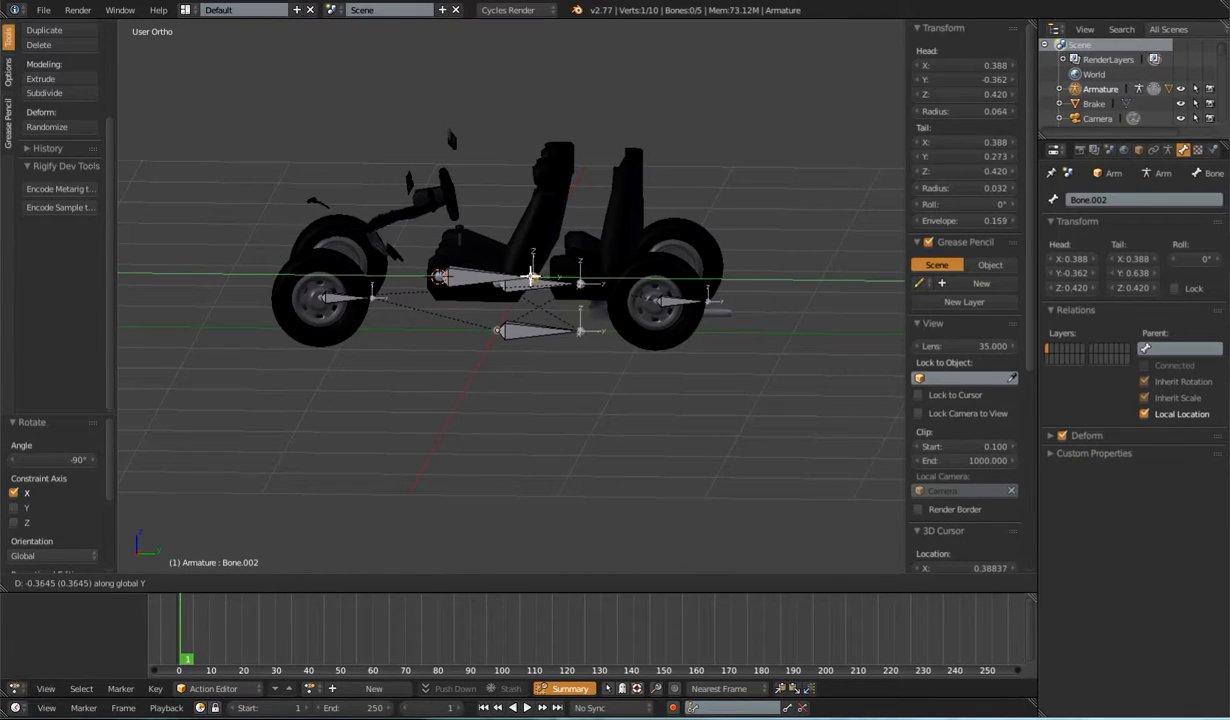
pyautogui.click(489, 404)
# Step: Lower the whole seat bone by about 0.03 along the global Z axis in the right side view
pyautogui.scroll(4, 475, 376)
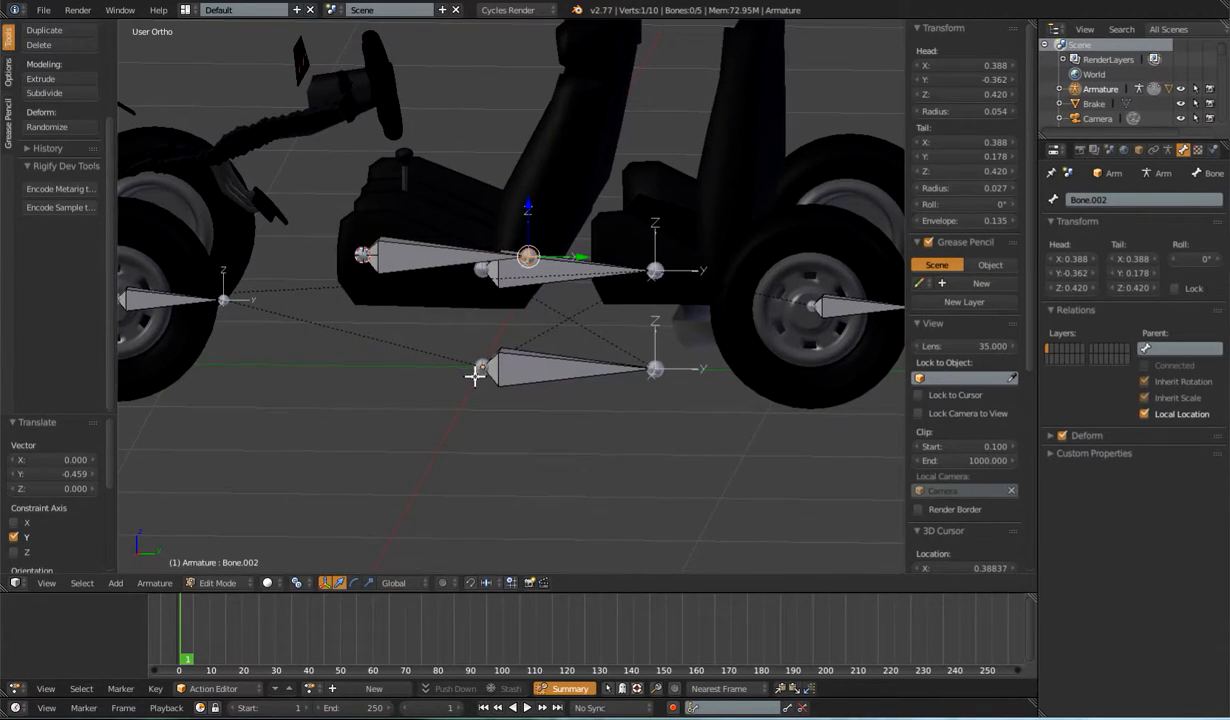
pyautogui.press('End')
pyautogui.press('pagedown')
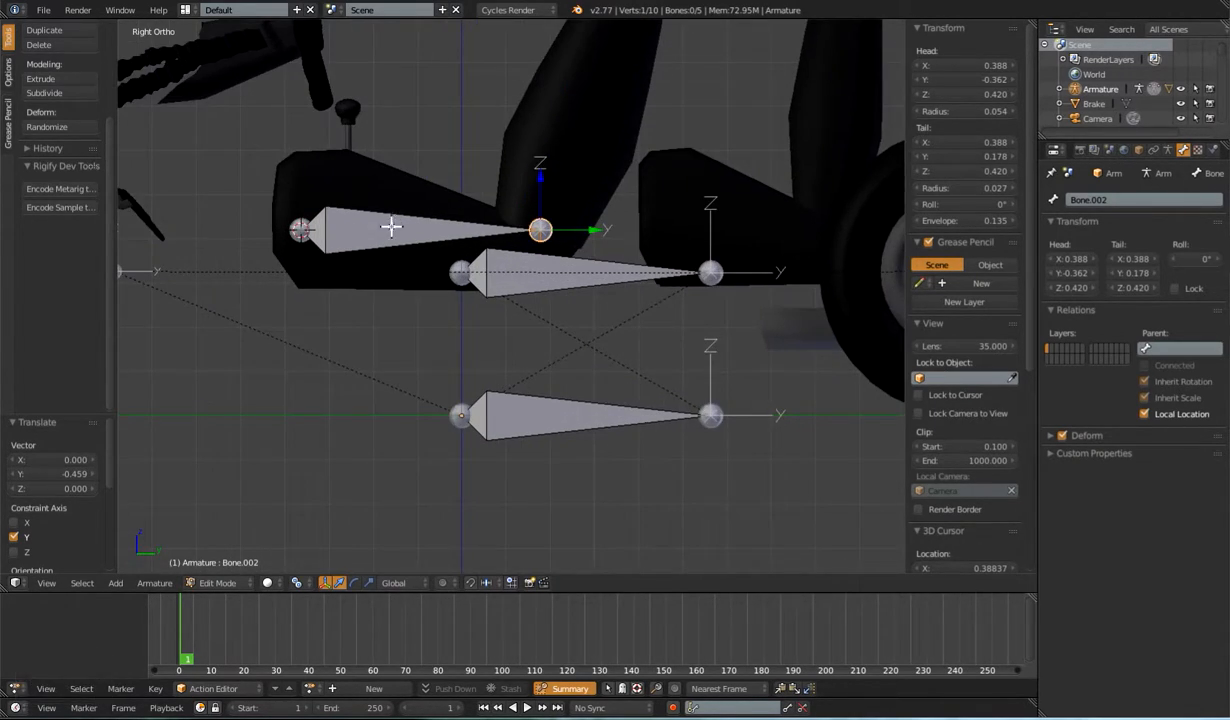
pyautogui.rightClick(401, 229)
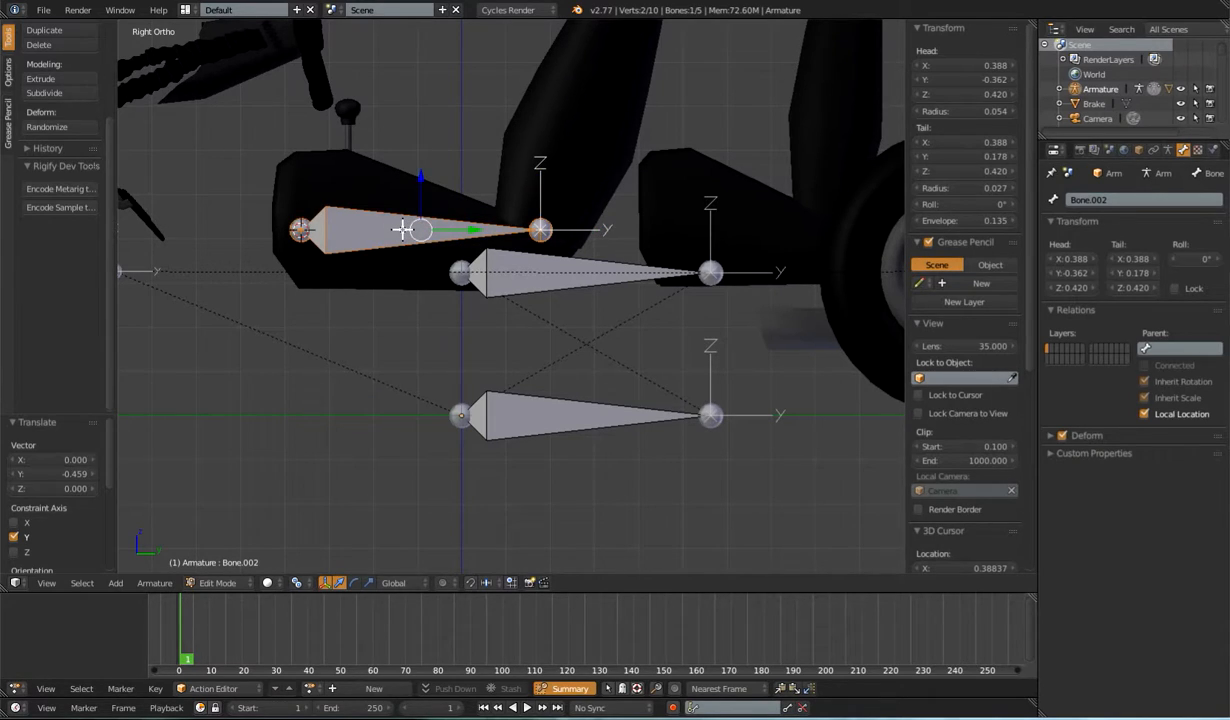
pyautogui.press('g')
pyautogui.press('z')
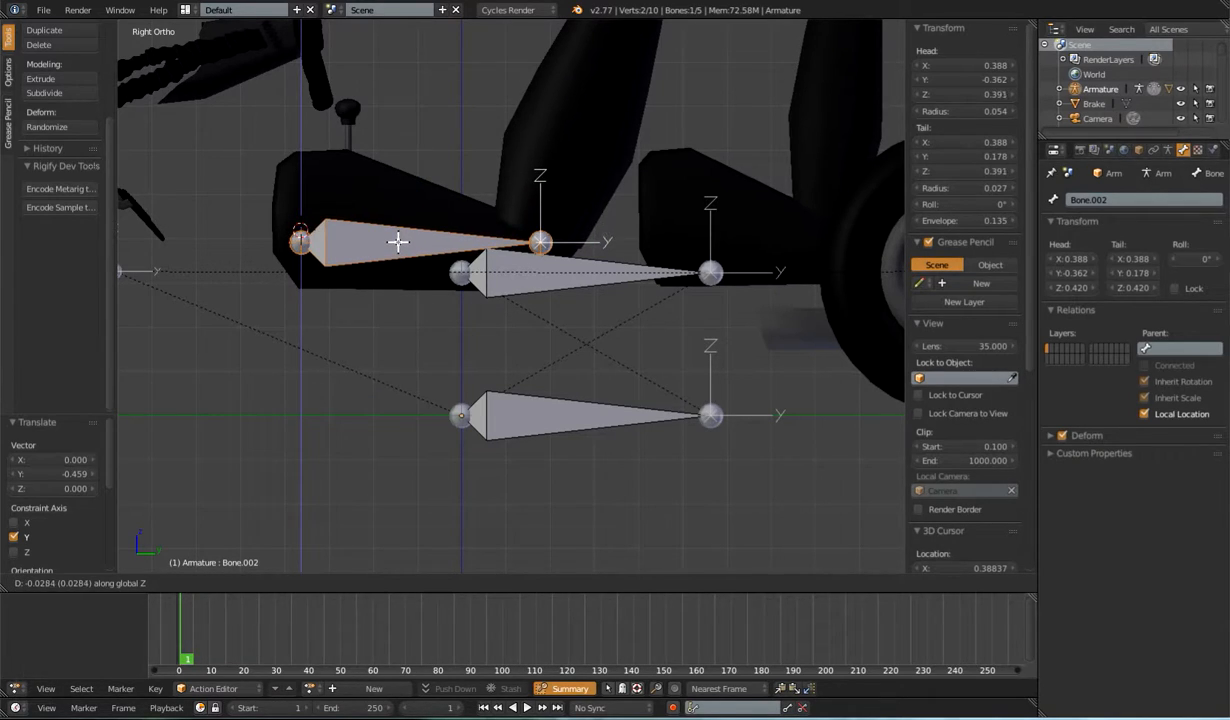
pyautogui.click(398, 241)
# Step: Extrude a seat back bone from the lower seat bone's tail, about 0.66 straight up along global Z
pyautogui.rightClick(540, 241)
pyautogui.scroll(-4, 583, 238)
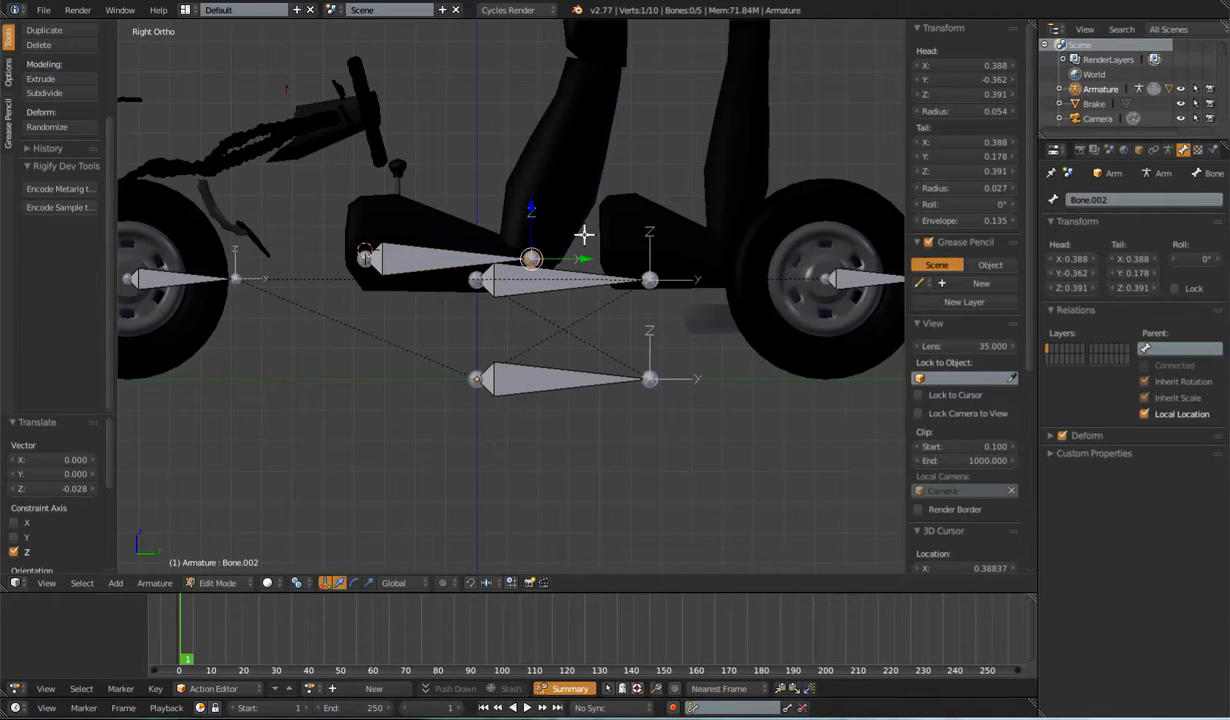
pyautogui.keyDown('shift'); pyautogui.moveTo(588, 216); pyautogui.dragTo(582, 268, button='middle'); pyautogui.keyUp('shift')
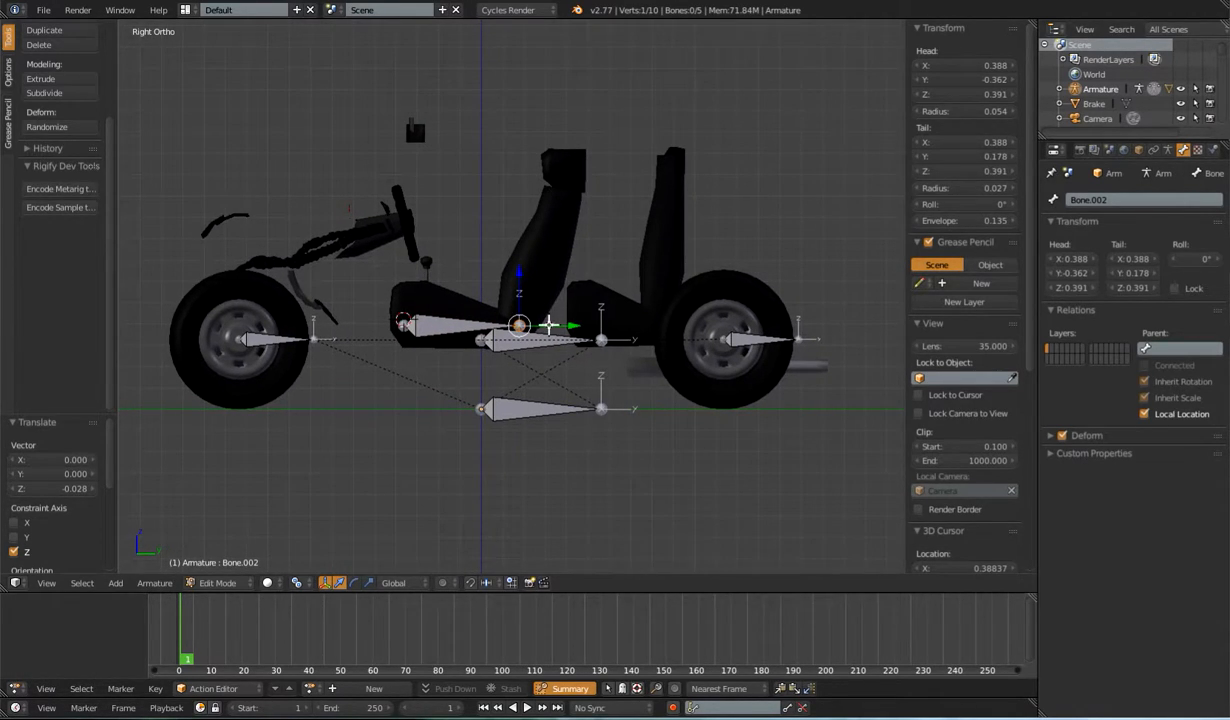
pyautogui.press('e')
pyautogui.press('z')
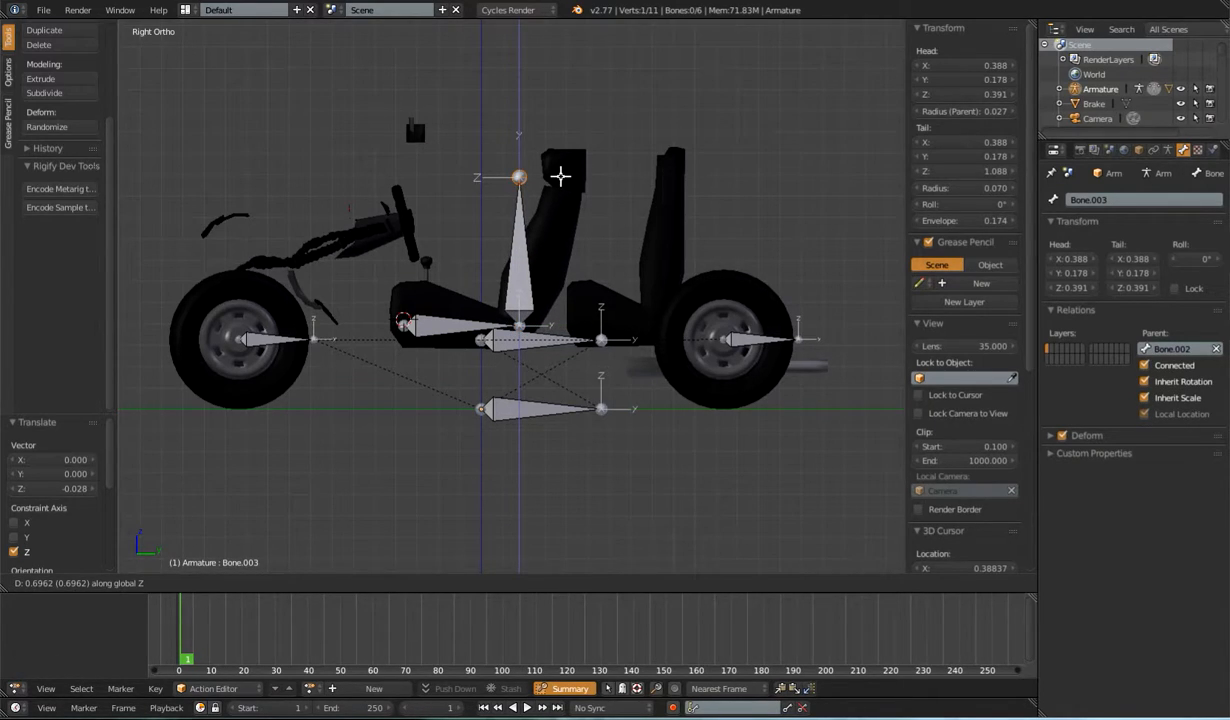
pyautogui.click(562, 185)
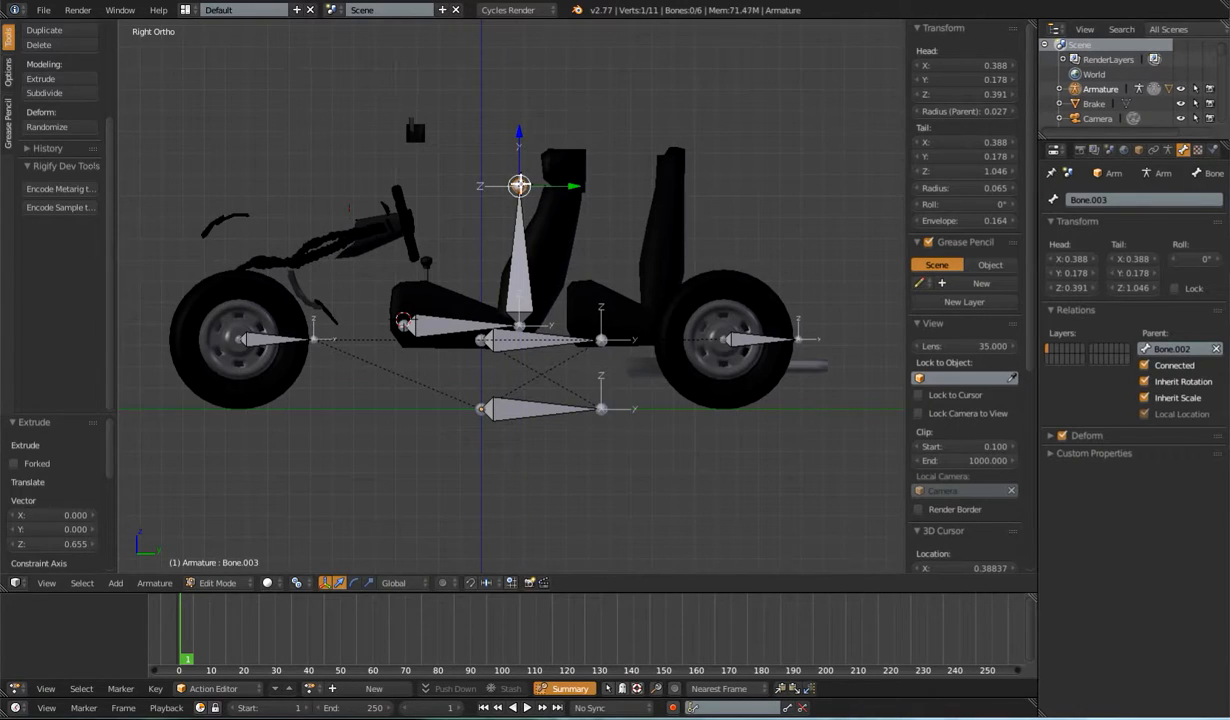
# Step: Rotate the seat back bone's tip by about -19.3° about global X to follow the backrest's slope
pyautogui.press('r')
pyautogui.press('x')
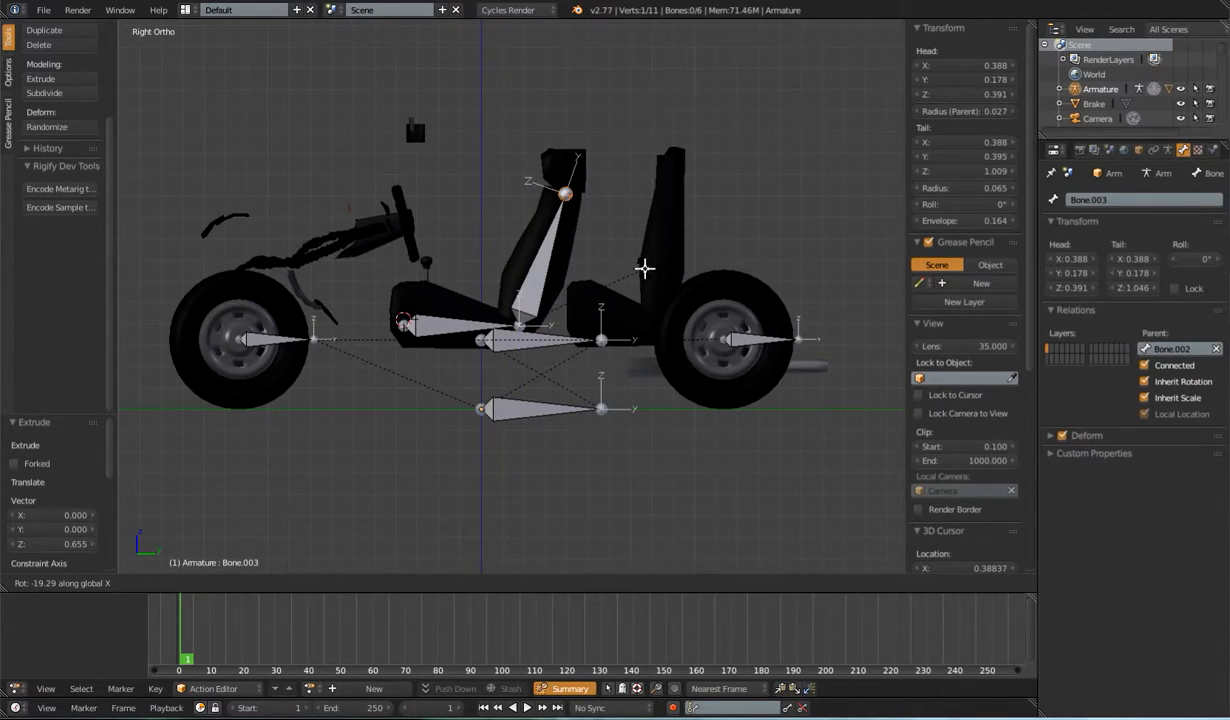
pyautogui.click(644, 265)
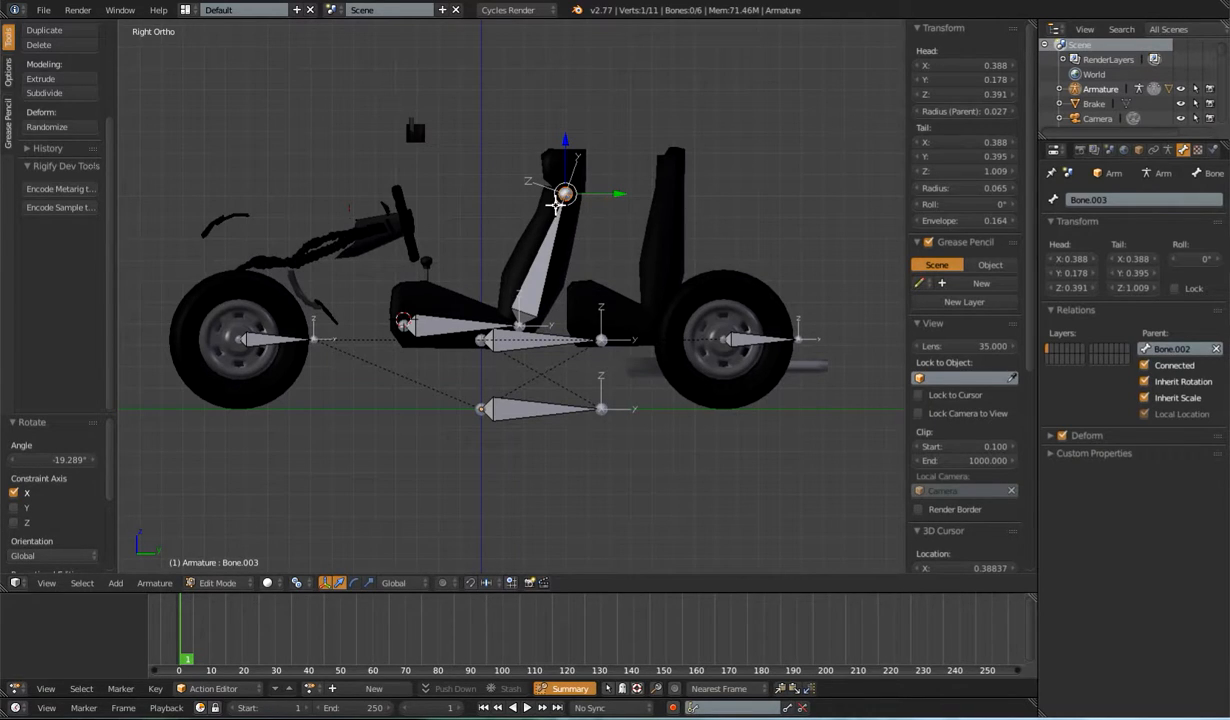
# Step: Extrude a headrest bone from the seat back bone's tip, about 0.16 up along global Z in the right side view
pyautogui.moveTo(541, 267); pyautogui.dragTo(525, 322, button='middle')
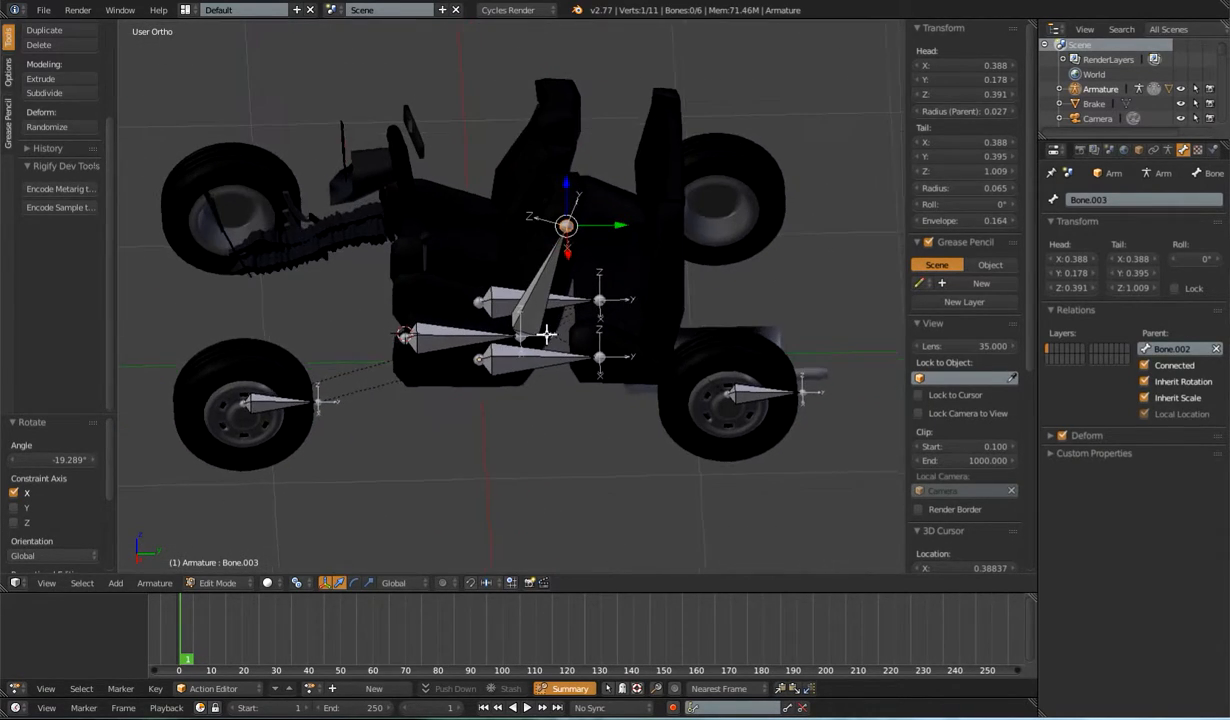
pyautogui.click(530, 297)
pyautogui.click(536, 269)
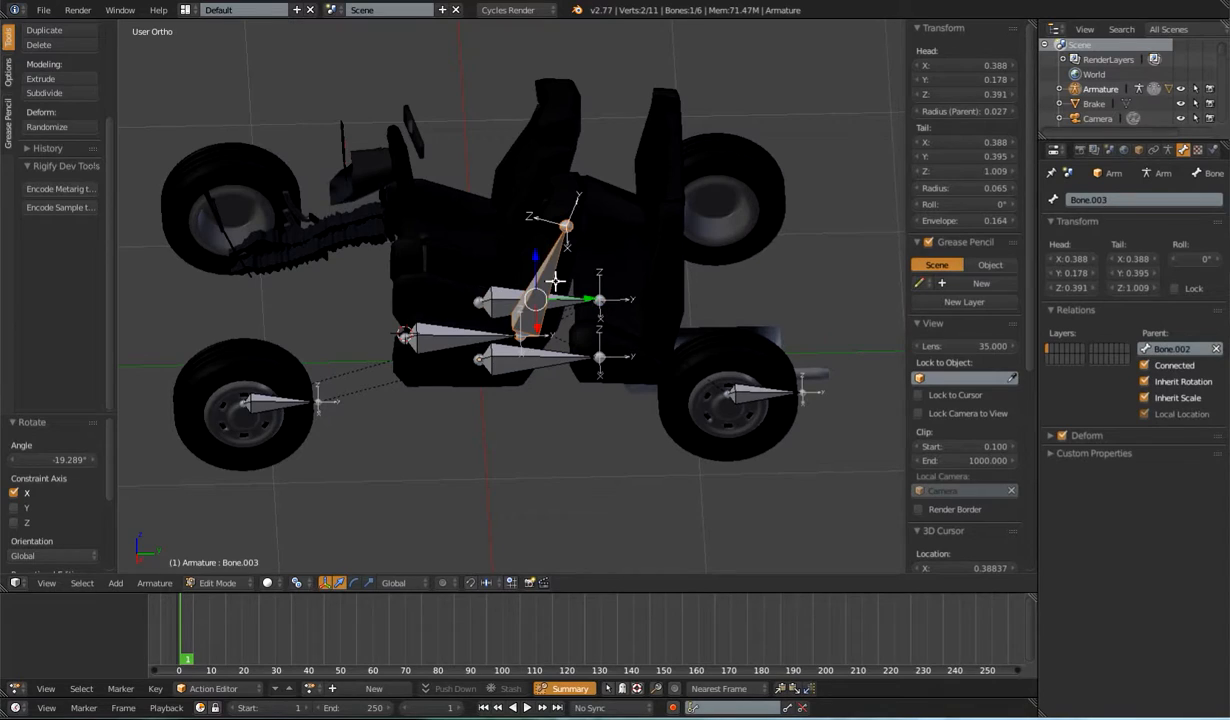
pyautogui.click(455, 334)
pyautogui.moveTo(500, 323); pyautogui.dragTo(601, 181, button='middle')
pyautogui.click(563, 195)
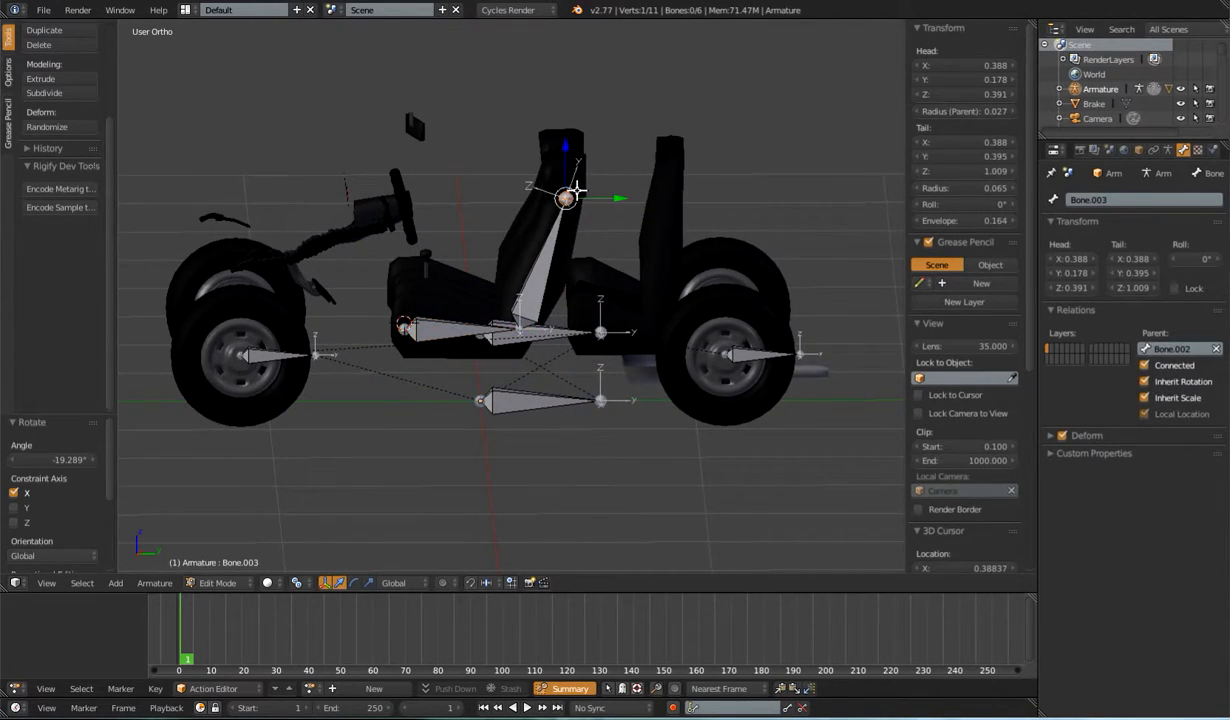
pyautogui.press('End')
pyautogui.press('pagedown')
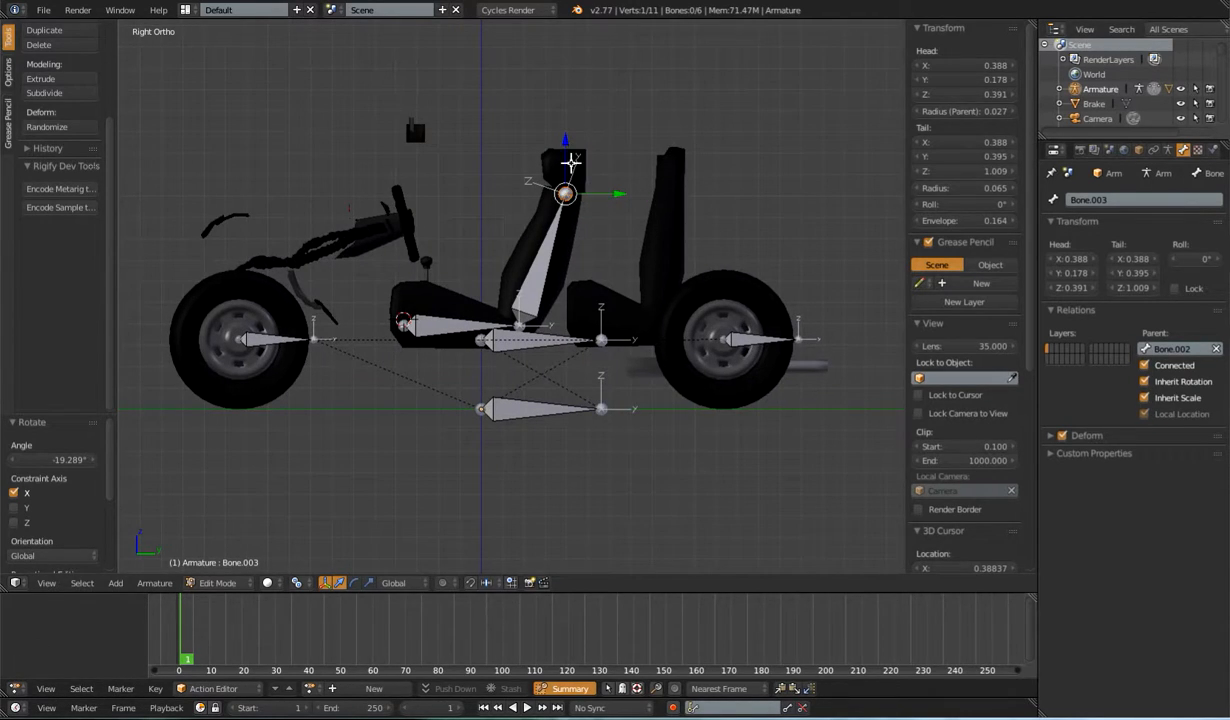
pyautogui.press('e')
pyautogui.press('z')
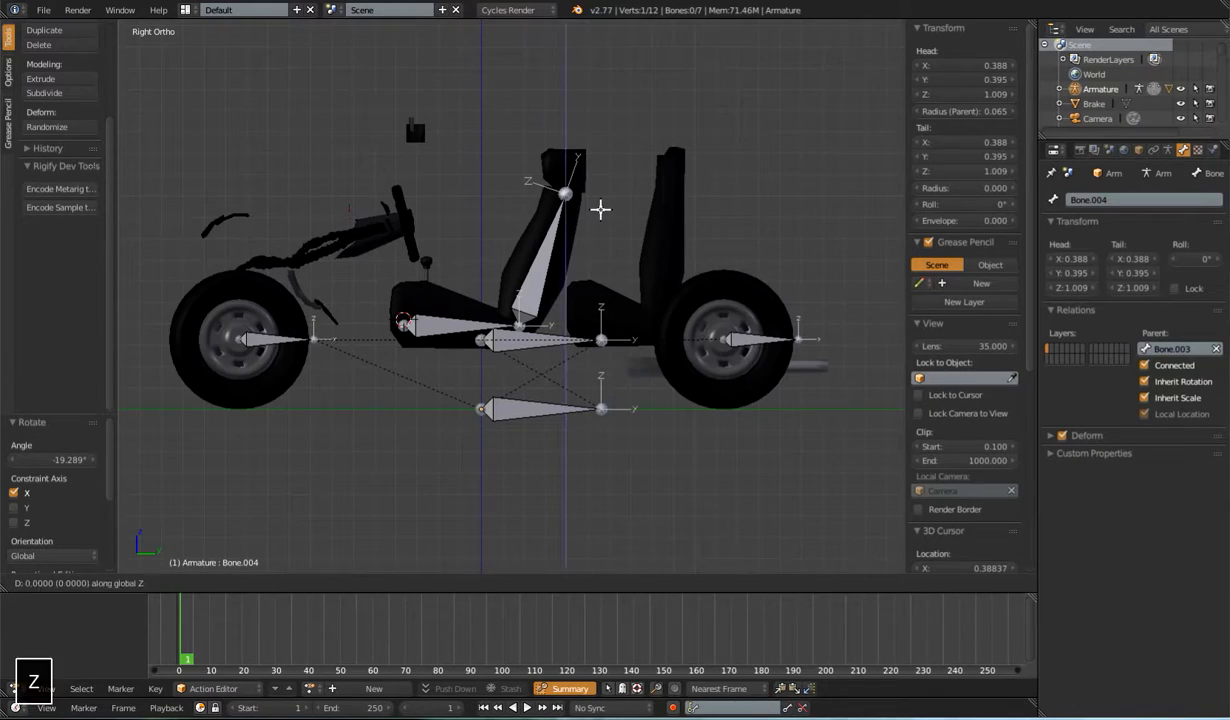
pyautogui.click(601, 175)
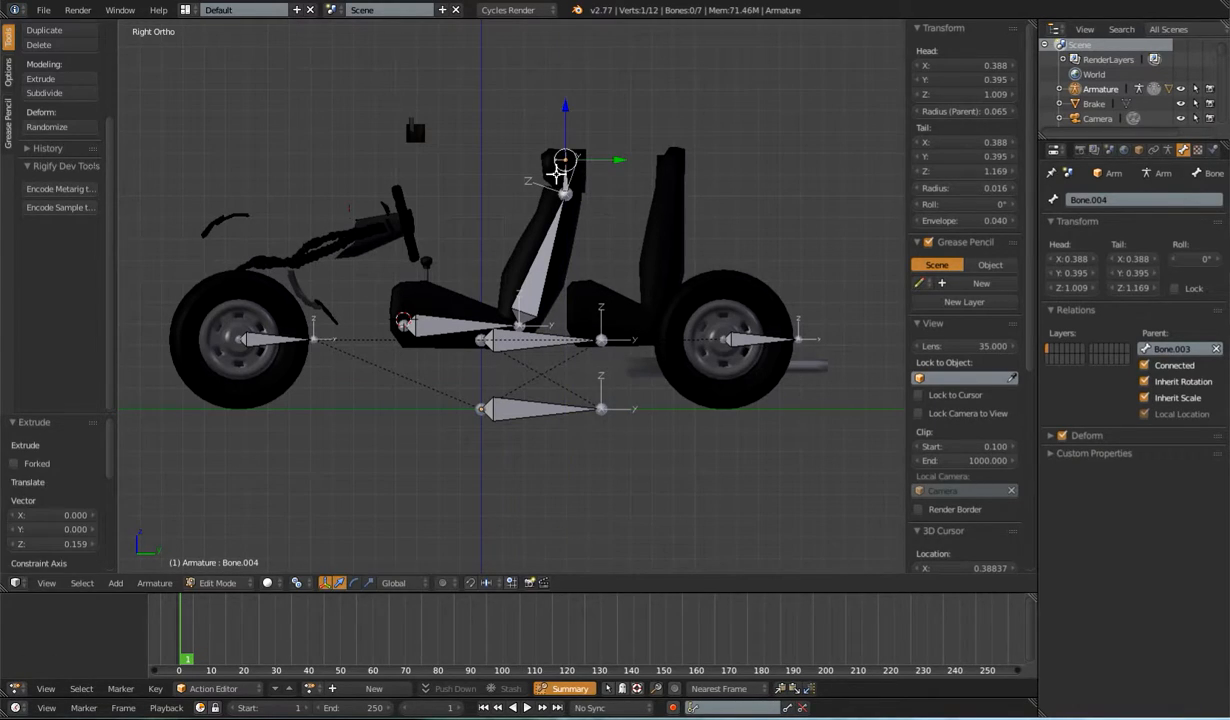
# Step: Disconnect the headrest bone from the seat back bone while keeping its parent, and raise it about 0.05 along global Z
pyautogui.rightClick(567, 177)
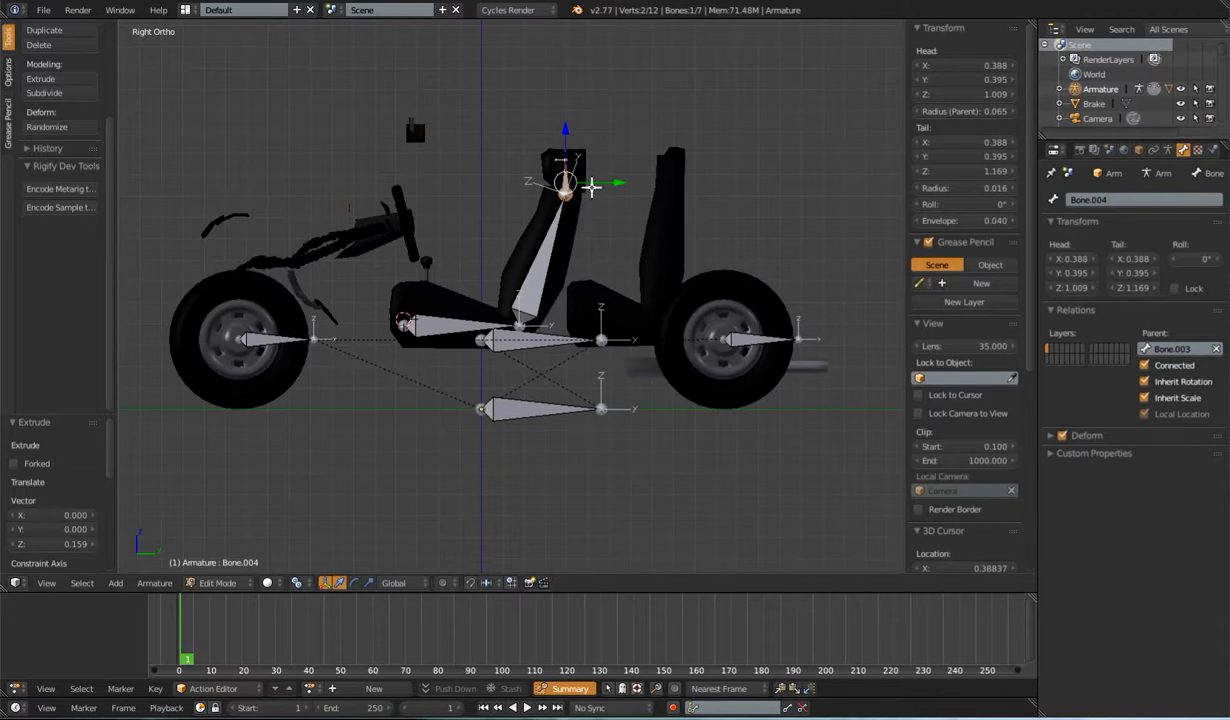
pyautogui.hotkey('alt', 'p')
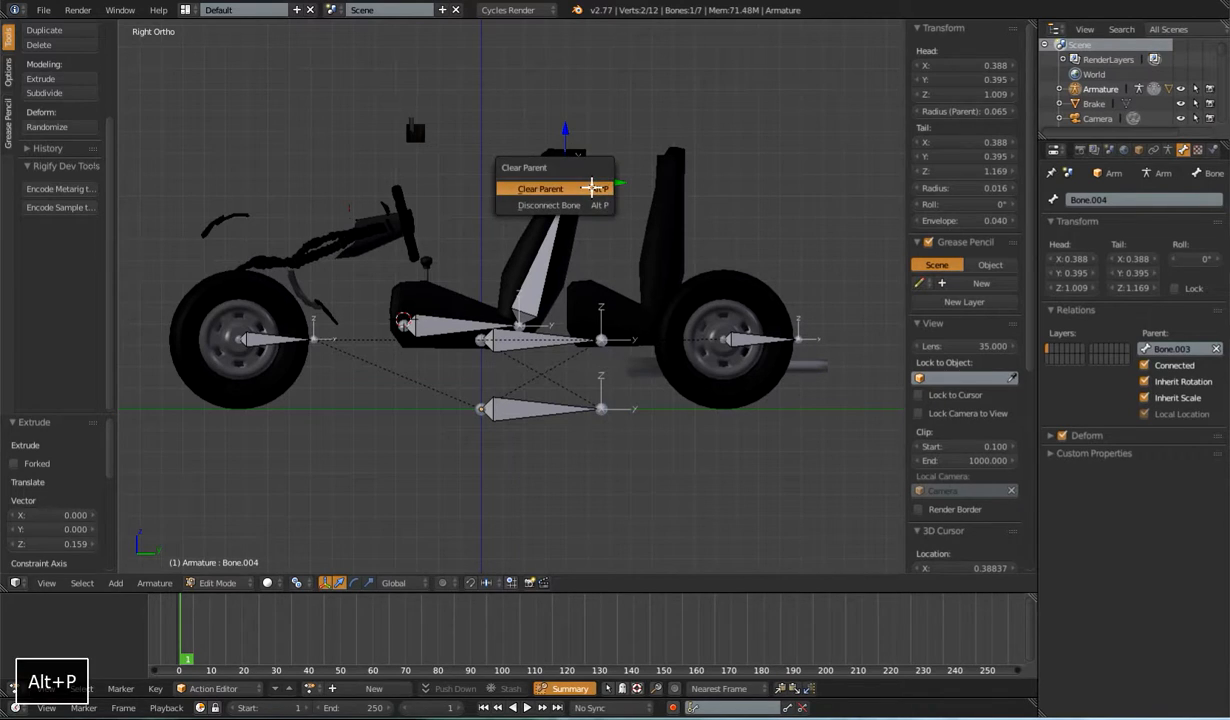
pyautogui.click(570, 203)
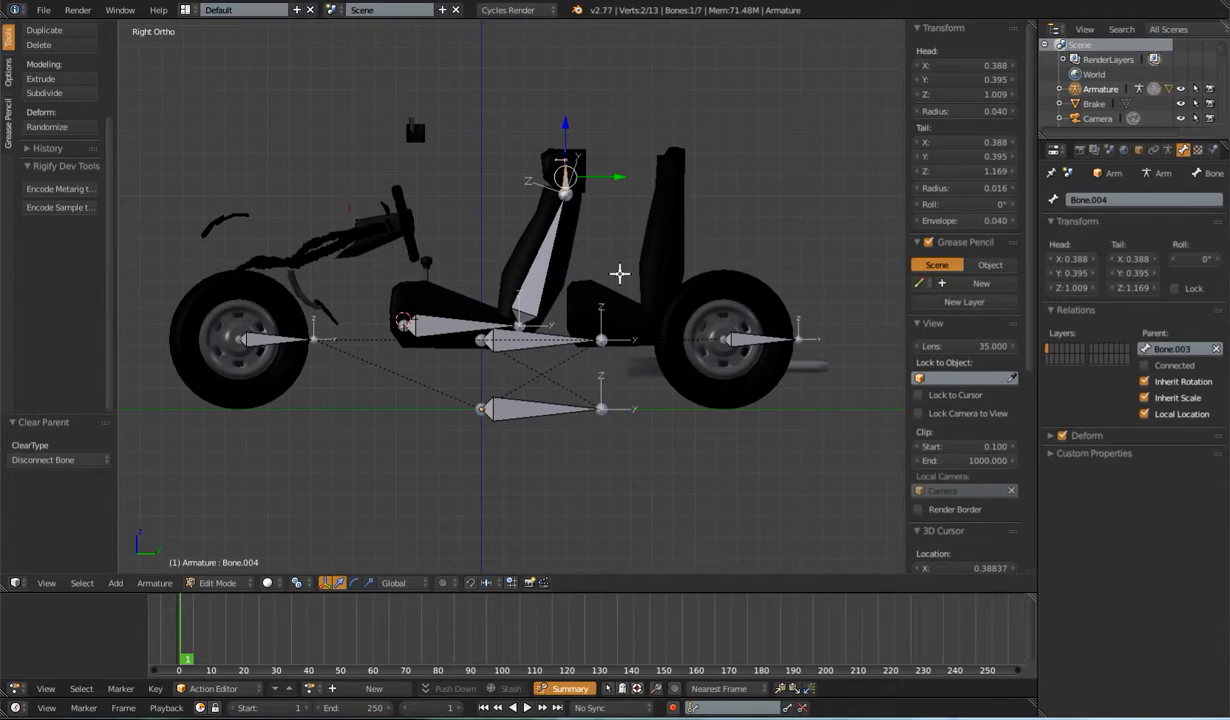
pyautogui.press('g')
pyautogui.press('z')
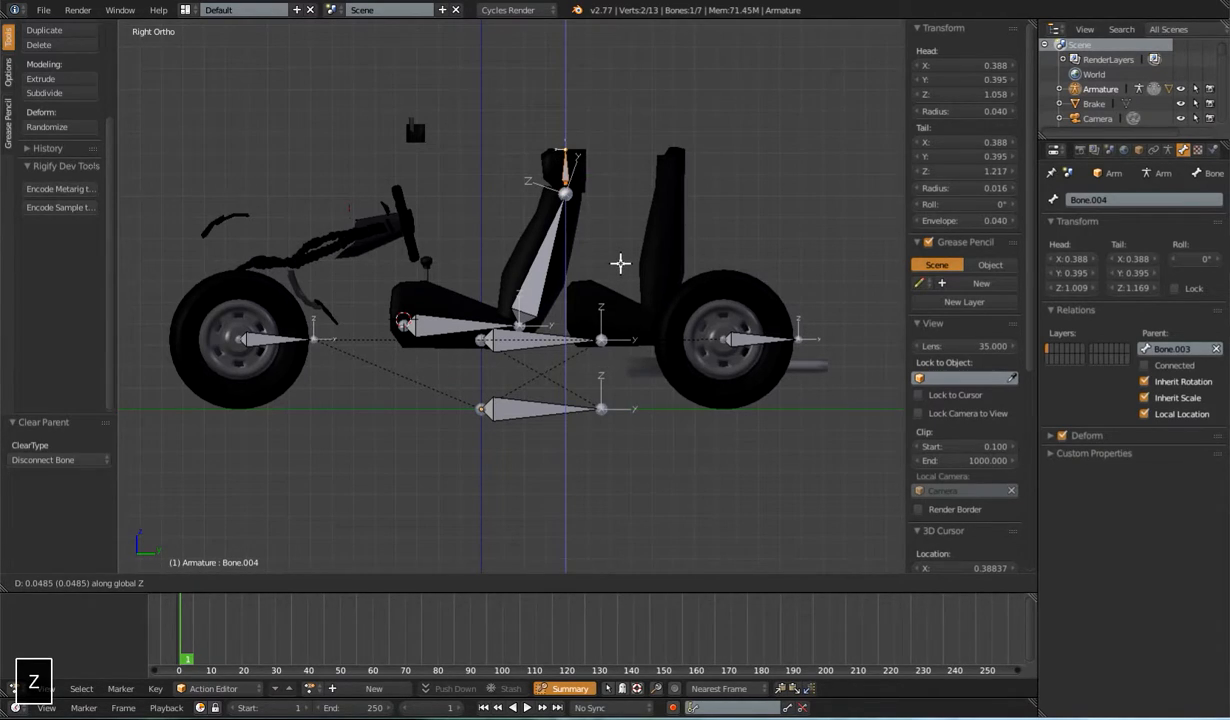
pyautogui.click(620, 263)
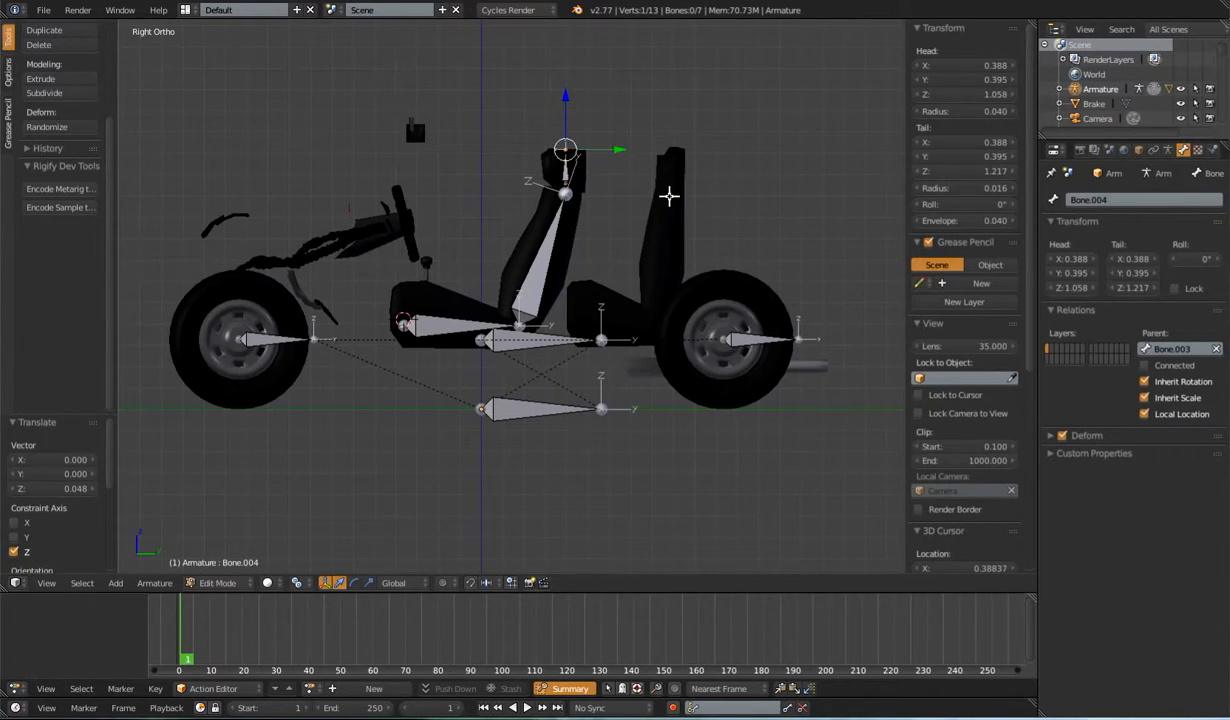
# Step: Rotate the headrest bone's tip by -90° about global X, and raise the whole bone about 0.07 along global Z
pyautogui.press('r')
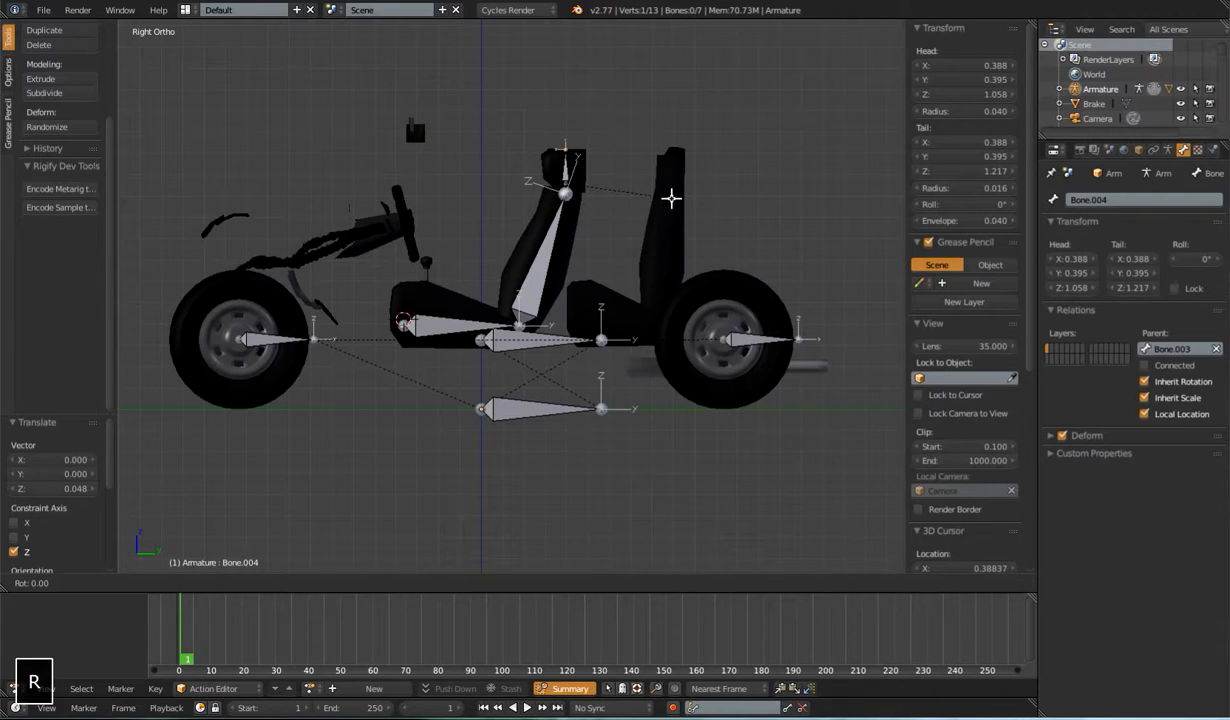
pyautogui.write('x-90')
pyautogui.press('Return')
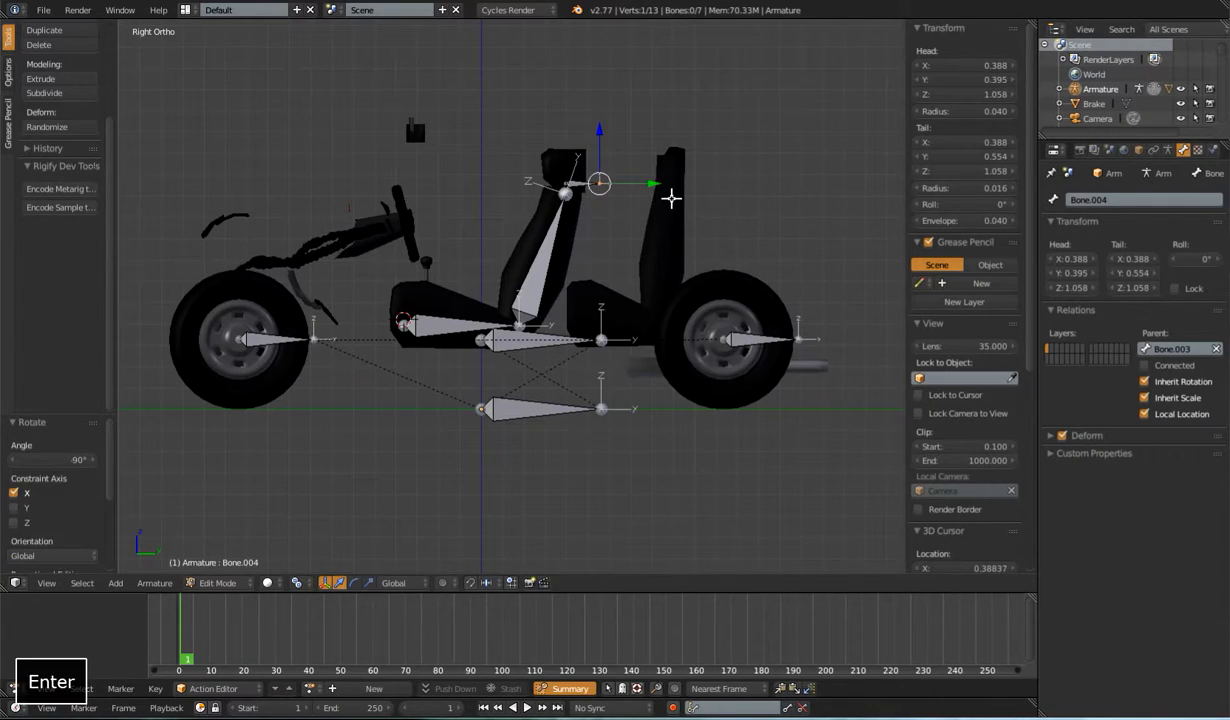
pyautogui.rightClick(558, 175)
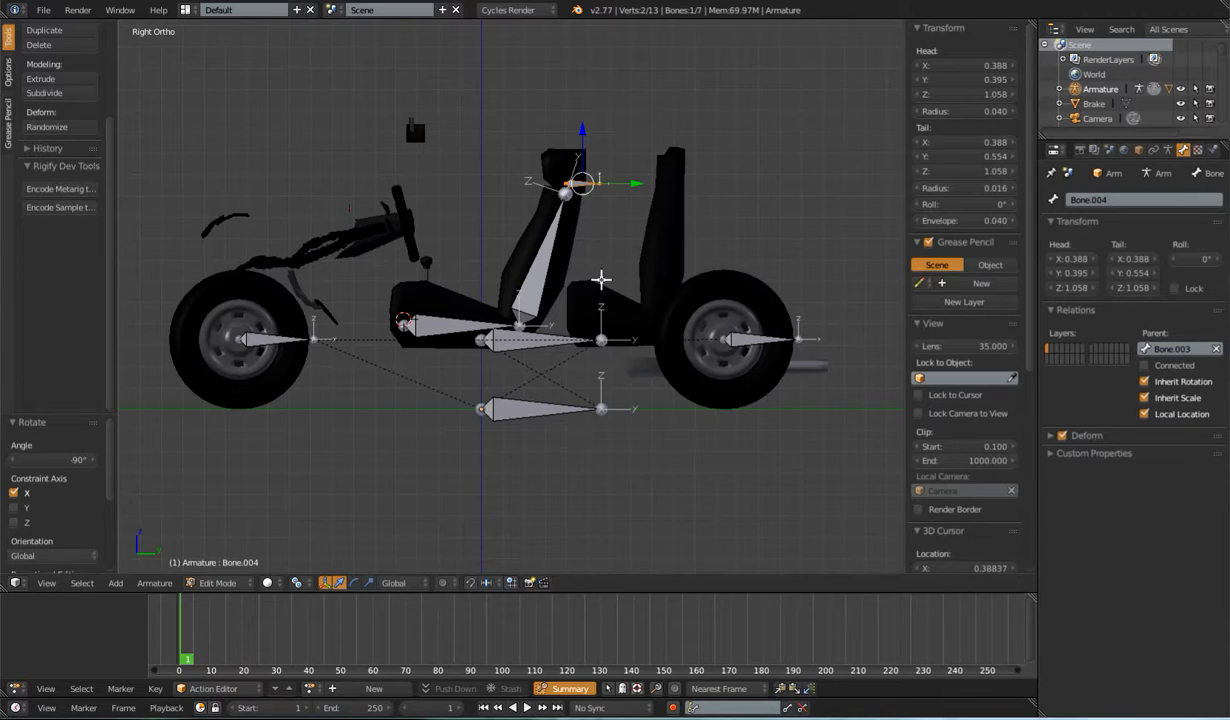
pyautogui.press('g')
pyautogui.press('z')
pyautogui.click(607, 208)
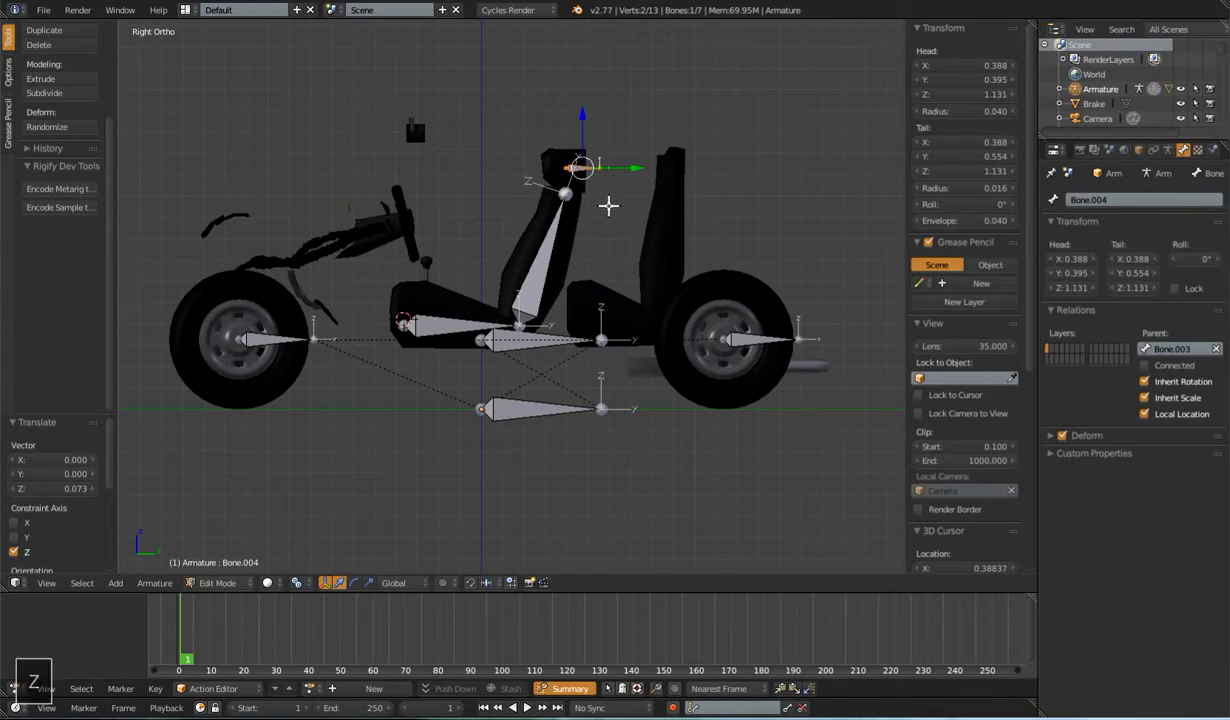
# Step: Test-move the Root bone along its local Z axis in Pose Mode to check which bones and parts follow it
pyautogui.moveTo(607, 208); pyautogui.dragTo(558, 253, button='middle')
pyautogui.scroll(3, 598, 262)
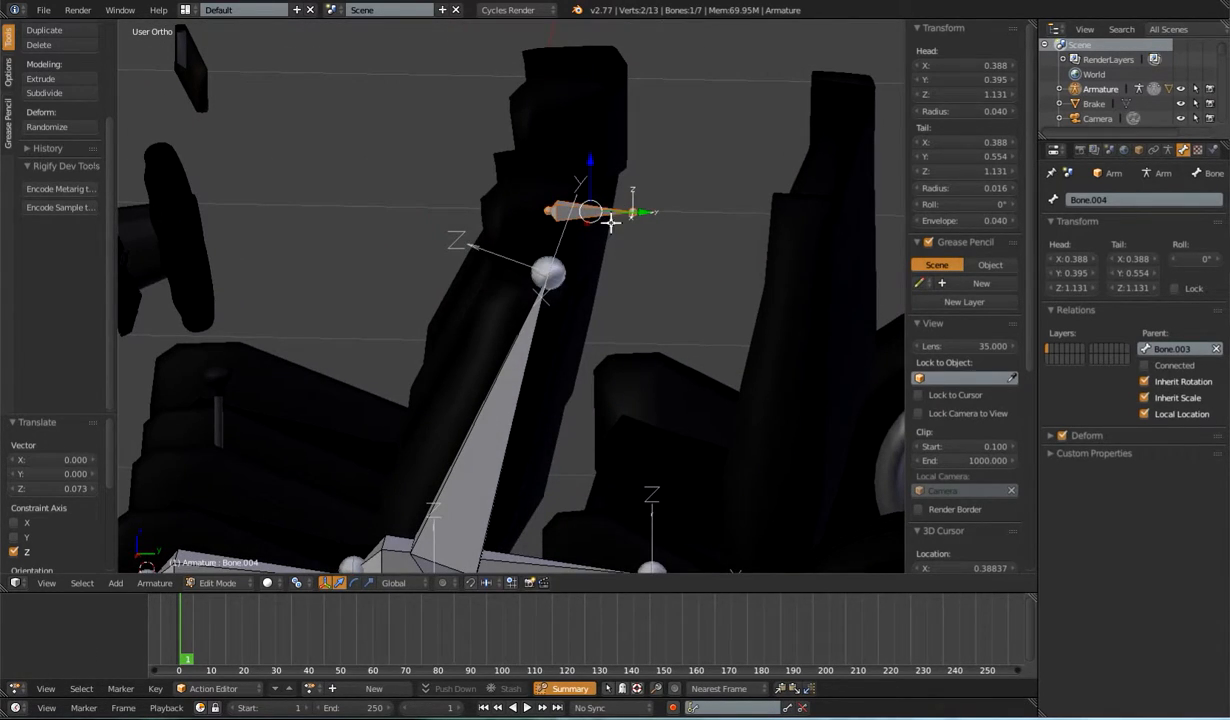
pyautogui.scroll(-4, 557, 382)
pyautogui.moveTo(500, 410); pyautogui.dragTo(575, 445, button='middle')
pyautogui.scroll(-3, 549, 442)
pyautogui.keyDown('shift'); pyautogui.moveTo(496, 450); pyautogui.dragTo(588, 371, button='middle'); pyautogui.keyUp('shift')
pyautogui.scroll(3, 588, 371)
pyautogui.rightClick(496, 365)
pyautogui.press('Tab')
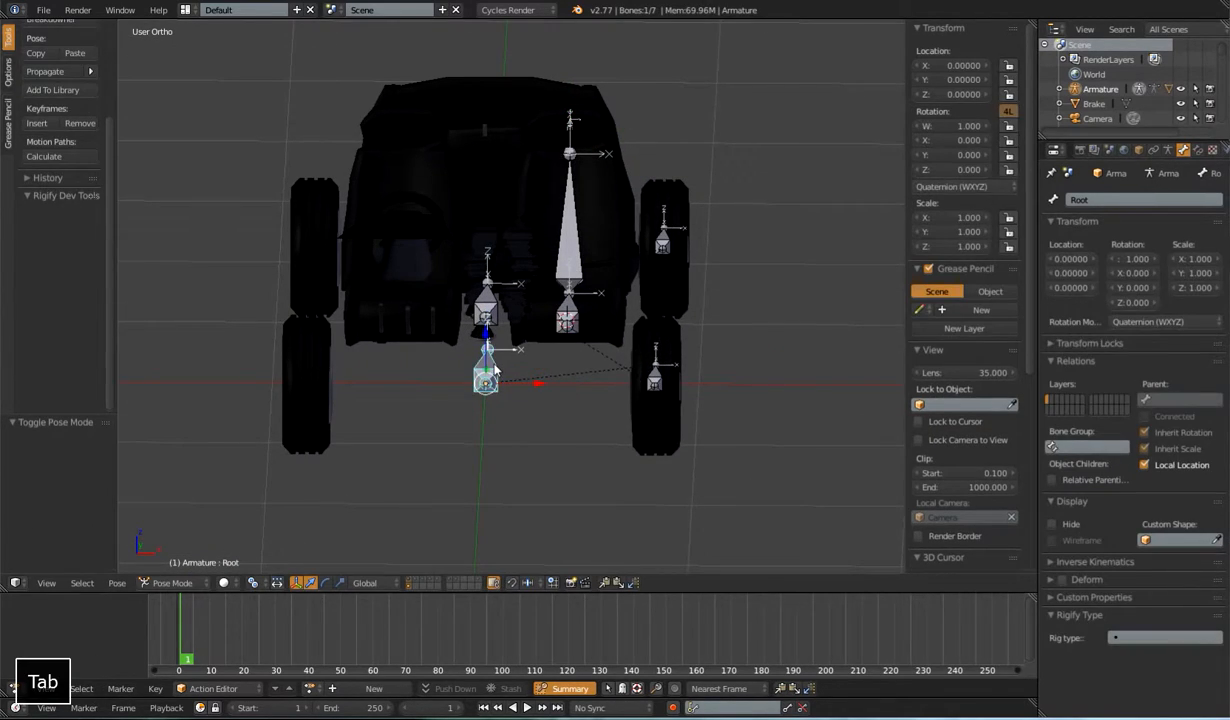
pyautogui.press('g')
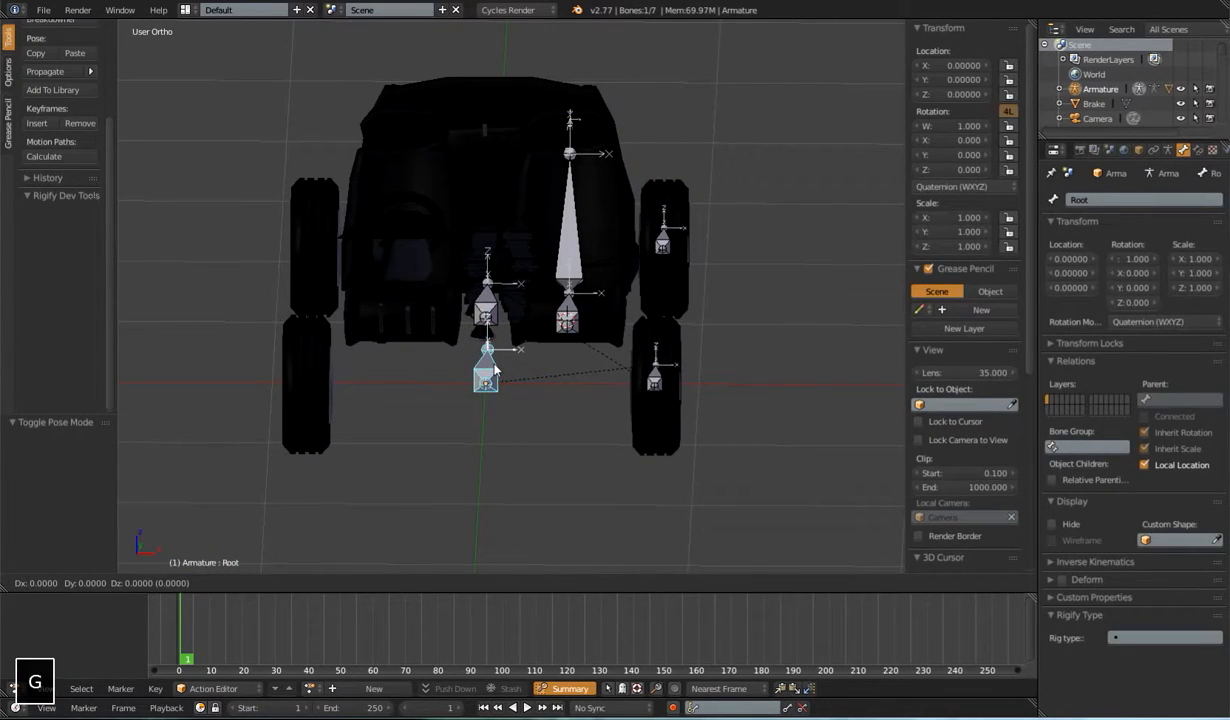
pyautogui.press('z')
pyautogui.press('z')
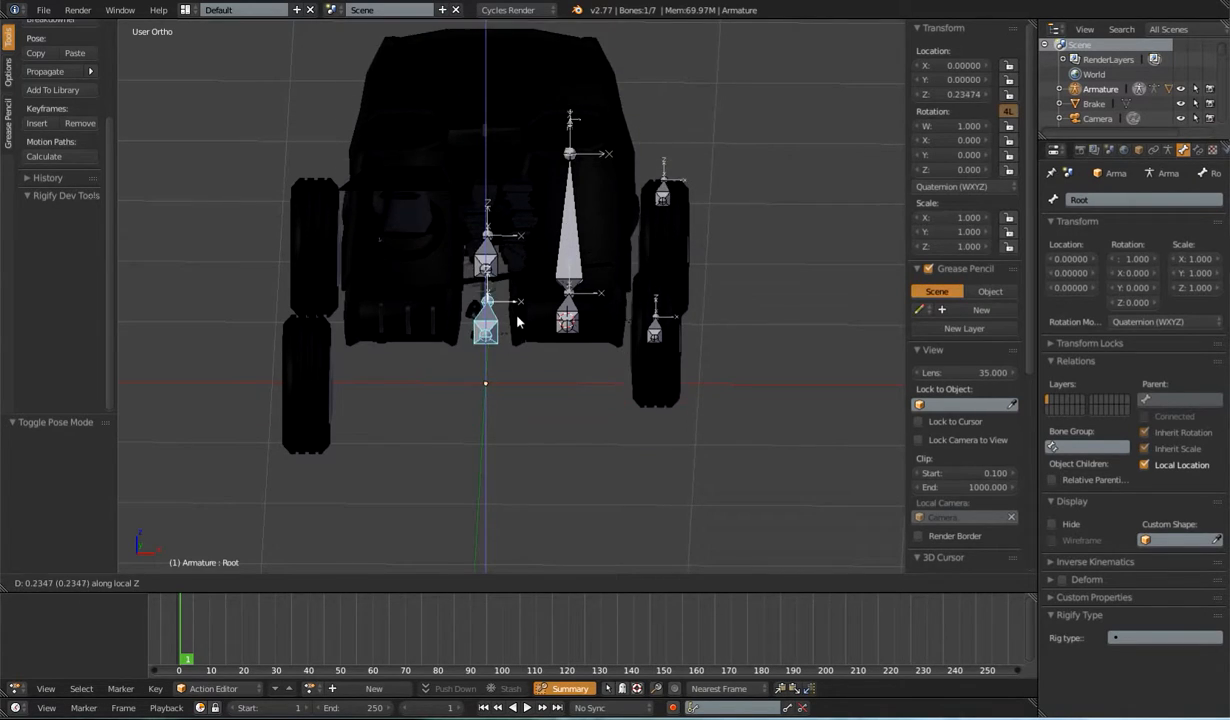
pyautogui.press('Escape')
# Step: Test-rotate the seat back bone in Pose Mode to check how the headrest bone follows it
pyautogui.moveTo(684, 203); pyautogui.dragTo(606, 200, button='middle')
pyautogui.click(631, 154)
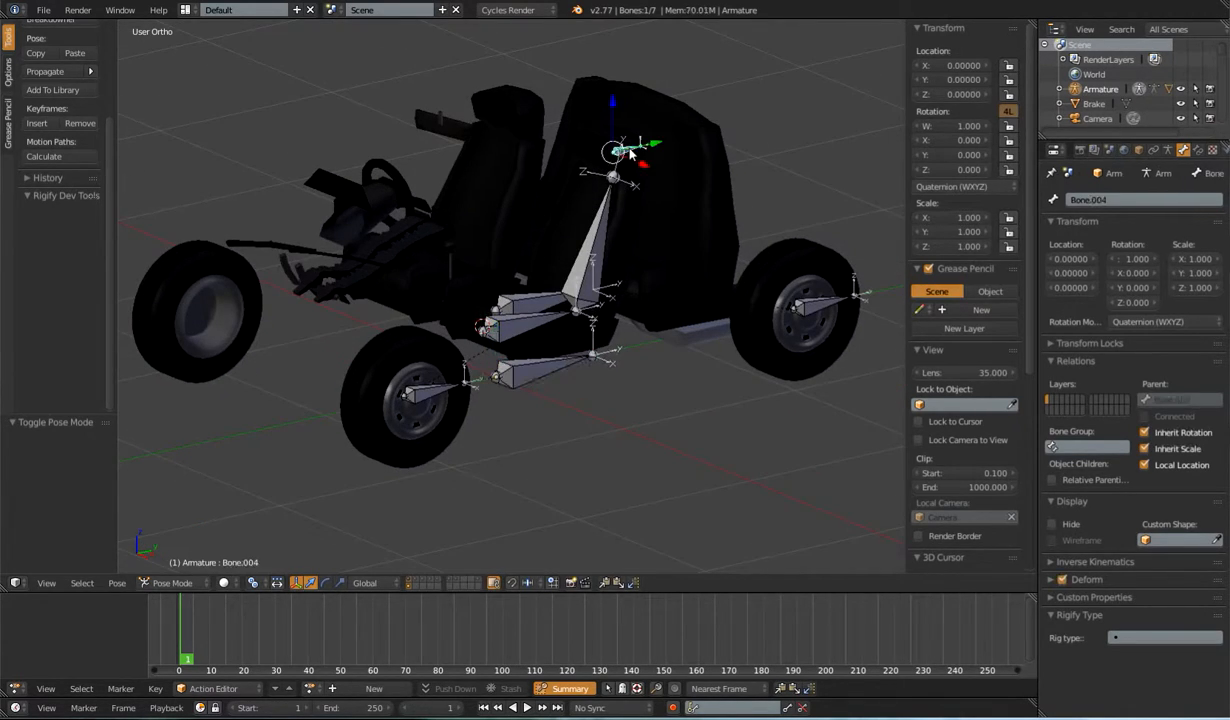
pyautogui.moveTo(676, 262); pyautogui.dragTo(632, 182, button='middle')
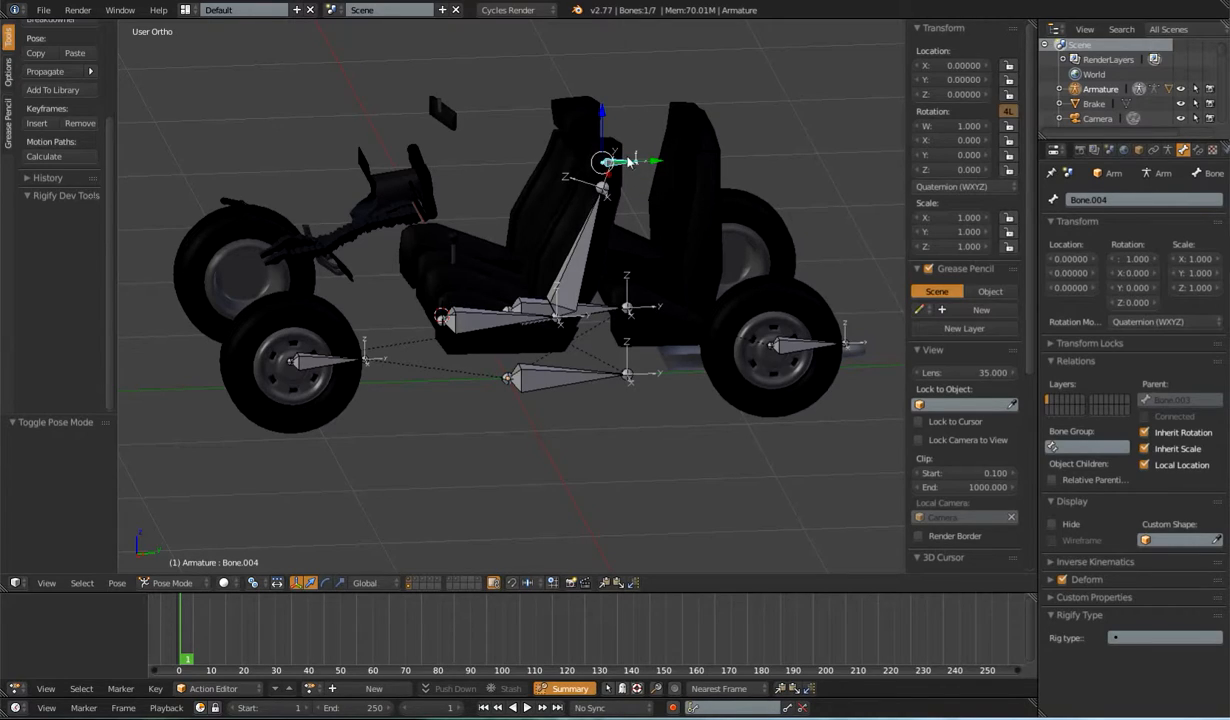
pyautogui.click(580, 270)
pyautogui.moveTo(580, 270); pyautogui.dragTo(613, 175, button='middle')
pyautogui.click(505, 343)
pyautogui.click(610, 170)
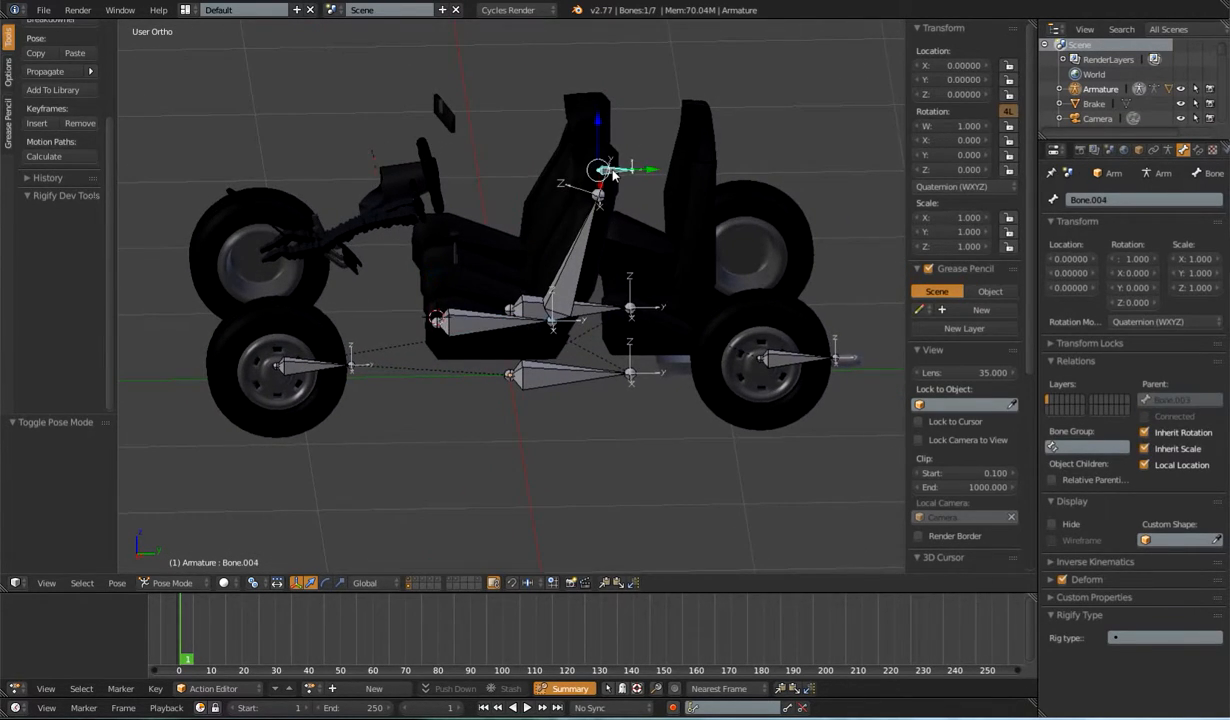
pyautogui.click(592, 226)
pyautogui.press('r')
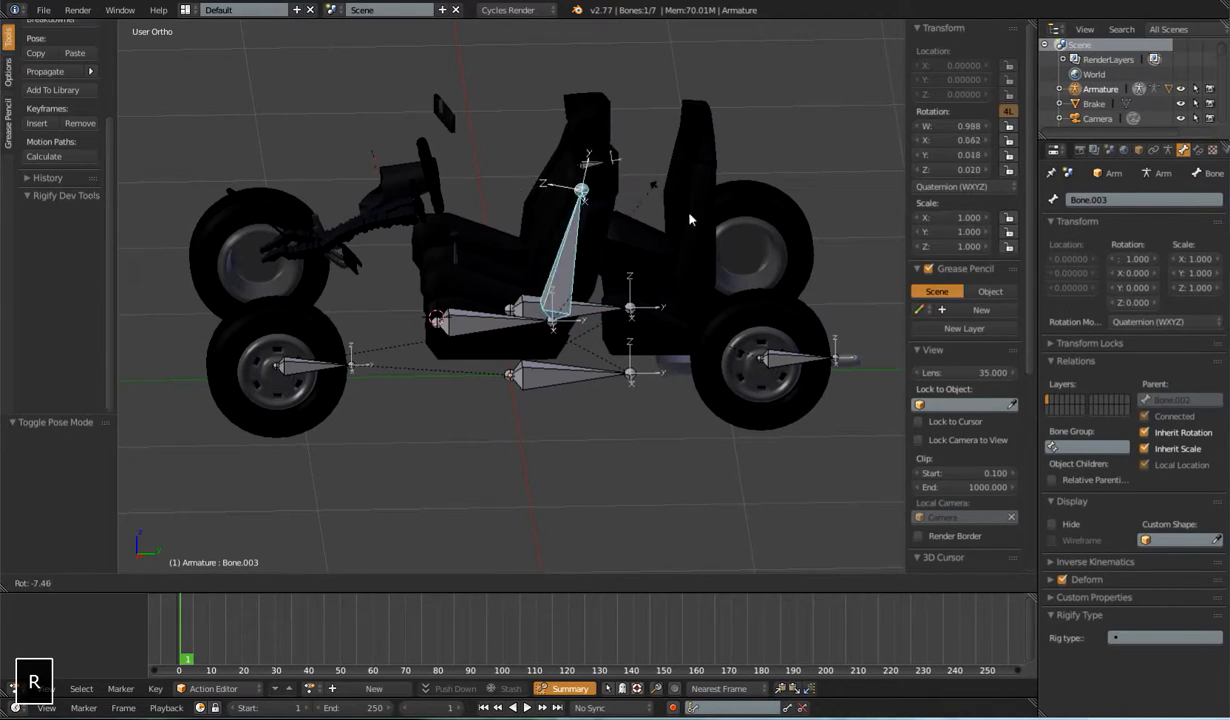
pyautogui.rightClick(650, 220)
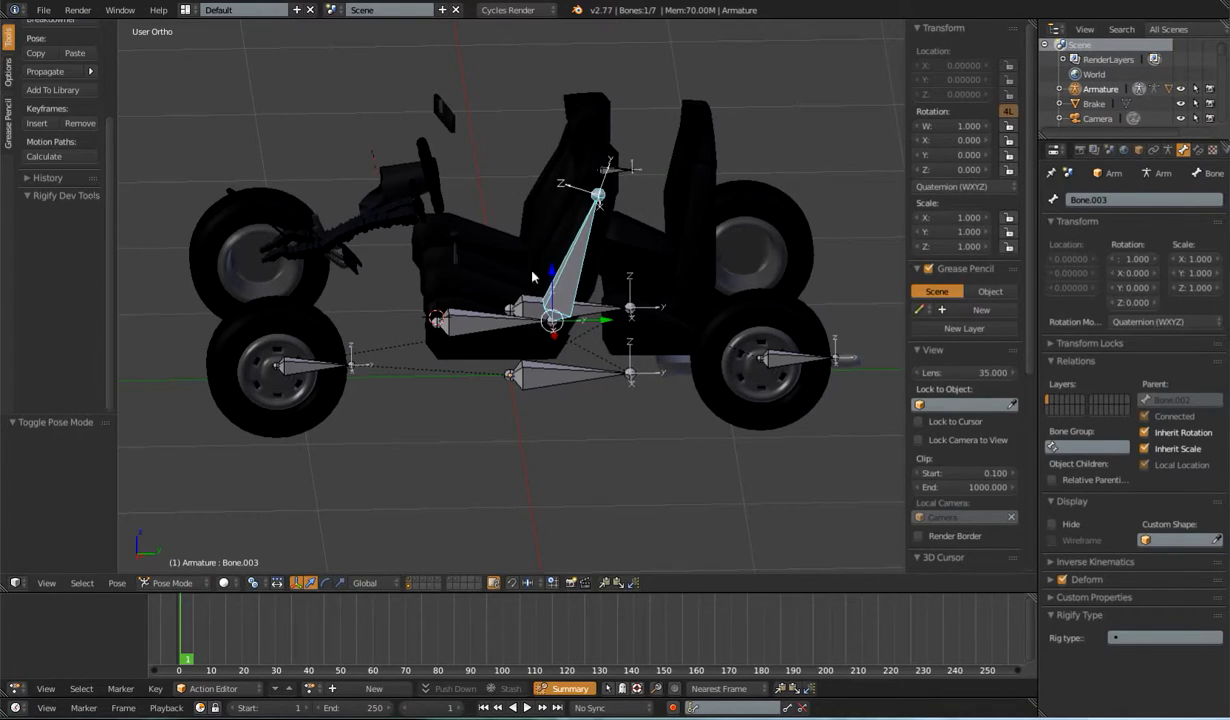
# Step: Rotate the headrest bone's tip by about -18.65° about global X in Edit Mode, setting it perpendicular to the seat back bone
pyautogui.click(600, 160)
pyautogui.press('Tab')
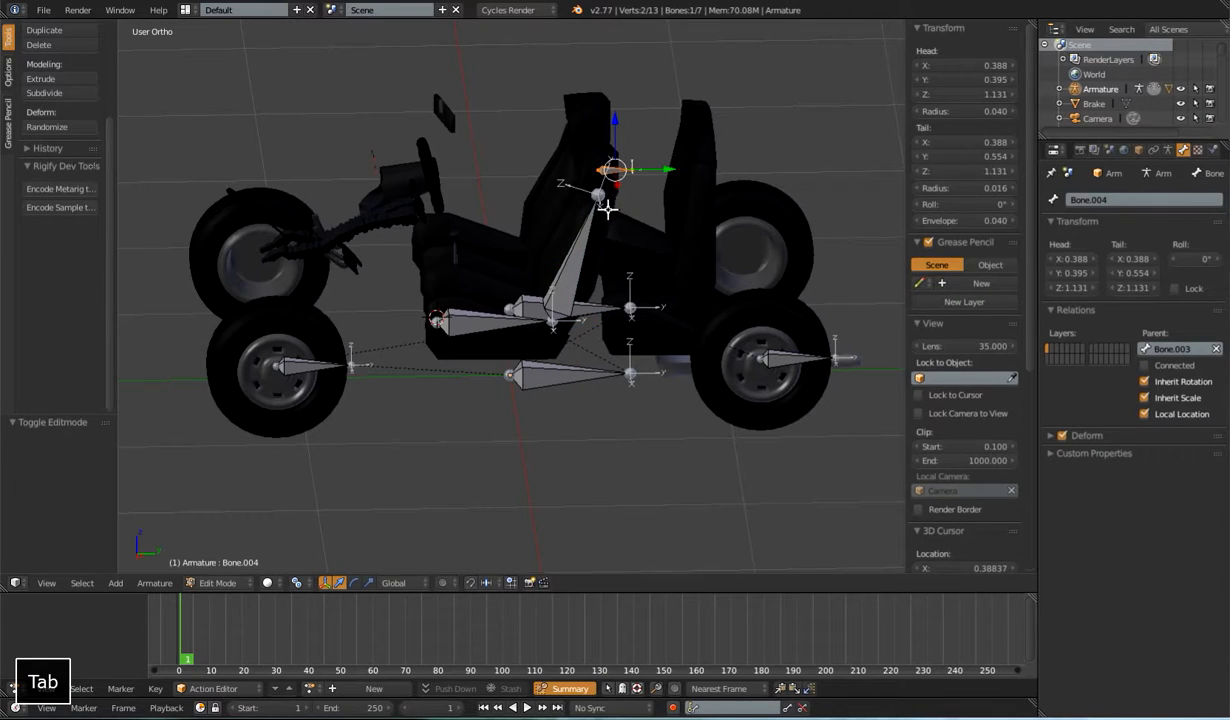
pyautogui.press('End')
pyautogui.press('pagedown')
pyautogui.scroll(2, 645, 161)
pyautogui.keyDown('shift'); pyautogui.moveTo(706, 159); pyautogui.dragTo(630, 248, button='middle'); pyautogui.keyUp('shift')
pyautogui.scroll(2, 653, 203)
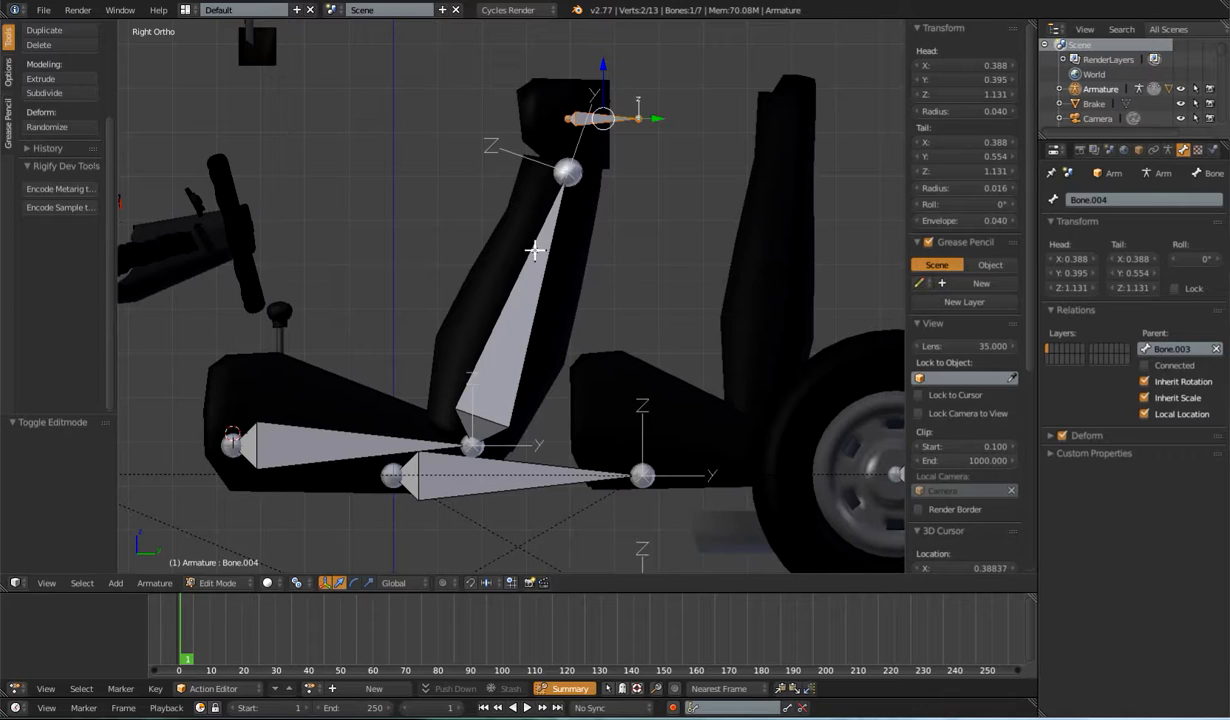
pyautogui.rightClick(638, 118)
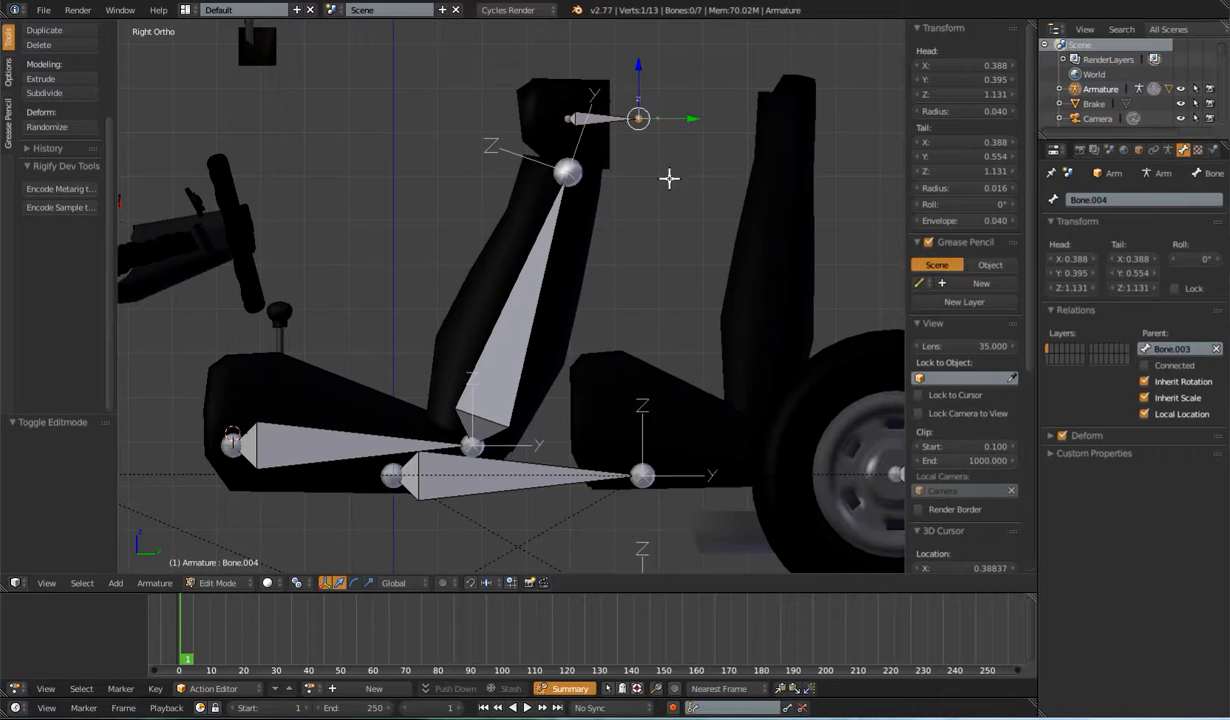
pyautogui.press('r')
pyautogui.press('x')
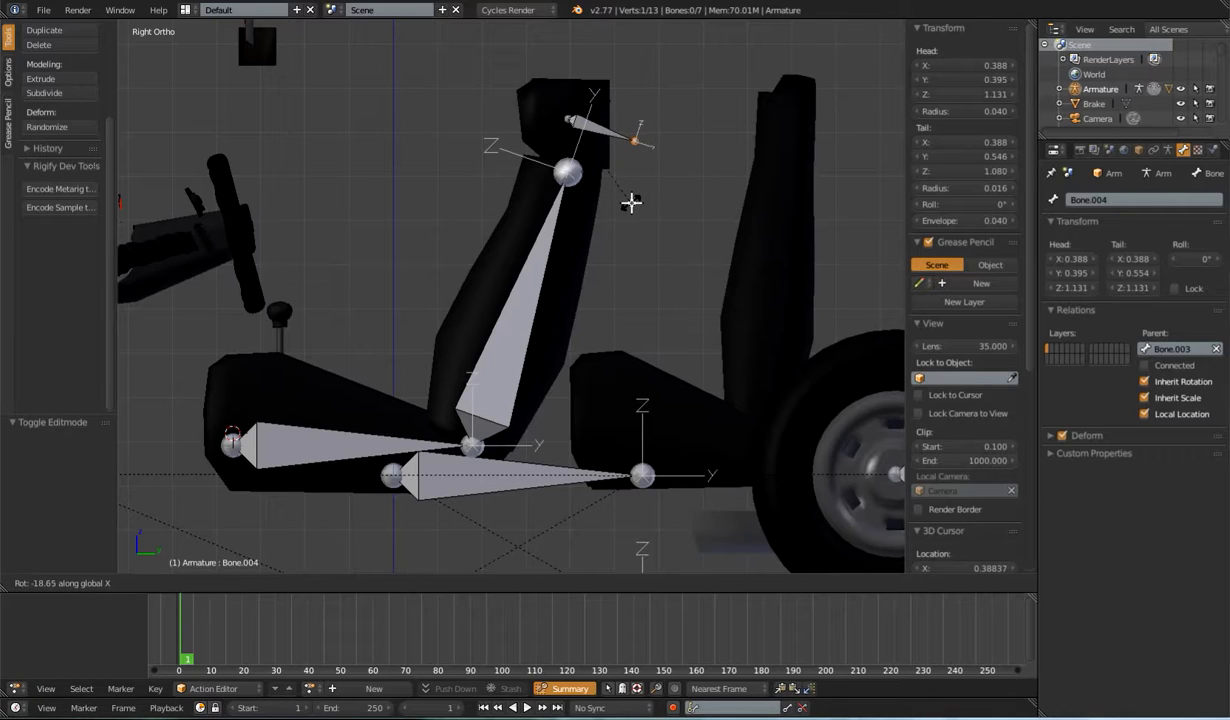
pyautogui.click(631, 203)
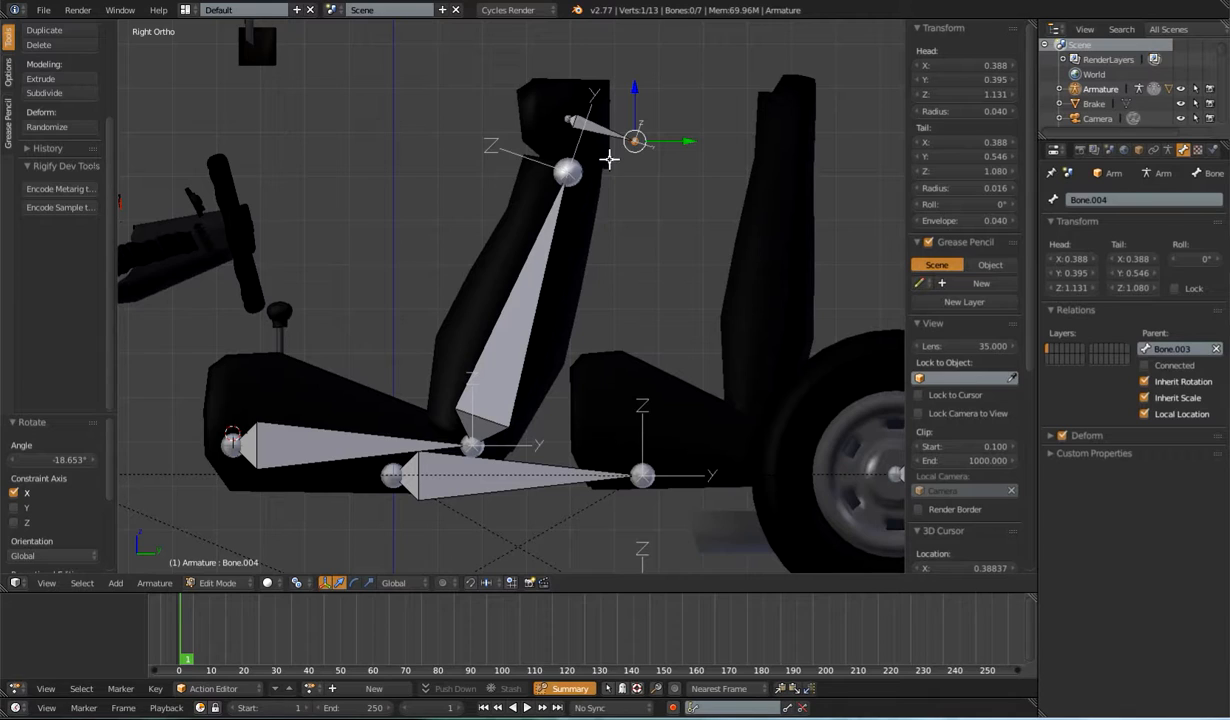
# Step: Test sliding the headrest bone along its local Z axis in Pose Mode and moving the SeatHeadRest.L mesh
pyautogui.scroll(-2, 609, 160)
pyautogui.press('Tab')
pyautogui.moveTo(601, 217); pyautogui.dragTo(565, 222, button='middle')
pyautogui.rightClick(575, 205)
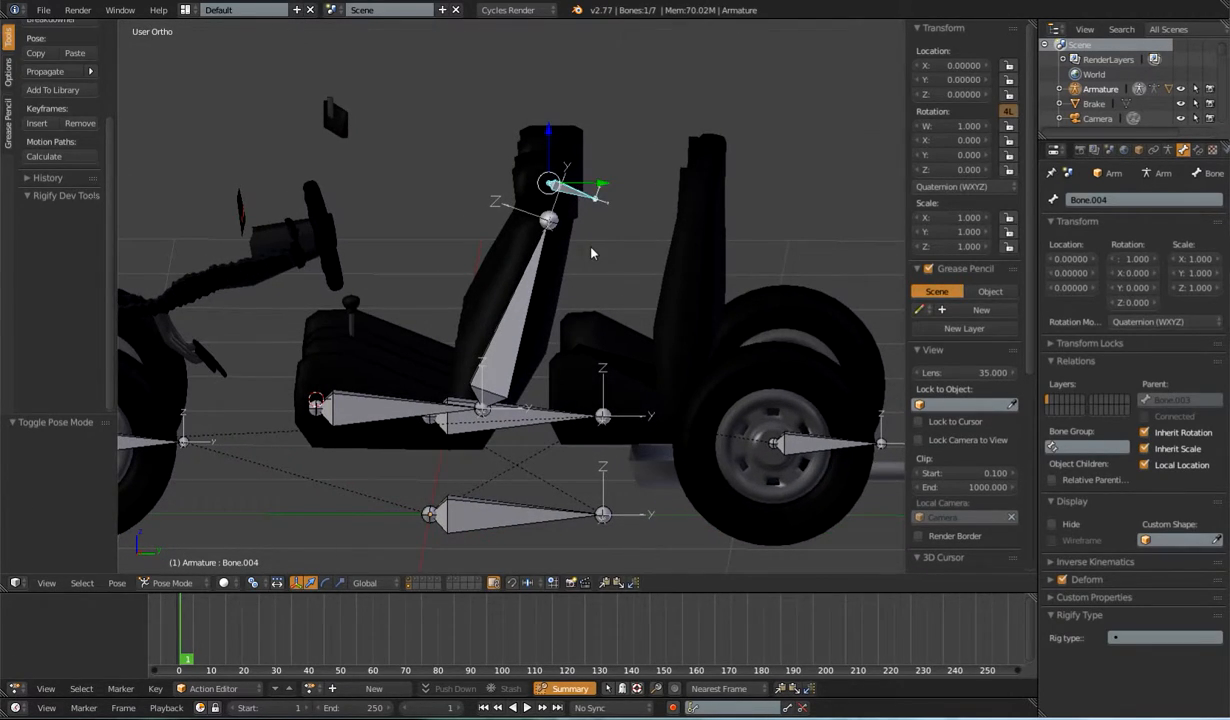
pyautogui.press('g')
pyautogui.press('z')
pyautogui.press('z')
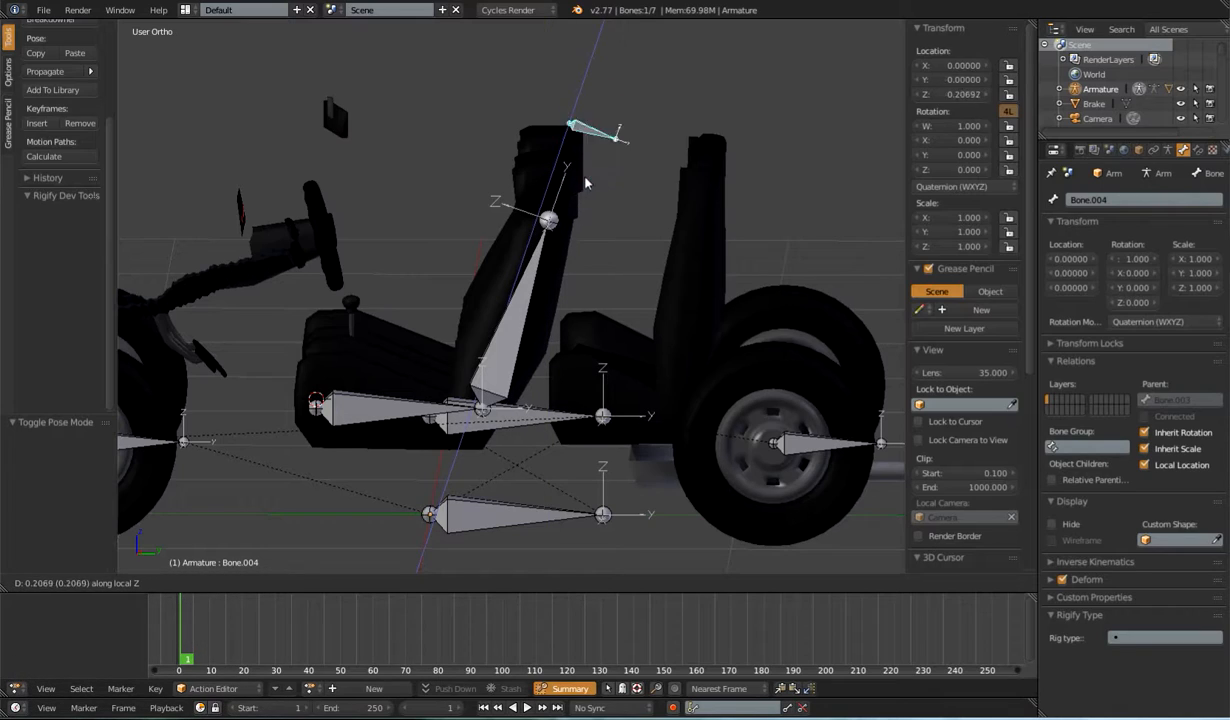
pyautogui.rightClick(520, 187)
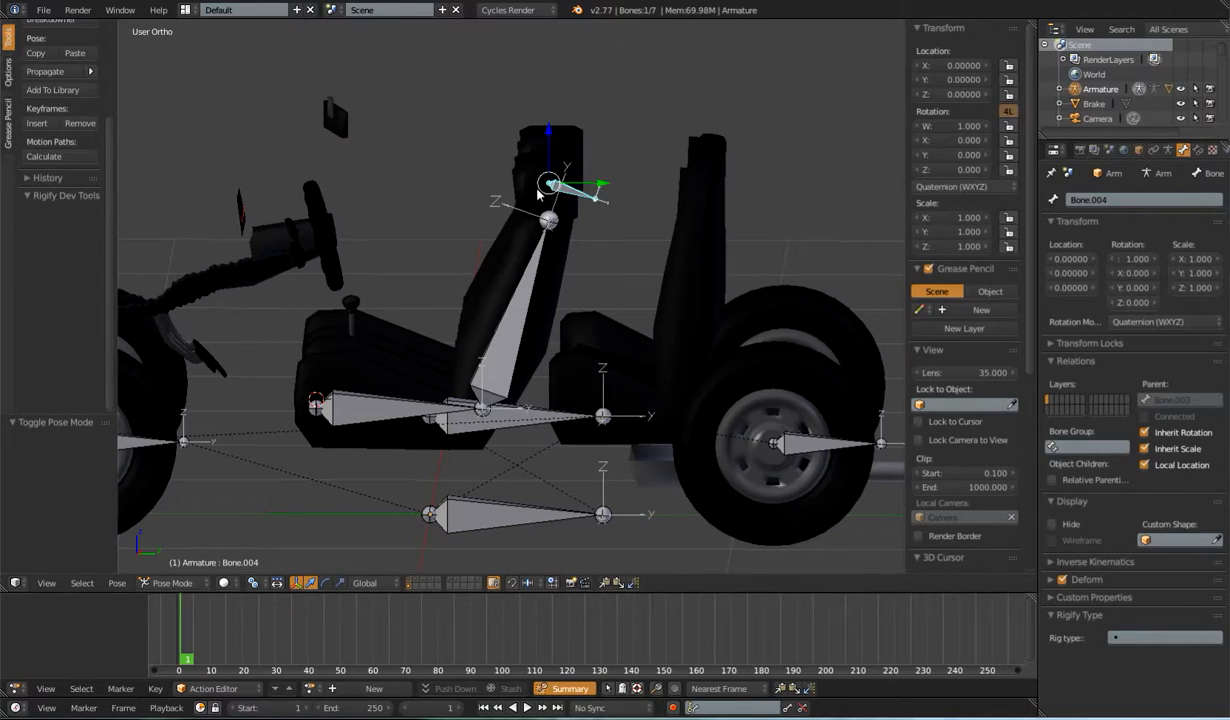
pyautogui.rightClick(541, 190)
pyautogui.press('g')
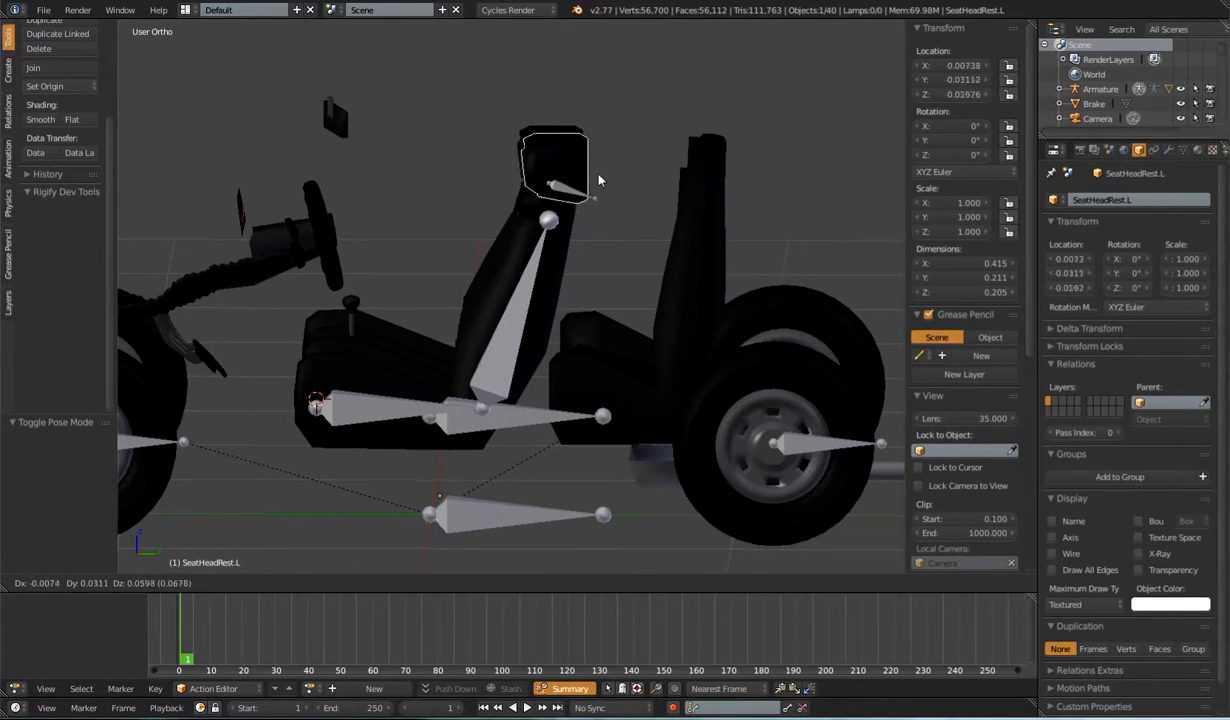
pyautogui.rightClick(595, 208)
# Step: Lock the lower seat bone's X and Z location plus all its rotation and scale channels, leaving only Y location free
pyautogui.scroll(-3, 587, 222)
pyautogui.moveTo(596, 246); pyautogui.dragTo(554, 276, button='middle')
pyautogui.rightClick(466, 257)
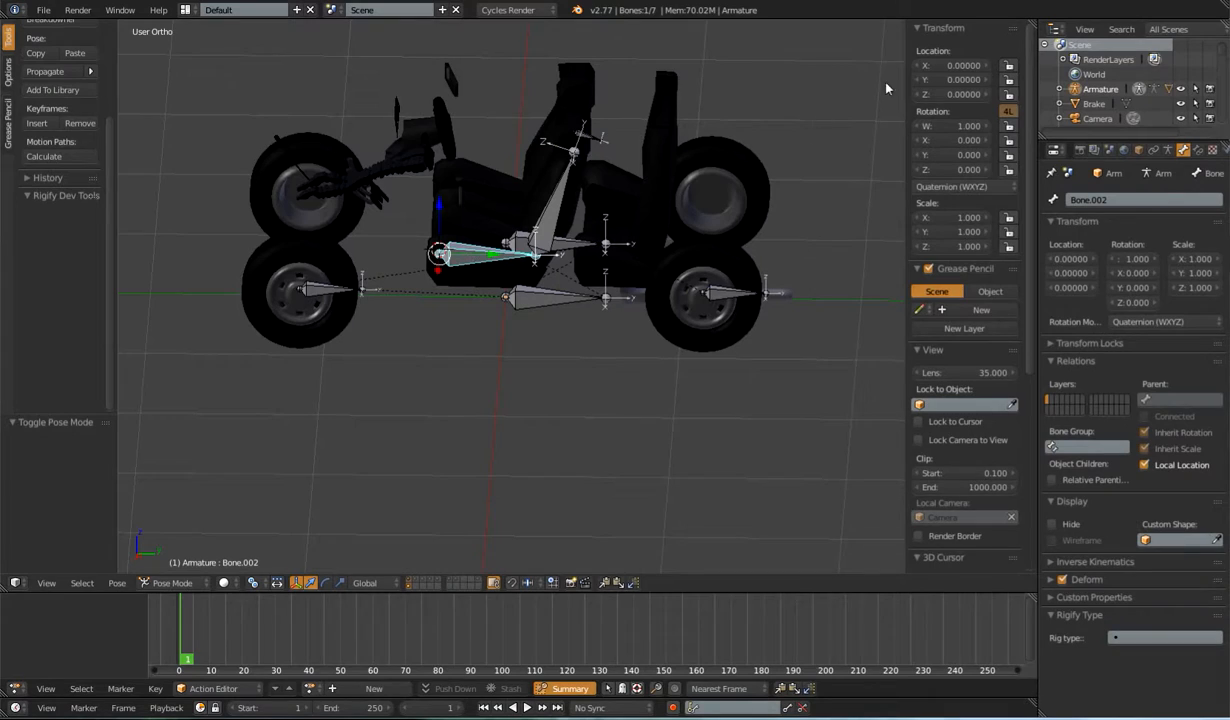
pyautogui.moveTo(482, 272); pyautogui.dragTo(512, 268, button='middle')
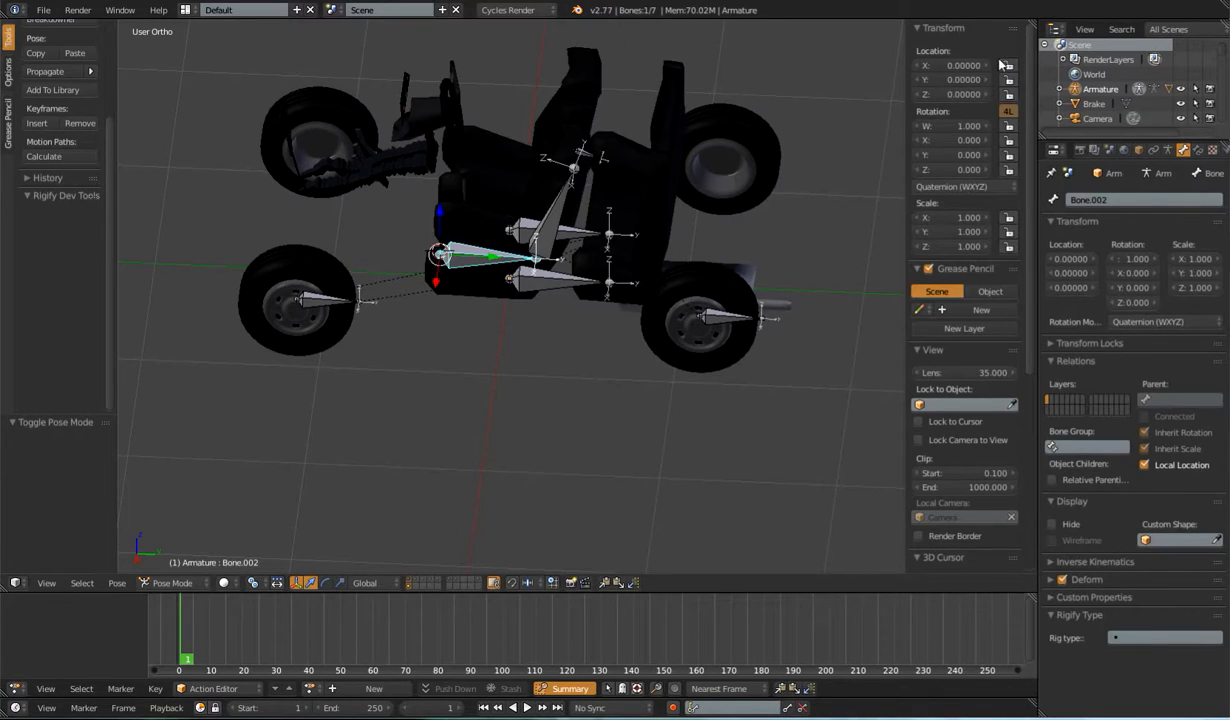
pyautogui.click(1010, 66)
pyautogui.click(1011, 95)
pyautogui.press('g')
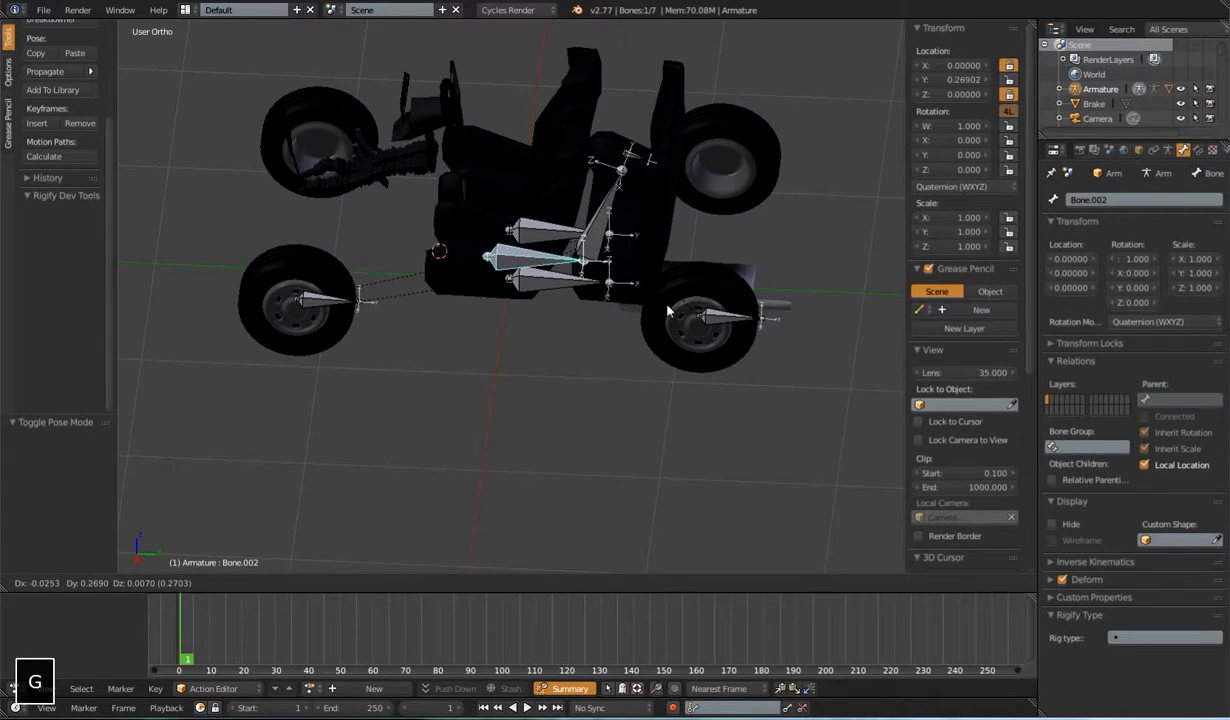
pyautogui.rightClick(588, 300)
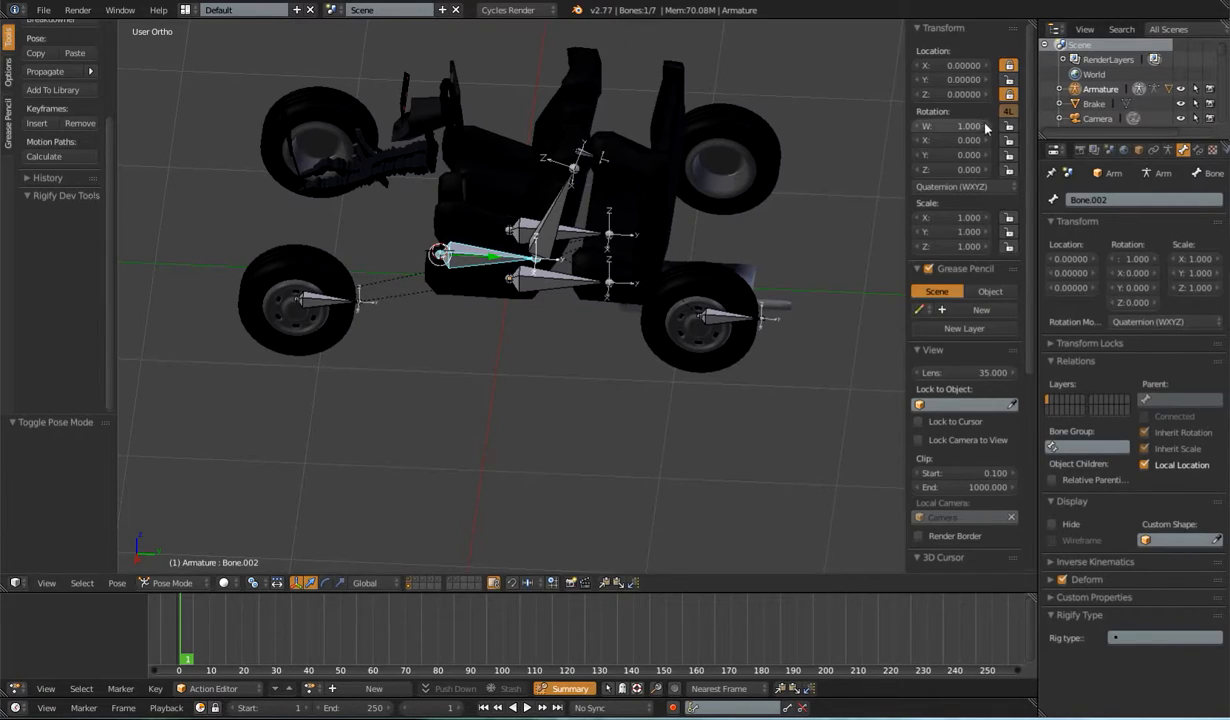
pyautogui.moveTo(1013, 126); pyautogui.dragTo(1008, 252)
# Step: Check the transform locks on the front wheel, rear wheel and lower seat bones, and select the seat back bone
pyautogui.rightClick(359, 290)
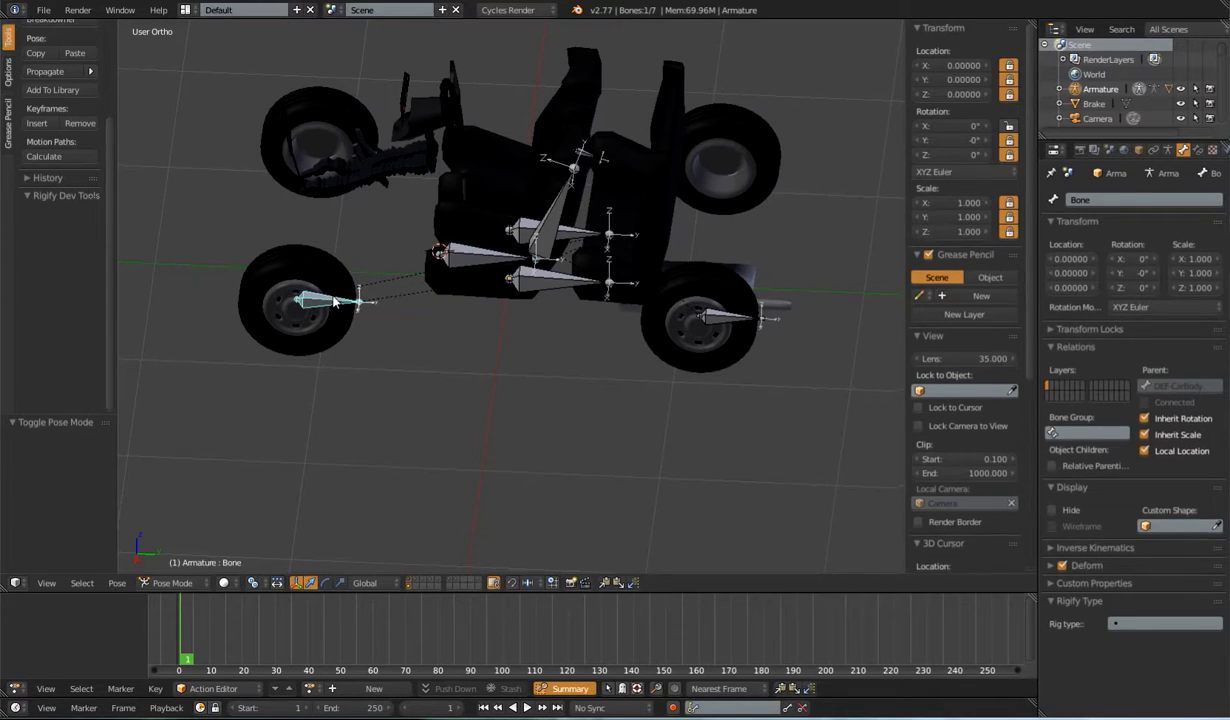
pyautogui.rightClick(724, 318)
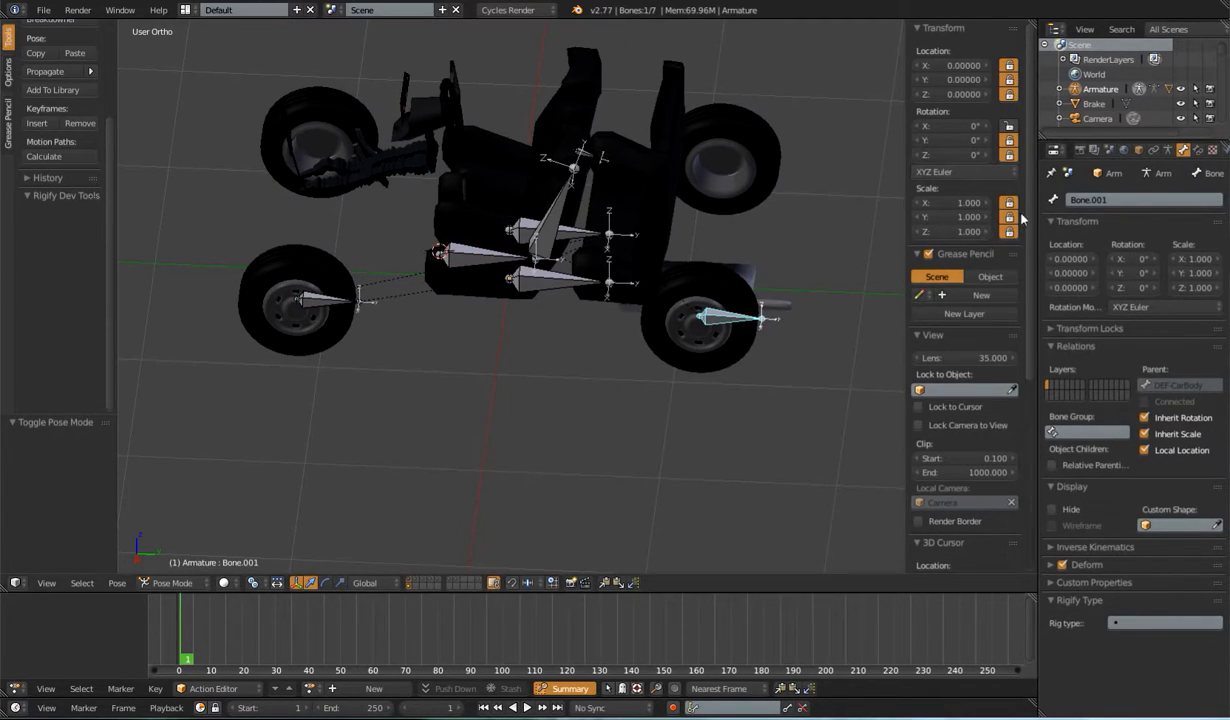
pyautogui.rightClick(549, 277)
pyautogui.rightClick(464, 250)
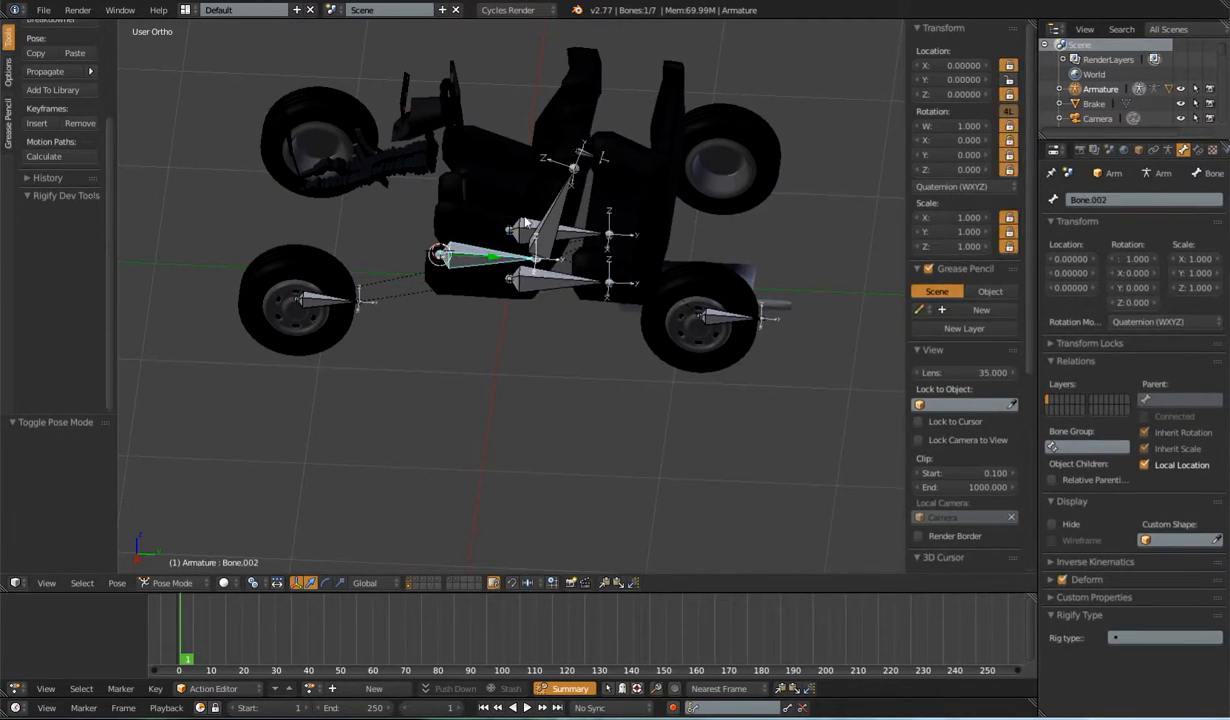
pyautogui.rightClick(522, 222)
pyautogui.rightClick(555, 212)
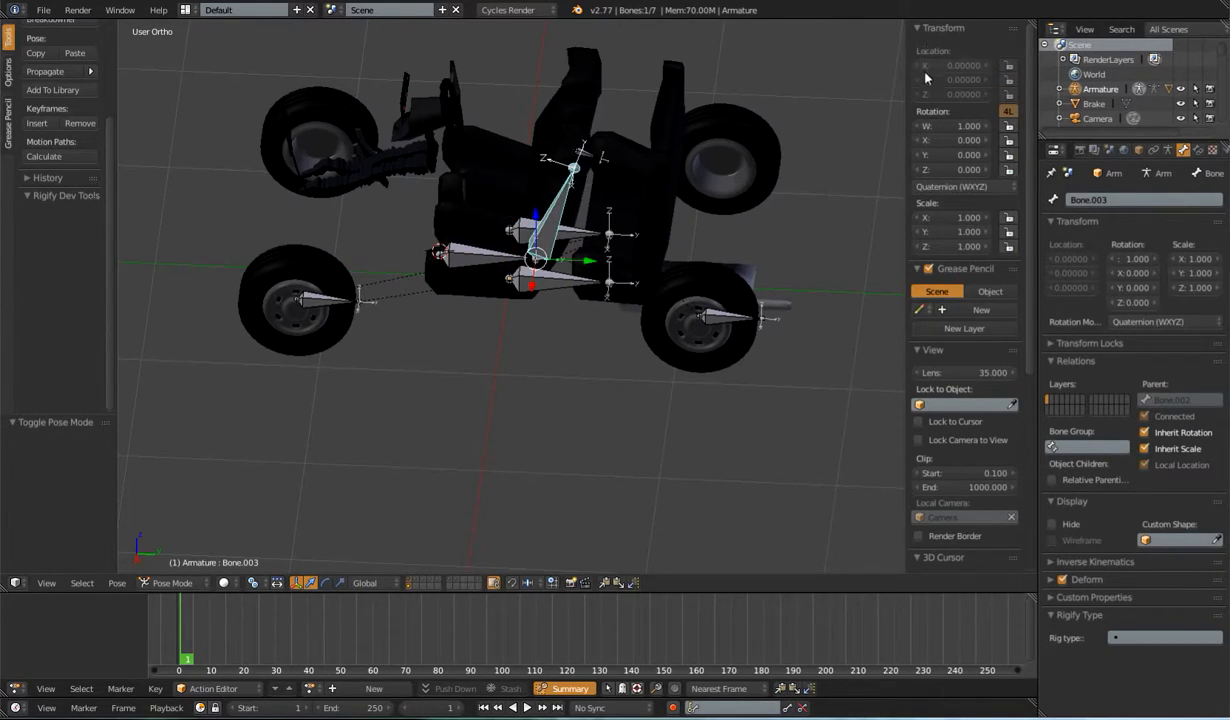
# Step: Lock the seat back bone's X, Y and Z location plus its Y and Z rotation in XYZ Euler mode, and test rotating it
pyautogui.moveTo(1008, 66); pyautogui.dragTo(1008, 94)
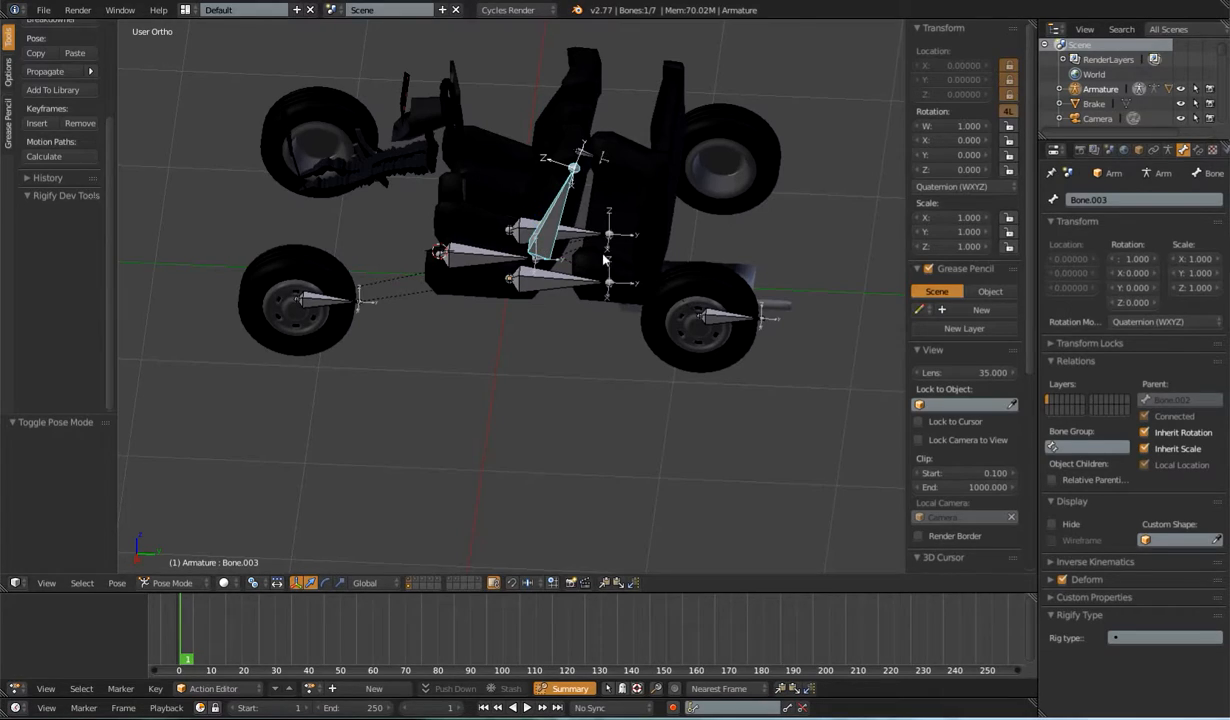
pyautogui.click(963, 188)
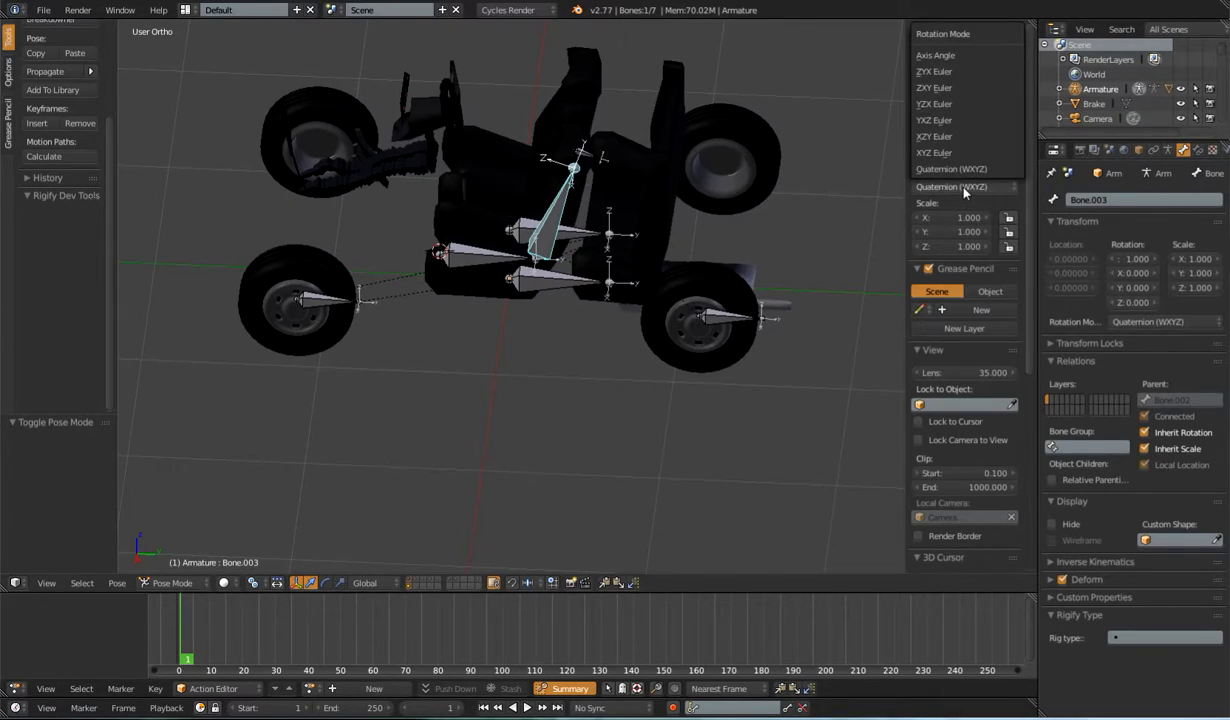
pyautogui.click(938, 152)
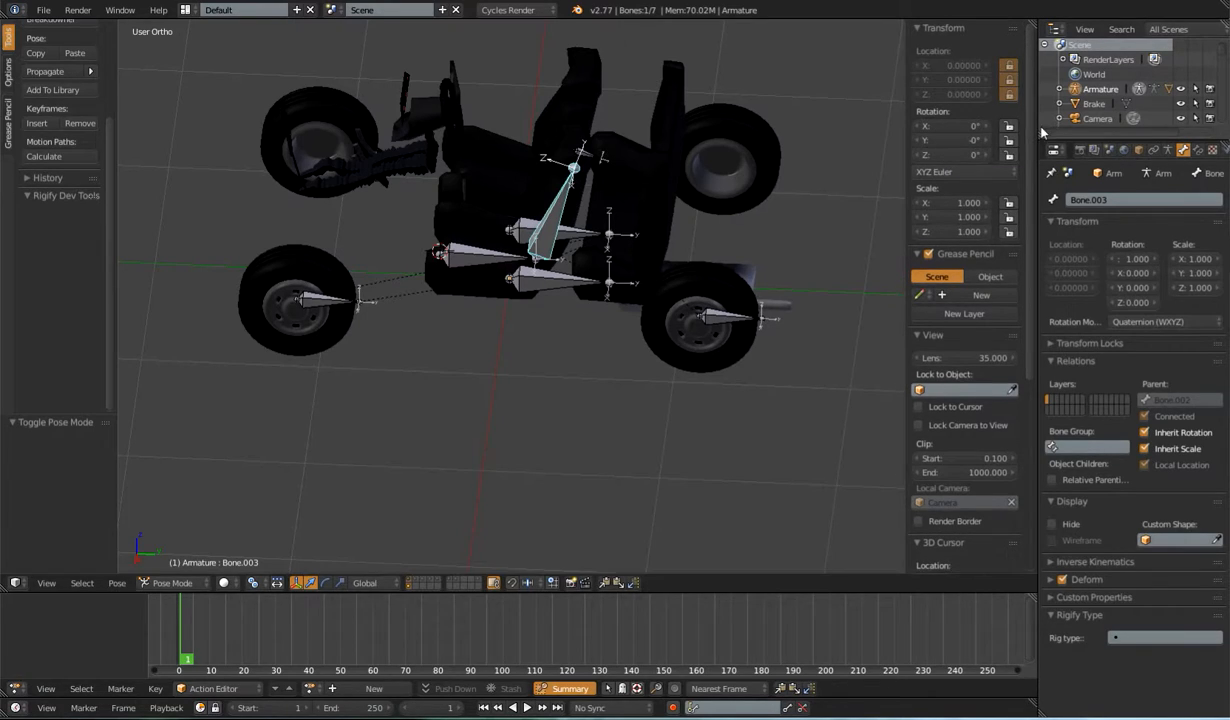
pyautogui.click(1010, 156)
pyautogui.press('r')
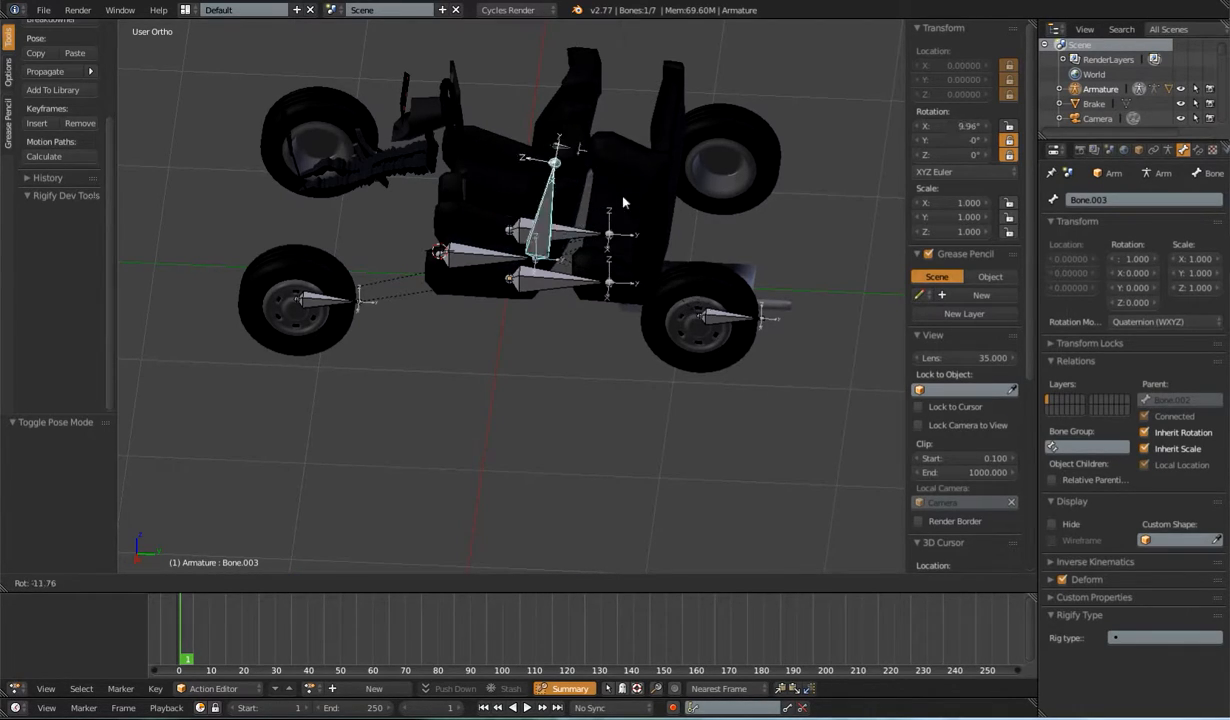
pyautogui.press('Escape')
# Step: Lock the headrest bone's X and Y location plus all its rotation and scale channels, testing that it slides along local Z
pyautogui.moveTo(548, 247); pyautogui.dragTo(588, 195, button='middle')
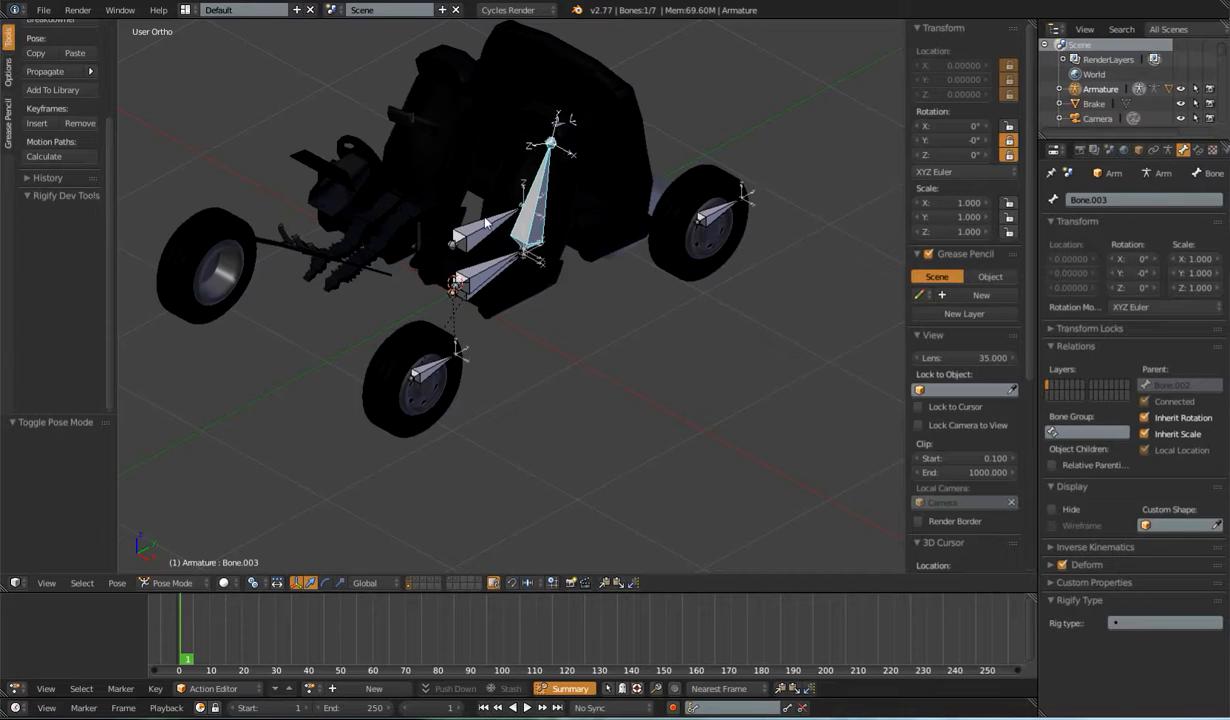
pyautogui.moveTo(633, 264); pyautogui.dragTo(572, 220, button='middle')
pyautogui.rightClick(593, 127)
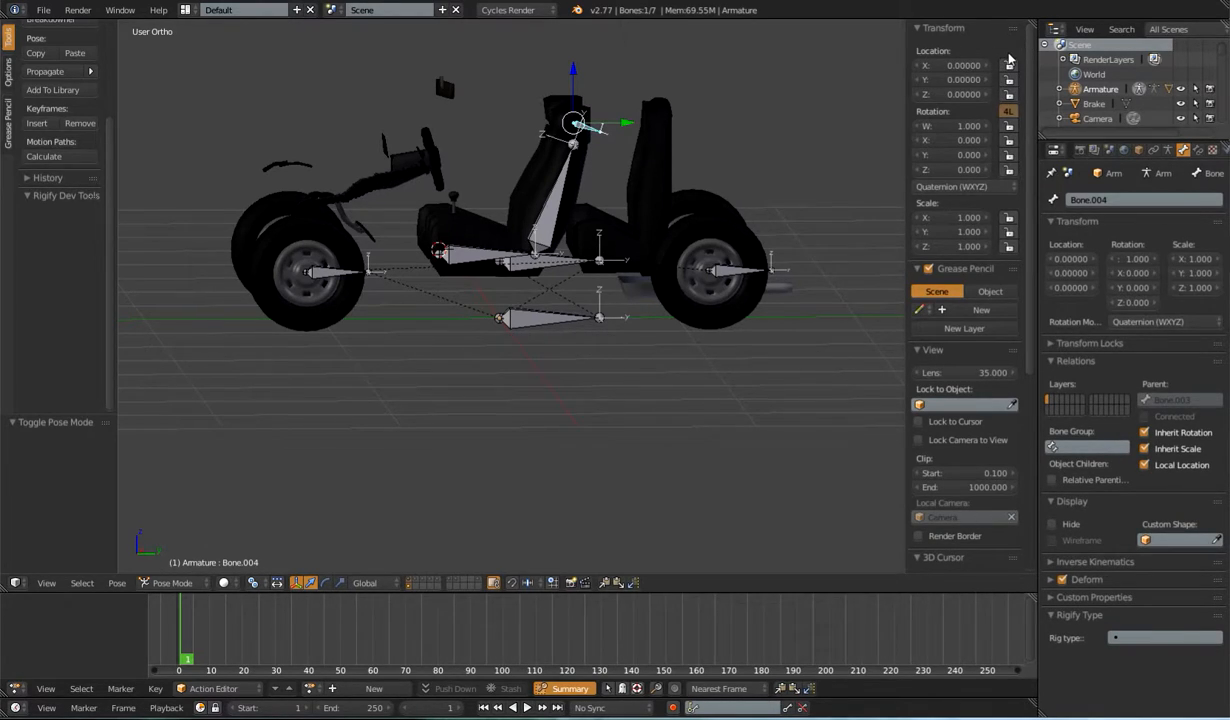
pyautogui.moveTo(1008, 65); pyautogui.dragTo(1007, 87)
pyautogui.press('g')
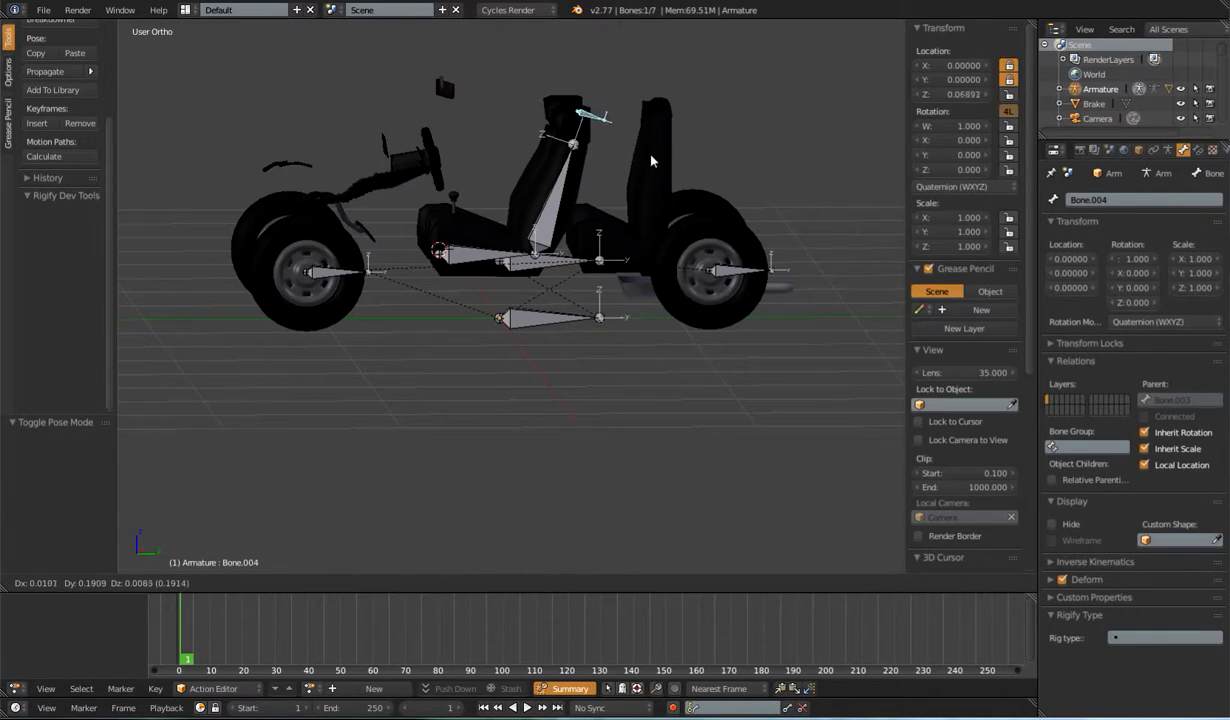
pyautogui.rightClick(651, 161)
pyautogui.moveTo(1008, 126); pyautogui.dragTo(1012, 173)
pyautogui.moveTo(1007, 218); pyautogui.dragTo(1016, 261)
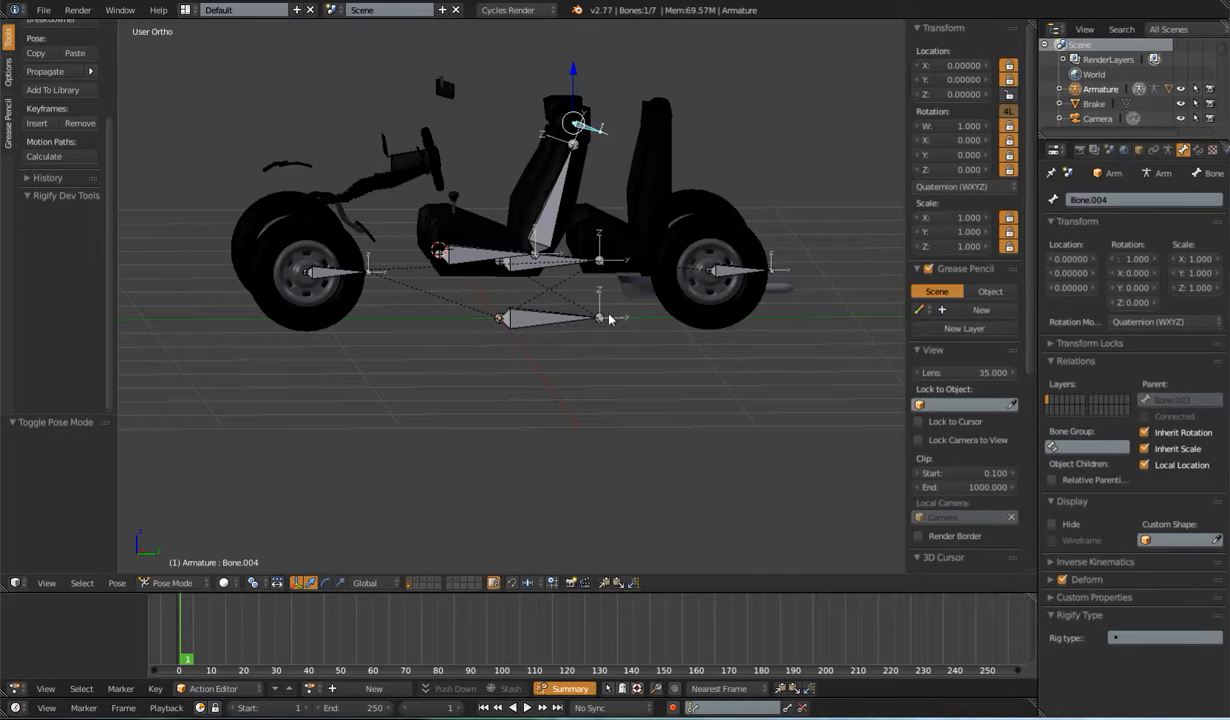
# Step: Parent the lower seat bone to DEF-CarBody in Edit Mode using Keep Offset
pyautogui.moveTo(655, 303)
pyautogui.mouseDown(button='middle')
pyautogui.moveTo(708, 343)
pyautogui.moveTo(634, 349)
pyautogui.moveTo(641, 358)
pyautogui.moveTo(675, 286)
pyautogui.moveTo(643, 275)
pyautogui.moveTo(640, 311)
pyautogui.moveTo(601, 302)
pyautogui.moveTo(599, 286)
pyautogui.moveTo(645, 325)
pyautogui.mouseUp(button='middle')
pyautogui.scroll(2, 620, 310)
pyautogui.press('Tab')
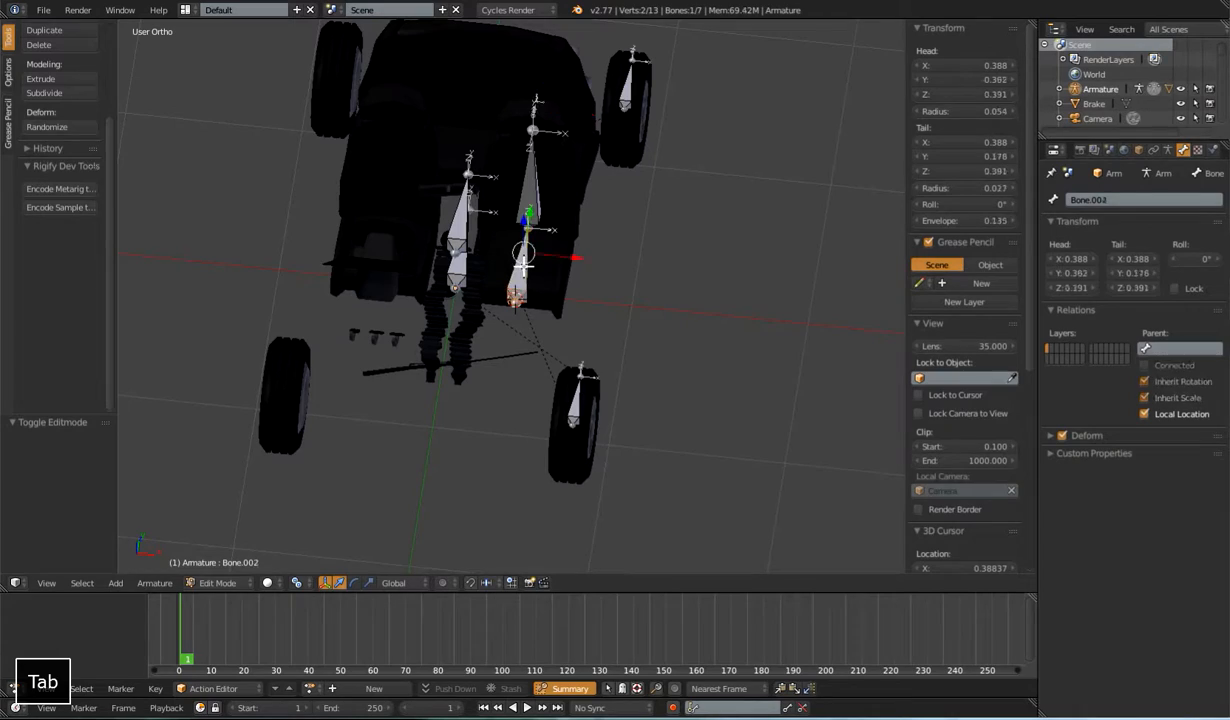
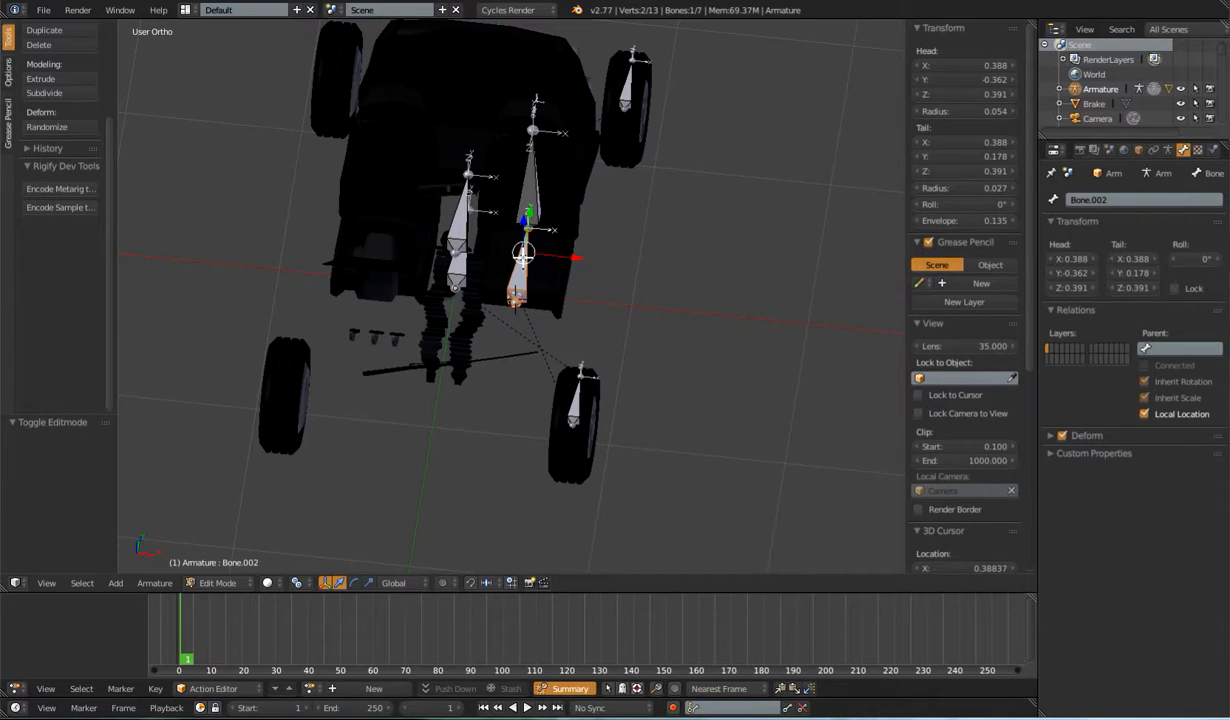
pyautogui.keyDown('shift'); pyautogui.rightClick(459, 215); pyautogui.keyUp('shift')
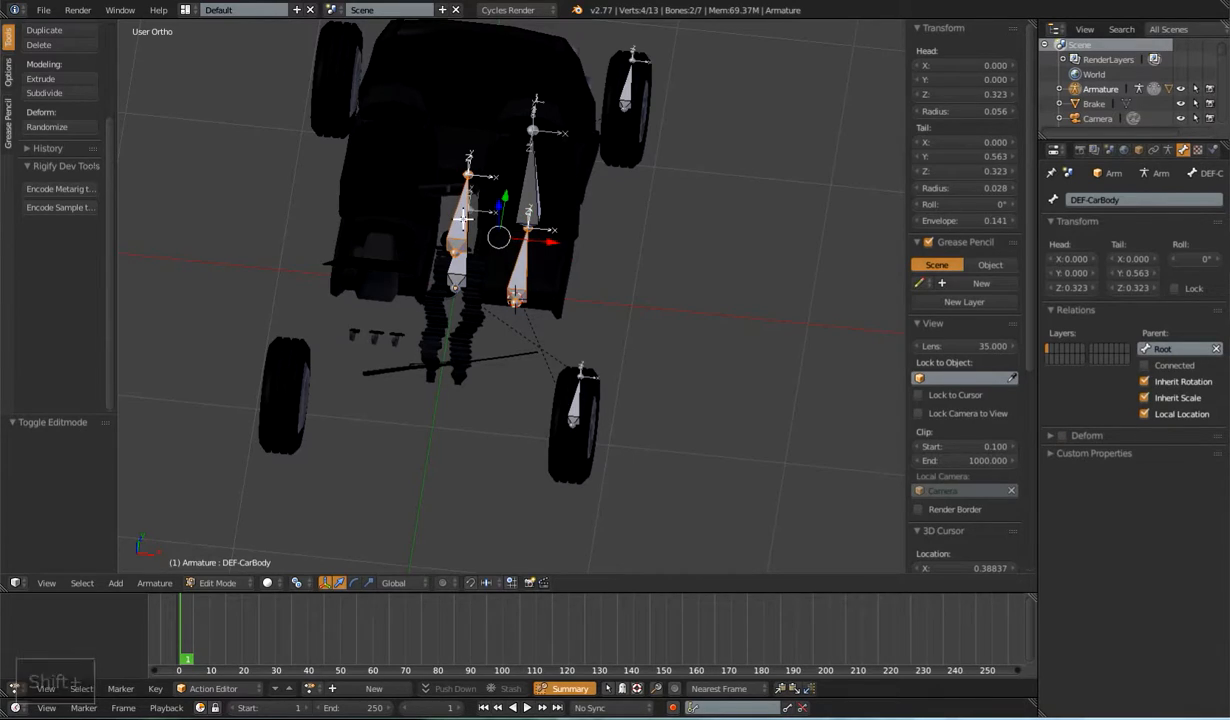
pyautogui.hotkey('ctrl', 'p')
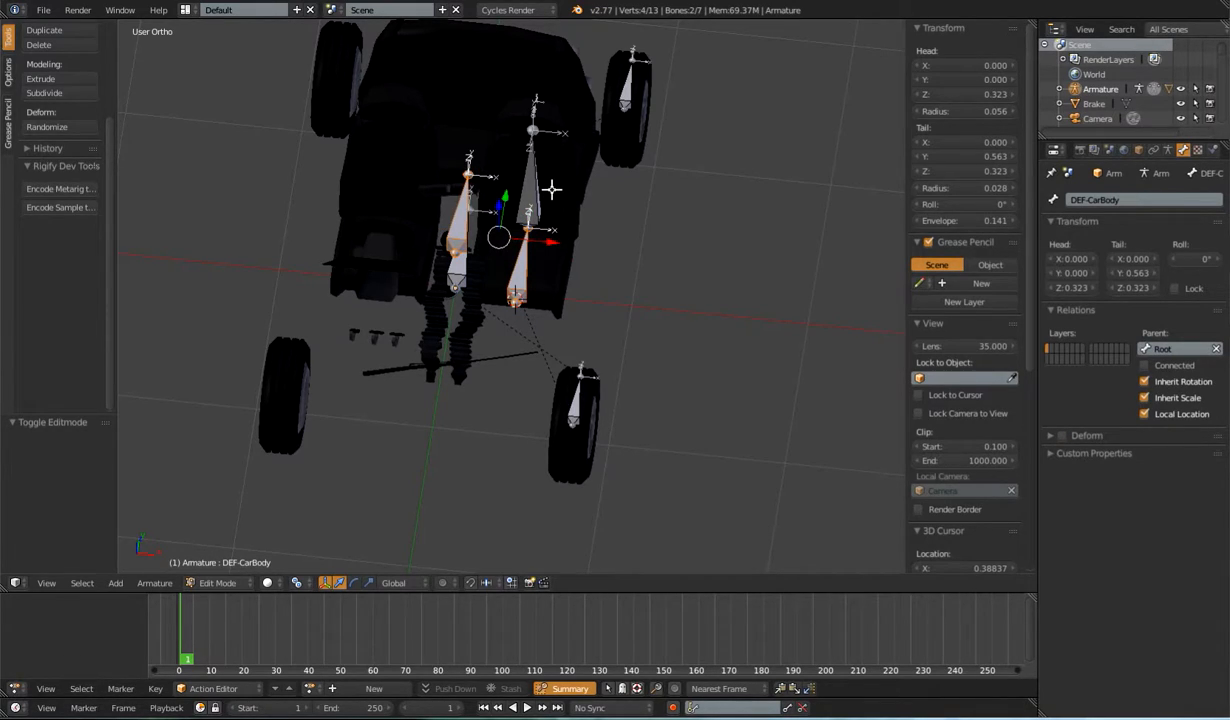
pyautogui.hotkey('ctrl', 'p')
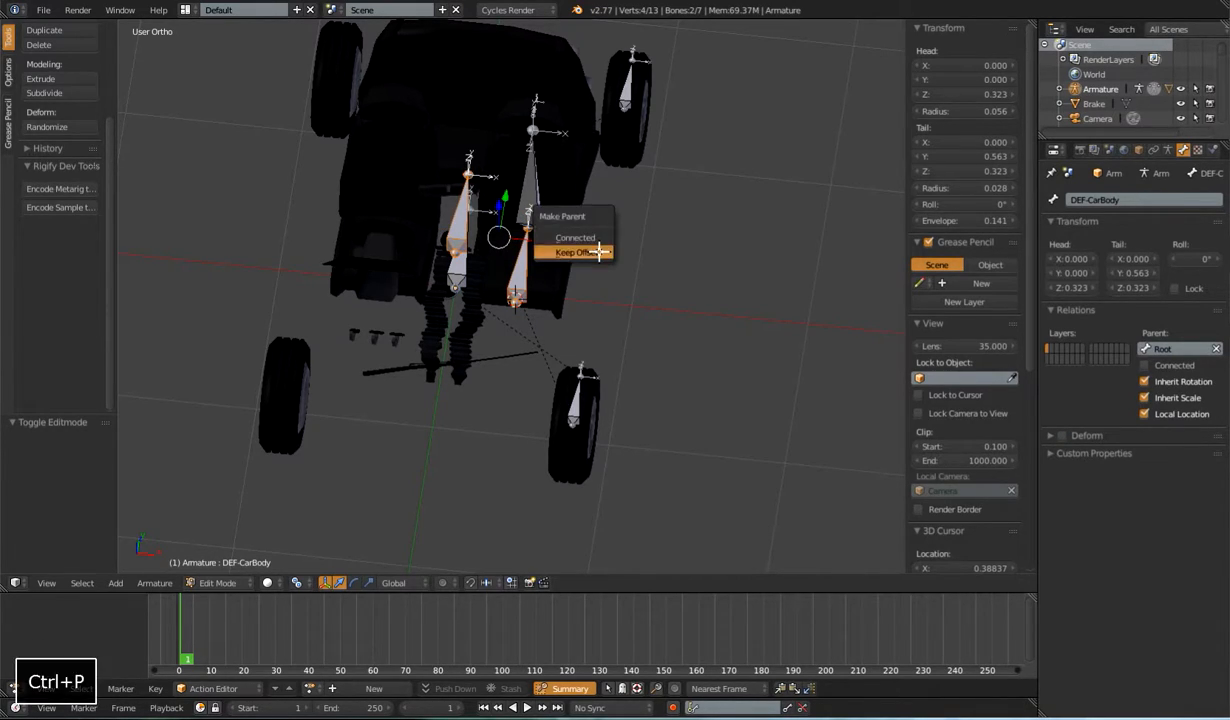
pyautogui.click(589, 254)
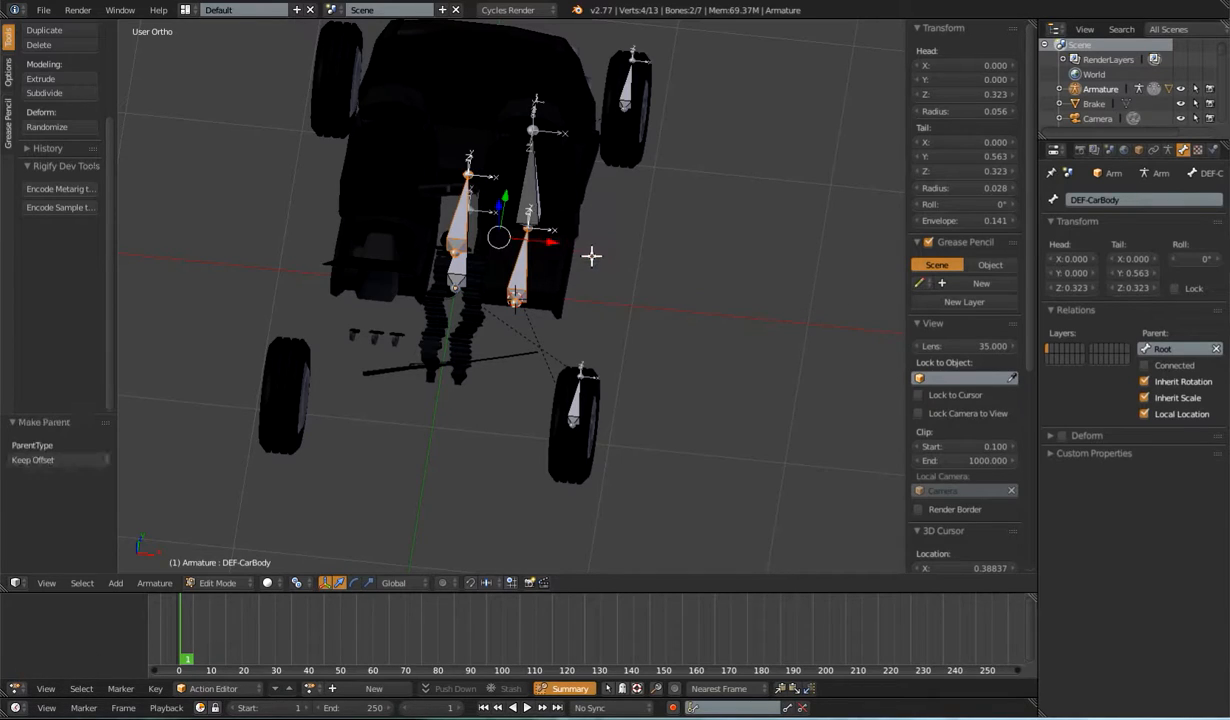
# Step: Test the seat parenting in Pose Mode by moving the DEF-CarBody bone and cancelling the move
pyautogui.press('Tab')
pyautogui.rightClick(522, 283)
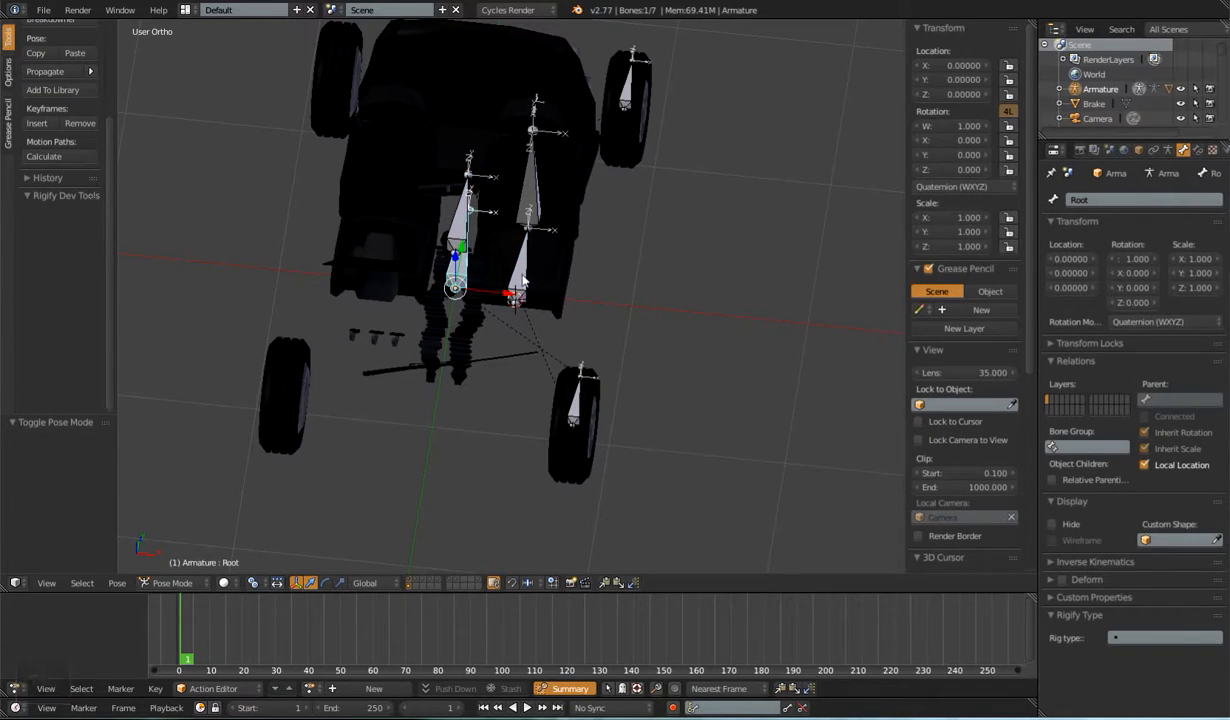
pyautogui.rightClick(470, 225)
pyautogui.press('g')
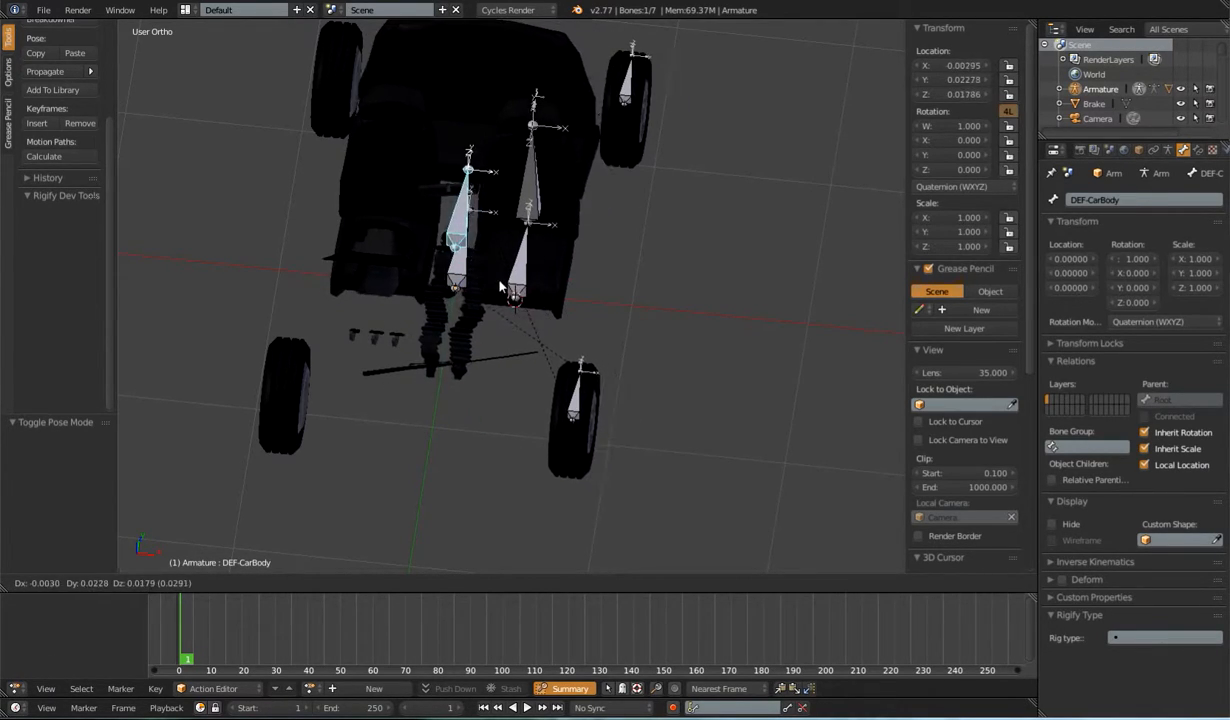
pyautogui.rightClick(537, 309)
# Step: Show the layer containing the two blue car doors together with the rig
pyautogui.moveTo(537, 309); pyautogui.dragTo(537, 532, button='middle')
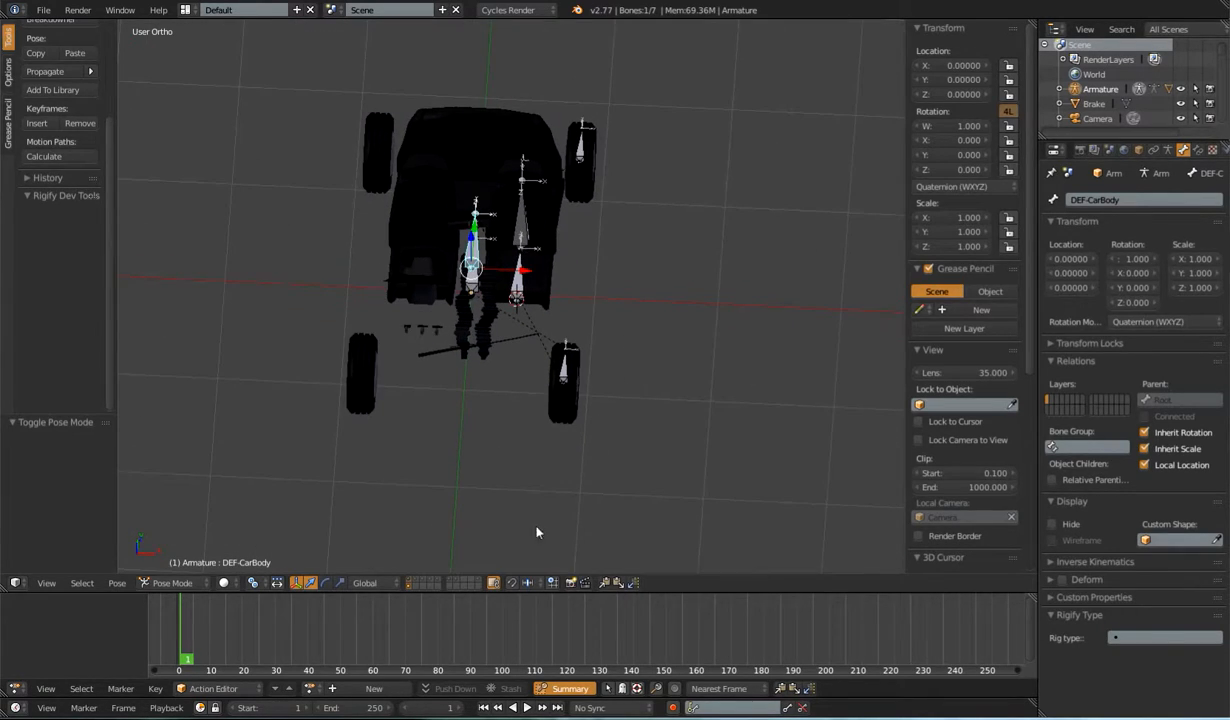
pyautogui.keyDown('shift'); pyautogui.click(429, 587); pyautogui.keyUp('shift')
pyautogui.keyDown('shift'); pyautogui.click(433, 587); pyautogui.keyUp('shift')
pyautogui.keyDown('shift'); pyautogui.click(433, 587); pyautogui.keyUp('shift')
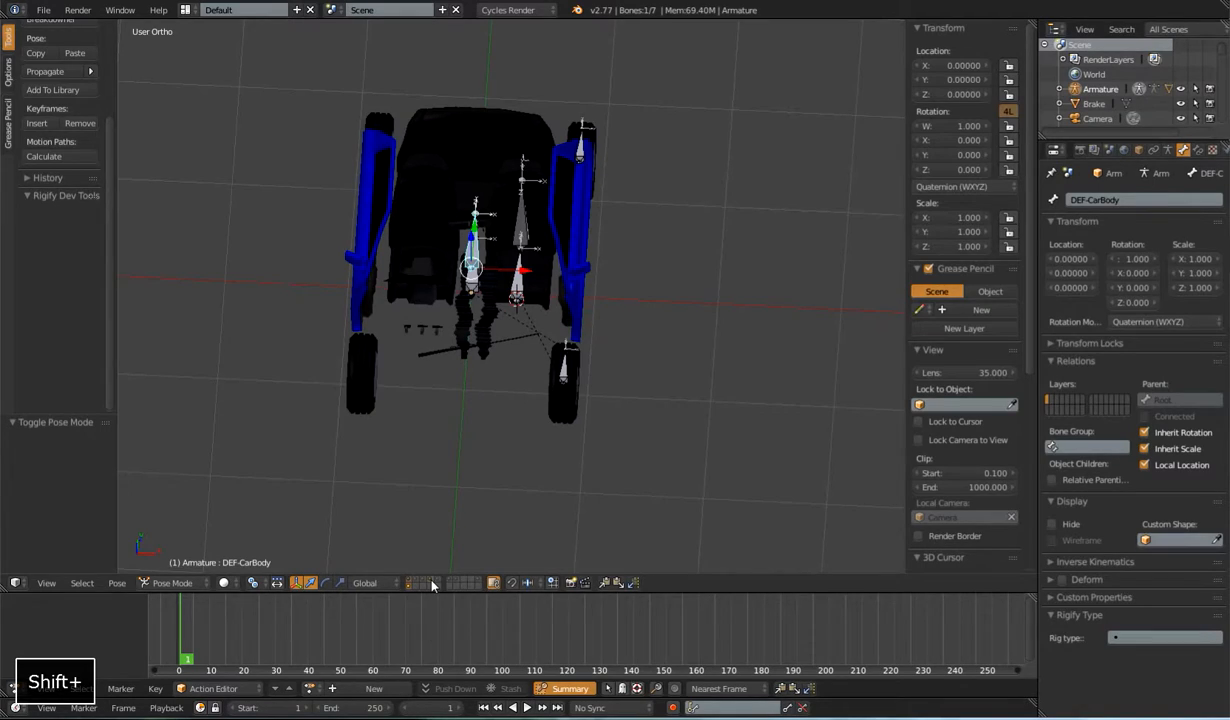
pyautogui.keyDown('shift'); pyautogui.click(433, 587); pyautogui.keyUp('shift')
pyautogui.keyDown('shift'); pyautogui.click(433, 587); pyautogui.keyUp('shift')
pyautogui.keyDown('shift'); pyautogui.click(433, 587); pyautogui.keyUp('shift')
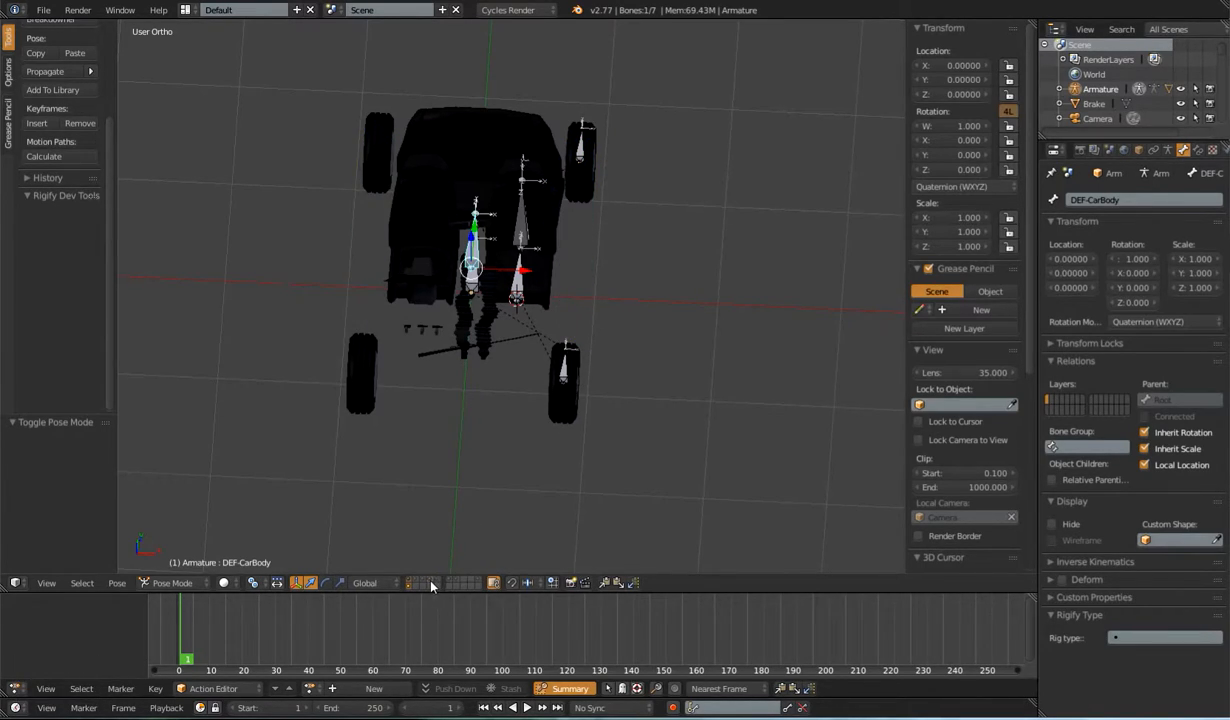
pyautogui.keyDown('shift'); pyautogui.click(433, 587); pyautogui.keyUp('shift')
# Step: Open the DoorR.005_DoorR.000 mesh in Edit Mode with selection limited to visible geometry and all its vertices deselected
pyautogui.moveTo(620, 285); pyautogui.dragTo(549, 180, button='middle')
pyautogui.moveTo(634, 218); pyautogui.dragTo(540, 273, button='middle')
pyautogui.hotkey('ctrl', 'Tab')
pyautogui.rightClick(585, 300)
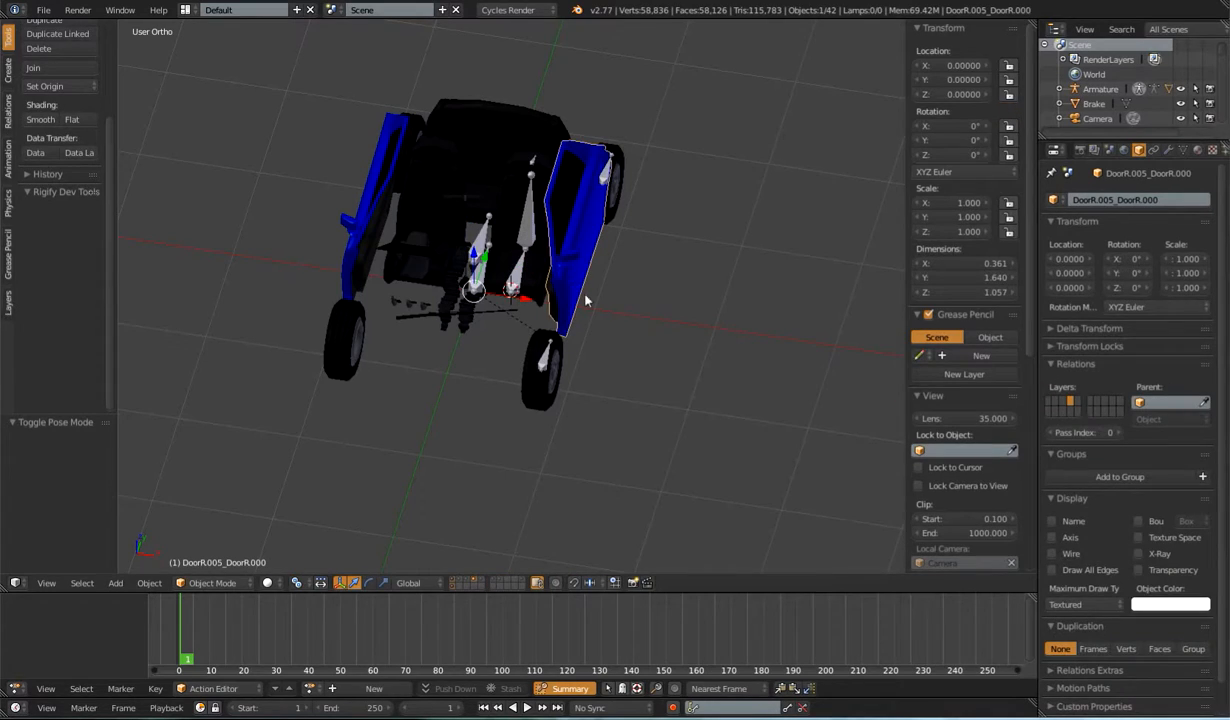
pyautogui.moveTo(605, 313); pyautogui.dragTo(603, 264, button='middle')
pyautogui.scroll(3, 601, 200)
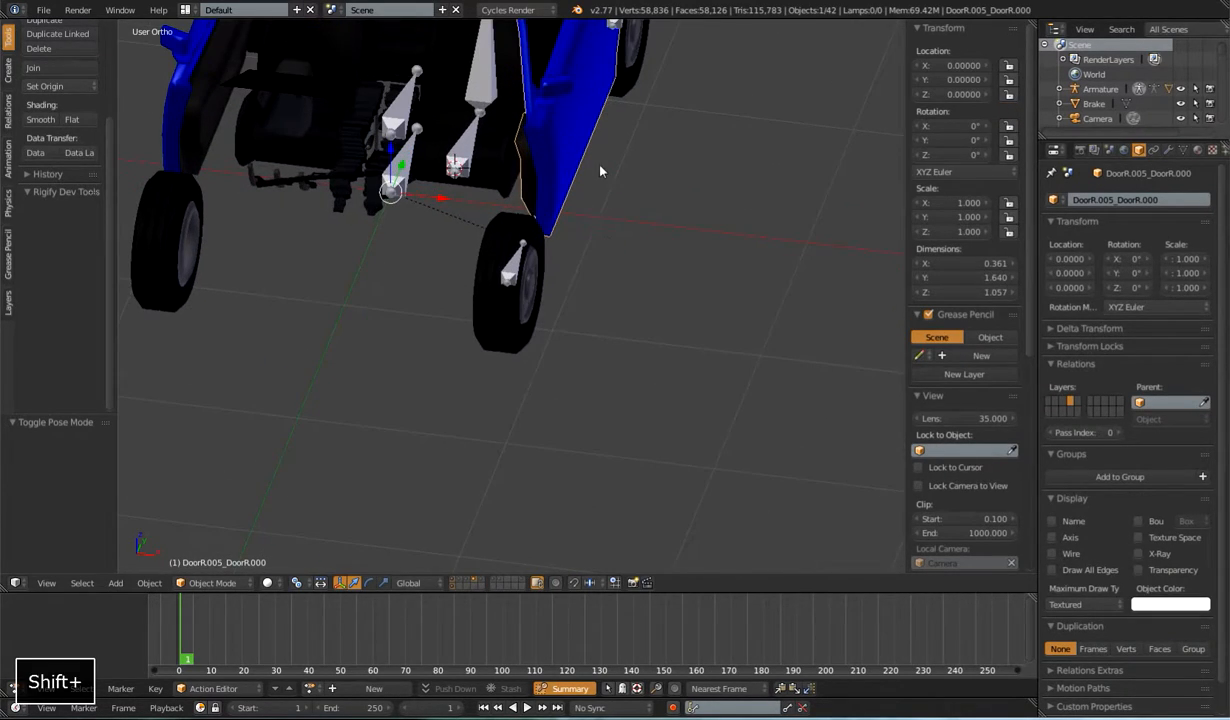
pyautogui.press('Tab')
pyautogui.keyDown('shift'); pyautogui.moveTo(603, 205); pyautogui.dragTo(605, 300, button='middle'); pyautogui.keyUp('shift')
pyautogui.scroll(3, 612, 325)
pyautogui.click(473, 583)
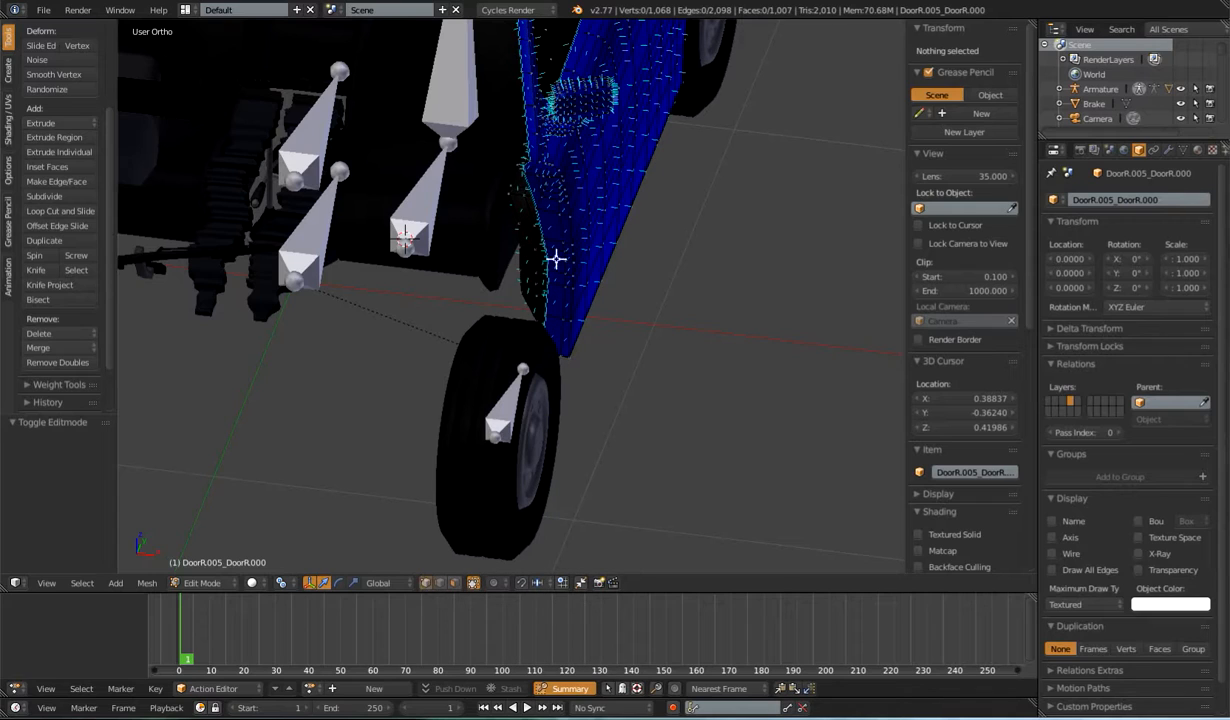
pyautogui.press('a')
pyautogui.press('a')
# Step: Select four vertices at the door's front hinge edge and snap the 3D cursor to the selection
pyautogui.scroll(3, 670, 255)
pyautogui.keyDown('shift'); pyautogui.moveTo(704, 256); pyautogui.dragTo(700, 338, button='middle'); pyautogui.keyUp('shift')
pyautogui.moveTo(700, 338); pyautogui.dragTo(675, 390, button='middle')
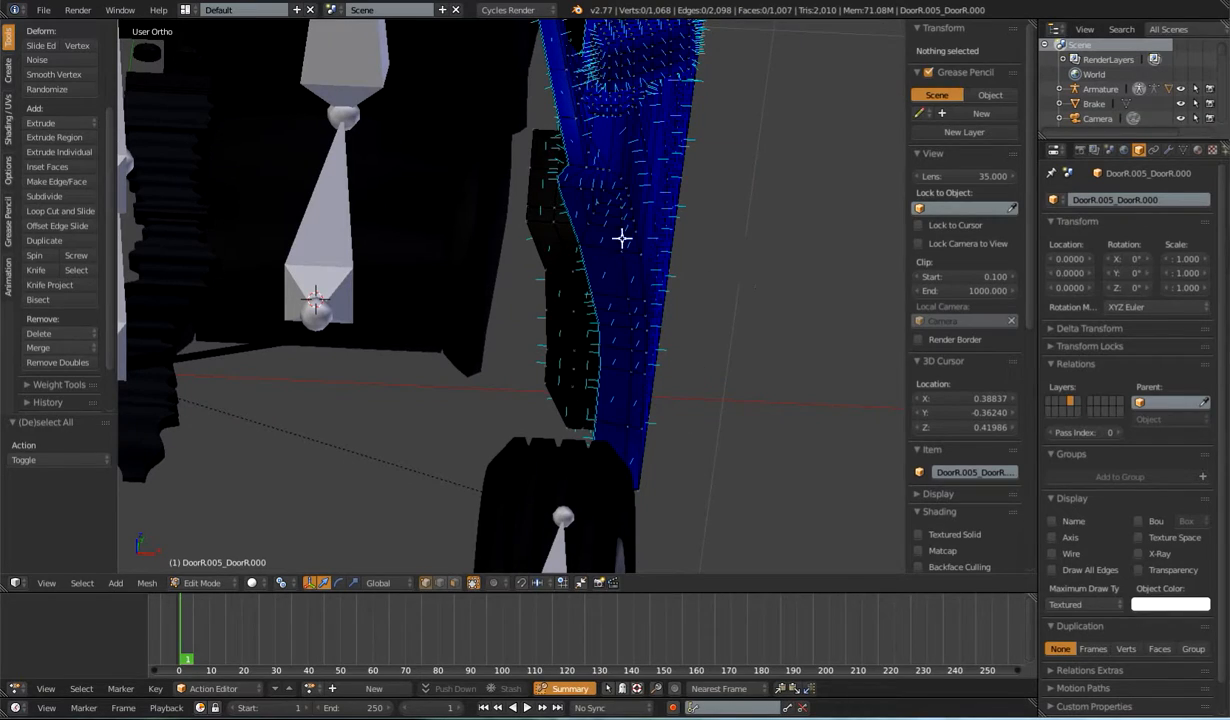
pyautogui.rightClick(591, 245)
pyautogui.keyDown('shift'); pyautogui.rightClick(620, 253); pyautogui.keyUp('shift')
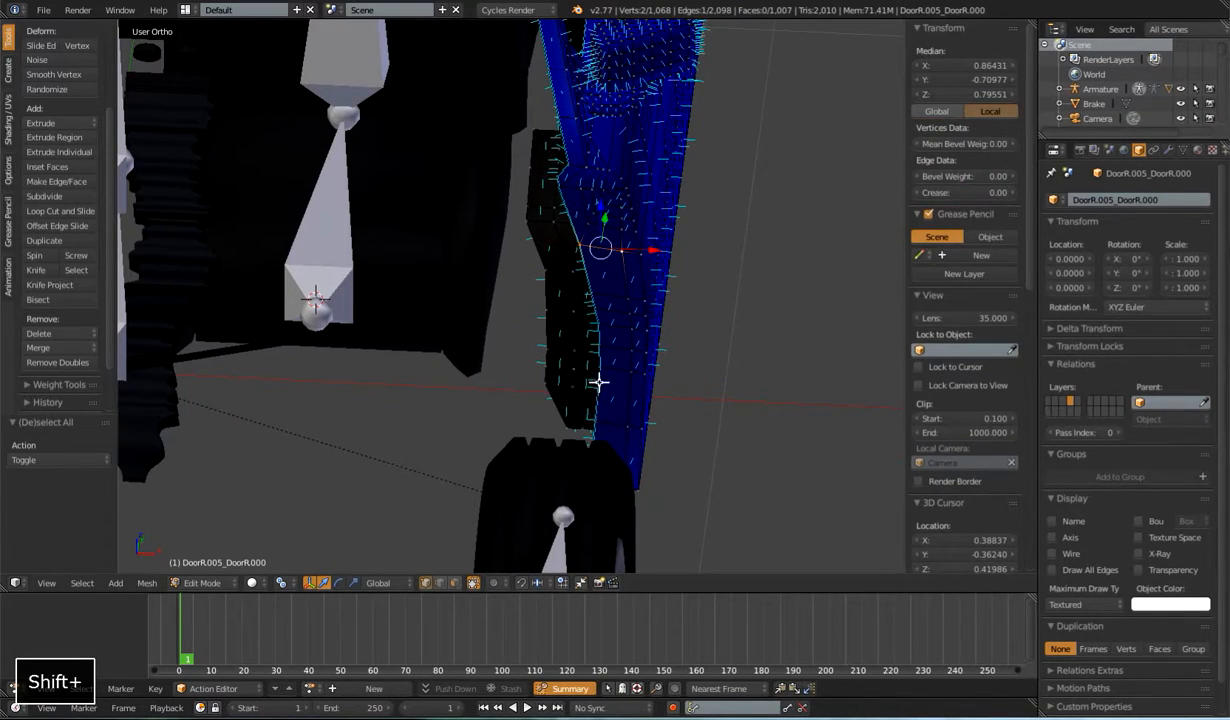
pyautogui.keyDown('shift'); pyautogui.rightClick(602, 360); pyautogui.keyUp('shift')
pyautogui.keyDown('shift'); pyautogui.rightClick(603, 355); pyautogui.keyUp('shift')
pyautogui.moveTo(687, 351); pyautogui.dragTo(741, 332, button='middle')
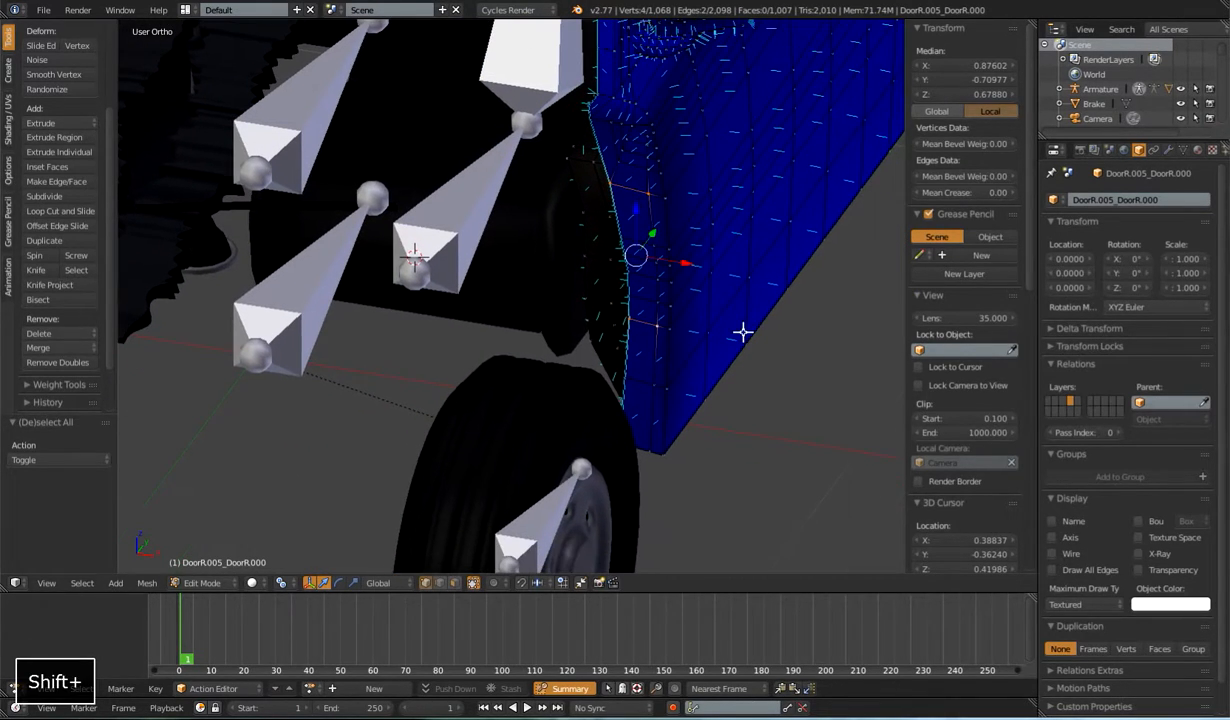
pyautogui.hotkey('shift', 's')
pyautogui.click(640, 298)
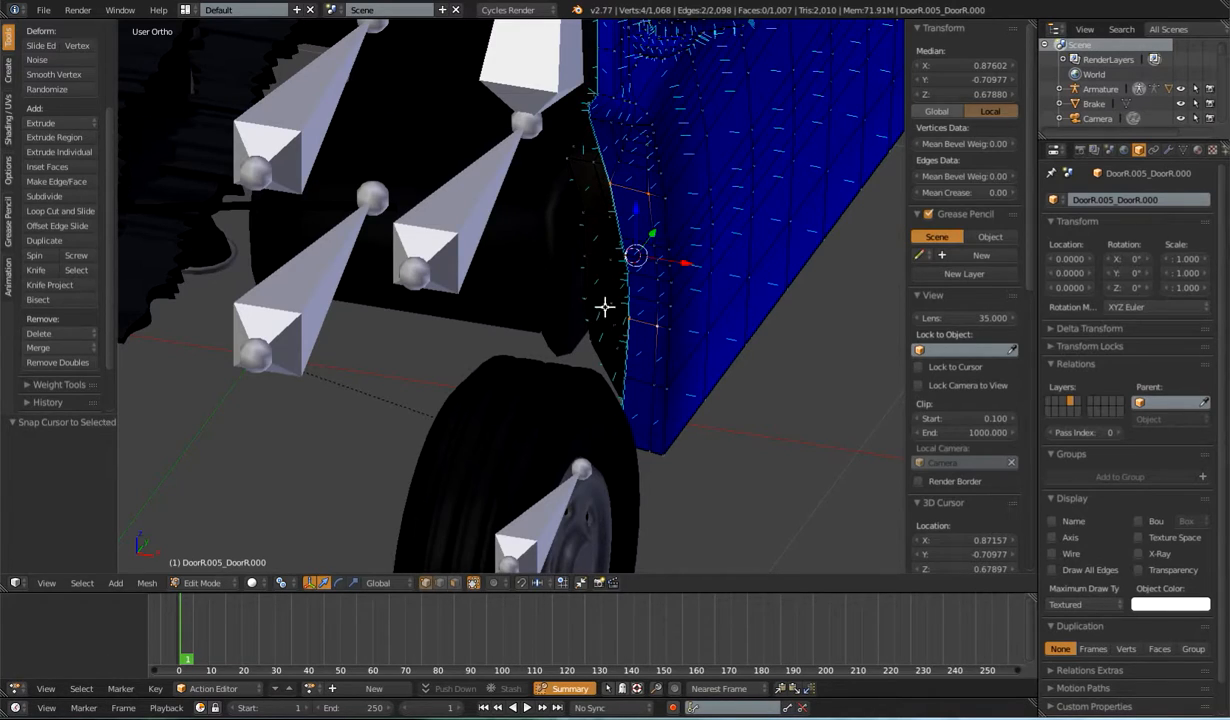
# Step: Return to the armature in Edit Mode and add a new bone at the 3D cursor on the door hinge
pyautogui.scroll(-3, 608, 358)
pyautogui.moveTo(572, 337); pyautogui.dragTo(607, 343, button='middle')
pyautogui.moveTo(685, 288); pyautogui.dragTo(679, 322, button='middle')
pyautogui.scroll(-3, 680, 325)
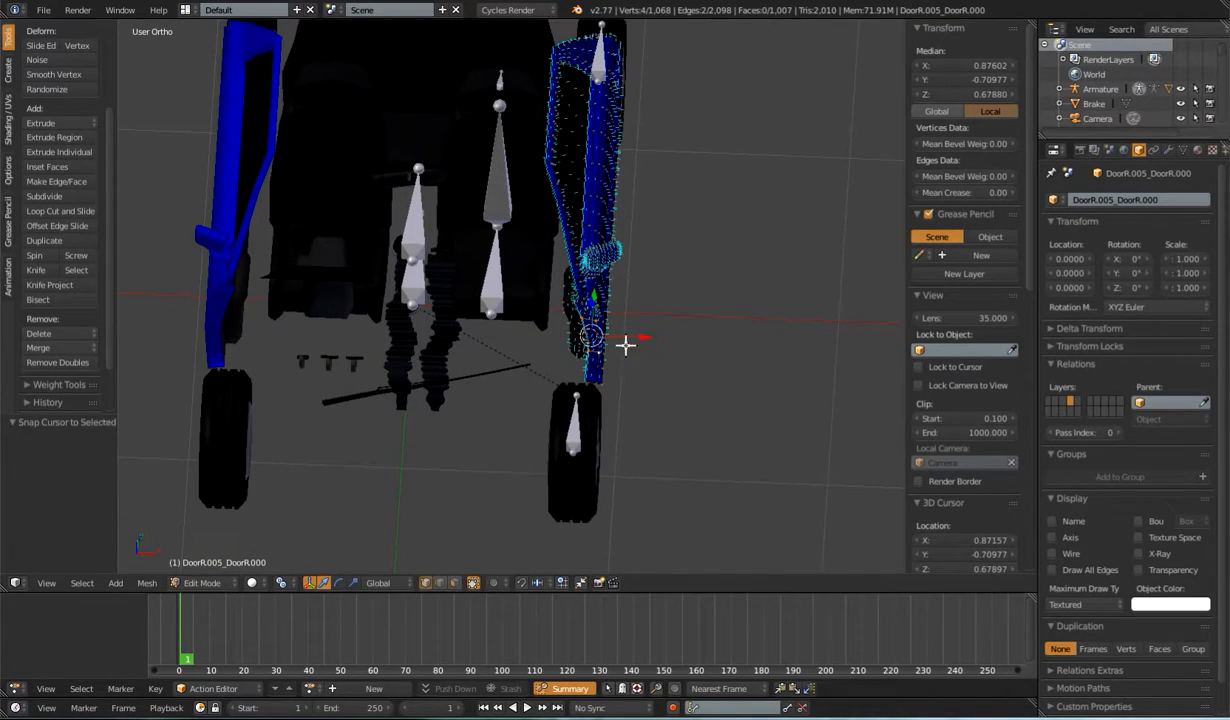
pyautogui.press('Tab')
pyautogui.rightClick(497, 168)
pyautogui.press('Tab')
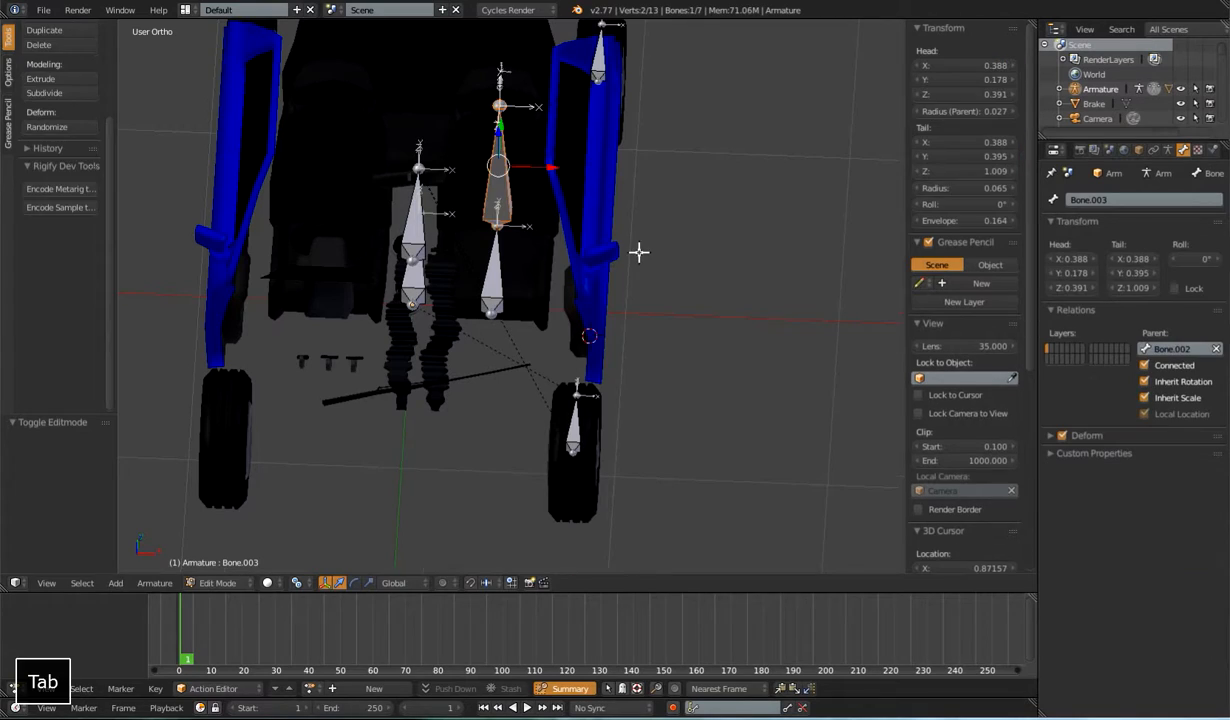
pyautogui.hotkey('shift', 'a')
# Step: Rotate the new door bone's tip by -90° about global X in the right side view, laying the bone along the door
pyautogui.press('KP_1')
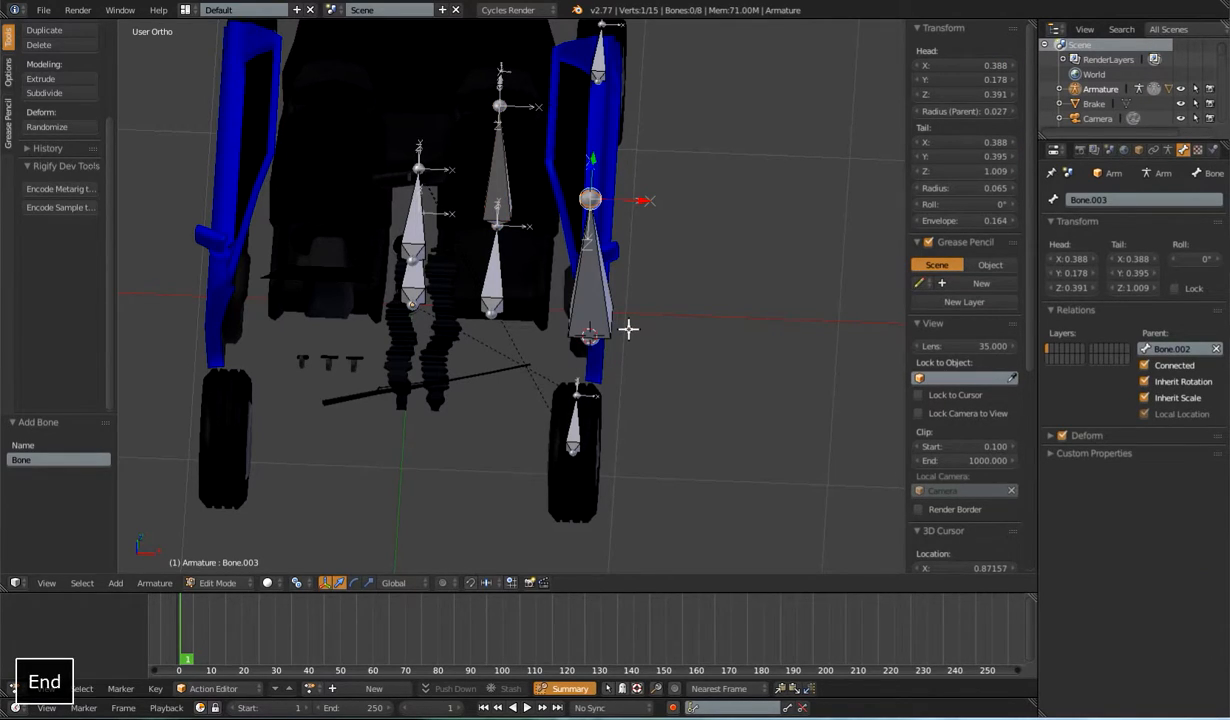
pyautogui.press('KP_3')
pyautogui.scroll(2, 563, 353)
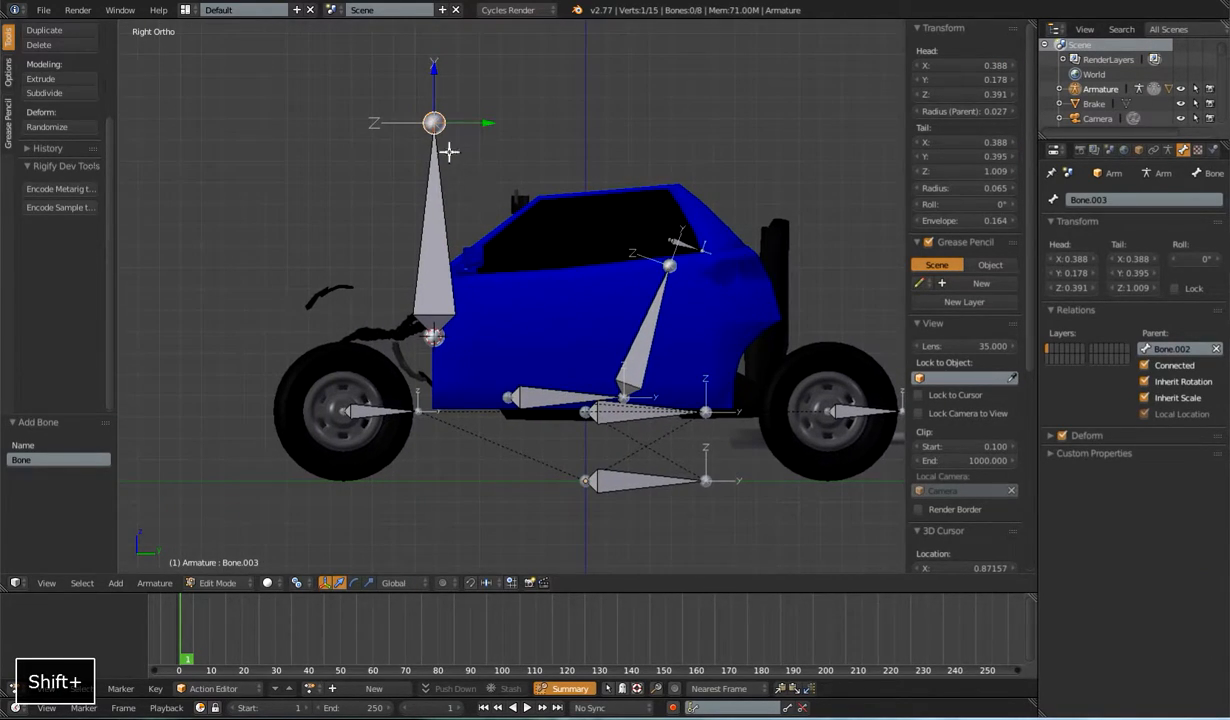
pyautogui.write('rx')
pyautogui.write('90')
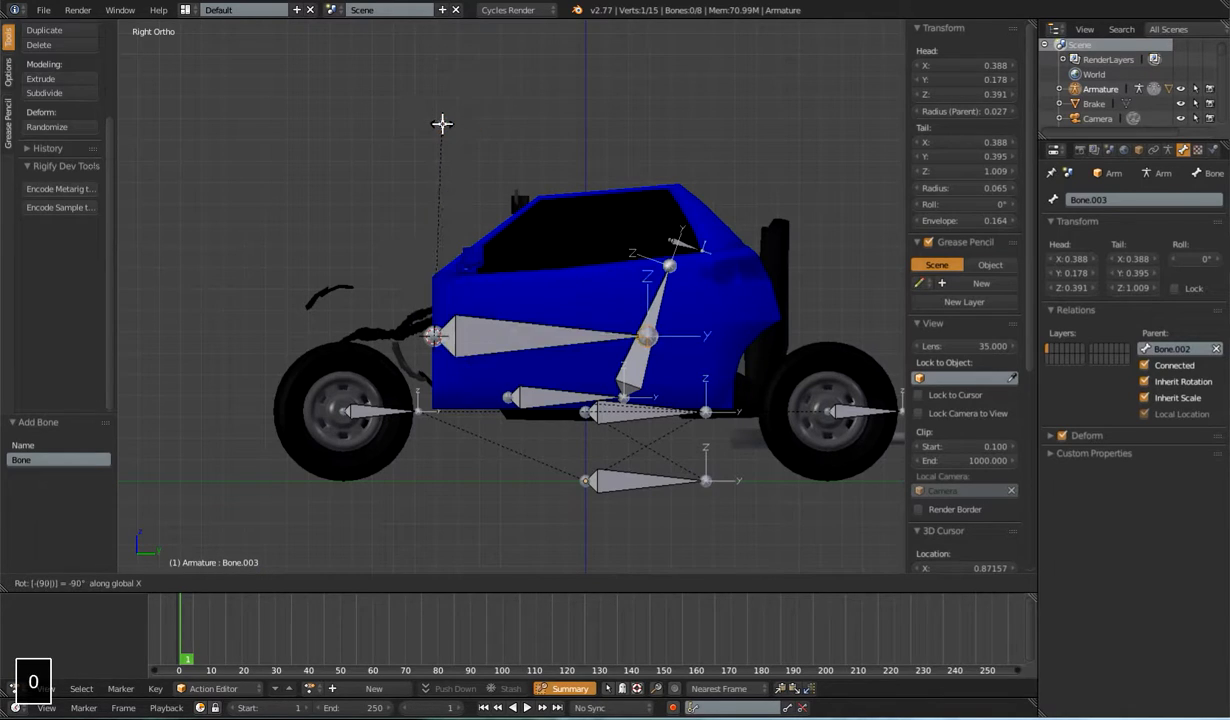
pyautogui.press('Return')
# Step: Select the whole door bone and inspect its placement against the door from several angles
pyautogui.moveTo(541, 275); pyautogui.dragTo(611, 326, button='middle')
pyautogui.moveTo(620, 382); pyautogui.dragTo(661, 399, button='middle')
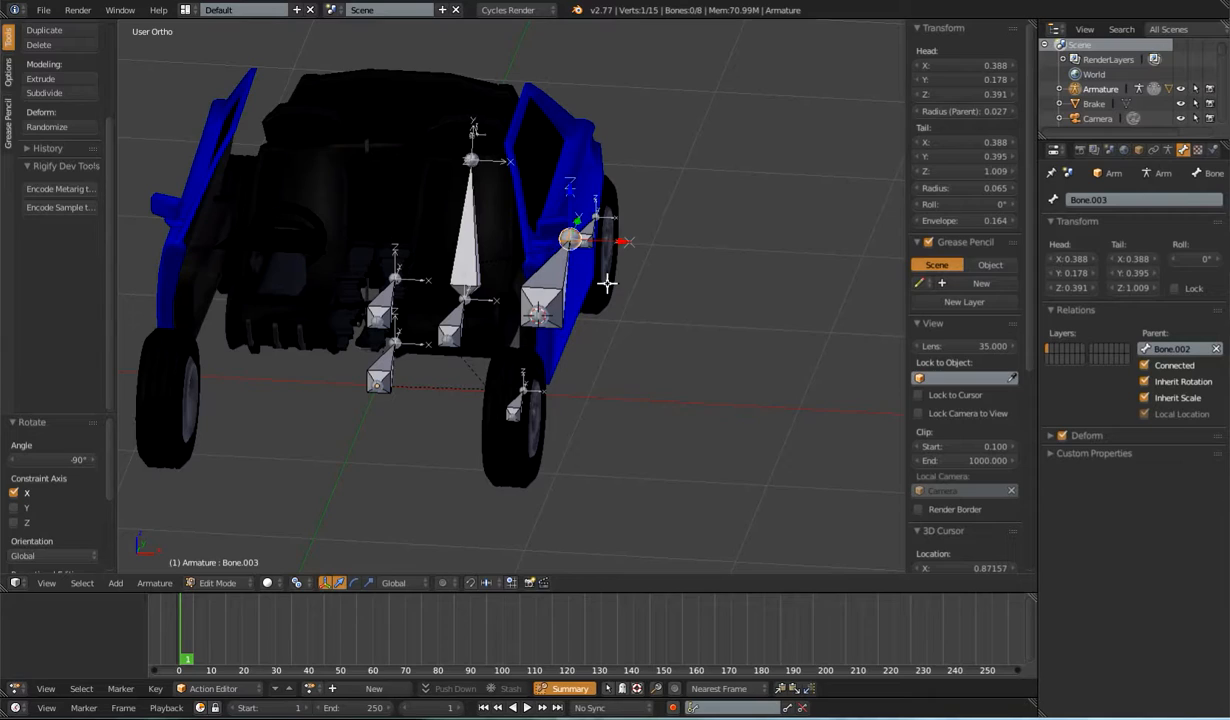
pyautogui.rightClick(566, 279)
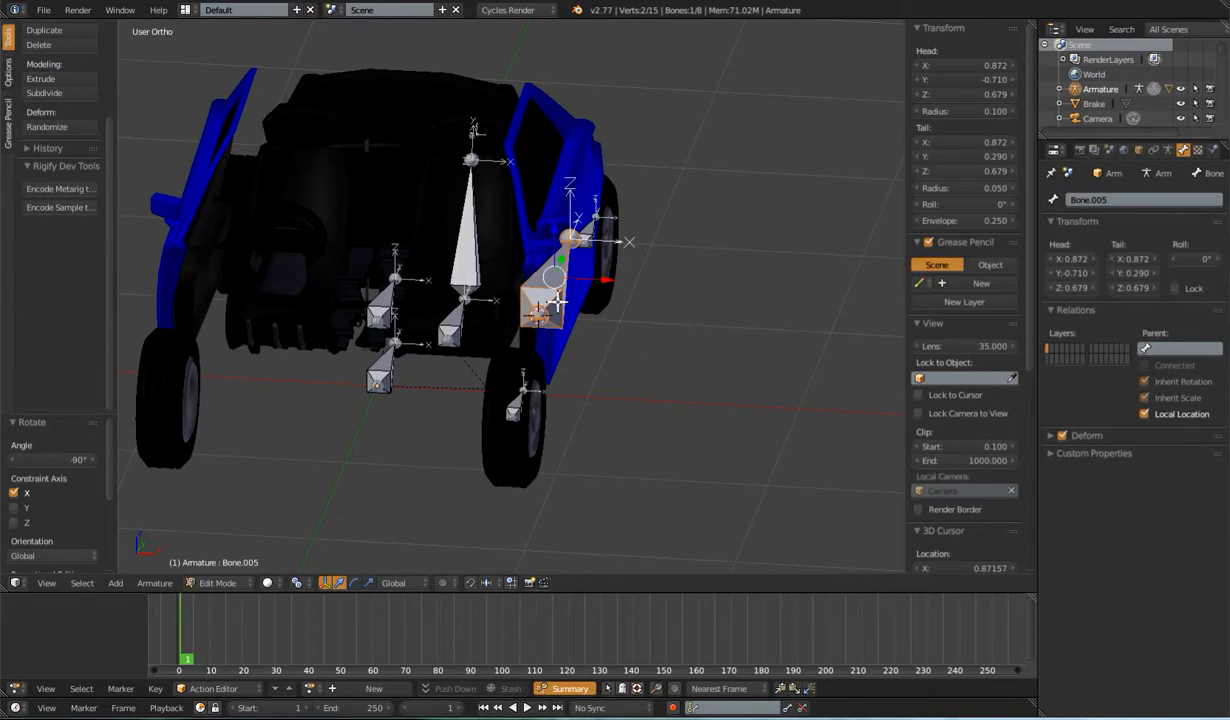
pyautogui.moveTo(551, 327)
pyautogui.mouseDown(button='middle')
pyautogui.moveTo(603, 305)
pyautogui.moveTo(541, 324)
pyautogui.moveTo(568, 330)
pyautogui.moveTo(547, 327)
pyautogui.mouseUp(button='middle')
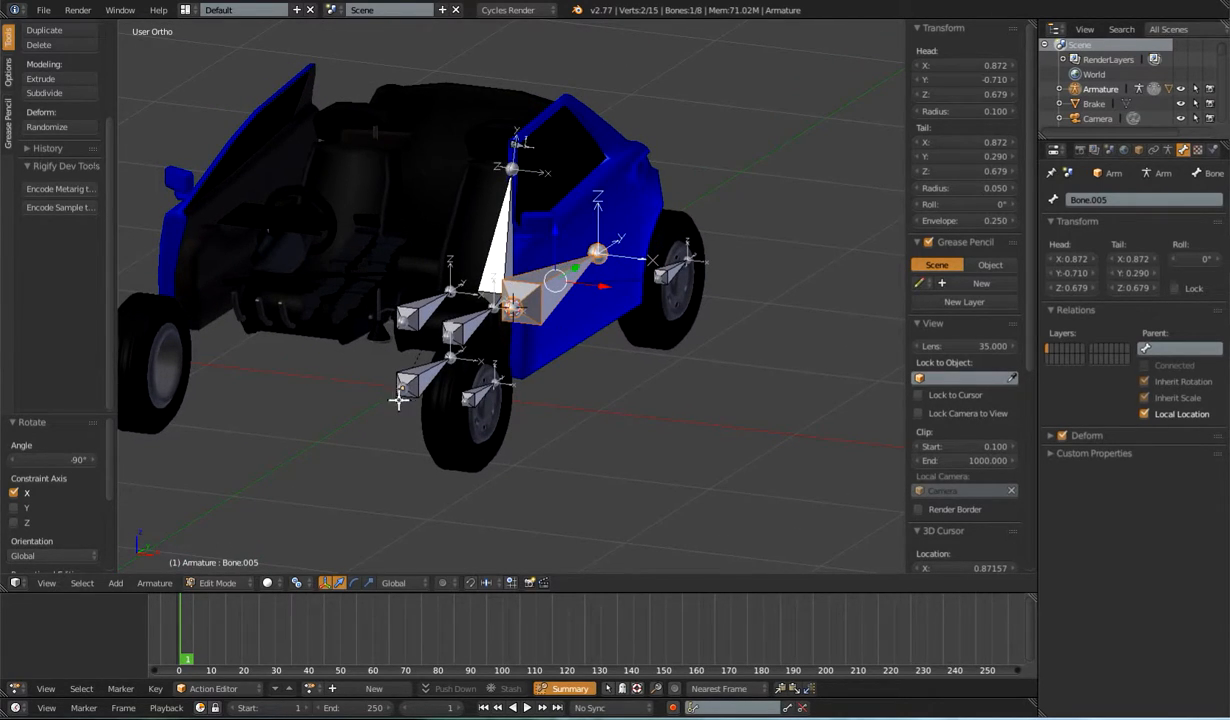
pyautogui.moveTo(601, 322); pyautogui.dragTo(560, 315, button='middle')
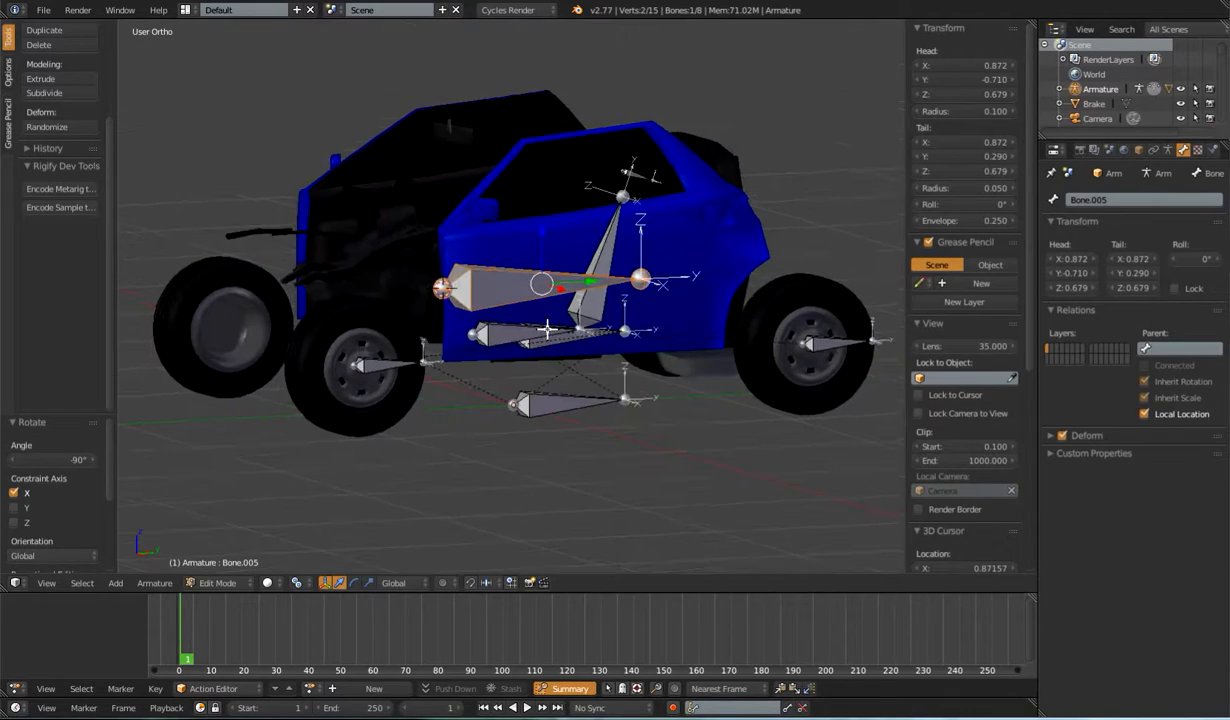
# Step: Shorten the door bone by moving its tail about -0.572 along global Y in the right side view
pyautogui.press('pagedown')
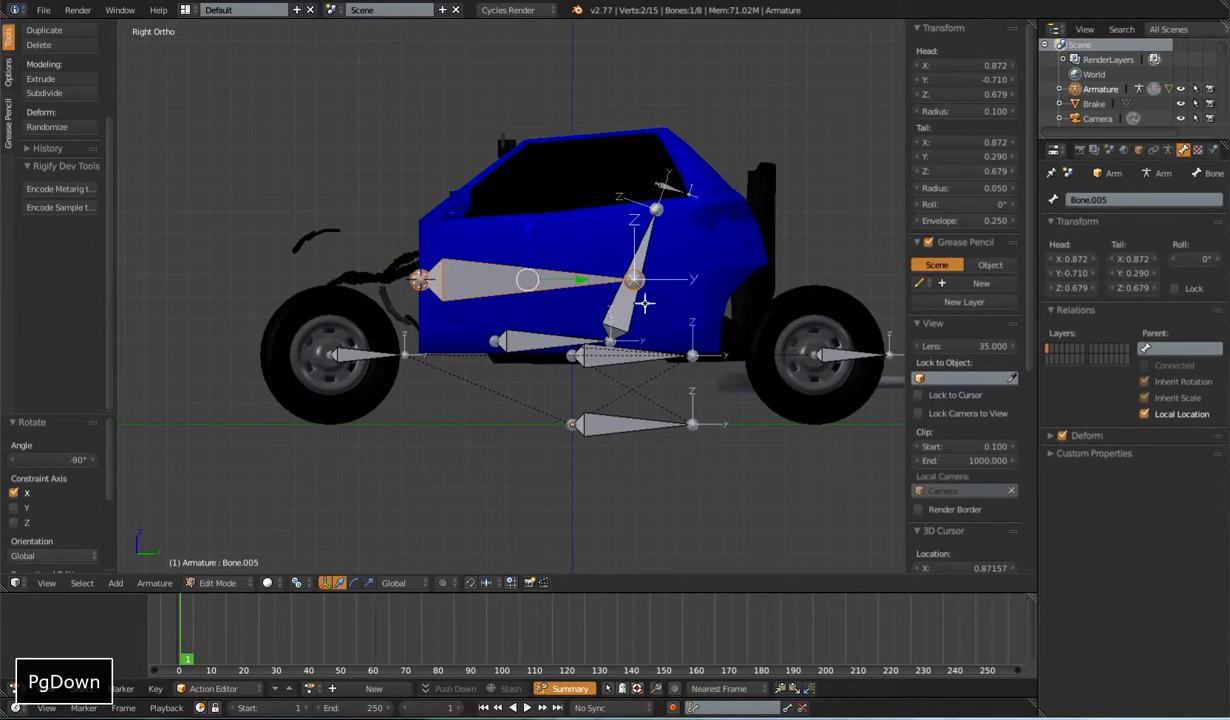
pyautogui.press('g')
pyautogui.press('y')
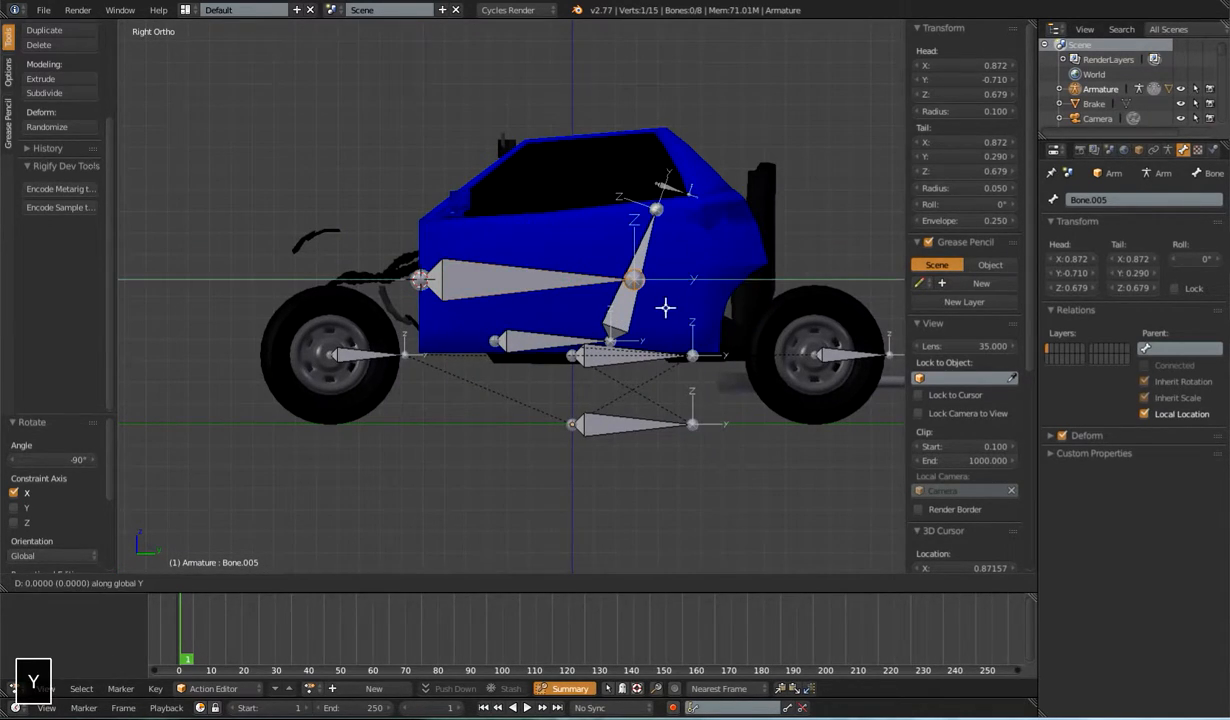
pyautogui.click(545, 325)
pyautogui.moveTo(545, 325); pyautogui.dragTo(537, 165, button='middle')
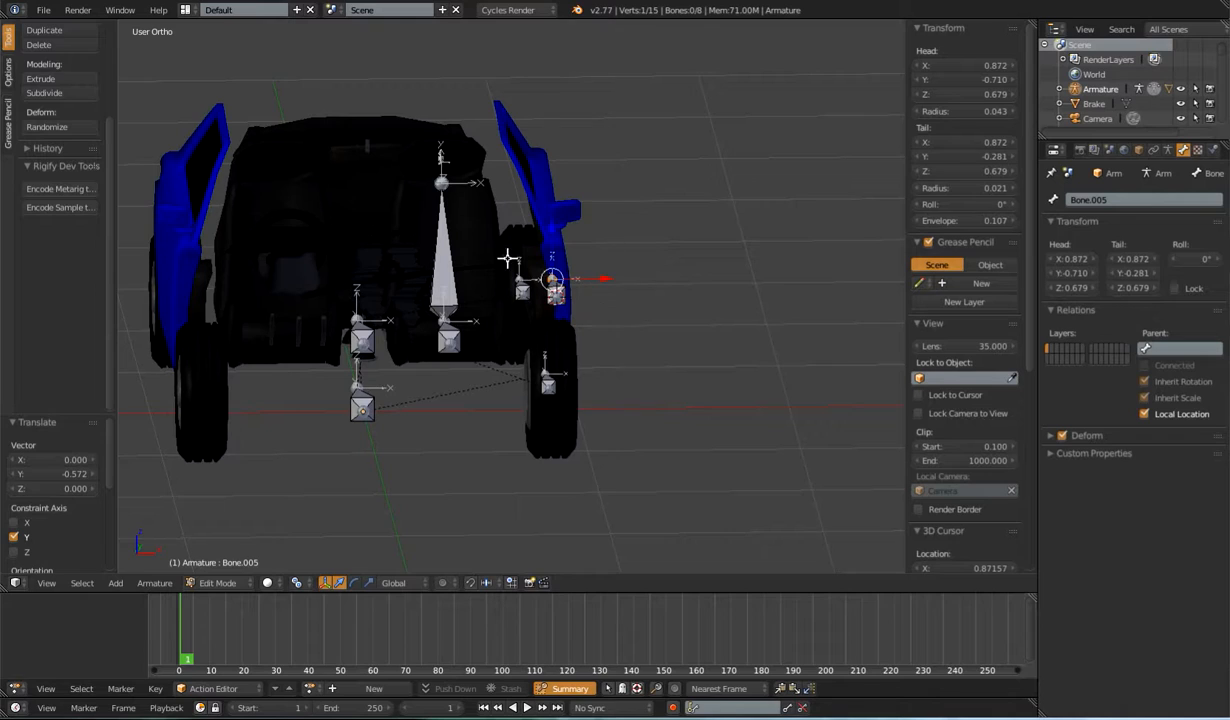
# Step: Parent the door bone to the DEF-CarBody bone with Keep Offset in Edit Mode
pyautogui.press('Tab')
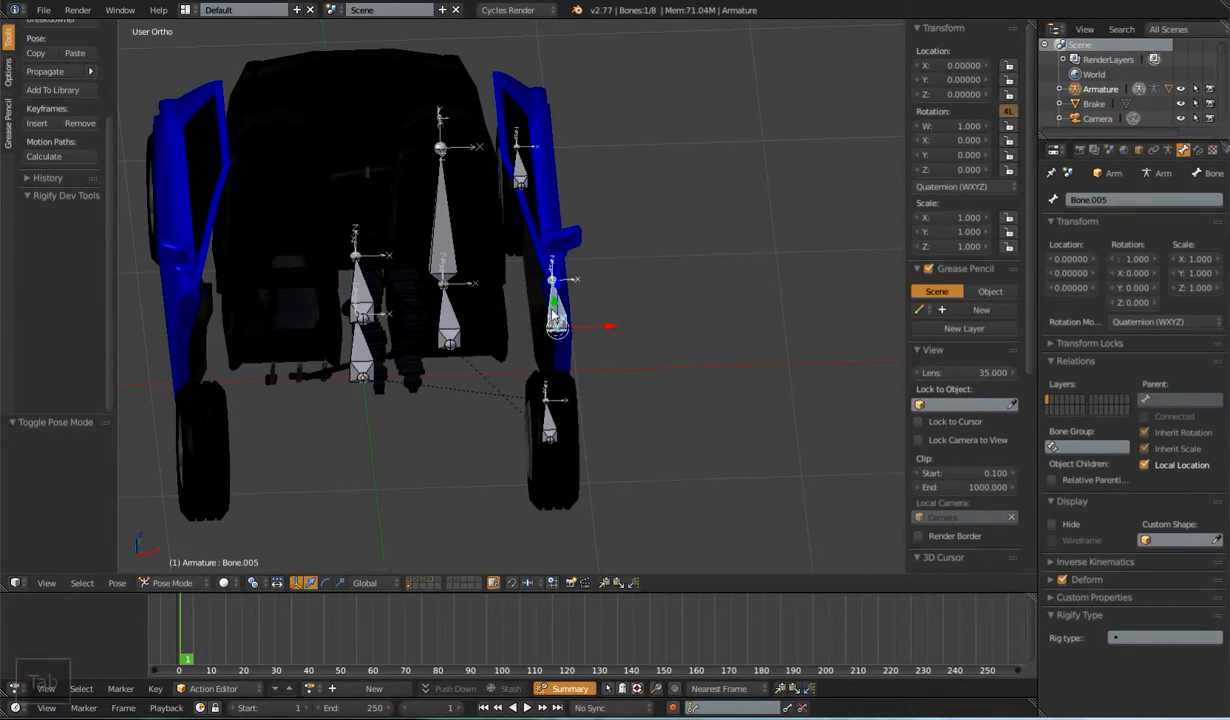
pyautogui.press('Tab')
pyautogui.moveTo(516, 274); pyautogui.dragTo(530, 318, button='middle')
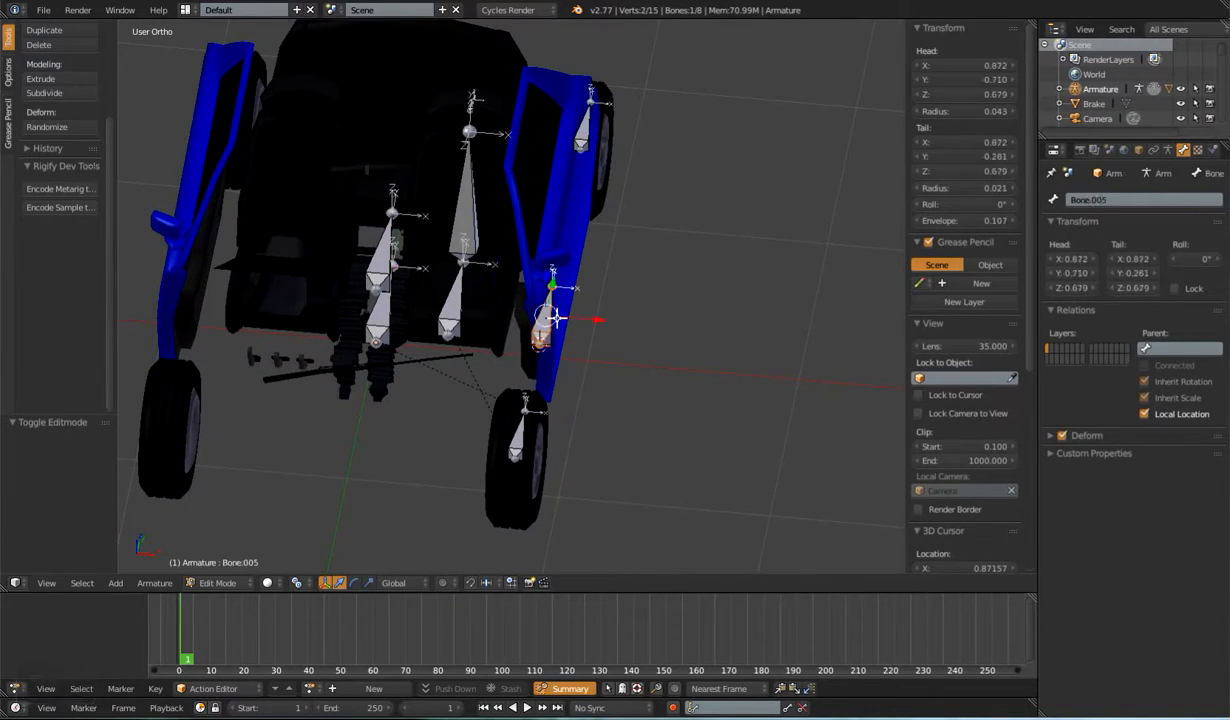
pyautogui.keyDown('shift'); pyautogui.click(377, 265); pyautogui.keyUp('shift')
pyautogui.hotkey('ctrl', 'p')
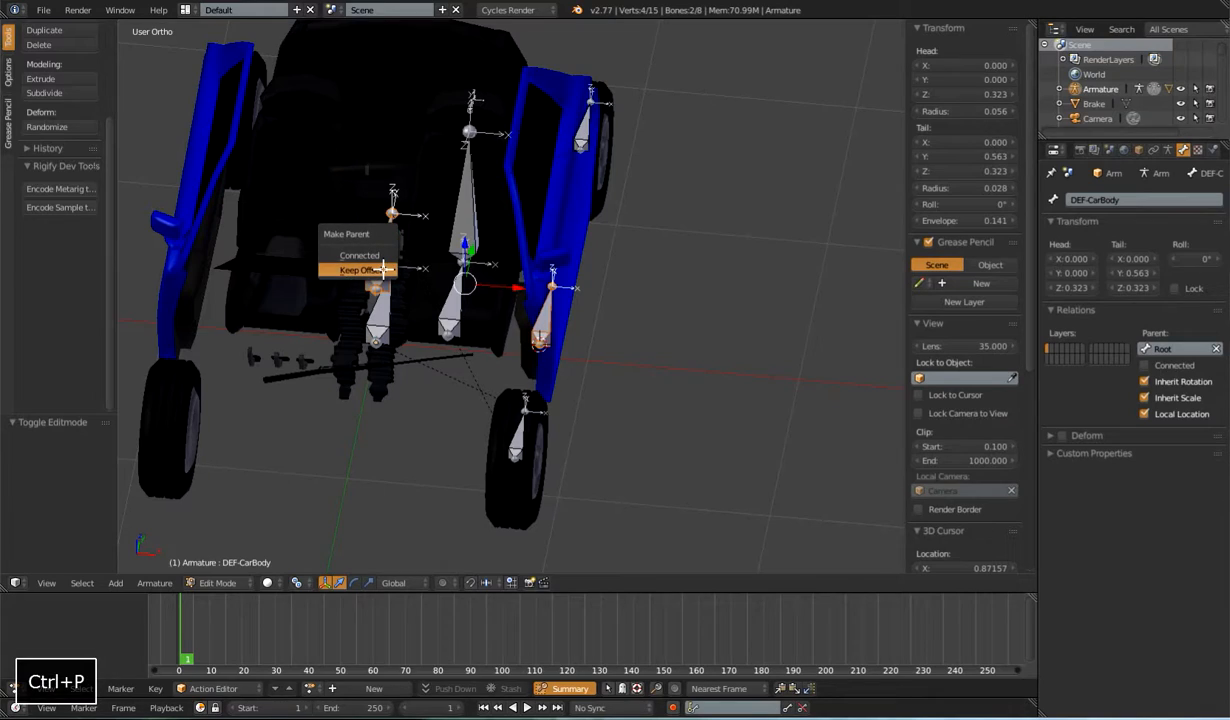
pyautogui.click(381, 268)
# Step: In Pose Mode, test moving the door bone, cancel the move, and lock its location on X, Y and Z
pyautogui.hotkey('ctrl', 'Tab')
pyautogui.rightClick(535, 315)
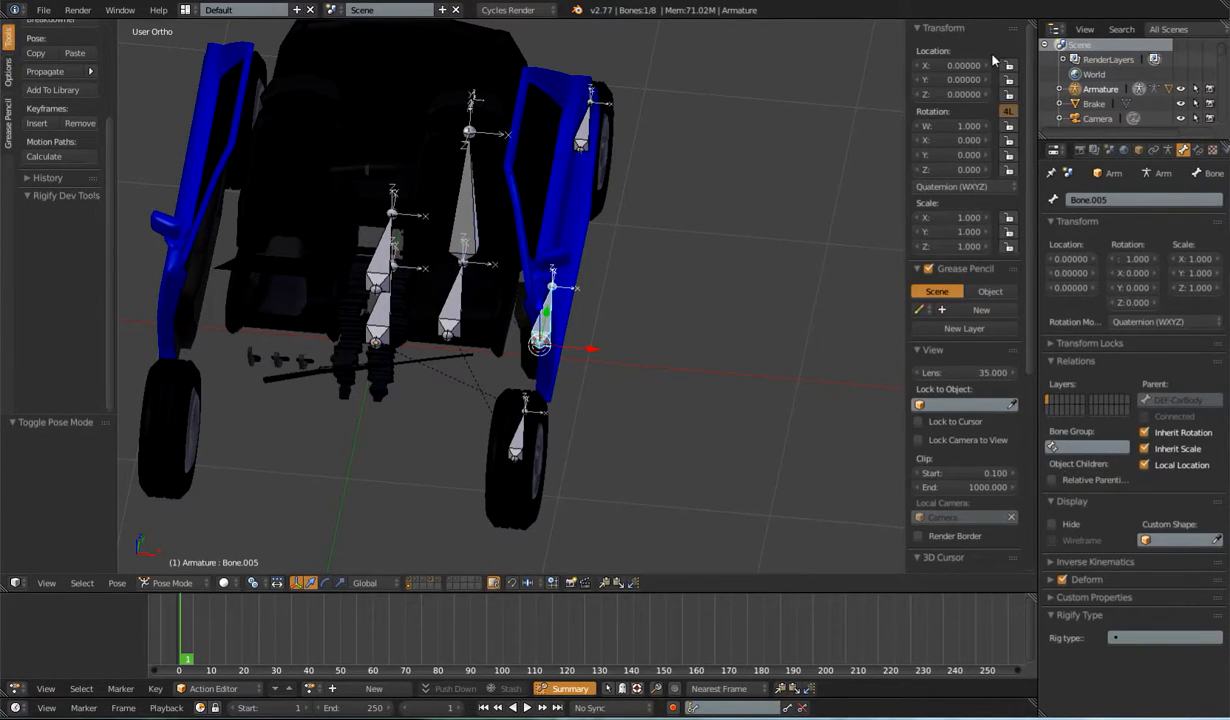
pyautogui.press('g')
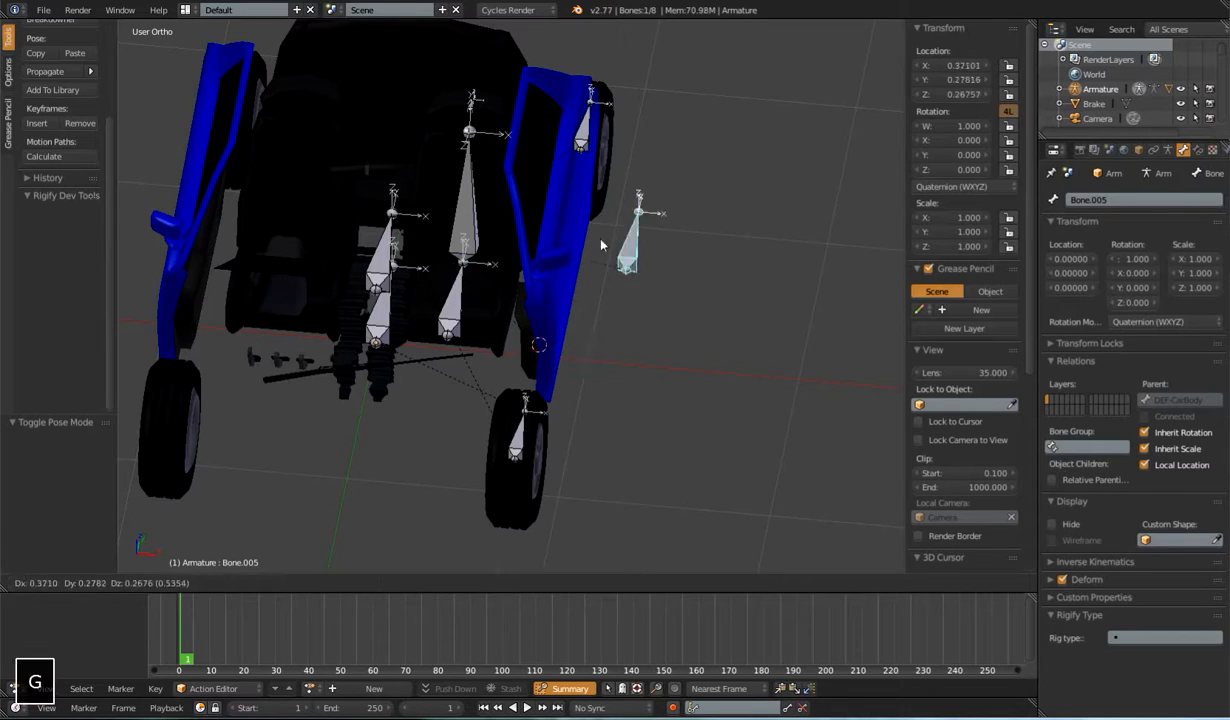
pyautogui.rightClick(606, 323)
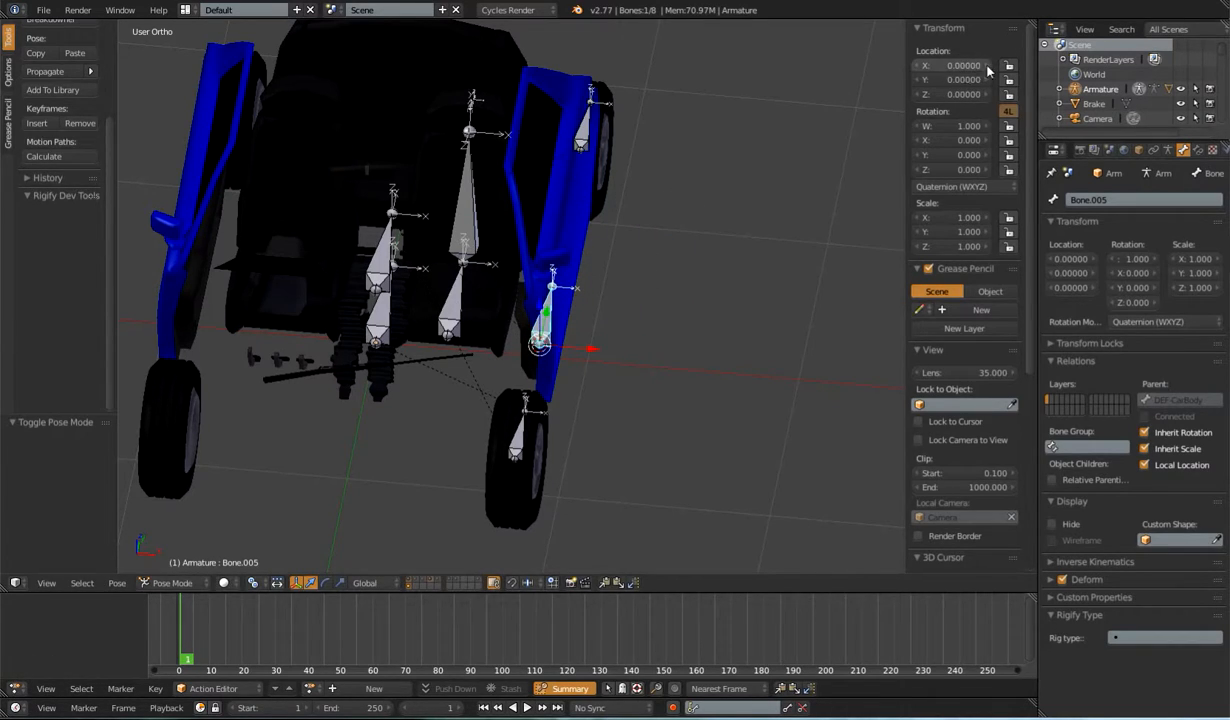
pyautogui.moveTo(1009, 66); pyautogui.dragTo(1008, 96)
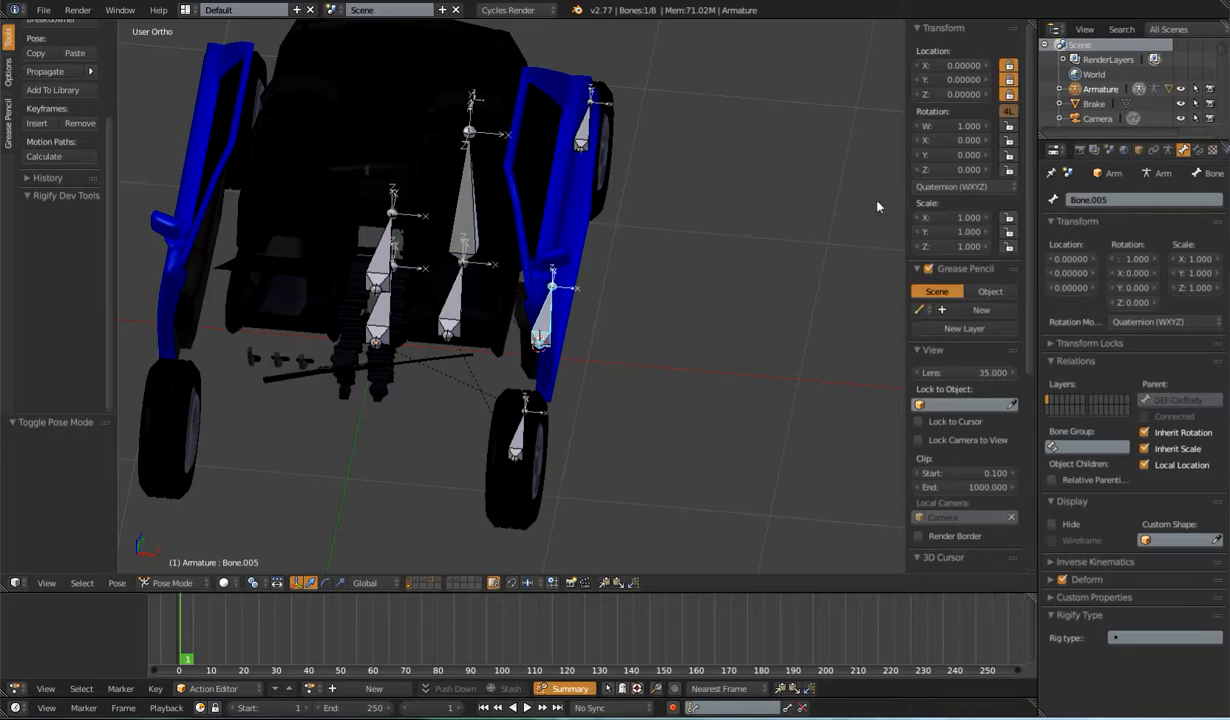
# Step: Set the door bone's rotation mode to XYZ Euler and lock its X and Y rotation
pyautogui.click(955, 187)
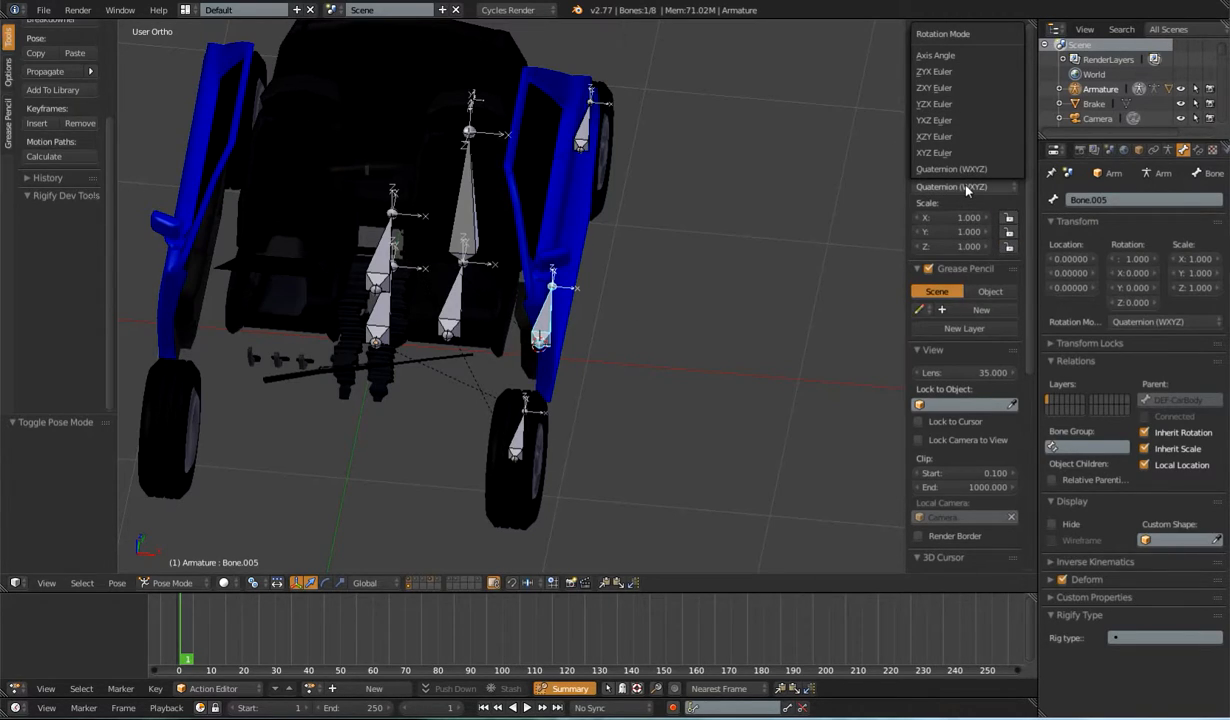
pyautogui.click(955, 152)
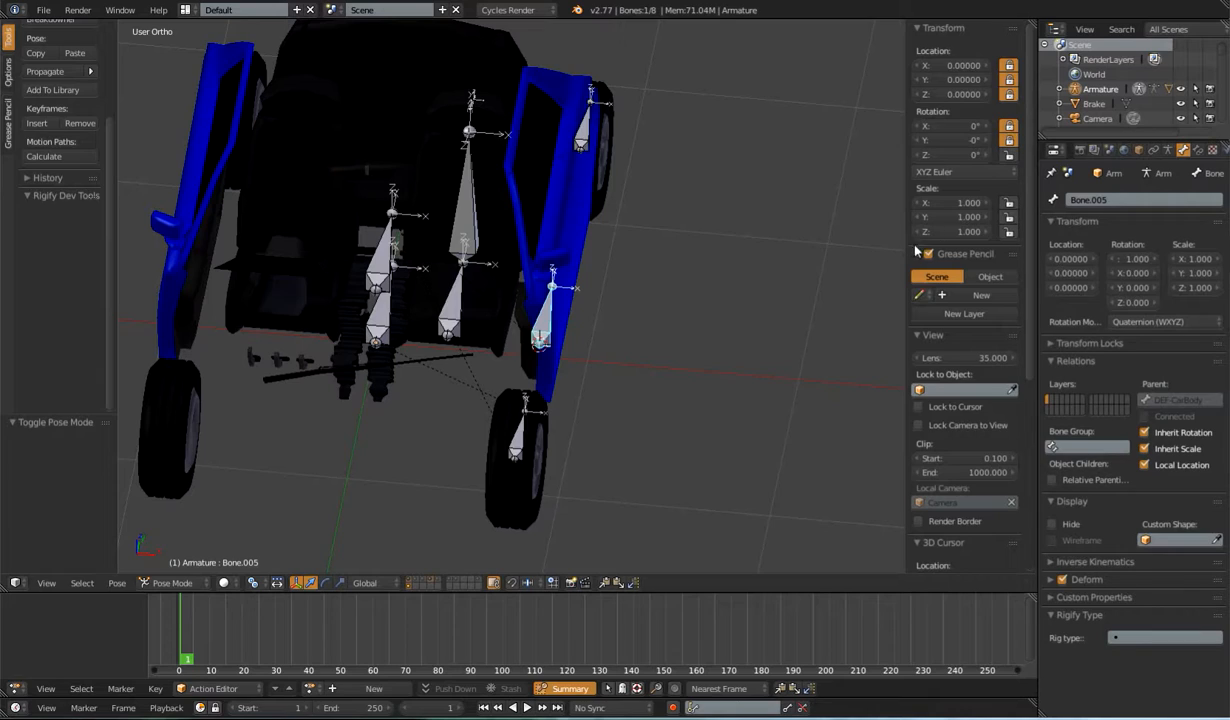
# Step: Test the door bone's swing with two trial rotations about its unlocked Z axis, cancelling each one
pyautogui.press('r')
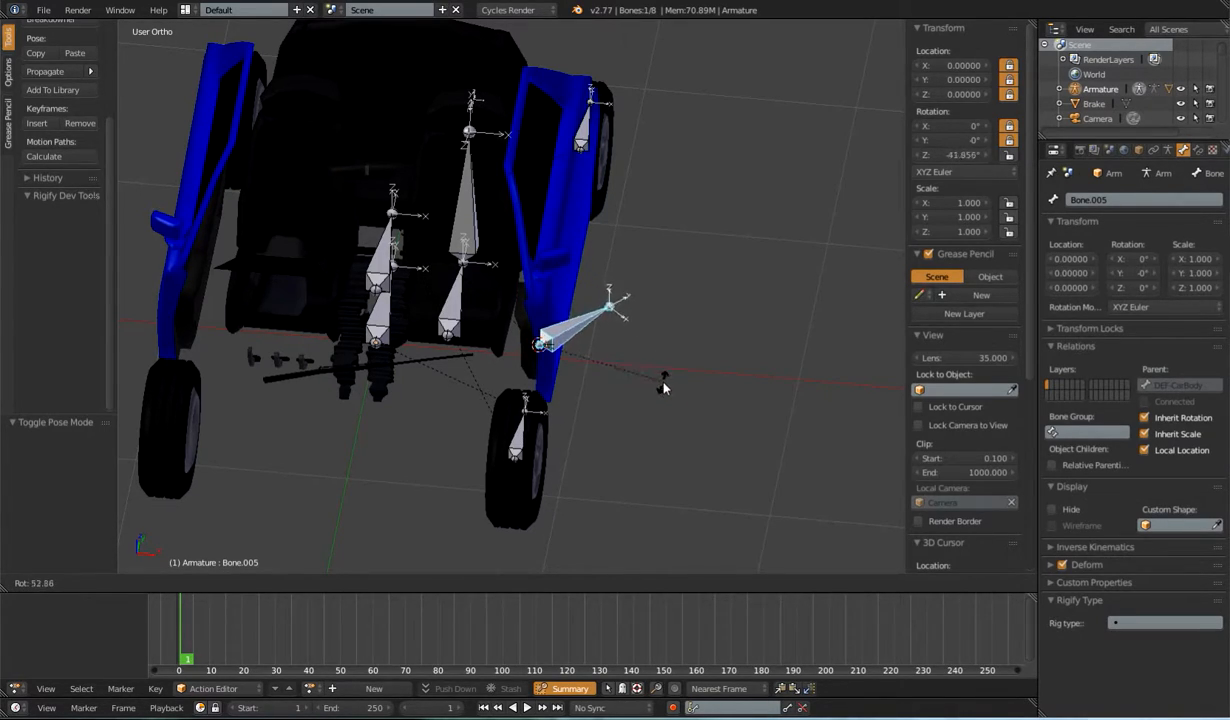
pyautogui.rightClick(662, 354)
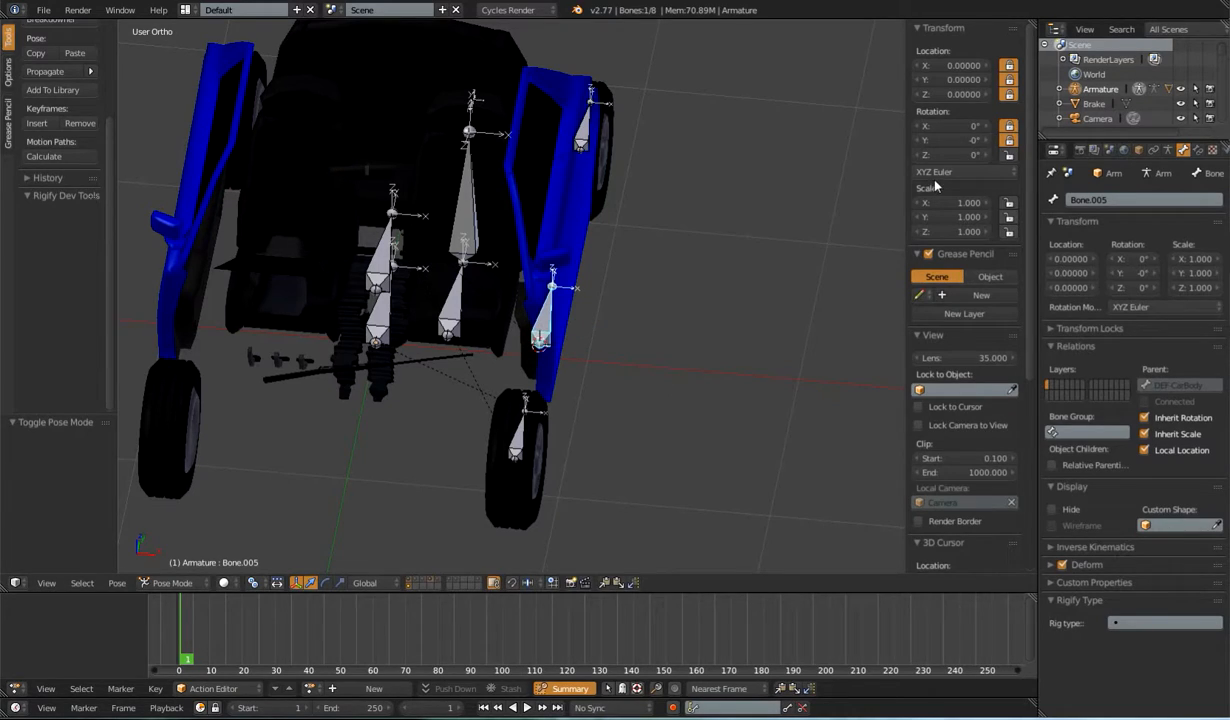
pyautogui.press('r')
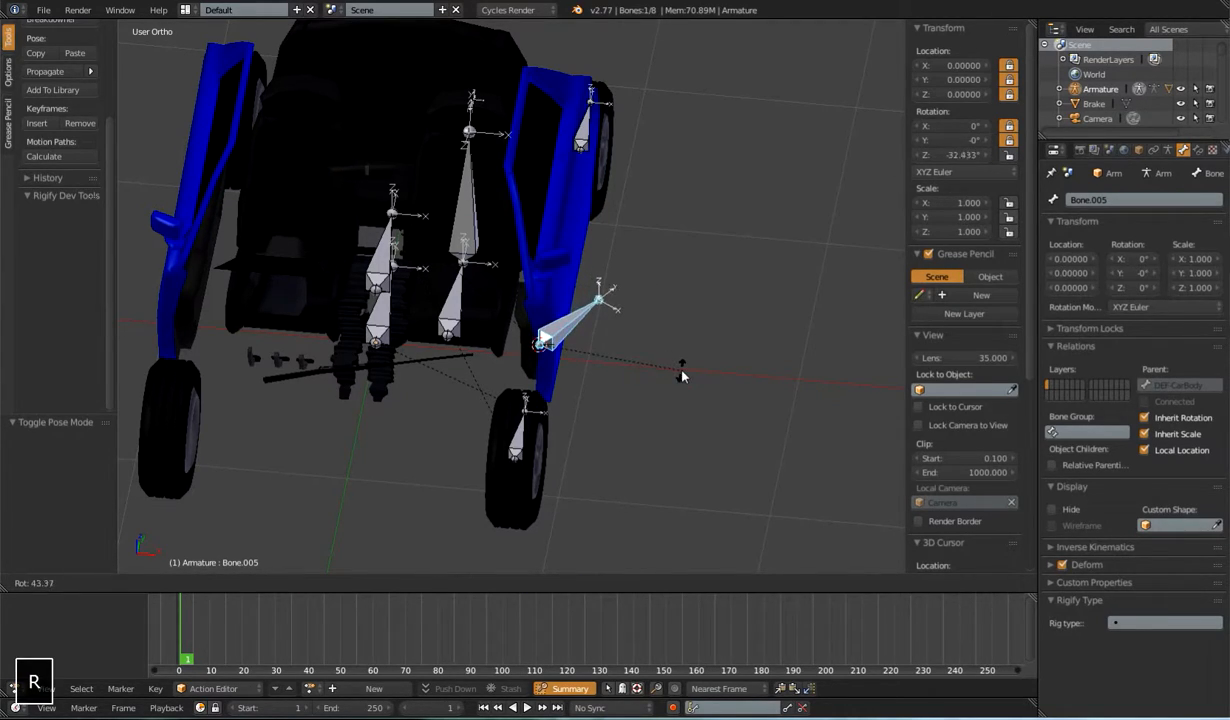
pyautogui.rightClick(670, 315)
pyautogui.moveTo(594, 341); pyautogui.dragTo(601, 319, button='middle')
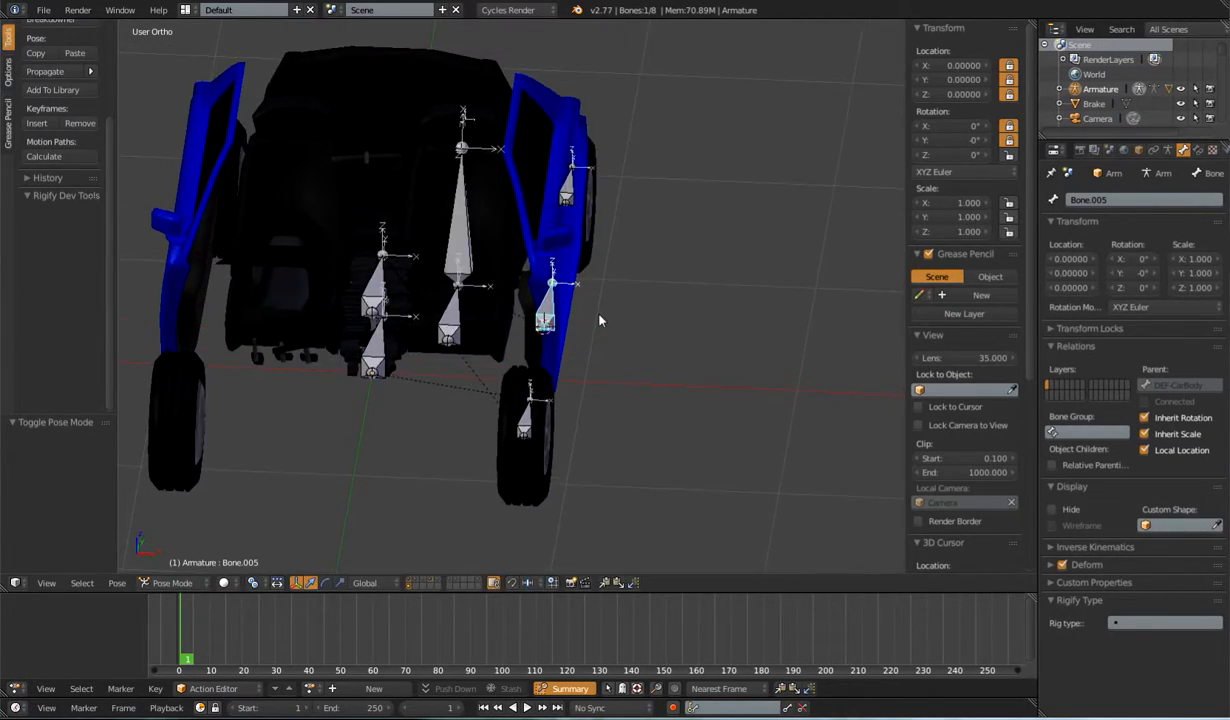
# Step: Roll the door bone by -180° in Edit Mode, cancelling any additional roll
pyautogui.press('Tab')
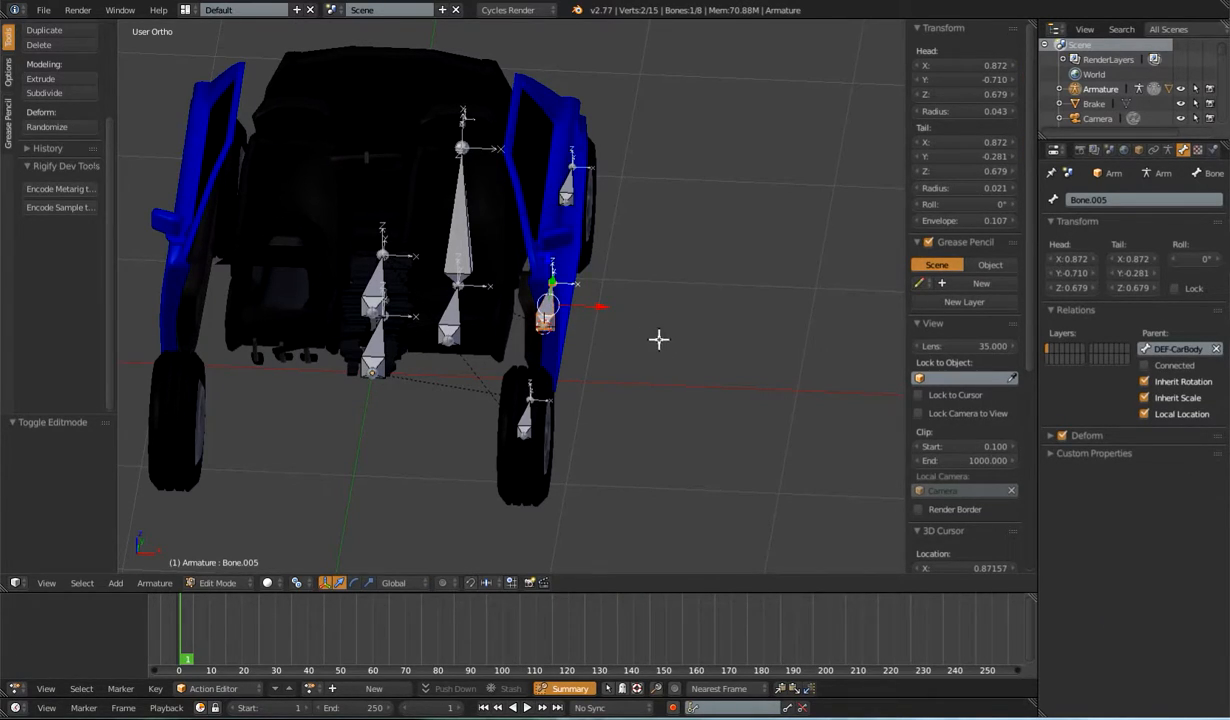
pyautogui.moveTo(659, 338); pyautogui.dragTo(657, 316, button='middle')
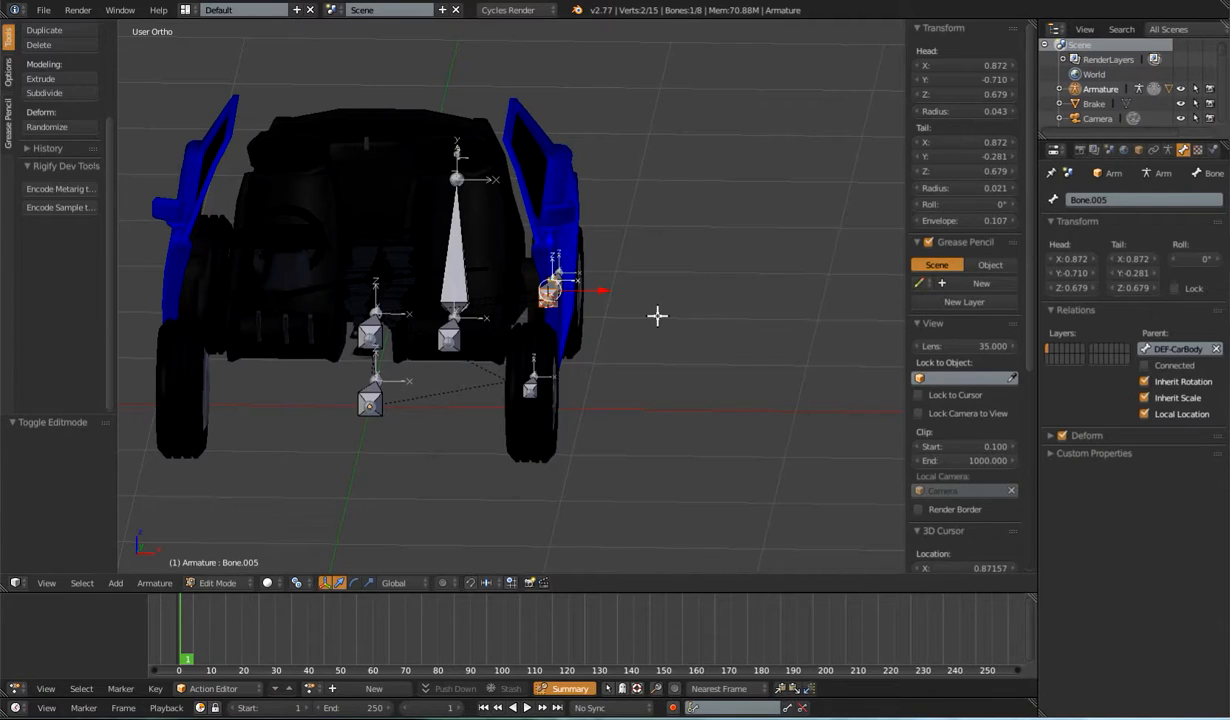
pyautogui.hotkey('ctrl', 'r')
pyautogui.write('80')
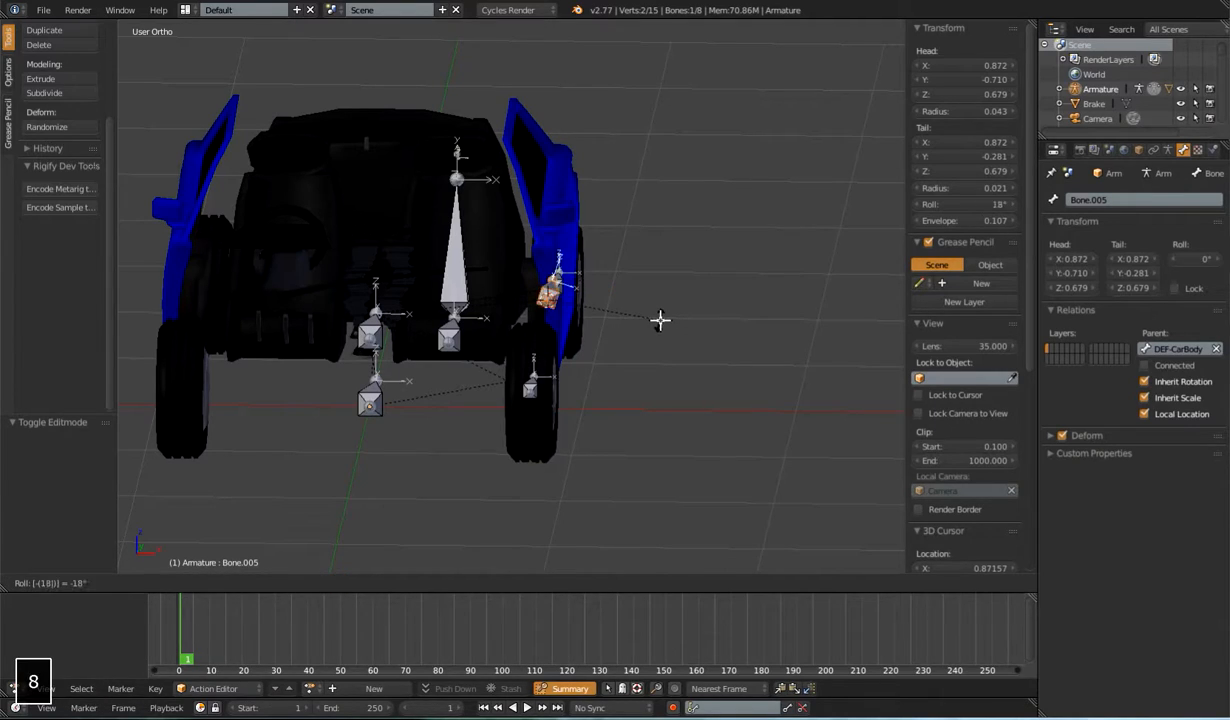
pyautogui.press('Return')
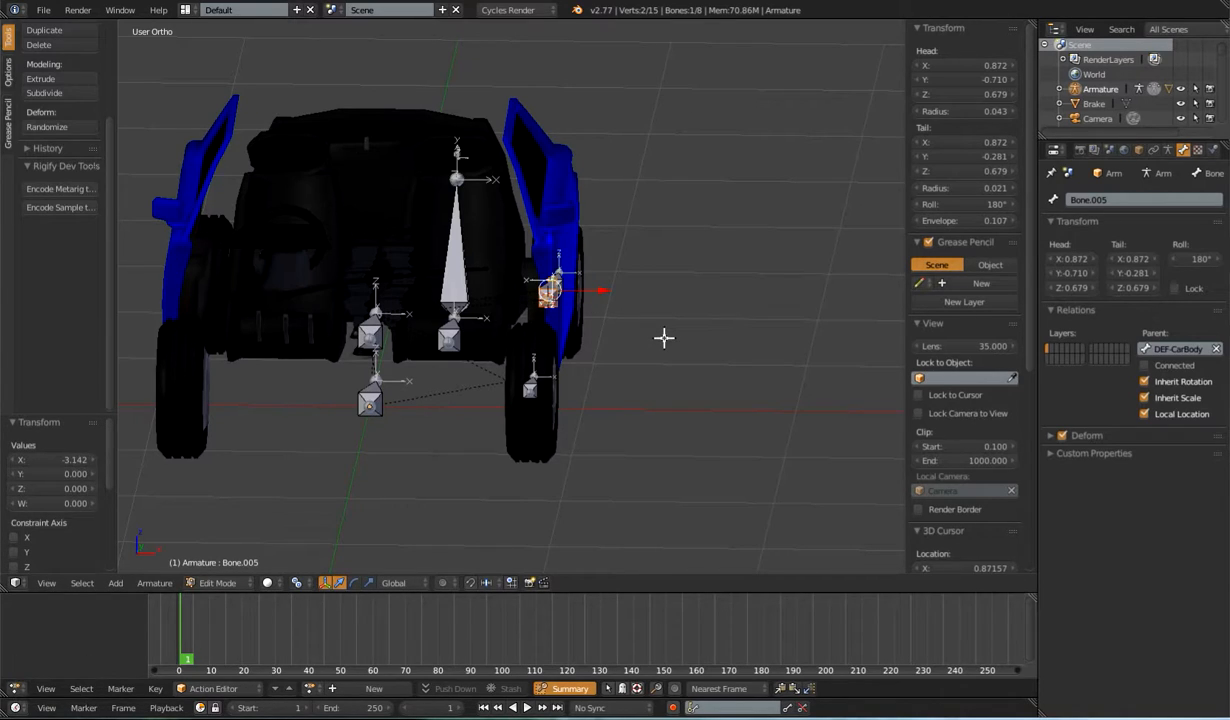
pyautogui.hotkey('ctrl', 'r')
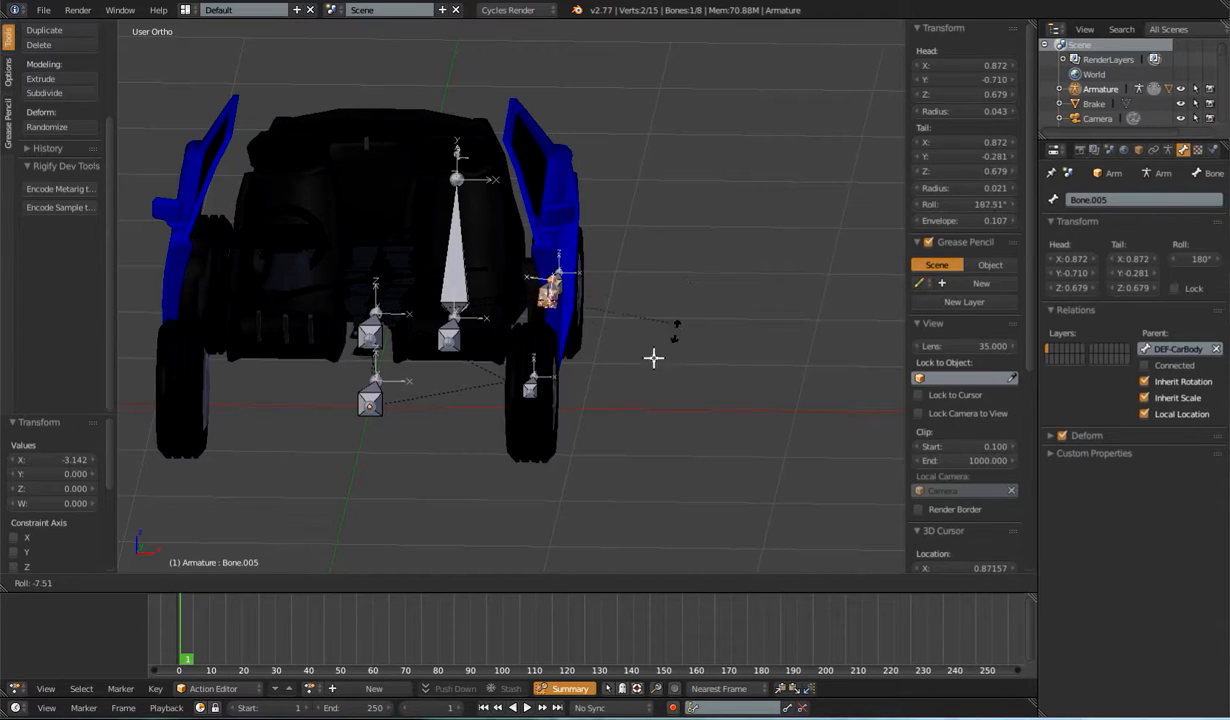
pyautogui.rightClick(664, 341)
pyautogui.moveTo(681, 294); pyautogui.dragTo(682, 318, button='middle')
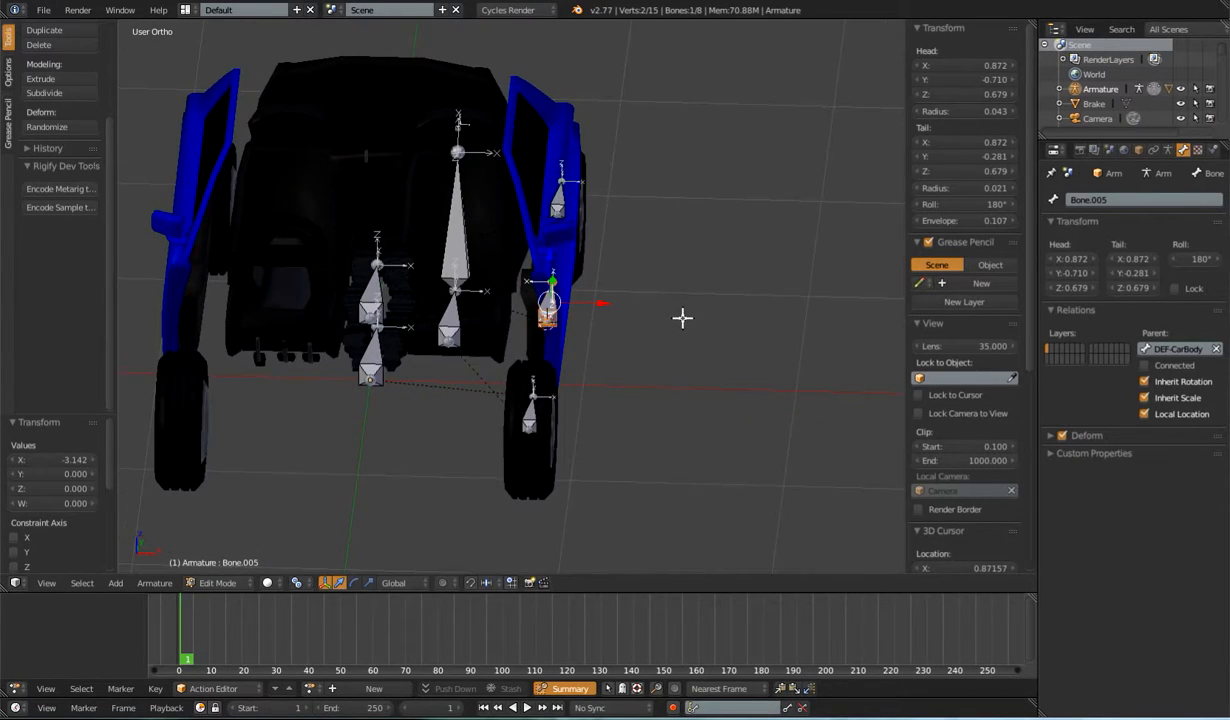
# Step: Return to Pose Mode, test the rolled door bone's rotation direction, cancel it, and inspect the bone from the side
pyautogui.hotkey('ctrl', 'Tab')
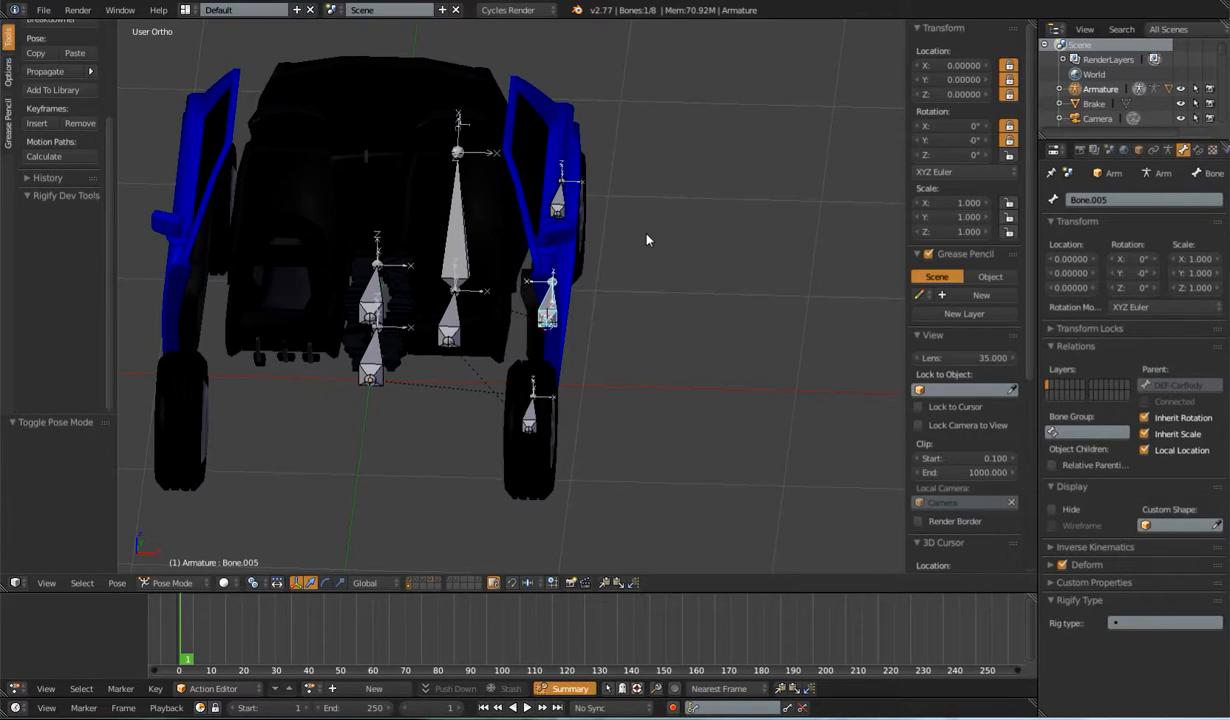
pyautogui.press('r')
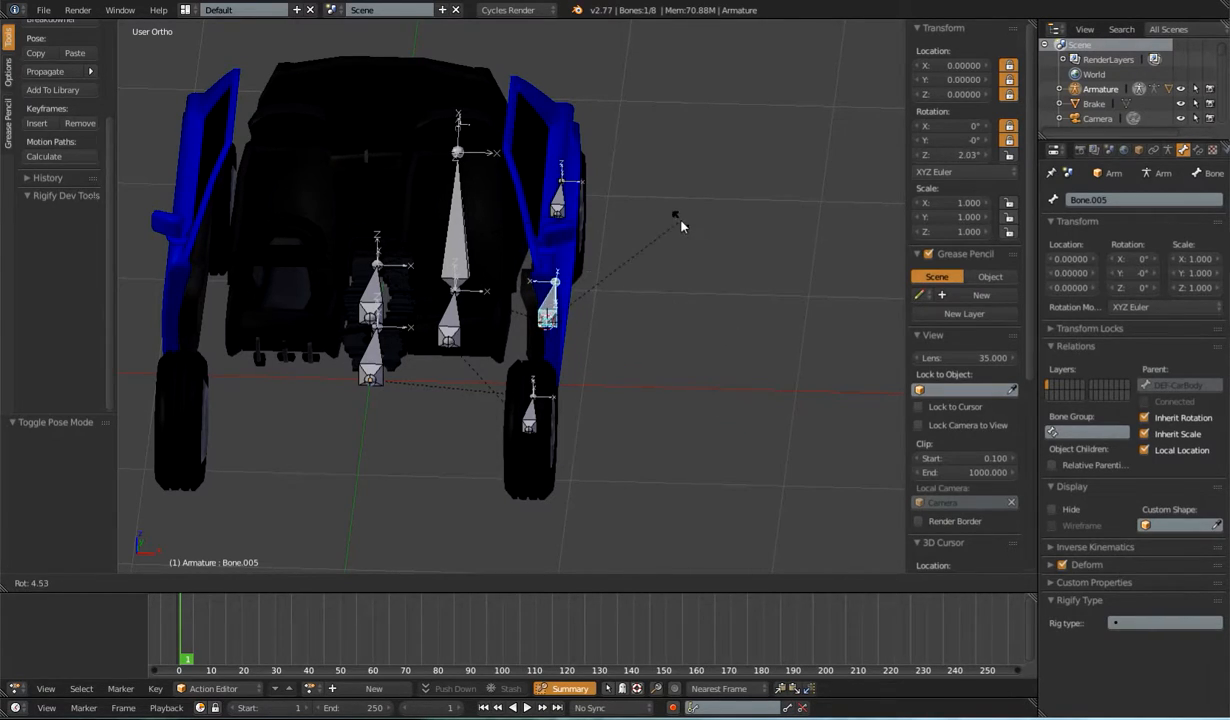
pyautogui.rightClick(679, 273)
pyautogui.moveTo(679, 273); pyautogui.dragTo(620, 300, button='middle')
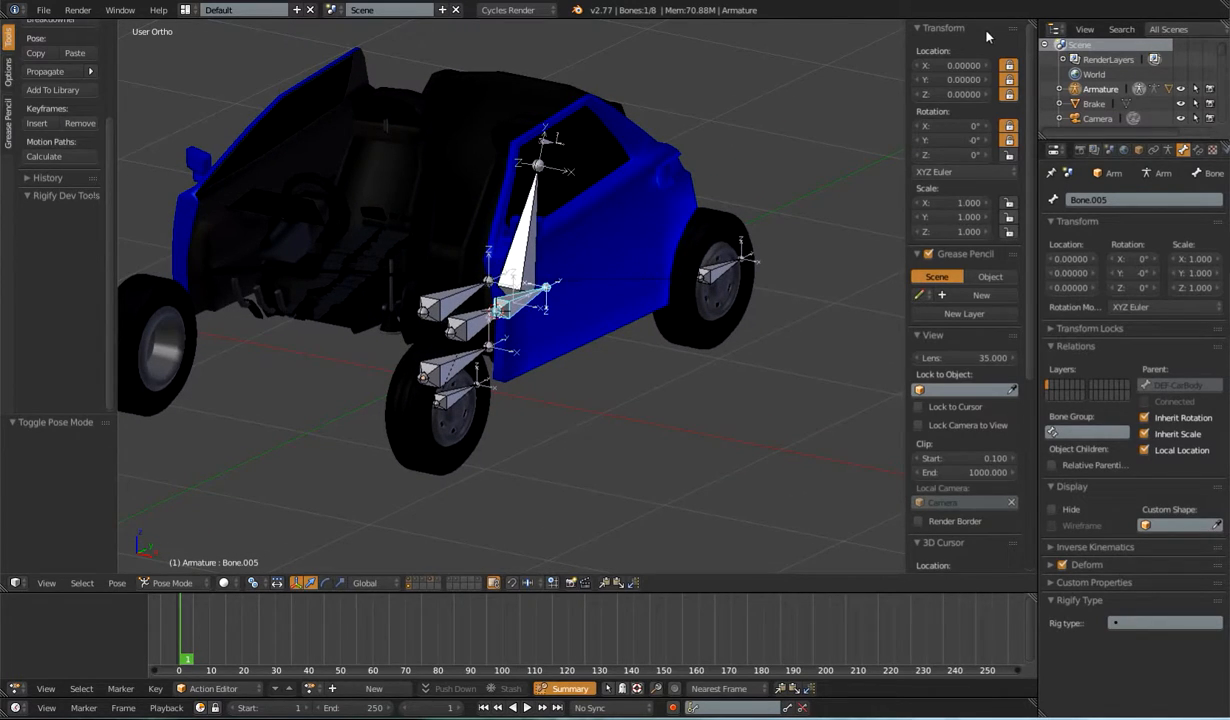
# Step: Switch the armature to Edit Mode and rename the front wheel bone DEF-FrontWheel
pyautogui.moveTo(555, 402); pyautogui.dragTo(719, 360, button='middle')
pyautogui.scroll(-3, 690, 293)
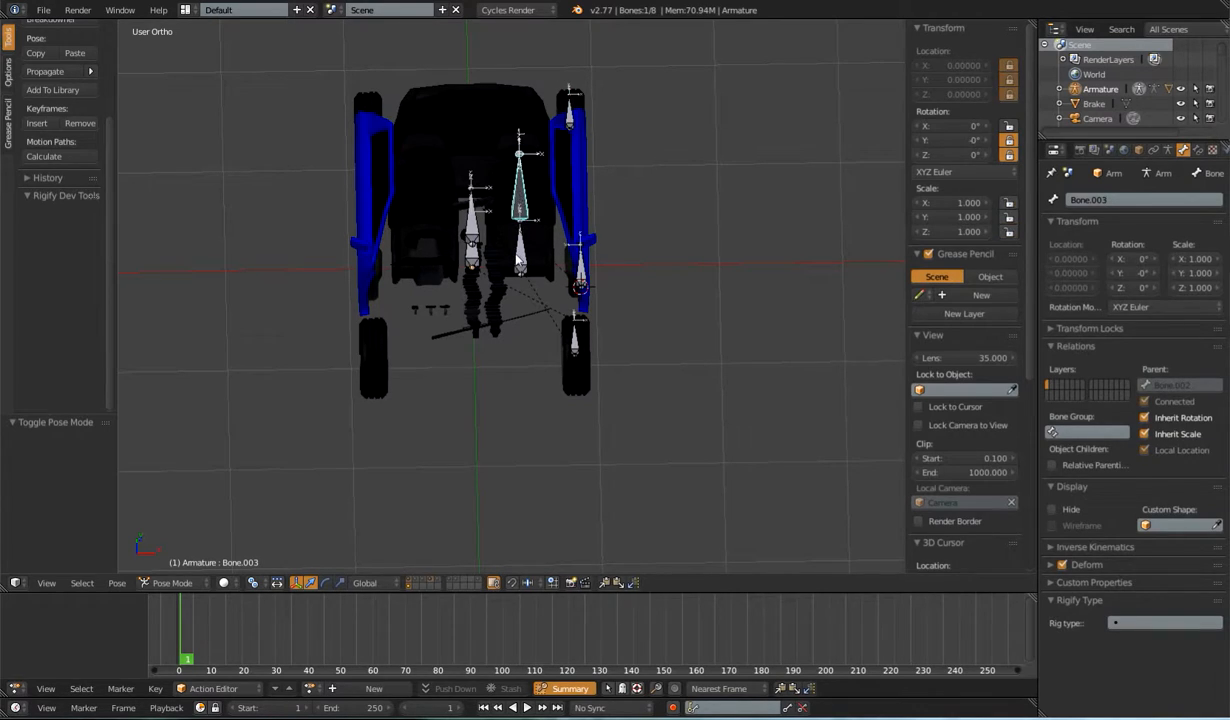
pyautogui.rightClick(519, 145)
pyautogui.moveTo(634, 262); pyautogui.dragTo(645, 324, button='middle')
pyautogui.press('Tab')
pyautogui.rightClick(565, 318)
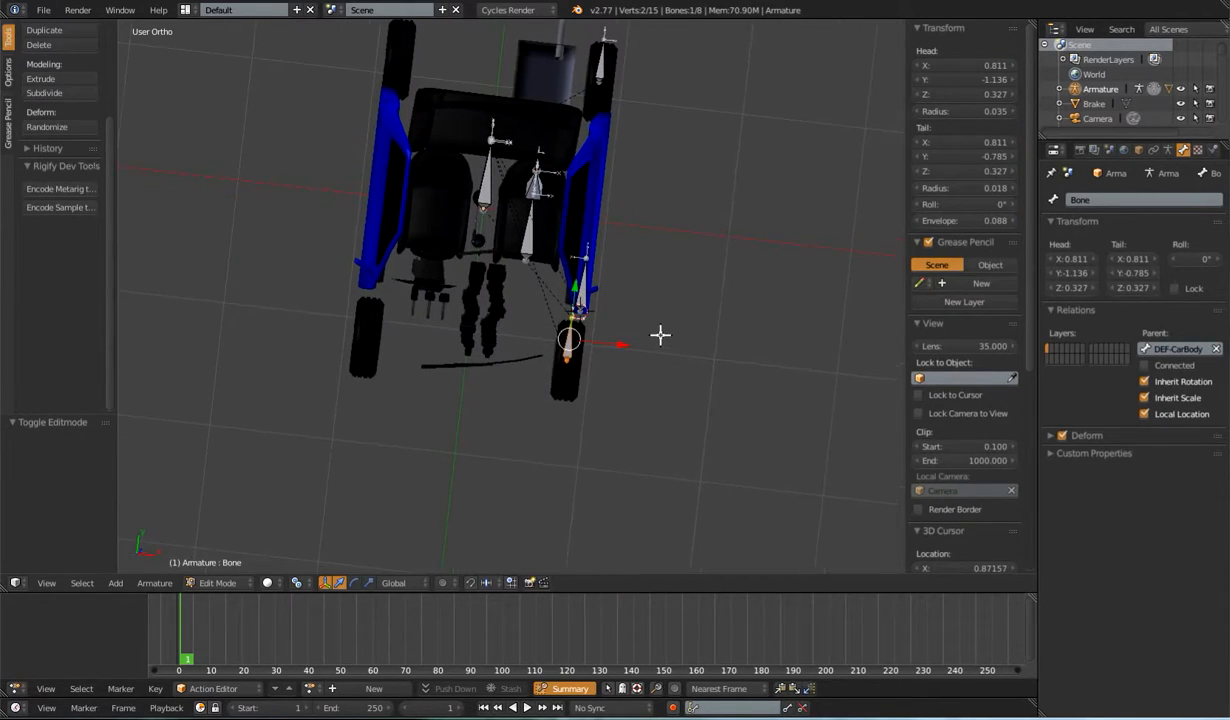
pyautogui.scroll(-8, 990, 390)
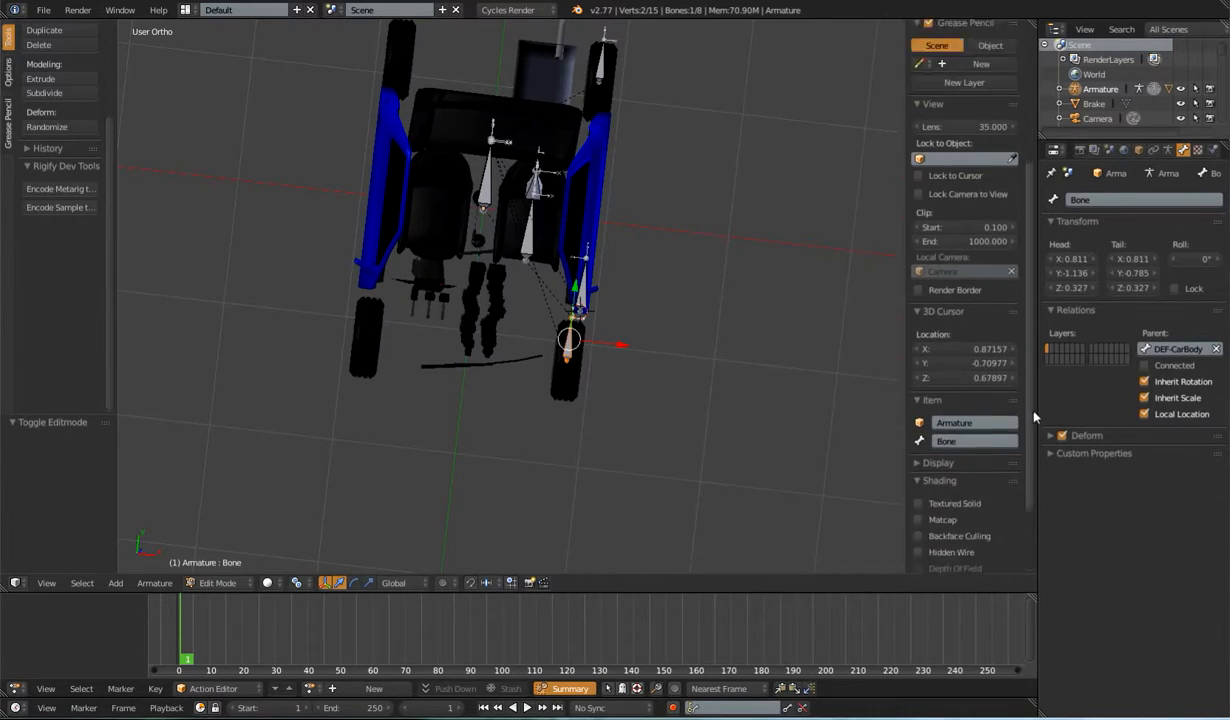
pyautogui.click(975, 346)
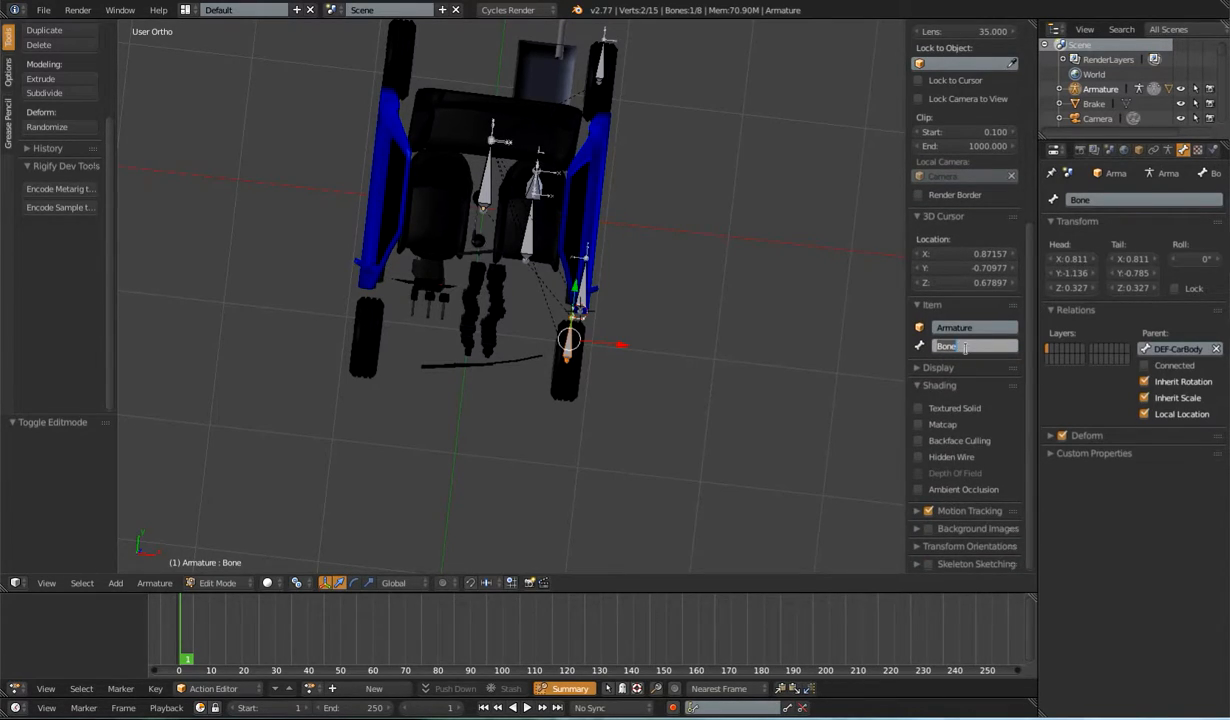
pyautogui.write('DEF-R')
pyautogui.write('rontWheel')
pyautogui.press('Return')
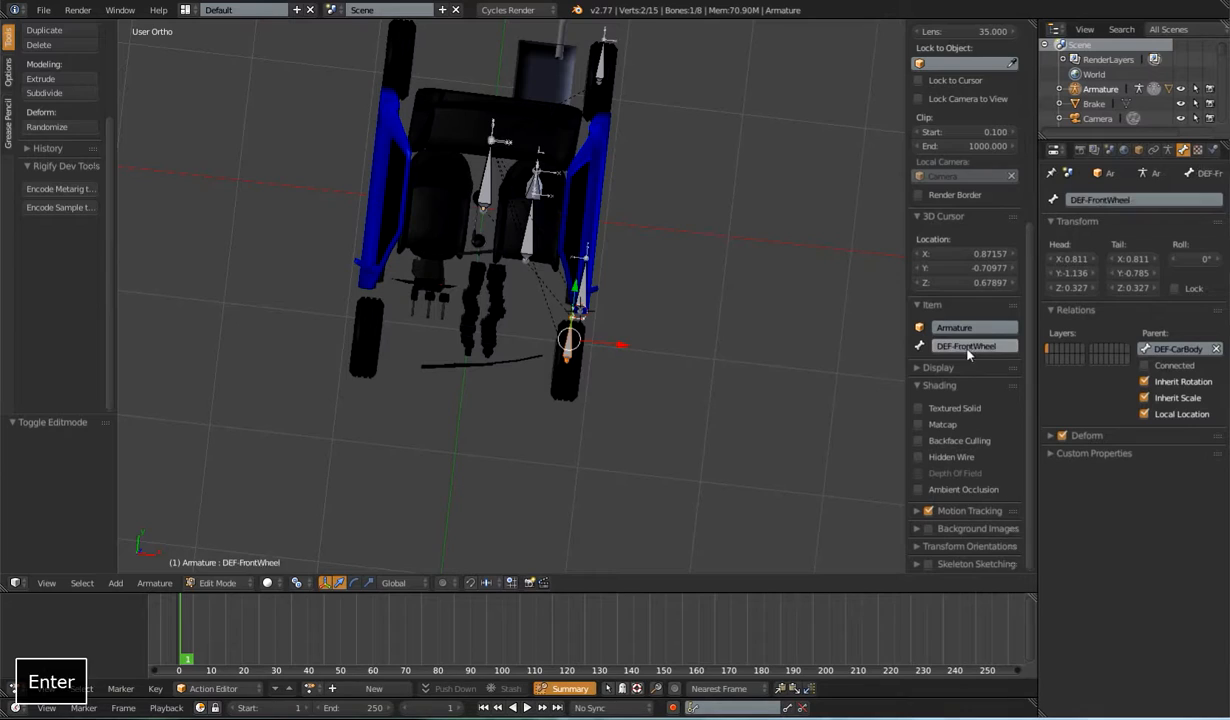
# Step: Rename the bone at the car door's hinge DEF-Door
pyautogui.rightClick(584, 286)
pyautogui.click(936, 345)
pyautogui.write('DEF-')
pyautogui.press('Return')
# Step: Rename the seat's lower bone DEF-SeatLower
pyautogui.rightClick(527, 235)
pyautogui.click(946, 346)
pyautogui.write('DEF-SeatLower')
pyautogui.press('Return')
# Step: Rename the seat's backrest bone DEF-SeatBack
pyautogui.moveTo(630, 258); pyautogui.dragTo(598, 190, button='middle')
pyautogui.rightClick(566, 170)
pyautogui.click(949, 347)
pyautogui.write('DEF-SeatBack')
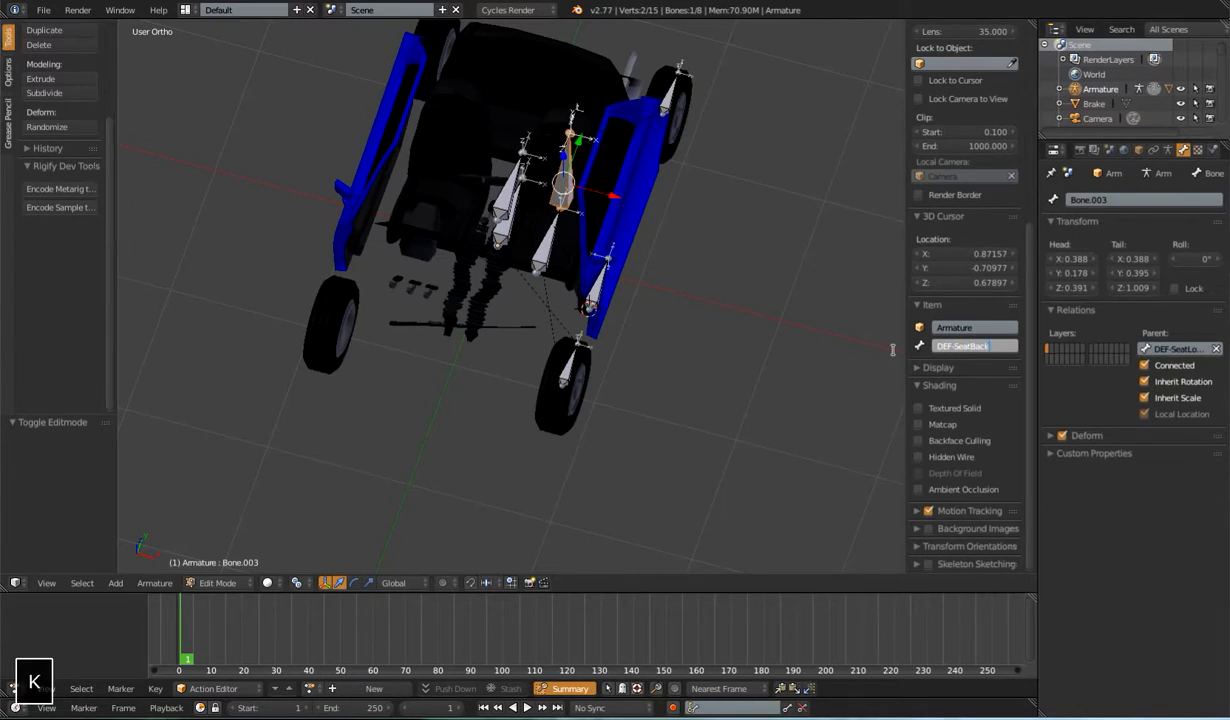
pyautogui.press('Return')
# Step: Rename the small bone above the seat's backrest DEF-SeatHeadRest
pyautogui.rightClick(573, 118)
pyautogui.click(940, 346)
pyautogui.write('DEF-SeatHeadRest')
pyautogui.press('Return')
# Step: Rename the rear wheel bone DEF-RearWheel
pyautogui.moveTo(682, 146); pyautogui.dragTo(690, 138, button='middle')
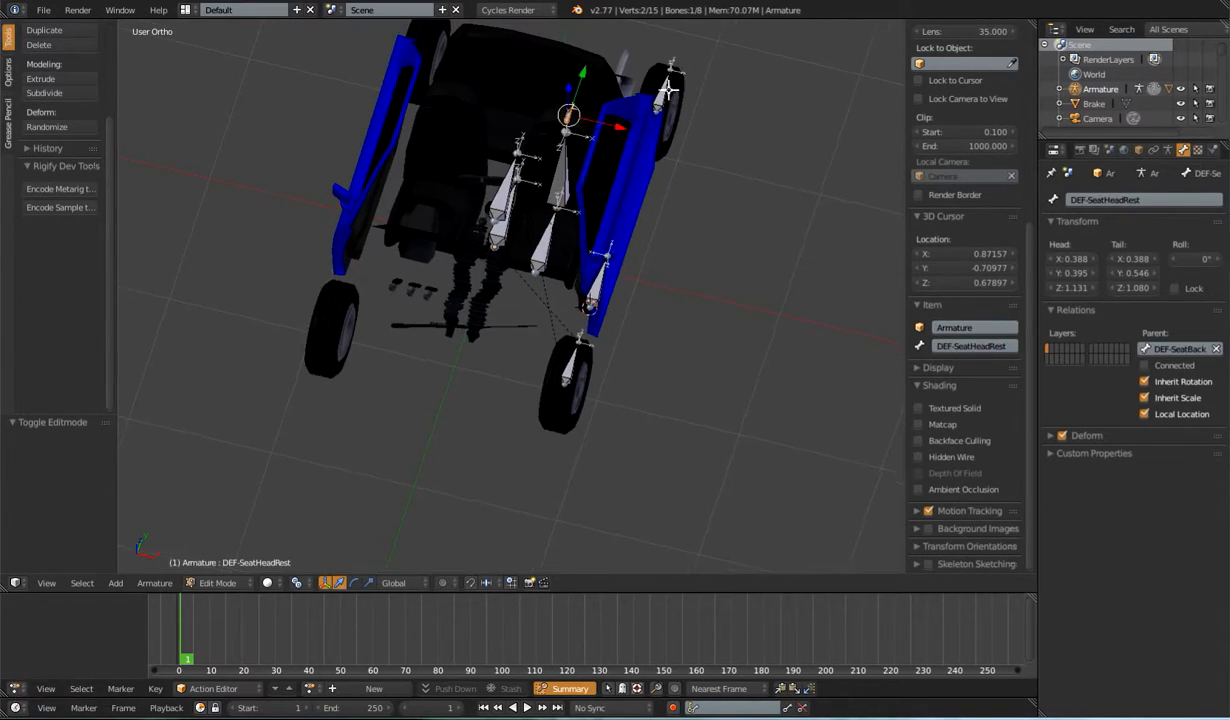
pyautogui.rightClick(664, 94)
pyautogui.click(938, 346)
pyautogui.write('DEF-RearWheel')
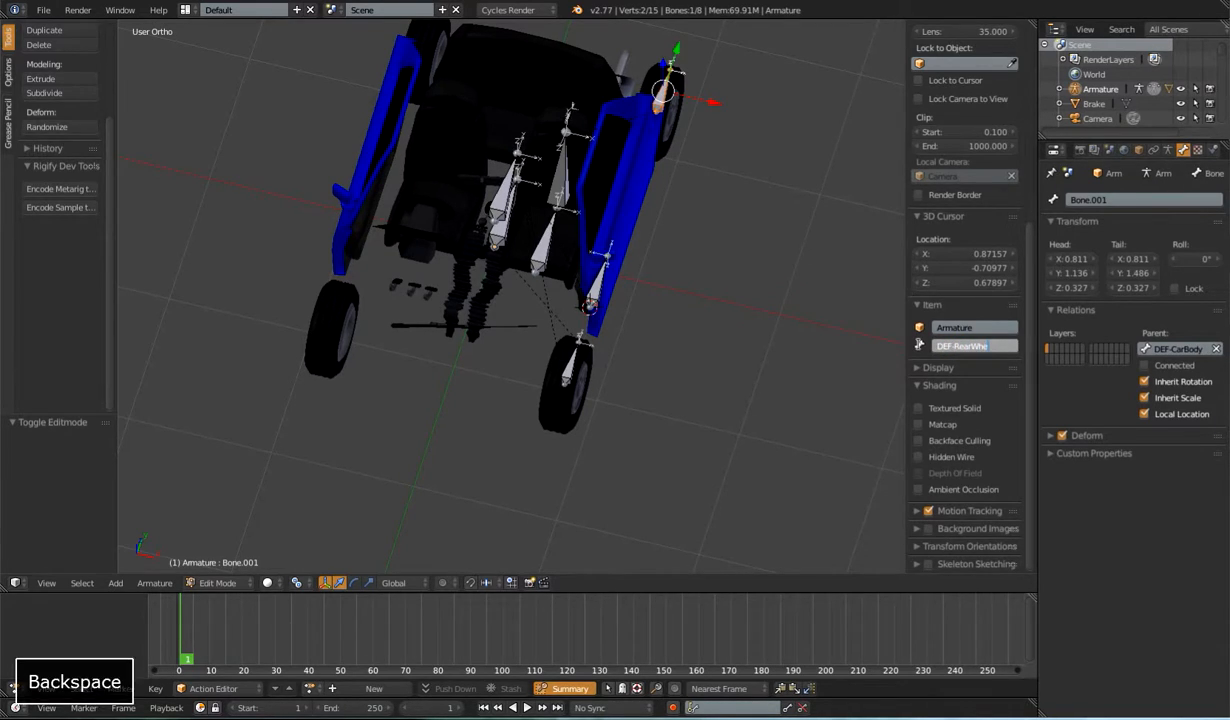
pyautogui.press('Return')
# Step: Check the names of the front wheel, door, seat back and headrest bones by selecting them individually
pyautogui.rightClick(555, 350)
pyautogui.rightClick(578, 268)
pyautogui.rightClick(500, 205)
pyautogui.rightClick(568, 115)
pyautogui.moveTo(568, 115); pyautogui.dragTo(670, 299, button='middle')
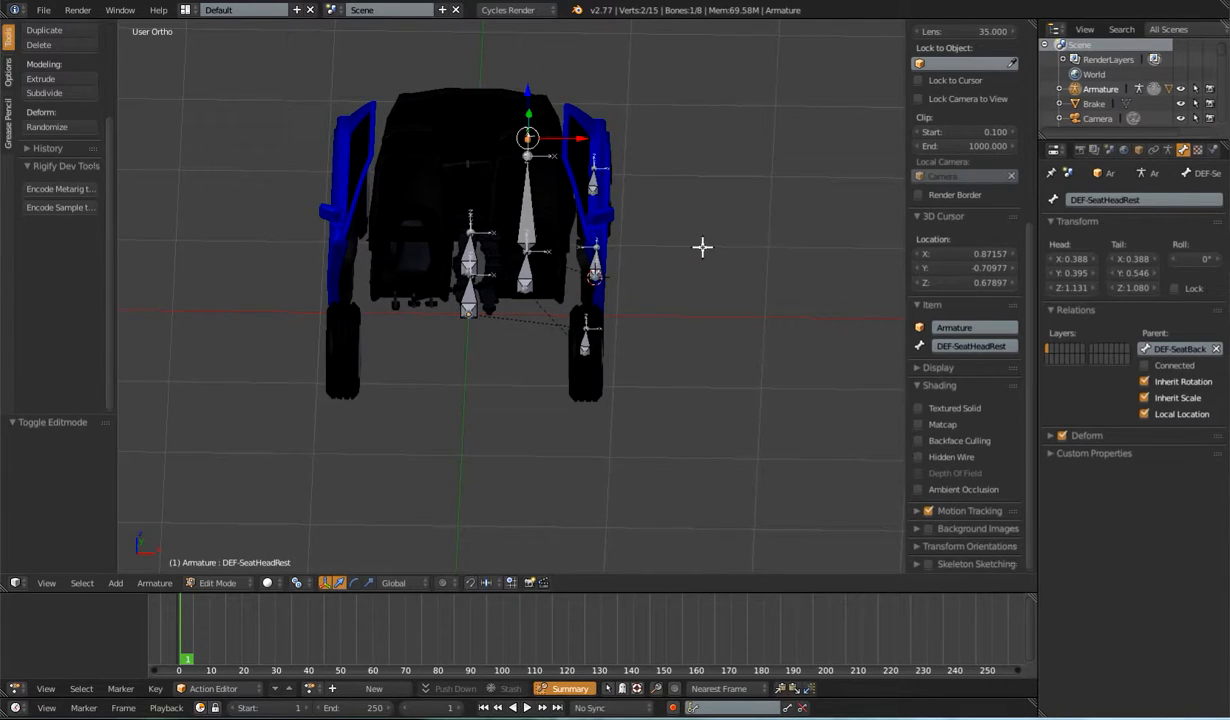
pyautogui.keyDown('shift'); pyautogui.moveTo(702, 246); pyautogui.dragTo(641, 304, button='middle'); pyautogui.keyUp('shift')
pyautogui.rightClick(535, 368)
pyautogui.rightClick(560, 298)
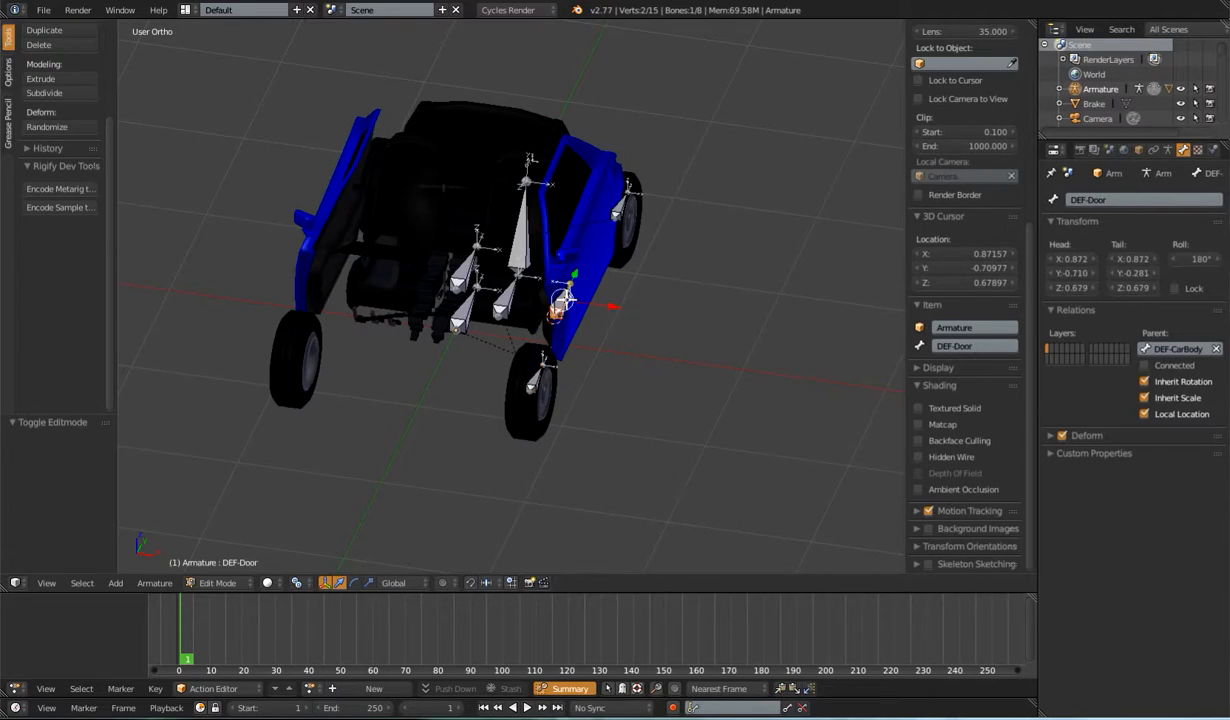
pyautogui.rightClick(505, 236)
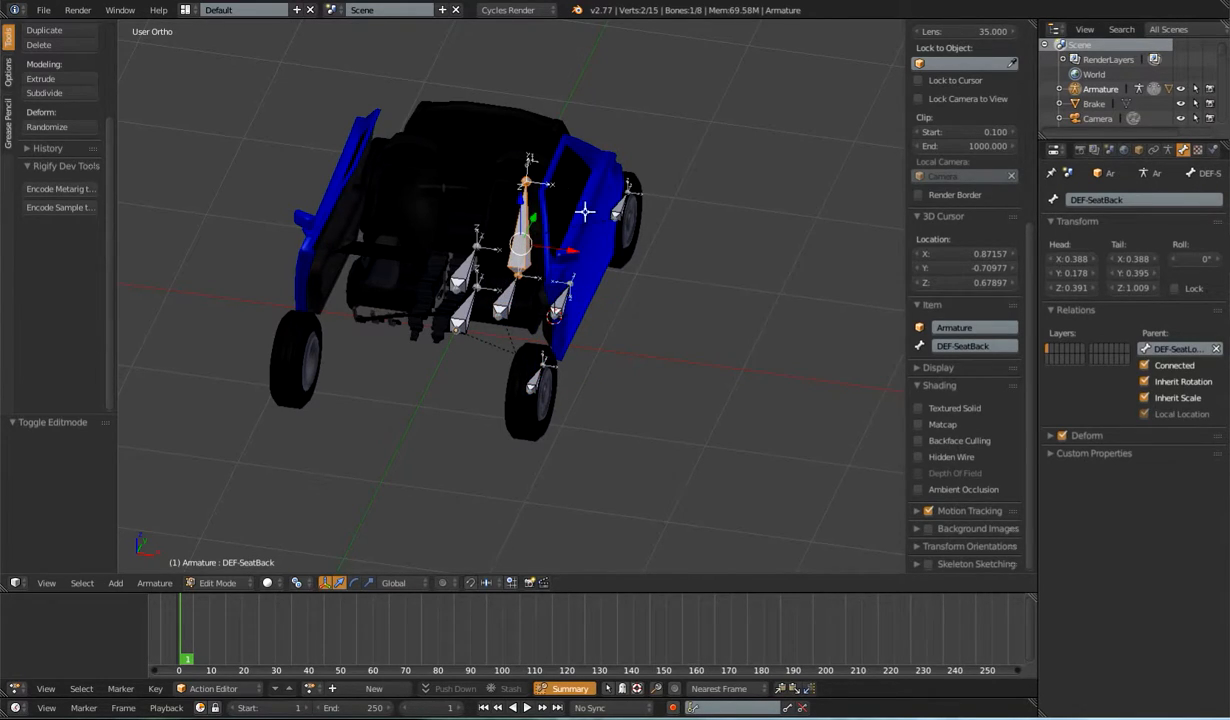
pyautogui.moveTo(588, 272); pyautogui.dragTo(611, 288, button='middle')
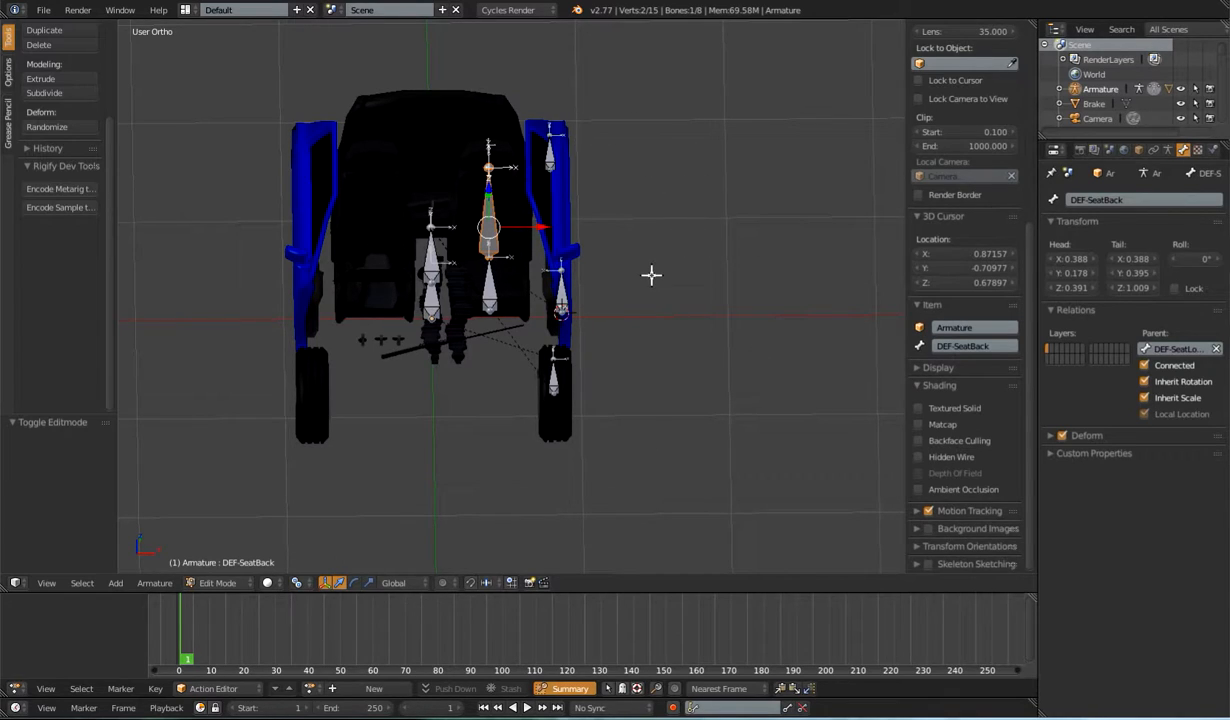
pyautogui.moveTo(651, 275); pyautogui.dragTo(642, 304, button='middle')
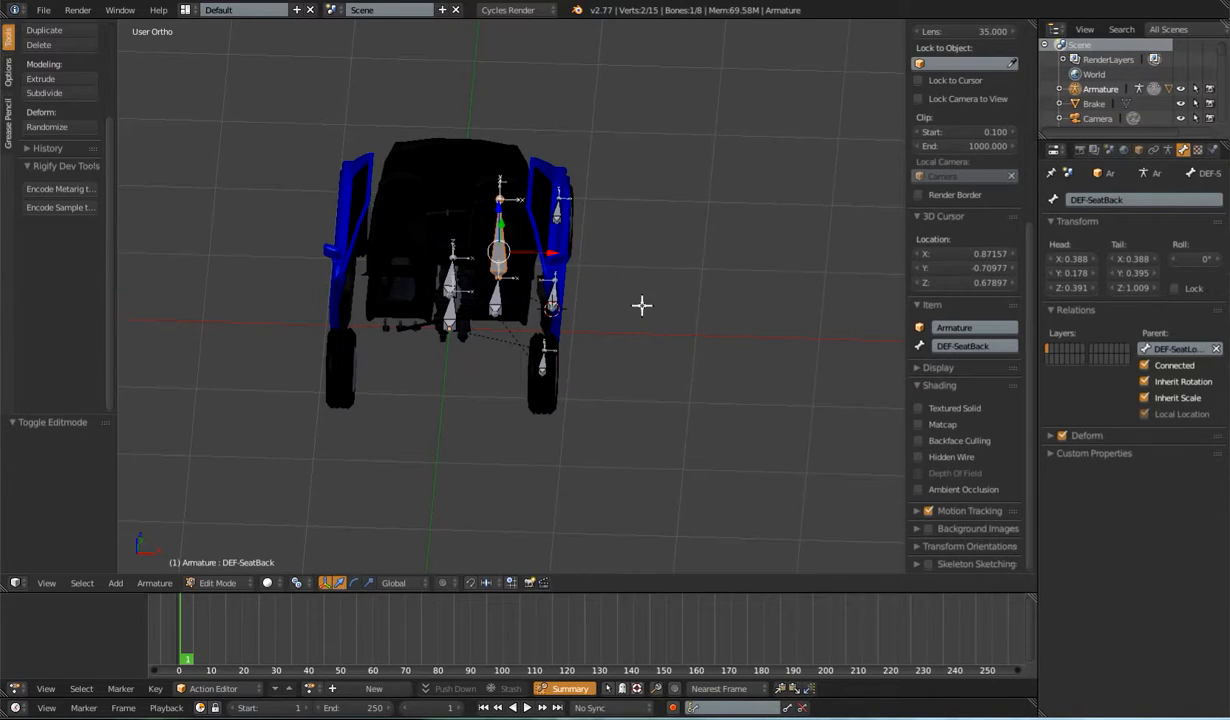
pyautogui.moveTo(637, 351)
pyautogui.mouseDown(button='middle')
pyautogui.moveTo(654, 282)
pyautogui.moveTo(634, 302)
pyautogui.moveTo(651, 291)
pyautogui.moveTo(654, 337)
pyautogui.mouseUp(button='middle')
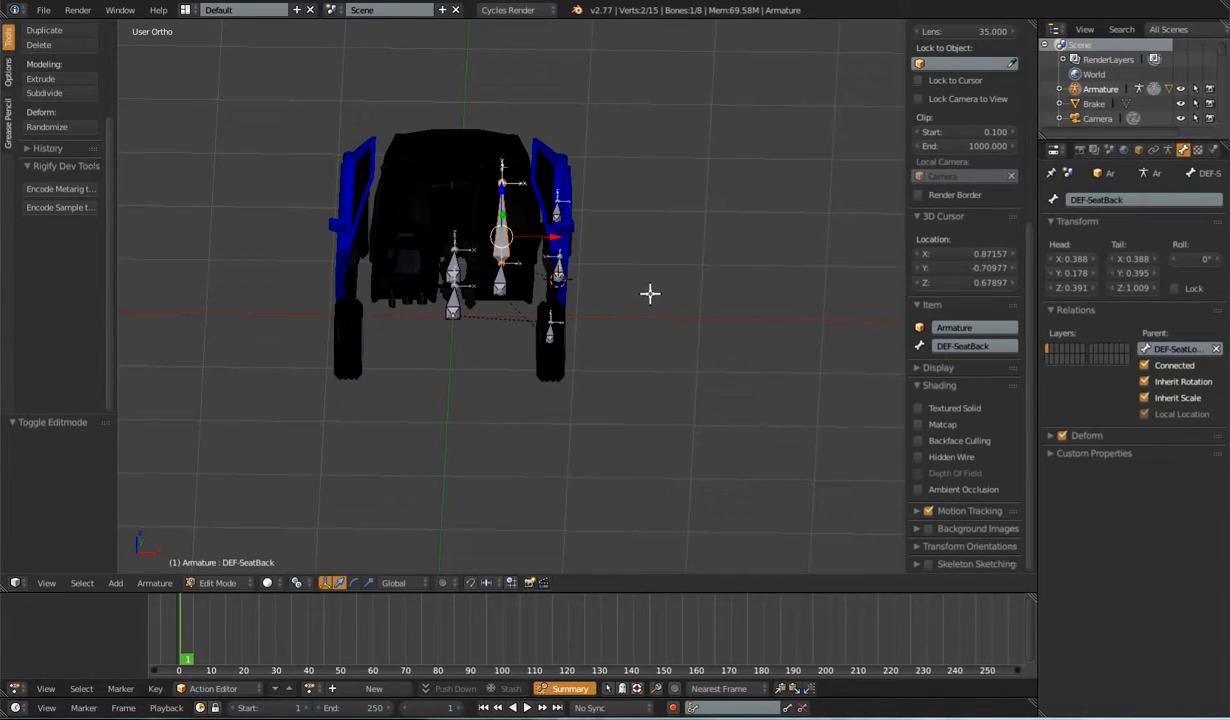
pyautogui.rightClick(558, 270)
pyautogui.rightClick(559, 269)
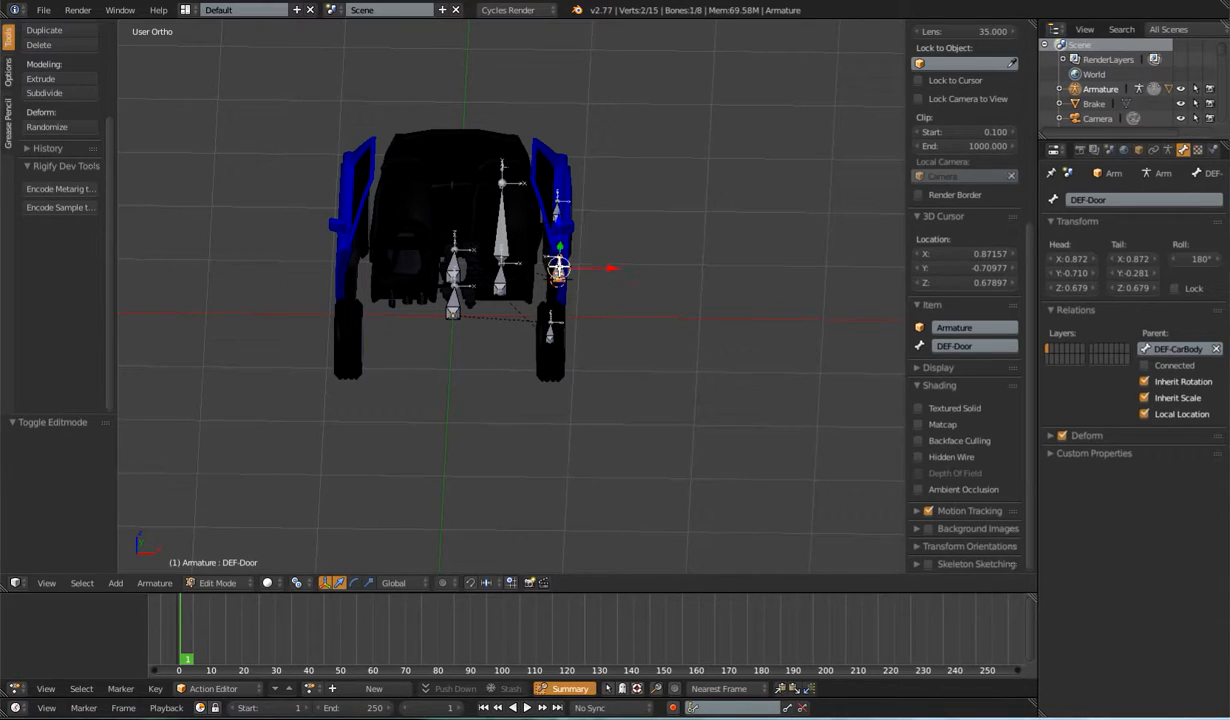
pyautogui.moveTo(626, 239); pyautogui.dragTo(623, 266, button='middle')
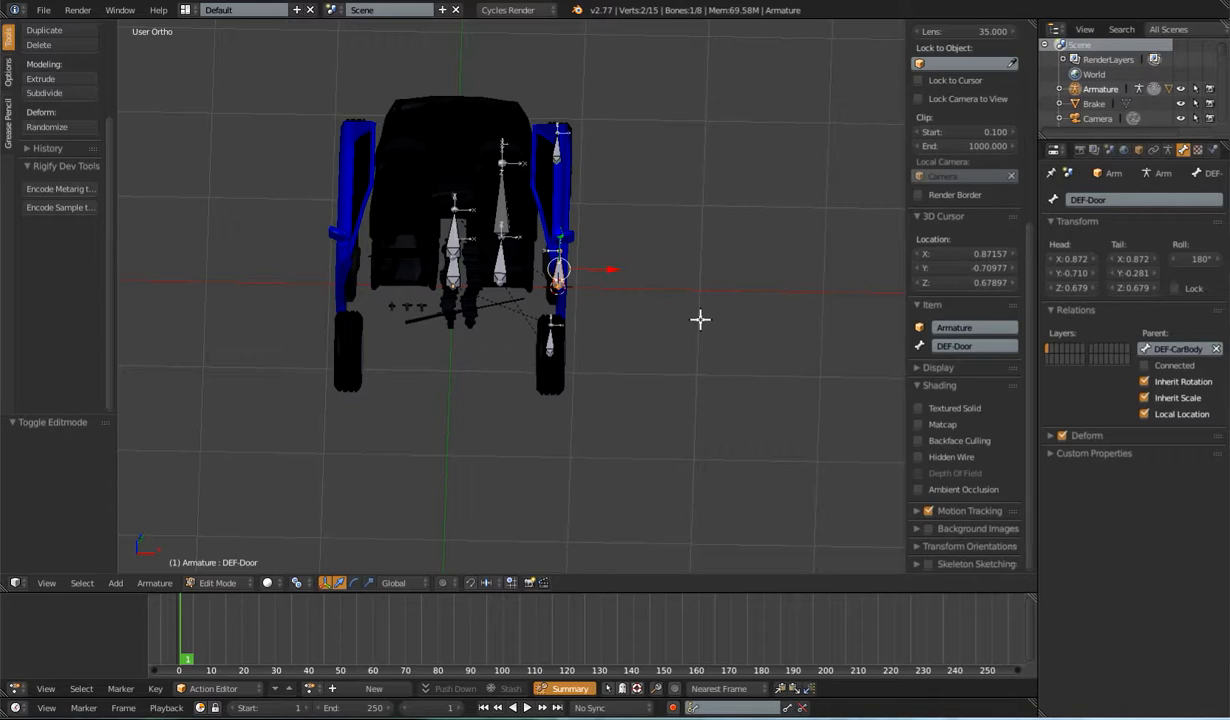
pyautogui.scroll(-2, 701, 291)
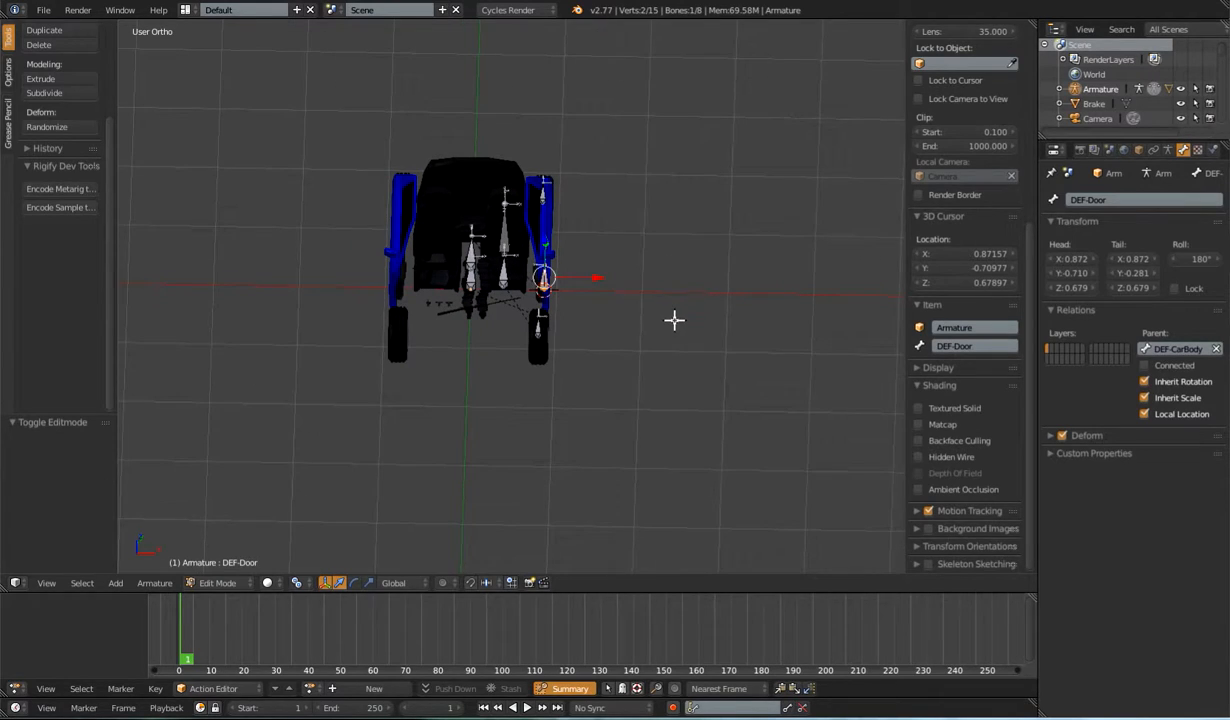
pyautogui.moveTo(684, 346); pyautogui.dragTo(684, 319, button='middle')
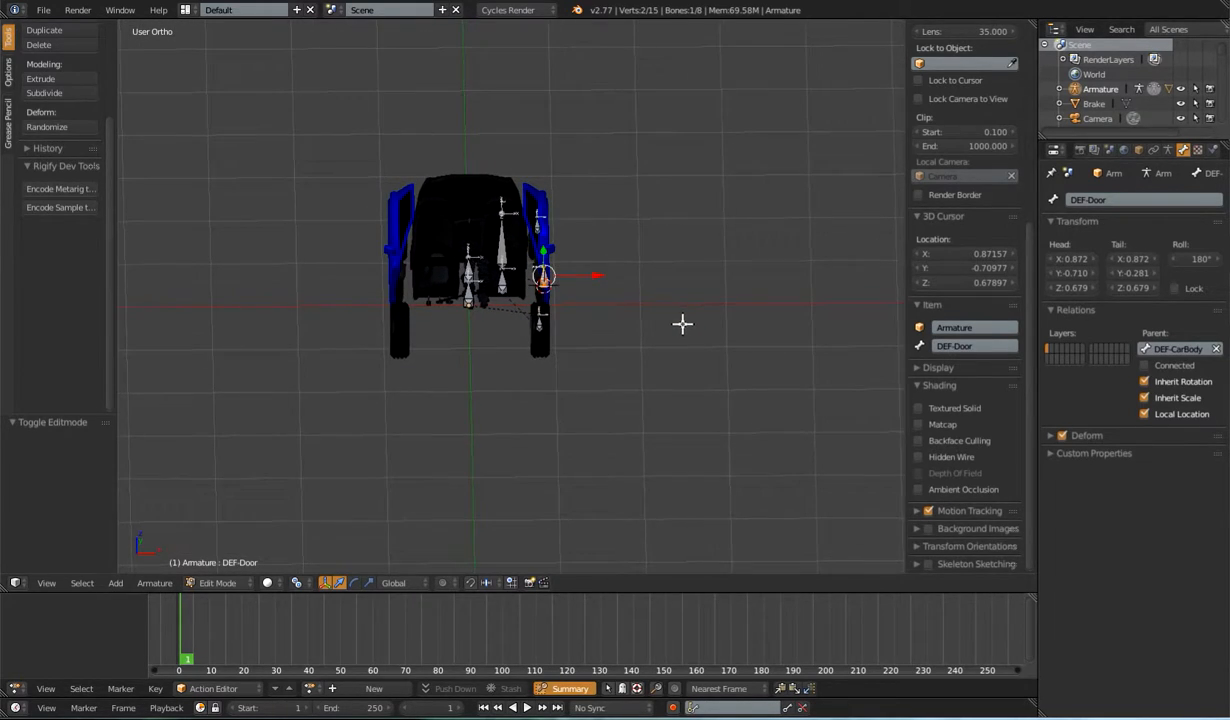
pyautogui.scroll(2, 682, 315)
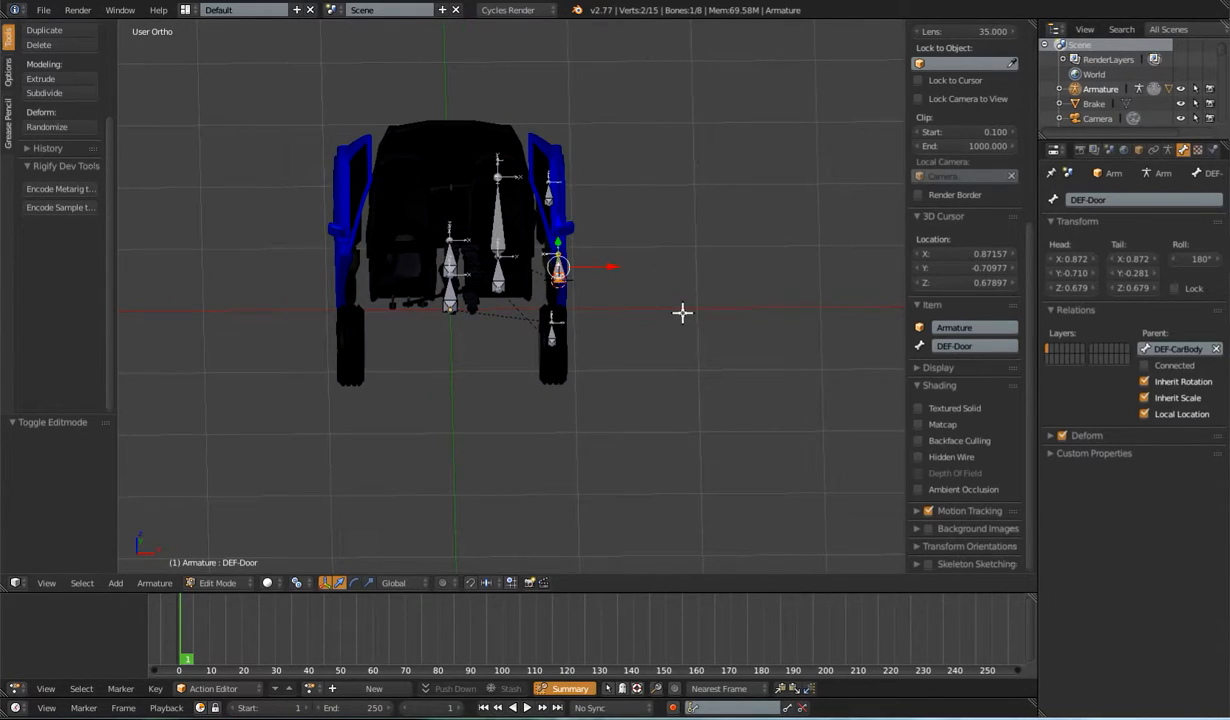
pyautogui.moveTo(687, 307)
pyautogui.mouseDown(button='middle')
pyautogui.moveTo(659, 308)
pyautogui.moveTo(680, 313)
pyautogui.moveTo(681, 287)
pyautogui.mouseUp(button='middle')
pyautogui.scroll(2, 677, 294)
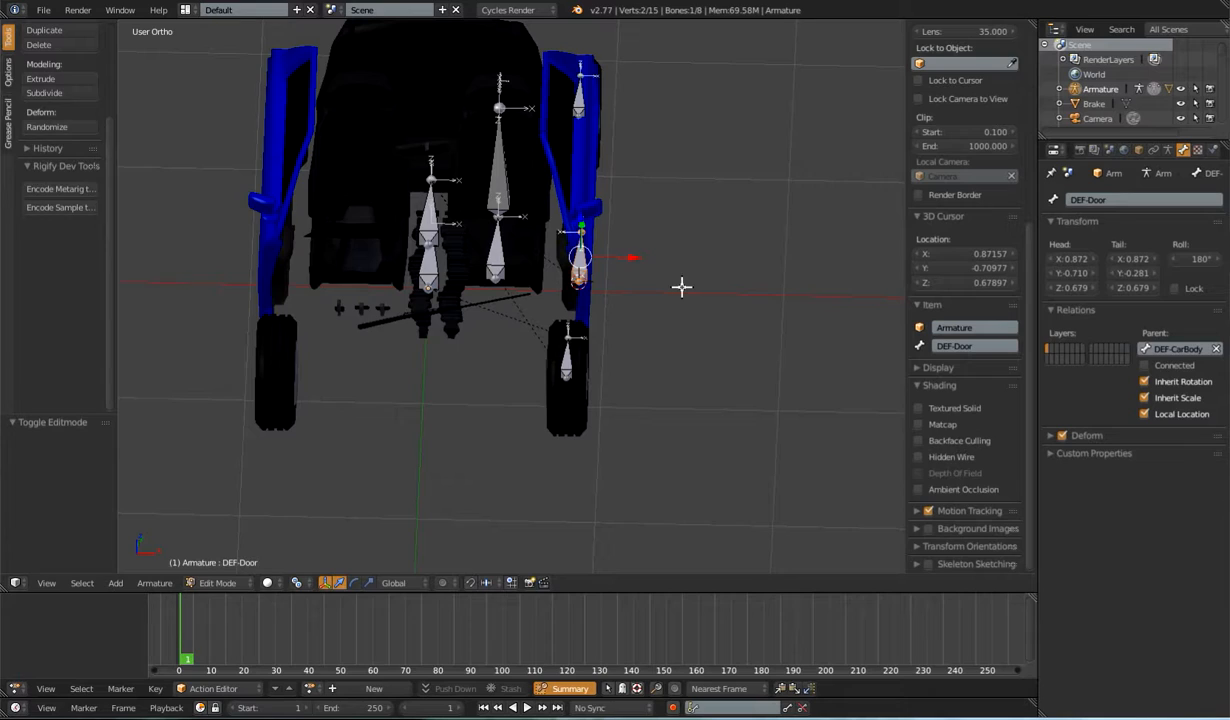
pyautogui.moveTo(678, 224); pyautogui.dragTo(679, 260, button='middle')
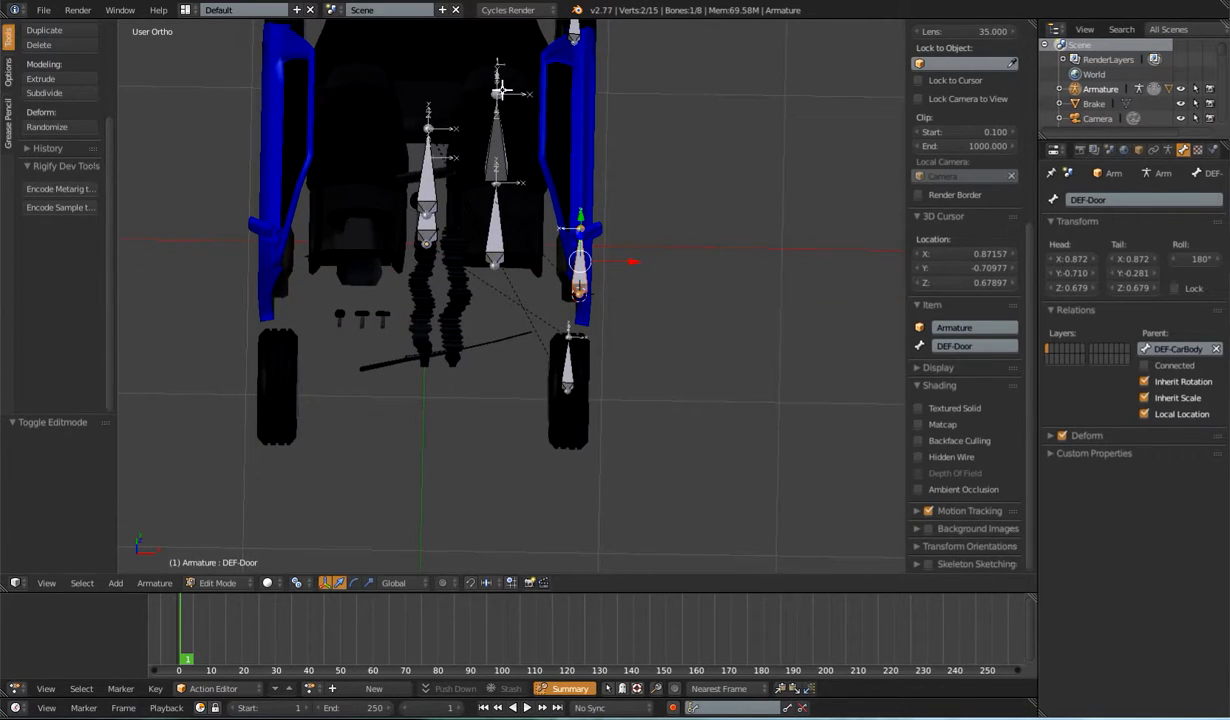
# Step: Apply AutoName Left/Right to the six wheel, door and seat bones on one side, and check their name suffixes
pyautogui.scroll(-3, 569, 193)
pyautogui.press('b')
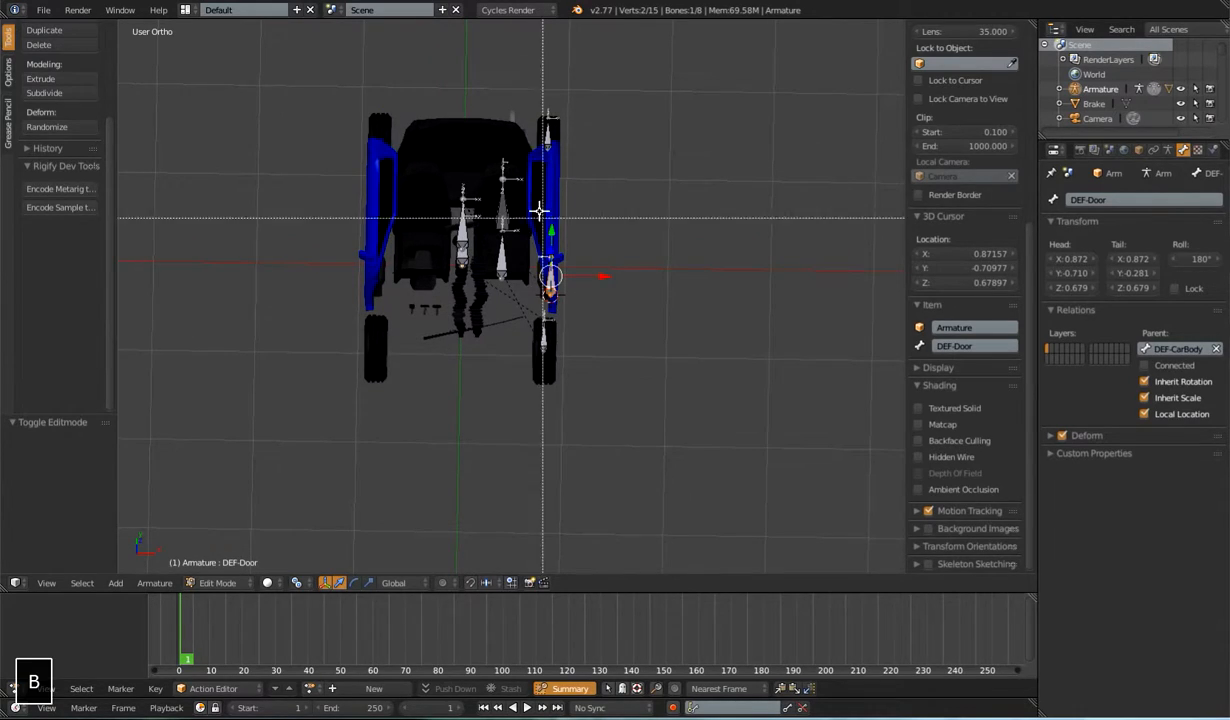
pyautogui.moveTo(482, 70); pyautogui.dragTo(648, 398)
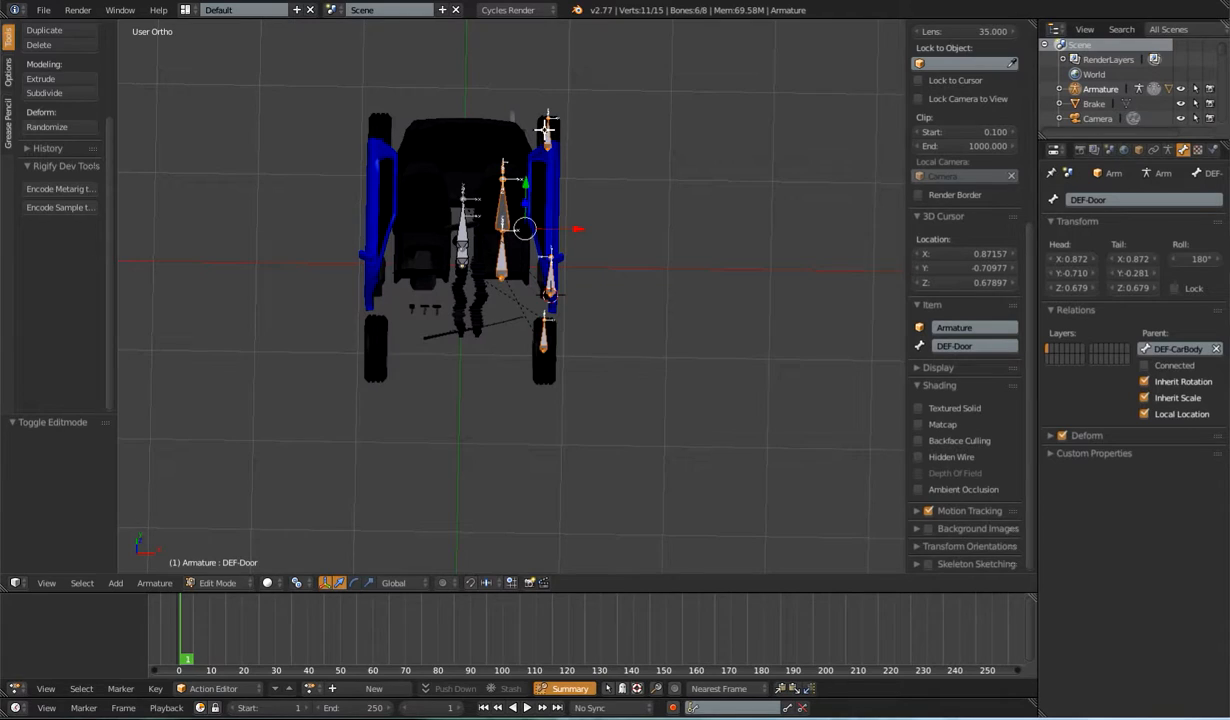
pyautogui.moveTo(626, 313); pyautogui.dragTo(629, 251, button='middle')
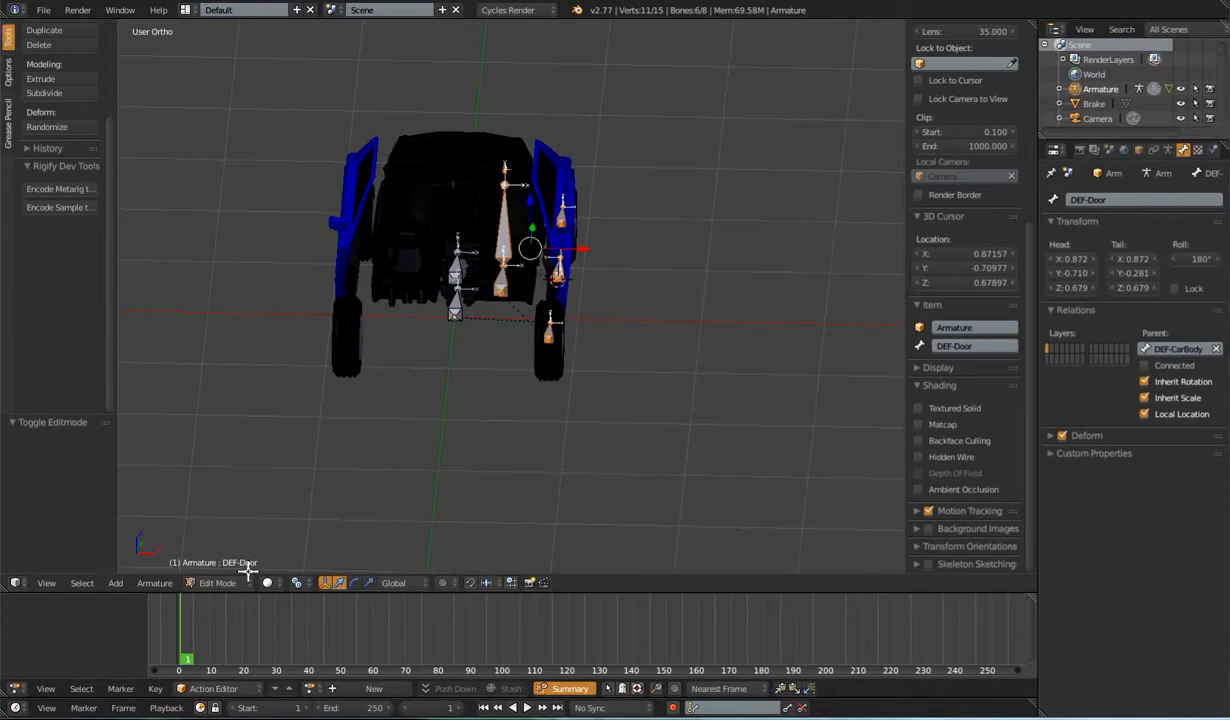
pyautogui.click(155, 584)
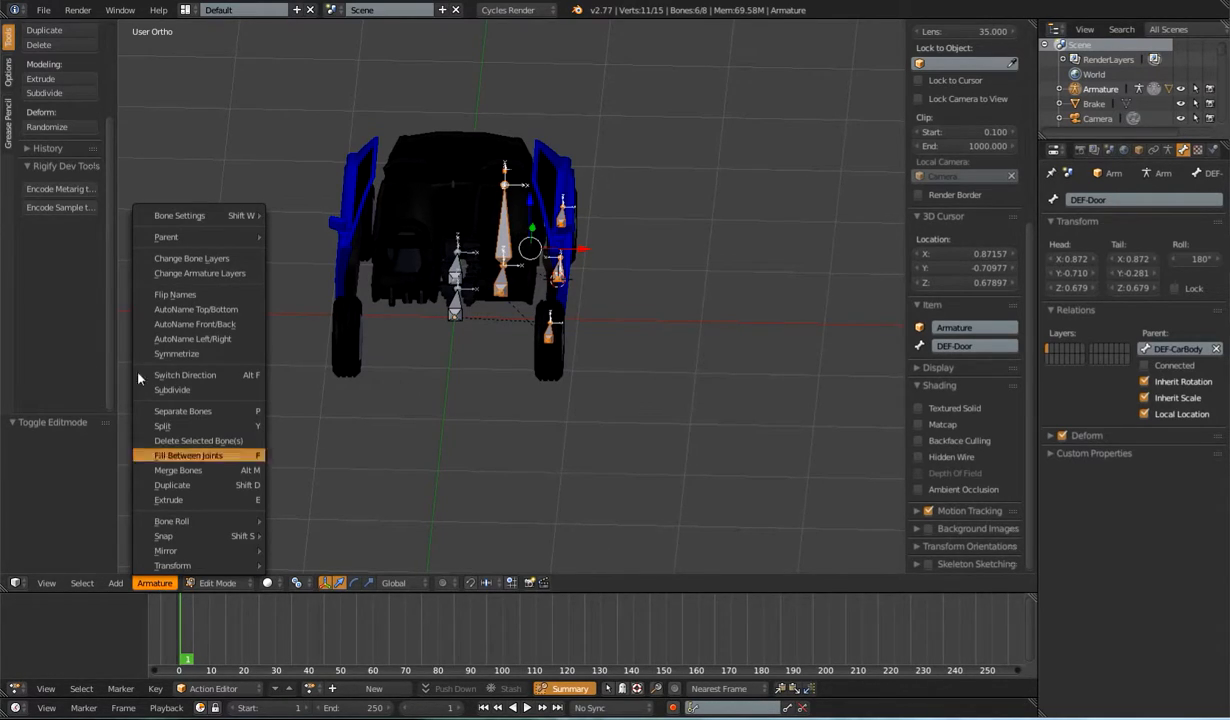
pyautogui.click(193, 339)
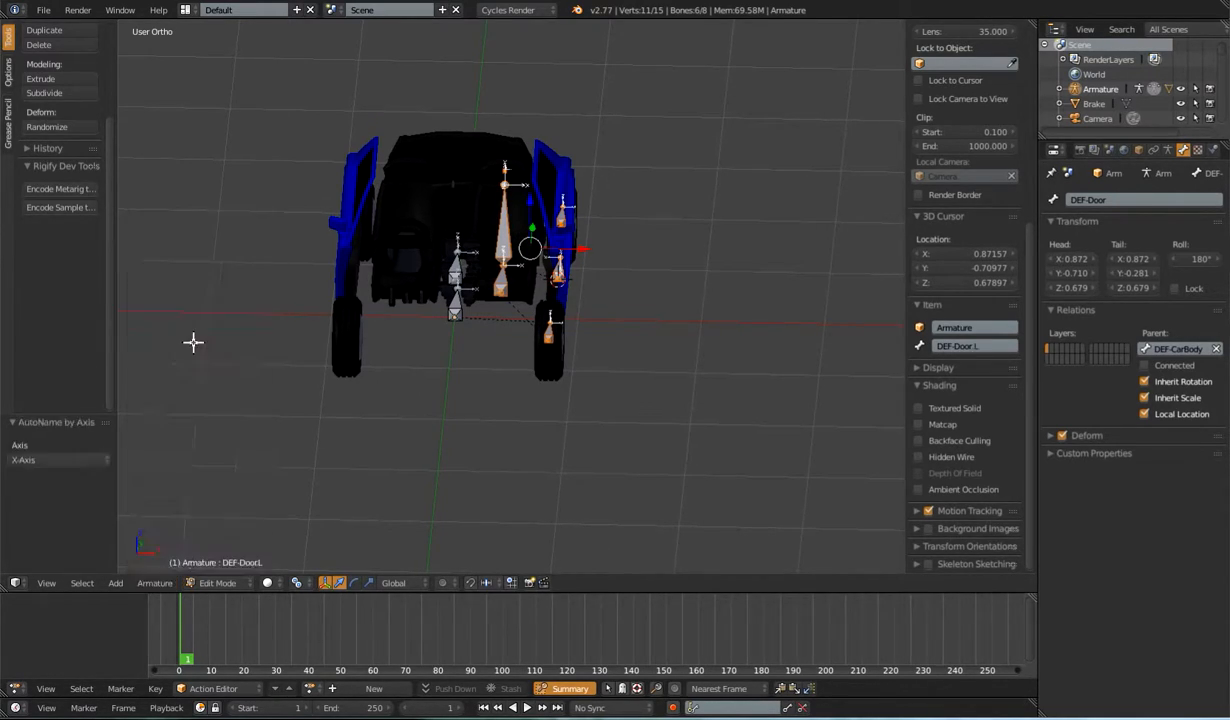
pyautogui.rightClick(503, 215)
pyautogui.rightClick(507, 171)
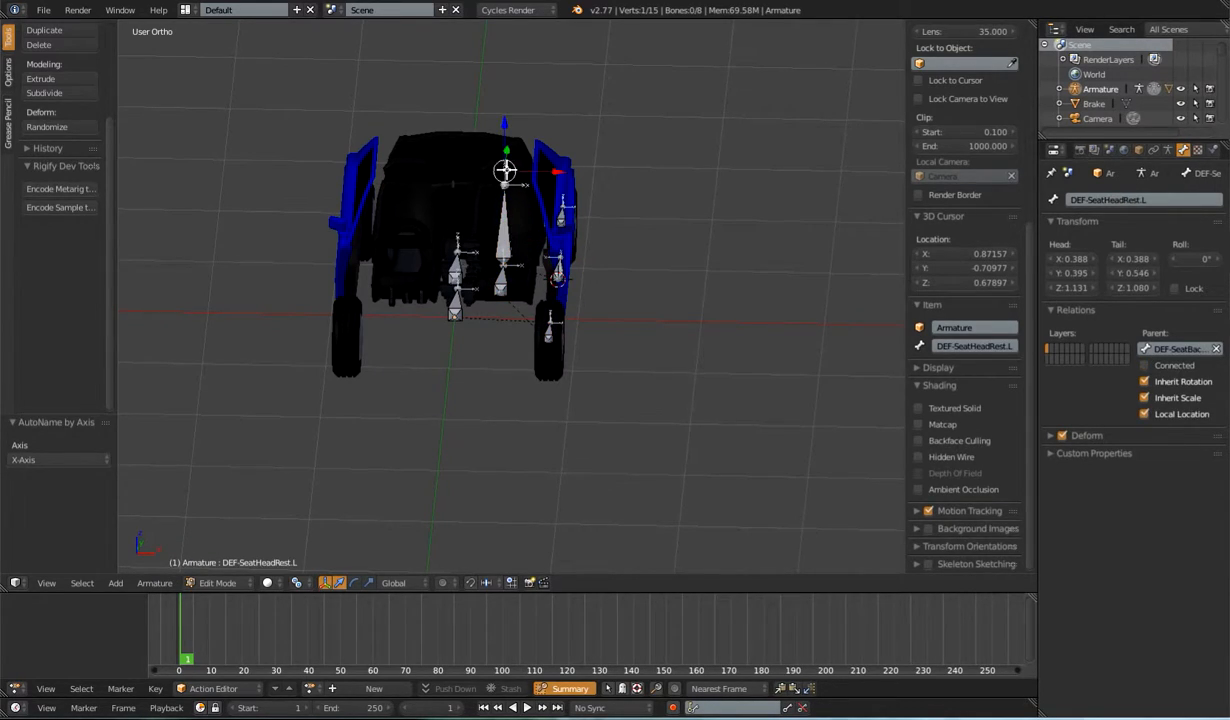
pyautogui.rightClick(561, 206)
pyautogui.rightClick(559, 263)
pyautogui.rightClick(535, 342)
# Step: Symmetrize the six .L wheel, door and seat bones to the car's other side, and check the mirrored bones' names
pyautogui.moveTo(557, 343); pyautogui.dragTo(549, 332, button='middle')
pyautogui.press('b')
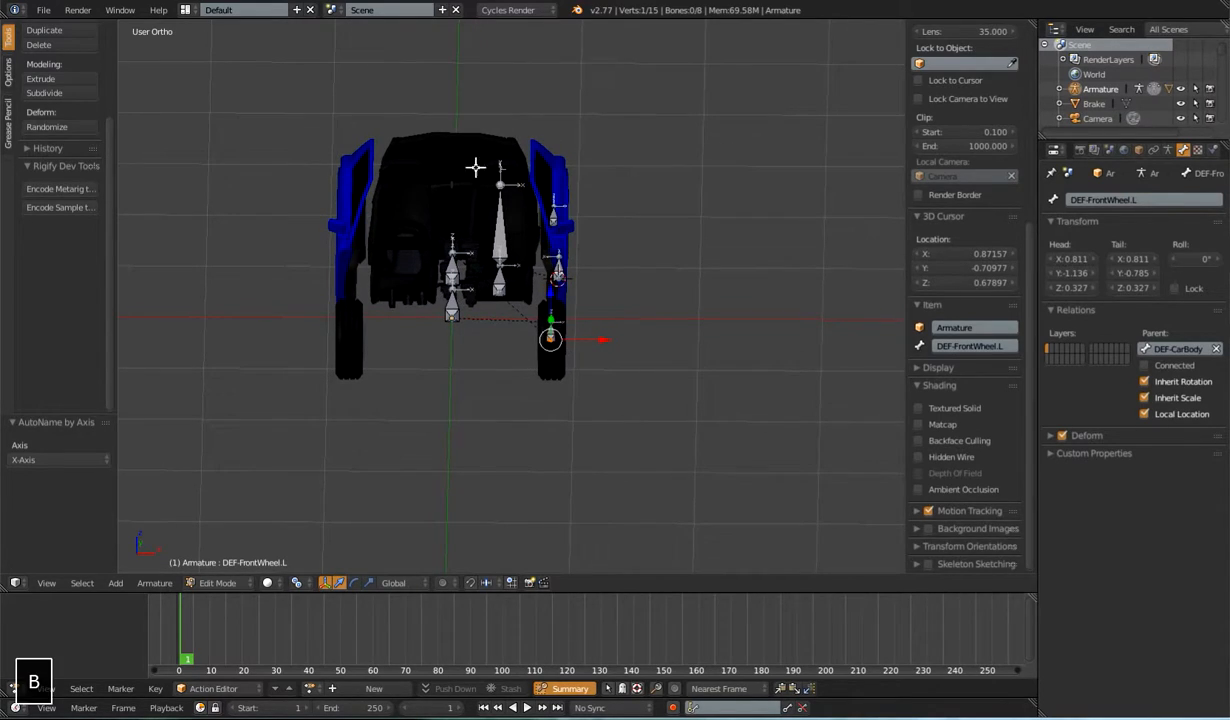
pyautogui.moveTo(477, 108); pyautogui.dragTo(647, 424)
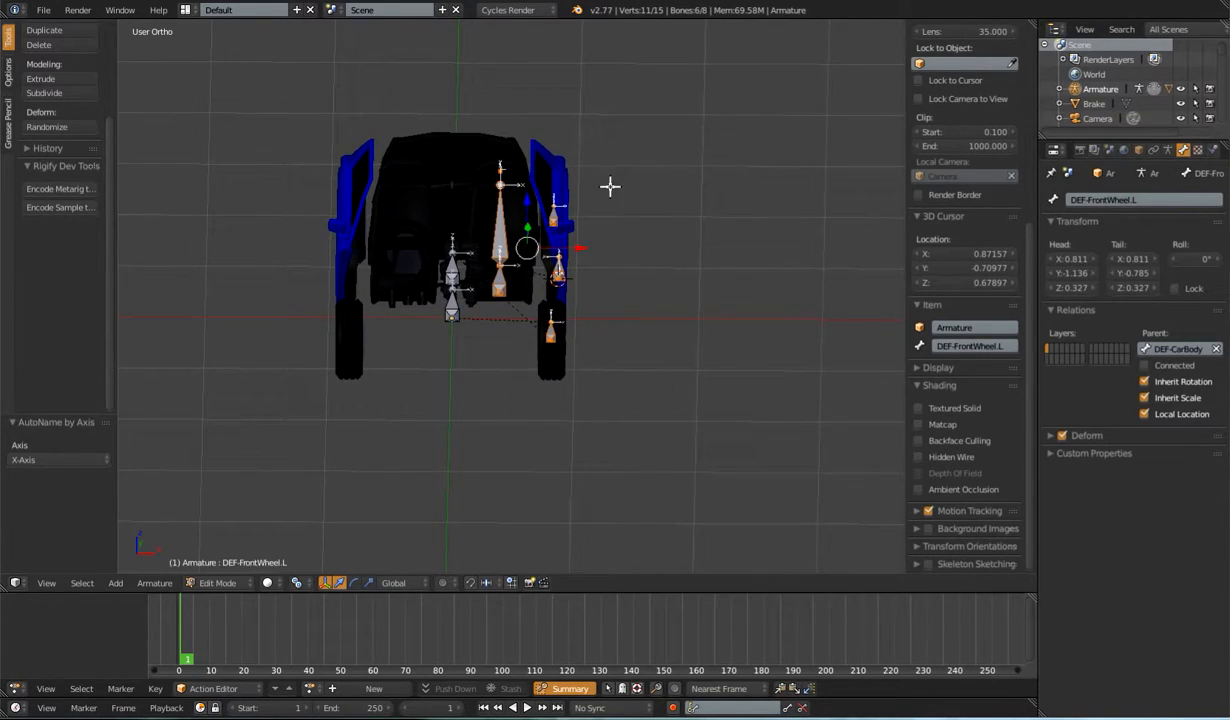
pyautogui.click(160, 584)
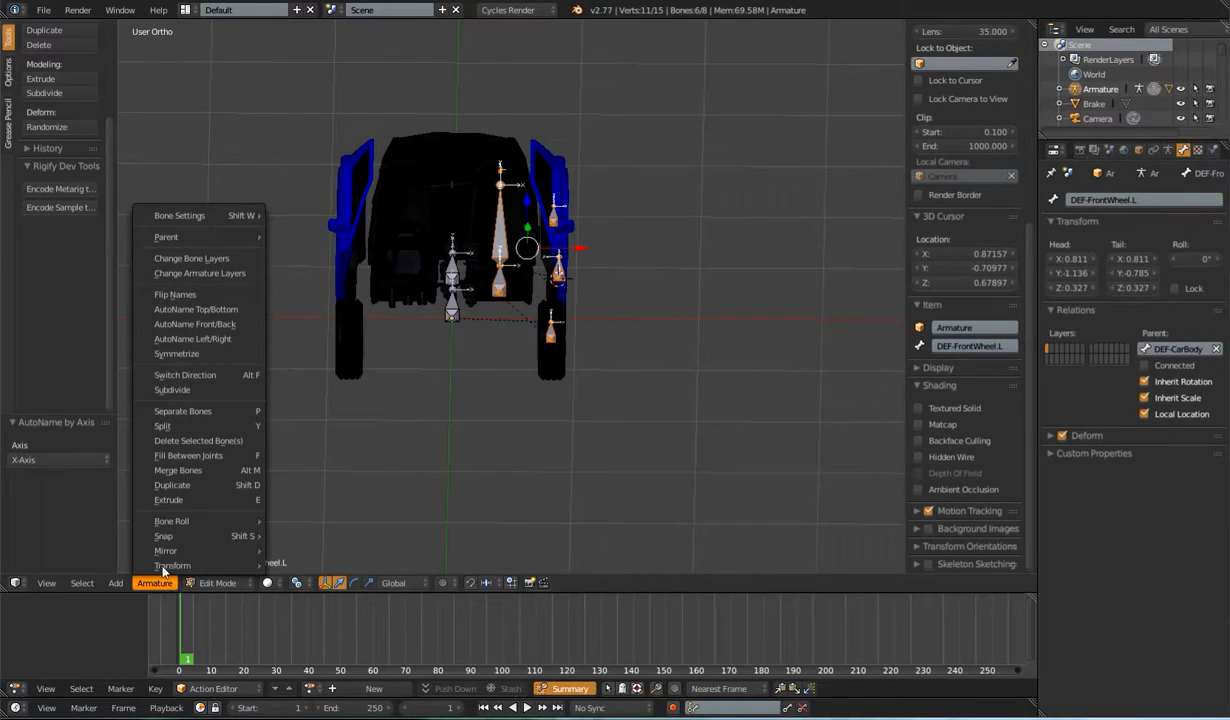
pyautogui.click(178, 353)
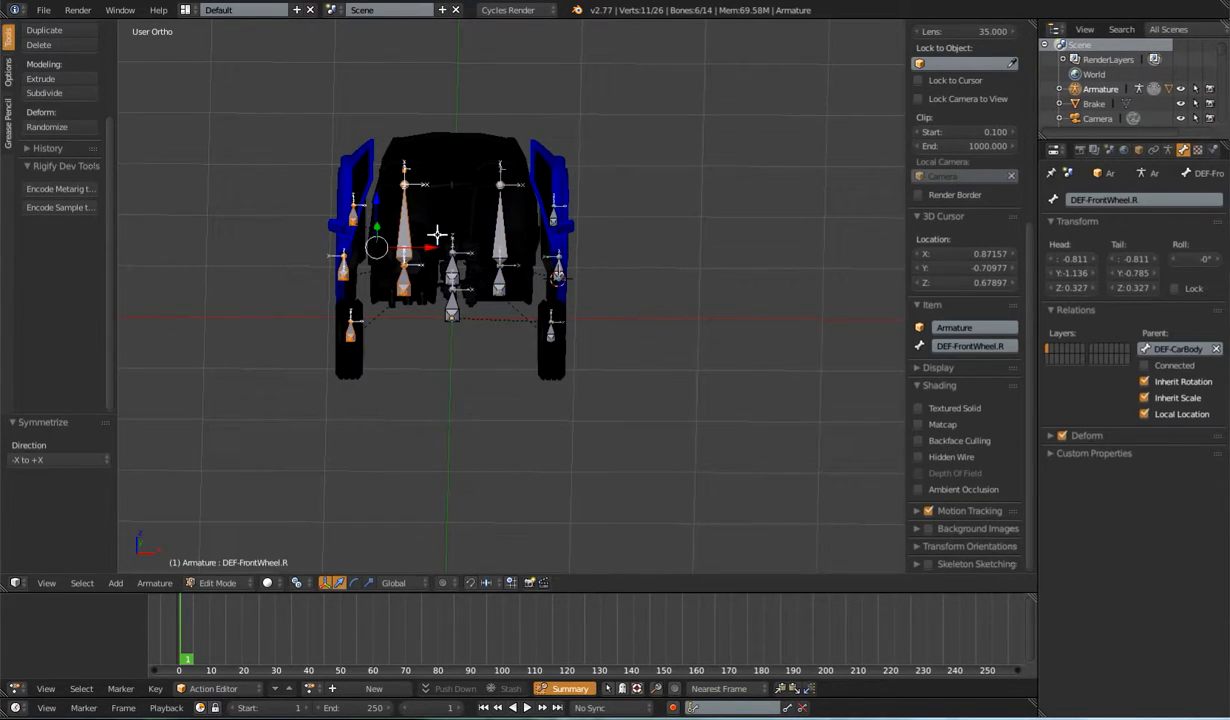
pyautogui.rightClick(355, 206)
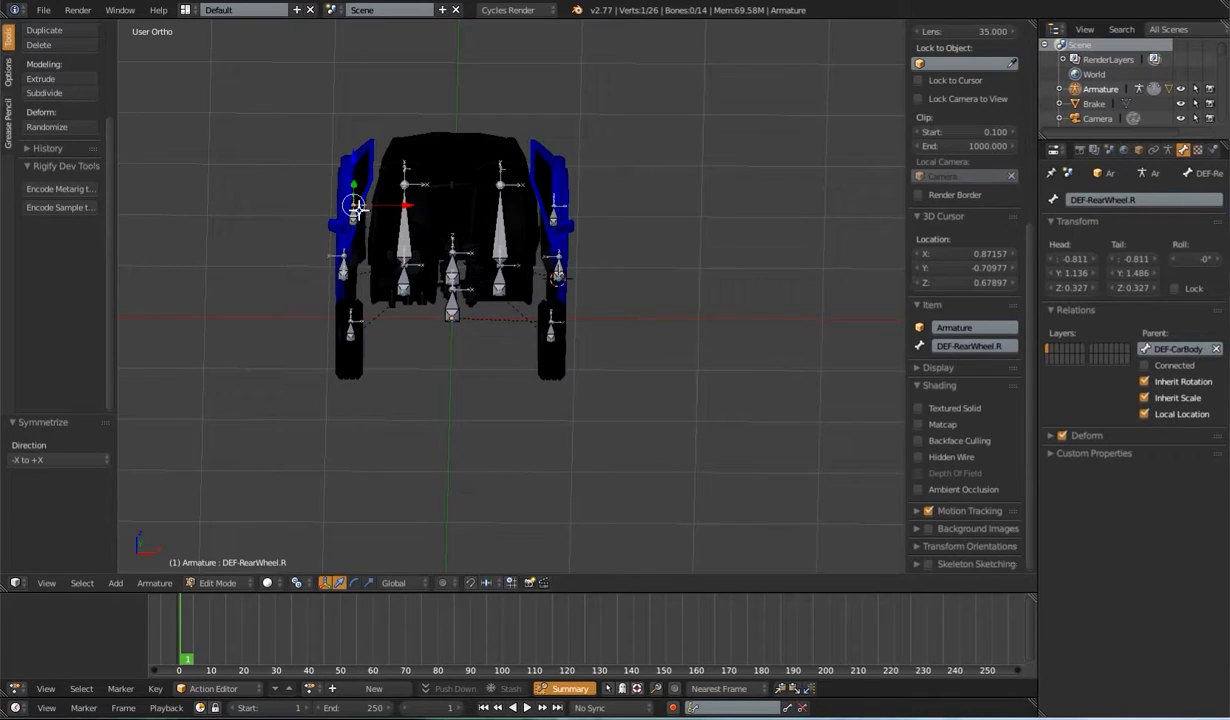
pyautogui.rightClick(350, 330)
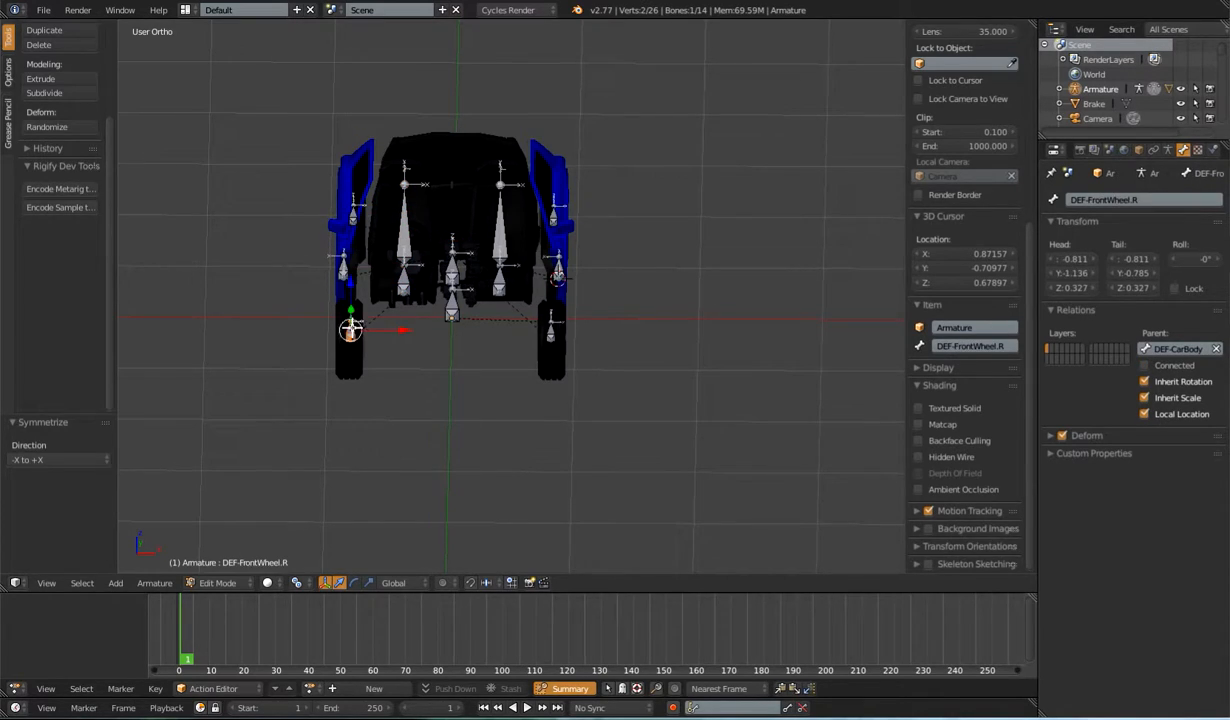
pyautogui.rightClick(402, 281)
pyautogui.rightClick(408, 247)
pyautogui.moveTo(614, 334); pyautogui.dragTo(600, 372, button='middle')
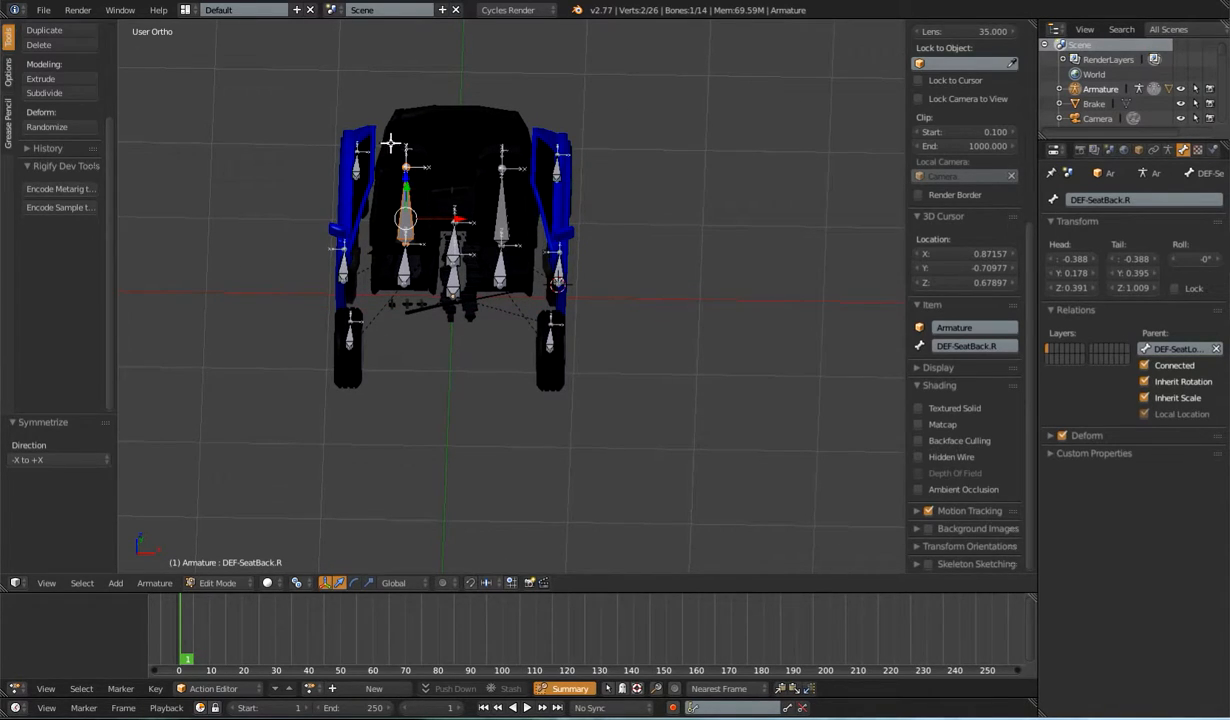
pyautogui.moveTo(657, 312)
pyautogui.mouseDown(button='middle')
pyautogui.moveTo(667, 360)
pyautogui.moveTo(648, 365)
pyautogui.moveTo(661, 382)
pyautogui.moveTo(643, 316)
pyautogui.mouseUp(button='middle')
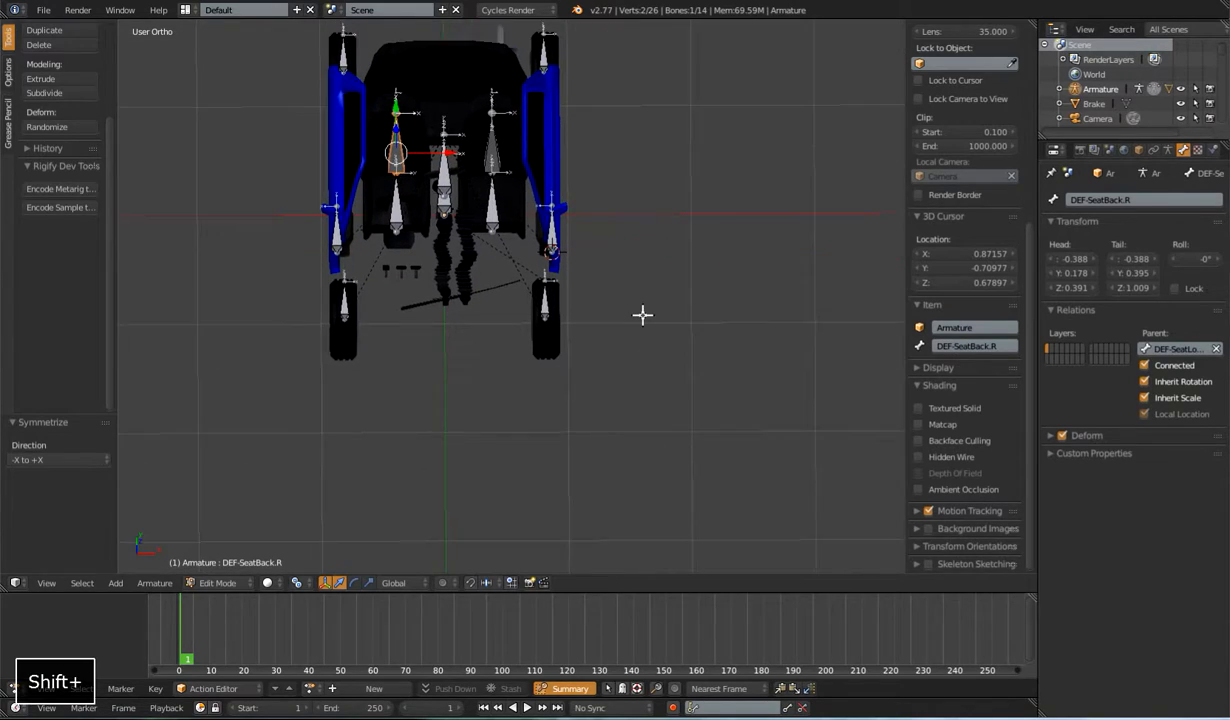
# Step: Switch the armature to Pose Mode and check the side suffixes of the door and rear wheel bones
pyautogui.rightClick(326, 210)
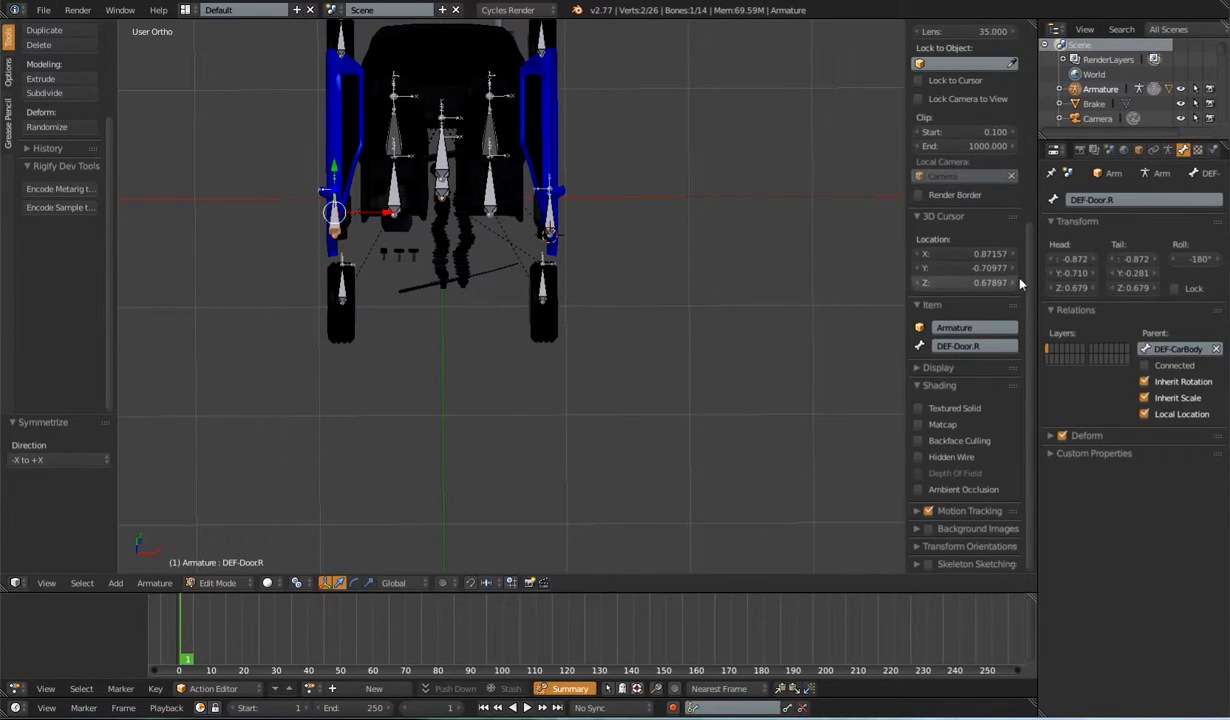
pyautogui.press('Tab')
pyautogui.scroll(8, 990, 279)
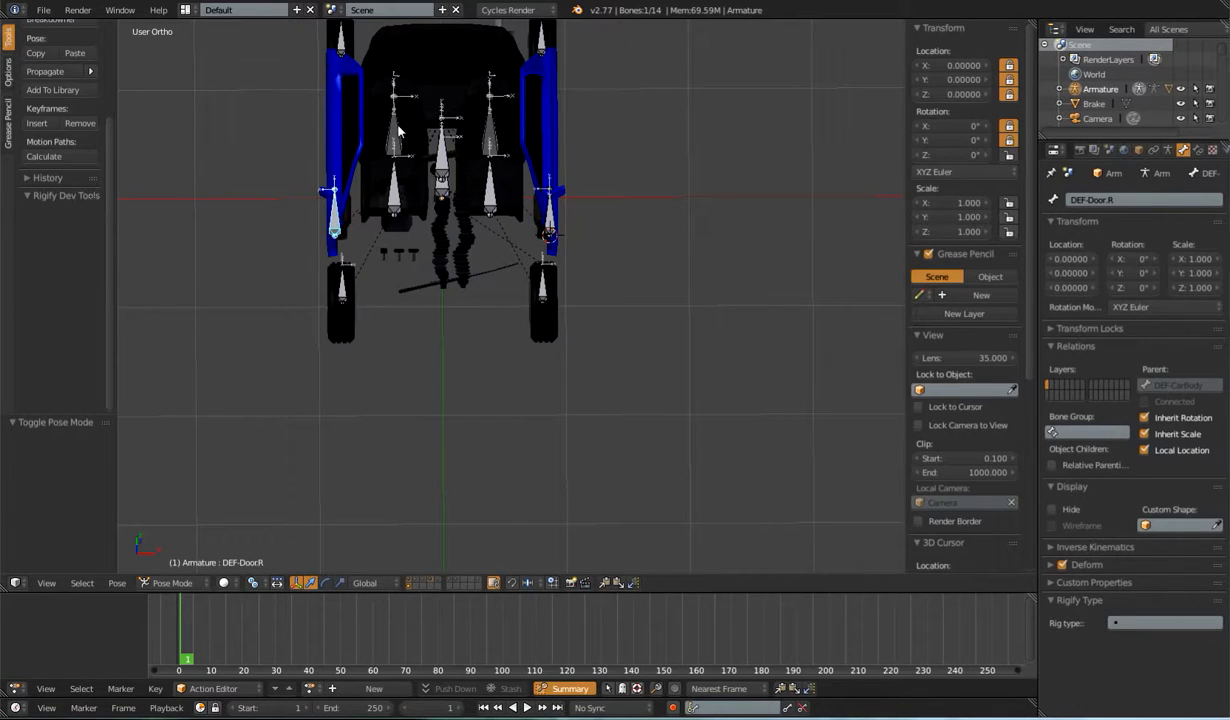
pyautogui.rightClick(394, 79)
pyautogui.rightClick(396, 89)
pyautogui.rightClick(341, 38)
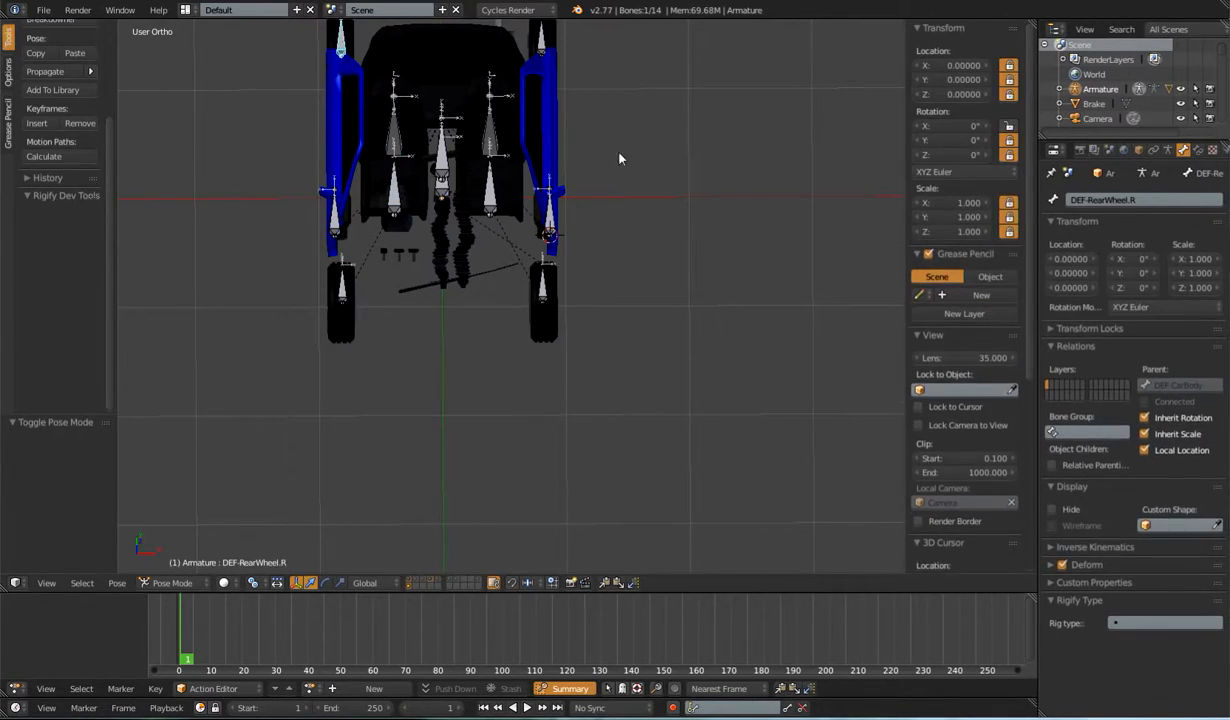
pyautogui.rightClick(556, 208)
pyautogui.moveTo(625, 277); pyautogui.dragTo(622, 232, button='middle')
pyautogui.scroll(1, 622, 232)
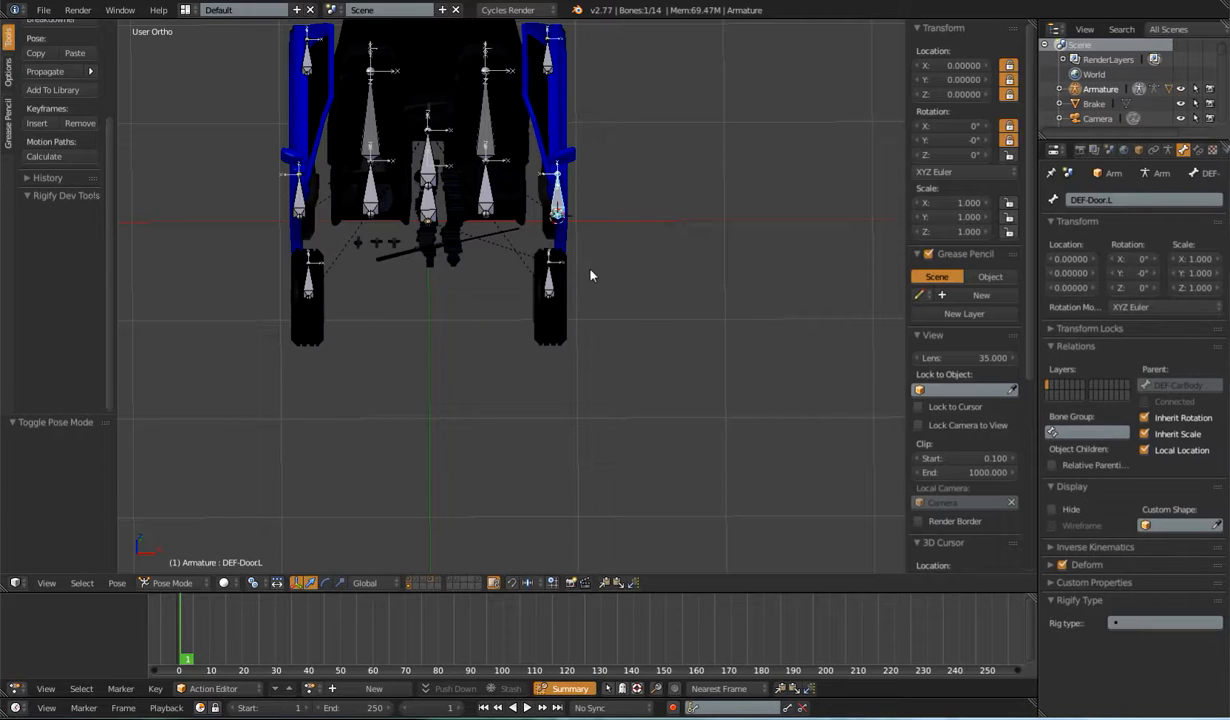
# Step: Parent the left door mesh to the DEF-Door.L bone using the Bone option
pyautogui.moveTo(612, 286)
pyautogui.keyDown('shift'); pyautogui.mouseDown(button='middle')
pyautogui.moveTo(579, 371)
pyautogui.moveTo(545, 398)
pyautogui.moveTo(631, 373)
pyautogui.moveTo(630, 299)
pyautogui.moveTo(610, 300)
pyautogui.mouseUp(button='middle'); pyautogui.keyUp('shift')
pyautogui.rightClick(488, 378)
pyautogui.press('g')
pyautogui.rightClick(596, 415)
pyautogui.rightClick(566, 230)
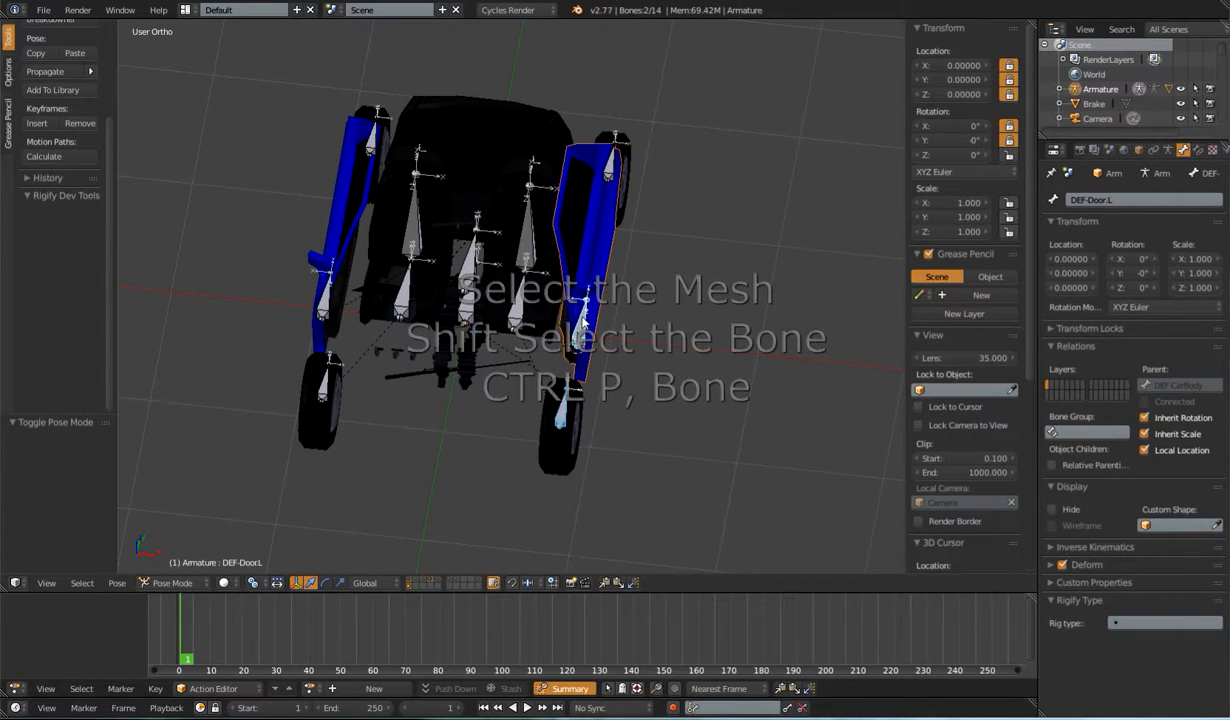
pyautogui.moveTo(610, 300); pyautogui.dragTo(571, 303, button='middle')
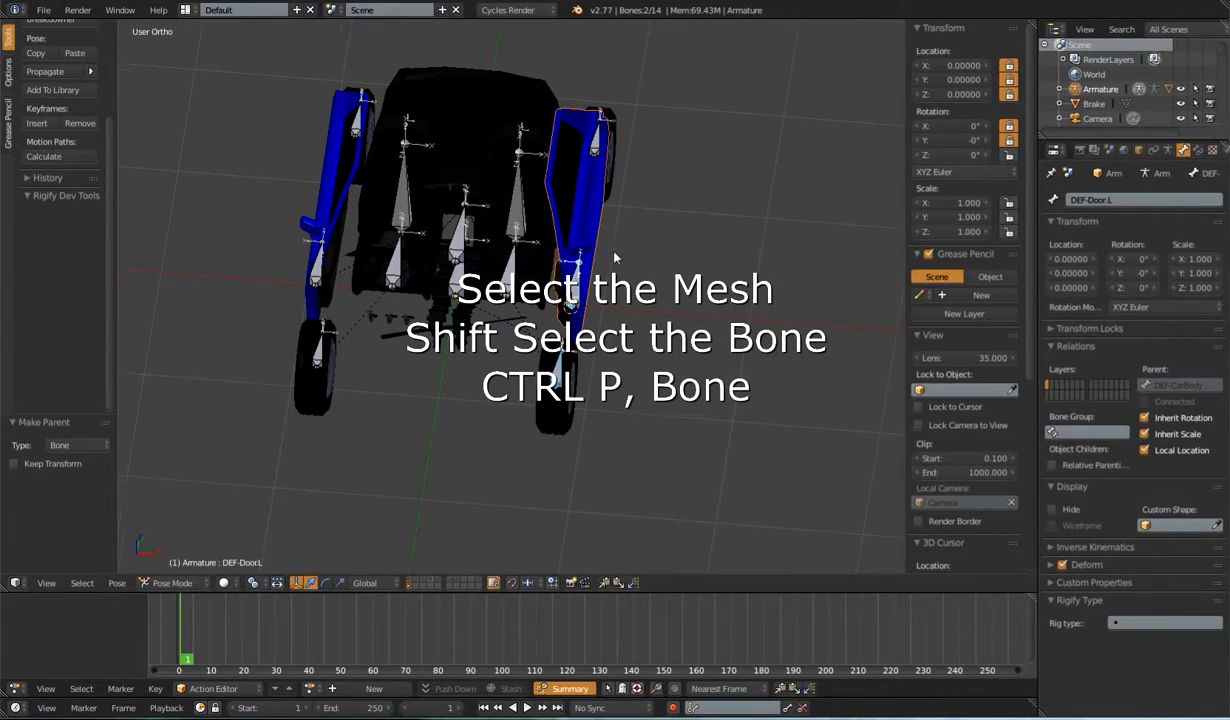
pyautogui.moveTo(612, 258); pyautogui.dragTo(605, 262, button='middle')
# Step: Parent the left lower seat mesh to the DEF-SeatLower.L bone using the Bone option
pyautogui.rightClick(514, 272)
pyautogui.rightClick(530, 282)
pyautogui.keyDown('shift'); pyautogui.rightClick(516, 280); pyautogui.keyUp('shift')
pyautogui.hotkey('ctrl', 'p')
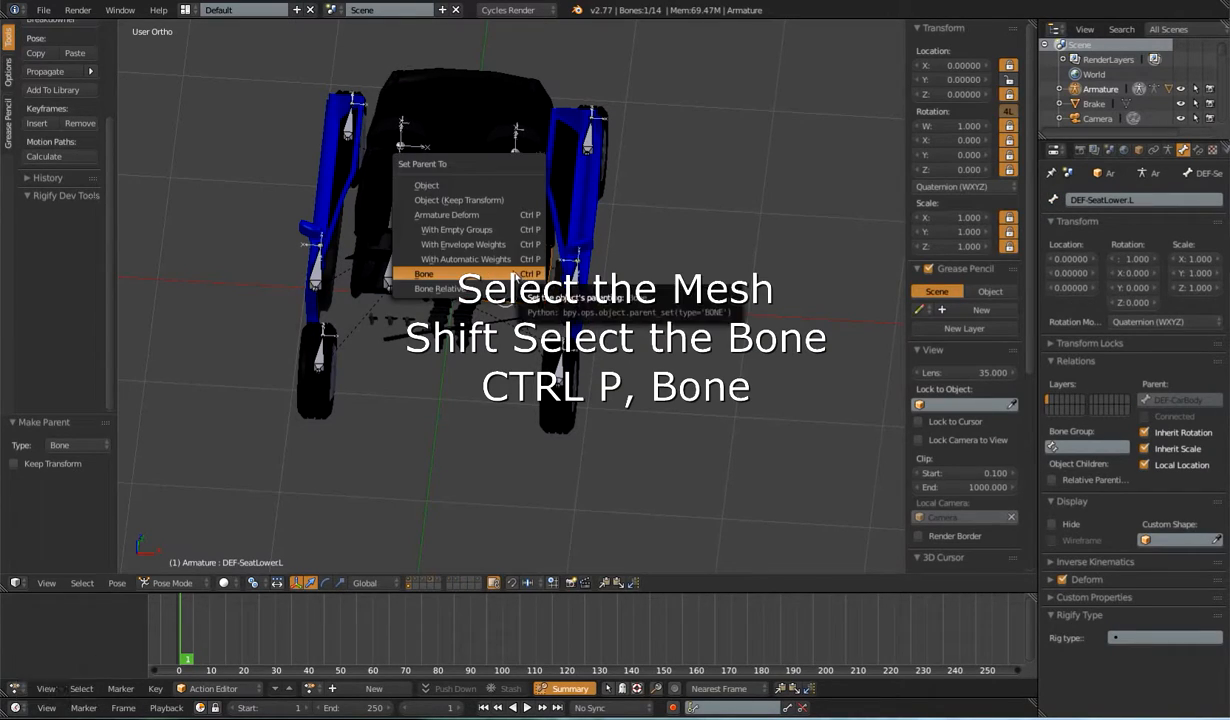
pyautogui.click(517, 278)
# Step: Parent the left seat back mesh to its seat back bone using the Bone option
pyautogui.scroll(2, 517, 278)
pyautogui.keyDown('shift'); pyautogui.moveTo(517, 278); pyautogui.dragTo(562, 359, button='middle'); pyautogui.keyUp('shift')
pyautogui.rightClick(585, 247)
pyautogui.keyDown('shift'); pyautogui.rightClick(574, 258); pyautogui.keyUp('shift')
pyautogui.rightClick(596, 252)
pyautogui.rightClick(585, 249)
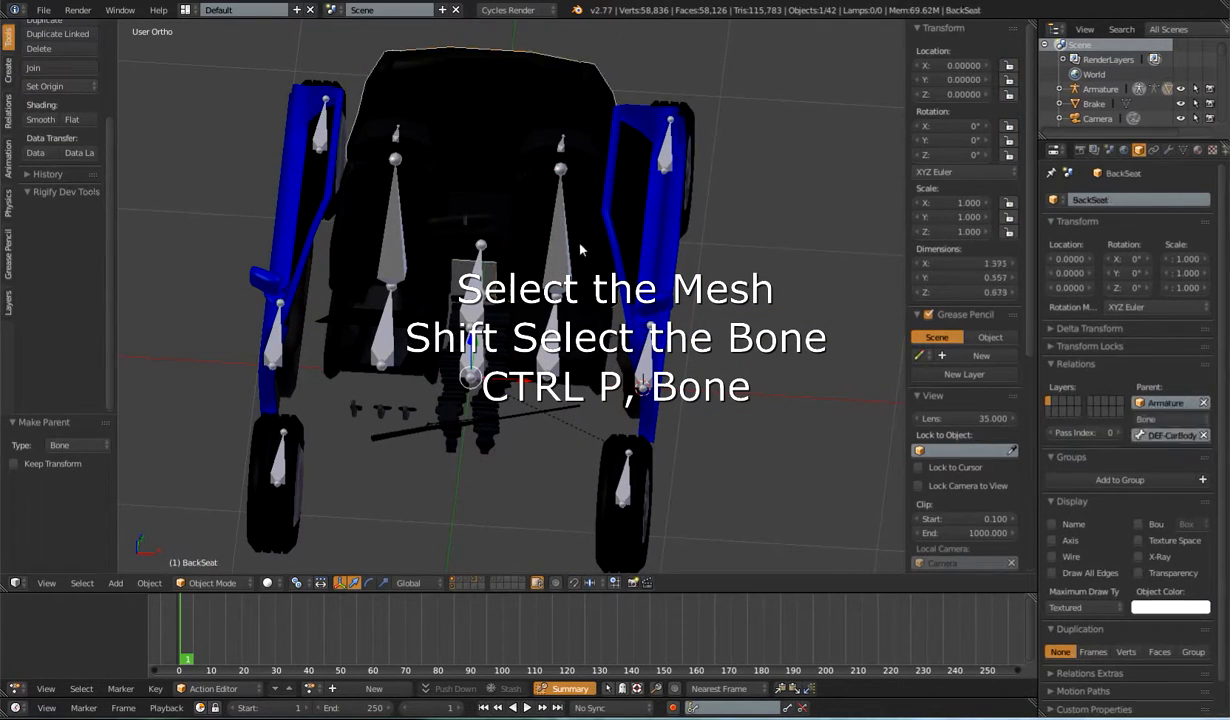
pyautogui.keyDown('shift'); pyautogui.rightClick(573, 252); pyautogui.keyUp('shift')
pyautogui.hotkey('ctrl', 'p')
pyautogui.click(572, 252)
# Step: Parent the left headrest mesh to its headrest bone using the Bone option
pyautogui.rightClick(592, 168)
pyautogui.keyDown('shift'); pyautogui.rightClick(567, 156); pyautogui.keyUp('shift')
pyautogui.hotkey('ctrl', 'p')
pyautogui.click(590, 215)
# Step: Parent two wheel meshes to their matching wheel bones using the Bone option
pyautogui.moveTo(590, 215); pyautogui.dragTo(510, 180, button='middle')
pyautogui.rightClick(738, 268)
pyautogui.keyDown('shift'); pyautogui.rightClick(722, 262); pyautogui.keyUp('shift')
pyautogui.hotkey('ctrl', 'p')
pyautogui.click(722, 267)
pyautogui.rightClick(533, 348)
pyautogui.hotkey('ctrl', 'p')
pyautogui.click(522, 328)
# Step: Parent the right door mesh to the DEF-Door.R bone and the right rear wheel mesh to its bone
pyautogui.rightClick(447, 222)
pyautogui.keyDown('shift'); pyautogui.rightClick(469, 264); pyautogui.keyUp('shift')
pyautogui.hotkey('ctrl', 'p')
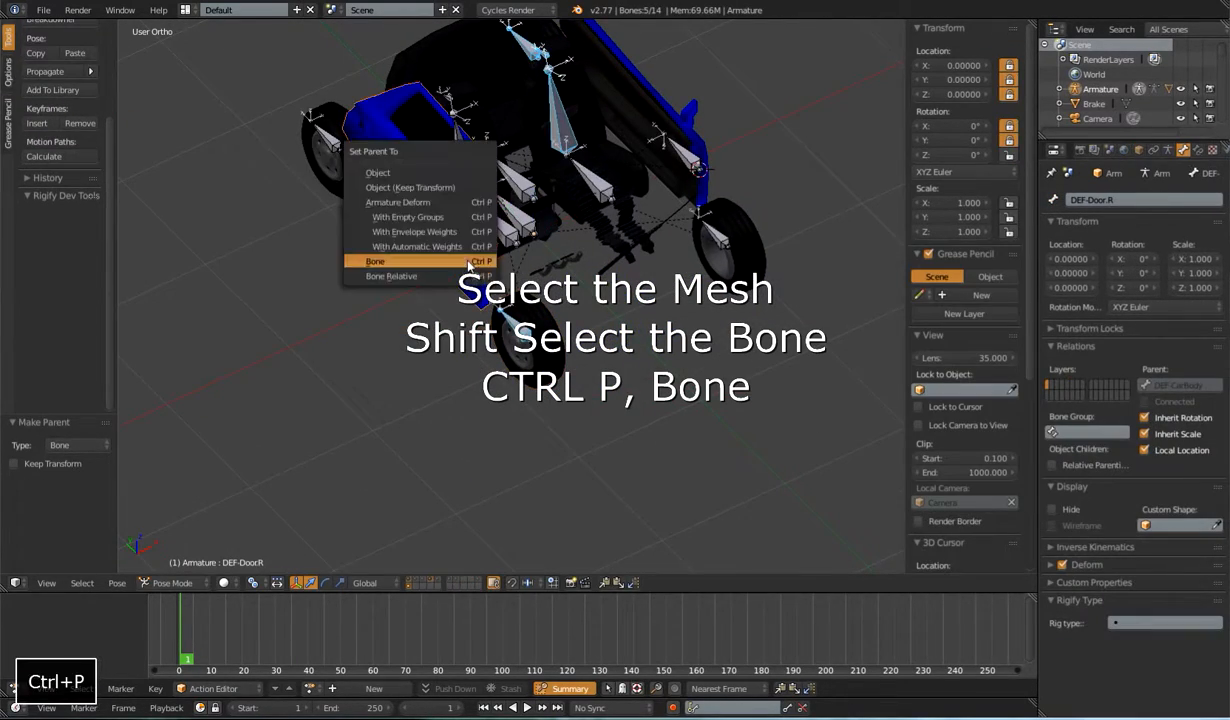
pyautogui.click(469, 264)
pyautogui.moveTo(469, 264); pyautogui.dragTo(530, 330, button='middle')
pyautogui.keyDown('shift'); pyautogui.rightClick(377, 222); pyautogui.keyUp('shift')
pyautogui.hotkey('ctrl', 'p')
pyautogui.click(376, 221)
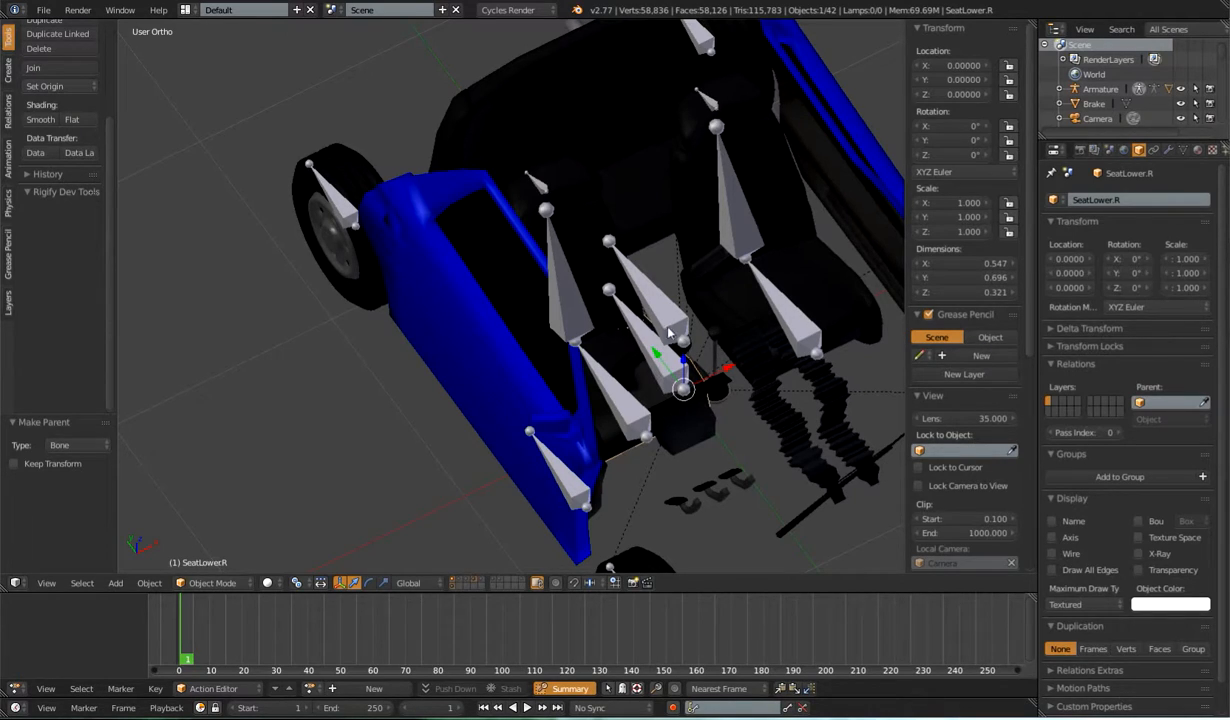
# Step: Return to the armature in Pose Mode and hide the layer that holds the two door meshes
pyautogui.rightClick(660, 348)
pyautogui.hotkey('ctrl', 'Tab')
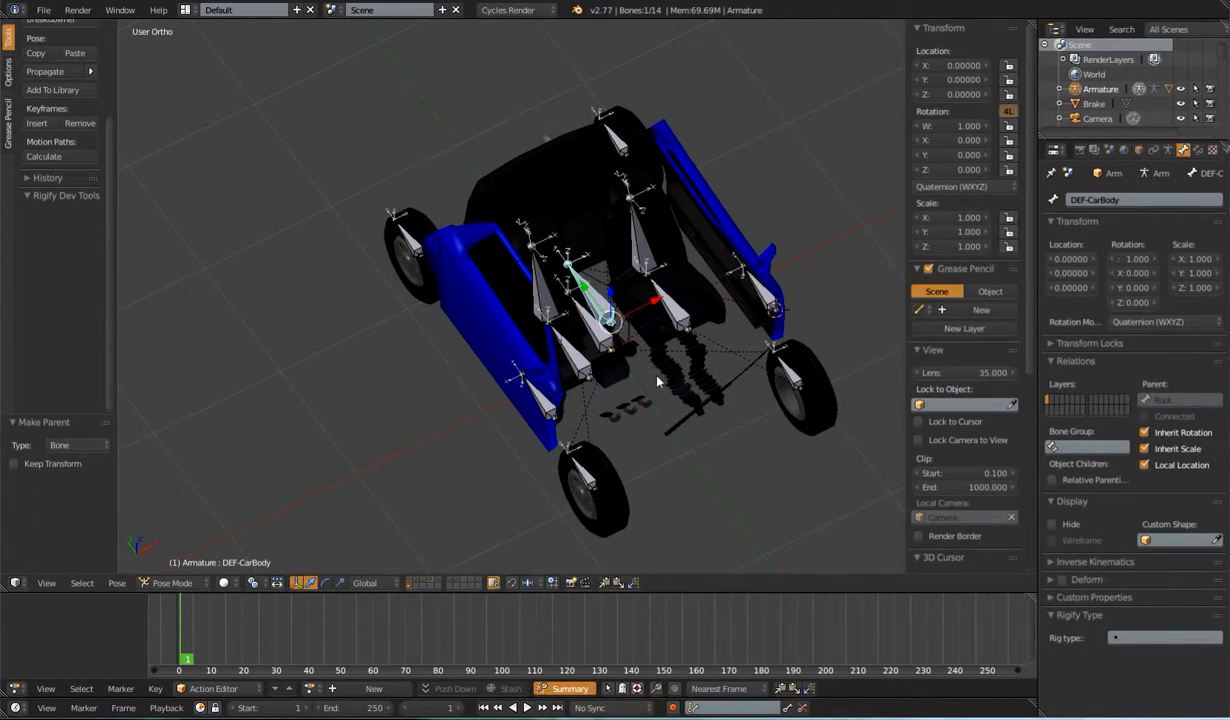
pyautogui.moveTo(657, 381); pyautogui.dragTo(632, 292, button='middle')
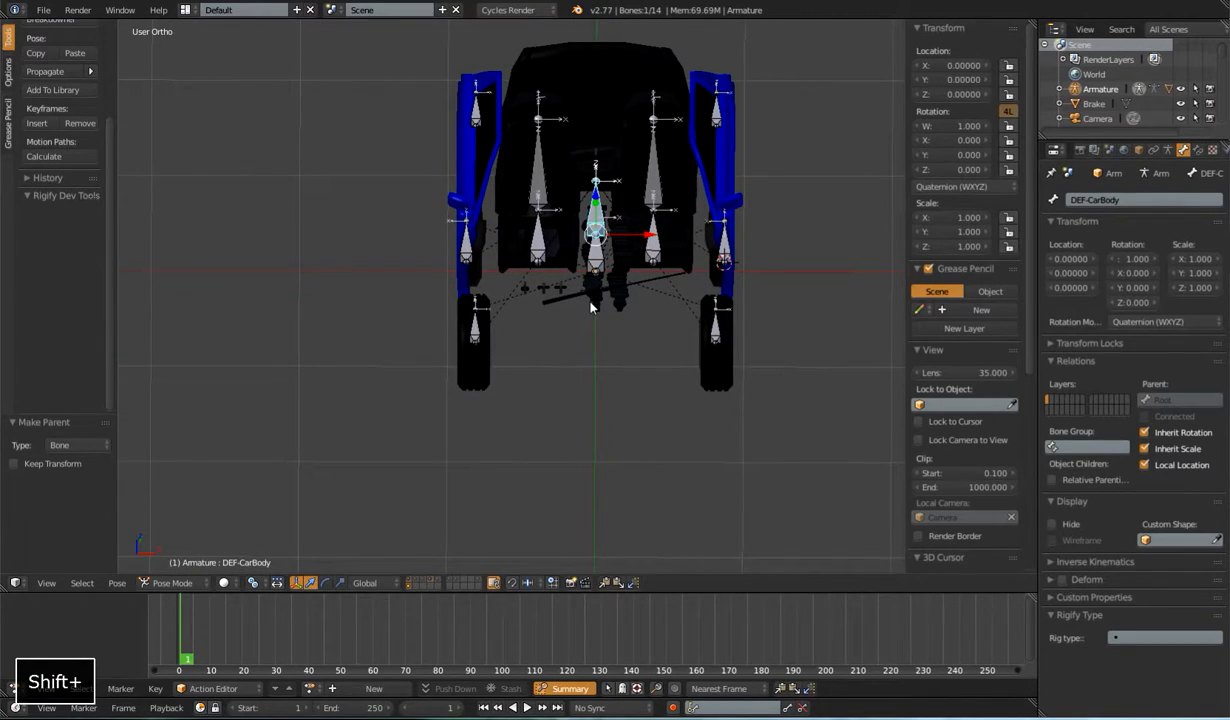
pyautogui.keyDown('shift'); pyautogui.click(418, 583); pyautogui.keyUp('shift')
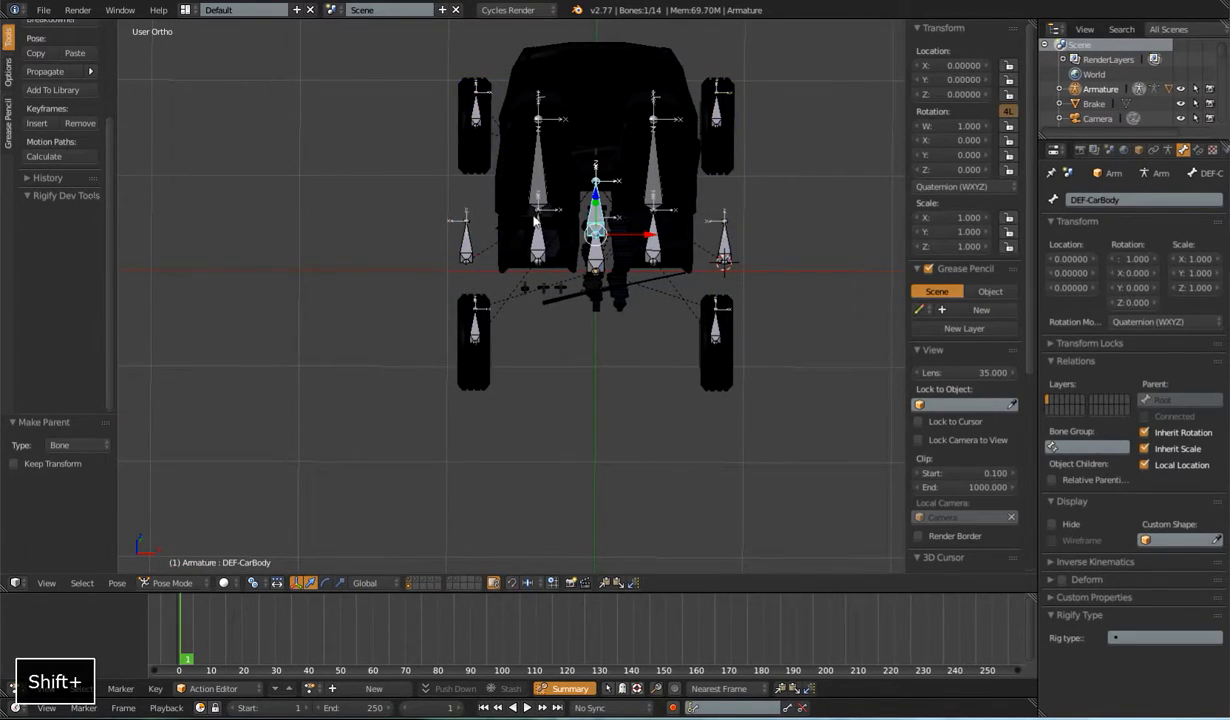
# Step: Examine the separate SeatLower.R, SeatBack.R and SeatHeadRest.R meshes by selecting them one at a time
pyautogui.moveTo(519, 255); pyautogui.dragTo(597, 380, button='middle')
pyautogui.scroll(4, 603, 333)
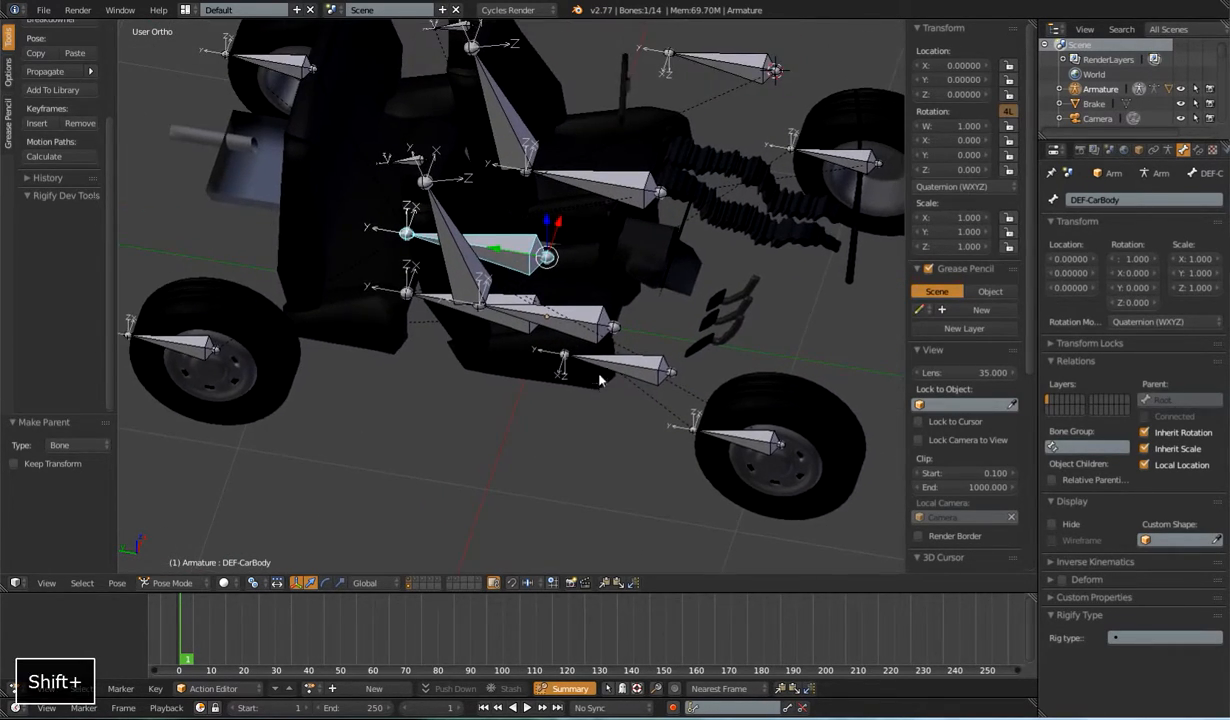
pyautogui.rightClick(545, 357)
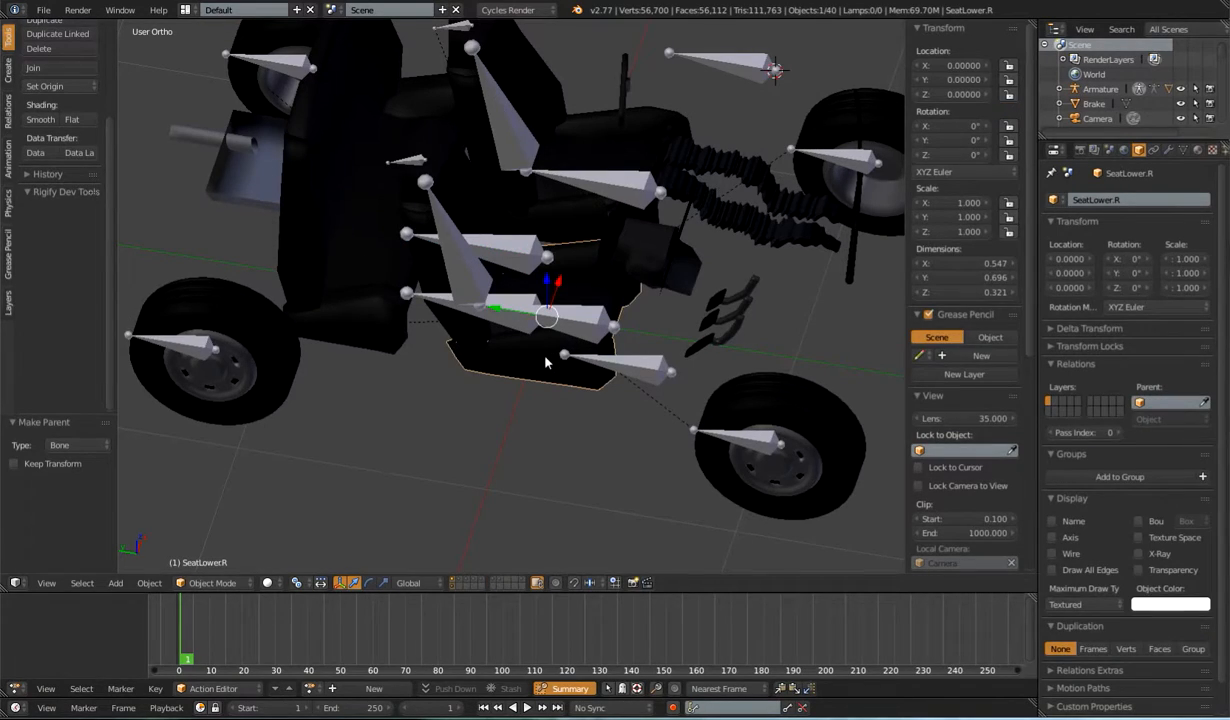
pyautogui.rightClick(449, 312)
pyautogui.hotkey('ctrl', 'Tab')
pyautogui.hotkey('ctrl', 'Tab')
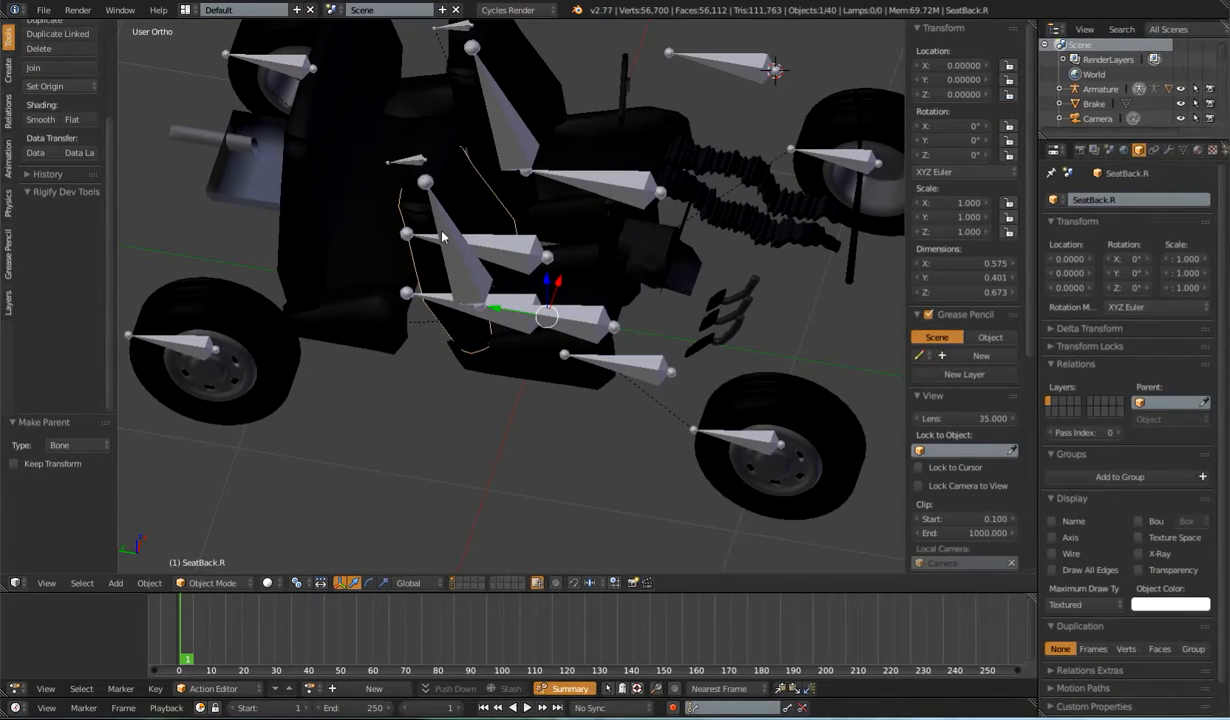
pyautogui.rightClick(443, 137)
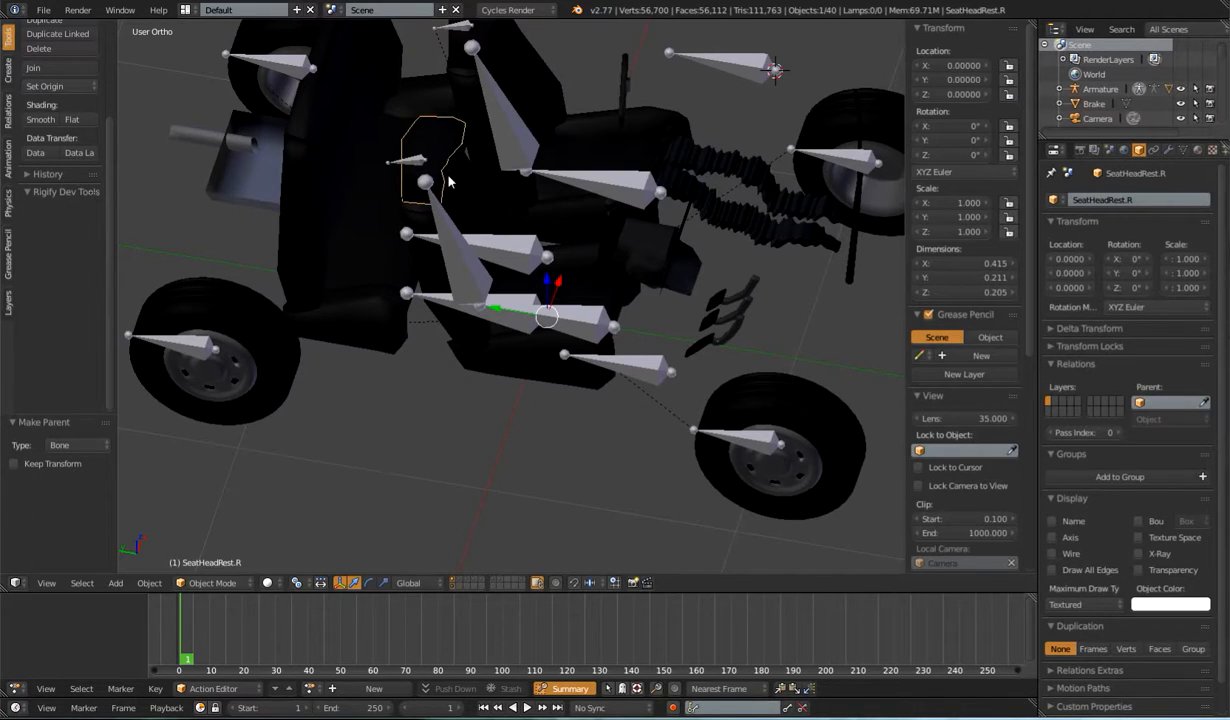
pyautogui.rightClick(443, 131)
pyautogui.rightClick(443, 131)
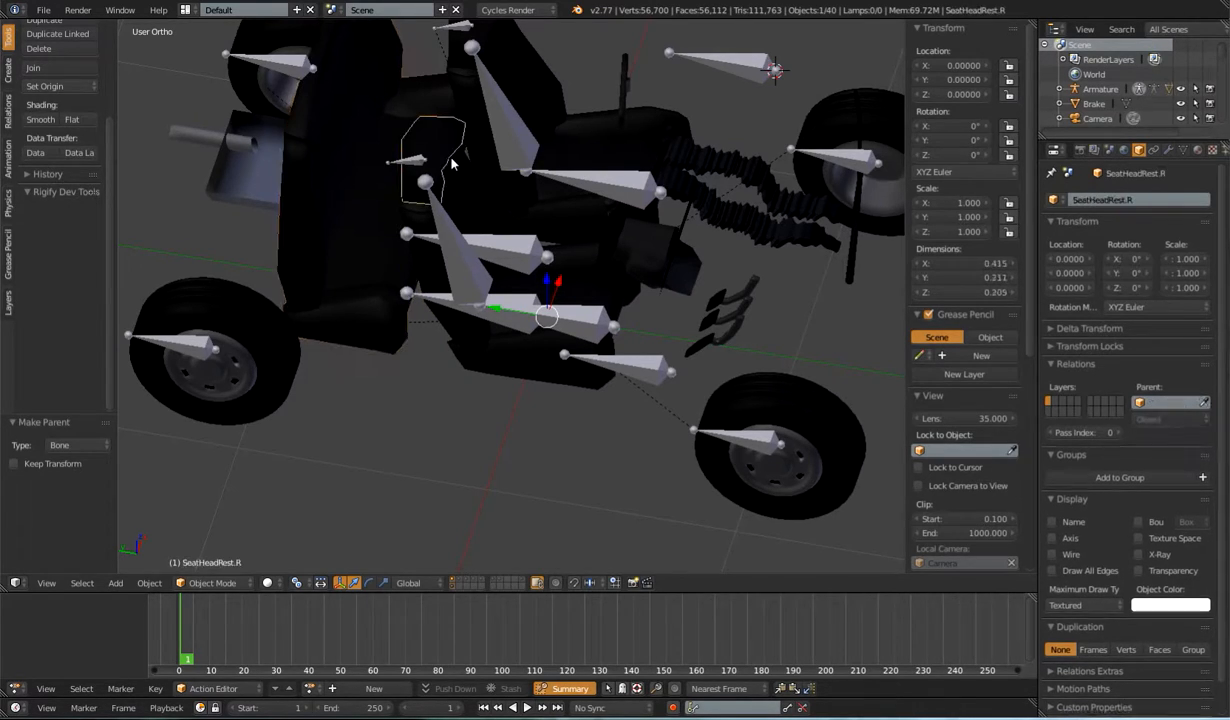
pyautogui.moveTo(443, 131); pyautogui.dragTo(316, 245, button='middle')
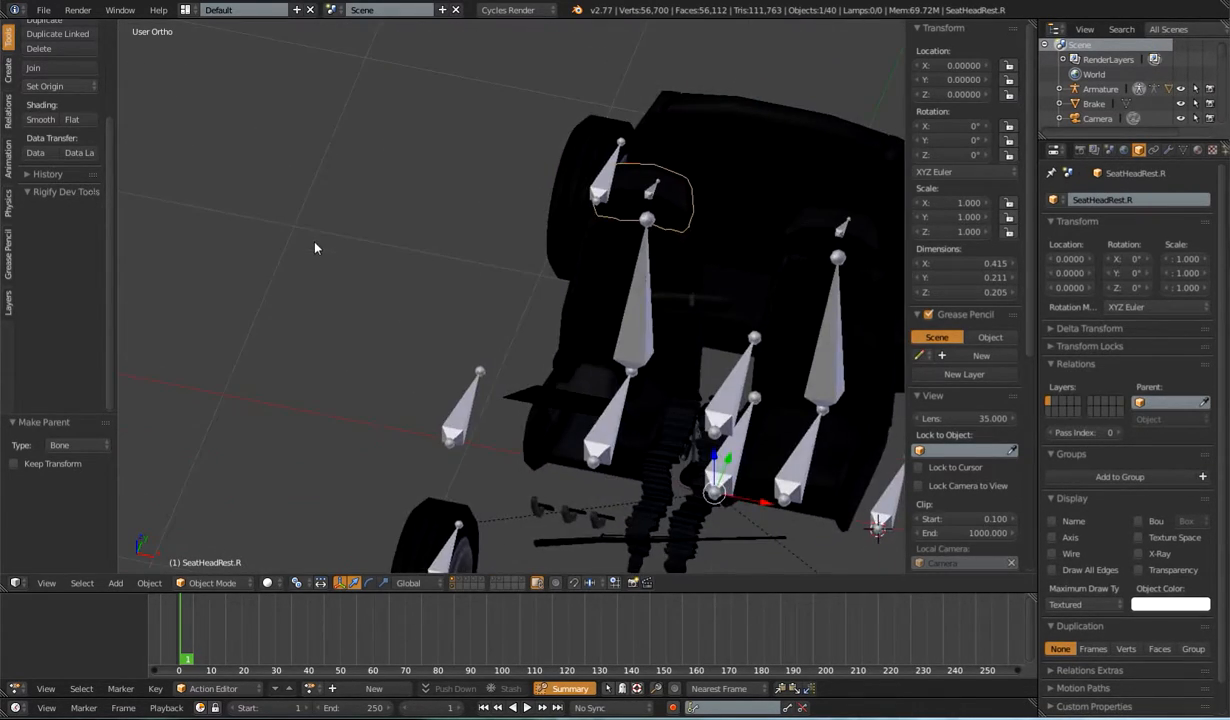
pyautogui.moveTo(470, 265); pyautogui.dragTo(510, 310, button='middle')
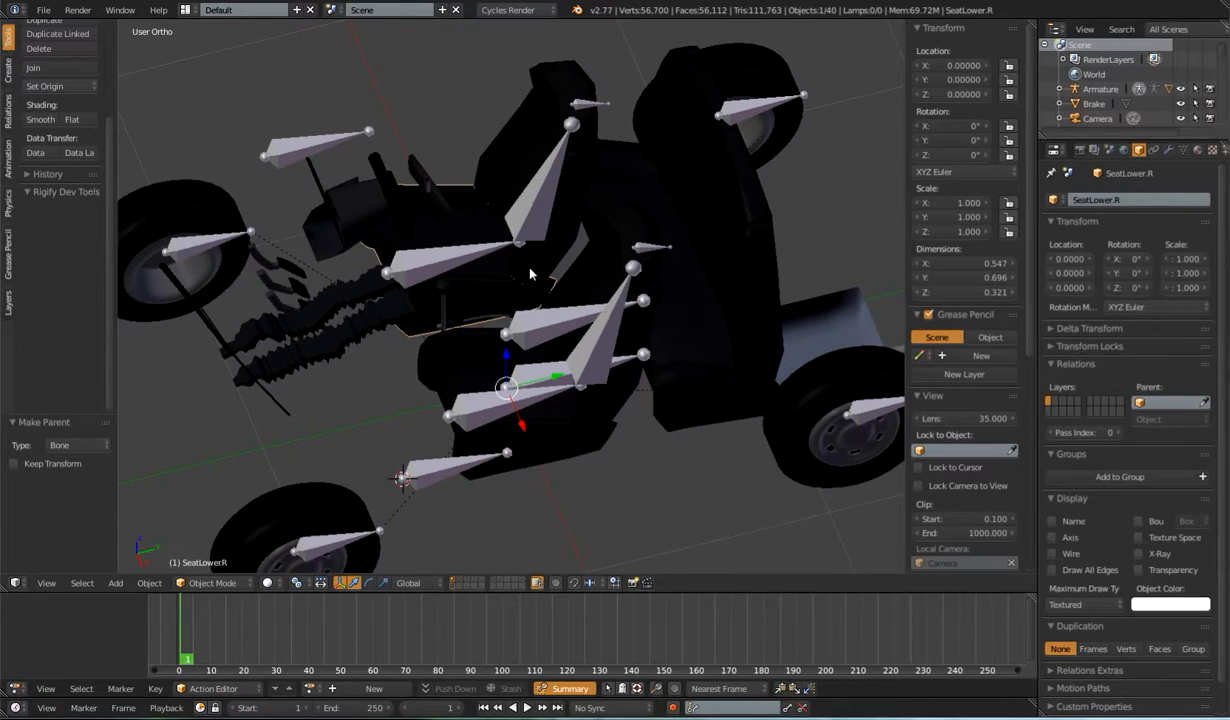
# Step: Join the SeatLower.R, SeatBack.R and SeatHeadRest.R meshes into one object, with SeatHeadRest.R as the active one
pyautogui.keyDown('shift'); pyautogui.rightClick(510, 260); pyautogui.keyUp('shift')
pyautogui.keyDown('shift'); pyautogui.rightClick(558, 72); pyautogui.keyUp('shift')
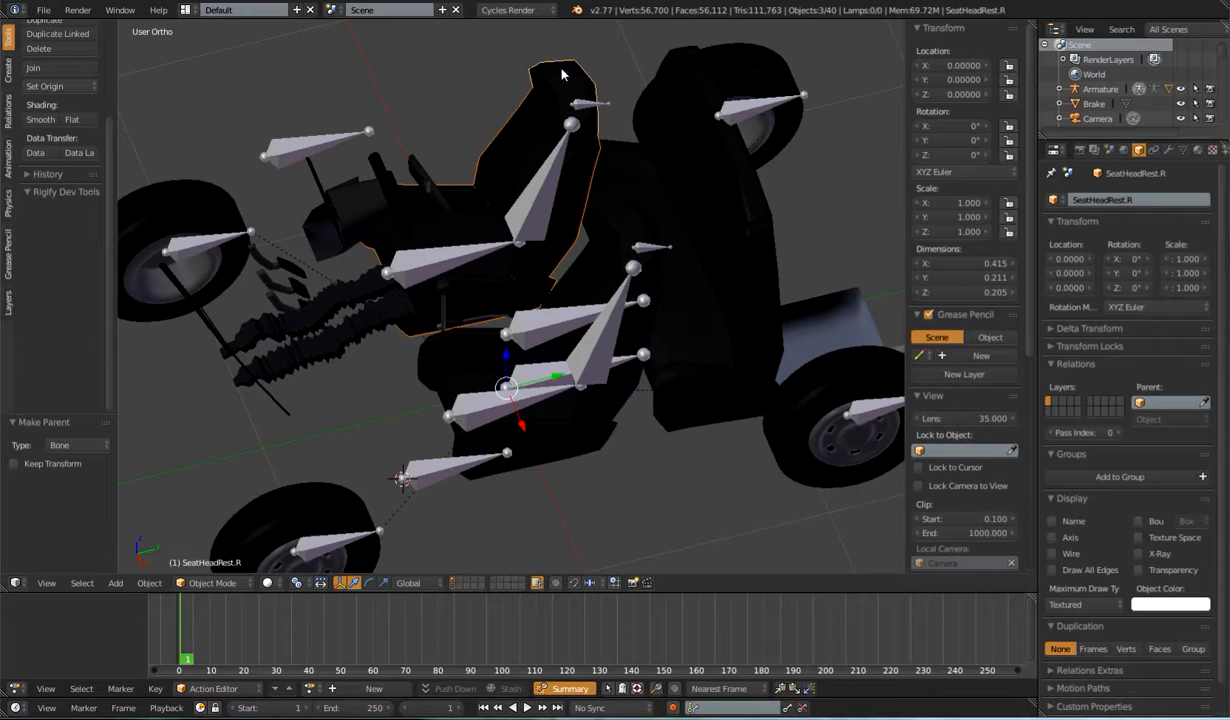
pyautogui.rightClick(470, 197)
pyautogui.keyDown('shift'); pyautogui.rightClick(496, 176); pyautogui.keyUp('shift')
pyautogui.keyDown('shift'); pyautogui.rightClick(540, 71); pyautogui.keyUp('shift')
pyautogui.hotkey('ctrl', 'j')
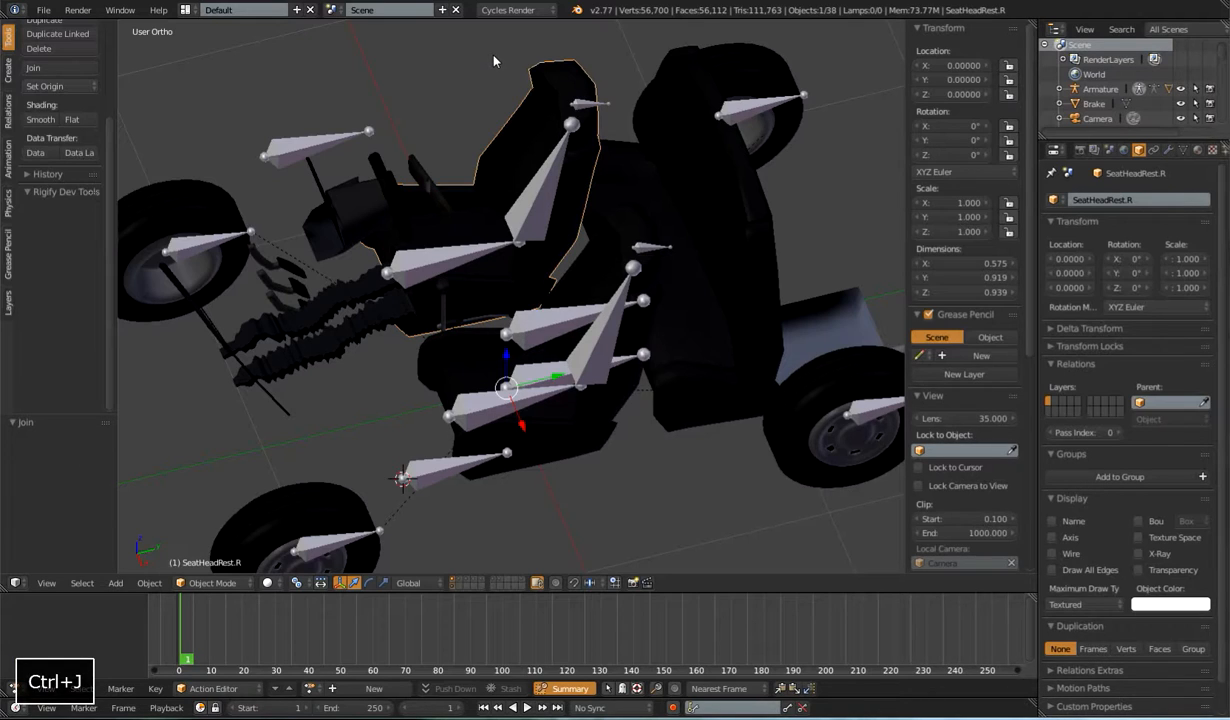
# Step: Examine the joined right seat's vertices in Edit Mode and return to Object Mode
pyautogui.moveTo(474, 150); pyautogui.dragTo(544, 145, button='middle')
pyautogui.press('Tab')
pyautogui.moveTo(406, 198); pyautogui.dragTo(352, 256, button='middle')
pyautogui.press('a')
pyautogui.press('a')
pyautogui.moveTo(456, 214); pyautogui.dragTo(472, 239, button='middle')
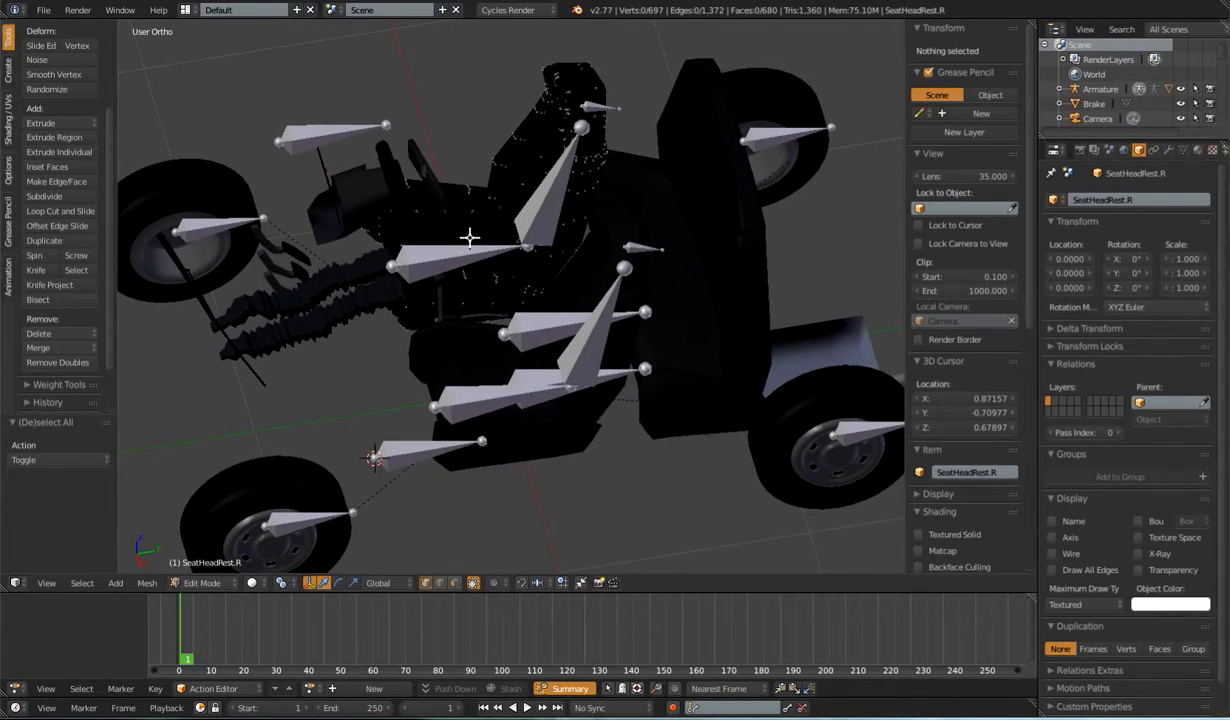
pyautogui.scroll(3, 466, 219)
pyautogui.keyDown('shift'); pyautogui.scroll(2, 513, 205); pyautogui.keyUp('shift')
pyautogui.press('Tab')
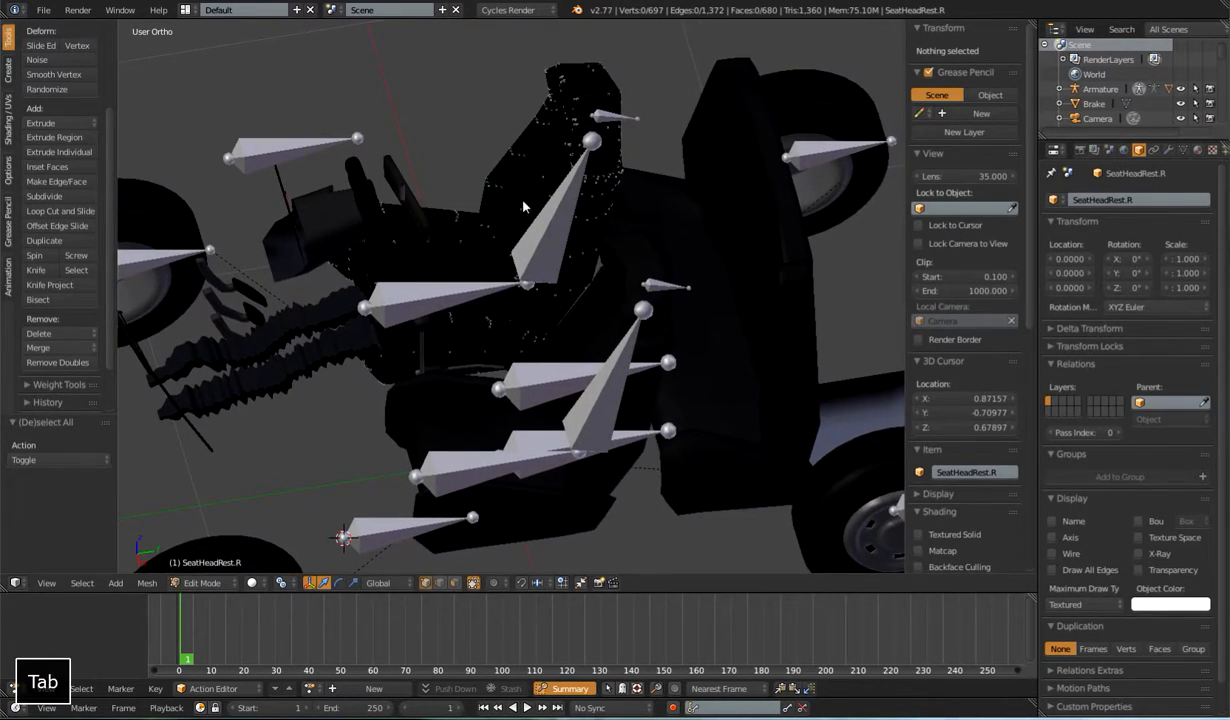
pyautogui.scroll(-3, 515, 185)
pyautogui.moveTo(485, 209); pyautogui.dragTo(512, 218, button='middle')
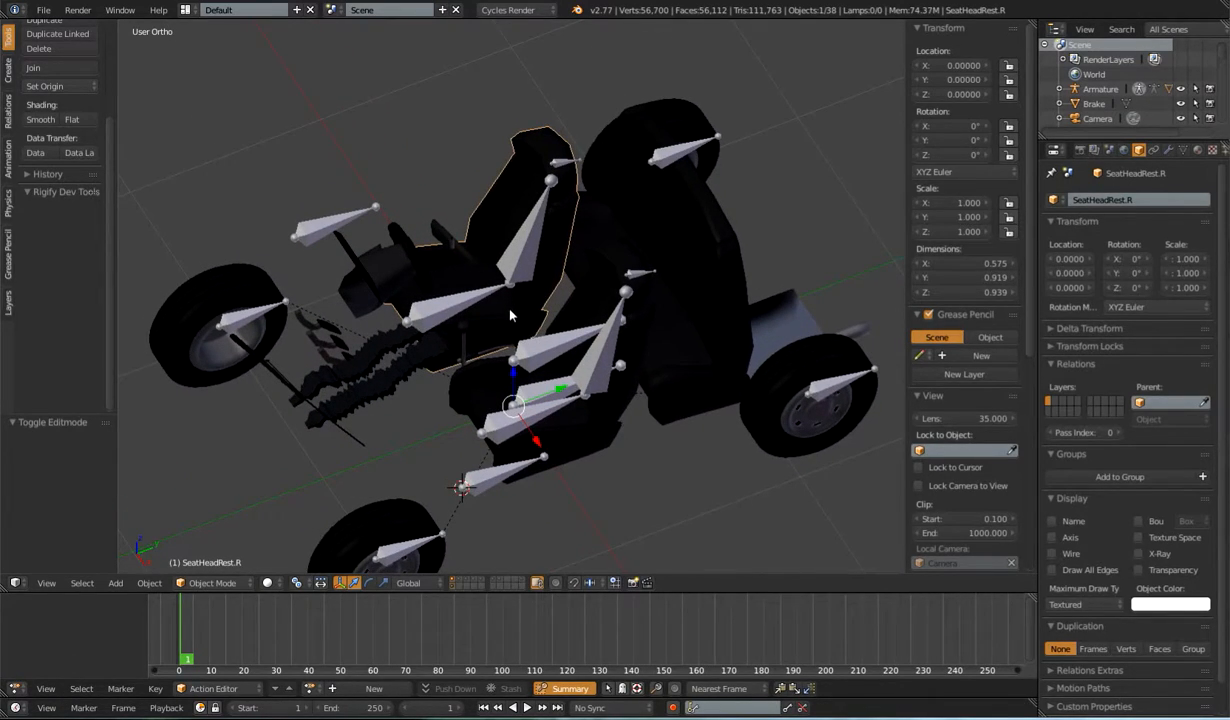
# Step: Test how the left seat follows its rig by moving the DEF-SeatLower.L bone
pyautogui.rightClick(543, 408)
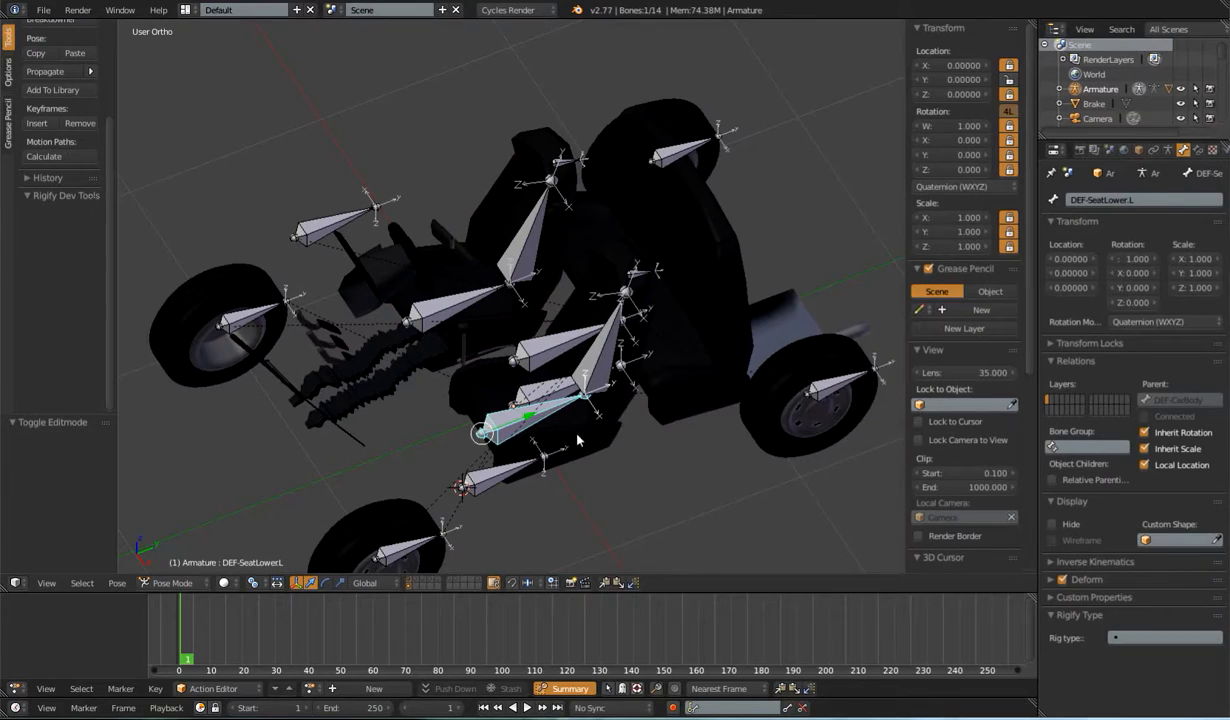
pyautogui.press('g')
pyautogui.click(530, 416)
pyautogui.press('g')
pyautogui.rightClick(611, 308)
# Step: Select all the bones and clear their pose rotation and scale
pyautogui.moveTo(508, 292); pyautogui.dragTo(485, 330, button='middle')
pyautogui.press('a')
pyautogui.hotkey('alt', 'r')
pyautogui.hotkey('alt', 's')
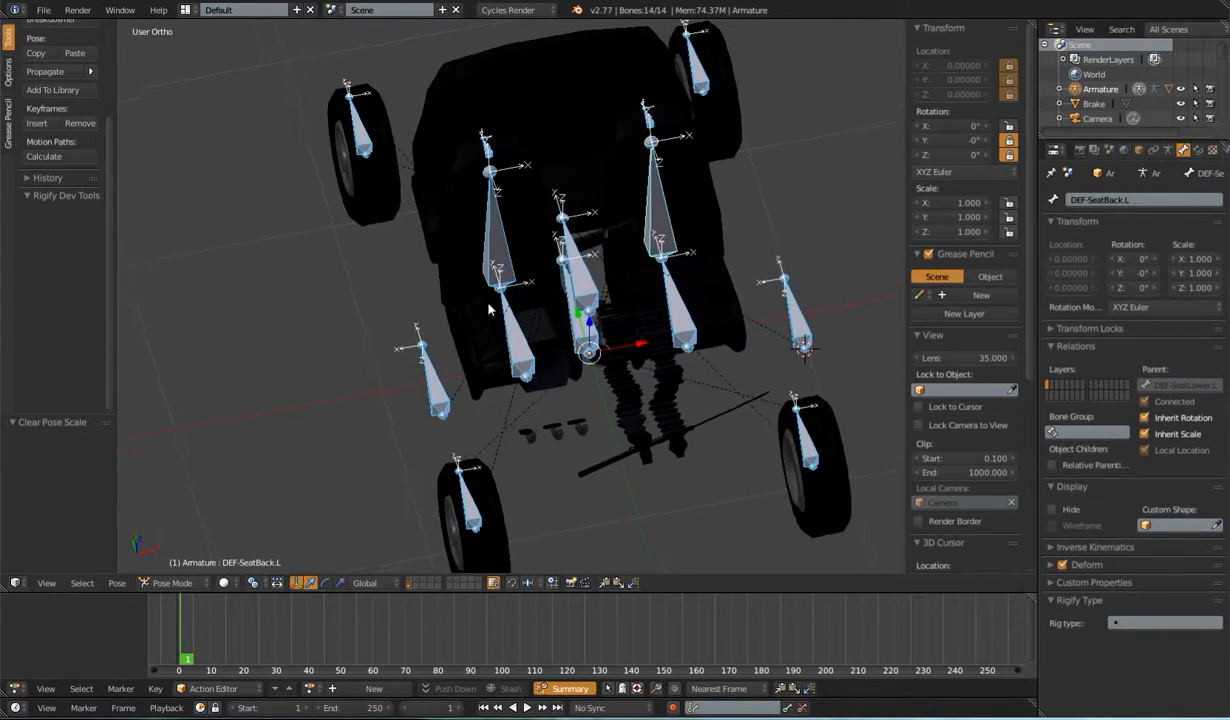
# Step: Parent the joined right seat mesh to the armature using the plain Armature Deform option
pyautogui.rightClick(461, 320)
pyautogui.scroll(1, 494, 309)
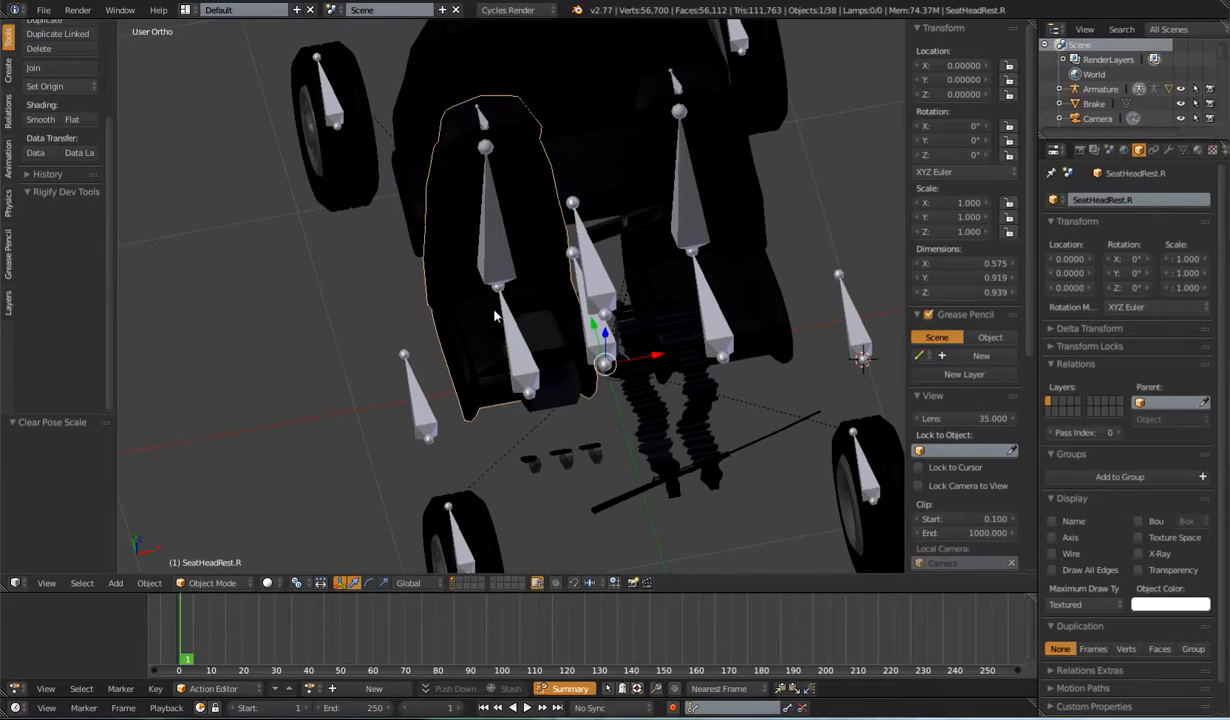
pyautogui.keyDown('shift'); pyautogui.rightClick(498, 240); pyautogui.keyUp('shift')
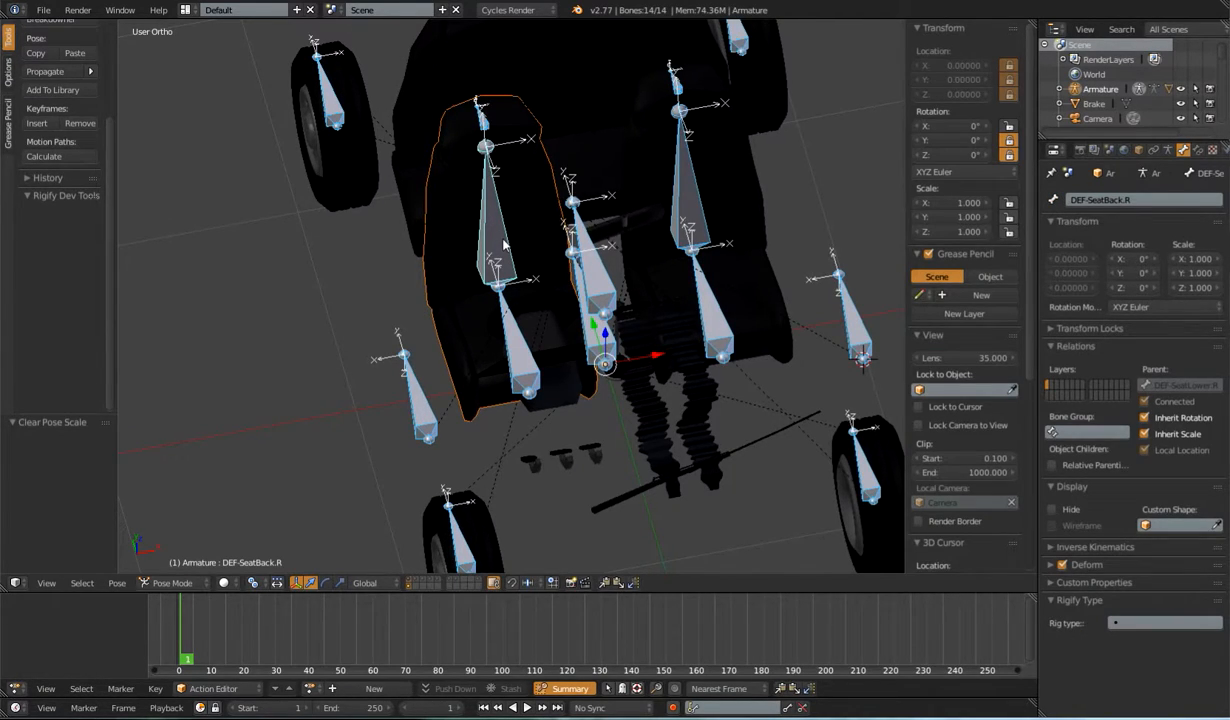
pyautogui.hotkey('ctrl', 'p')
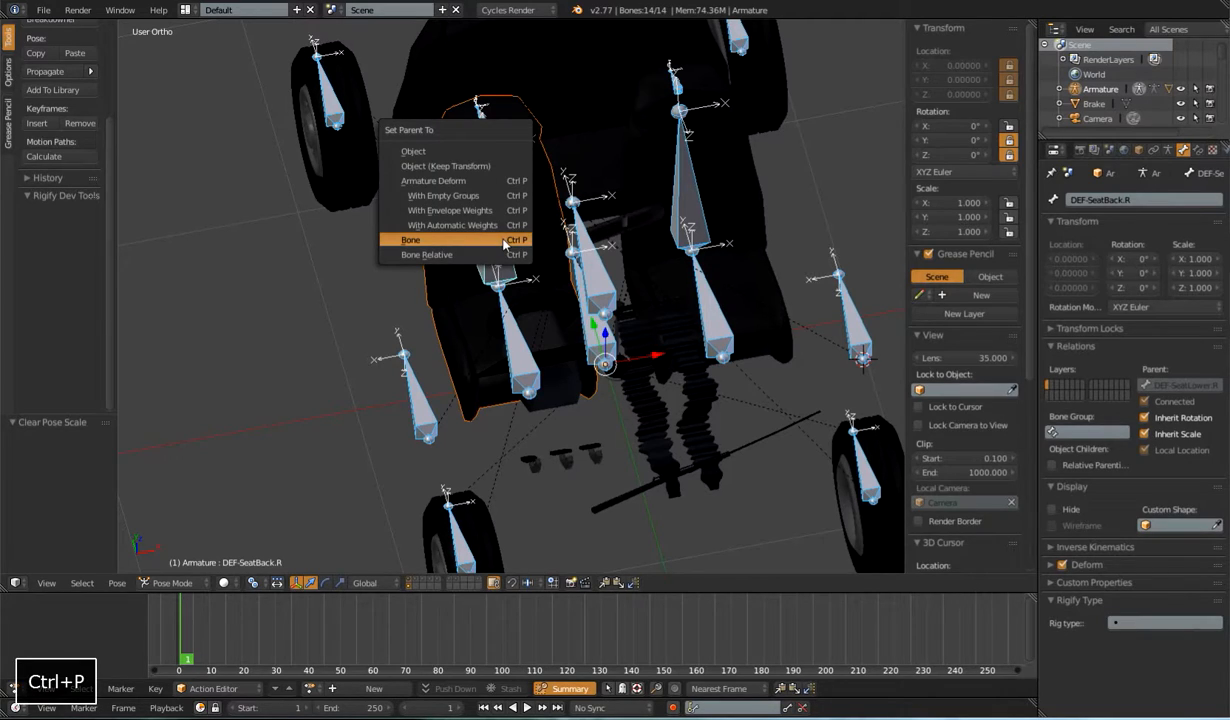
pyautogui.click(480, 185)
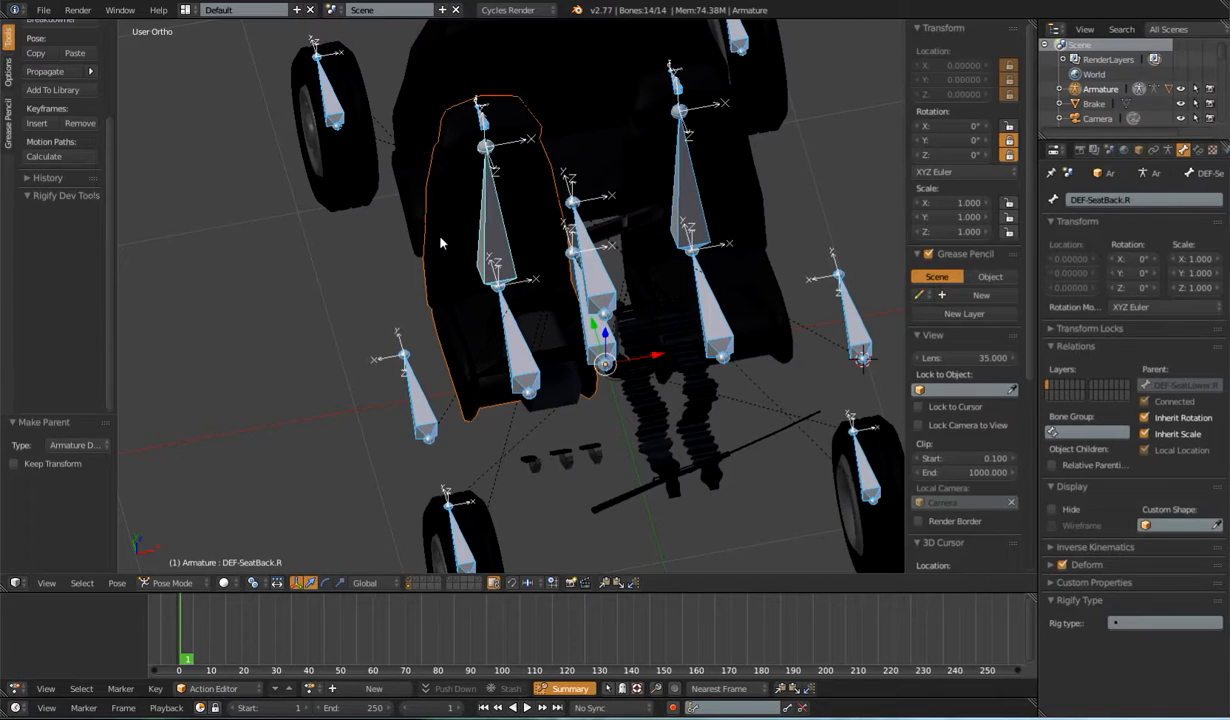
# Step: Check the joined seat's parent and test its deformation by moving the DEF-SeatLower.R bone, cancelling the move
pyautogui.rightClick(432, 292)
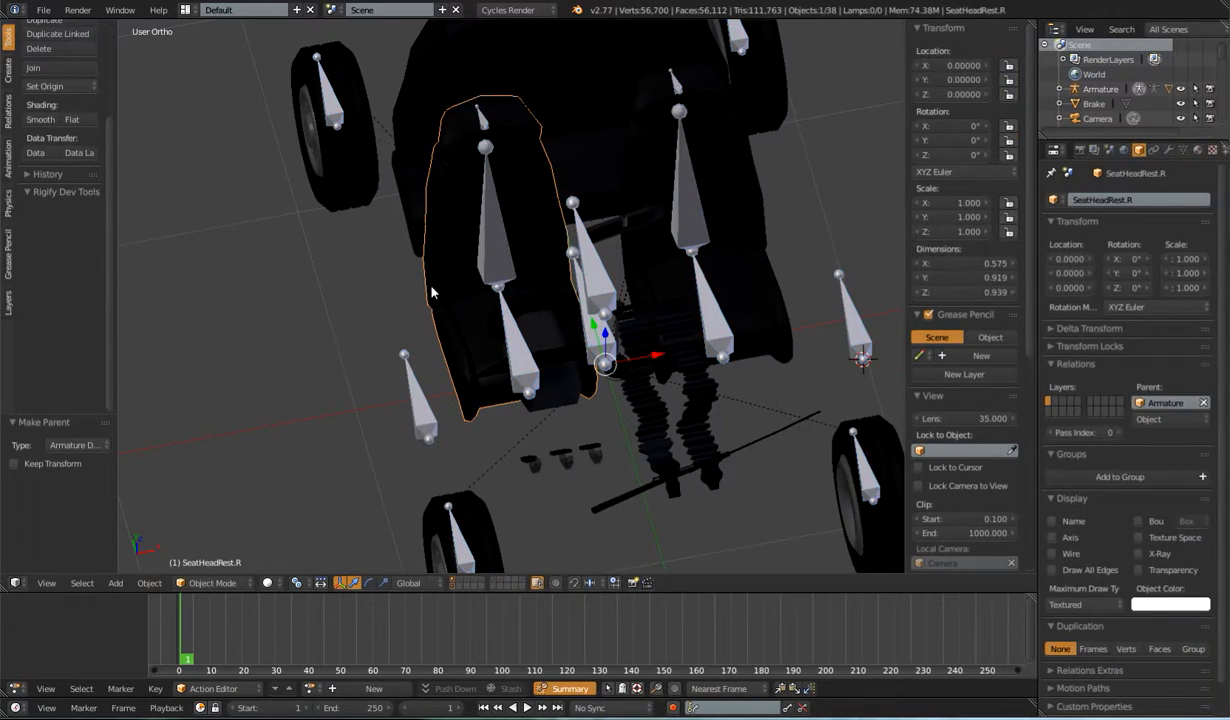
pyautogui.rightClick(470, 247)
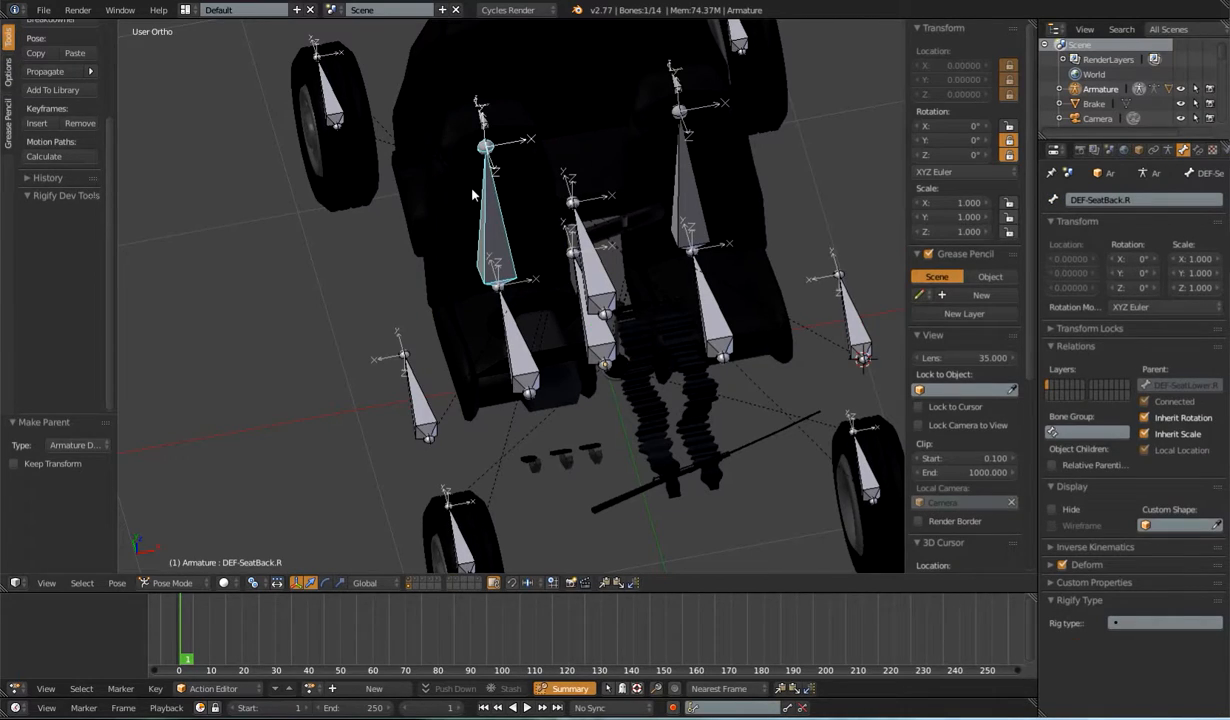
pyautogui.rightClick(490, 338)
pyautogui.press('g')
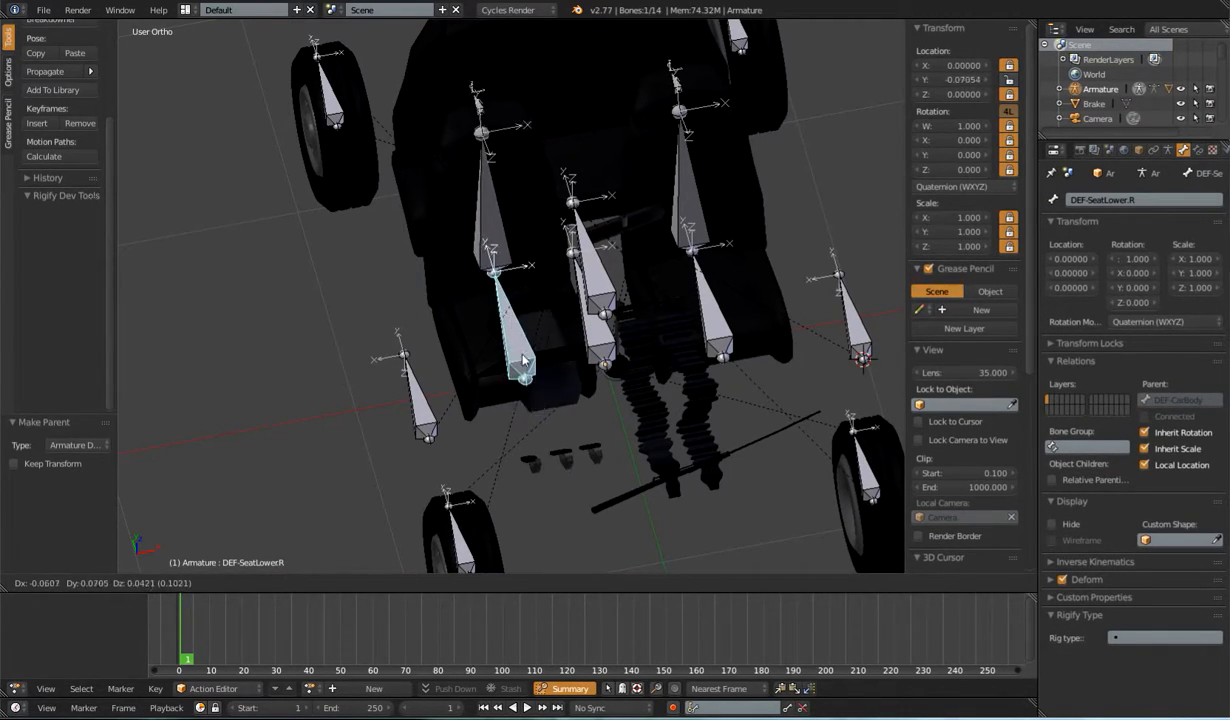
pyautogui.rightClick(527, 385)
pyautogui.scroll(-4, 527, 363)
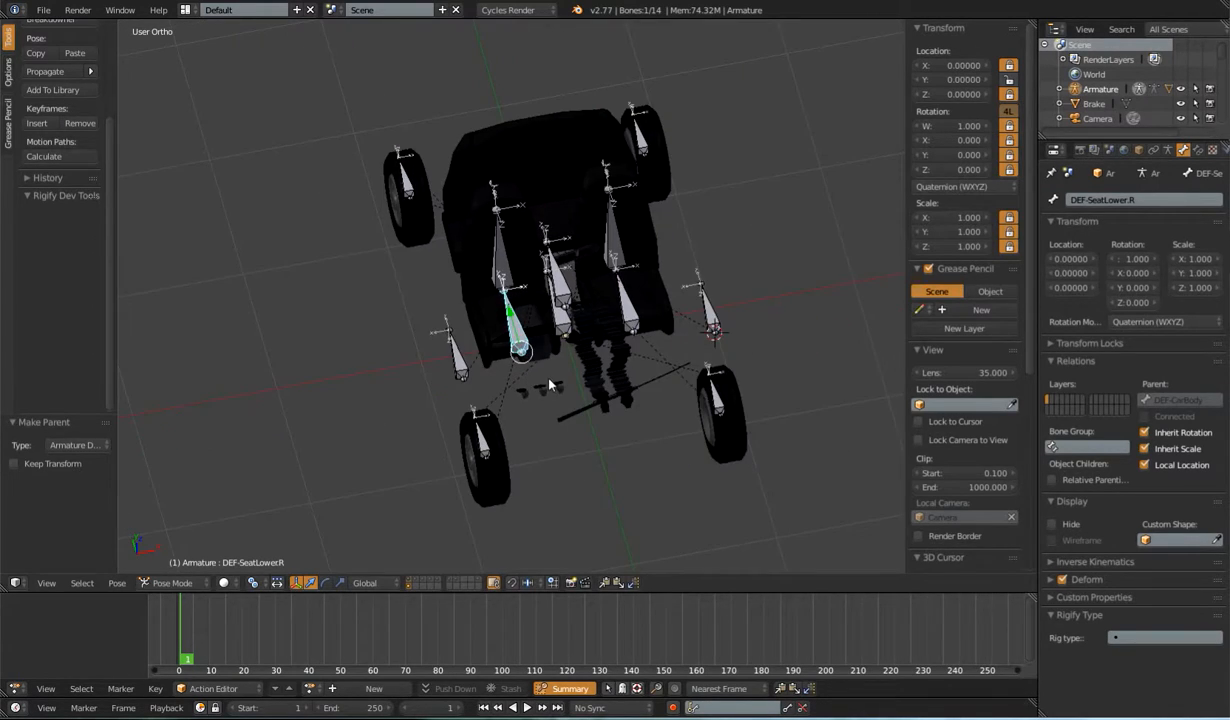
# Step: Enable edit mode display for the Armature modifier on the right seat mesh and widen the properties editor
pyautogui.moveTo(488, 372); pyautogui.dragTo(538, 400, button='middle')
pyautogui.scroll(3, 538, 400)
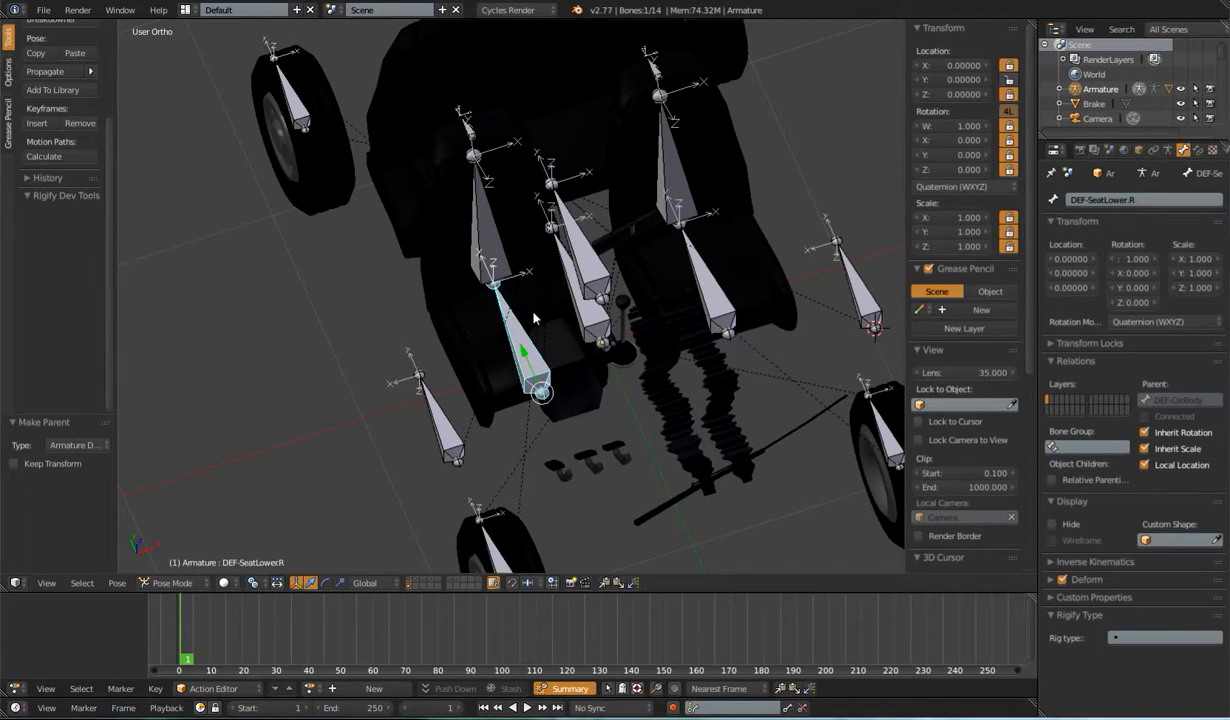
pyautogui.hotkey('ctrl', 'Tab')
pyautogui.rightClick(448, 341)
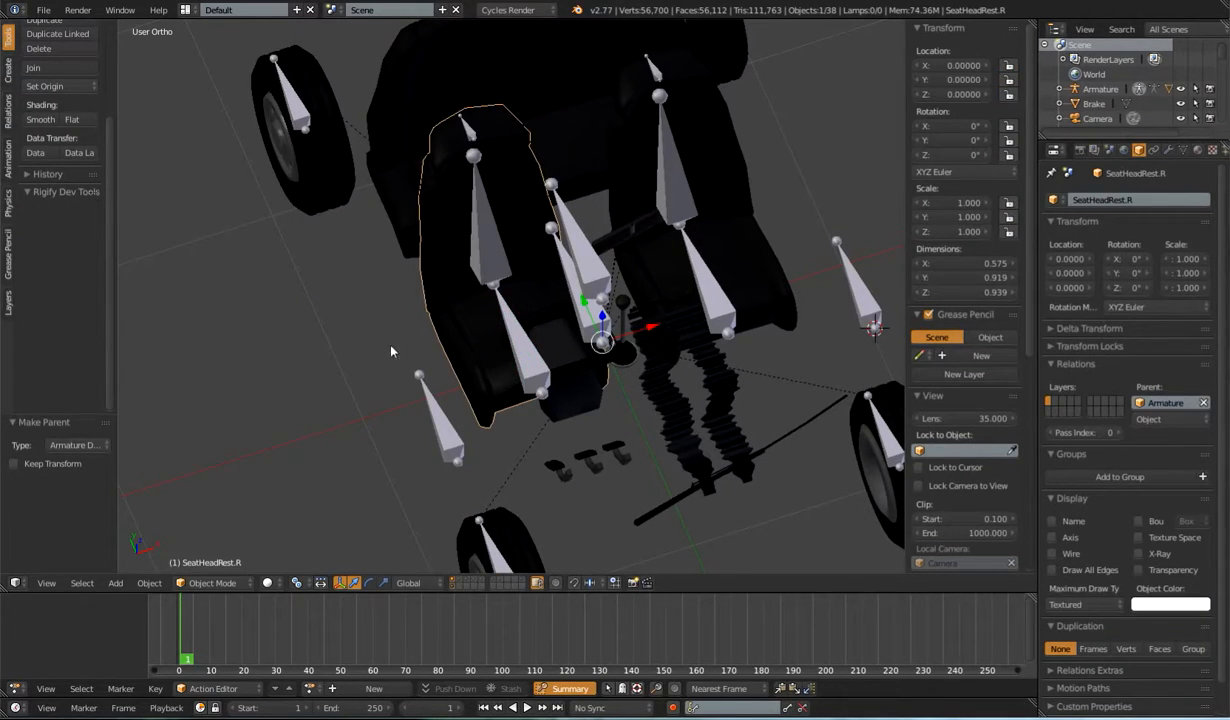
pyautogui.click(1168, 149)
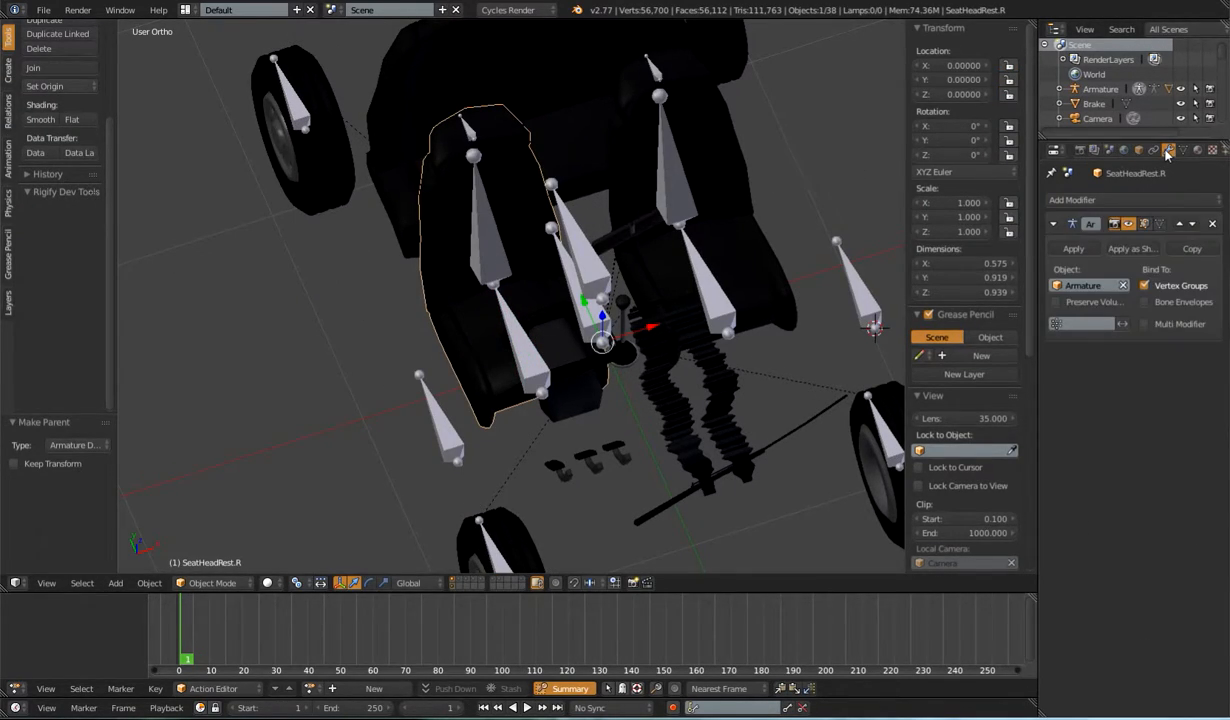
pyautogui.click(1145, 223)
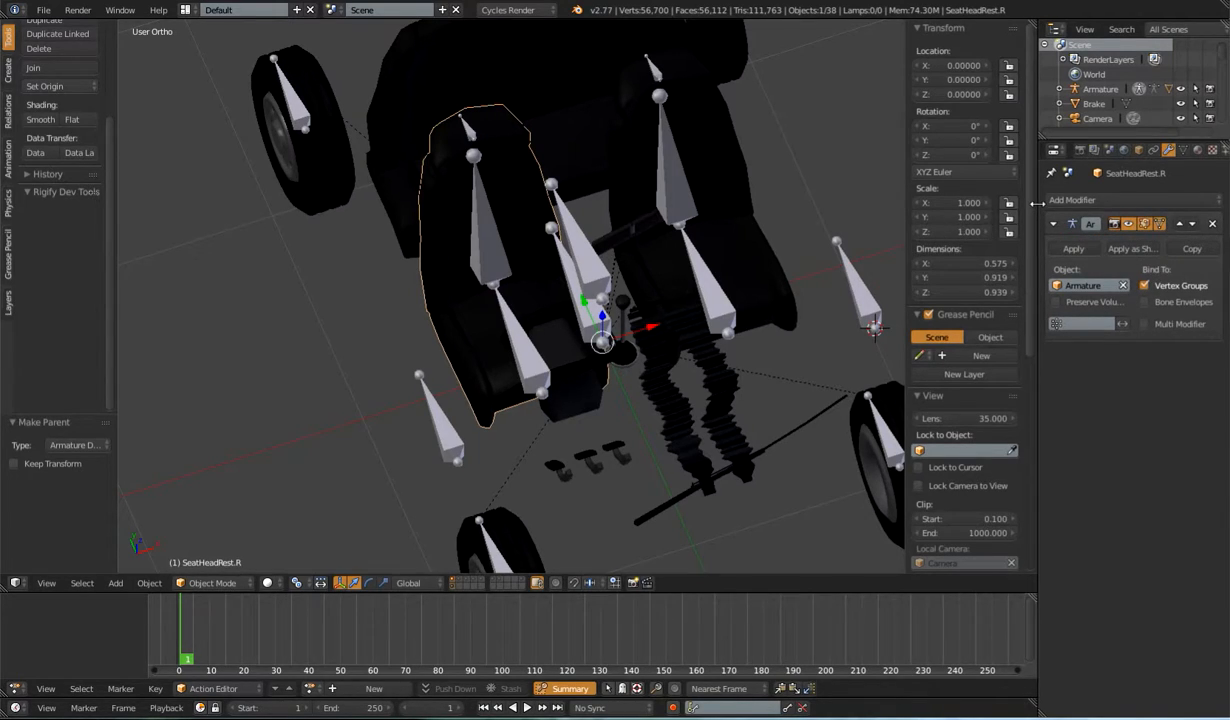
pyautogui.moveTo(1036, 204); pyautogui.dragTo(984, 204)
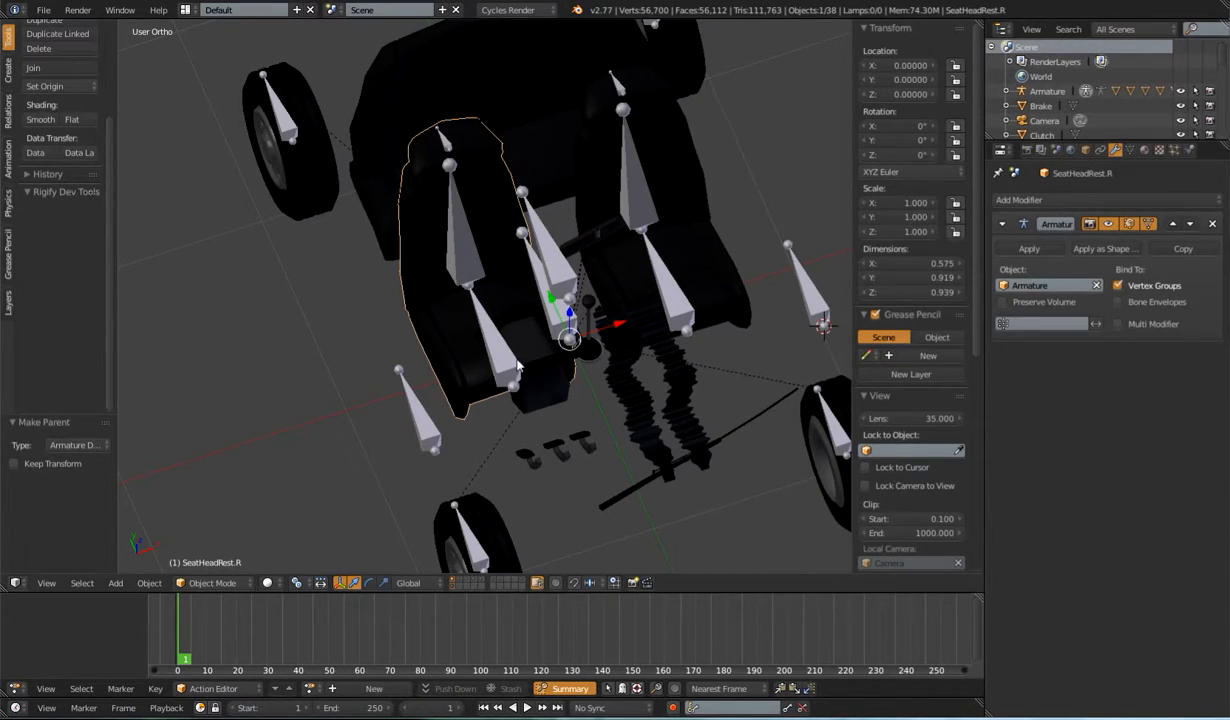
# Step: Examine the right seat's vertex groups and the Deform setting of the DEF-SeatLower.R, DEF-Door.L and DEF-RearWheel.L bones
pyautogui.click(1130, 150)
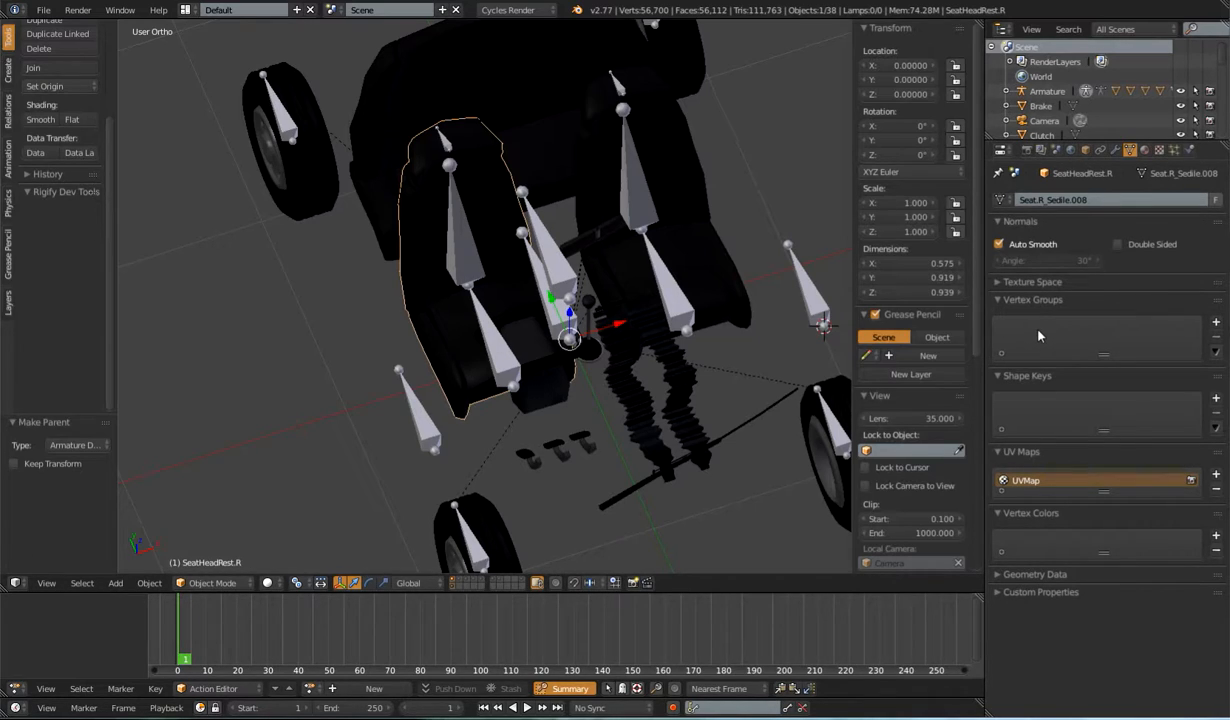
pyautogui.moveTo(473, 357)
pyautogui.mouseDown(button='middle')
pyautogui.moveTo(484, 352)
pyautogui.moveTo(471, 347)
pyautogui.mouseUp(button='middle')
pyautogui.rightClick(495, 340)
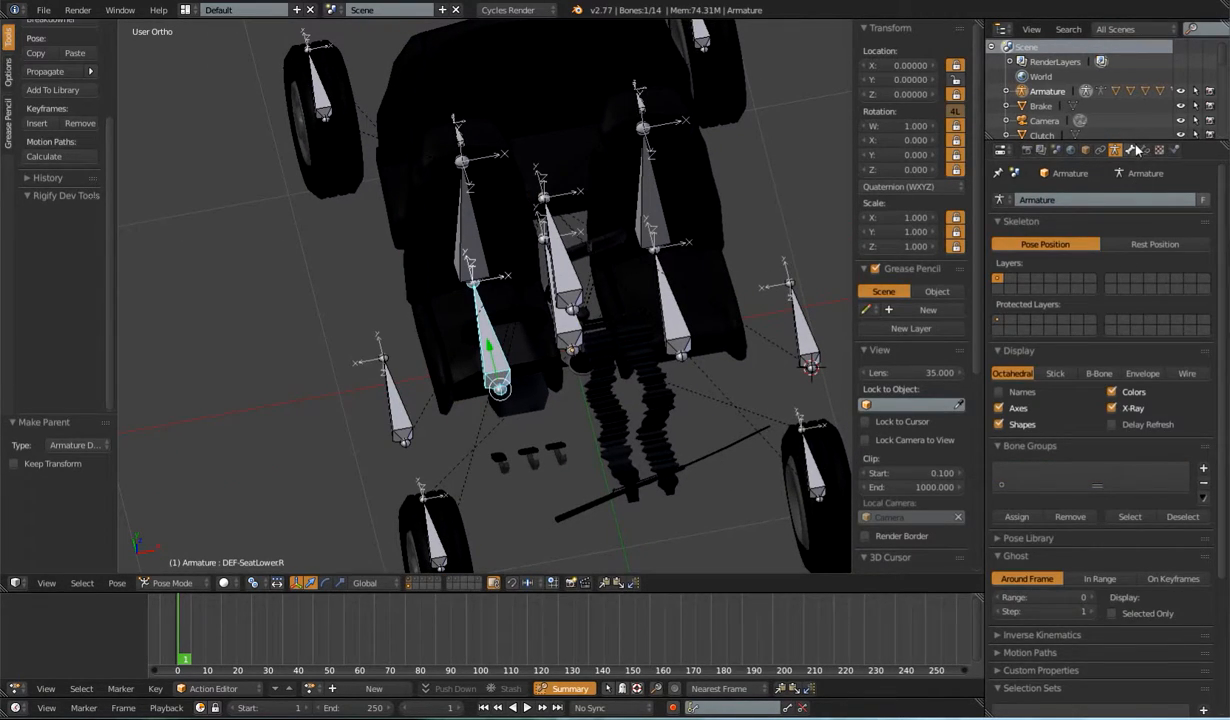
pyautogui.click(1130, 149)
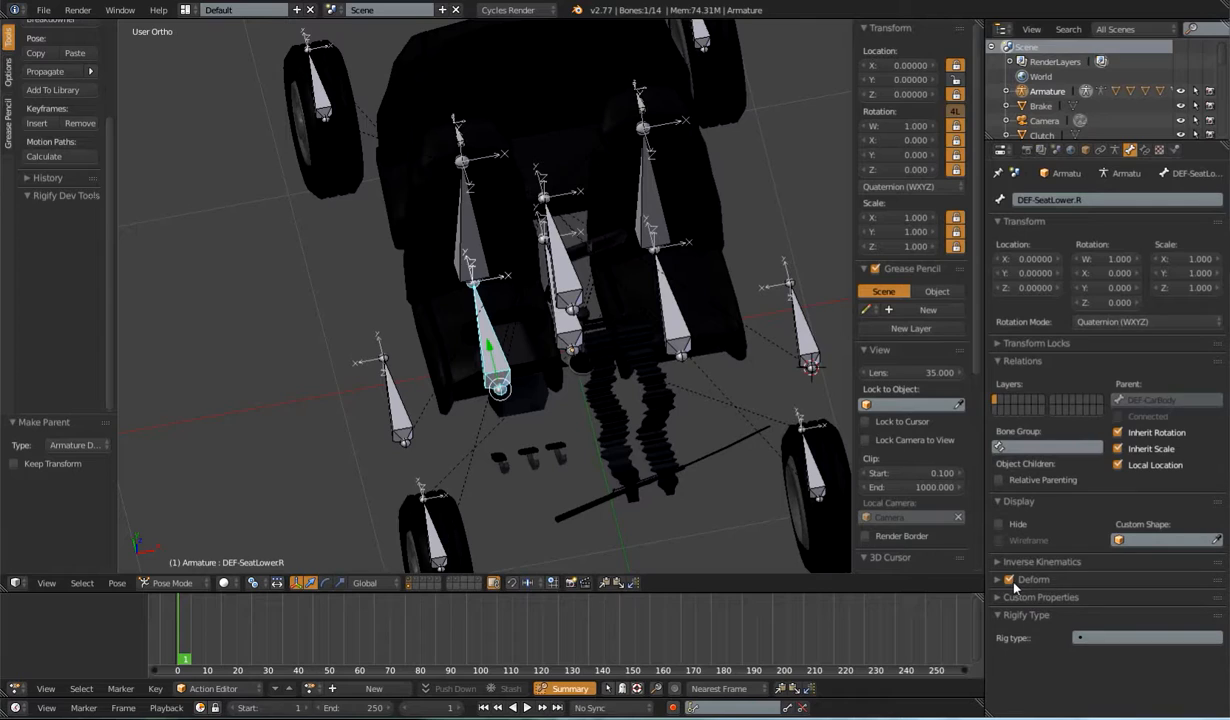
pyautogui.scroll(-4, 560, 420)
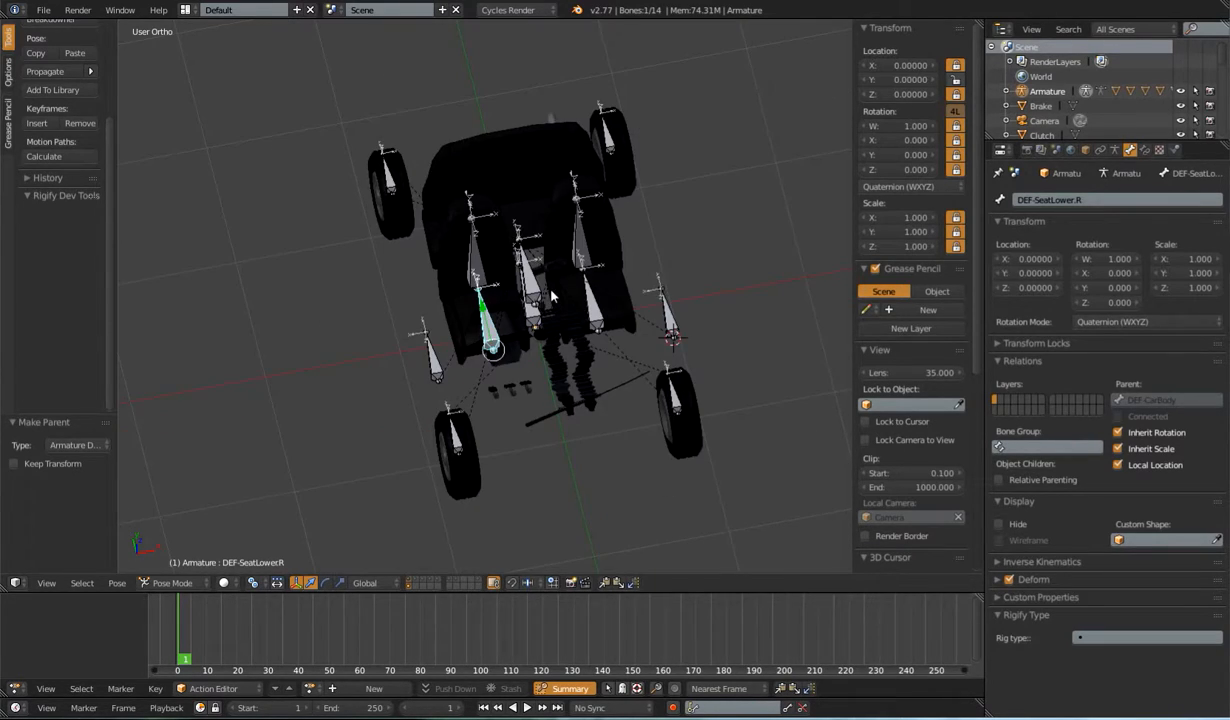
pyautogui.press('a')
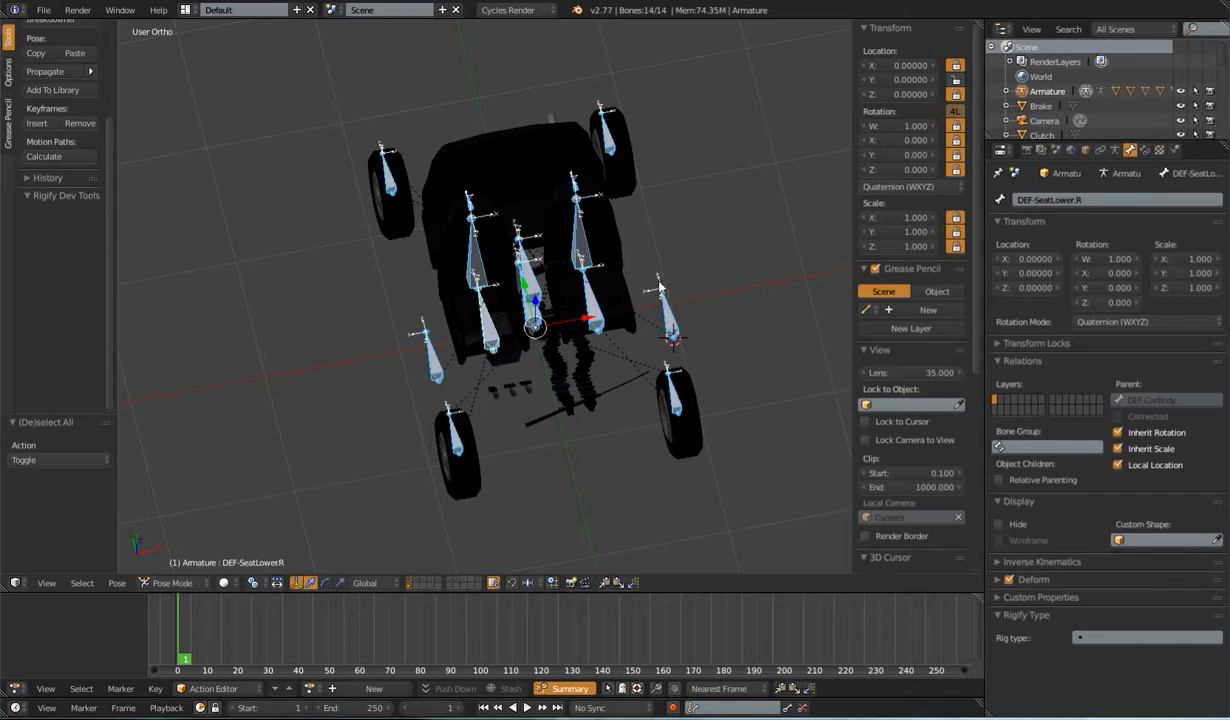
pyautogui.rightClick(670, 312)
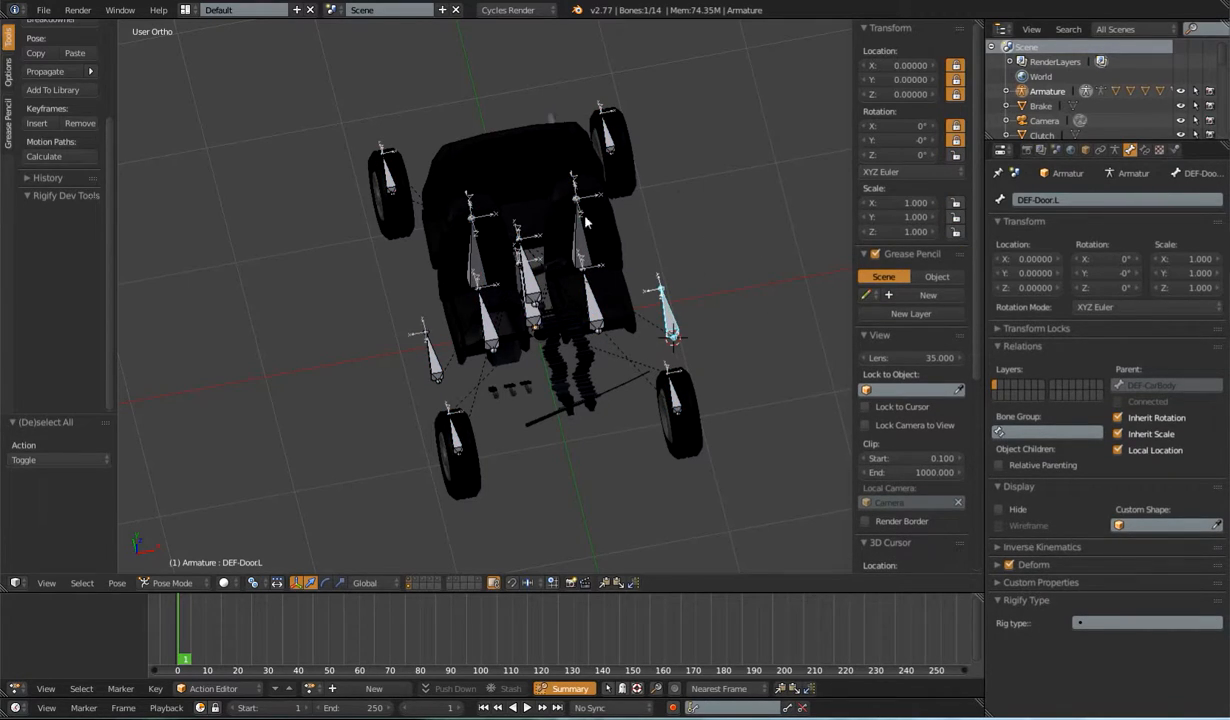
pyautogui.rightClick(608, 145)
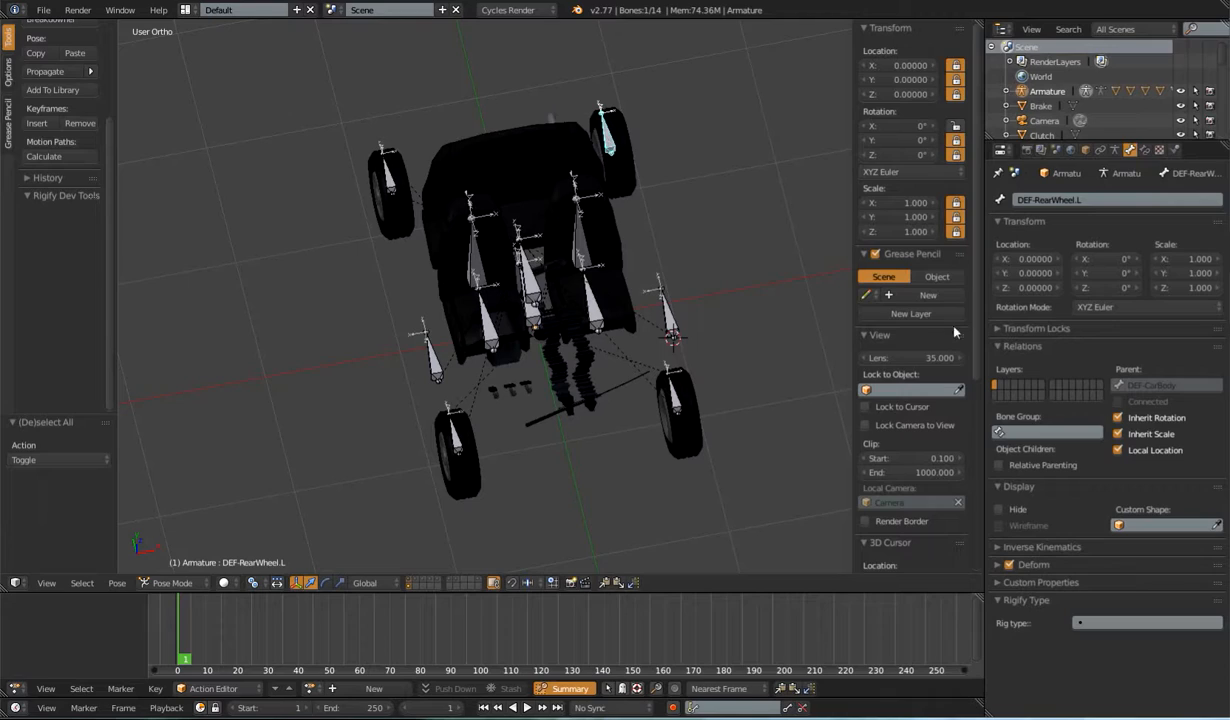
# Step: Disable the Deform option for all bones of the armature at once
pyautogui.press('a')
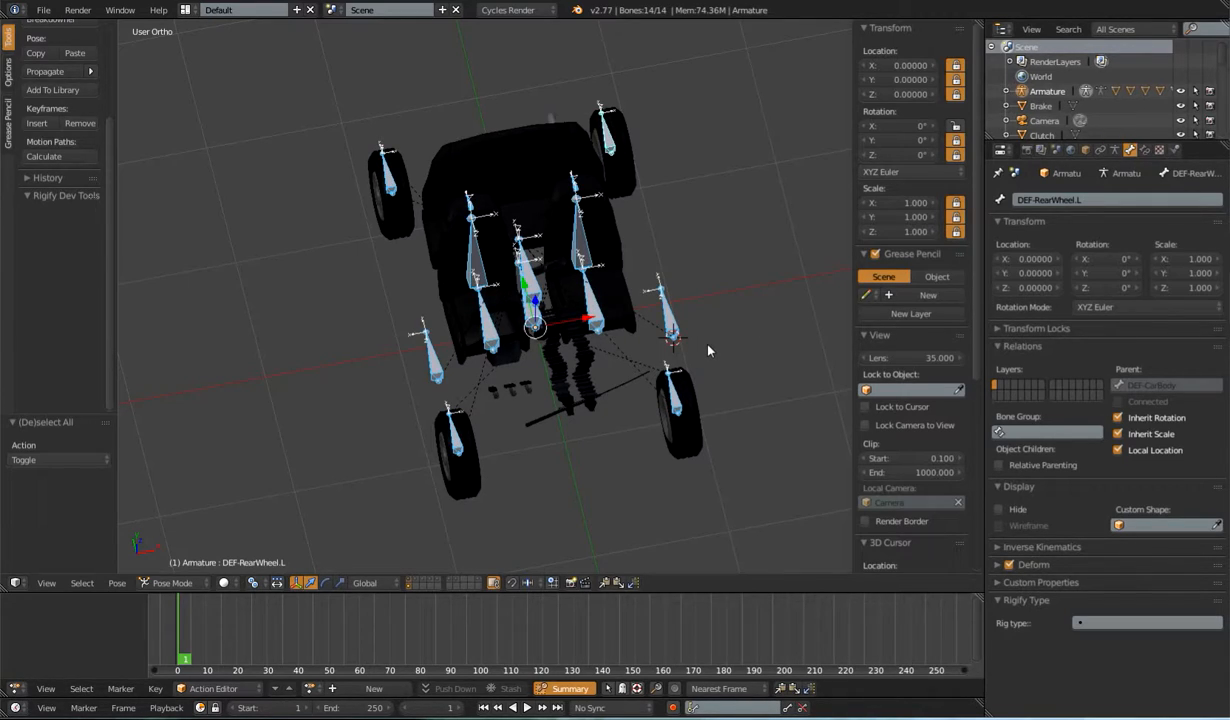
pyautogui.hotkey('shift', 'w')
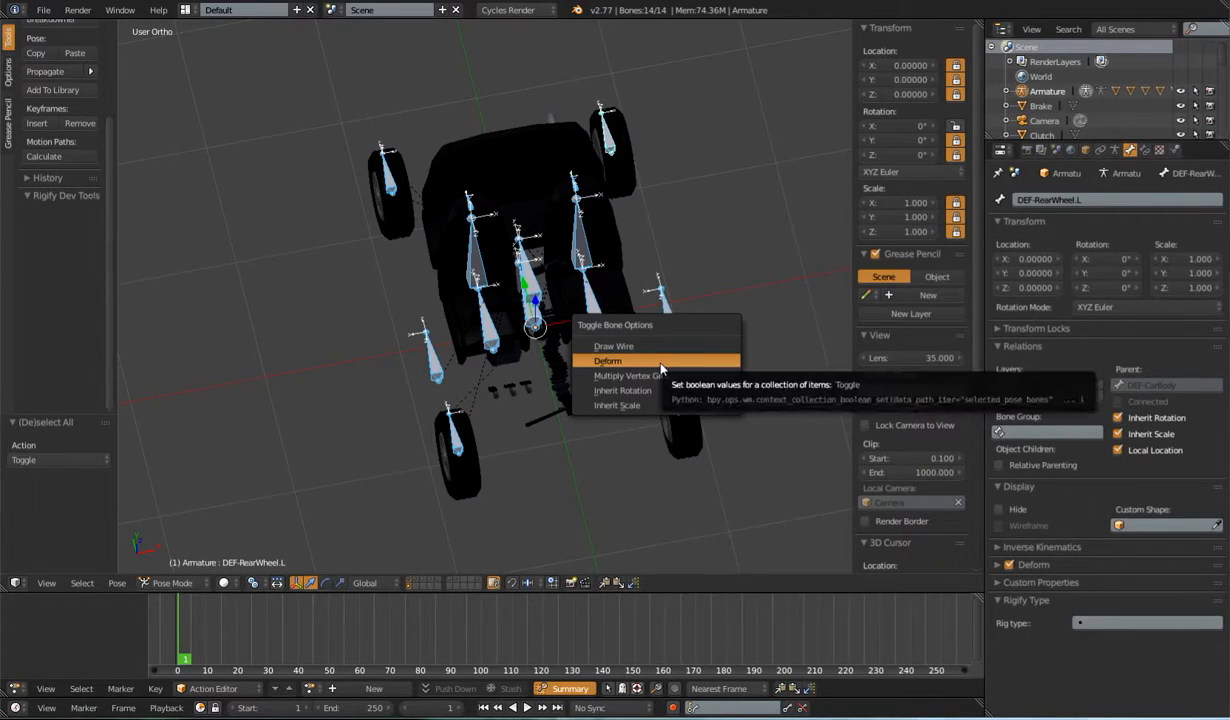
pyautogui.click(660, 365)
pyautogui.click(33, 526)
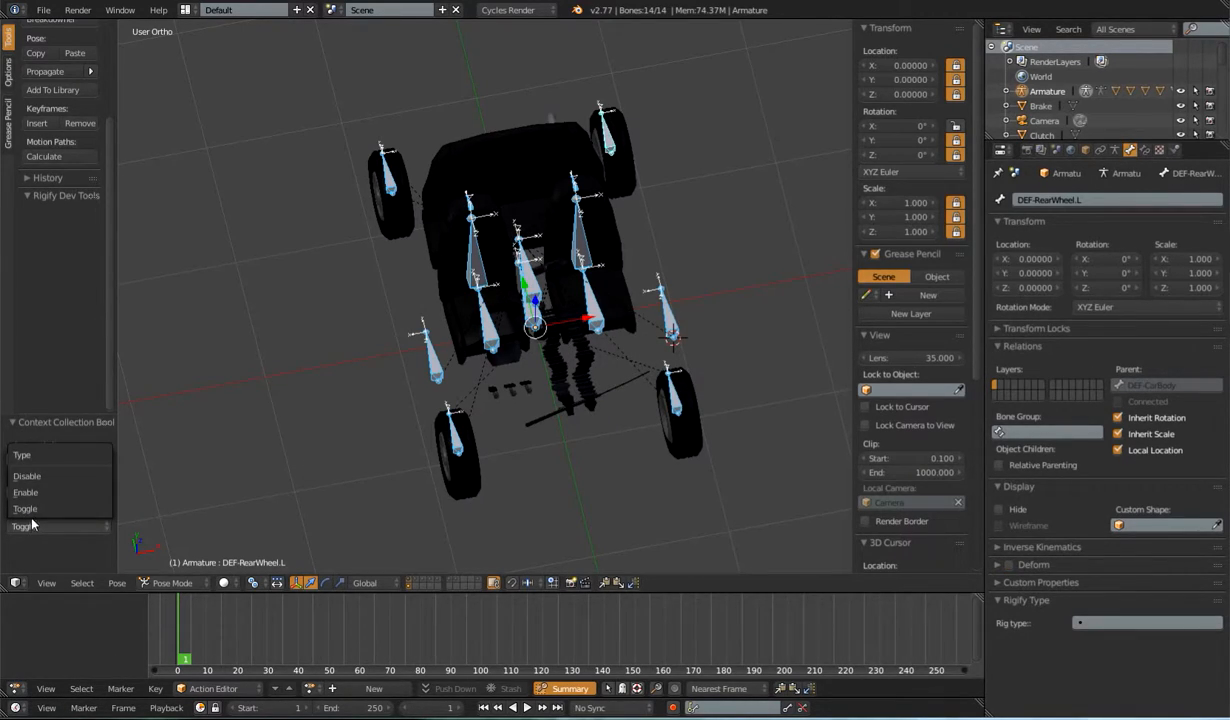
pyautogui.click(47, 480)
# Step: Check the Deform setting on individual bones, including DEF-Door.R, DEF-FrontWheel.R and DEF-SeatBack.R
pyautogui.hotkey('ctrl', 'Tab')
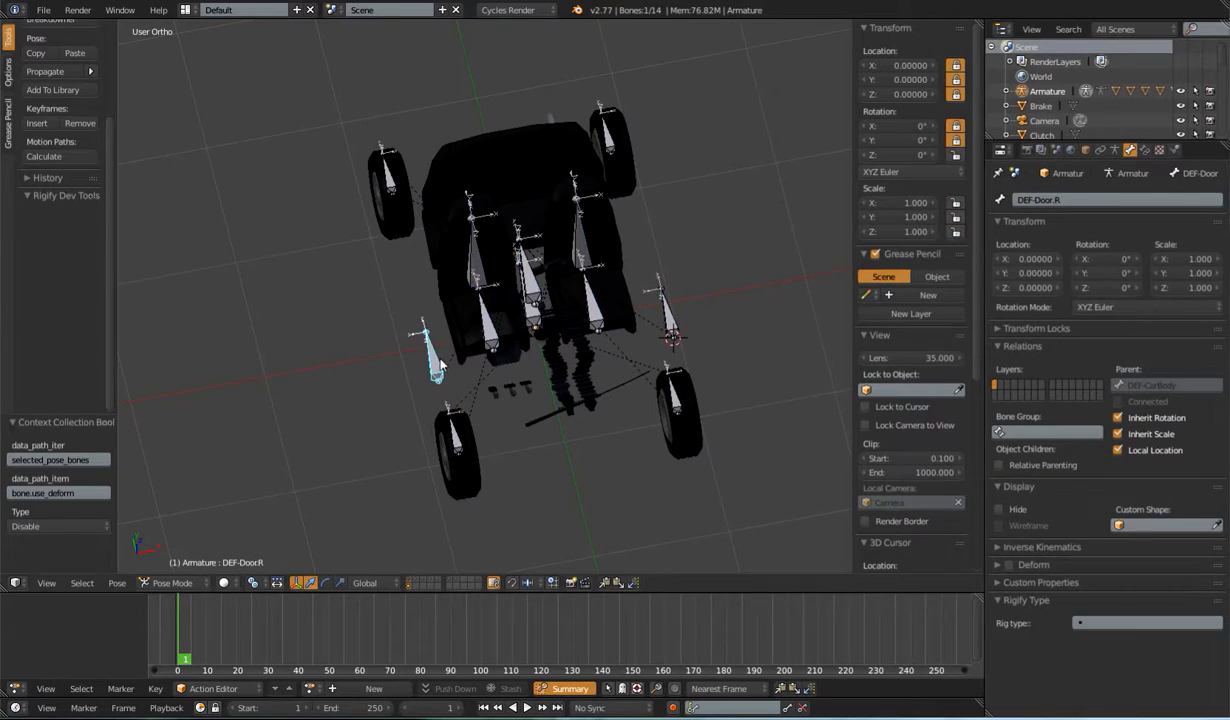
pyautogui.rightClick(443, 428)
pyautogui.rightClick(456, 440)
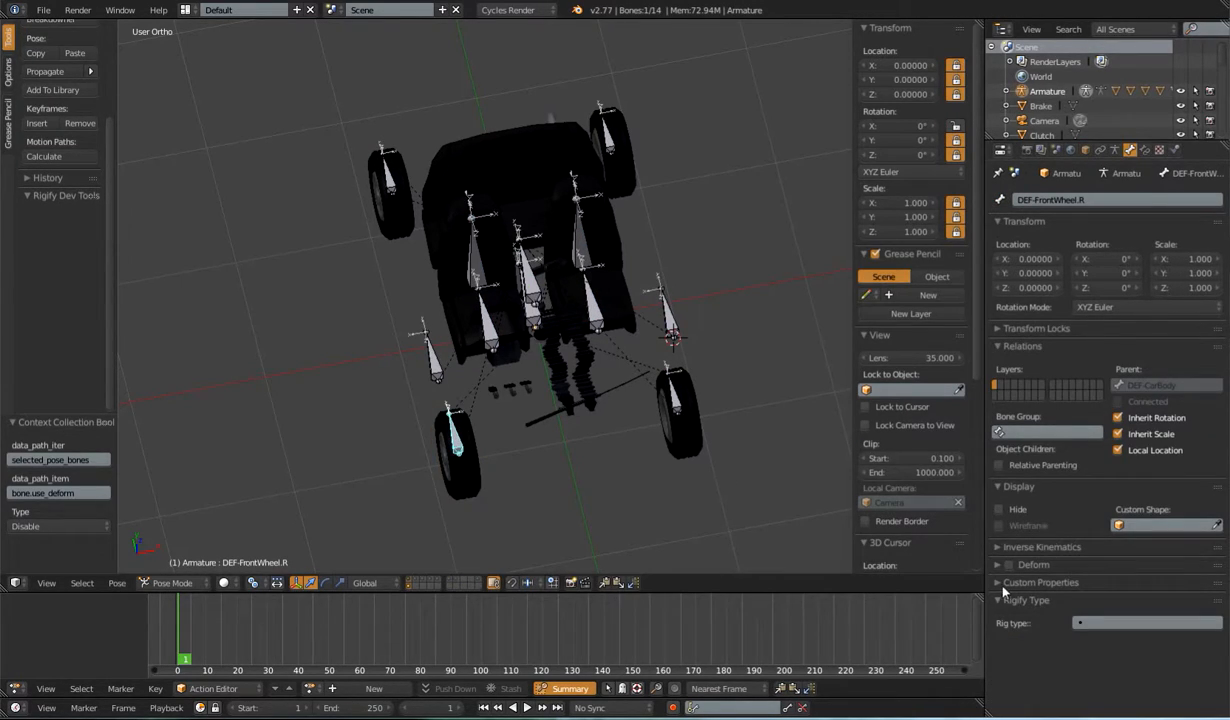
pyautogui.rightClick(468, 322)
pyautogui.rightClick(472, 254)
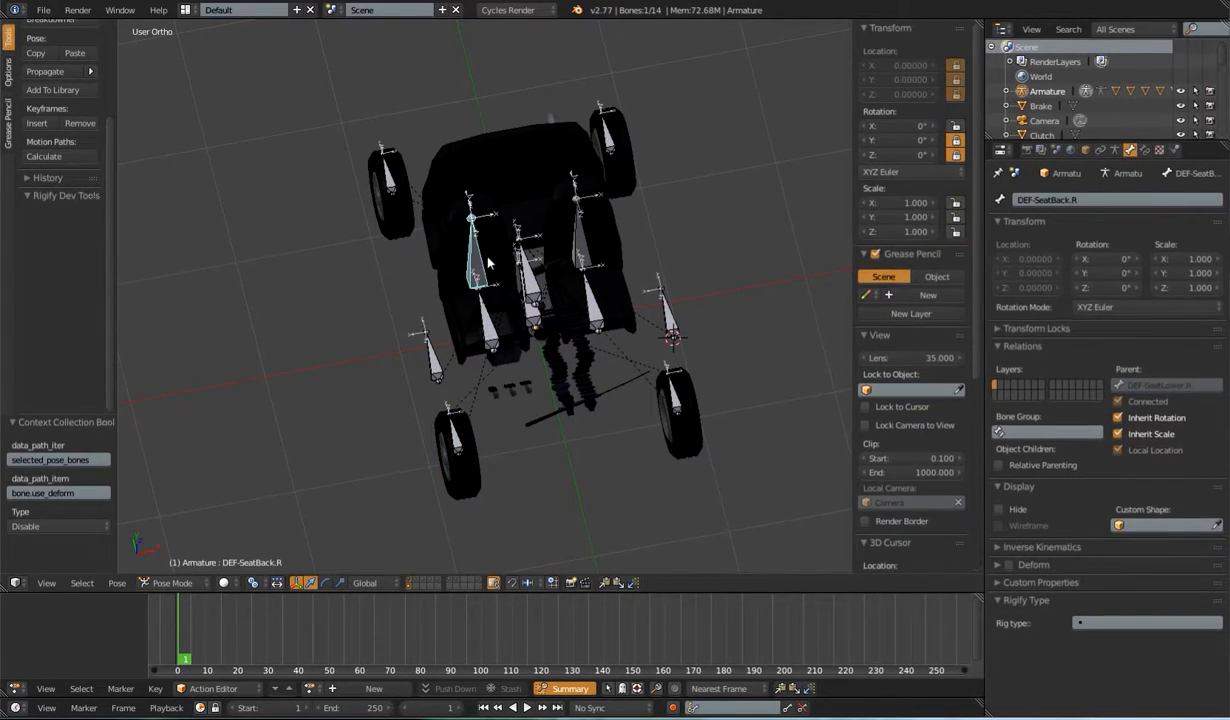
# Step: Review the right seat mesh's Armature modifier and its vertex groups
pyautogui.rightClick(438, 249)
pyautogui.moveTo(475, 302); pyautogui.dragTo(608, 332, button='middle')
pyautogui.click(1129, 149)
pyautogui.keyDown('shift'); pyautogui.moveTo(580, 385); pyautogui.dragTo(590, 330, button='middle'); pyautogui.keyUp('shift')
pyautogui.scroll(2, 543, 332)
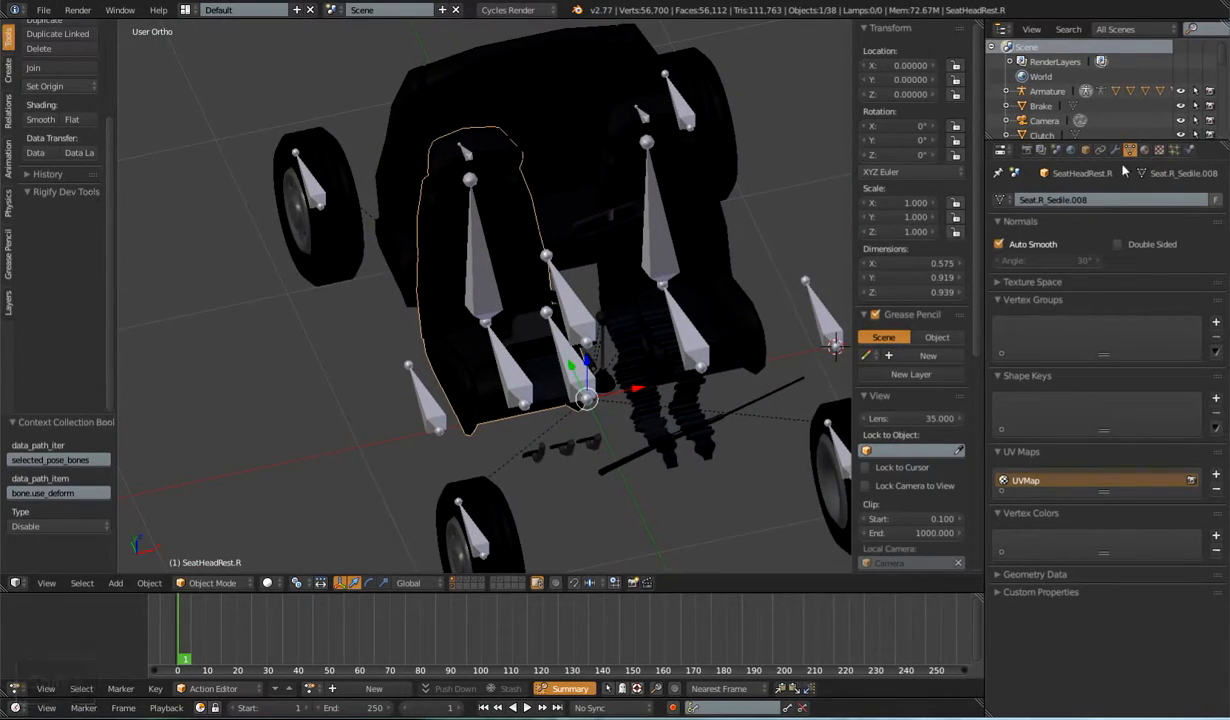
pyautogui.click(1116, 150)
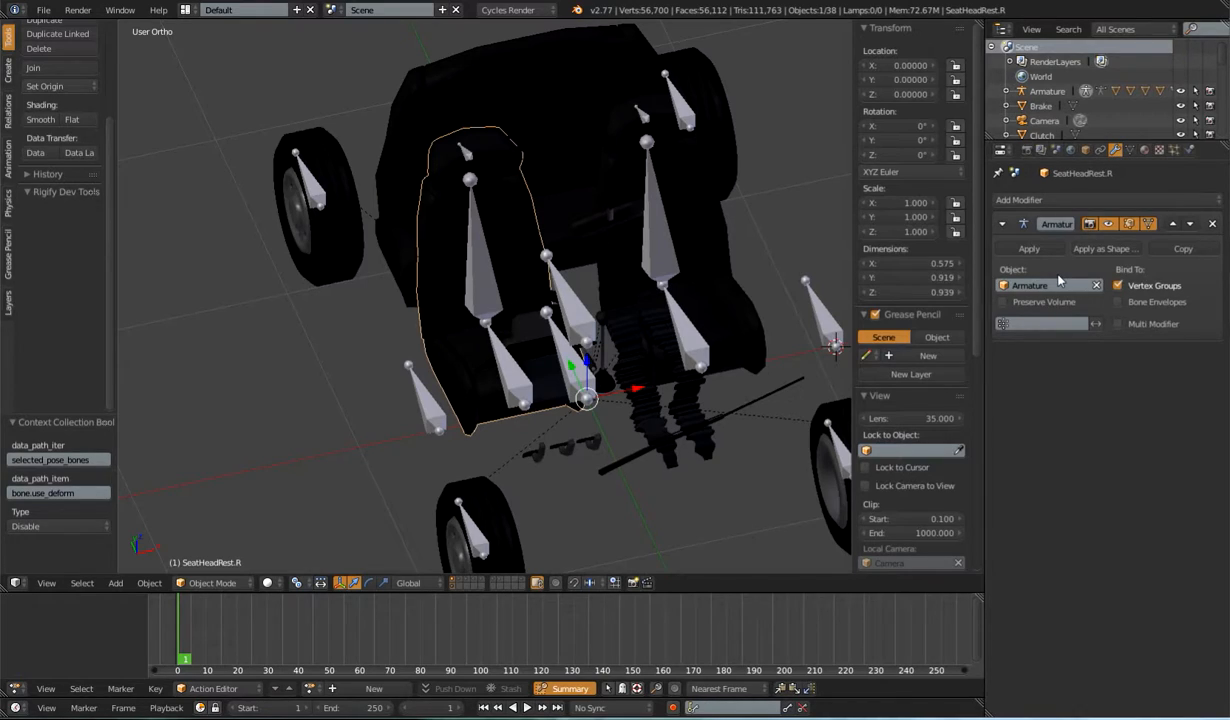
pyautogui.click(1129, 150)
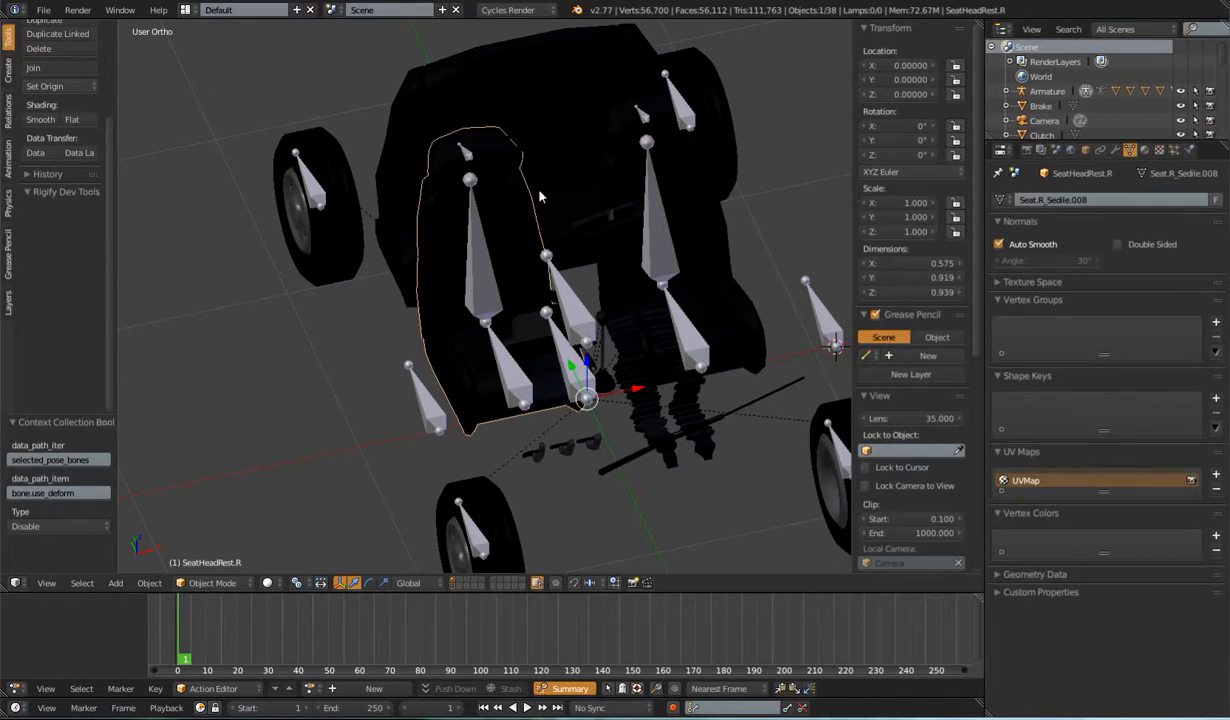
# Step: Inspect the DEF-SeatBack.R and DEF-SeatLower.R bones that control the right seat
pyautogui.click(484, 347)
pyautogui.click(482, 266)
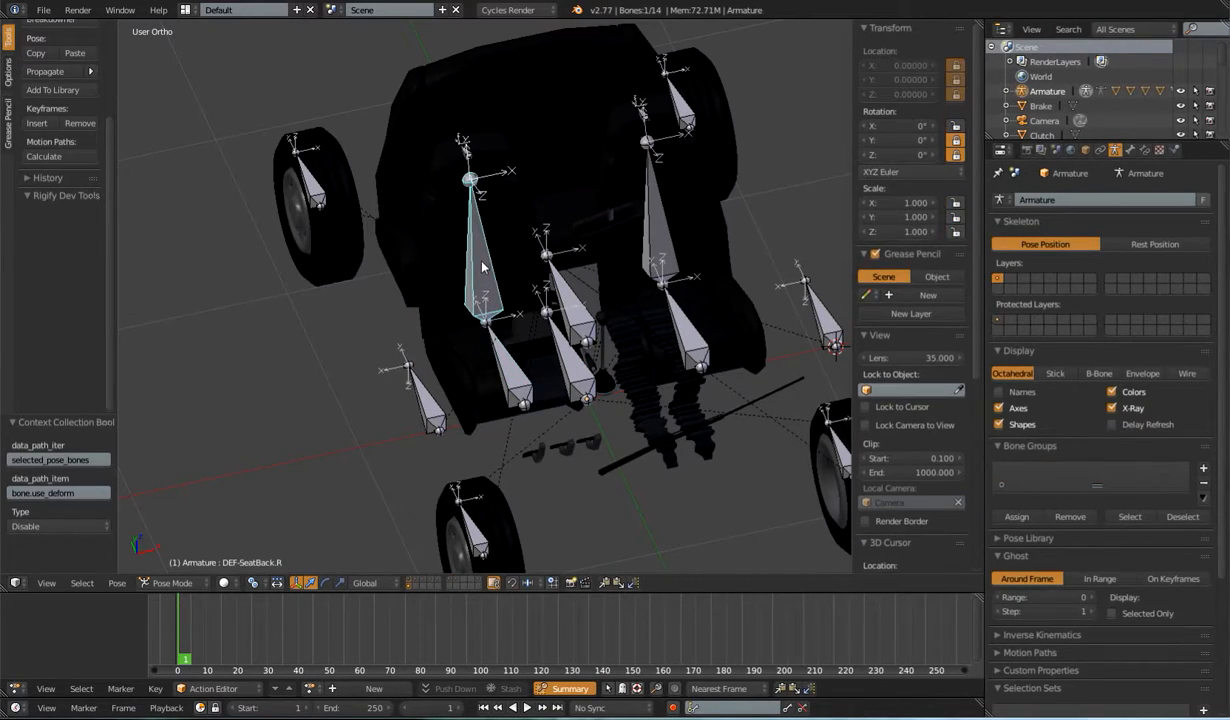
pyautogui.click(507, 376)
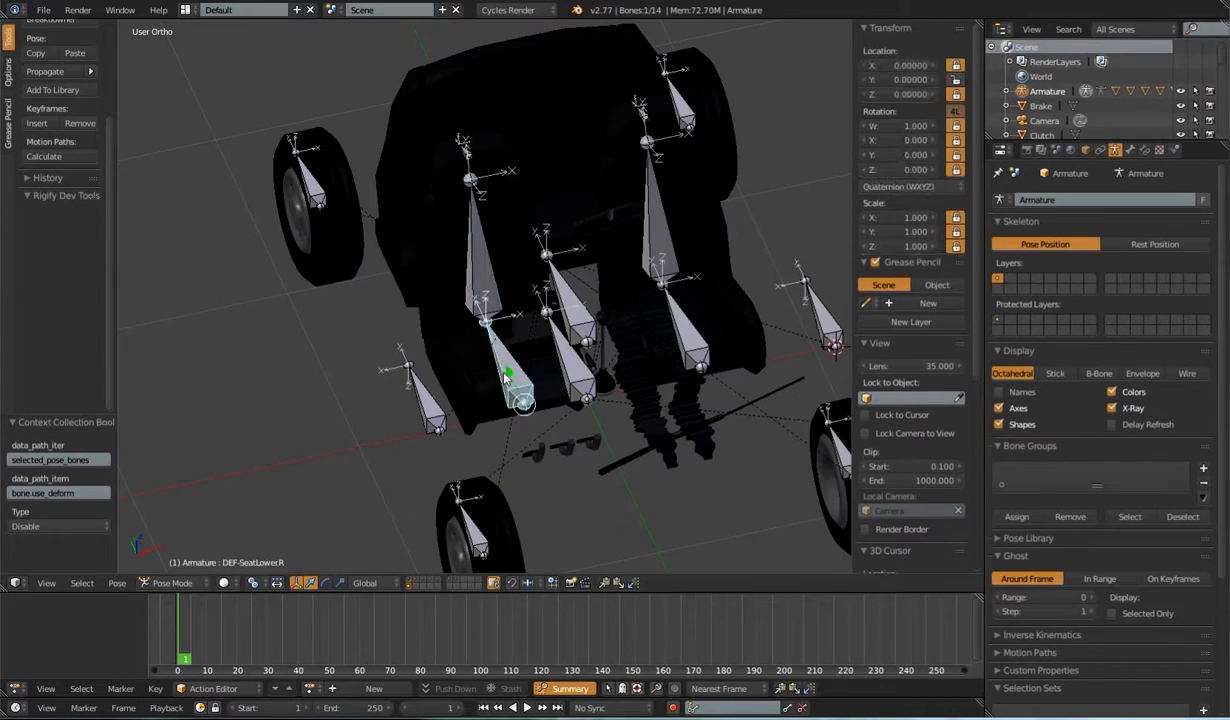
pyautogui.hotkey('ctrl', 'Tab')
# Step: Add three vertex groups to the right seat mesh
pyautogui.click(453, 272)
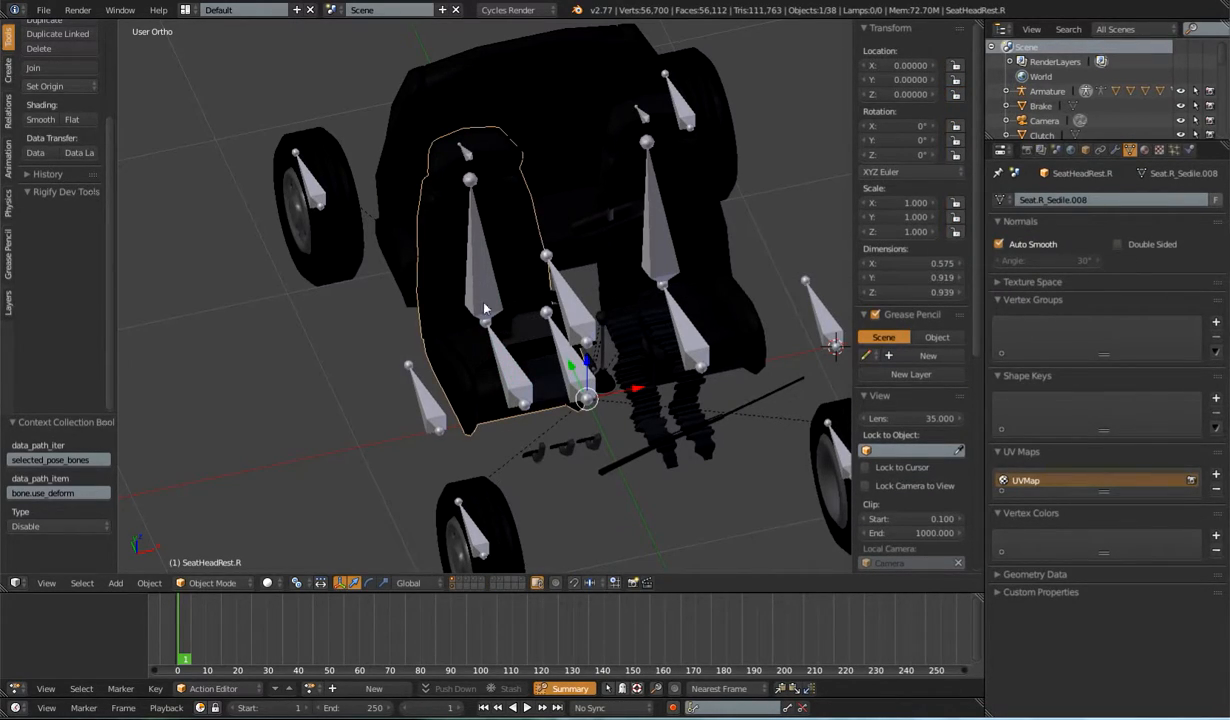
pyautogui.click(1216, 323)
pyautogui.click(1216, 323)
pyautogui.click(1216, 323)
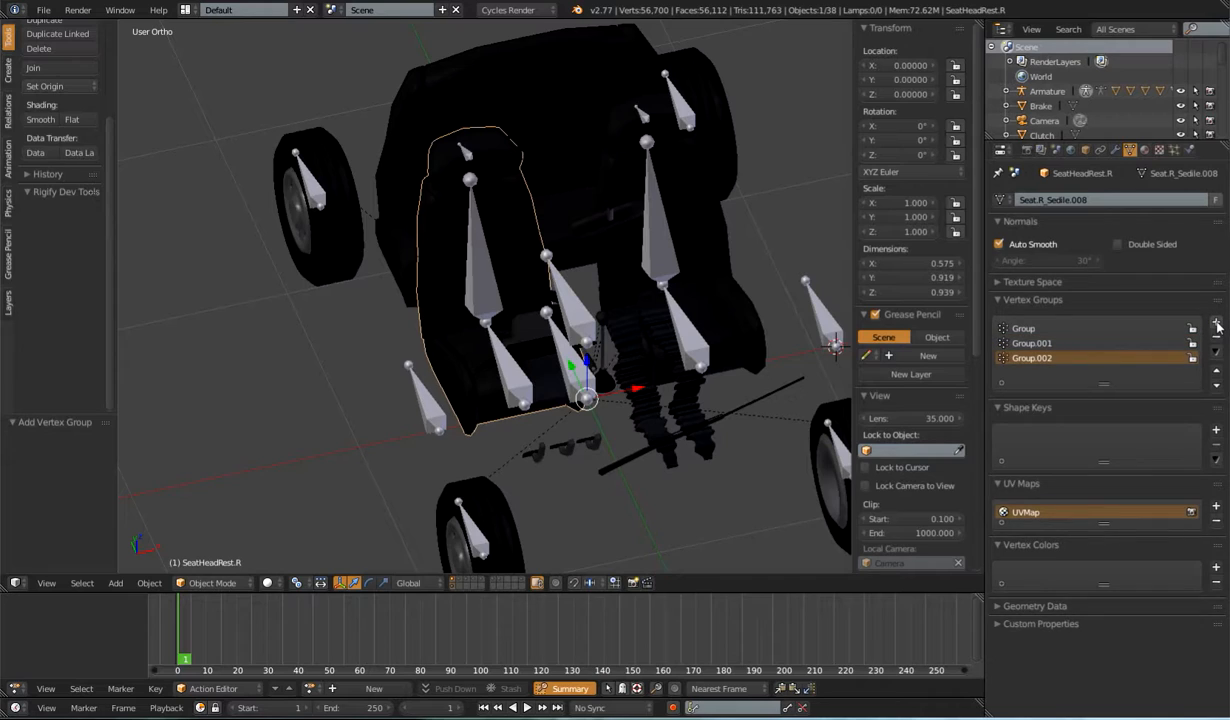
# Step: Rename the seat mesh's first vertex group as DEF-SeatLower.R, using the name copied from the lower seat bone
pyautogui.rightClick(503, 367)
pyautogui.scroll(-5, 945, 263)
pyautogui.scroll(-1, 930, 405)
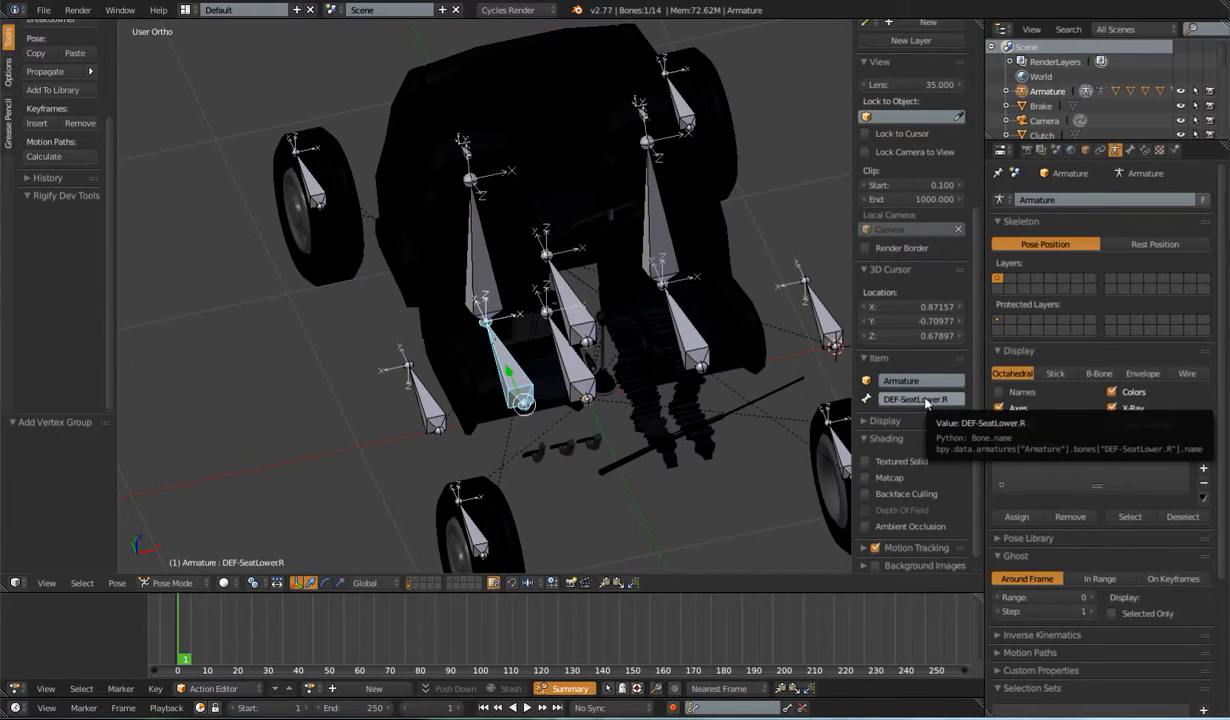
pyautogui.hotkey('ctrl', 'c')
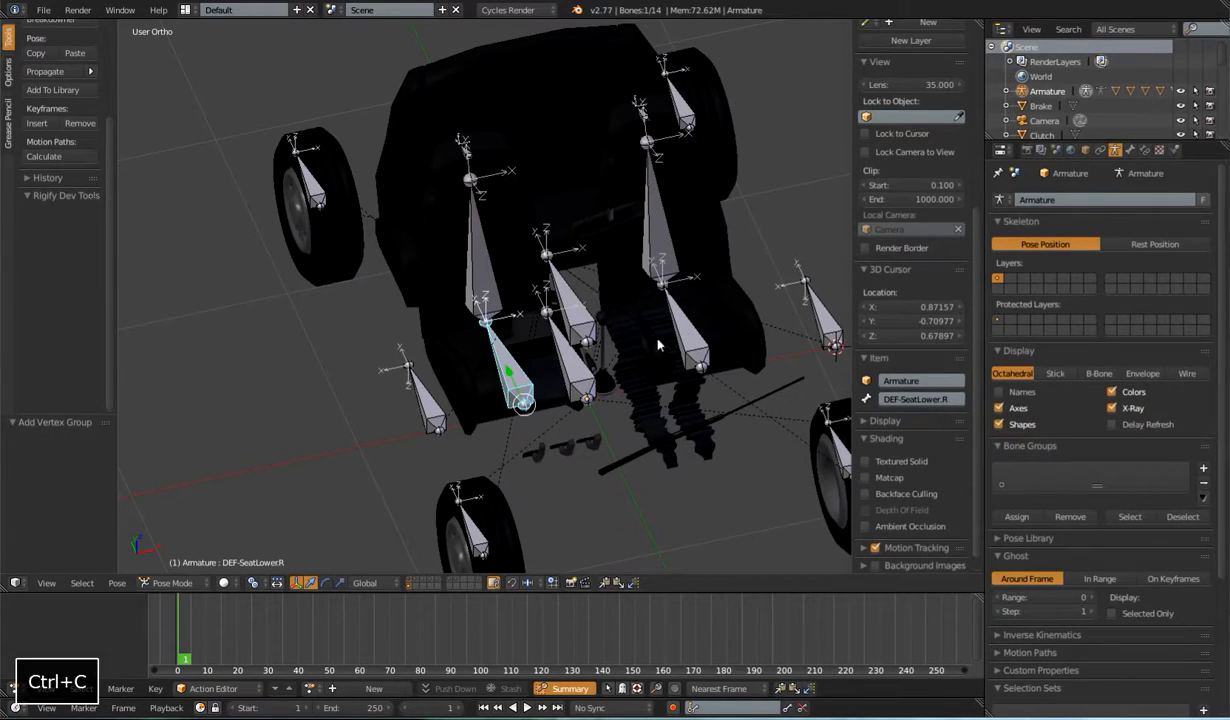
pyautogui.rightClick(435, 268)
pyautogui.click(1020, 328)
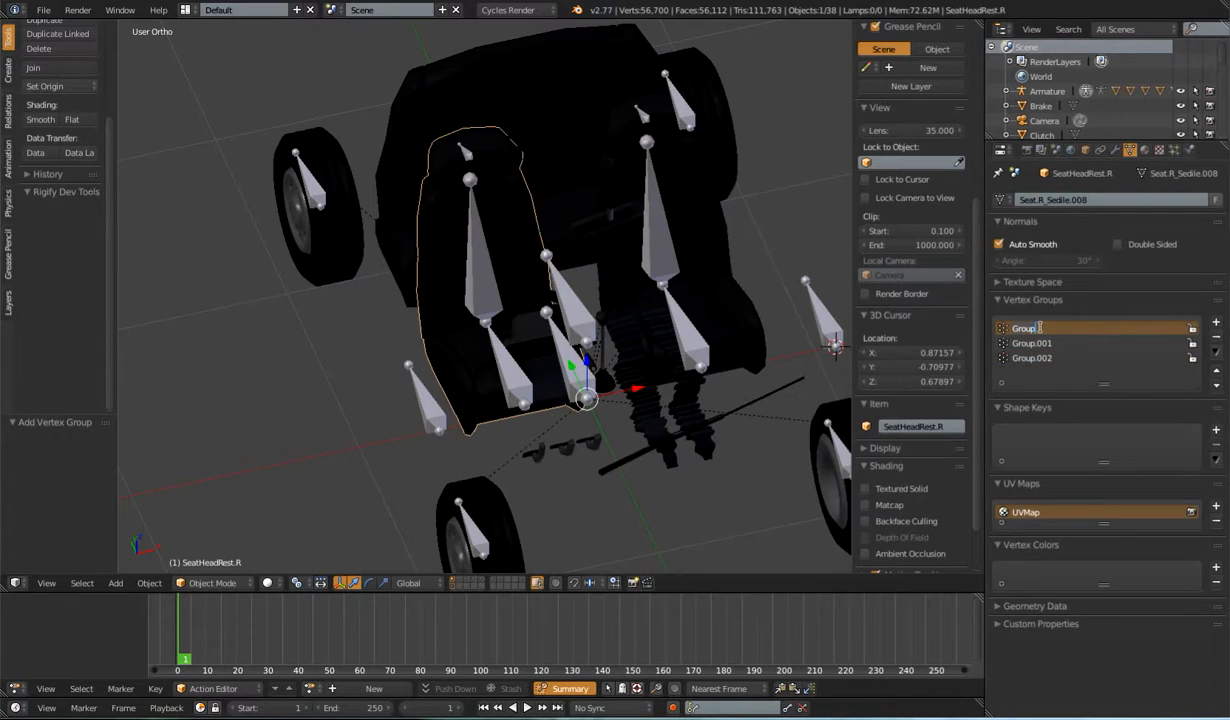
pyautogui.hotkey('ctrl', 'v')
pyautogui.press('Return')
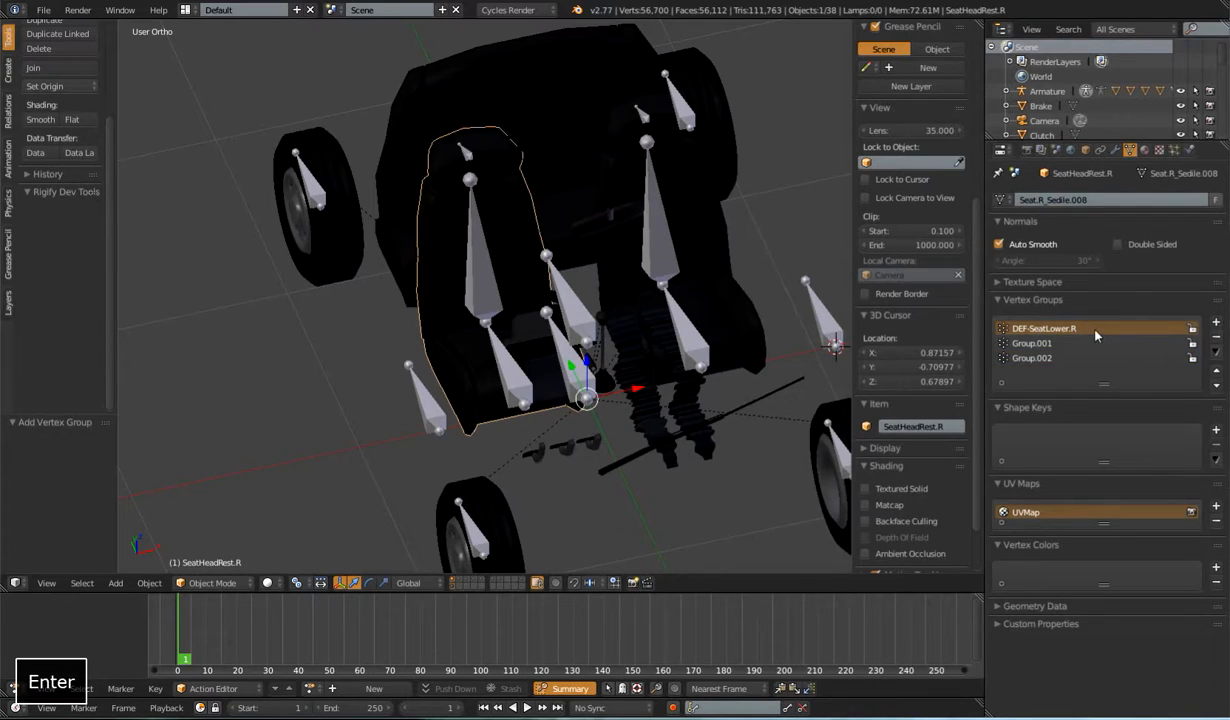
# Step: Rename the second vertex group as DEF-SeatBack.R, using the name copied from the seat back bone
pyautogui.rightClick(490, 268)
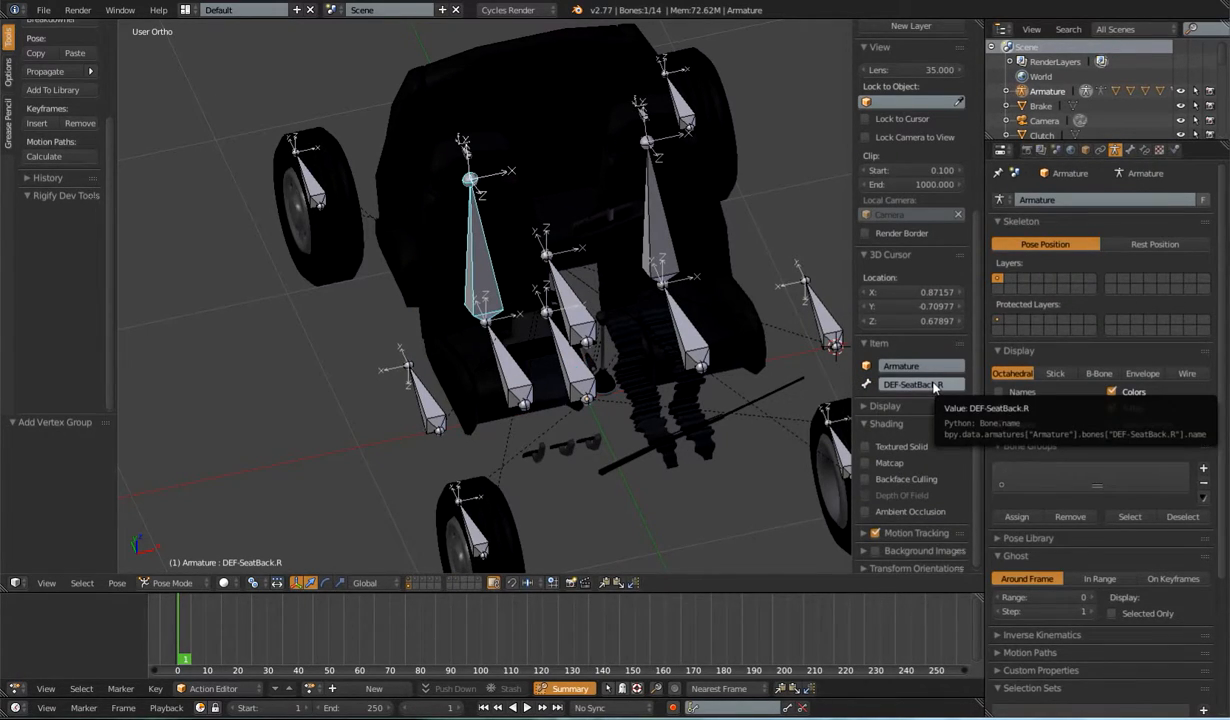
pyautogui.hotkey('ctrl', 'c')
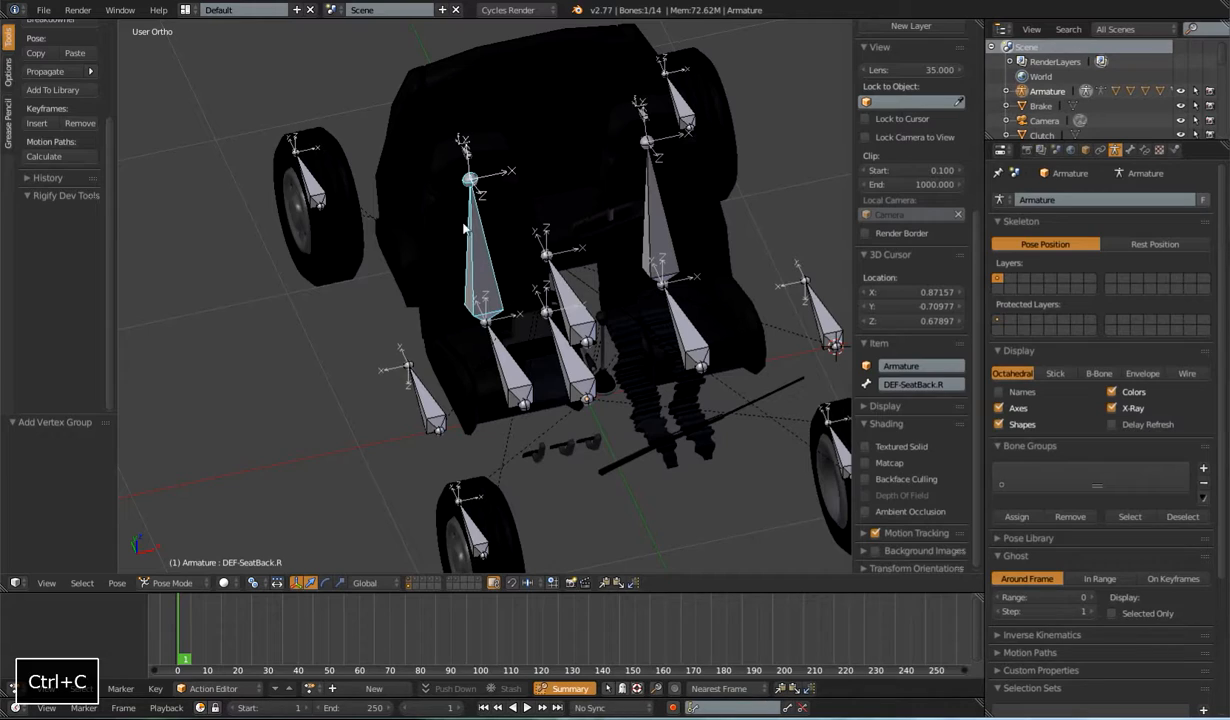
pyautogui.hotkey('ctrl', 'z')
pyautogui.click(1048, 344)
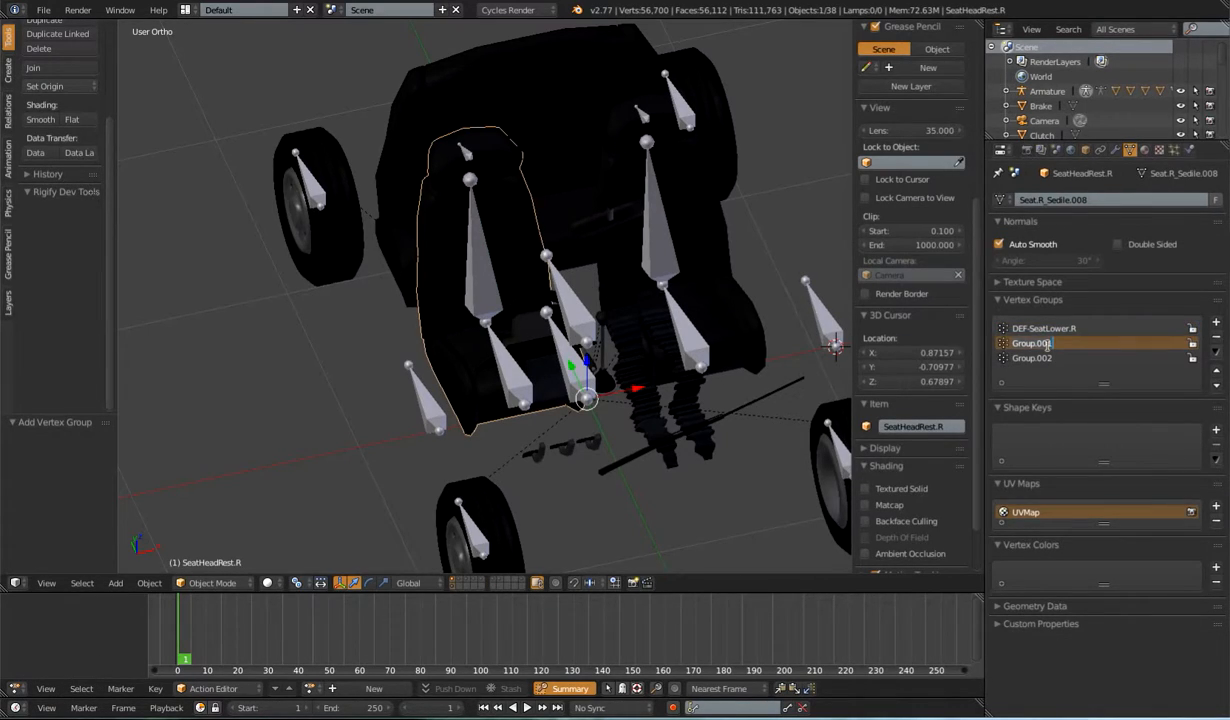
pyautogui.hotkey('ctrl', 'v')
pyautogui.press('Return')
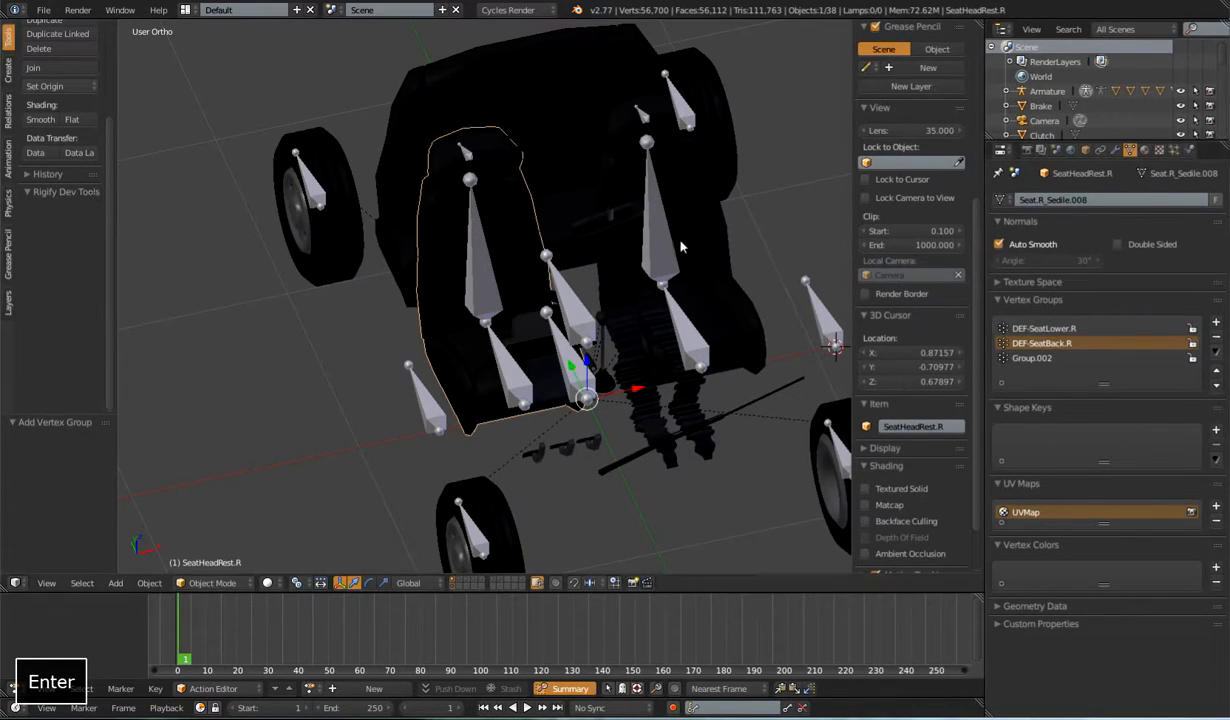
# Step: Rename the seat mesh's third vertex group as DEF-SeatHeadRest.R, using the name copied from the headrest bone
pyautogui.rightClick(466, 154)
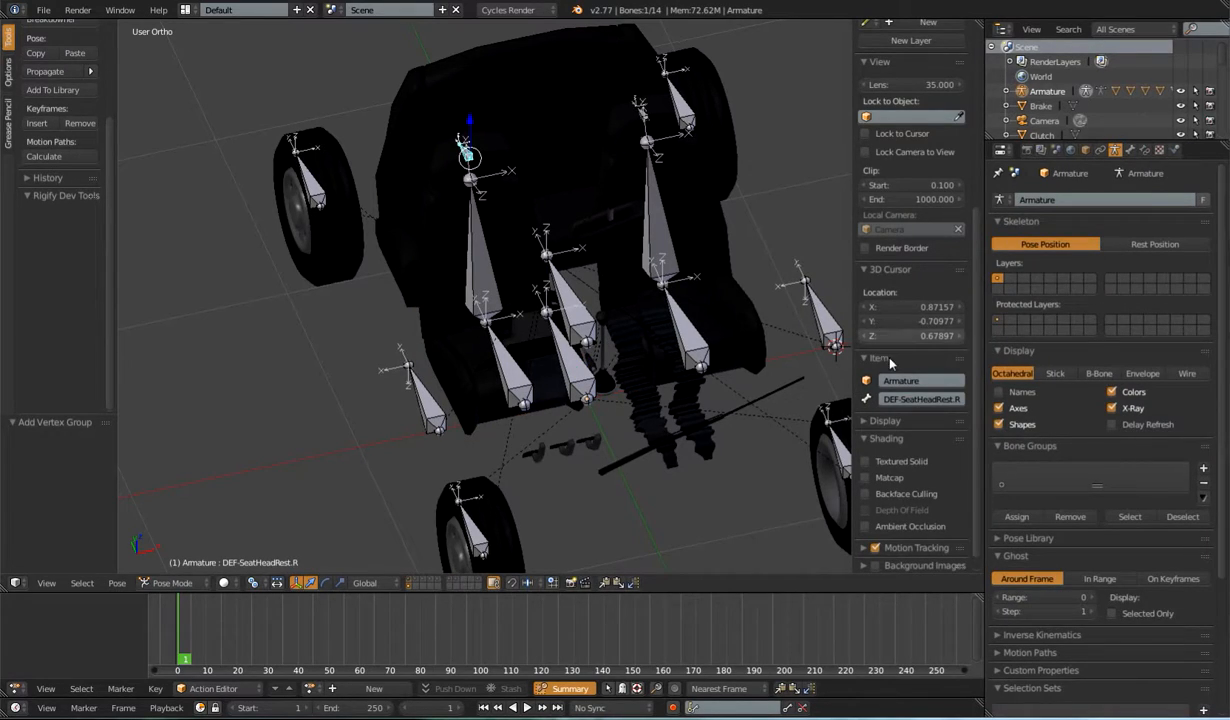
pyautogui.hotkey('ctrl', 'c')
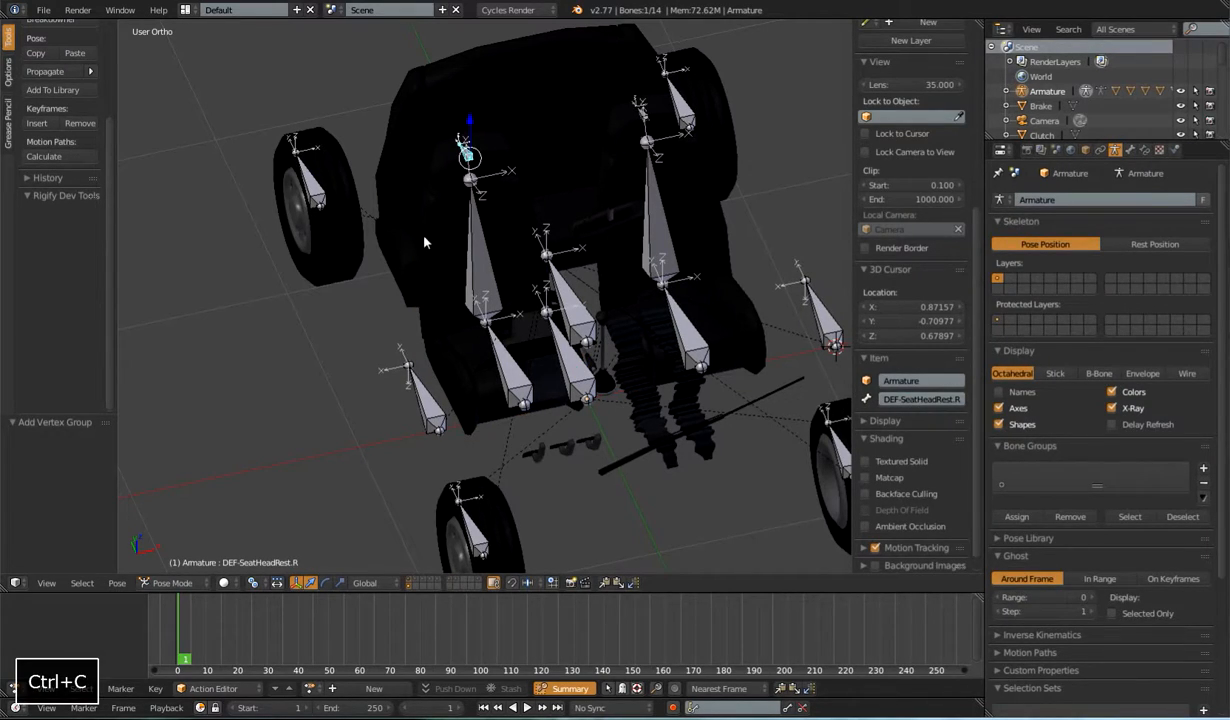
pyautogui.rightClick(410, 231)
pyautogui.doubleClick(1028, 358)
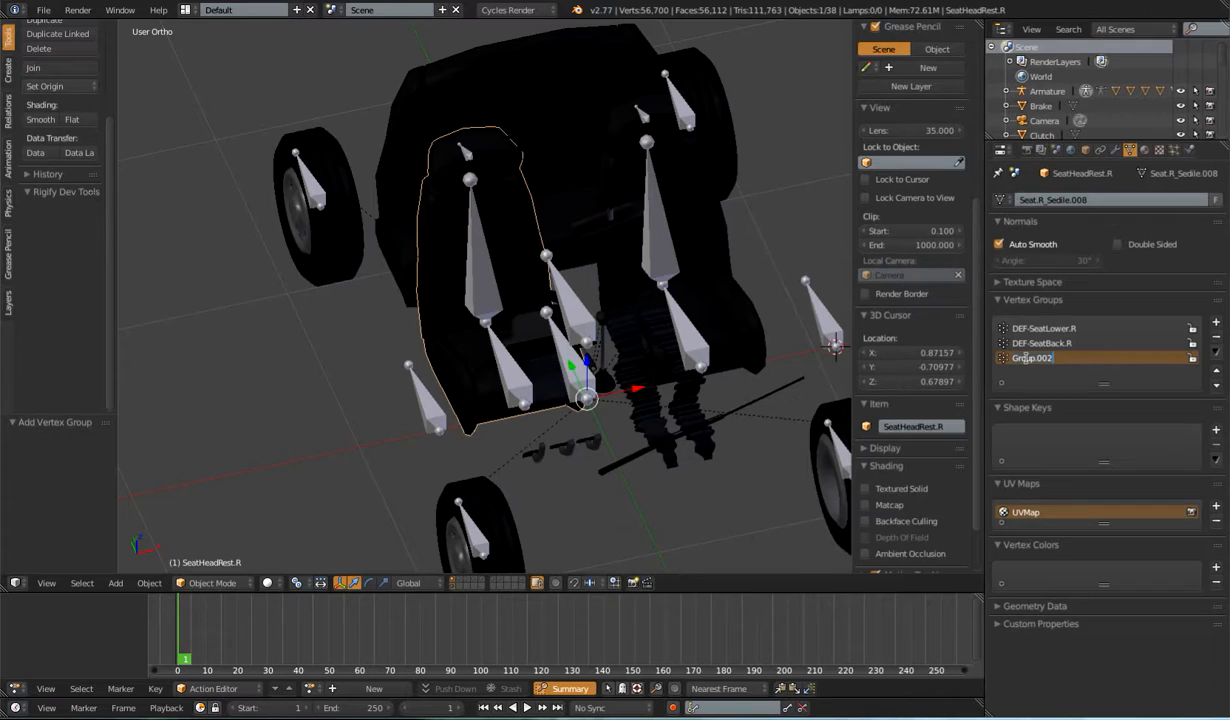
pyautogui.hotkey('ctrl', 'v')
pyautogui.press('Return')
# Step: Assign all linked vertices of the right seat's lower cushion to the DEF-SeatLower.R vertex group with weight 1.000
pyautogui.rightClick(439, 250)
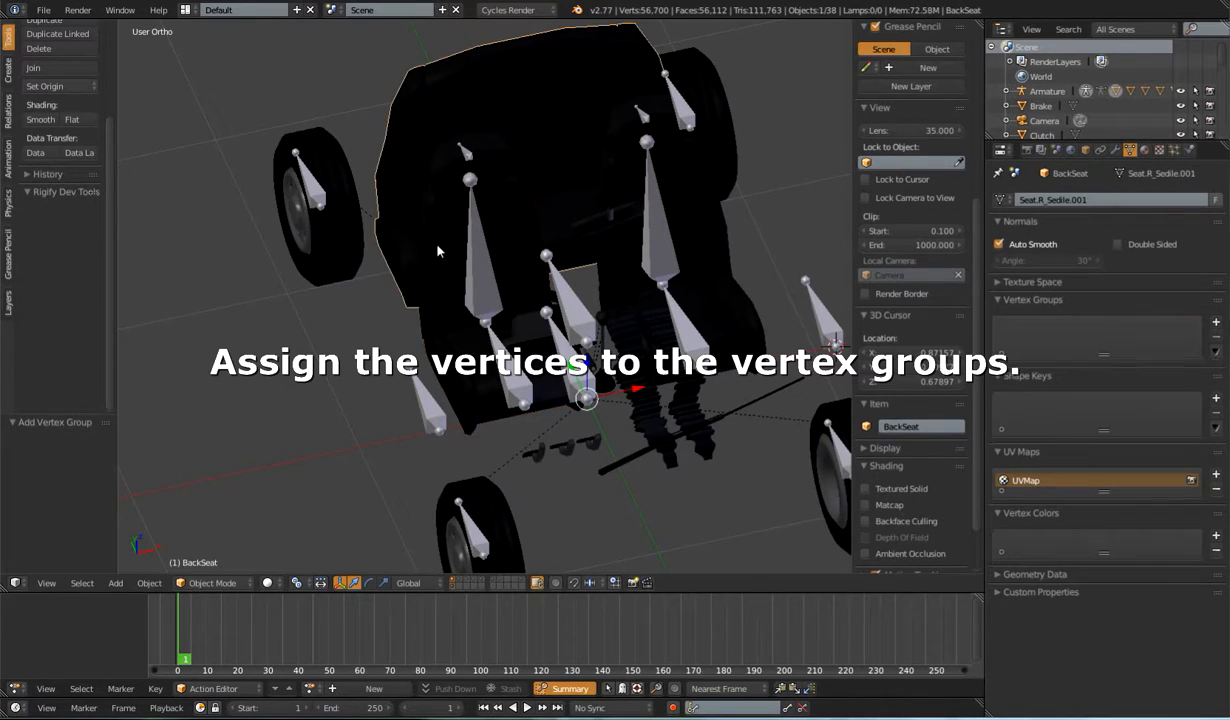
pyautogui.rightClick(433, 209)
pyautogui.press('Tab')
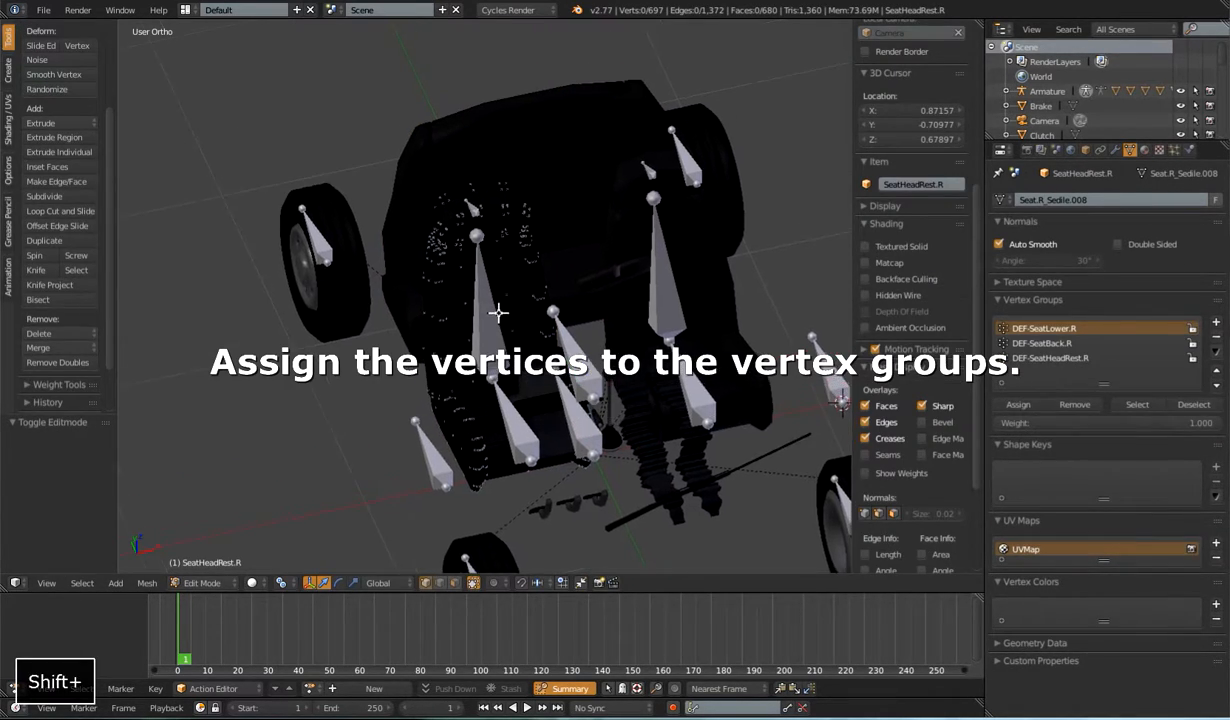
pyautogui.scroll(2, 488, 268)
pyautogui.keyDown('shift'); pyautogui.rightClick(440, 178); pyautogui.keyUp('shift')
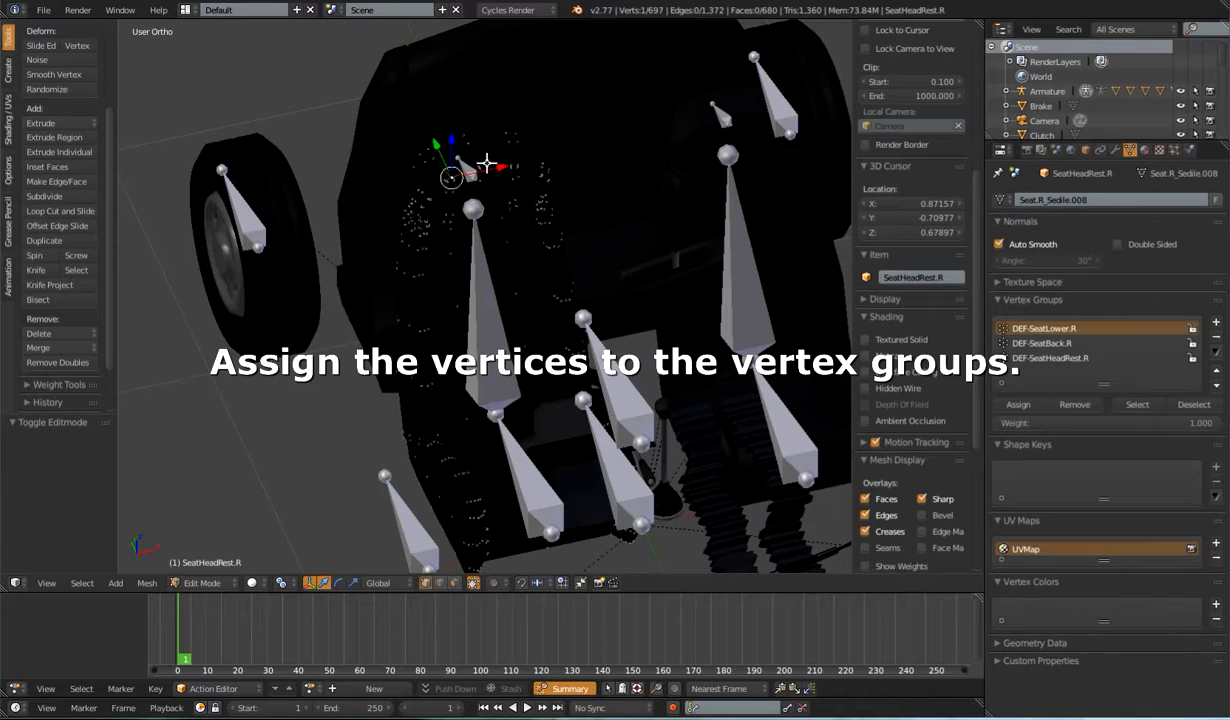
pyautogui.rightClick(448, 460)
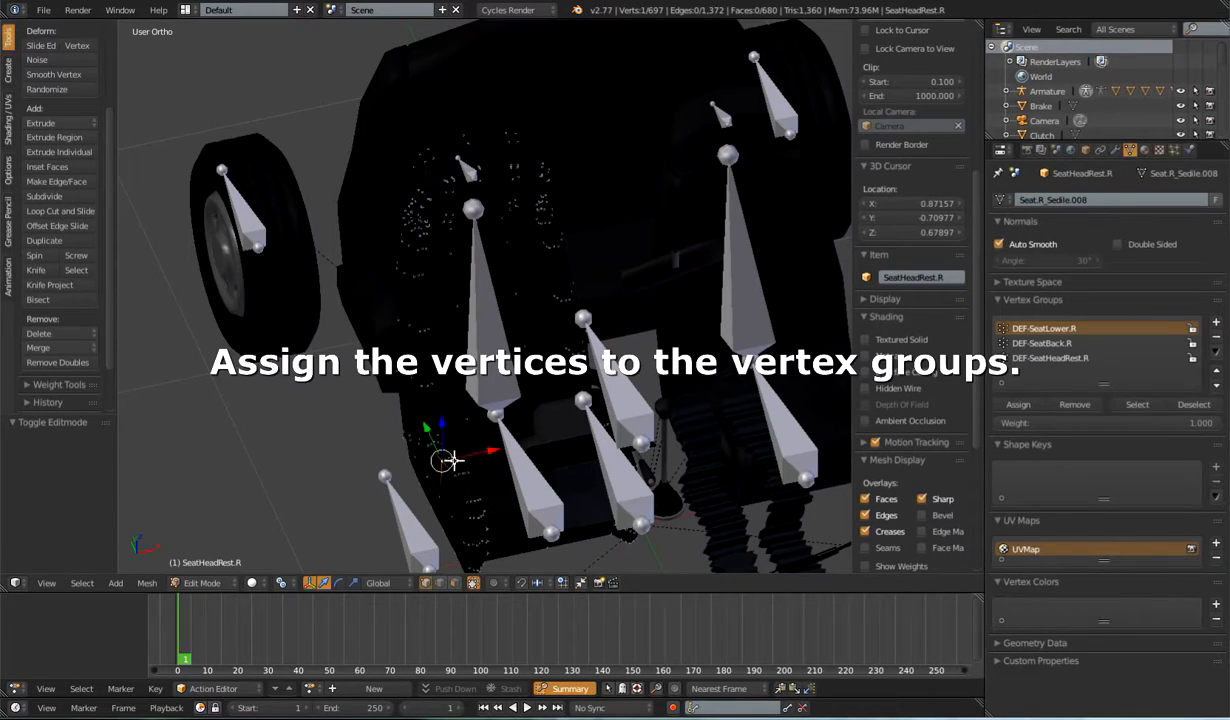
pyautogui.hotkey('ctrl', 'l')
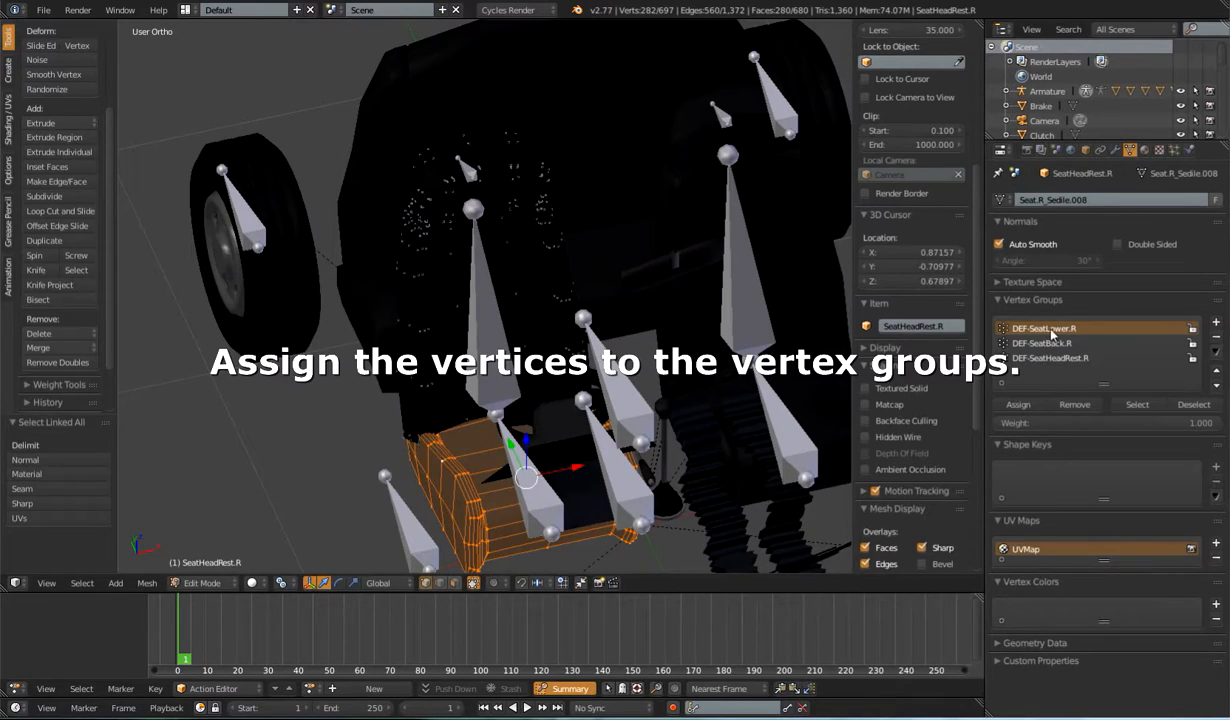
pyautogui.click(1018, 405)
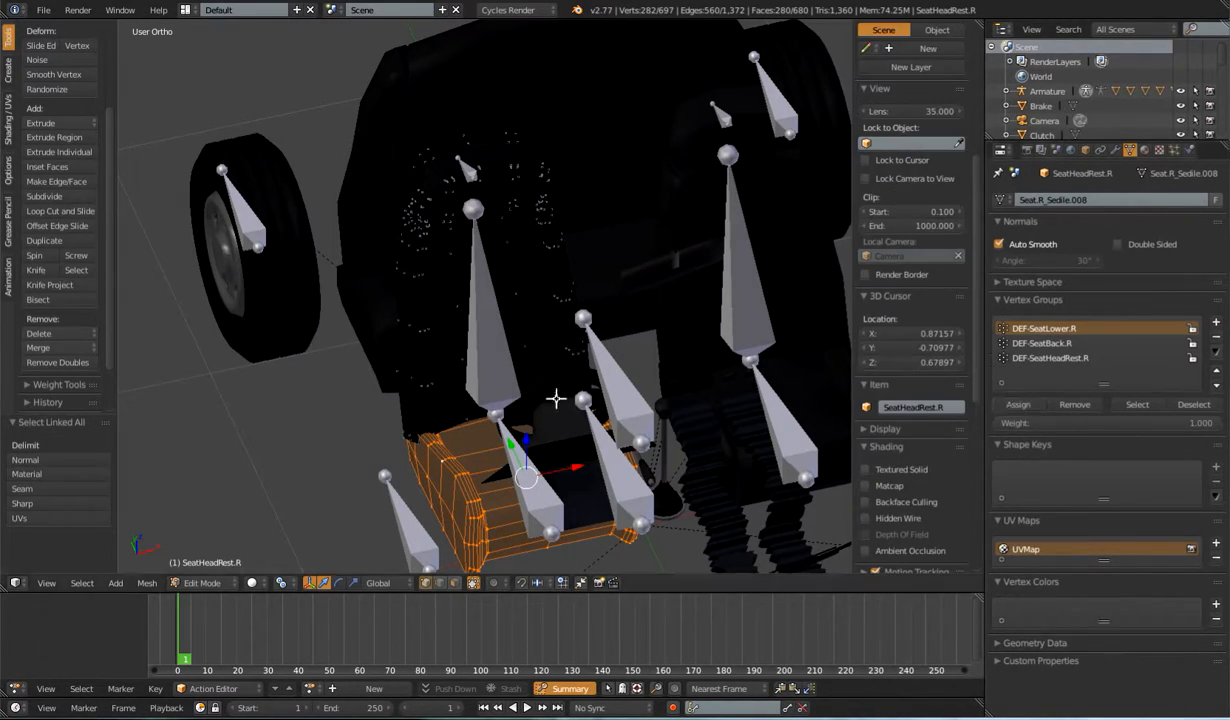
# Step: Test rotating and moving the DEF-SeatLower.R bone in pose mode to check whether the seat cushion follows, cancelling each transform
pyautogui.press('Tab')
pyautogui.click(512, 425)
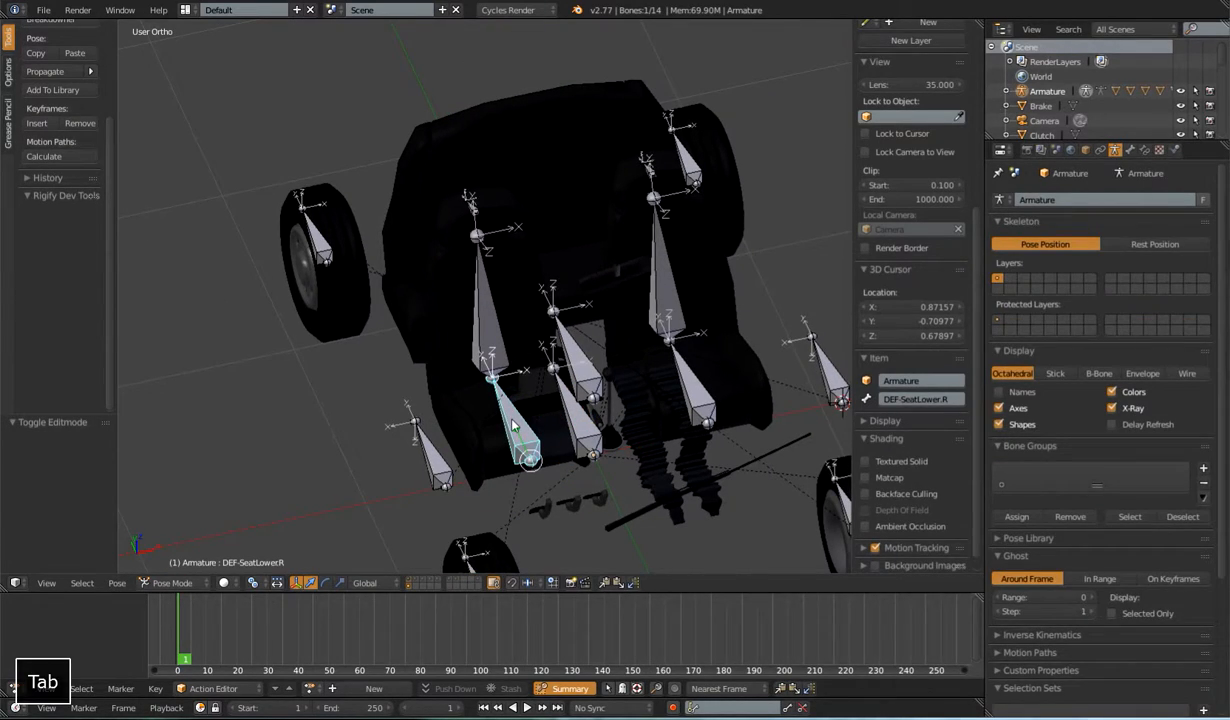
pyautogui.press('r')
pyautogui.rightClick(515, 430)
pyautogui.press('g')
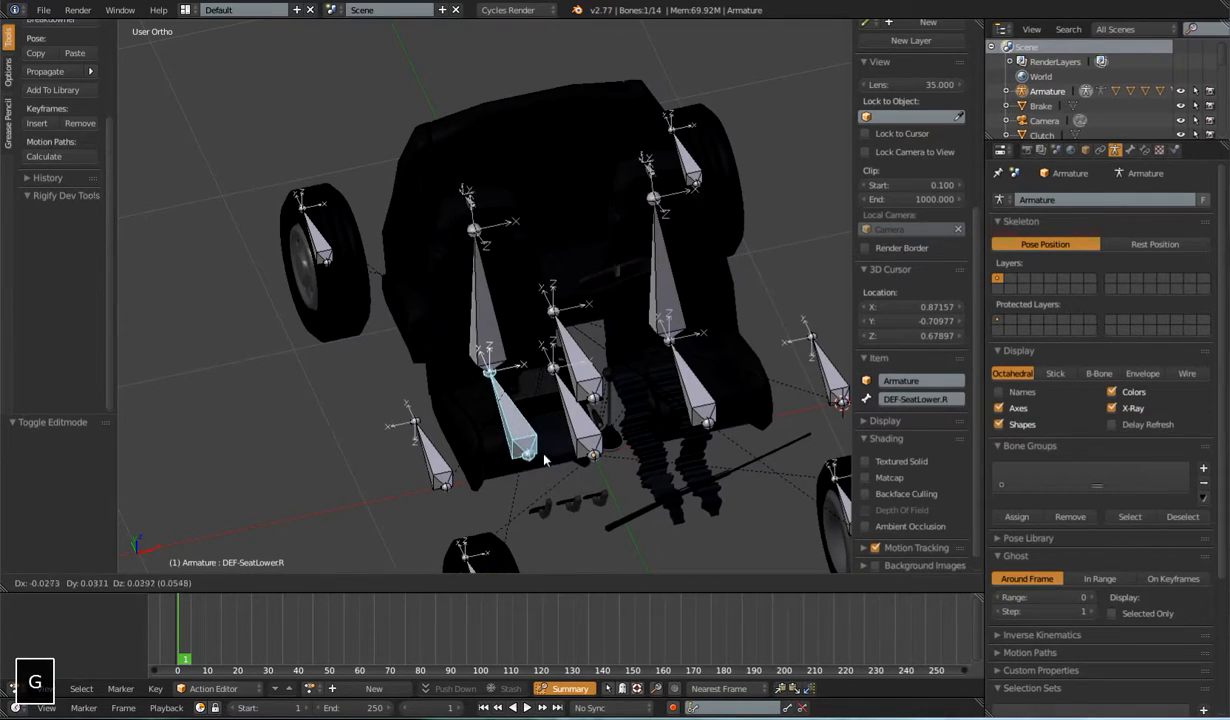
pyautogui.rightClick(522, 430)
pyautogui.scroll(-2, 527, 437)
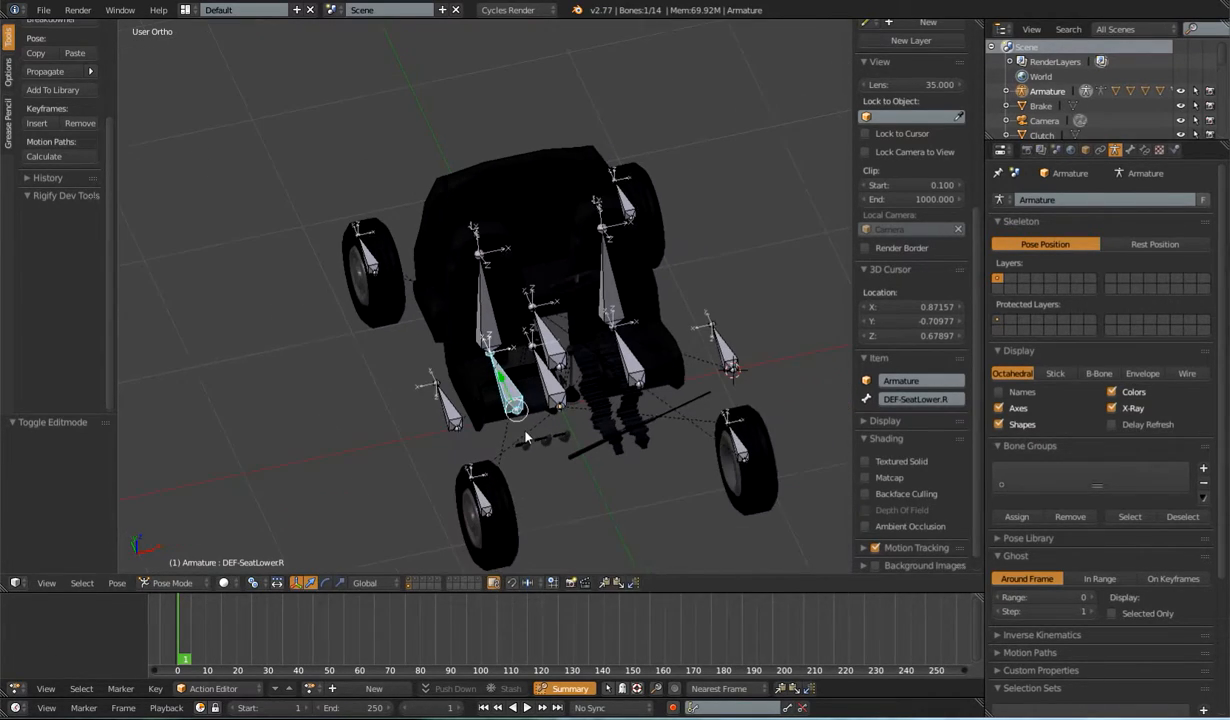
# Step: Enable Deform for the DEF-SeatLower.R bone and test its movement without keeping the new position
pyautogui.rightClick(473, 395)
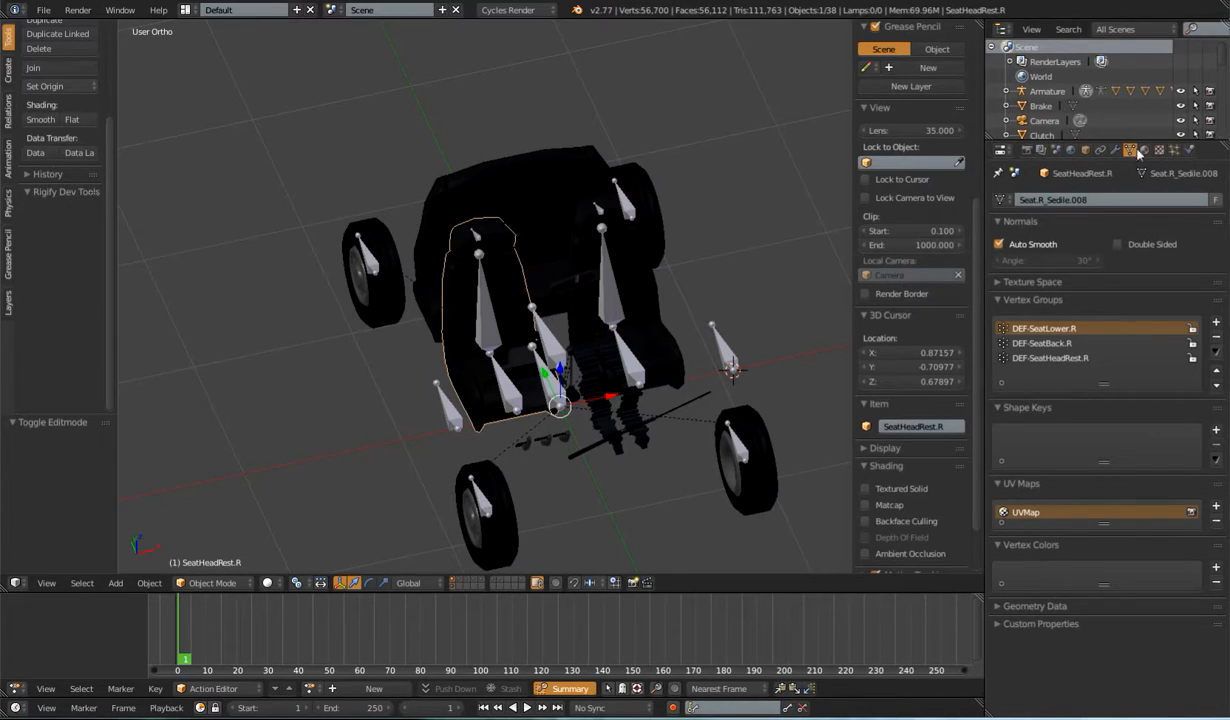
pyautogui.rightClick(508, 383)
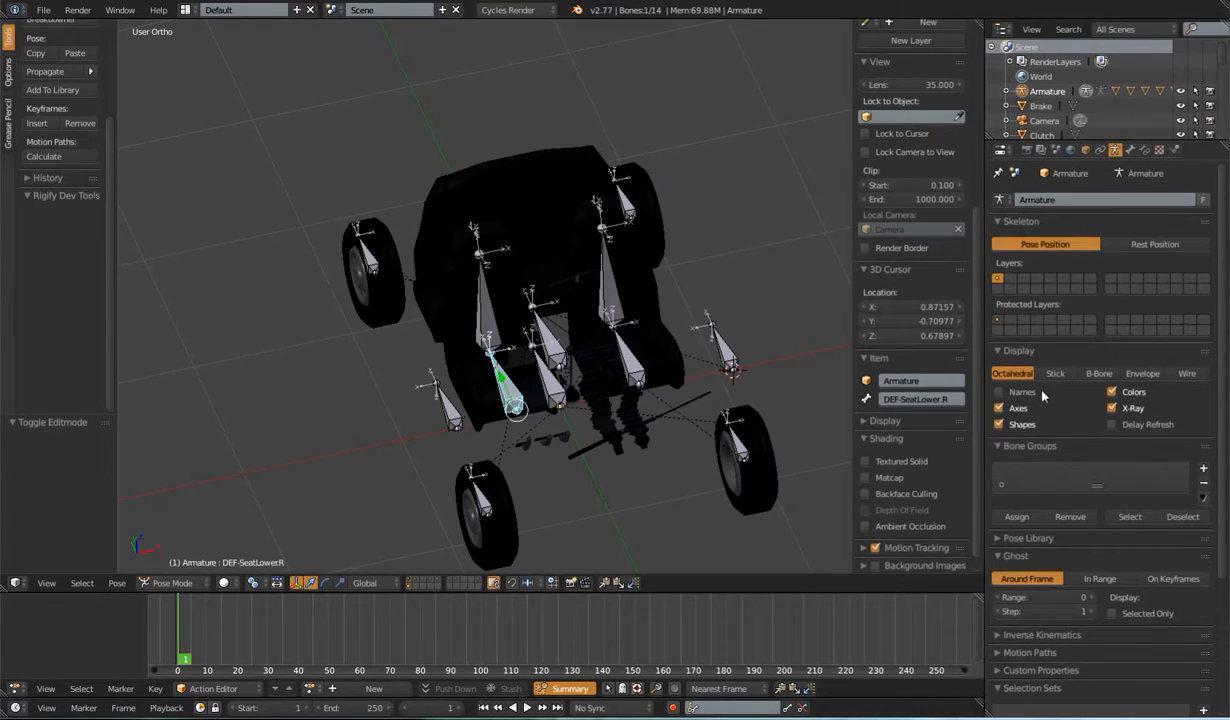
pyautogui.scroll(-2, 1015, 410)
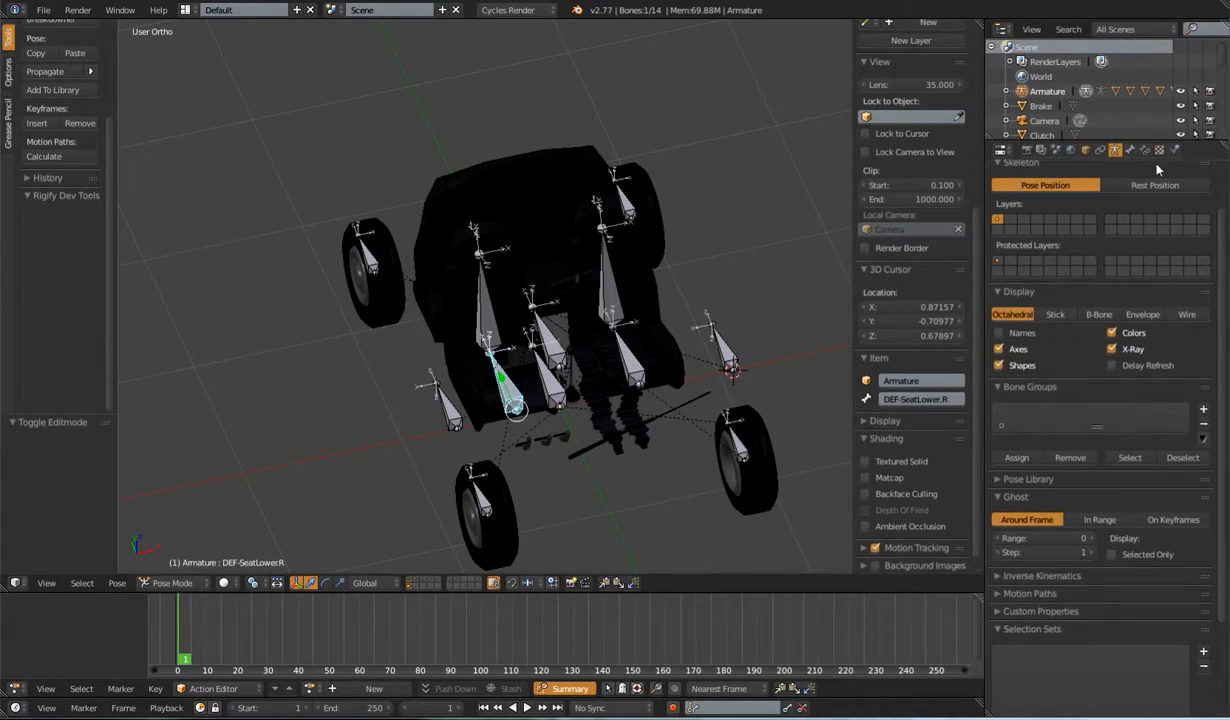
pyautogui.click(1130, 149)
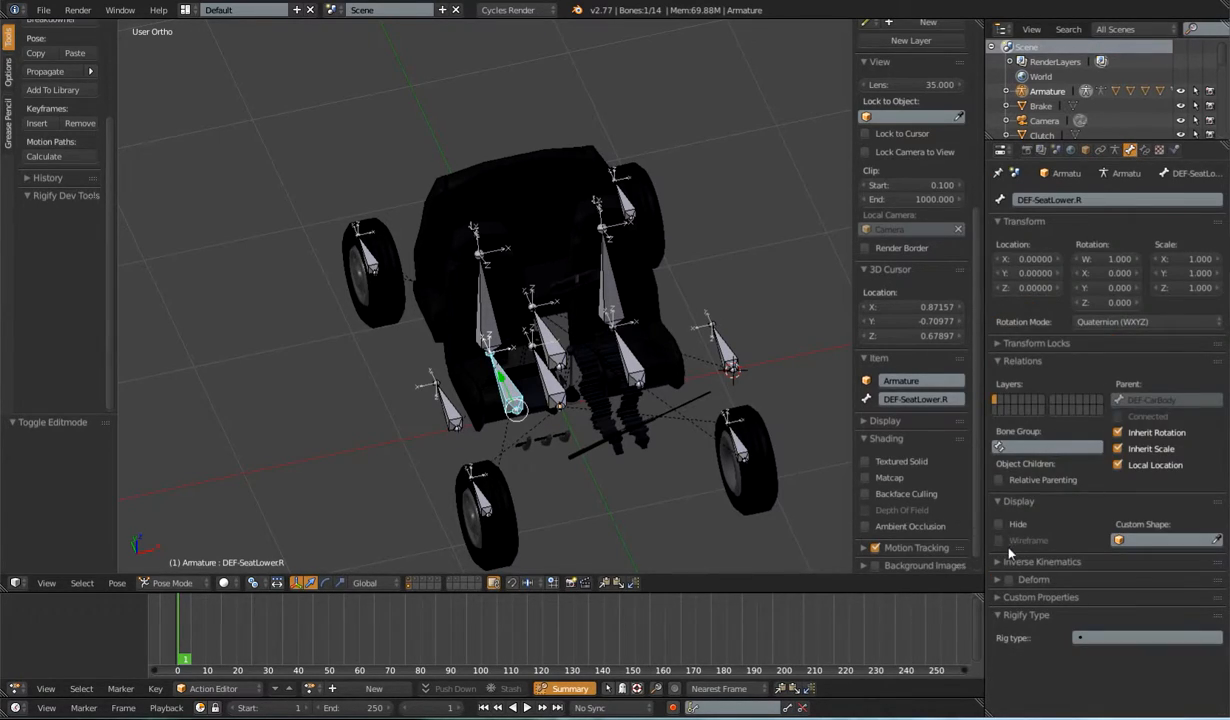
pyautogui.click(1009, 580)
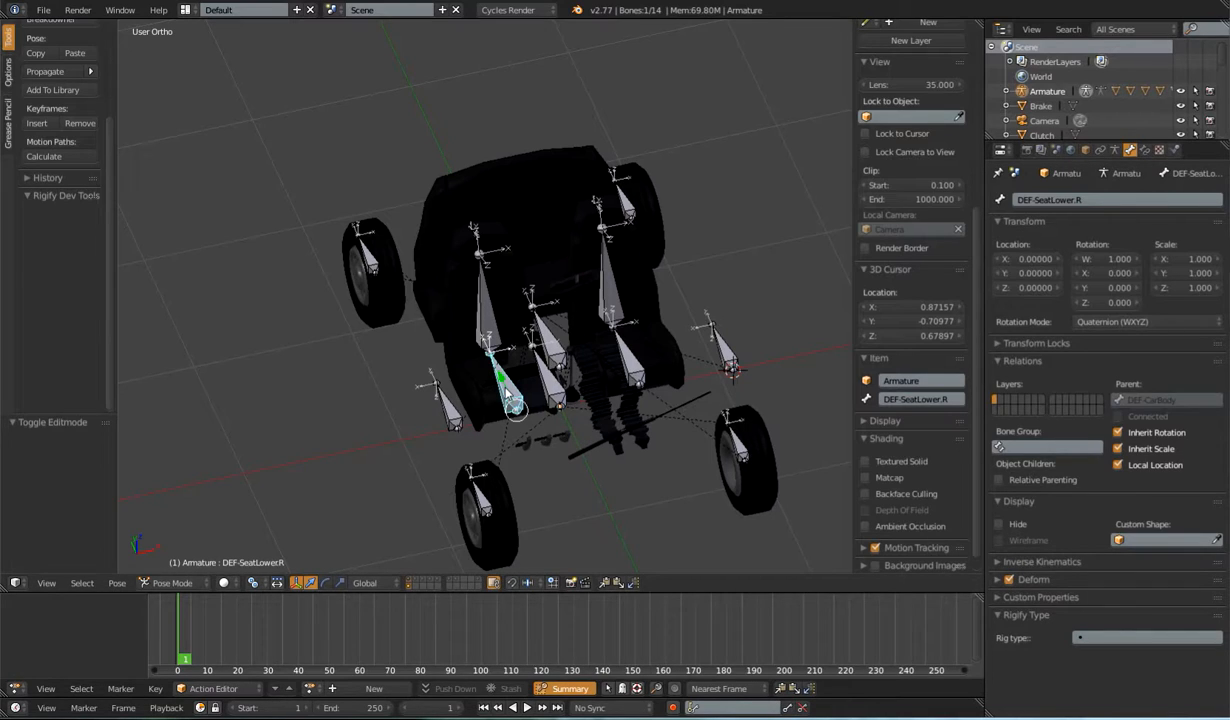
pyautogui.press('g')
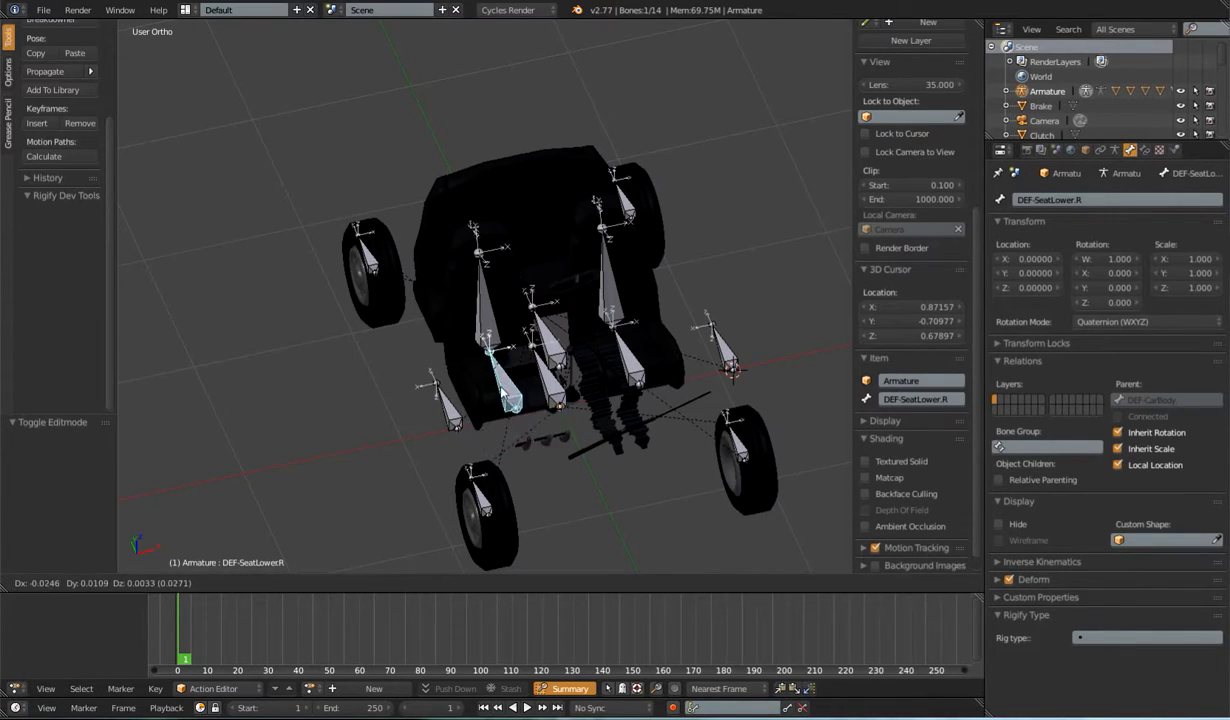
pyautogui.rightClick(541, 459)
# Step: Enable Deform for the DEF-SeatBack.R and DEF-SeatHeadRest.R bones
pyautogui.rightClick(490, 323)
pyautogui.click(1009, 565)
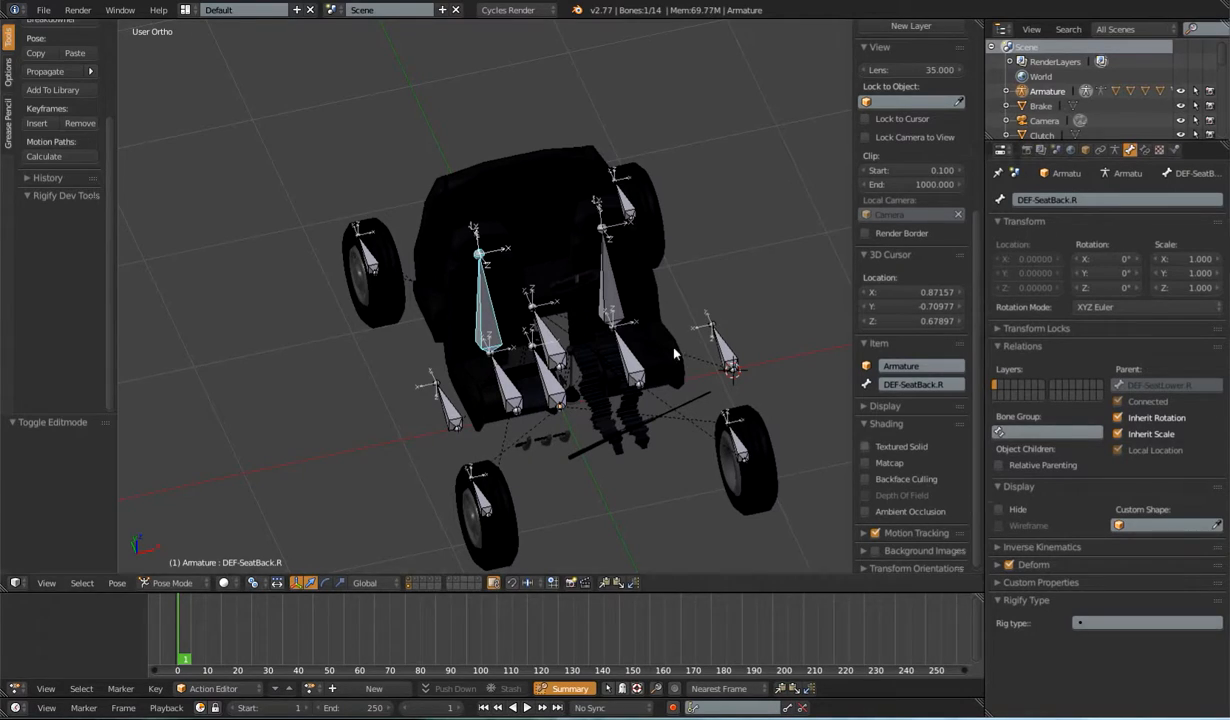
pyautogui.rightClick(480, 238)
pyautogui.click(1009, 579)
pyautogui.hotkey('ctrl', 'Tab')
# Step: Assign all linked vertices of the right seat's backrest to the DEF-SeatBack.R vertex group with weight 1.000
pyautogui.rightClick(455, 305)
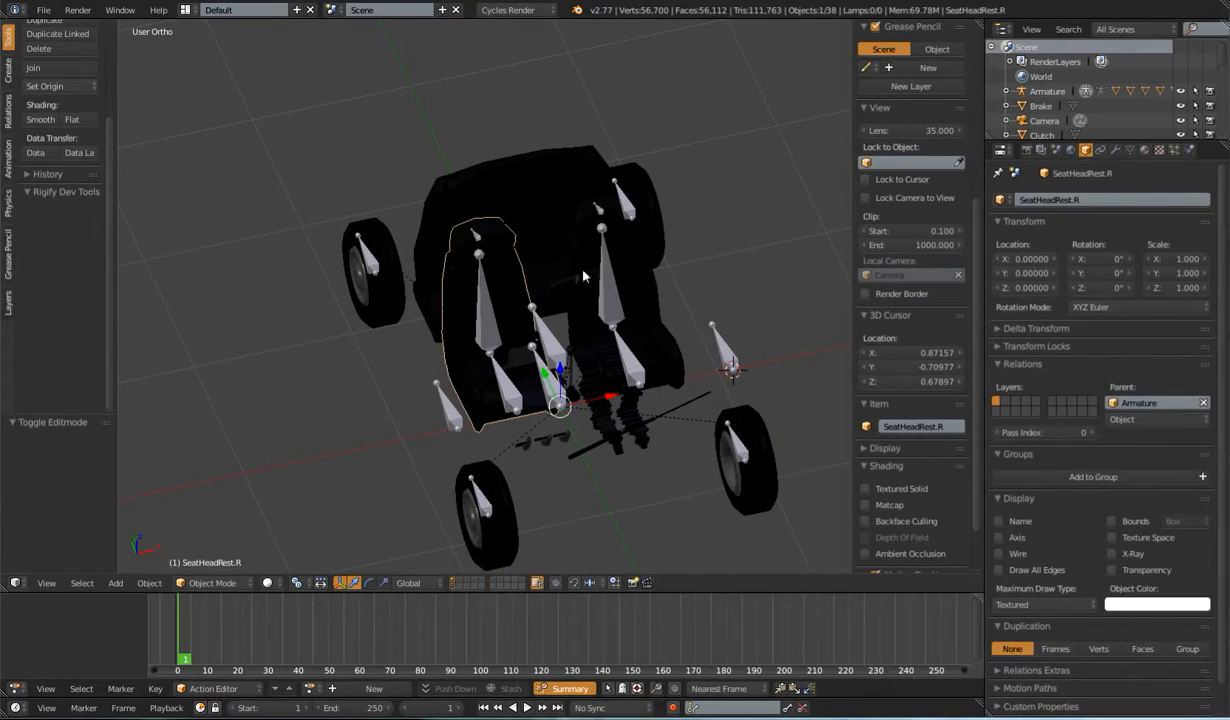
pyautogui.press('Tab')
pyautogui.scroll(3, 495, 300)
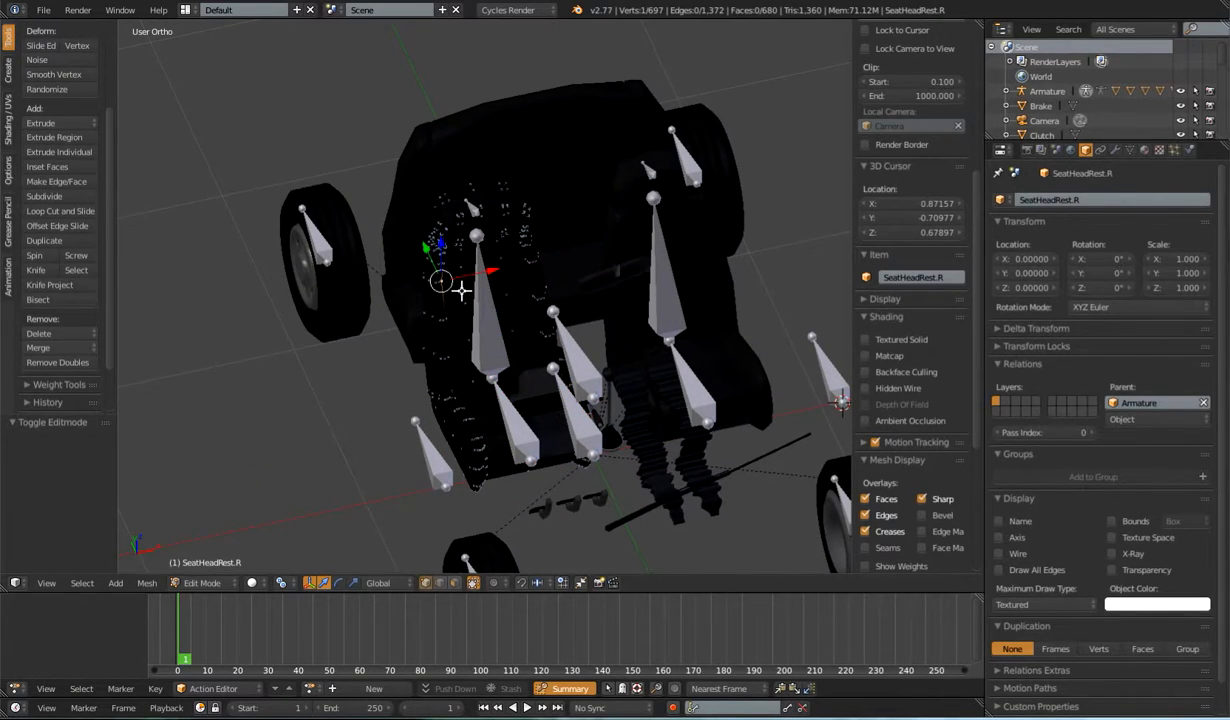
pyautogui.hotkey('ctrl', 'l')
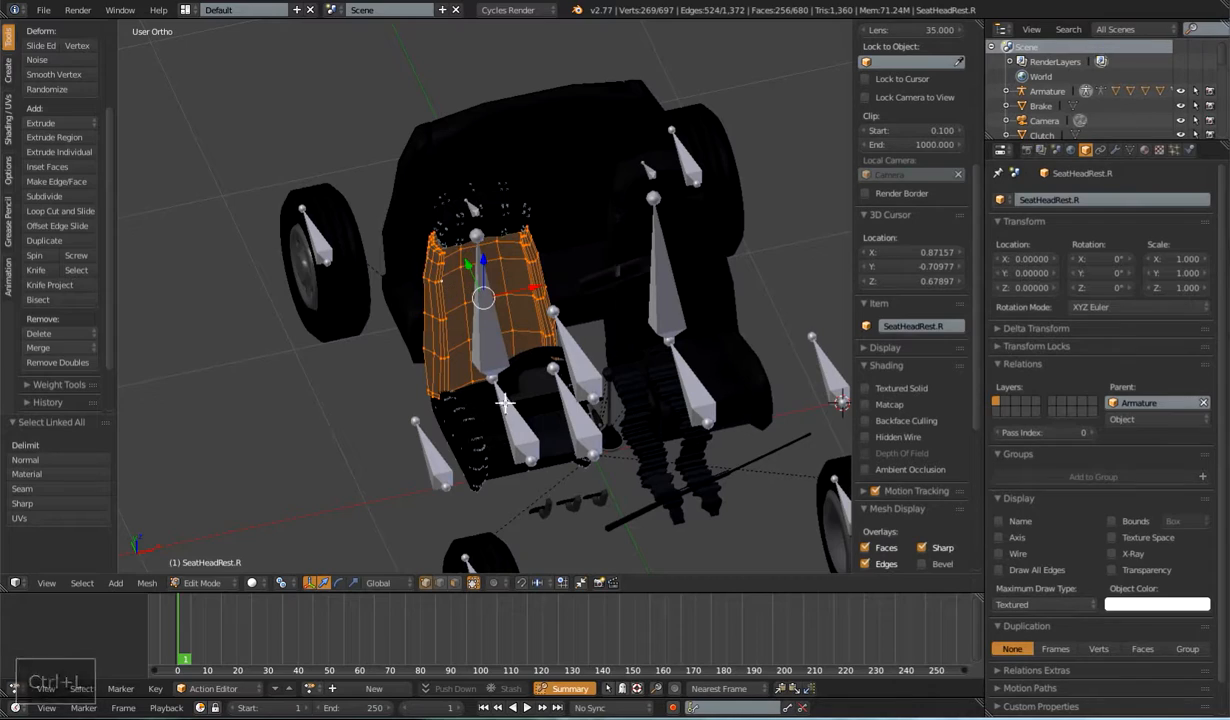
pyautogui.click(1130, 150)
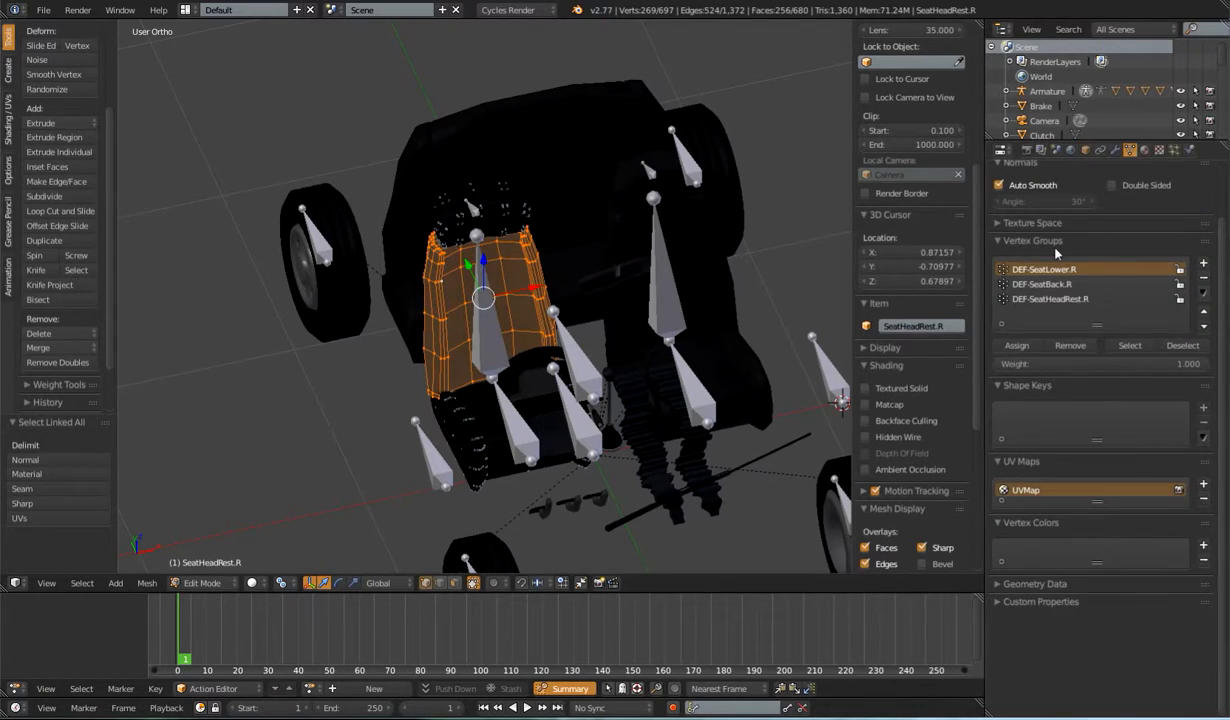
pyautogui.click(1045, 284)
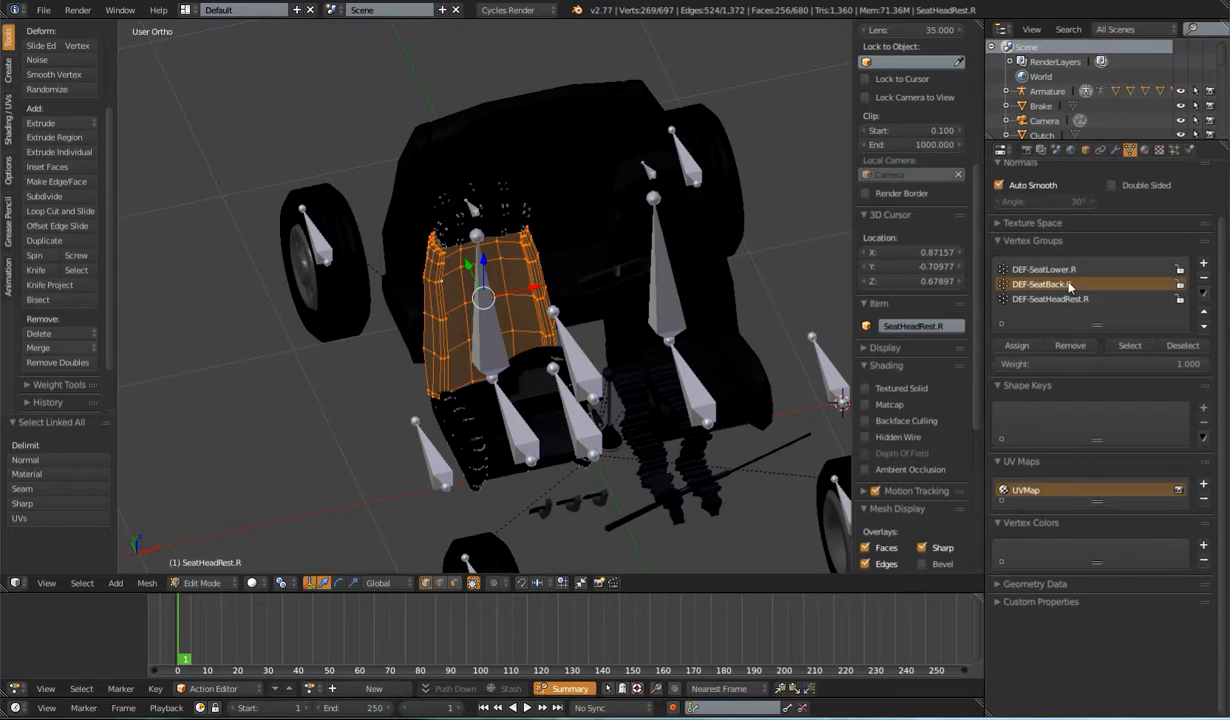
pyautogui.click(1017, 345)
# Step: Assign all linked vertices of the right seat's headrest to the DEF-SeatHeadRest.R vertex group with weight 1.000
pyautogui.scroll(-2, 900, 300)
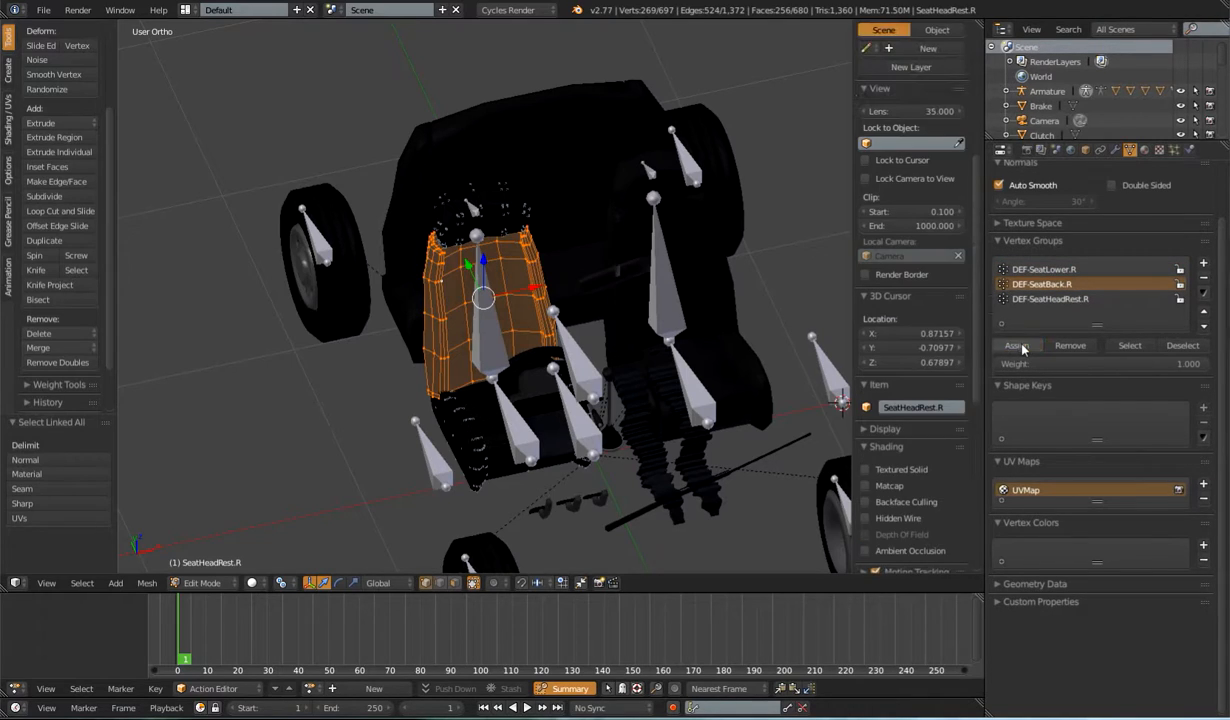
pyautogui.rightClick(465, 223)
pyautogui.hotkey('ctrl', 'l')
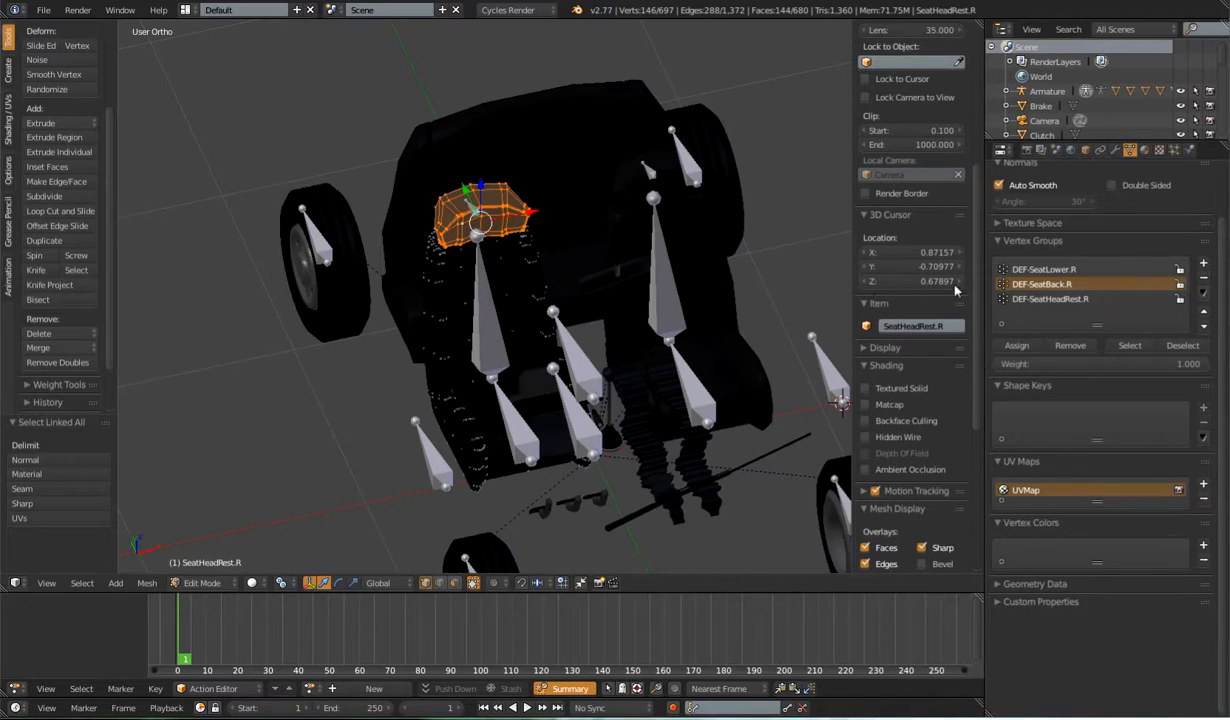
pyautogui.click(1084, 299)
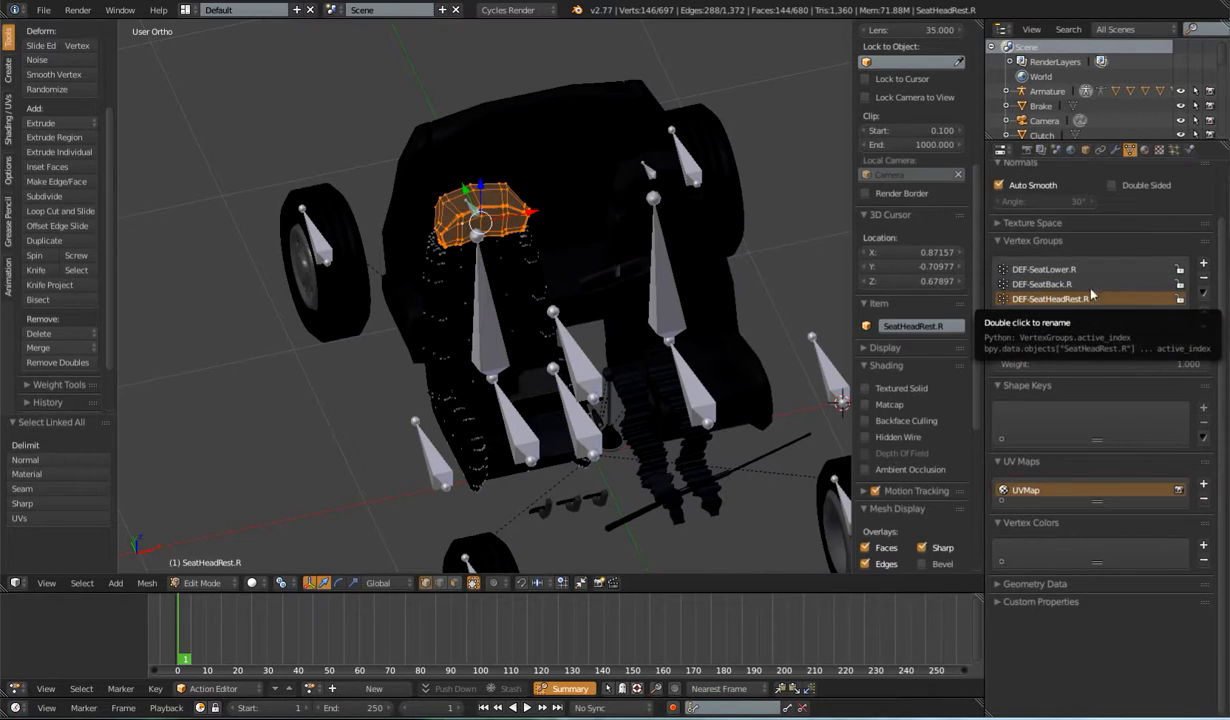
pyautogui.scroll(3, 960, 330)
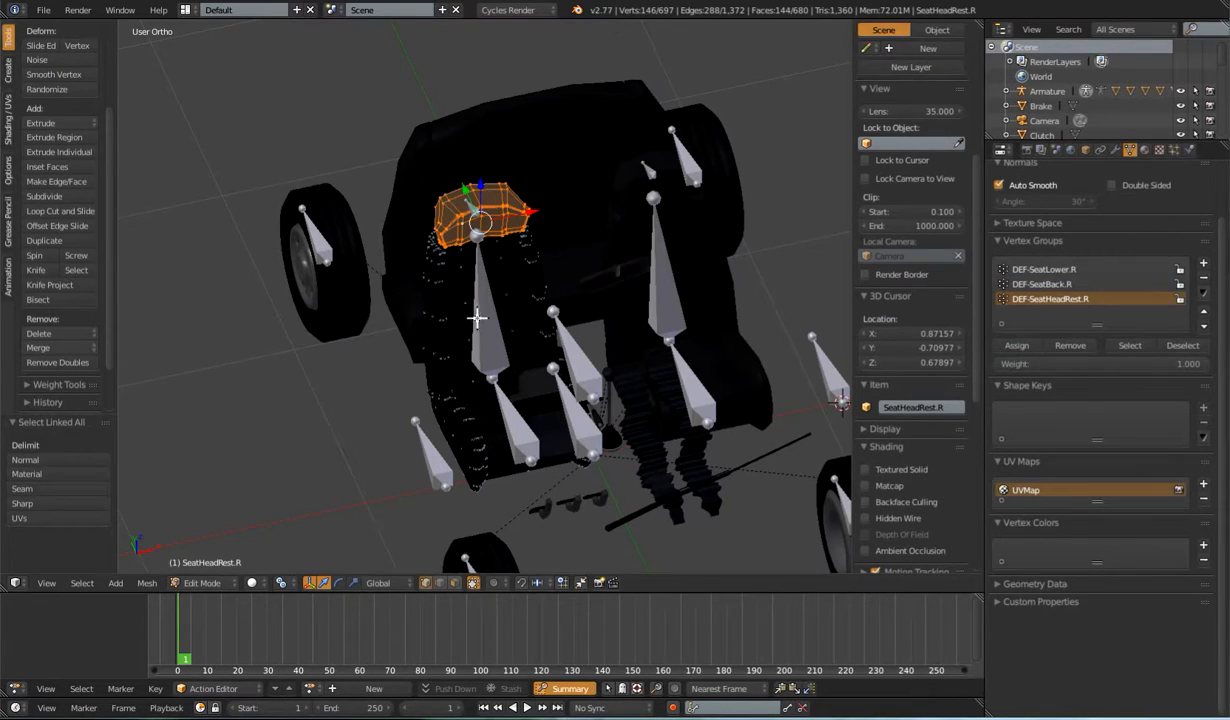
# Step: Test moving the right seat's headrest, backrest and lower bones in turn to check the deformation, cancelling each move
pyautogui.press('Tab')
pyautogui.rightClick(474, 206)
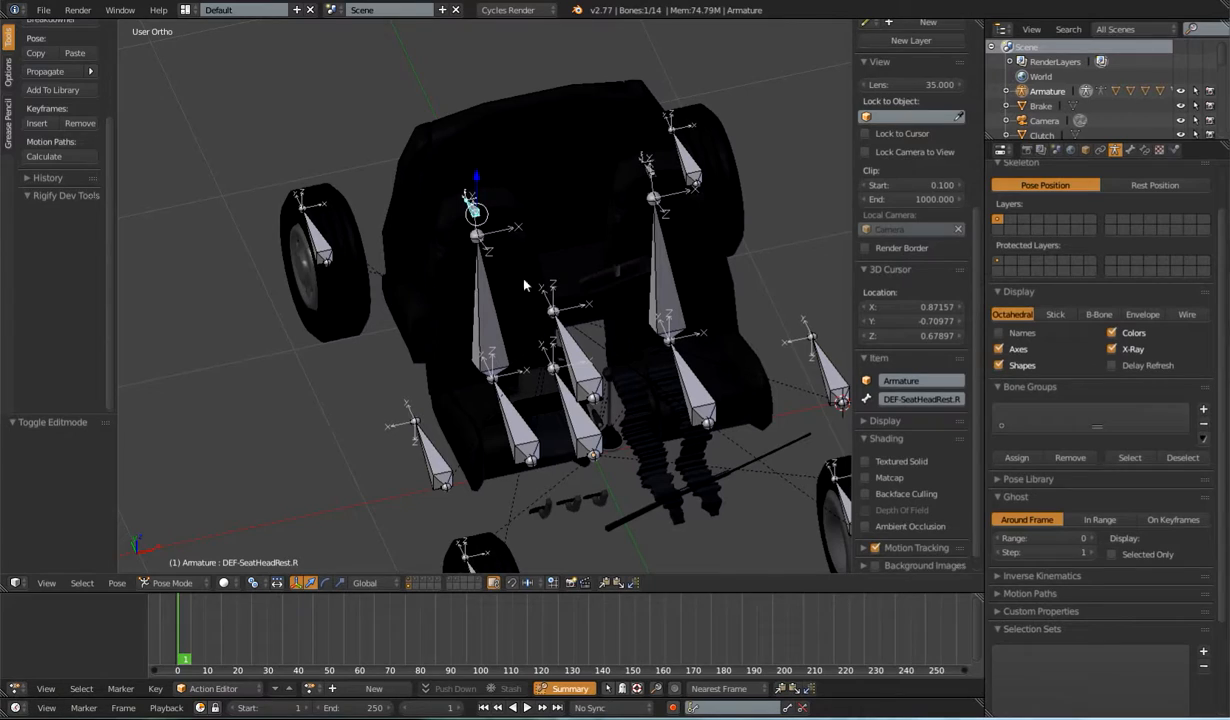
pyautogui.press('g')
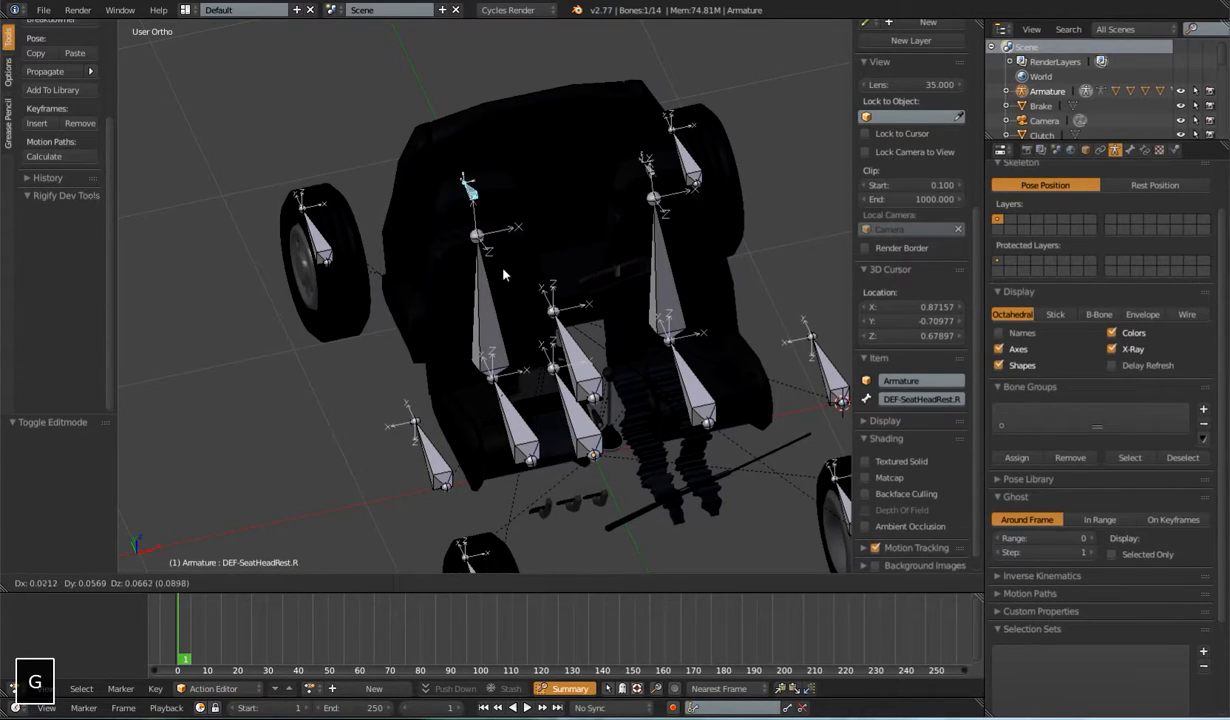
pyautogui.press('Escape')
pyautogui.rightClick(492, 300)
pyautogui.press('g')
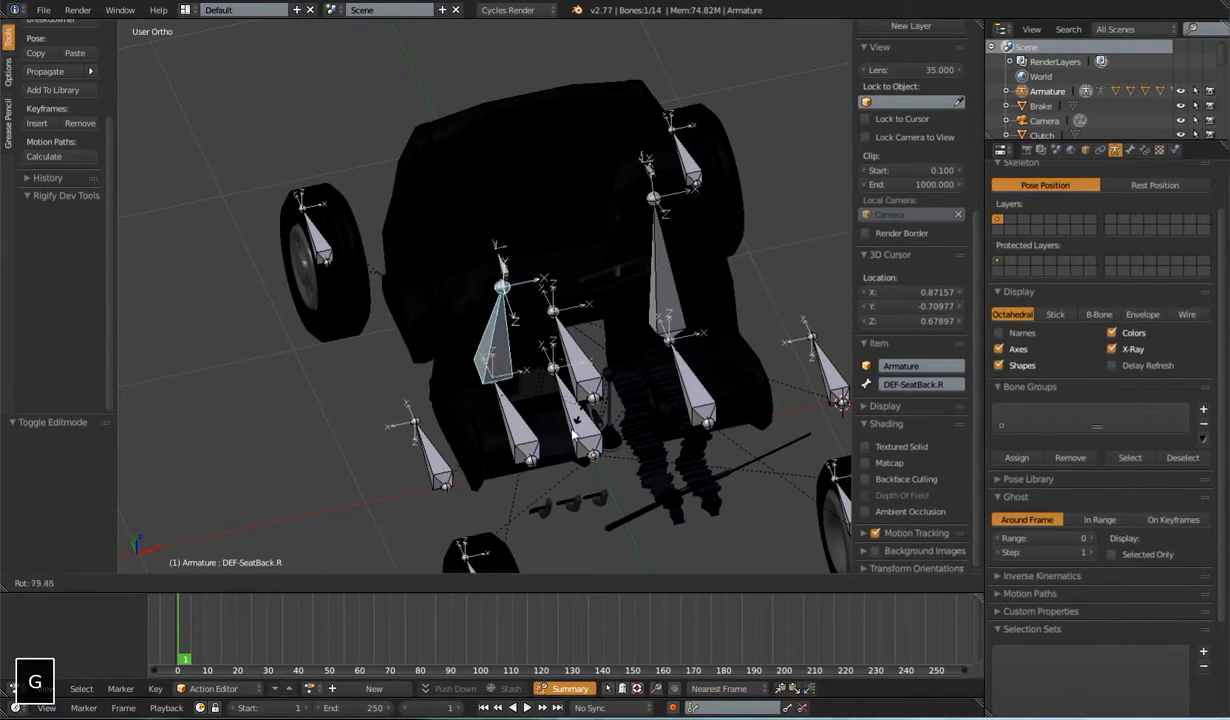
pyautogui.rightClick(508, 242)
pyautogui.rightClick(483, 132)
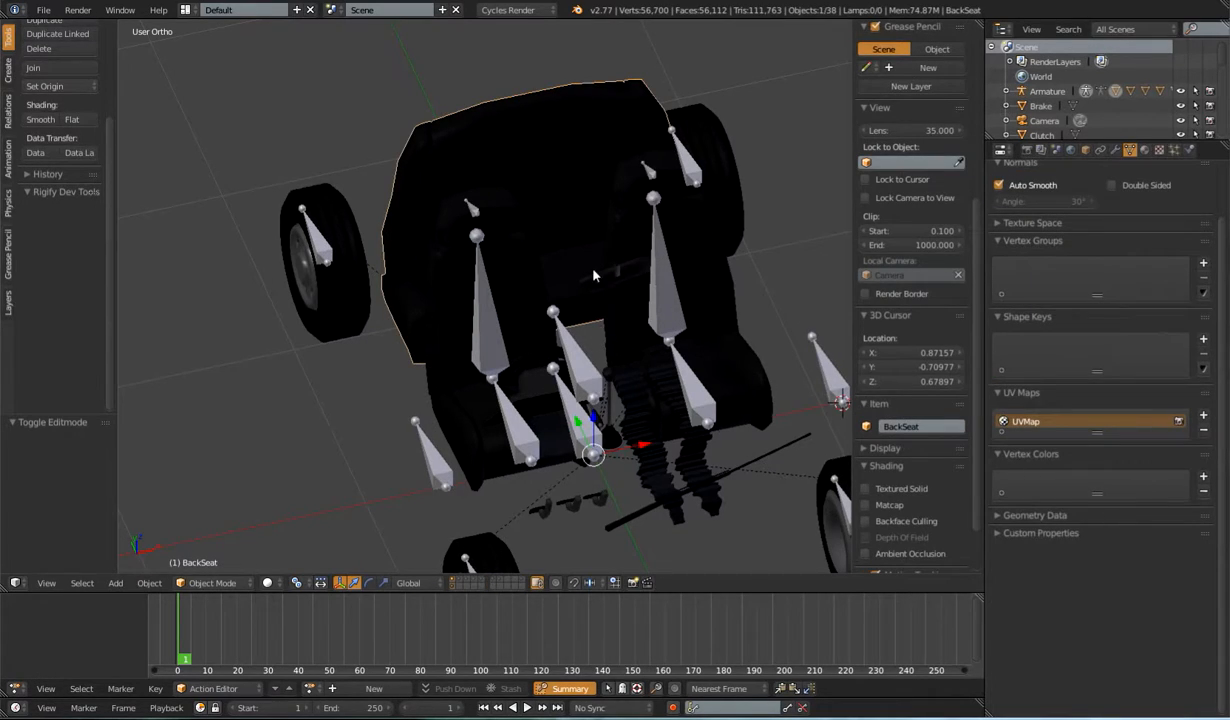
pyautogui.rightClick(515, 430)
pyautogui.press('g')
pyautogui.rightClick(511, 406)
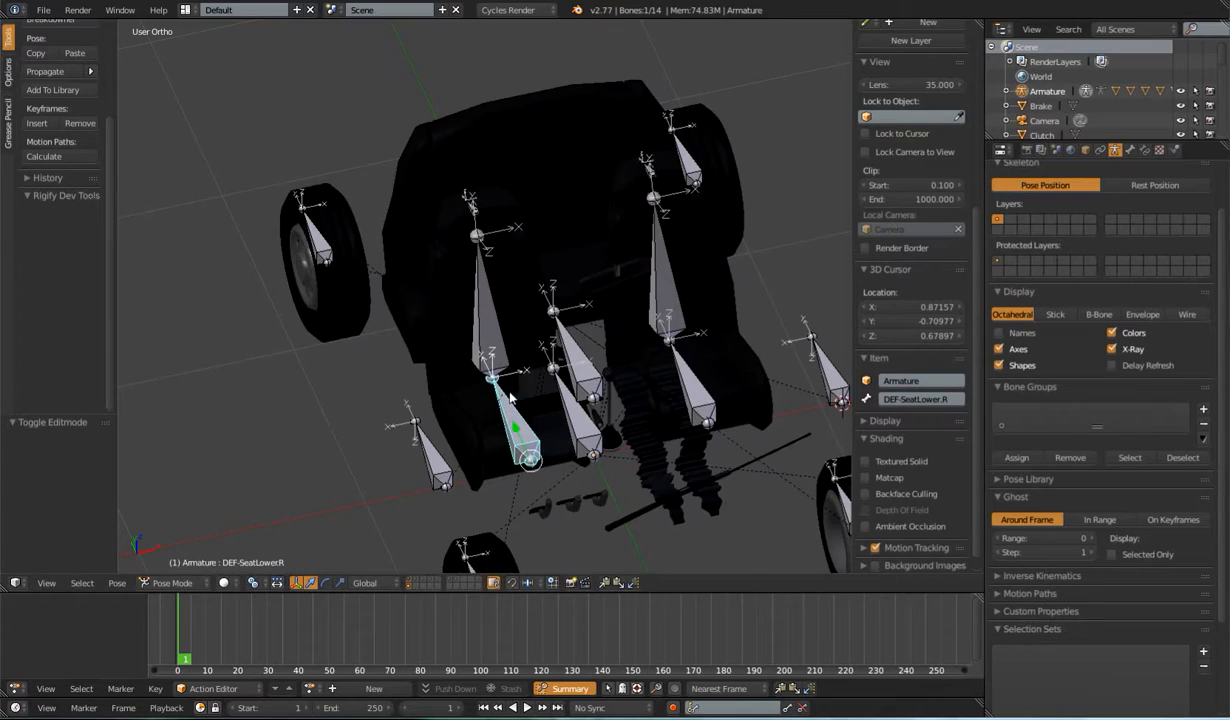
# Step: Examine the back seat, the joined right seat and their bones from several angles
pyautogui.scroll(-4, 511, 404)
pyautogui.moveTo(557, 346); pyautogui.dragTo(610, 335, button='middle')
pyautogui.keyDown('shift'); pyautogui.moveTo(603, 385); pyautogui.dragTo(566, 371, button='middle'); pyautogui.keyUp('shift')
pyautogui.scroll(2, 621, 314)
pyautogui.scroll(2, 568, 373)
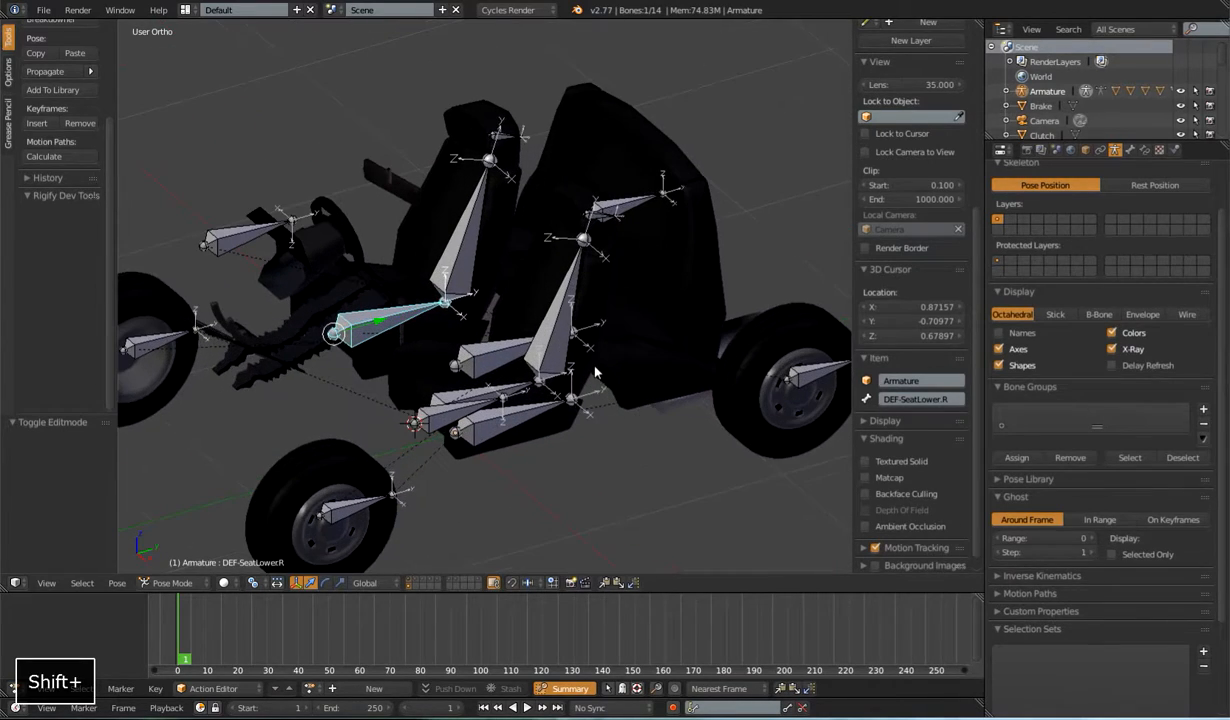
pyautogui.rightClick(653, 326)
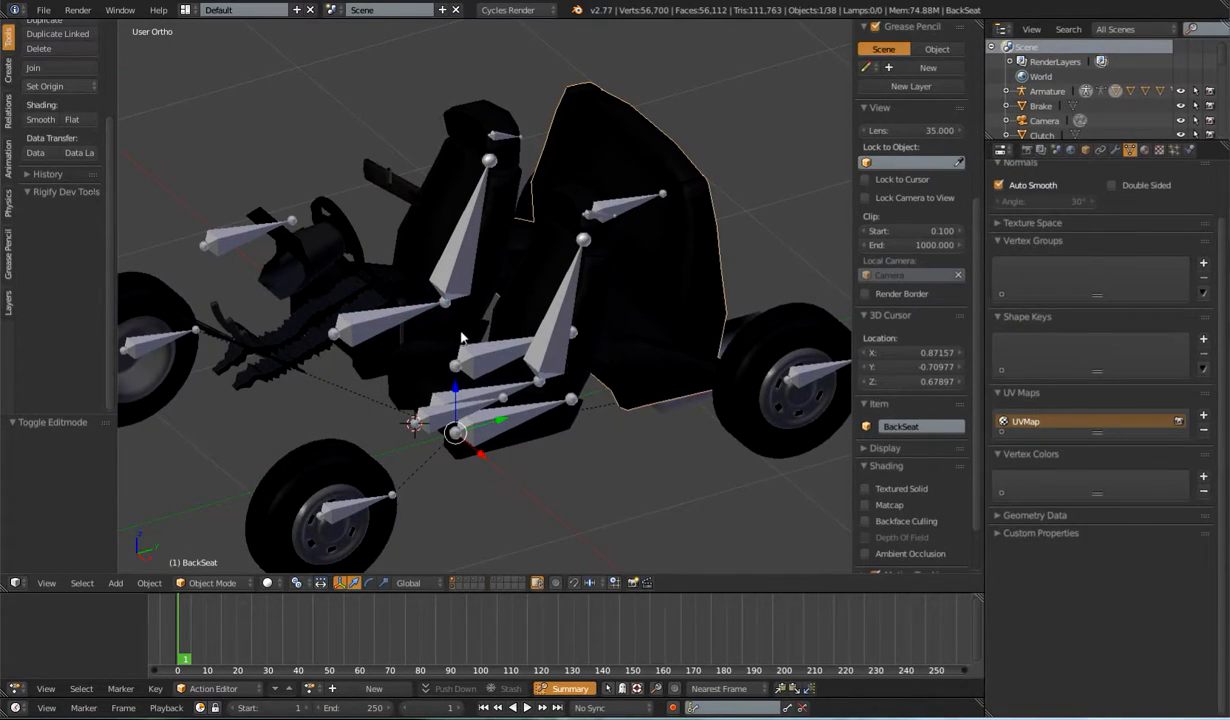
pyautogui.rightClick(451, 163)
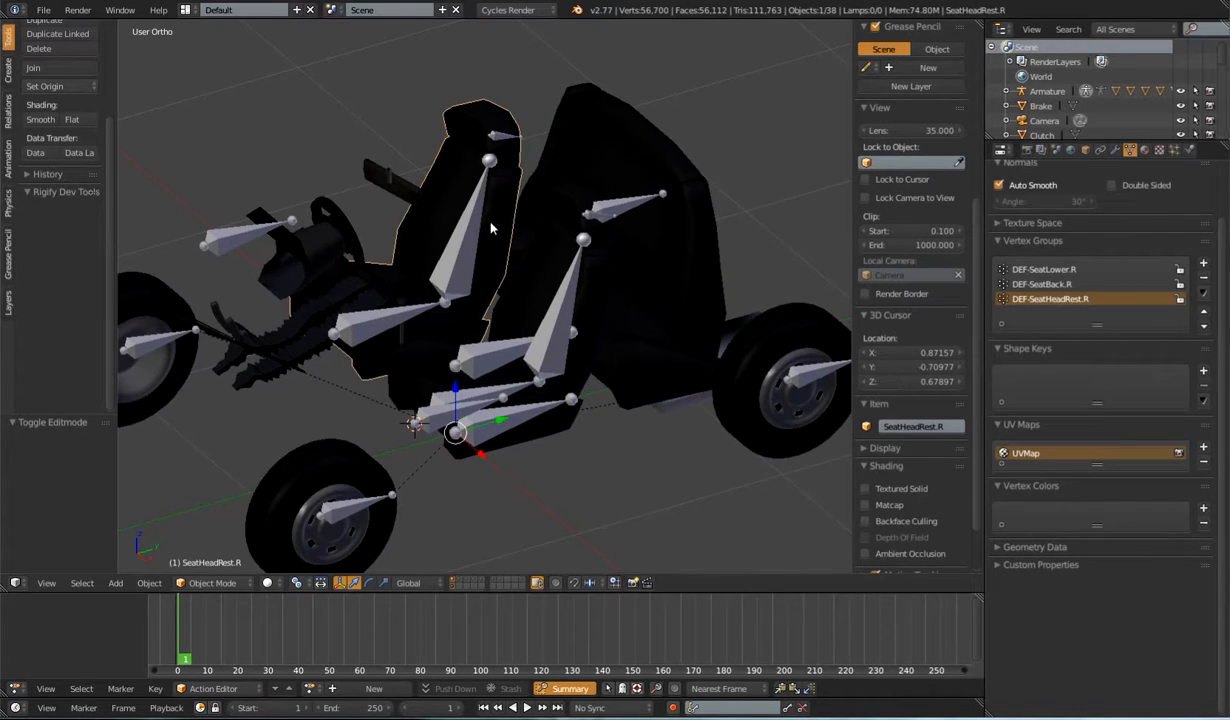
pyautogui.scroll(-3, 512, 260)
pyautogui.moveTo(452, 311); pyautogui.dragTo(487, 316, button='middle')
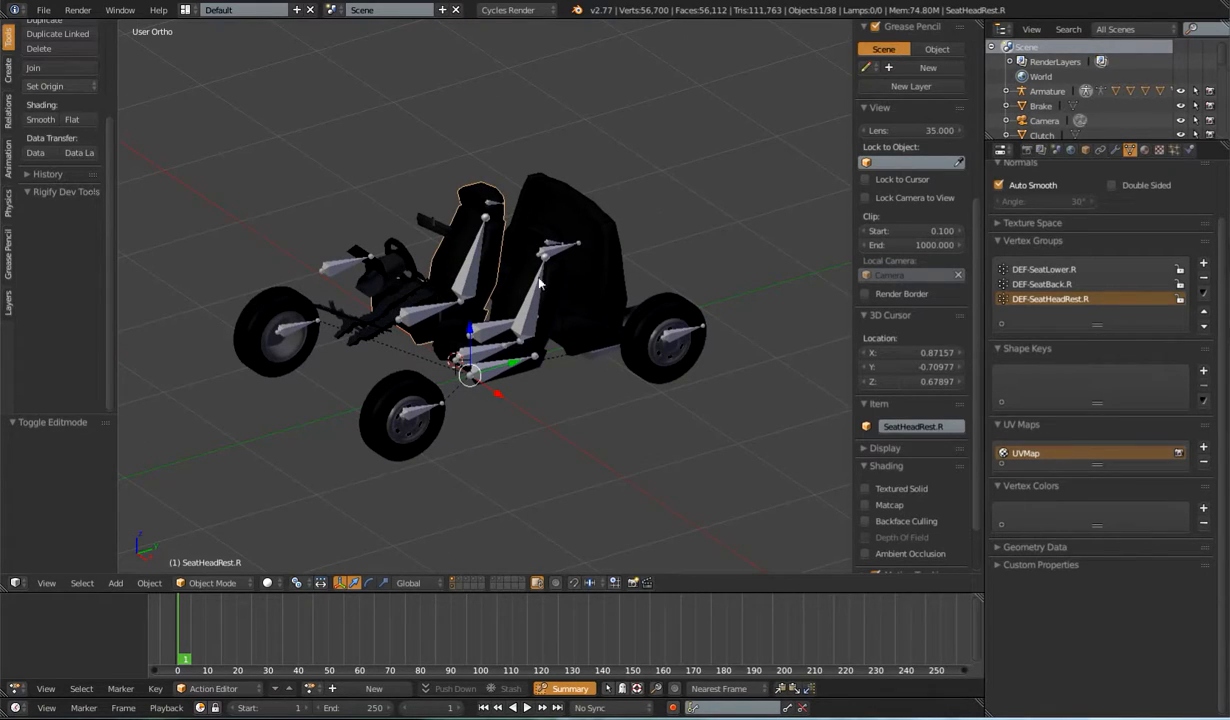
pyautogui.moveTo(597, 361)
pyautogui.mouseDown(button='middle')
pyautogui.moveTo(574, 274)
pyautogui.moveTo(615, 358)
pyautogui.mouseUp(button='middle')
pyautogui.keyDown('shift'); pyautogui.moveTo(615, 358); pyautogui.dragTo(663, 325, button='middle'); pyautogui.keyUp('shift')
pyautogui.moveTo(565, 370); pyautogui.dragTo(590, 397, button='middle')
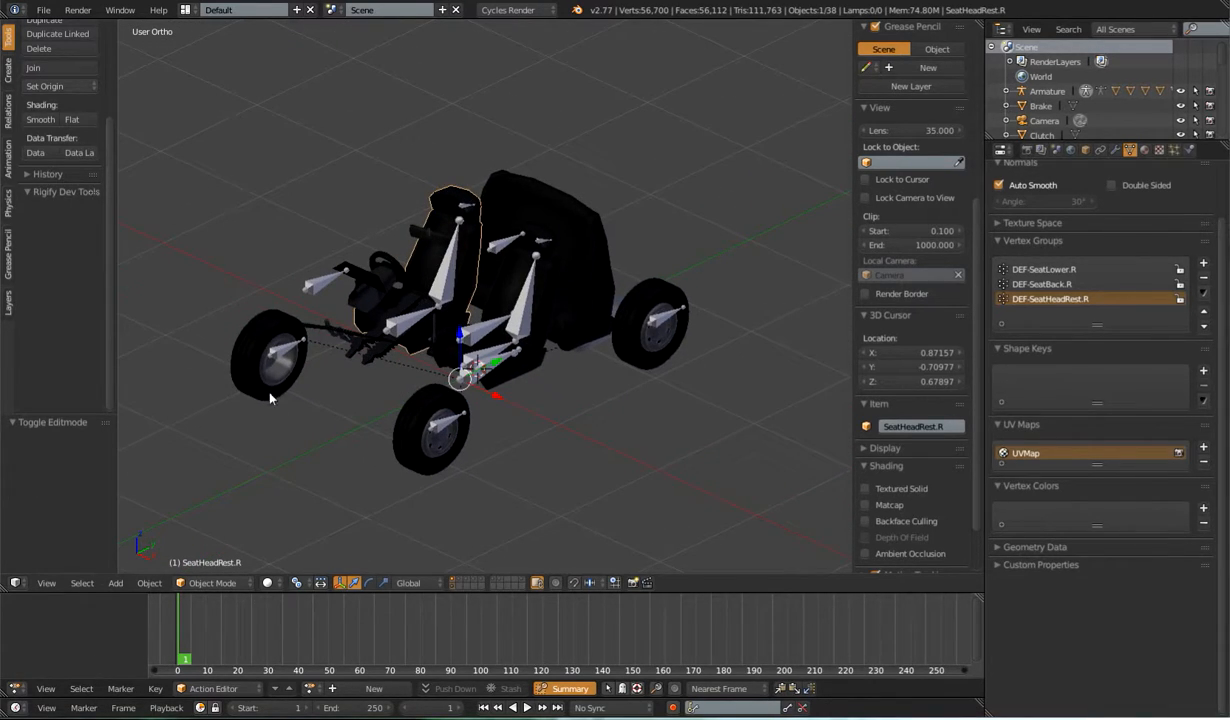
# Step: Snap the 3D cursor to the metal base ring around the bottom of the gear shift shroud
pyautogui.moveTo(473, 395); pyautogui.dragTo(499, 344, button='middle')
pyautogui.scroll(8, 519, 362)
pyautogui.scroll(3, 475, 301)
pyautogui.scroll(2, 480, 348)
pyautogui.rightClick(444, 323)
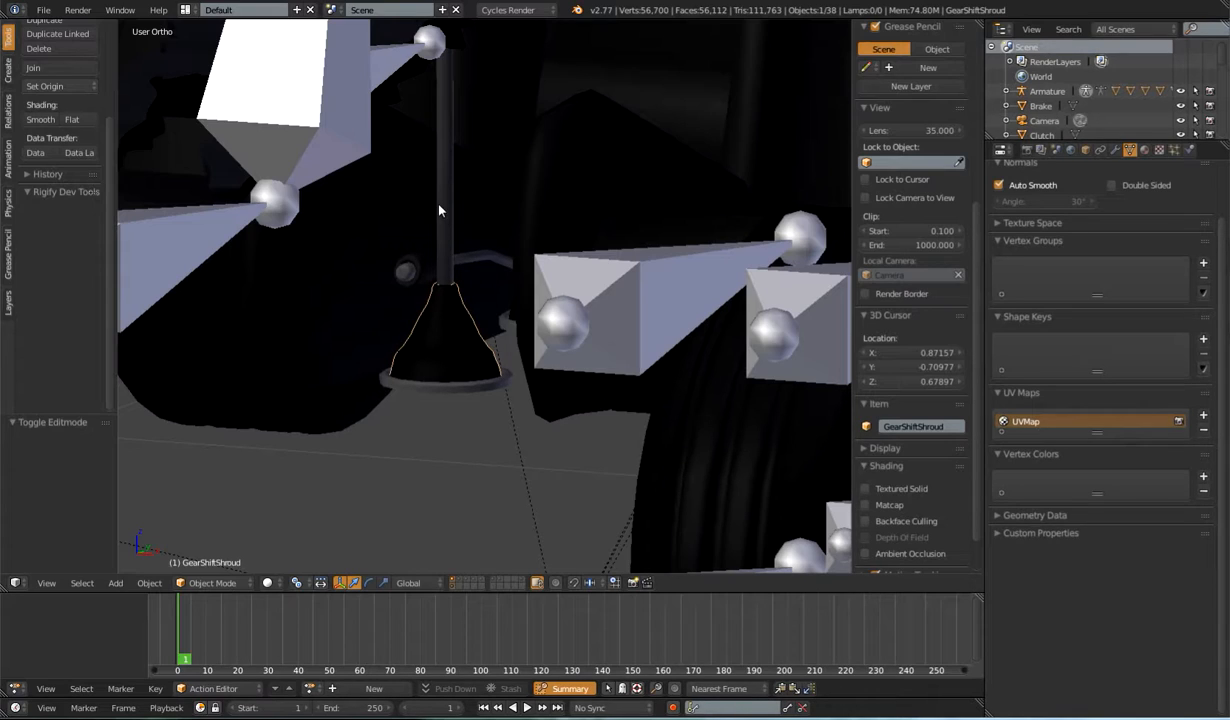
pyautogui.rightClick(455, 389)
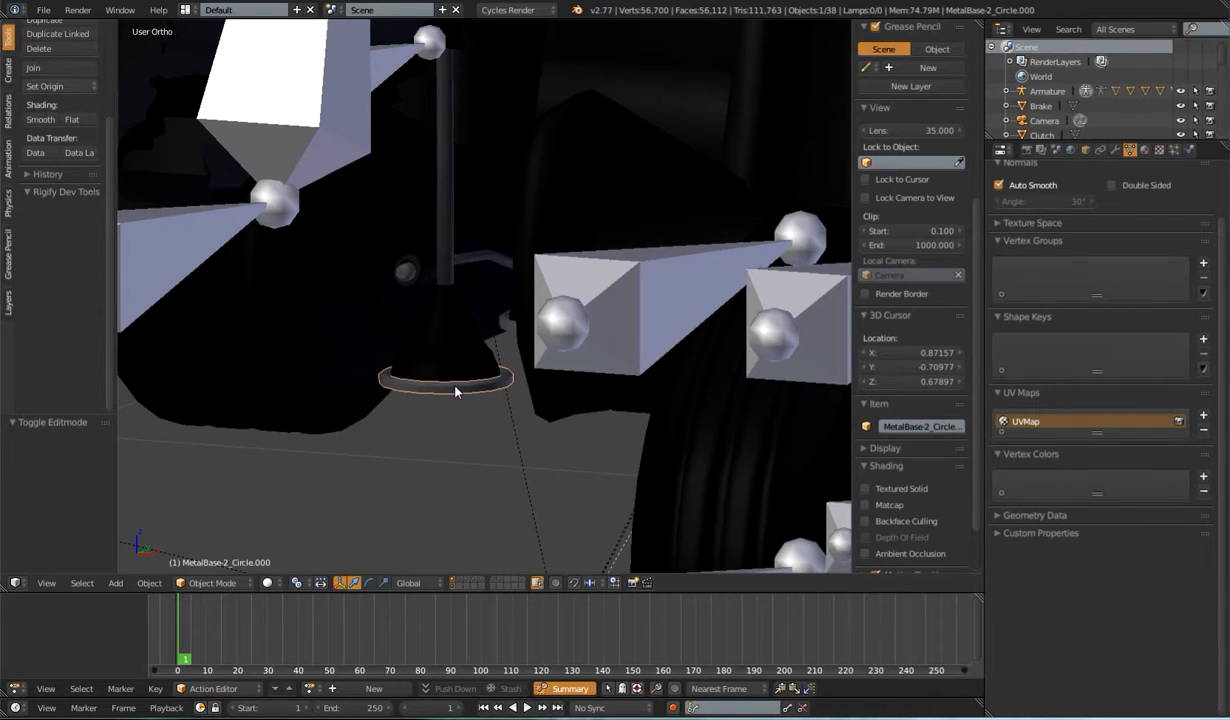
pyautogui.press('Tab')
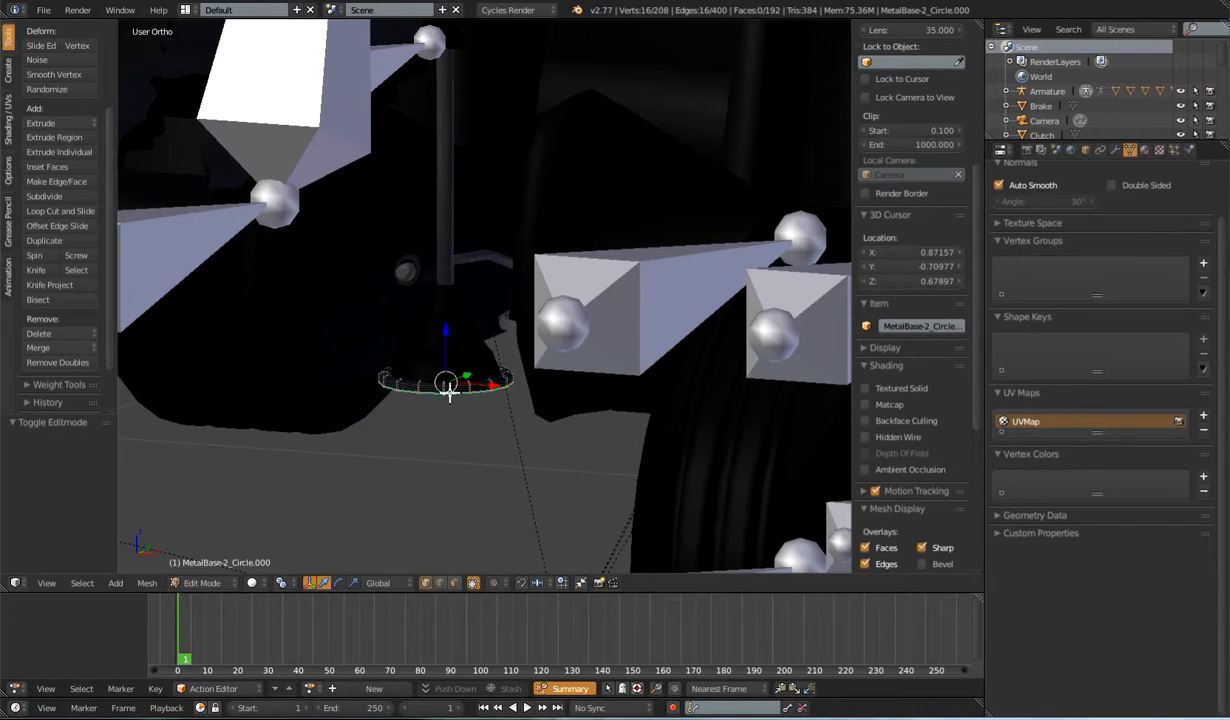
pyautogui.hotkey('shift', 's')
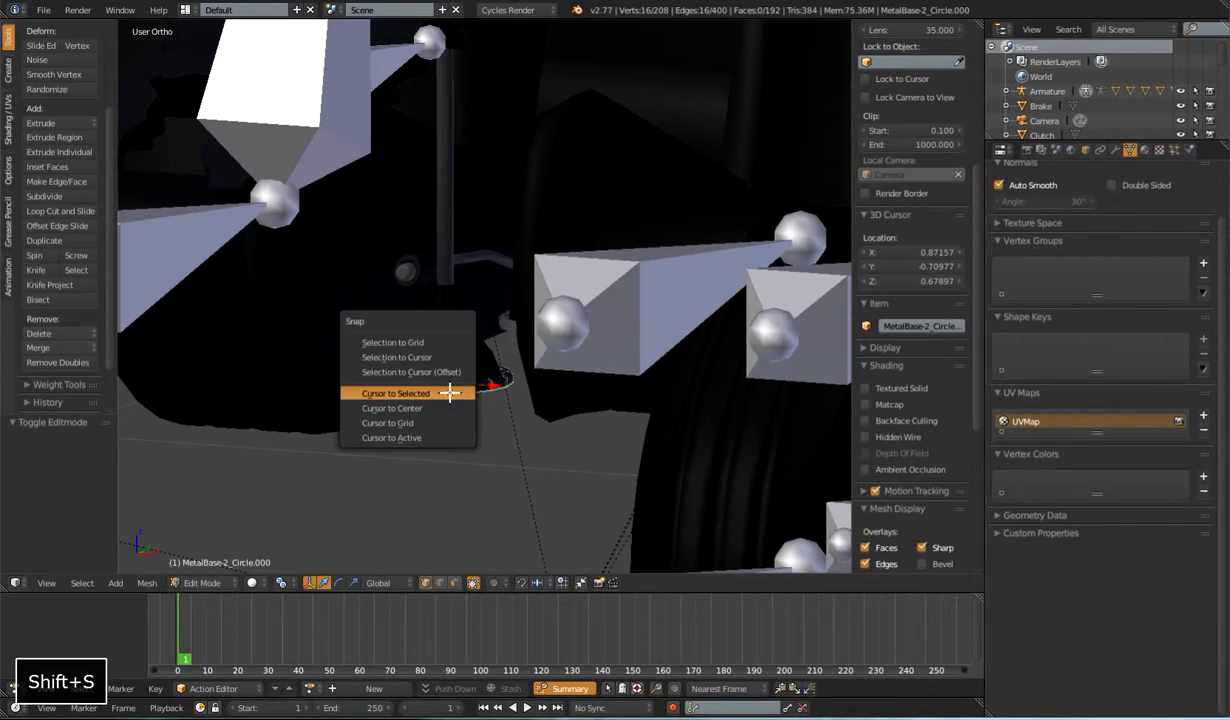
pyautogui.click(452, 392)
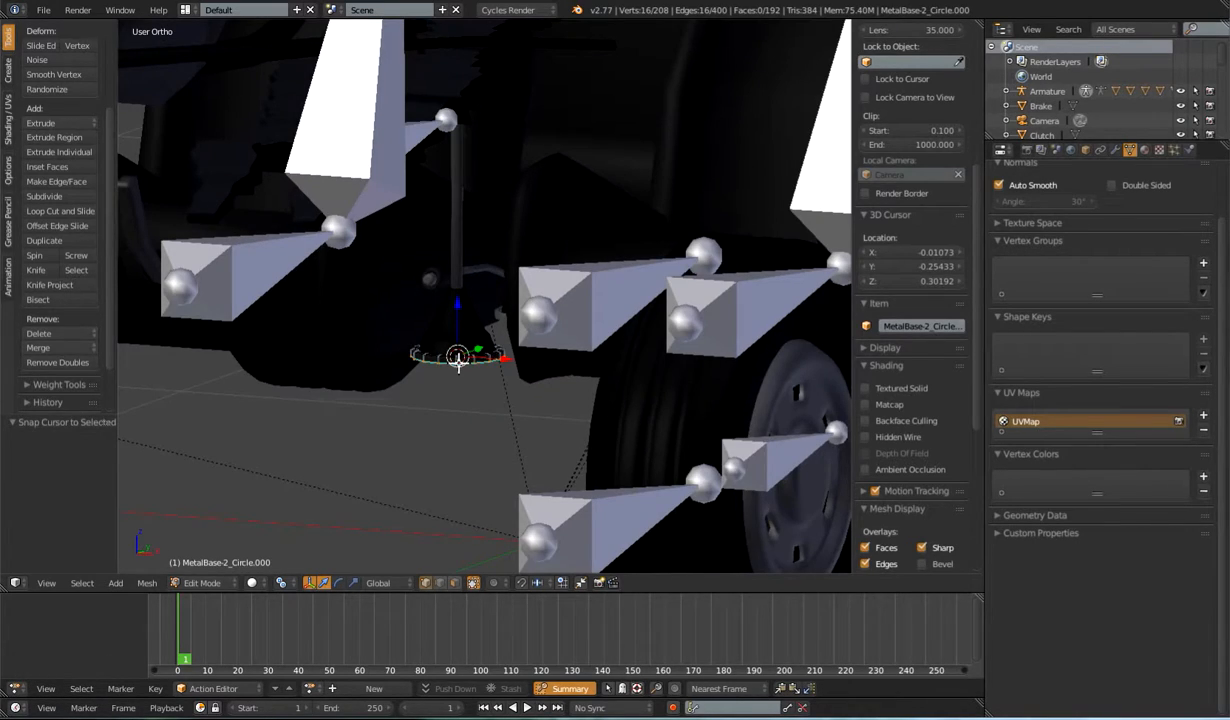
# Step: Add a new bone to the armature at the 3D cursor in the gear shift's base
pyautogui.press('Tab')
pyautogui.rightClick(499, 309)
pyautogui.press('Tab')
pyautogui.rightClick(536, 295)
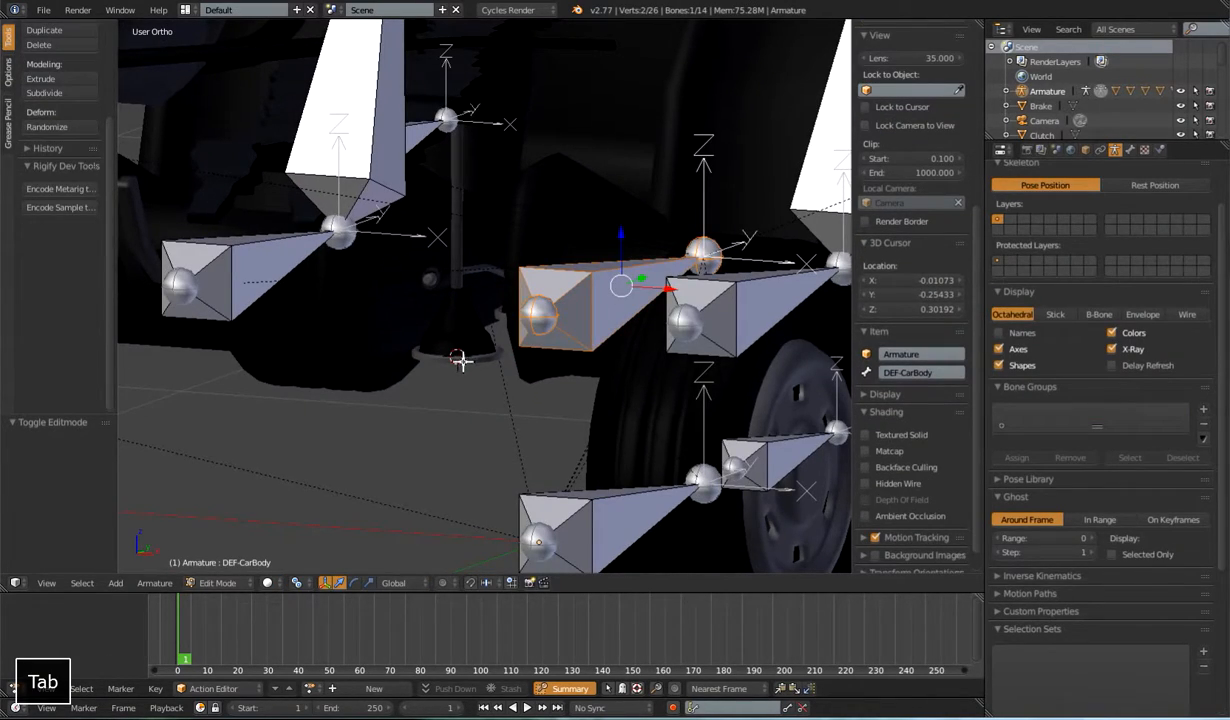
pyautogui.hotkey('shift', 'a')
pyautogui.scroll(-8, 469, 370)
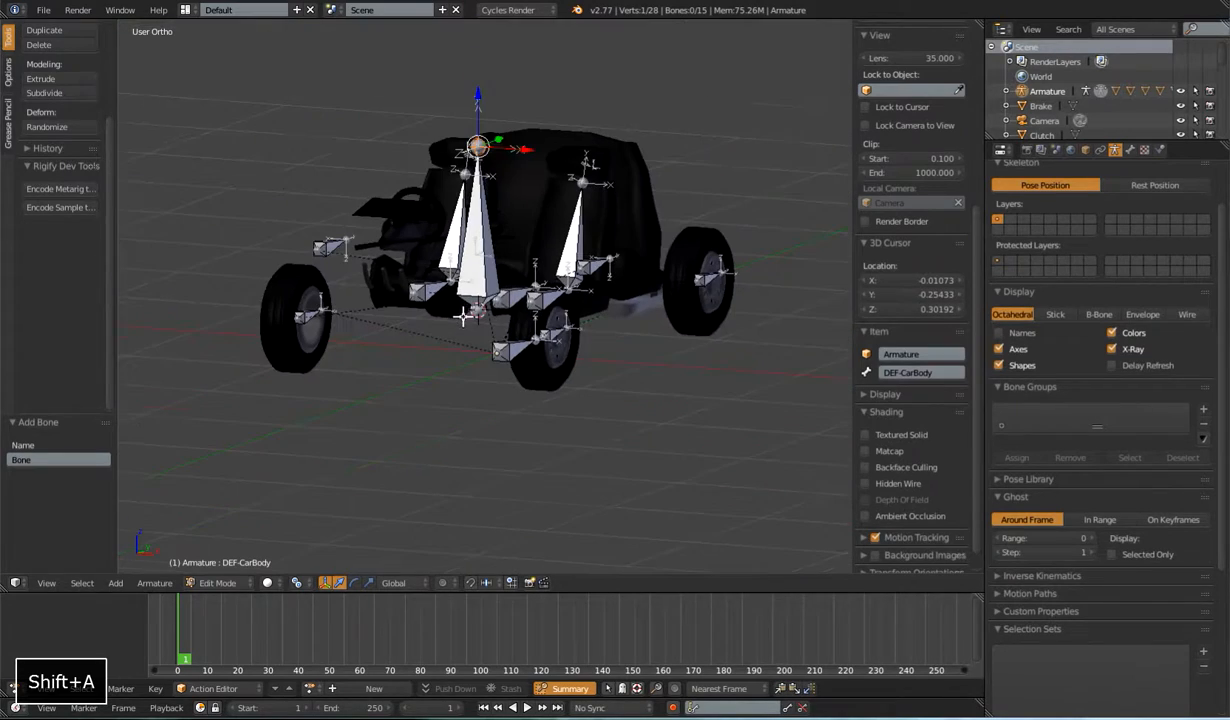
# Step: Lower the new gear shift bone's tip along Z by about 0.703, and raise it by about 0.035 to refine its length
pyautogui.rightClick(478, 146)
pyautogui.scroll(4, 470, 330)
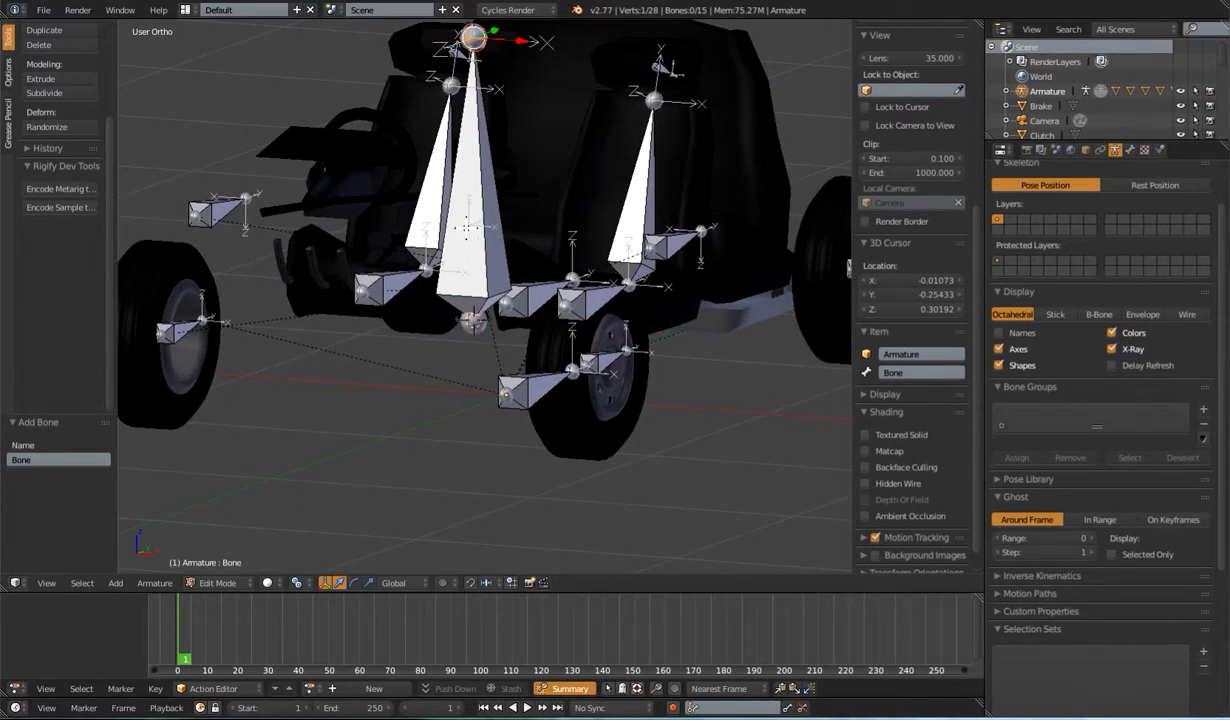
pyautogui.press('g')
pyautogui.press('z')
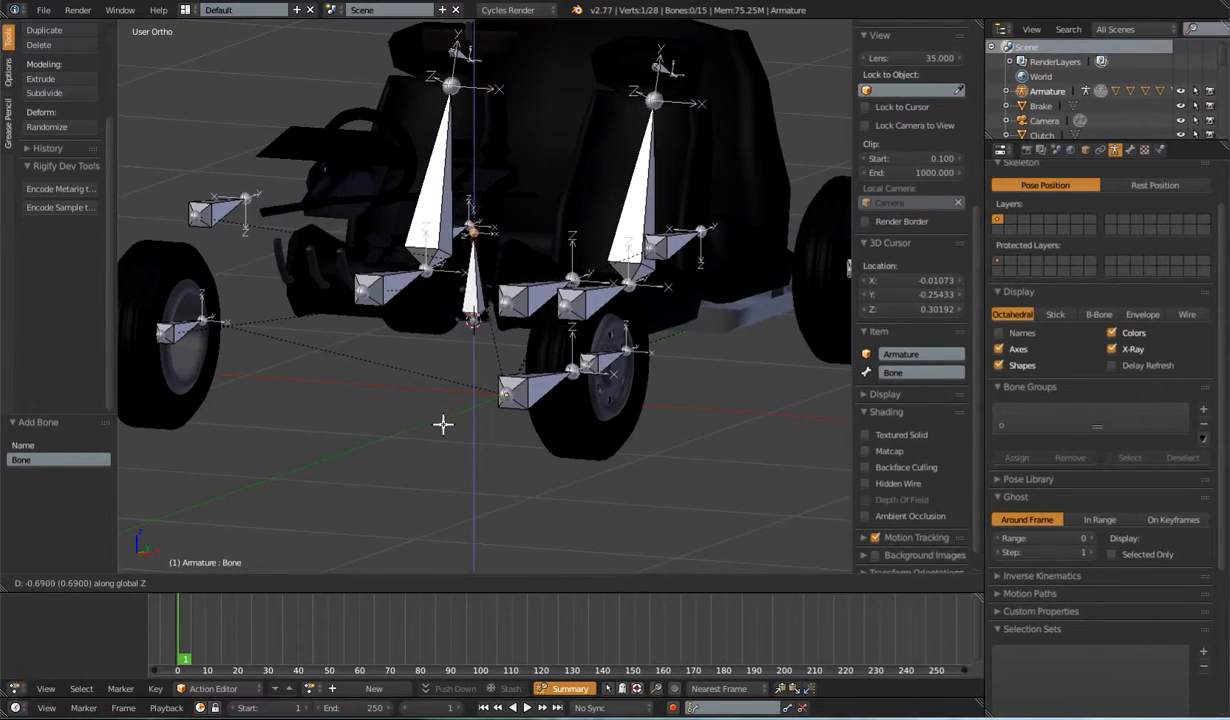
pyautogui.click(442, 423)
pyautogui.scroll(4, 496, 210)
pyautogui.keyDown('shift'); pyautogui.moveTo(496, 210); pyautogui.dragTo(522, 360, button='middle'); pyautogui.keyUp('shift')
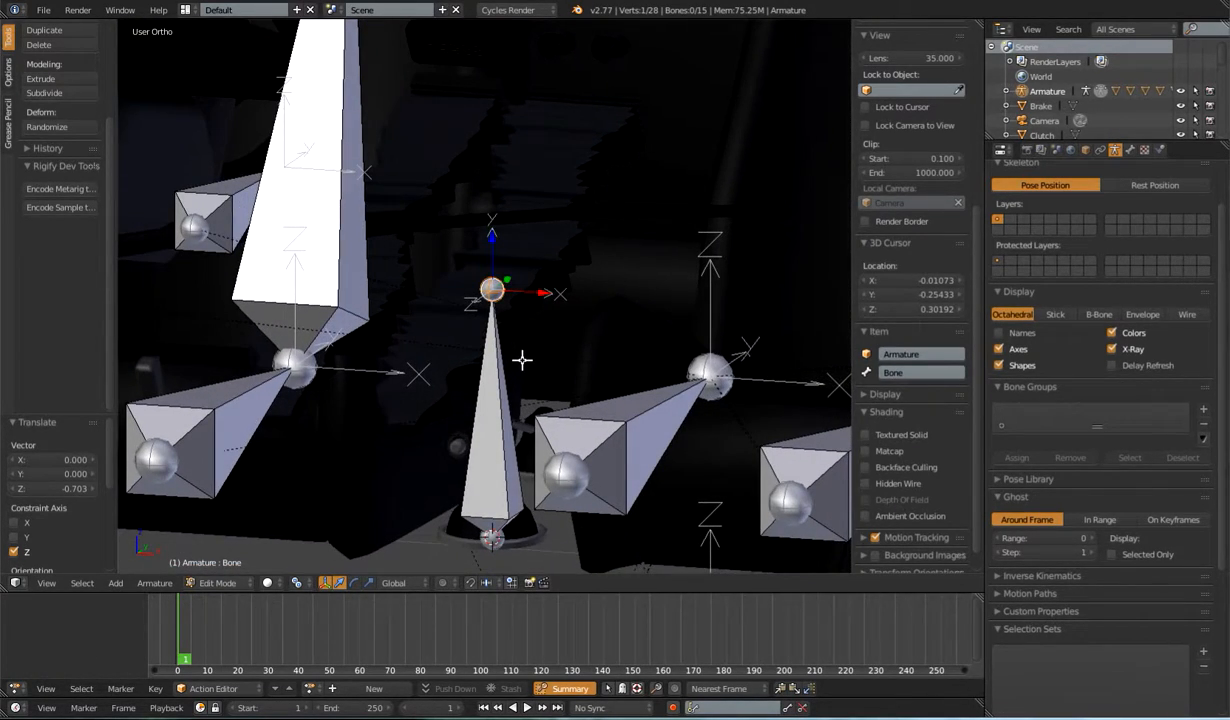
pyautogui.press('g')
pyautogui.press('z')
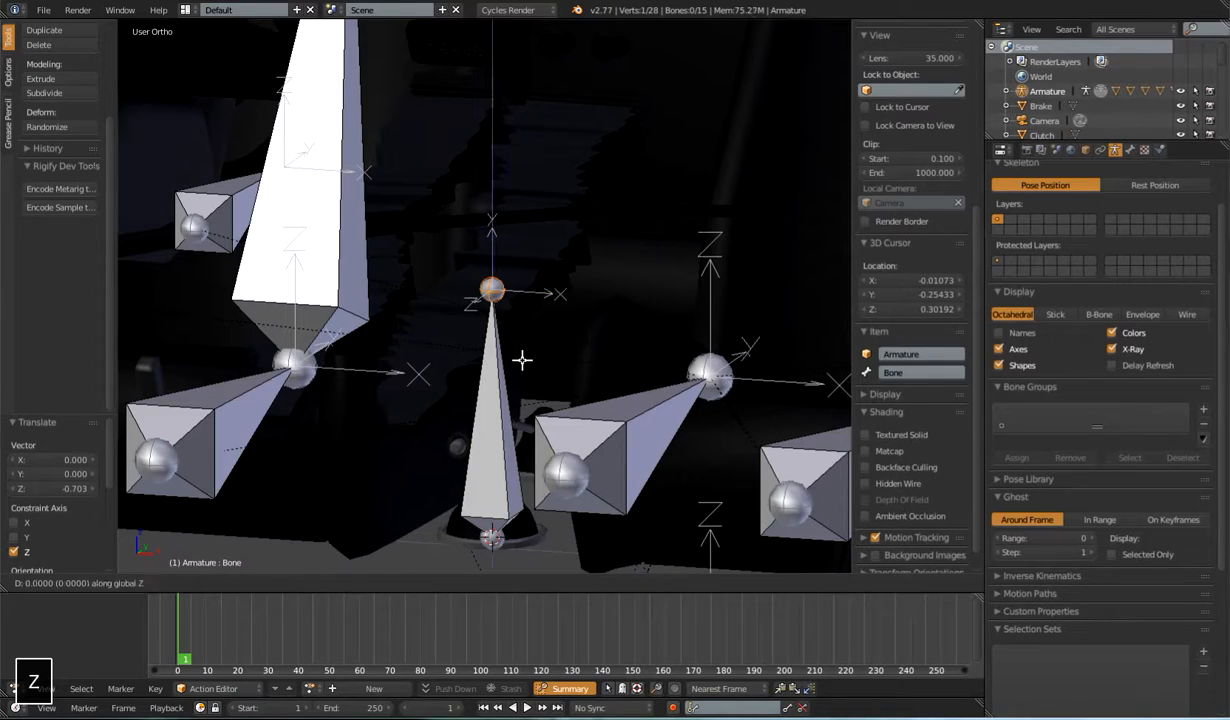
pyautogui.click(648, 292)
# Step: Hide both seats' backrest bones and the DEF-RearWheel.R bone in the armature's Edit Mode
pyautogui.moveTo(648, 292); pyautogui.dragTo(587, 366, button='middle')
pyautogui.rightClick(392, 215)
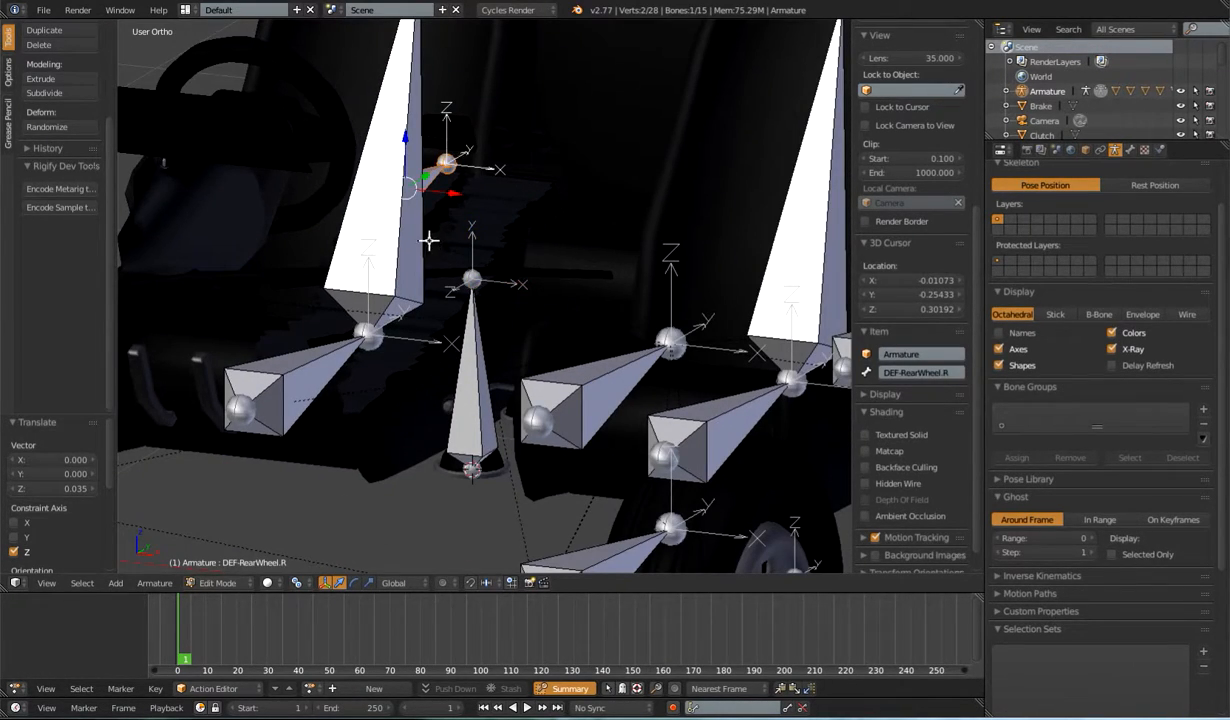
pyautogui.scroll(-5, 412, 231)
pyautogui.press('Tab')
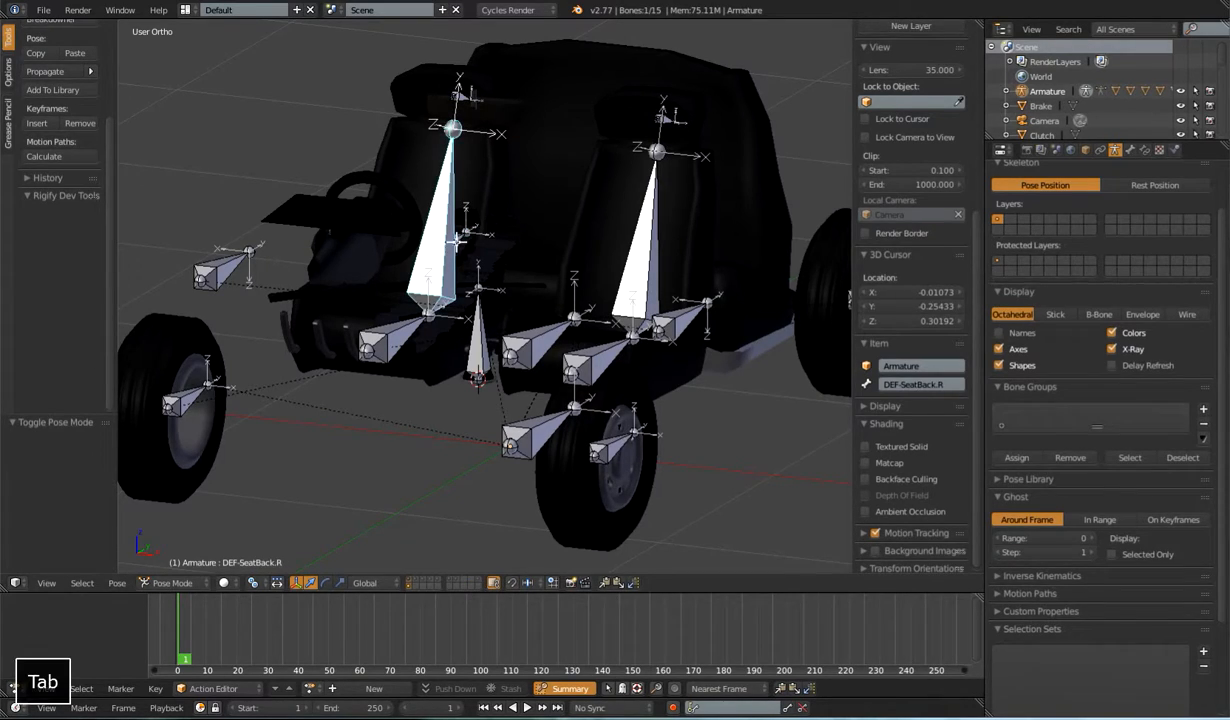
pyautogui.press('Tab')
pyautogui.keyDown('shift'); pyautogui.rightClick(640, 254); pyautogui.keyUp('shift')
pyautogui.keyDown('shift'); pyautogui.rightClick(444, 238); pyautogui.keyUp('shift')
pyautogui.press('h')
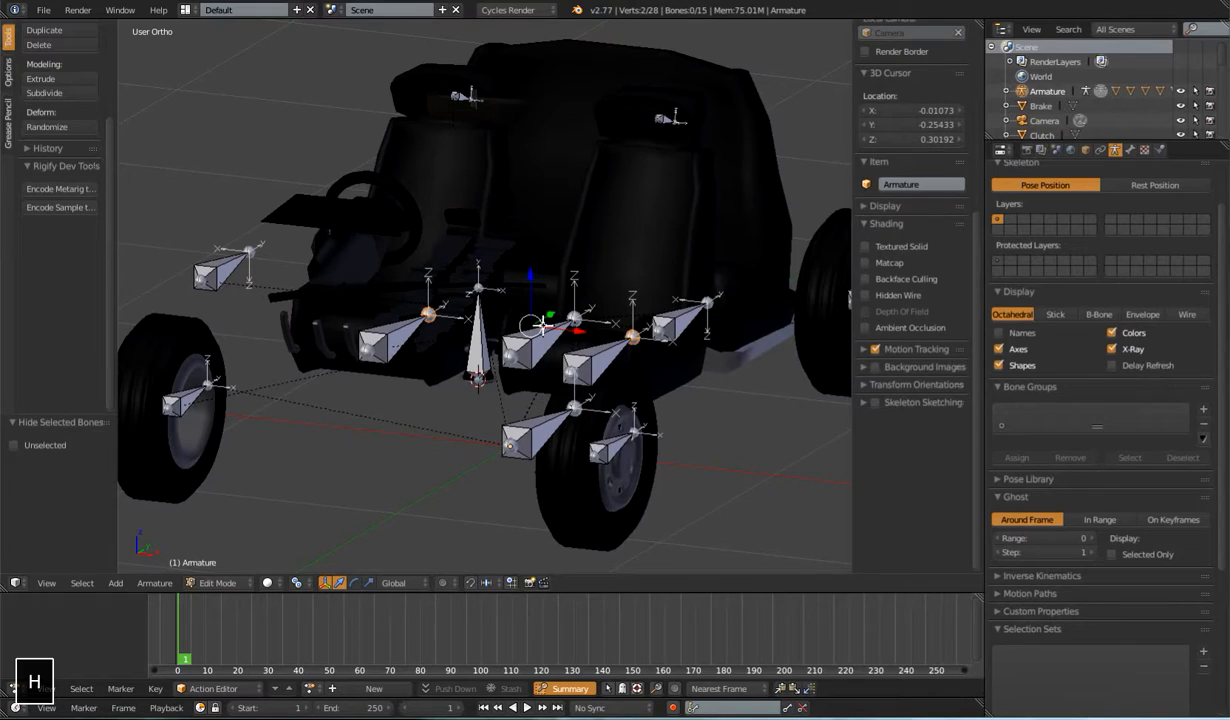
pyautogui.hotkey('alt', 'h')
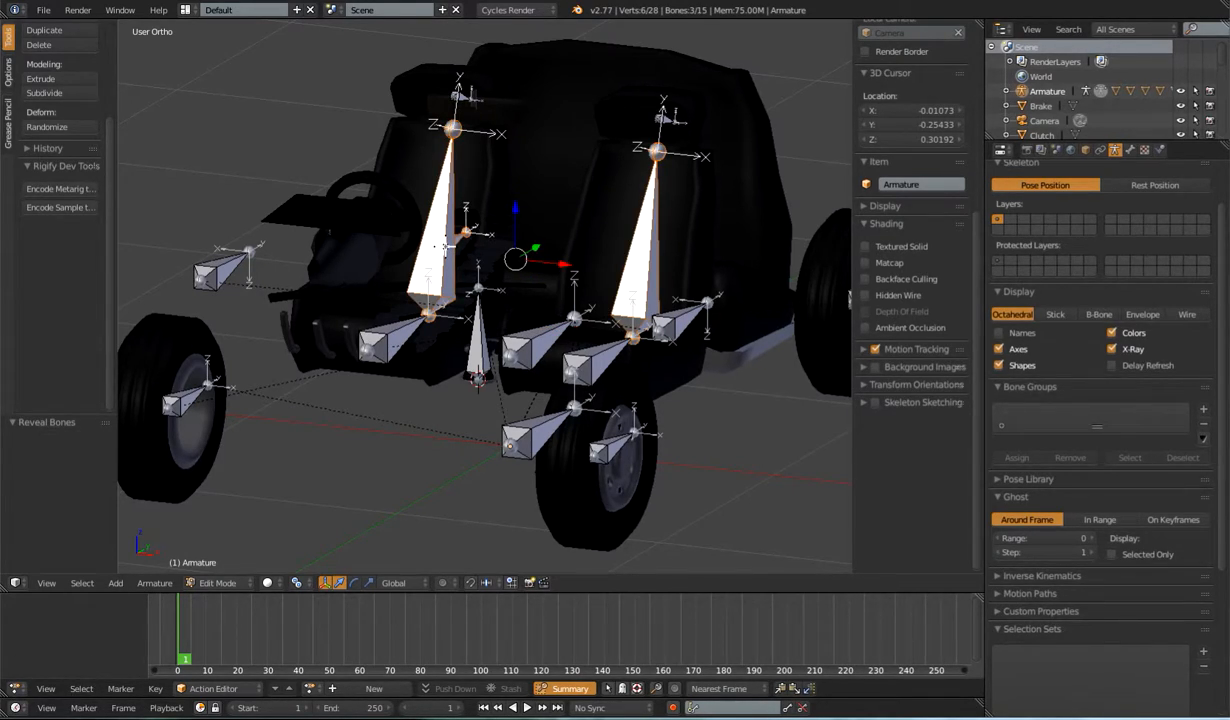
pyautogui.press('h')
# Step: Raise the gear shift bone's tip along Z by about 0.064
pyautogui.scroll(5, 536, 350)
pyautogui.moveTo(536, 350); pyautogui.dragTo(499, 348, button='middle')
pyautogui.rightClick(436, 257)
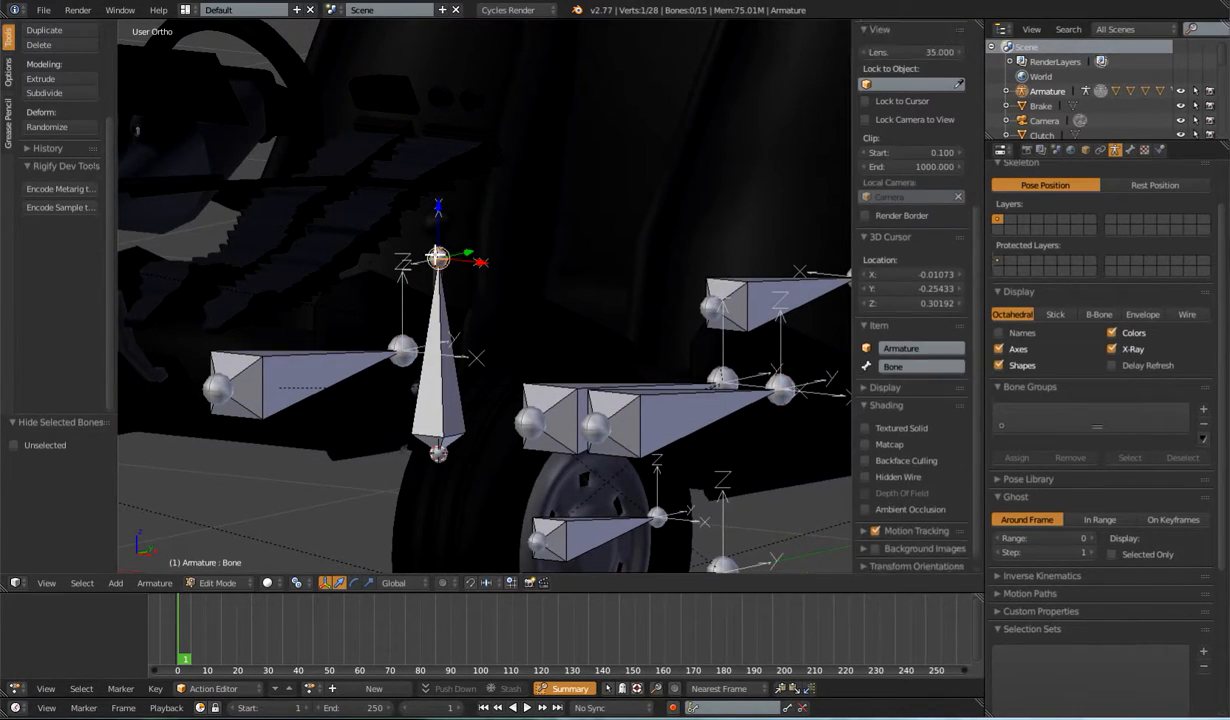
pyautogui.press('g')
pyautogui.press('z')
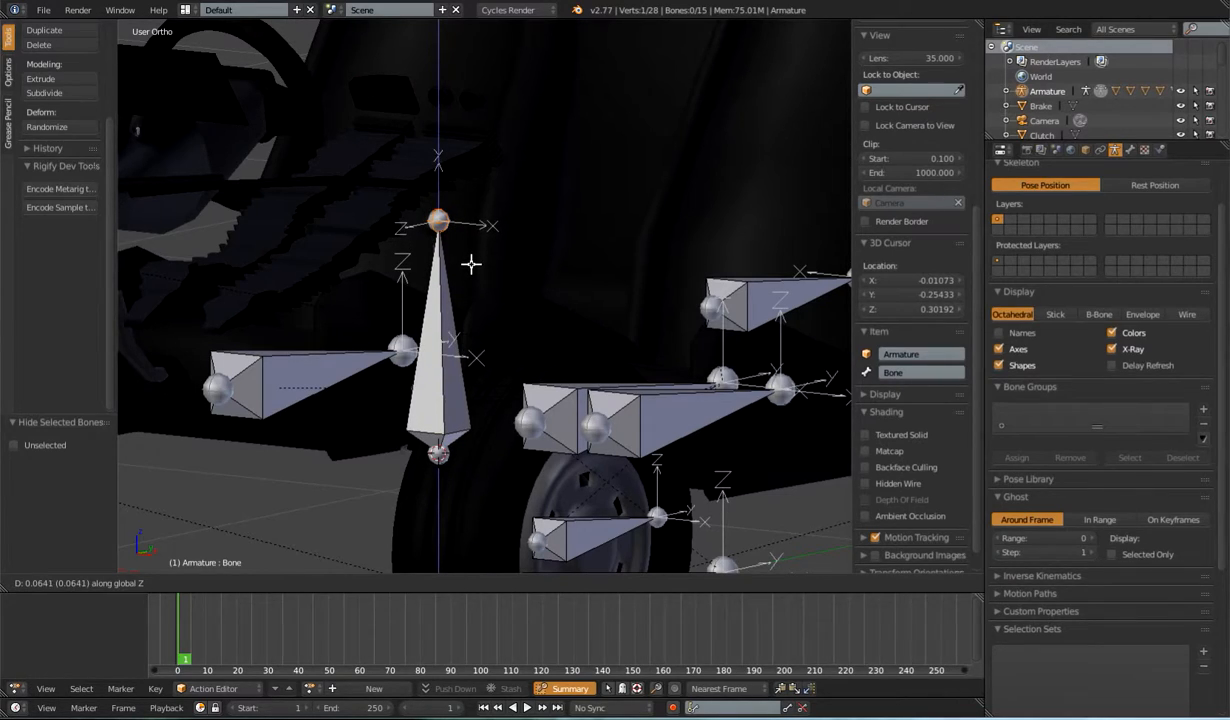
pyautogui.click(471, 263)
# Step: Subdivide the gear shift bone with one cut
pyautogui.rightClick(439, 365)
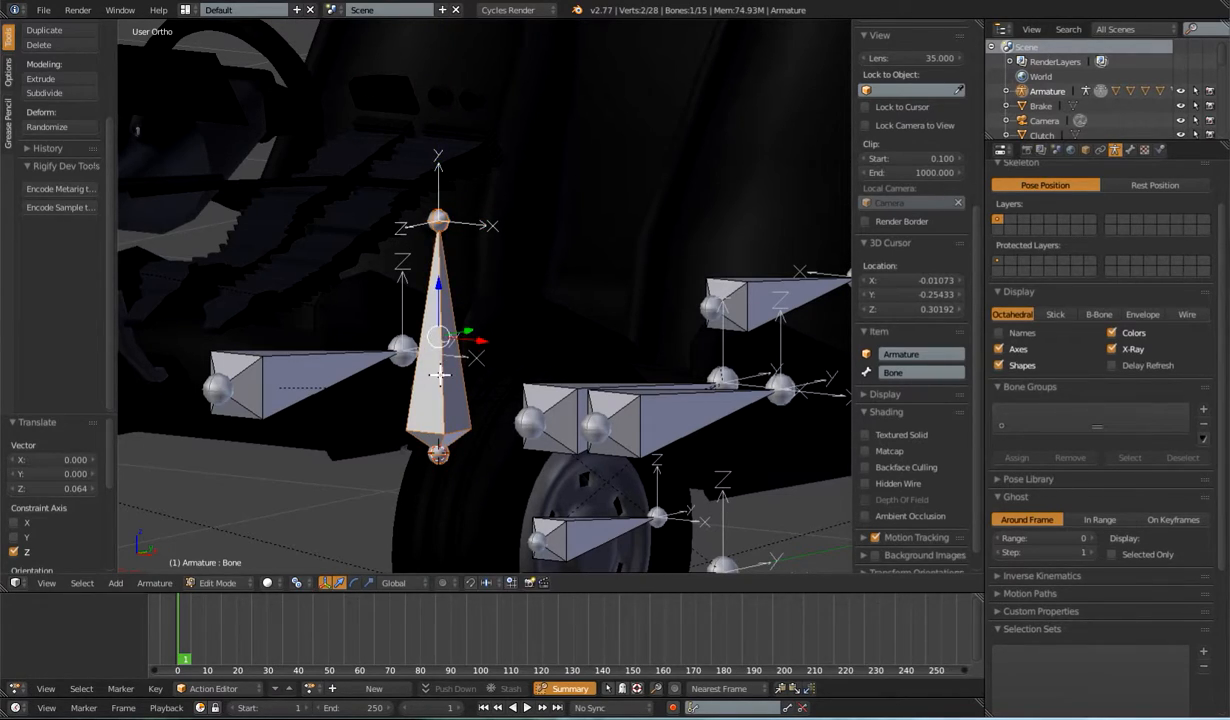
pyautogui.press('w')
pyautogui.click(425, 344)
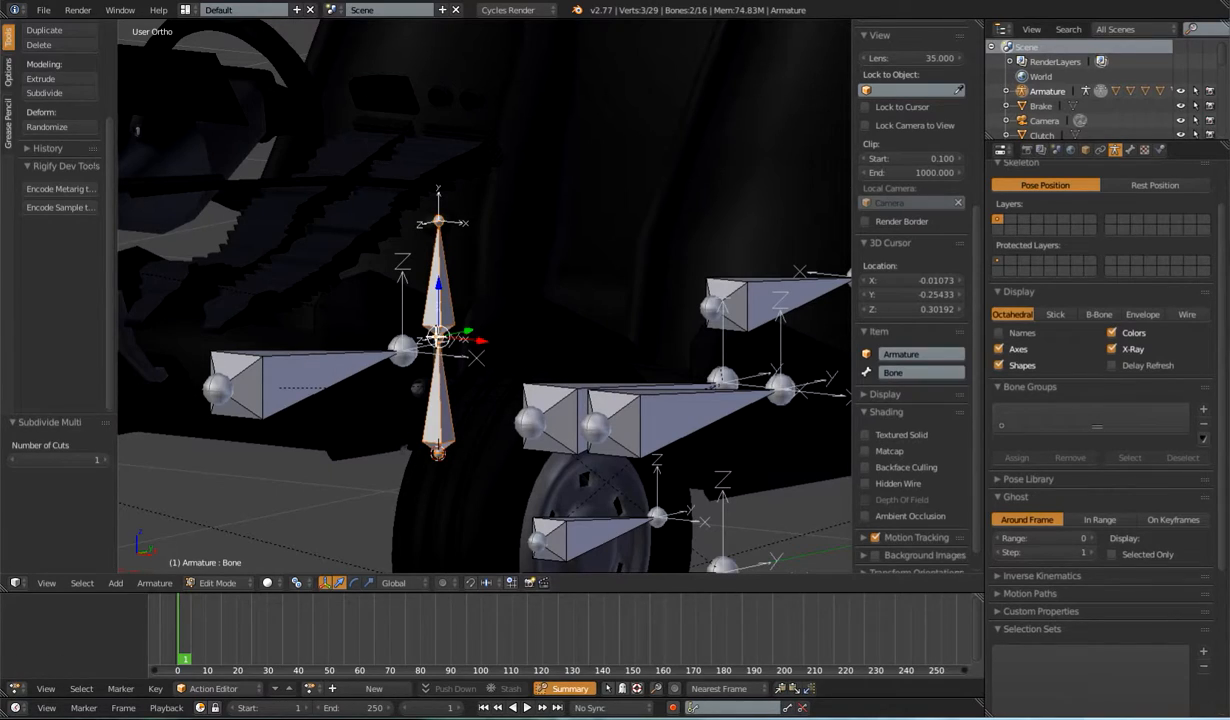
# Step: Lower the joint between the two gear shift bones along Z by about 0.155 and a further 0.022, into the shroud
pyautogui.press('a')
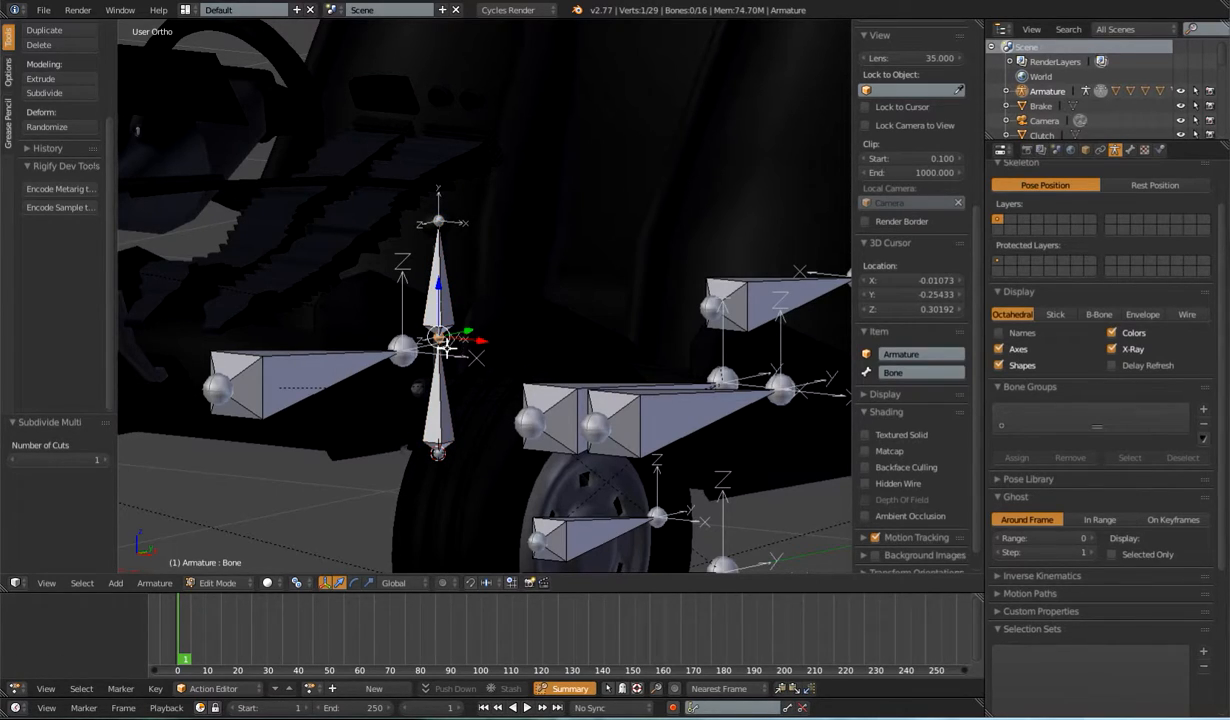
pyautogui.press('g')
pyautogui.press('z')
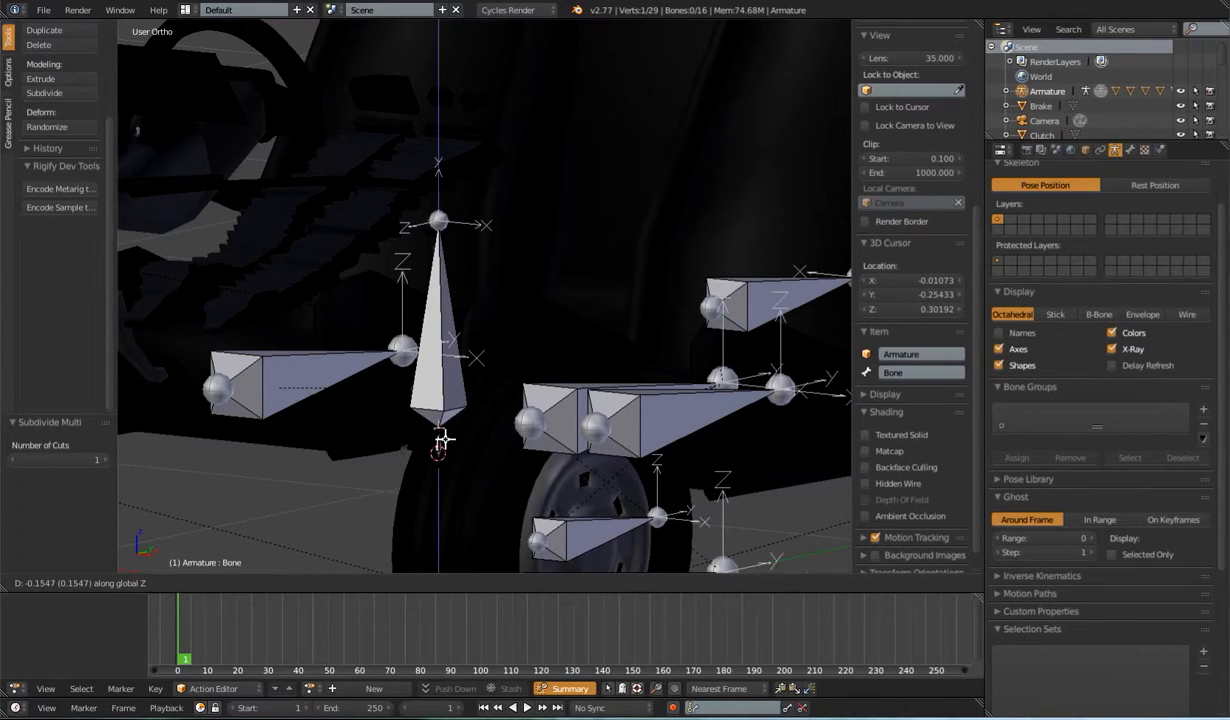
pyautogui.click(444, 440)
pyautogui.keyDown('shift'); pyautogui.moveTo(444, 440); pyautogui.dragTo(532, 368, button='middle'); pyautogui.keyUp('shift')
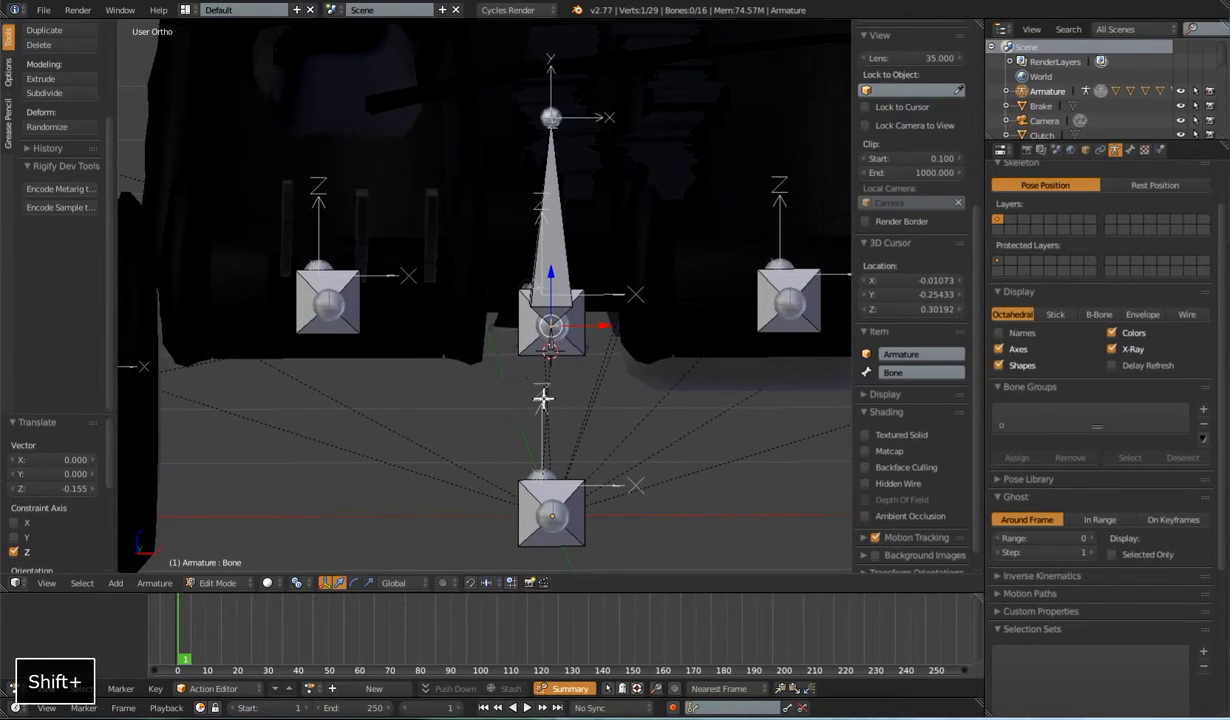
pyautogui.moveTo(577, 415); pyautogui.dragTo(510, 262, button='middle')
pyautogui.scroll(5, 549, 379)
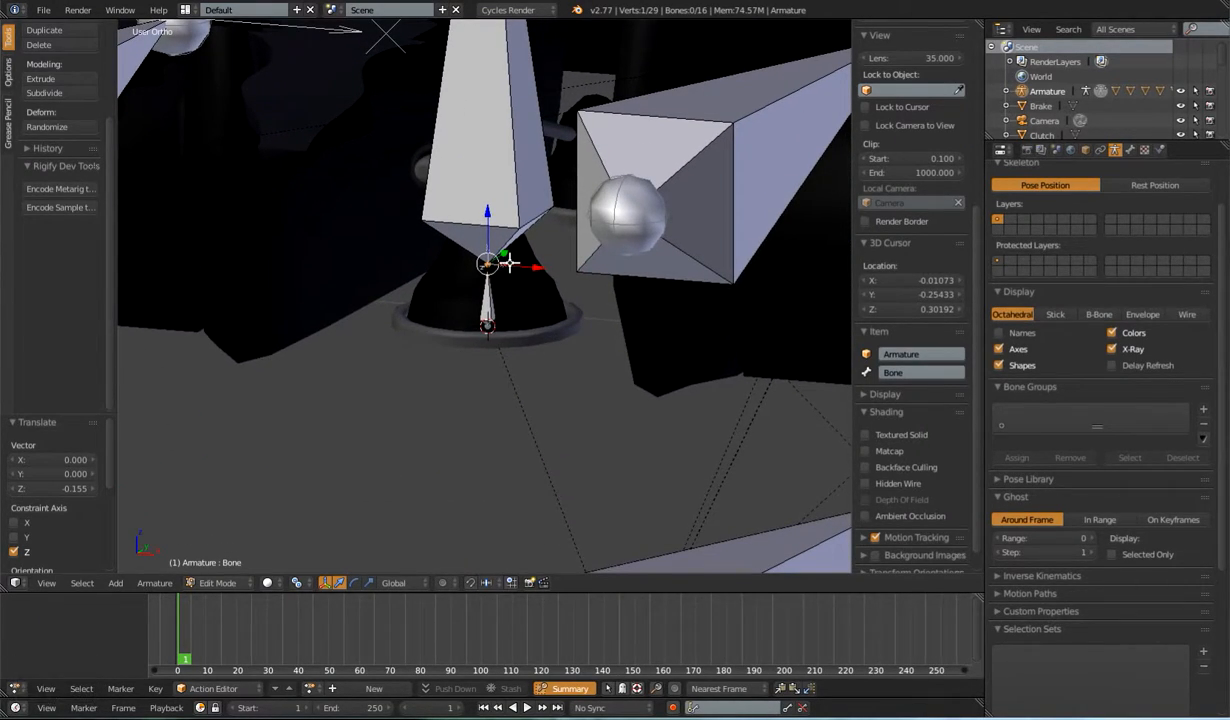
pyautogui.press('g')
pyautogui.press('z')
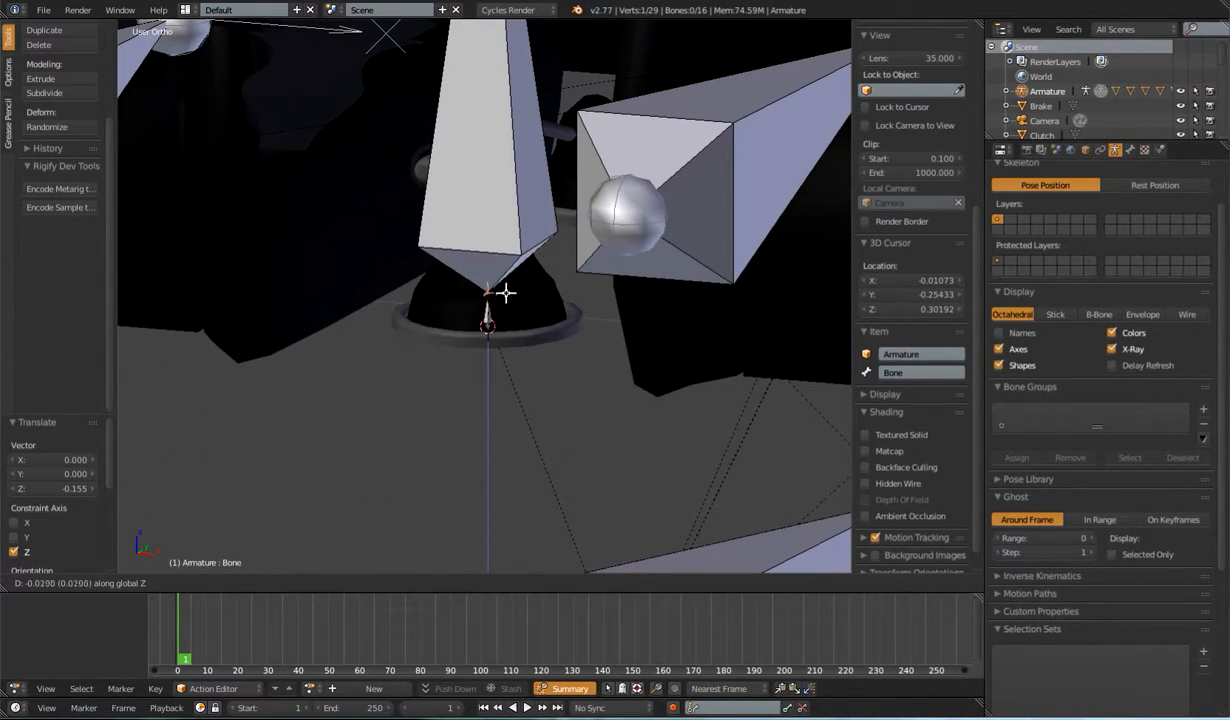
pyautogui.click(503, 287)
# Step: Rename the short lower gear shift bone as DEF-GearShiftBase
pyautogui.scroll(-2, 490, 290)
pyautogui.rightClick(487, 312)
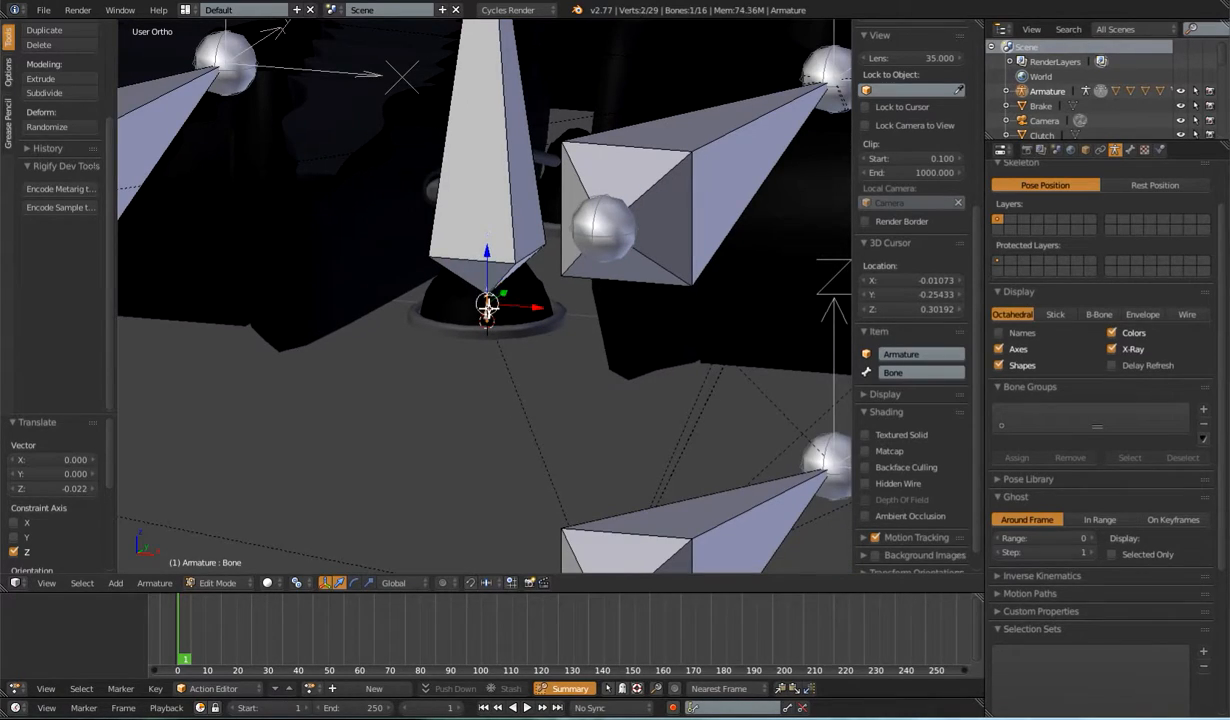
pyautogui.click(922, 372)
pyautogui.write('DE')
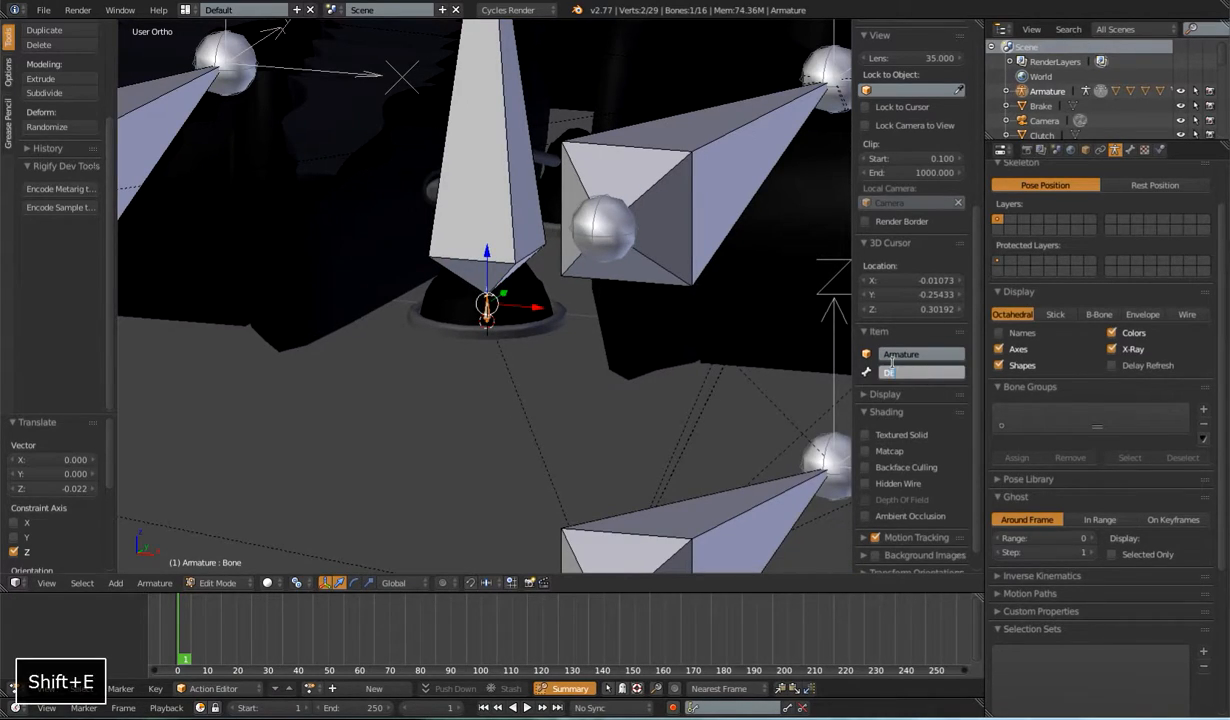
pyautogui.write('F-')
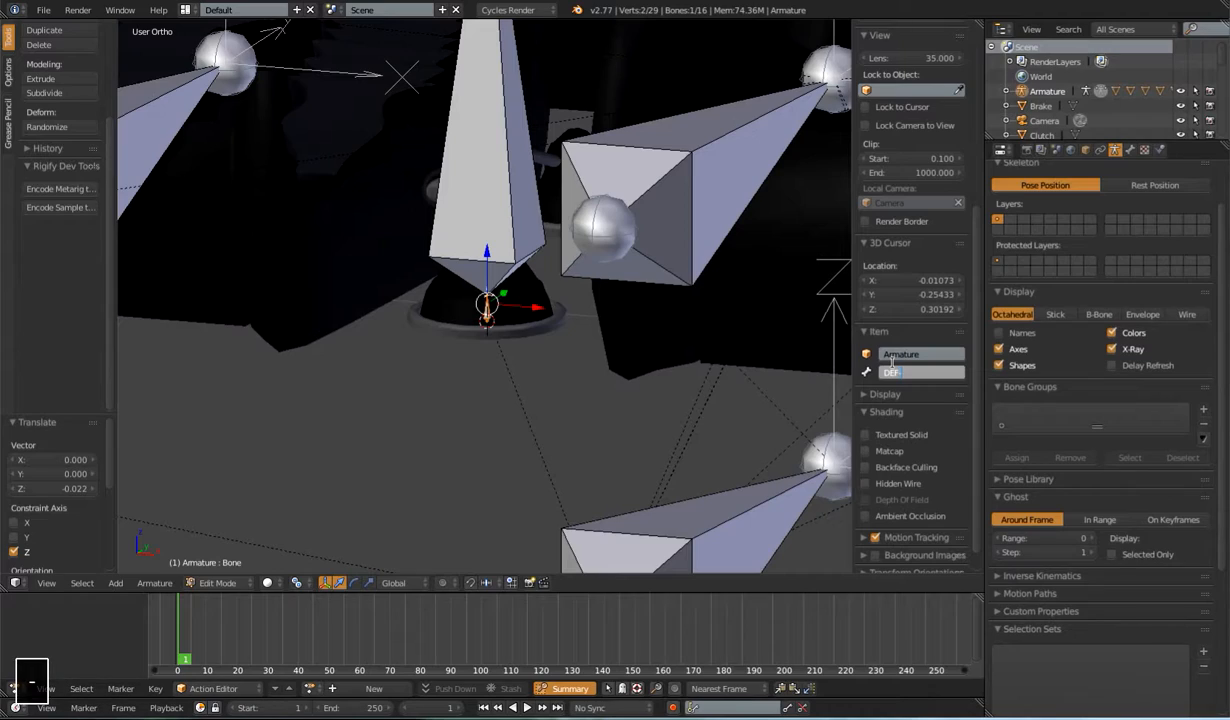
pyautogui.write('GearShiftBase')
pyautogui.press('Return')
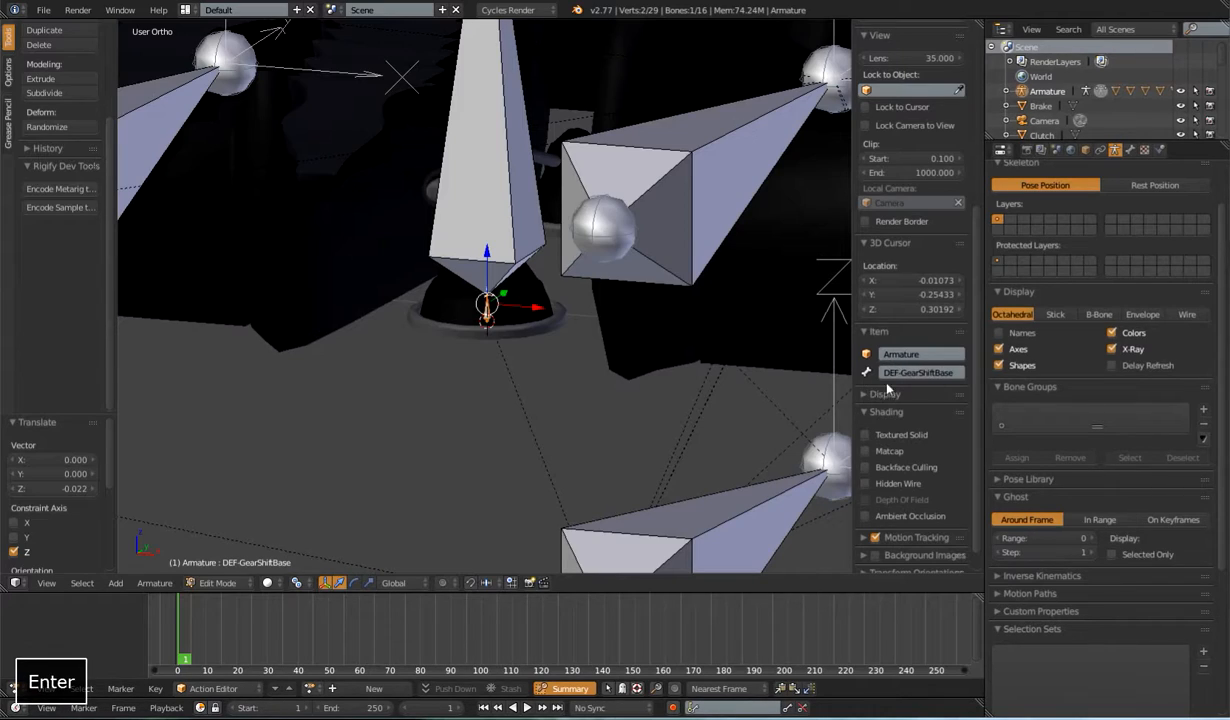
# Step: Rename the long upper gear shift bone as DEF-GearShift, reusing the name of the base bone
pyautogui.hotkey('ctrl', 'c')
pyautogui.rightClick(485, 180)
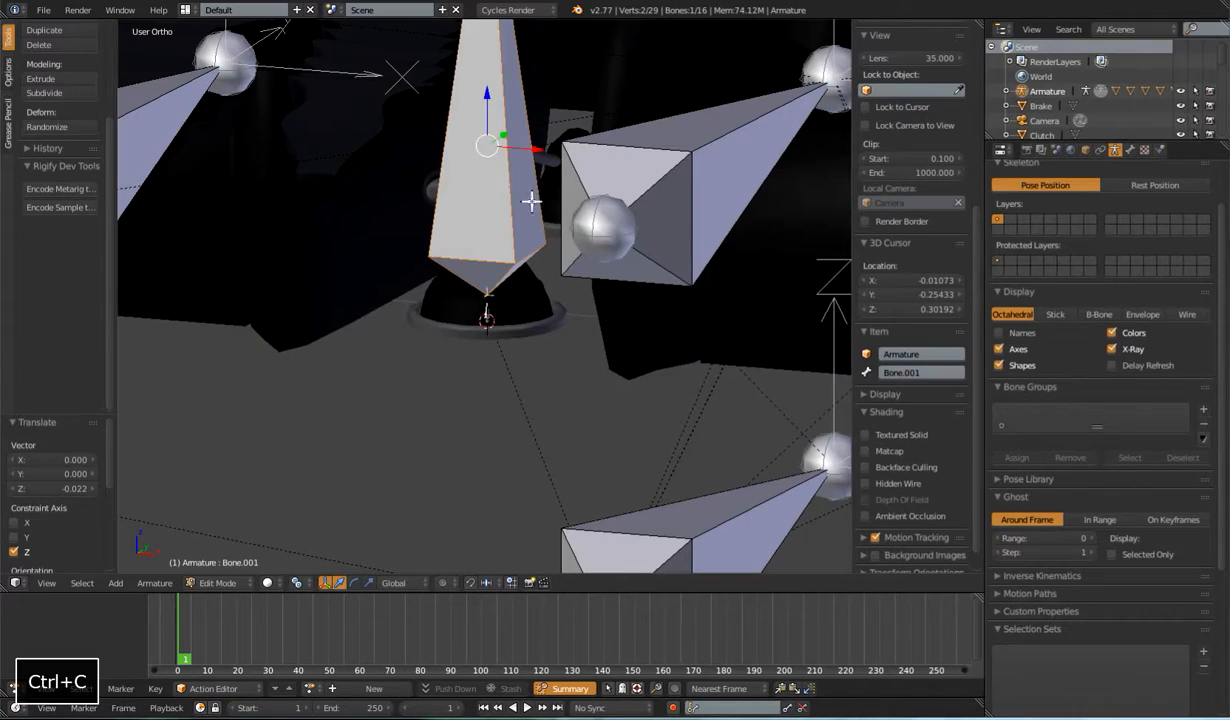
pyautogui.hotkey('ctrl', 'v')
pyautogui.click(958, 371)
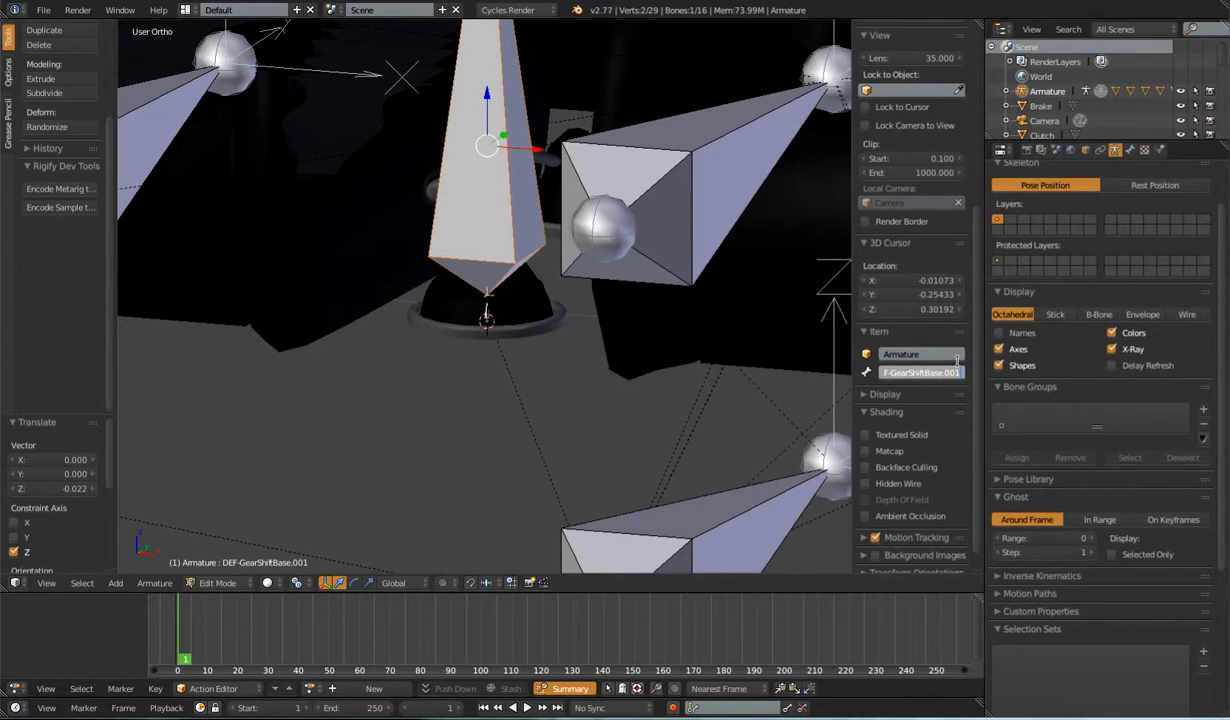
pyautogui.press('BackSpace')
pyautogui.press('BackSpace')
pyautogui.press('BackSpace')
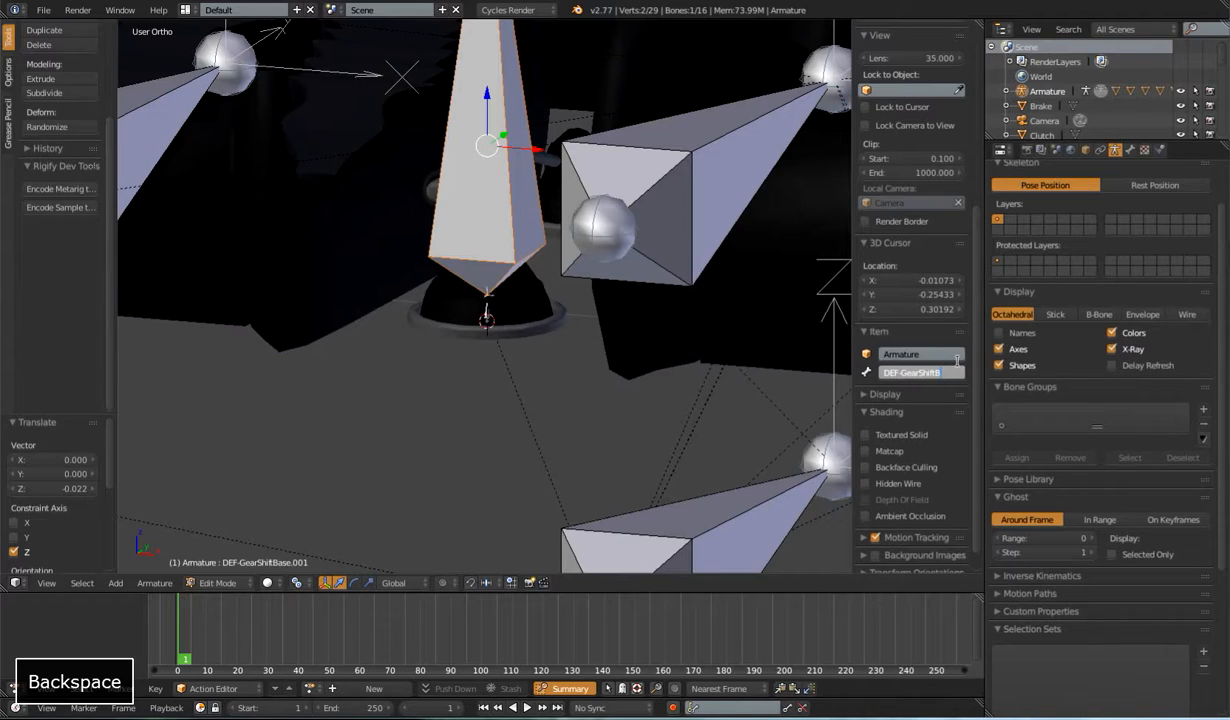
pyautogui.press('Return')
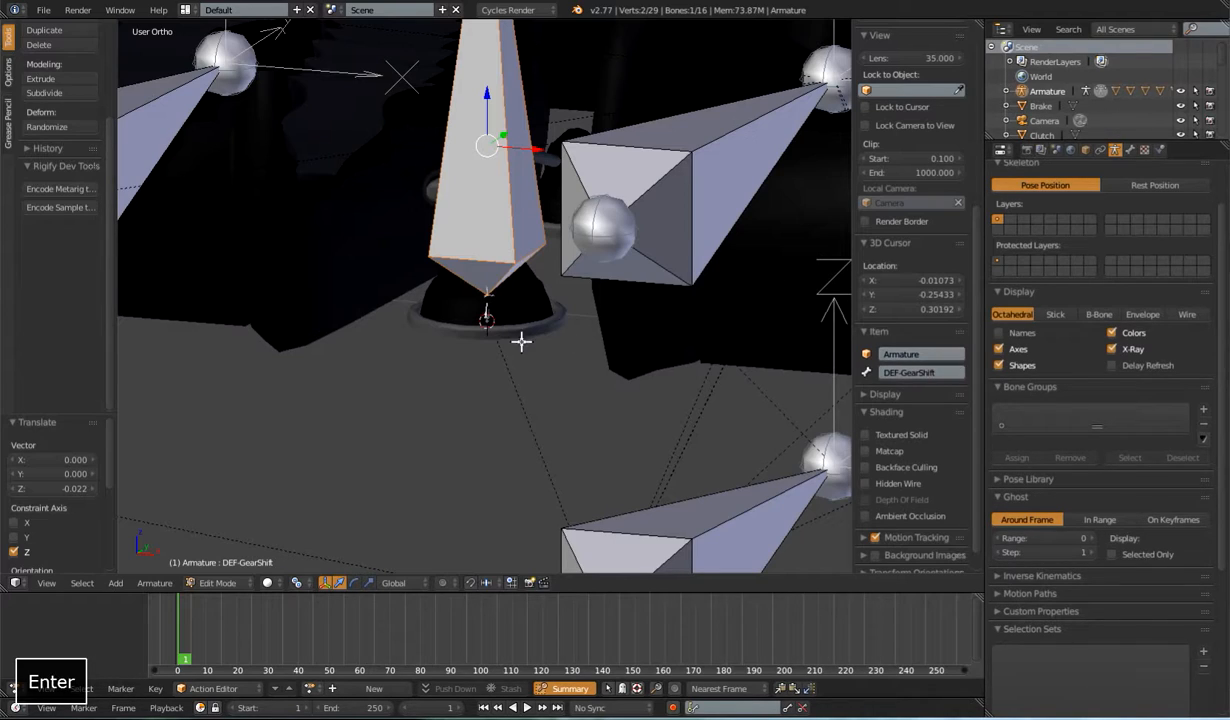
# Step: Examine the parent and deform settings of the DEF-GearShift and DEF-GearShiftBase bones
pyautogui.scroll(-2, 525, 338)
pyautogui.moveTo(540, 341); pyautogui.dragTo(502, 353, button='middle')
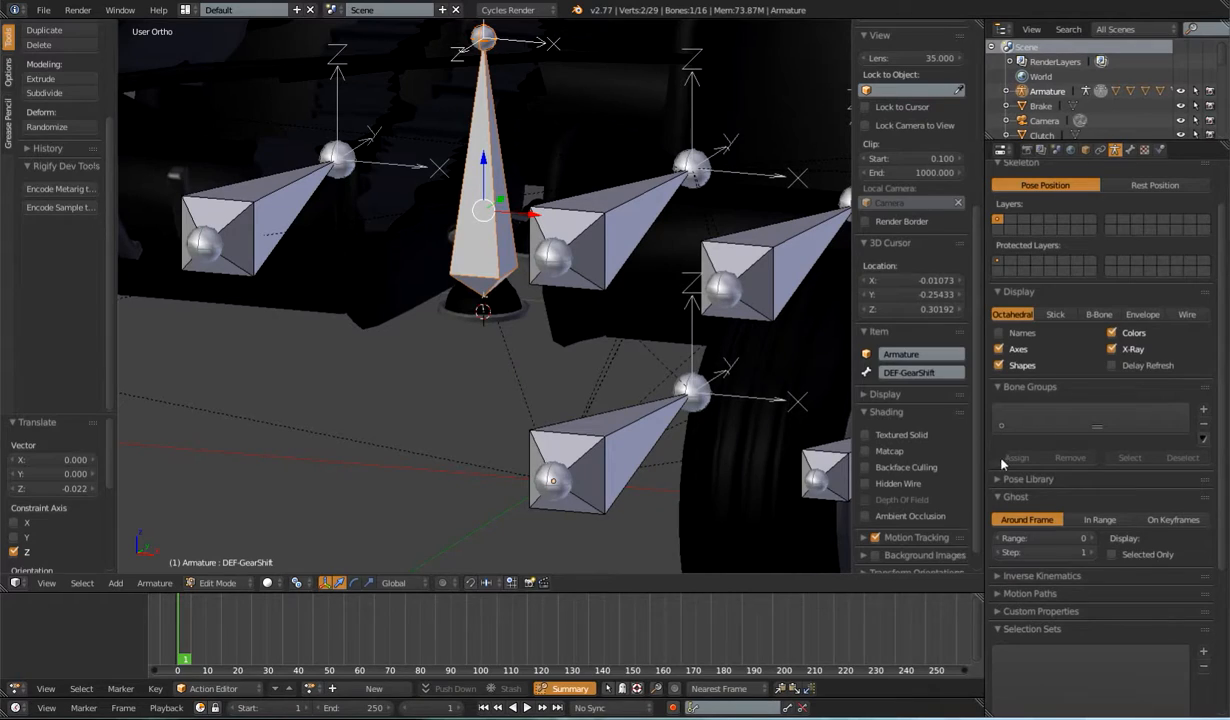
pyautogui.click(1130, 149)
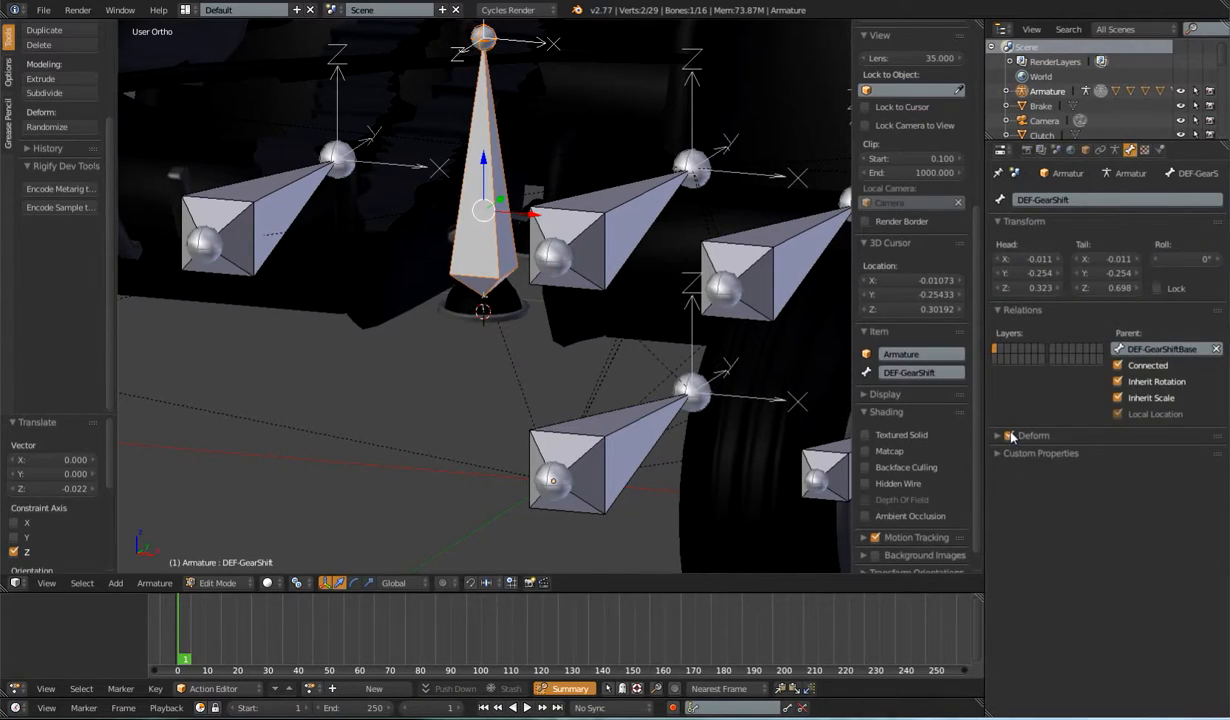
pyautogui.rightClick(484, 303)
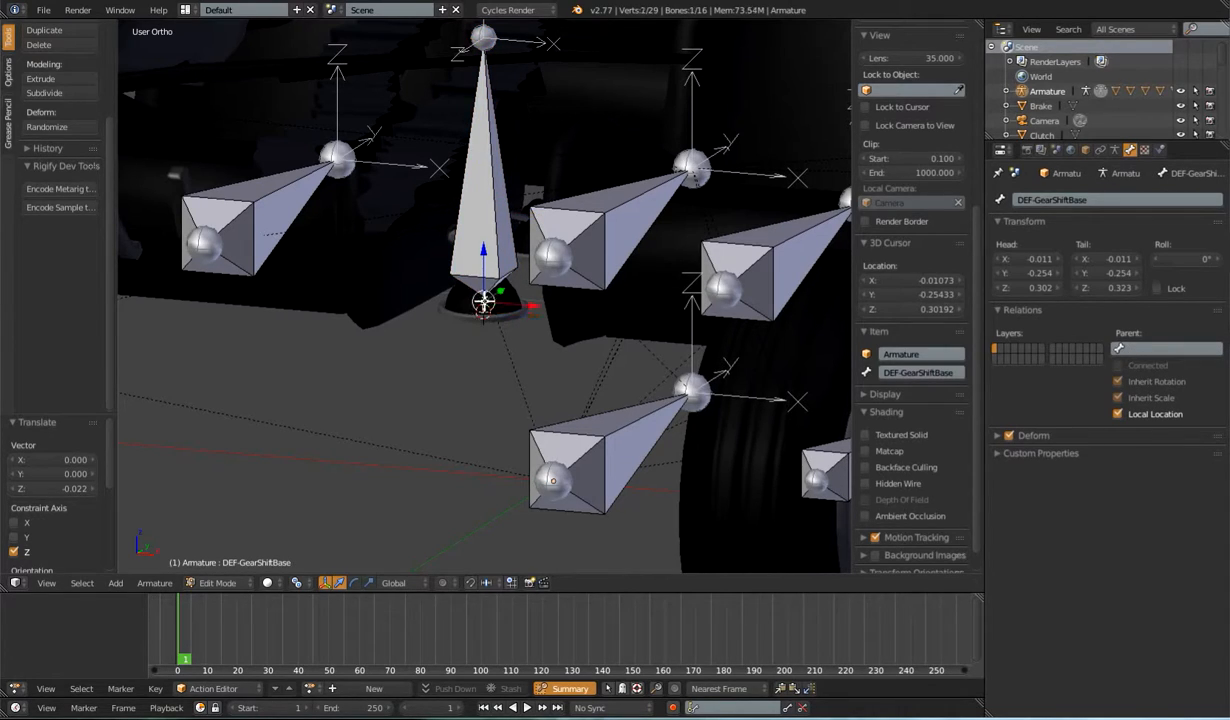
pyautogui.scroll(4, 555, 350)
pyautogui.scroll(-5, 516, 368)
# Step: Put the armature in pose mode and show the scene as wireframe around the gear shift
pyautogui.press('Tab')
pyautogui.moveTo(492, 308); pyautogui.dragTo(497, 345, button='middle')
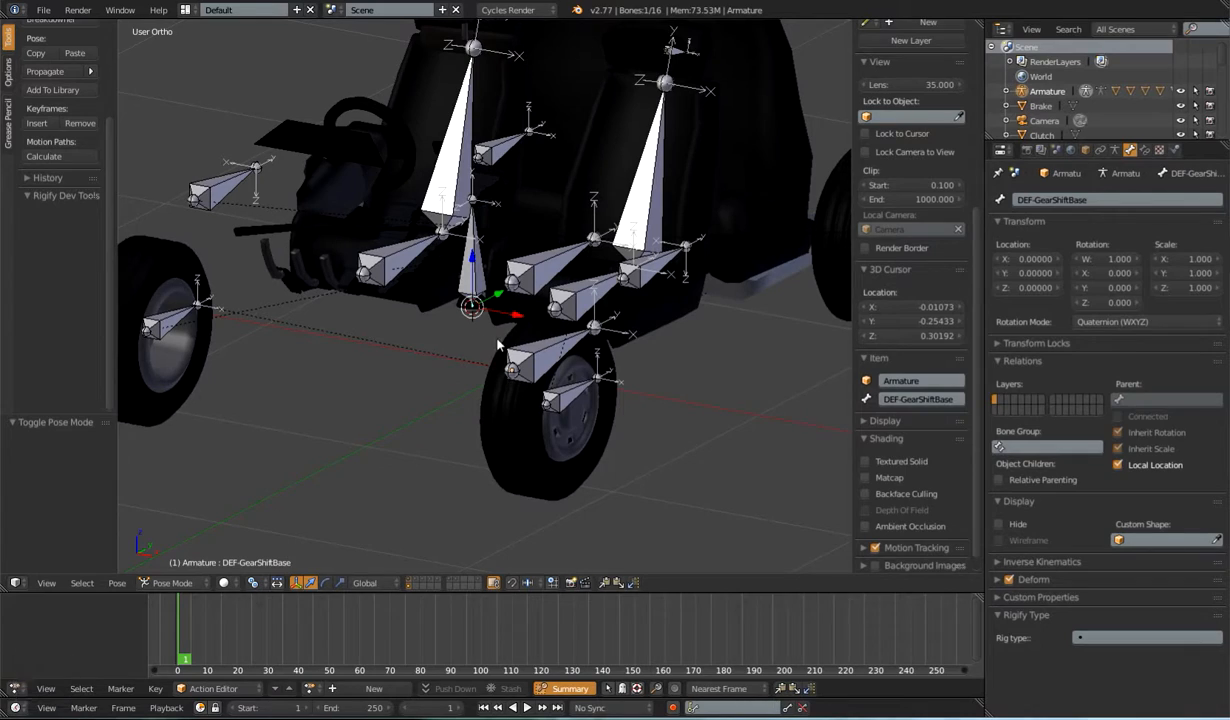
pyautogui.scroll(5, 479, 326)
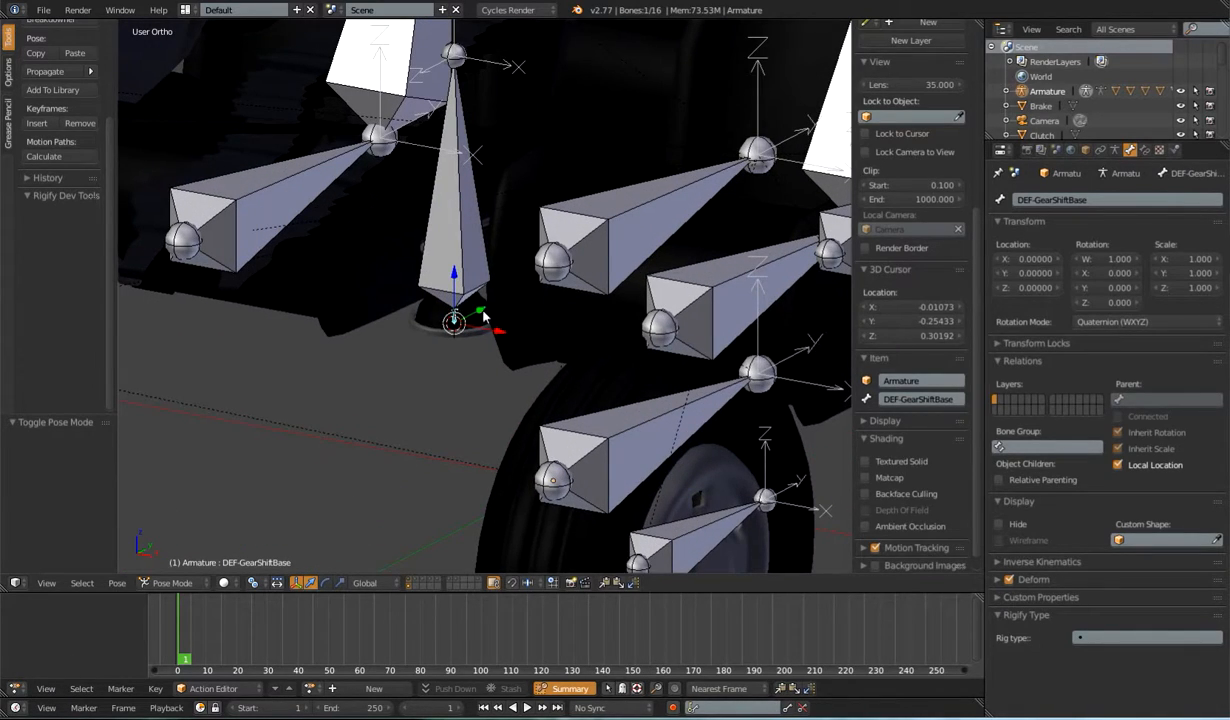
pyautogui.press('z')
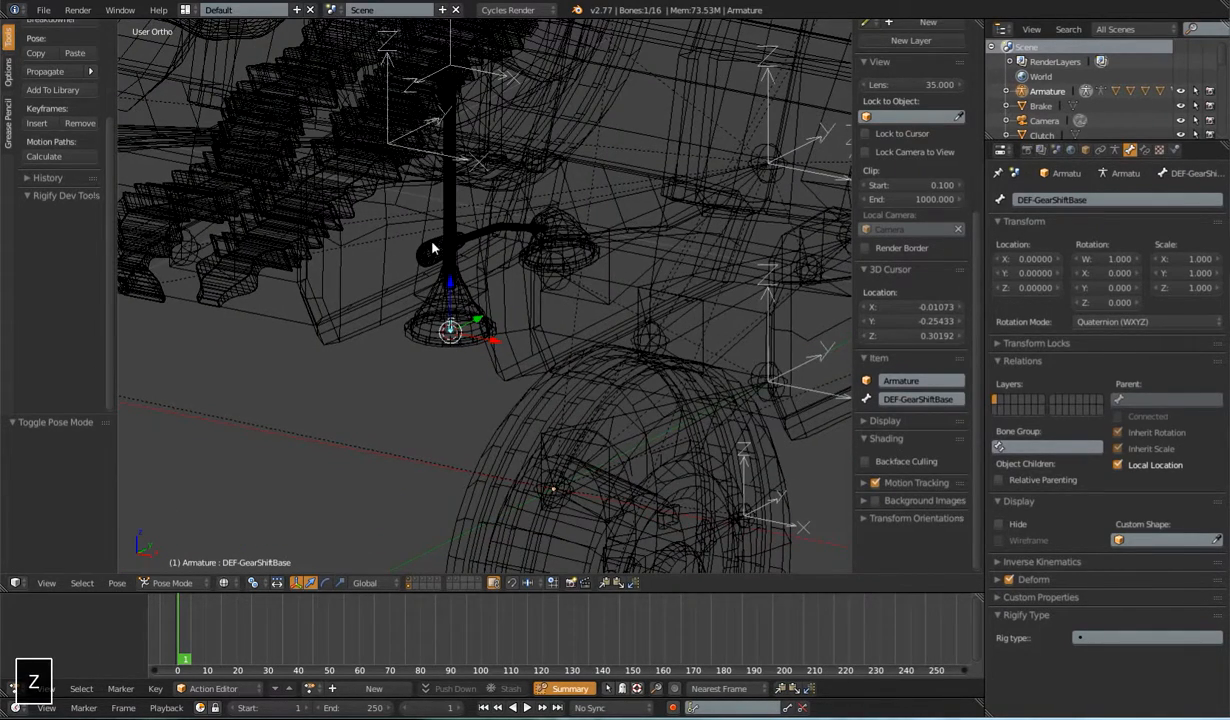
pyautogui.moveTo(538, 220); pyautogui.dragTo(614, 288, button='middle')
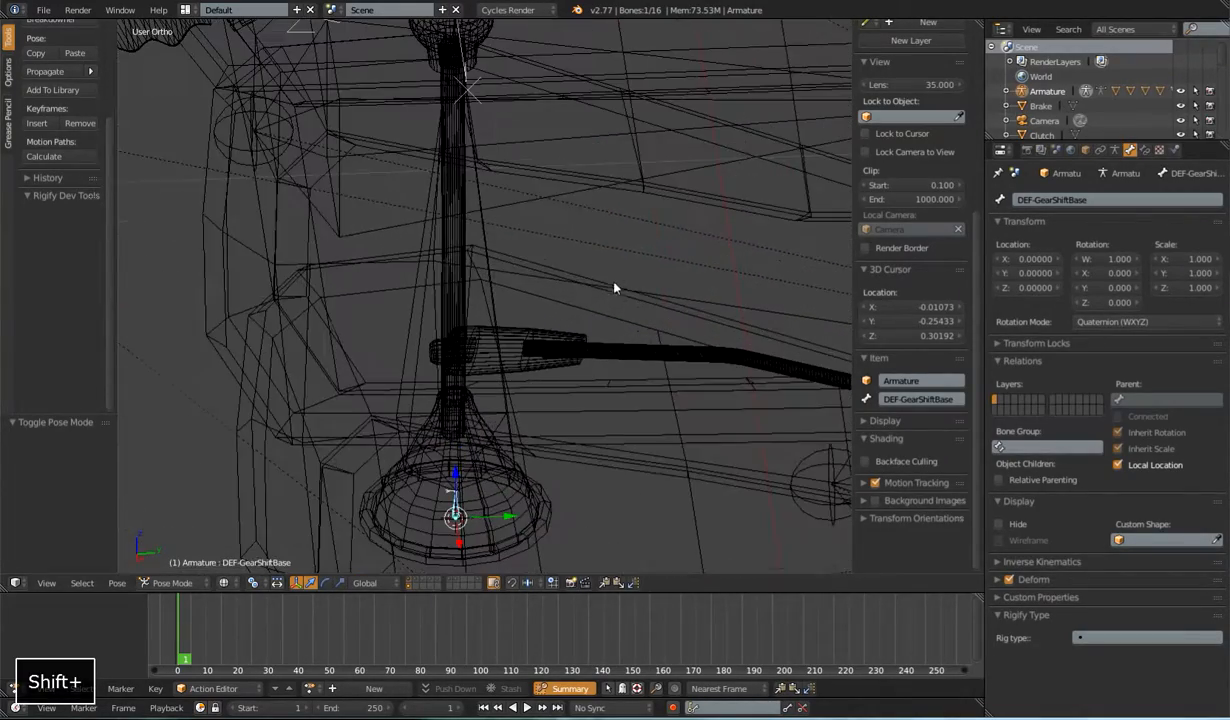
# Step: Parent the gear shift lever mesh to the DEF-GearShift bone using the Bone option
pyautogui.rightClick(459, 213)
pyautogui.rightClick(457, 244)
pyautogui.rightClick(460, 226)
pyautogui.keyDown('shift'); pyautogui.moveTo(490, 247); pyautogui.dragTo(518, 238, button='middle'); pyautogui.keyUp('shift')
pyautogui.keyDown('shift'); pyautogui.rightClick(520, 229); pyautogui.keyUp('shift')
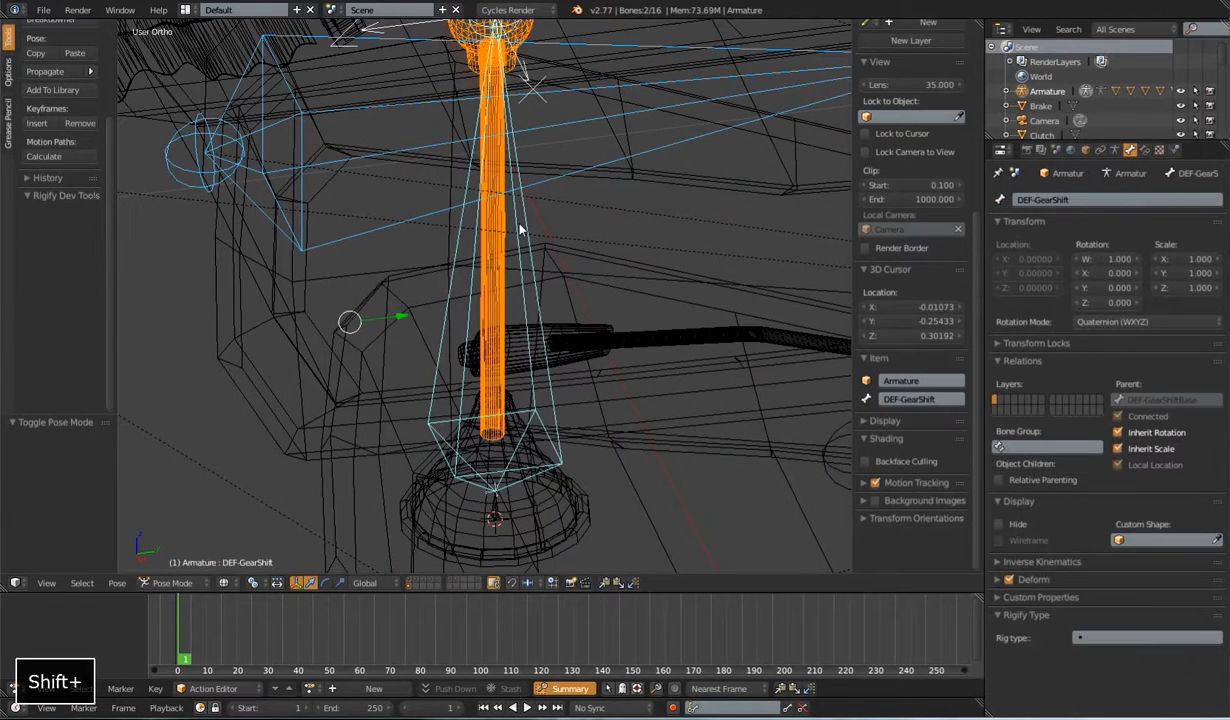
pyautogui.rightClick(519, 229)
pyautogui.rightClick(503, 216)
pyautogui.keyDown('shift'); pyautogui.rightClick(519, 220); pyautogui.keyUp('shift')
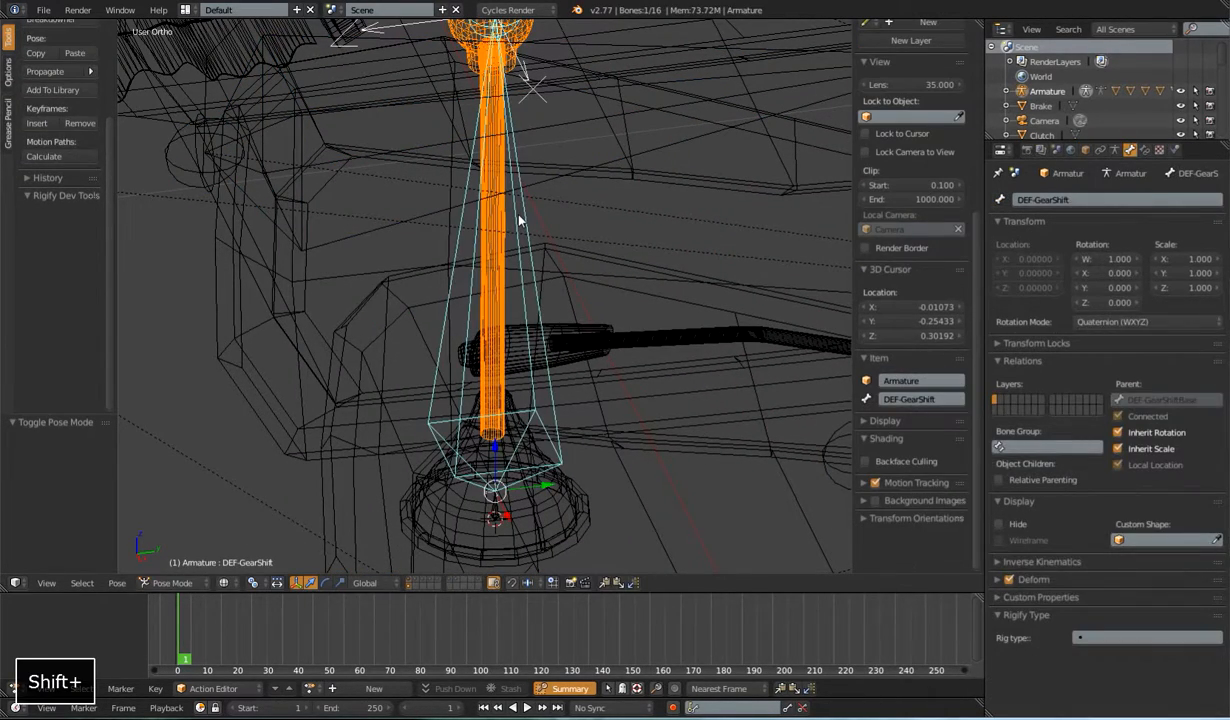
pyautogui.hotkey('ctrl', 'p')
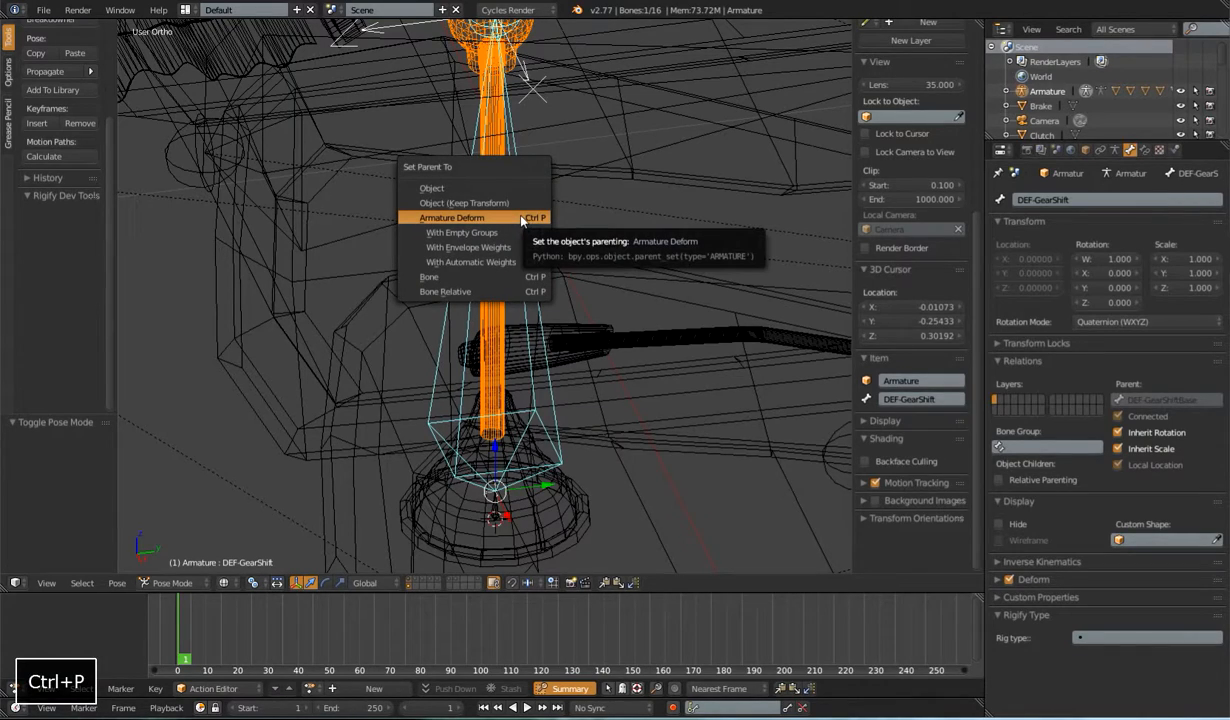
pyautogui.click(508, 277)
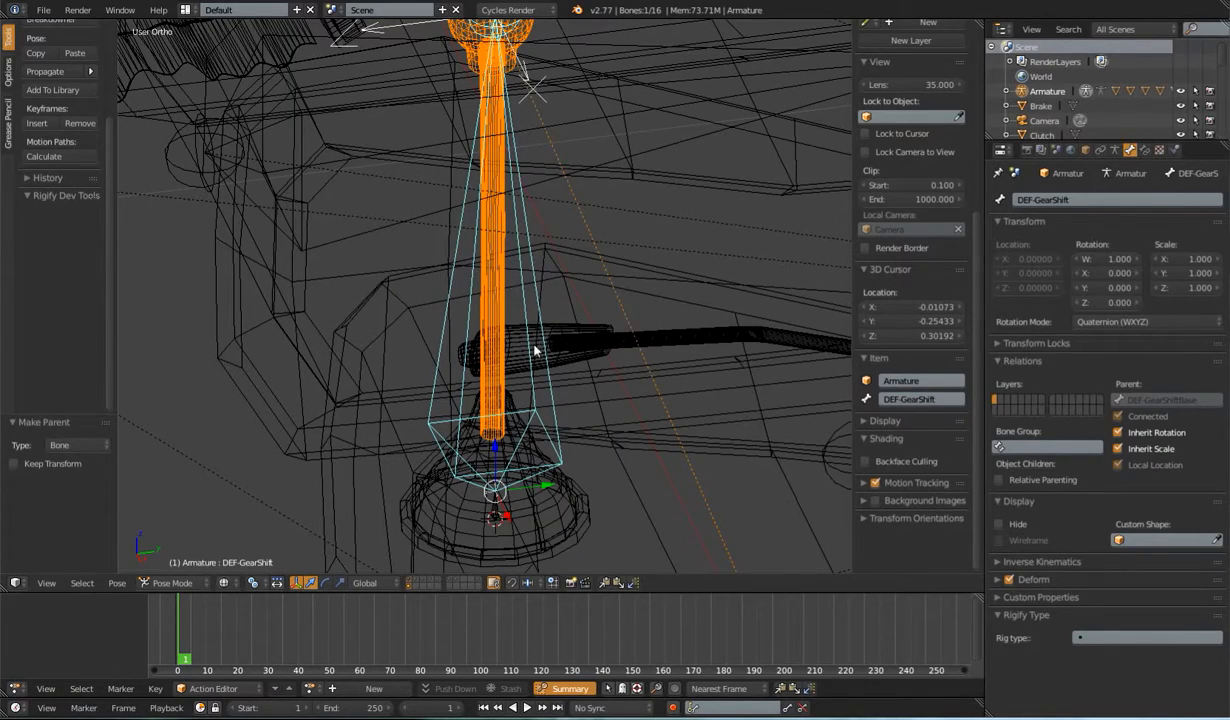
# Step: Parent the GearShiftShroud mesh to the armature as Armature Deform With Empty Groups, with DEF-GearShiftBase as the active bone
pyautogui.keyDown('shift'); pyautogui.moveTo(580, 538); pyautogui.dragTo(559, 288, button='middle'); pyautogui.keyUp('shift')
pyautogui.scroll(2, 559, 288)
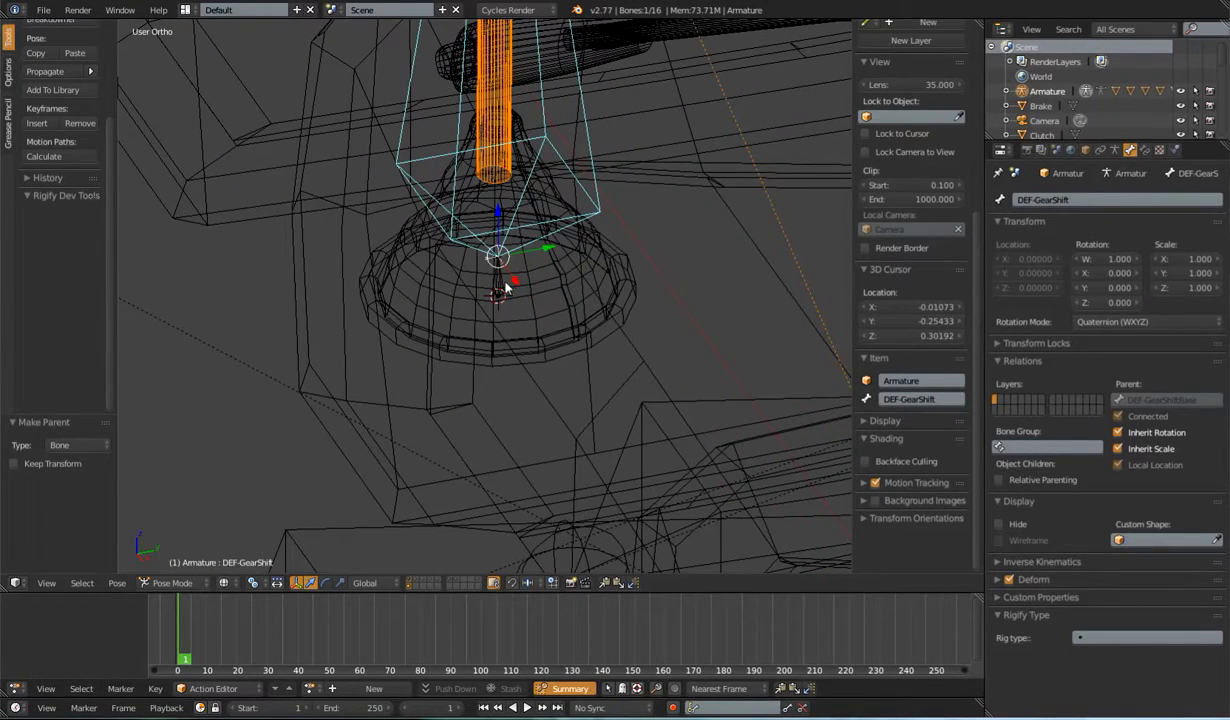
pyautogui.rightClick(545, 289)
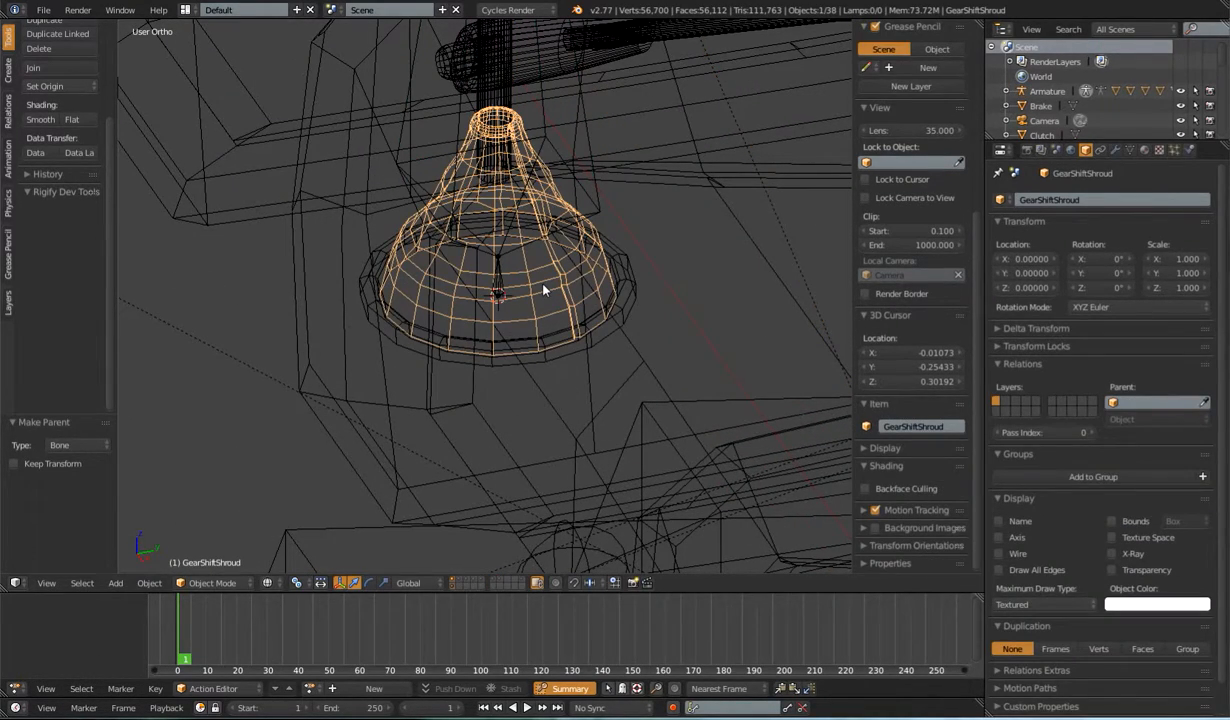
pyautogui.scroll(-2, 557, 297)
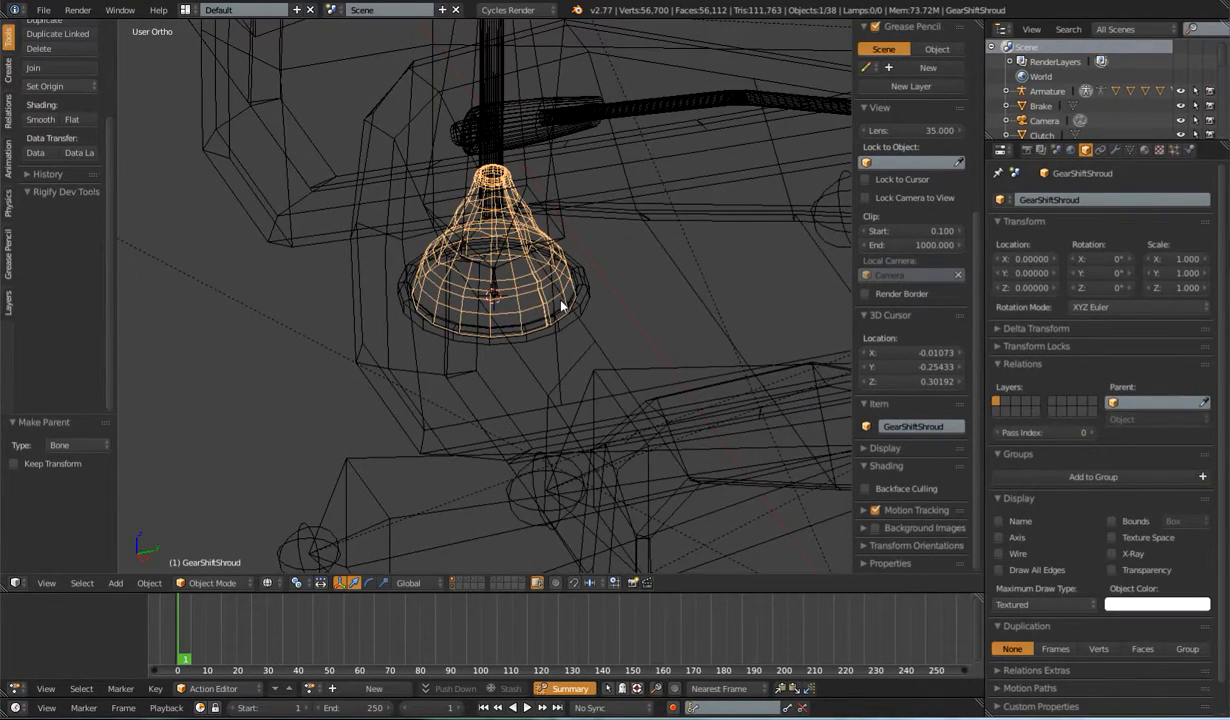
pyautogui.keyDown('shift'); pyautogui.rightClick(497, 289); pyautogui.keyUp('shift')
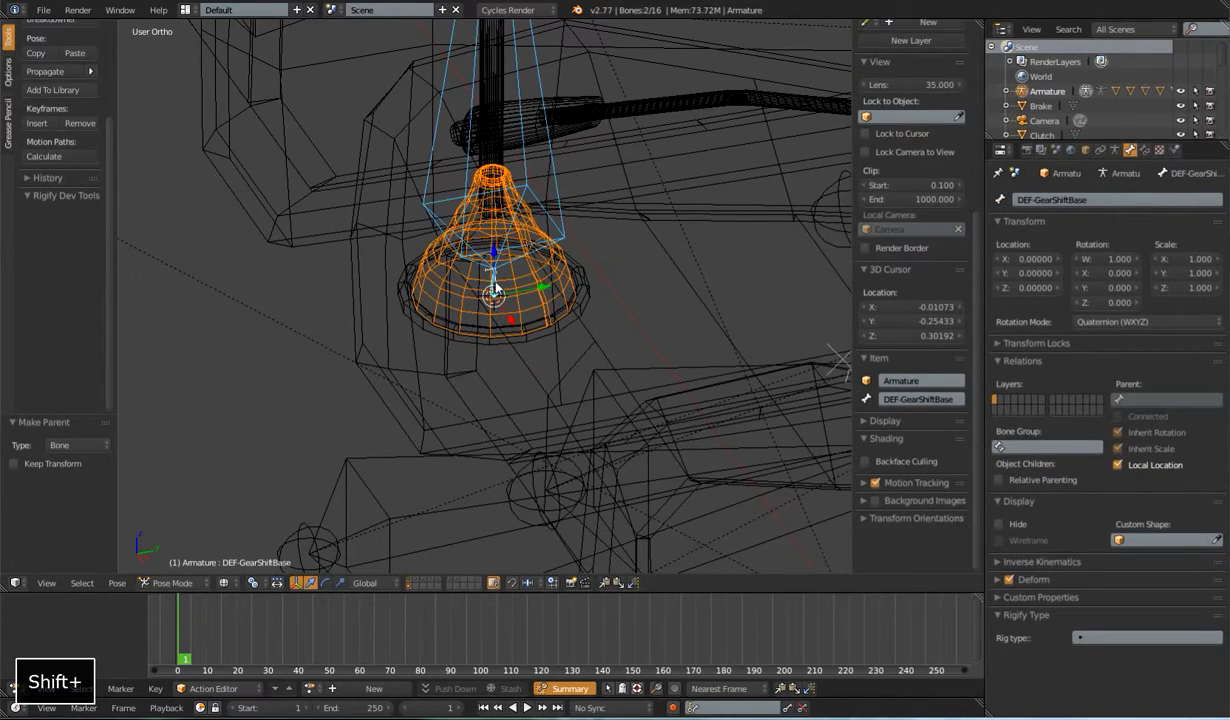
pyautogui.hotkey('ctrl', 'p')
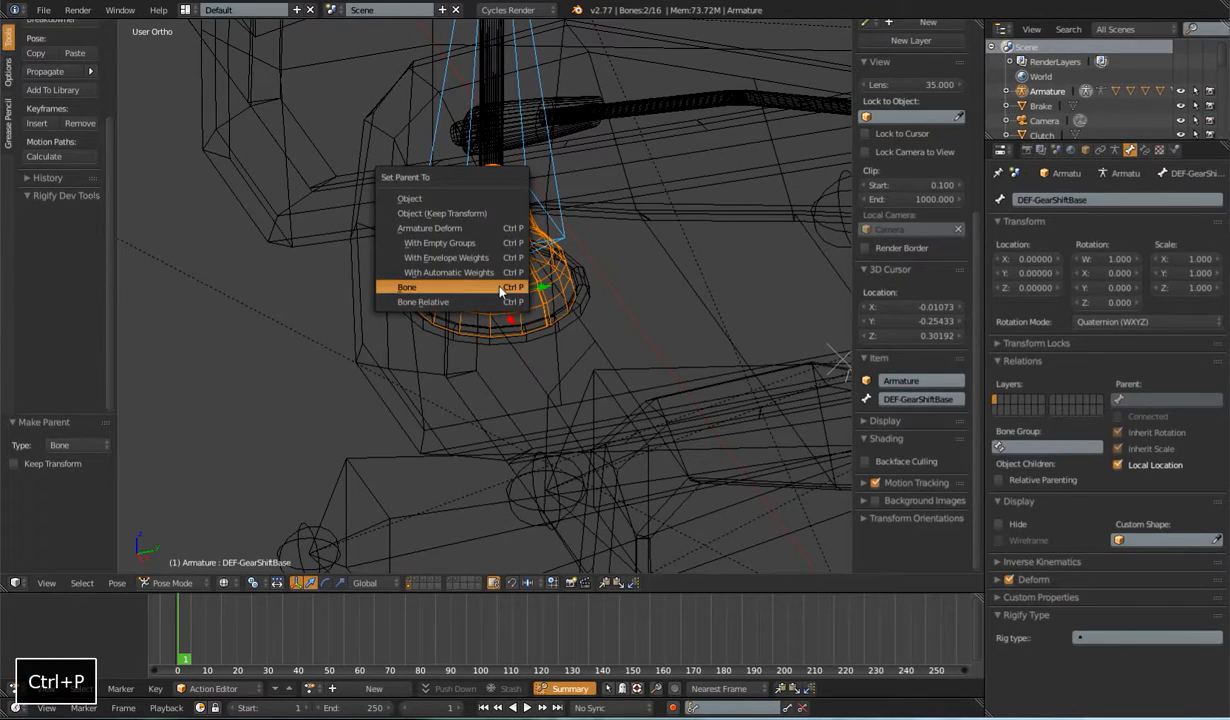
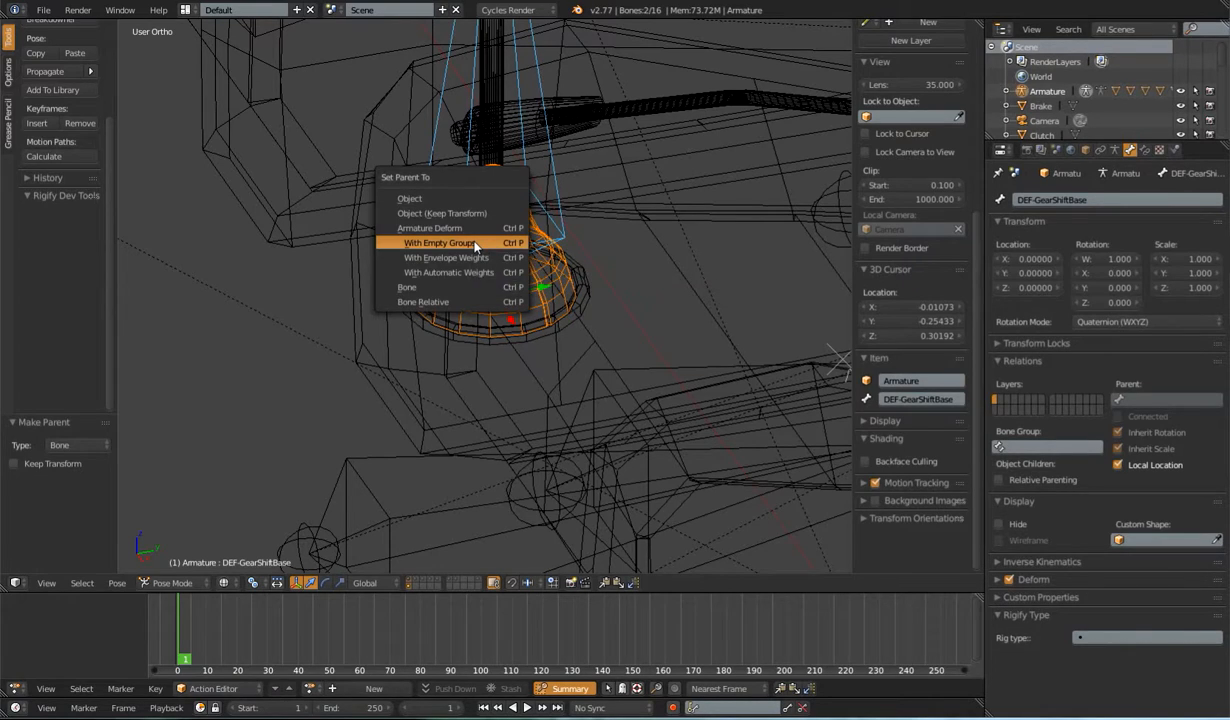
pyautogui.click(474, 243)
# Step: Remove the DEF-SeatLower.R, DEF-SeatBack.R and DEF-SeatHeadRest.R vertex groups from GearShiftShroud
pyautogui.scroll(-2, 625, 310)
pyautogui.press('Tab')
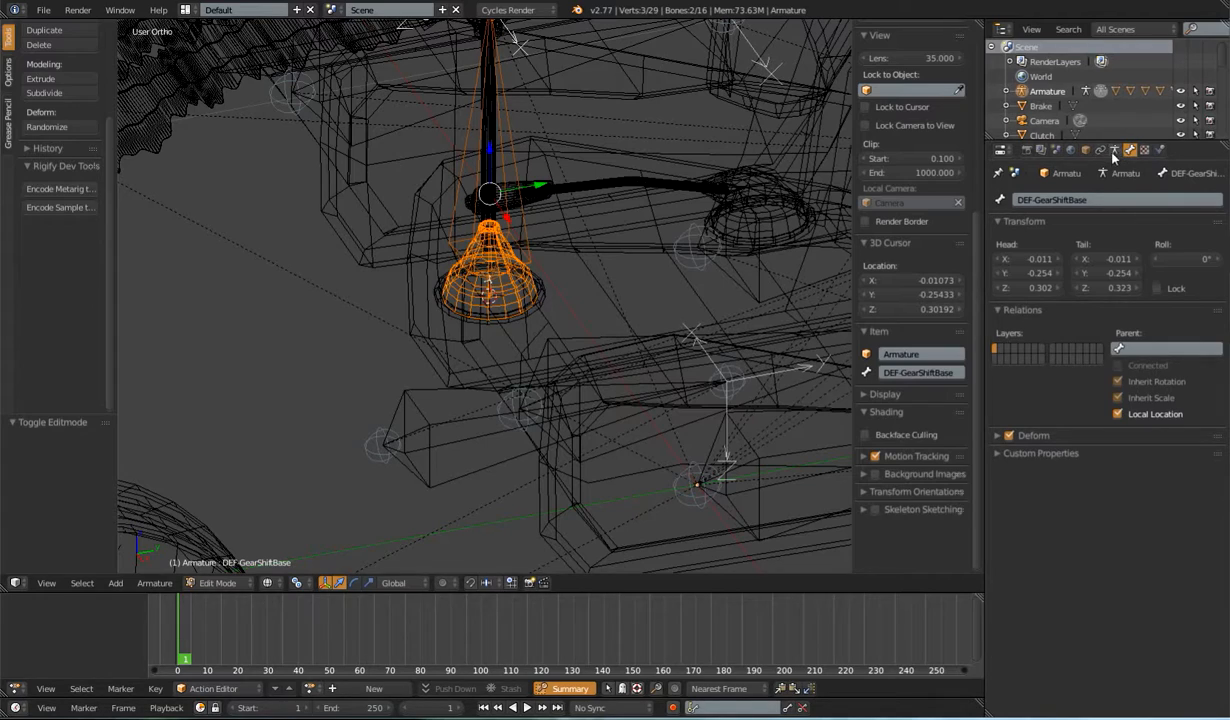
pyautogui.press('Tab')
pyautogui.rightClick(489, 287)
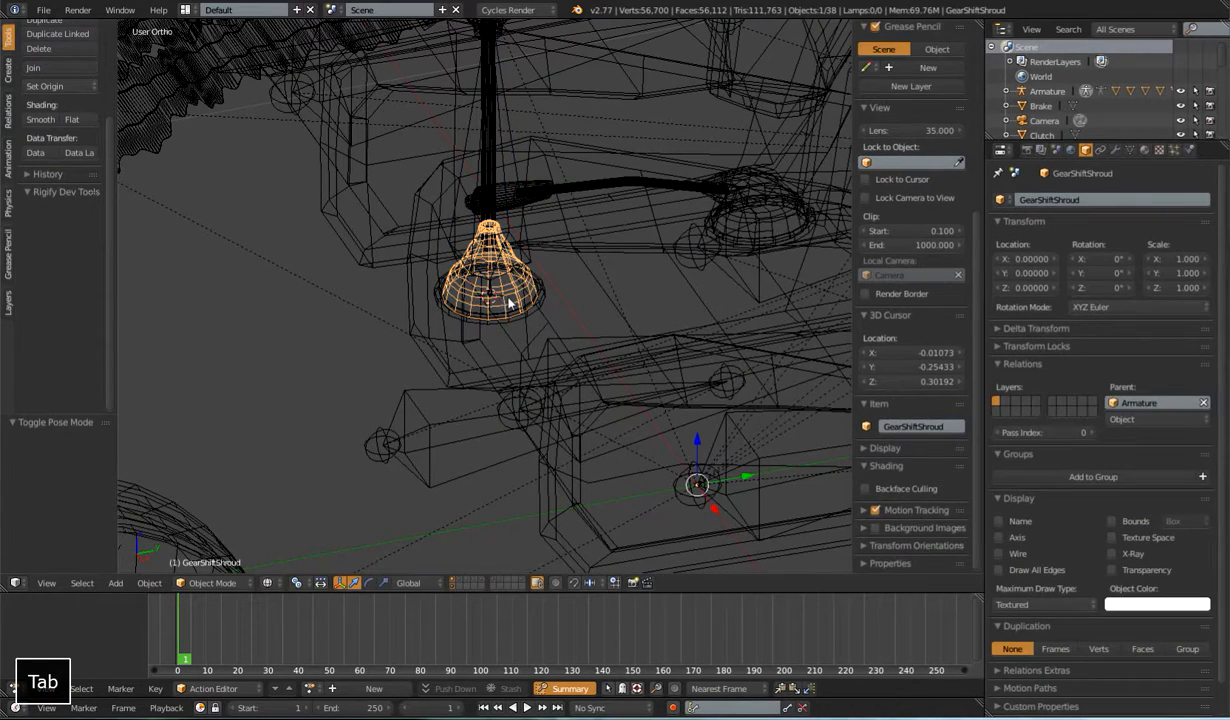
pyautogui.click(1129, 149)
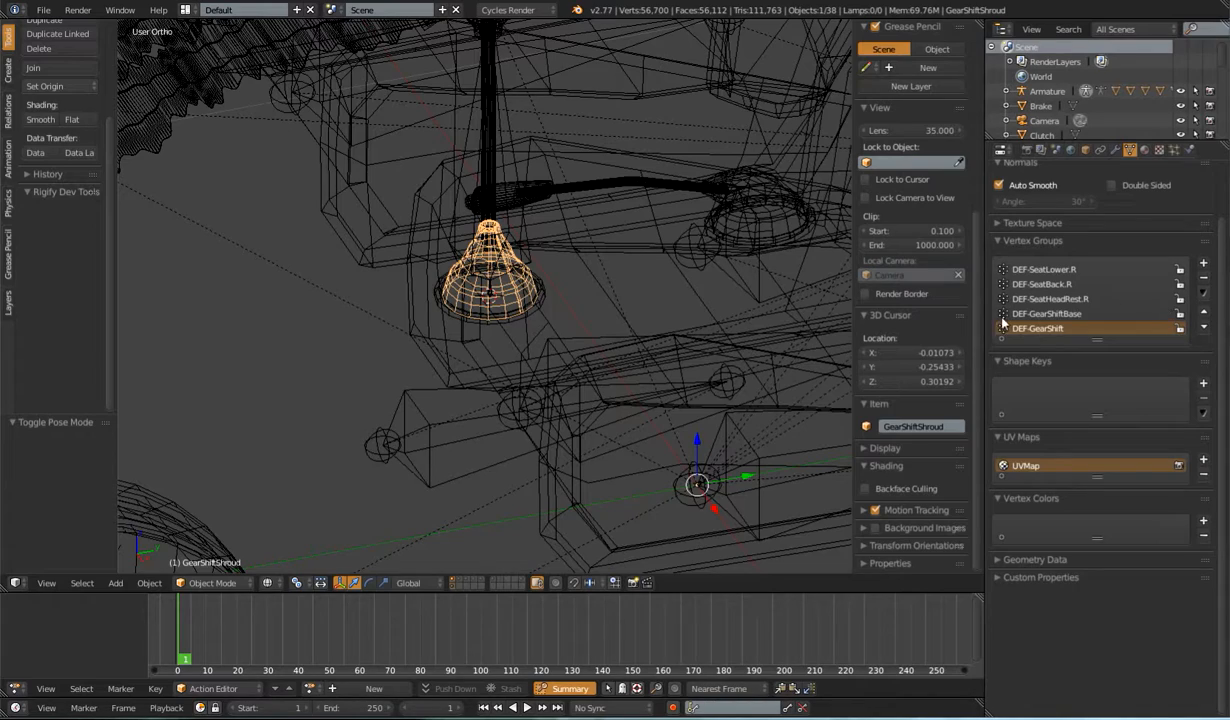
pyautogui.moveTo(1100, 340); pyautogui.dragTo(1099, 381)
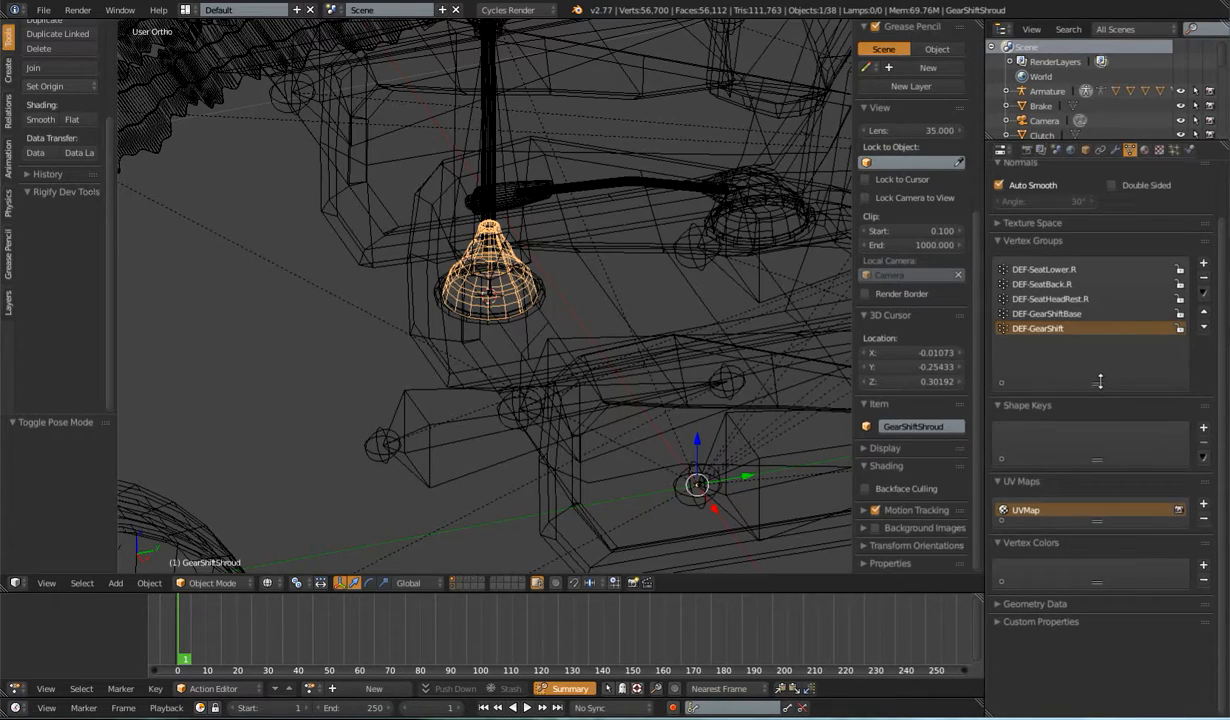
pyautogui.click(1070, 270)
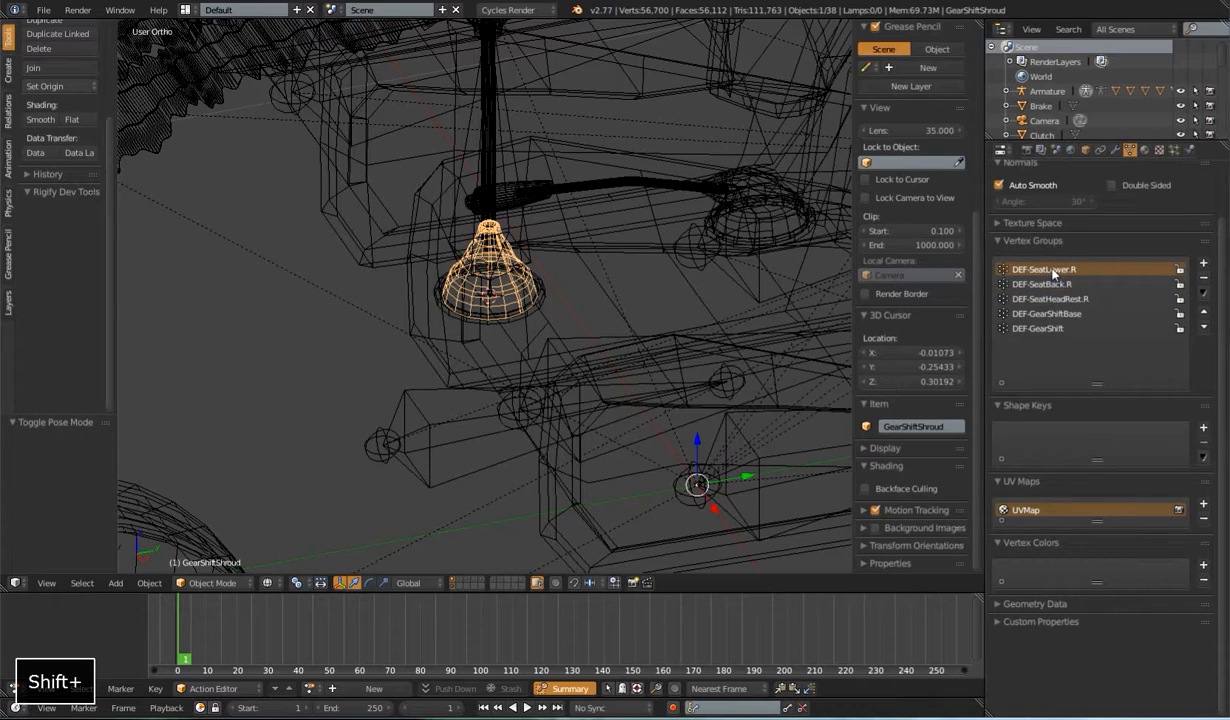
pyautogui.click(1050, 299)
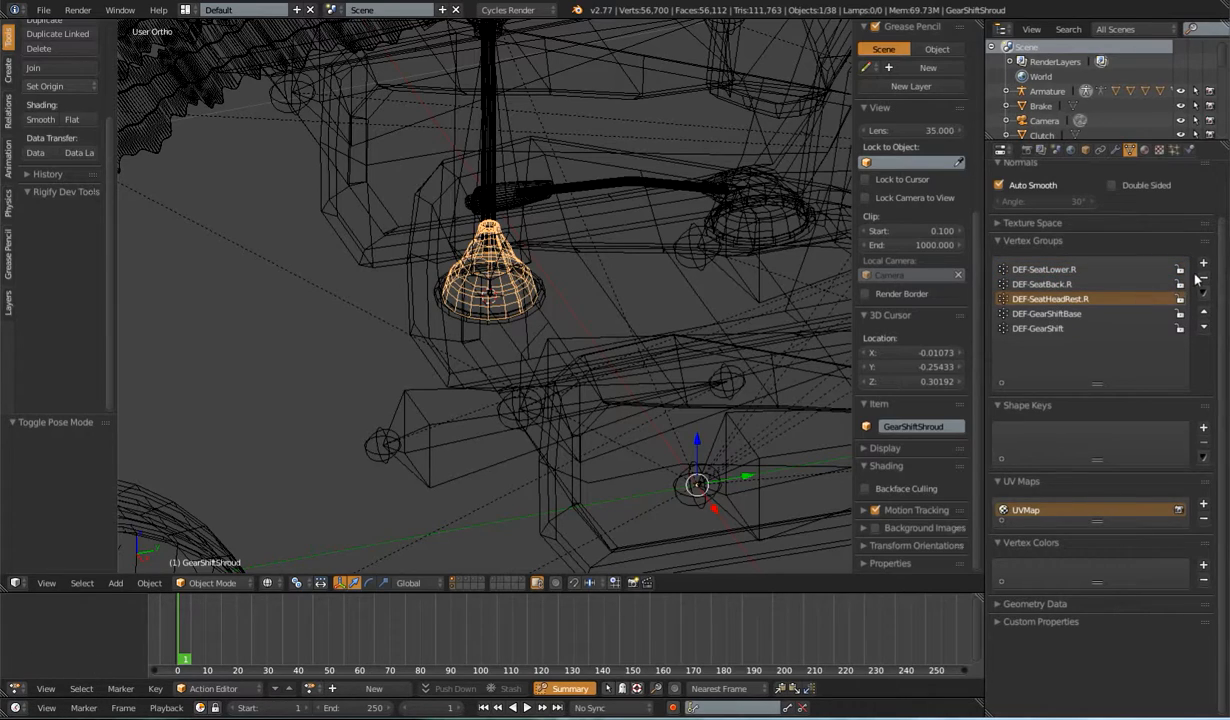
pyautogui.click(1203, 278)
pyautogui.click(1203, 278)
pyautogui.click(1203, 278)
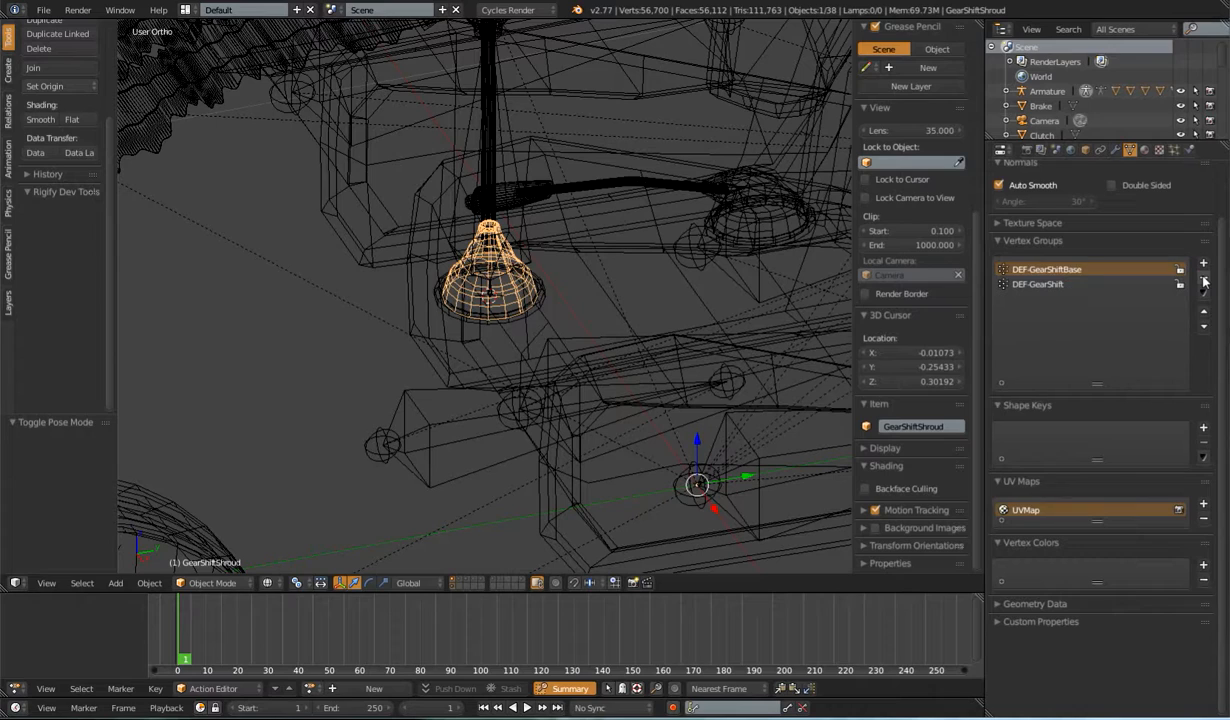
# Step: Delete the remaining DEF-GearShiftBase and DEF-GearShift vertex groups and the Armature modifier from GearShiftShroud
pyautogui.moveTo(560, 322); pyautogui.dragTo(590, 304, button='middle')
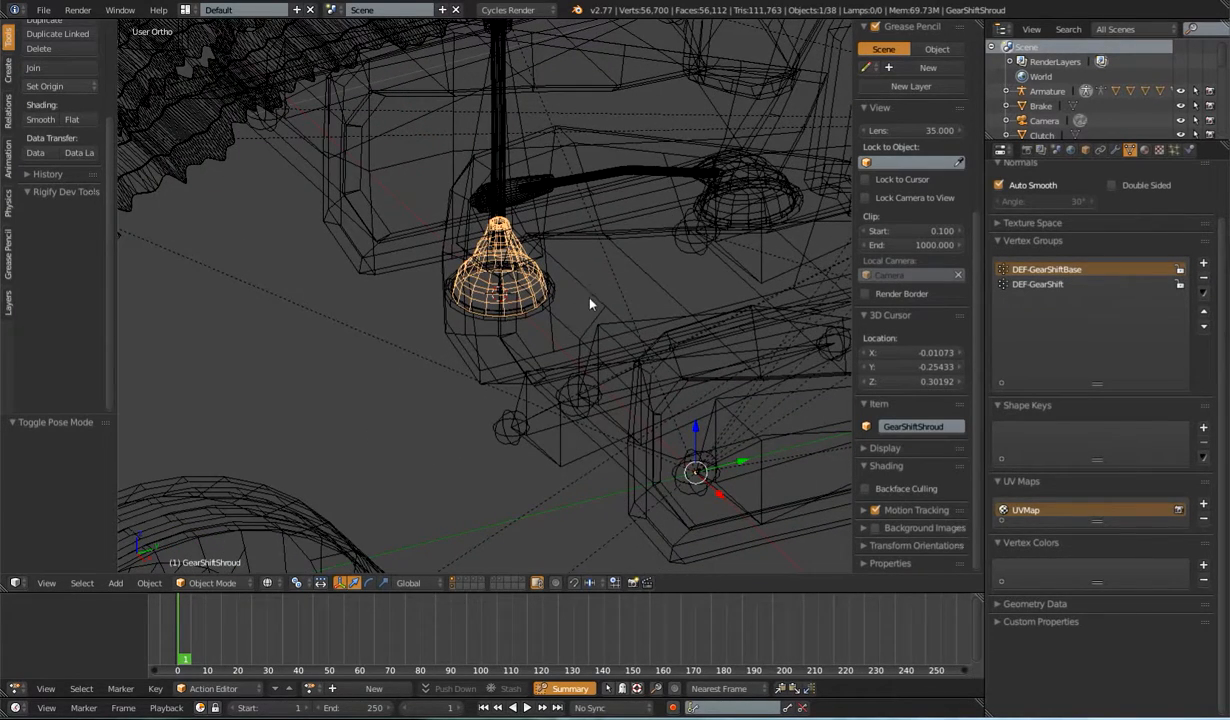
pyautogui.click(1203, 278)
pyautogui.click(1203, 278)
pyautogui.press('Tab')
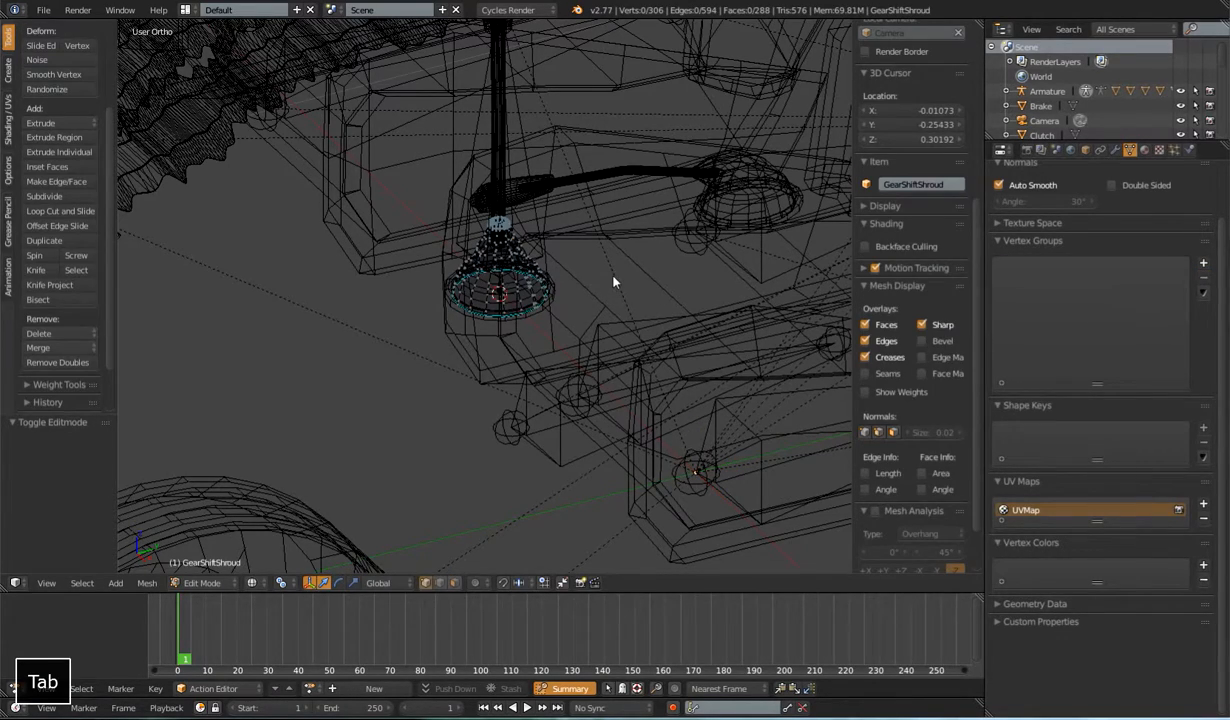
pyautogui.press('Tab')
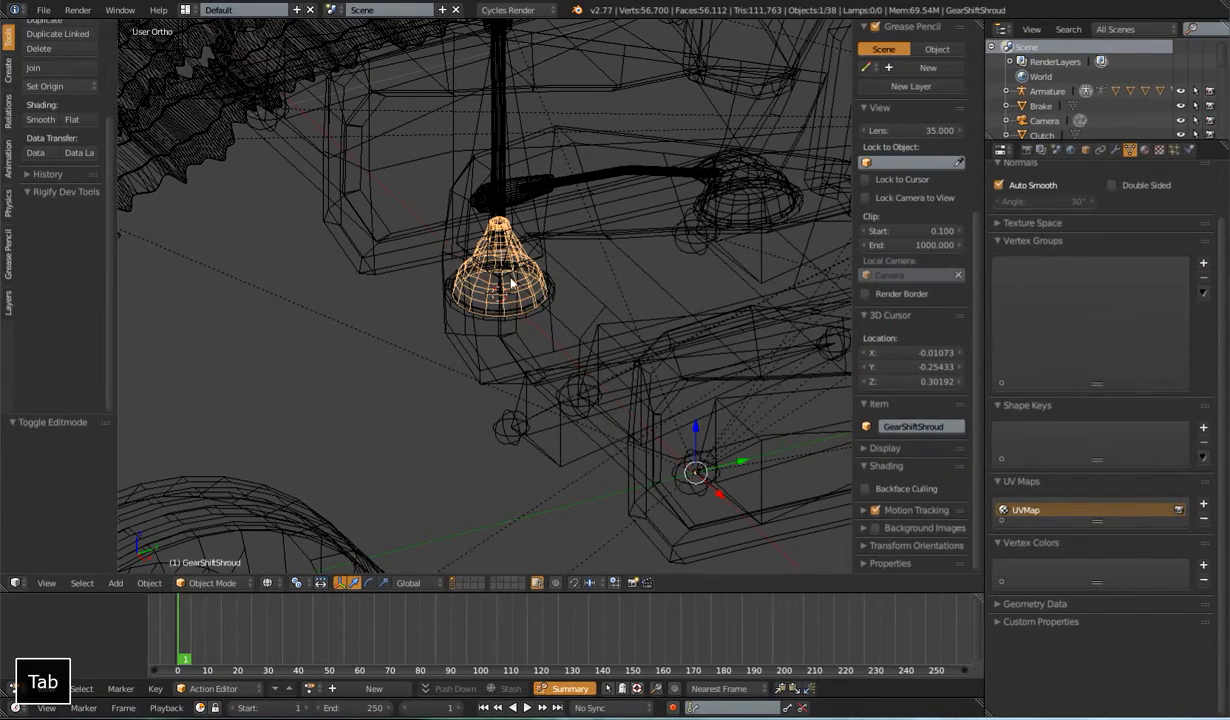
pyautogui.click(1116, 149)
pyautogui.click(1213, 224)
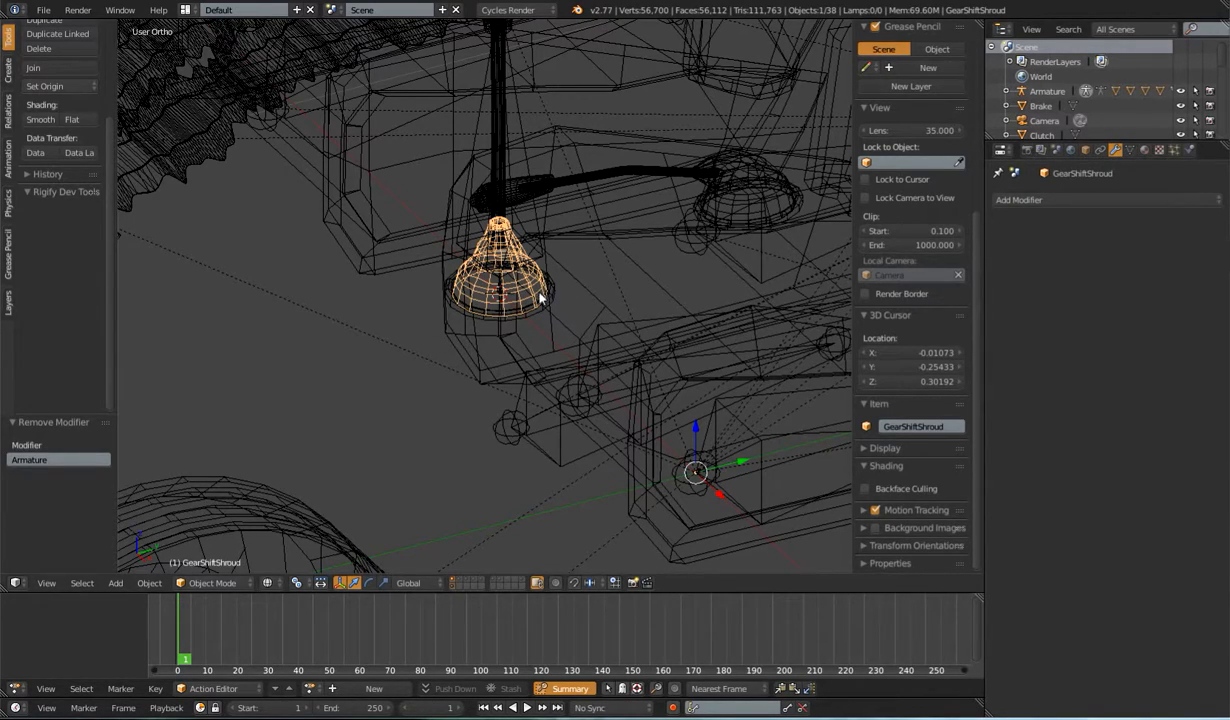
# Step: Parent the GearShiftShroud mesh to the armature with Automatic Weights, using the selected DEF-GearShiftBase and DEF-GearShift bones
pyautogui.press('Tab')
pyautogui.keyDown('shift'); pyautogui.moveTo(577, 286); pyautogui.dragTo(615, 290, button='middle'); pyautogui.keyUp('shift')
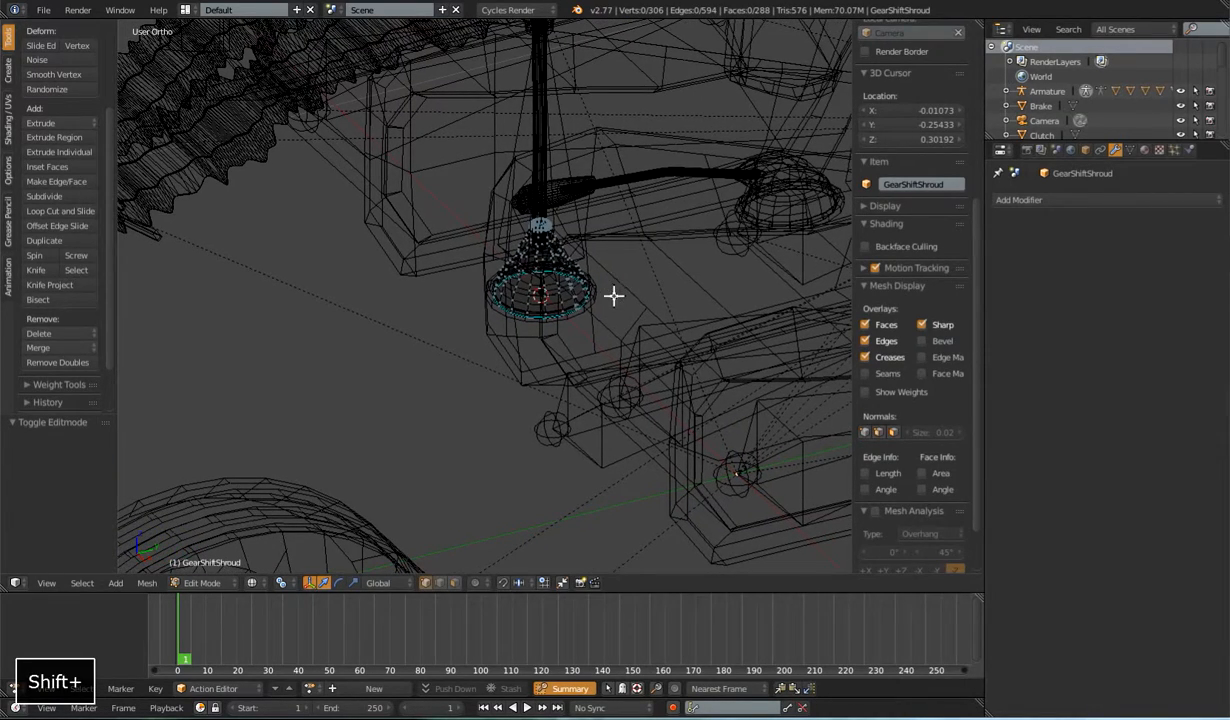
pyautogui.press('Tab')
pyautogui.scroll(4, 621, 295)
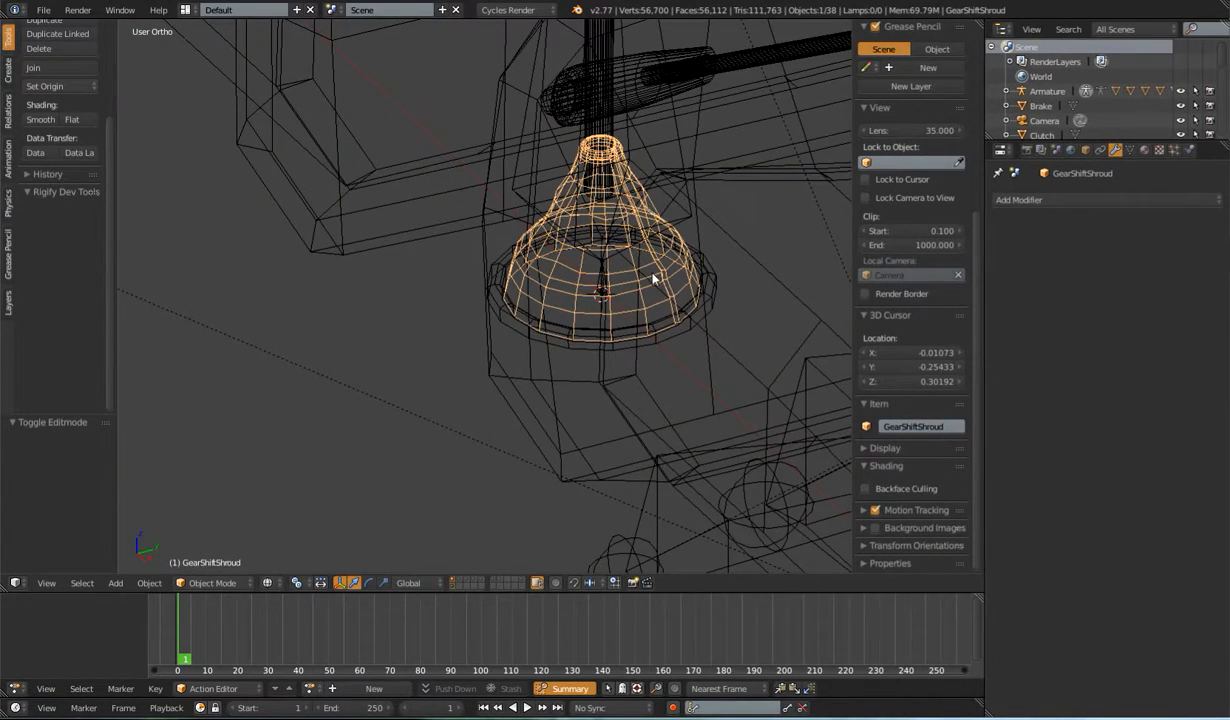
pyautogui.rightClick(649, 264)
pyautogui.rightClick(652, 268)
pyautogui.keyDown('shift'); pyautogui.rightClick(604, 280); pyautogui.keyUp('shift')
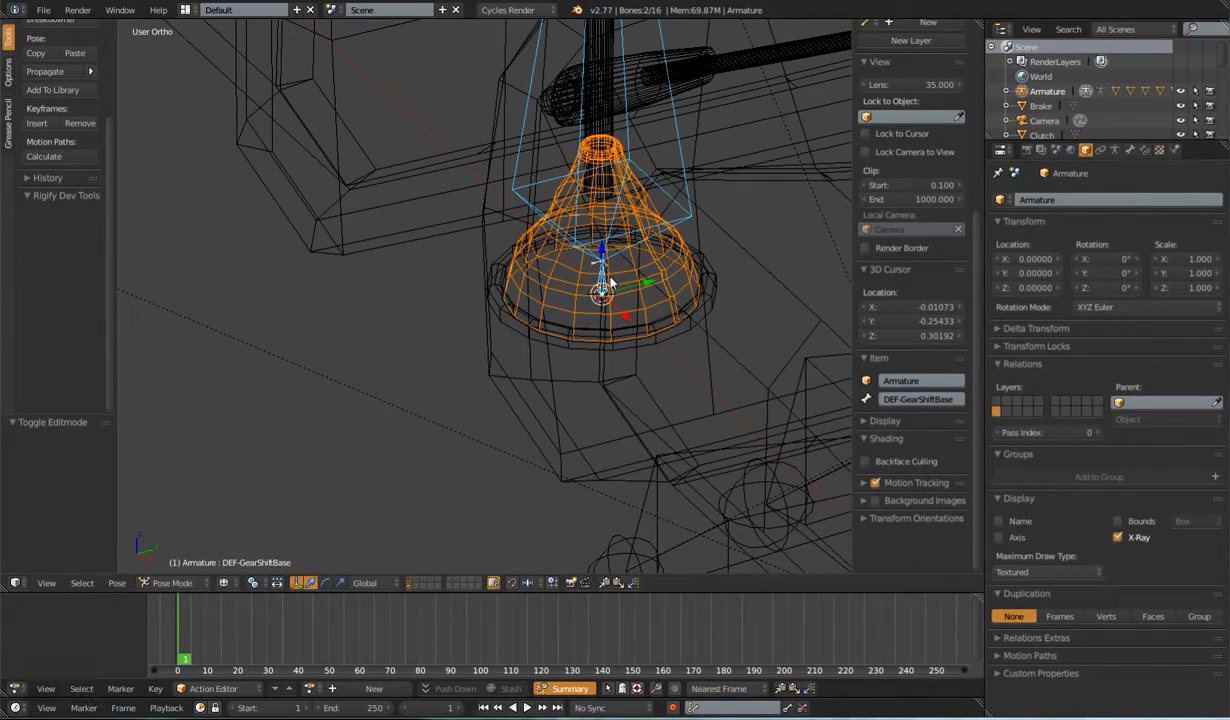
pyautogui.hotkey('ctrl', 'p')
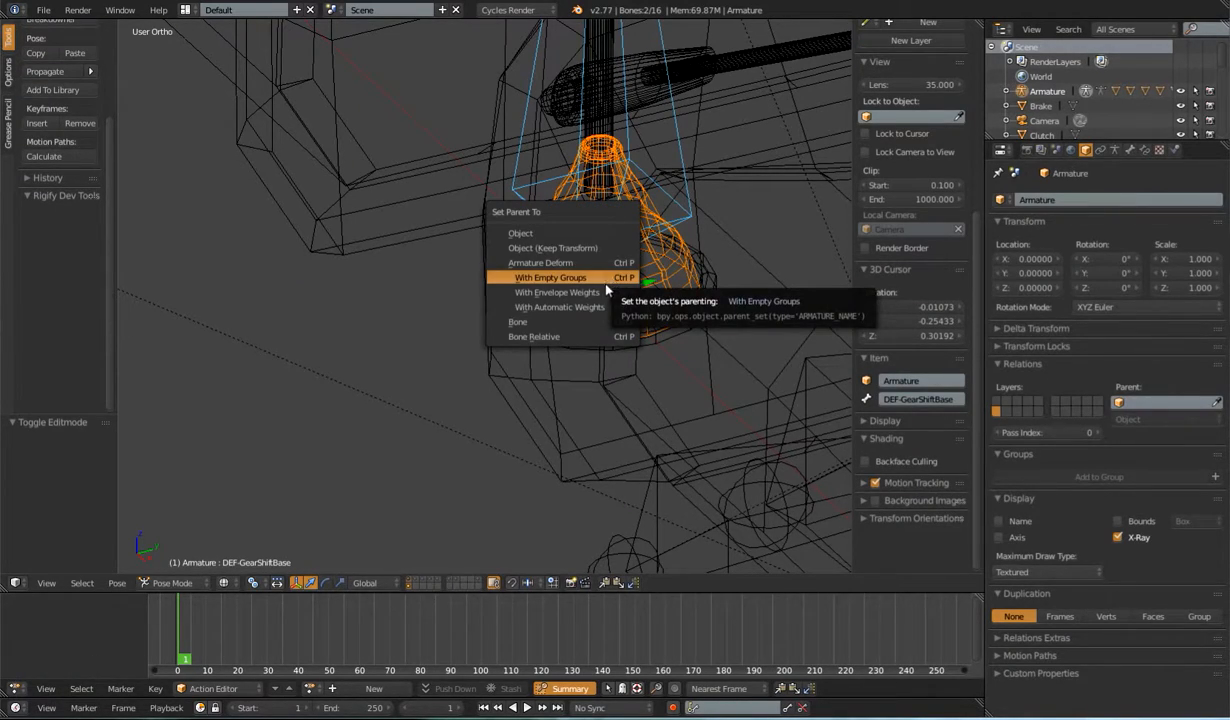
pyautogui.click(601, 309)
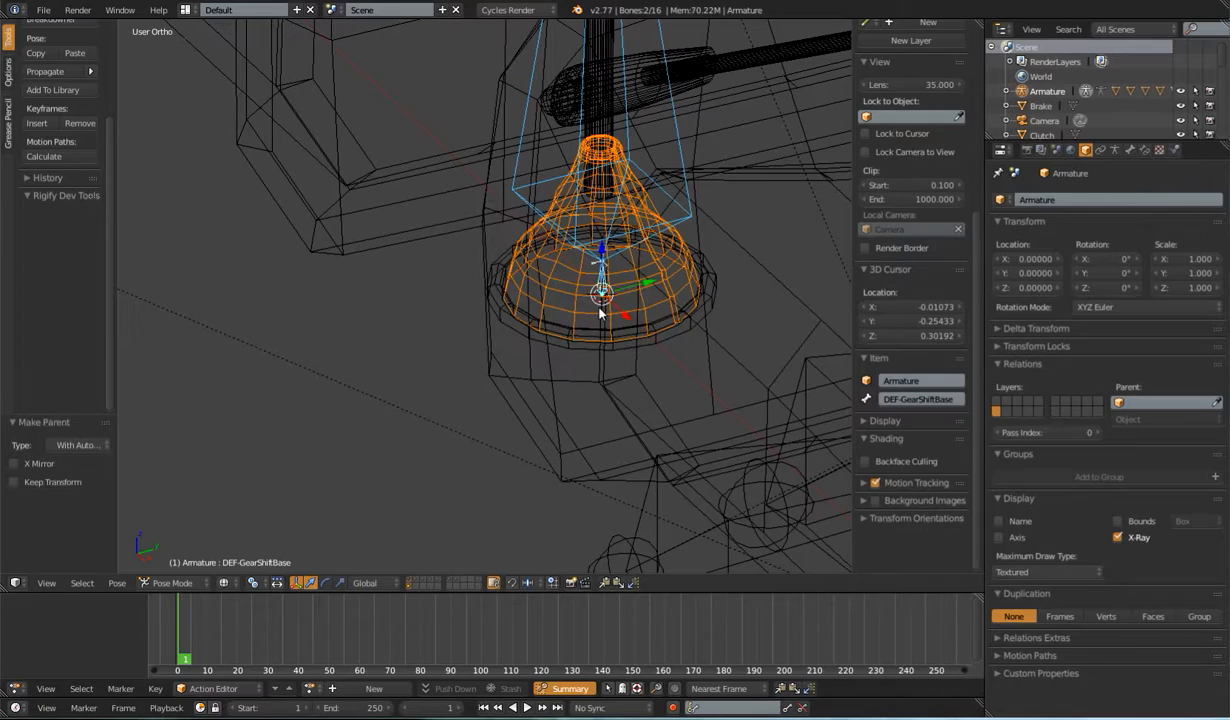
# Step: Remove the DEF-SeatLower.R, DEF-SeatBack.R and DEF-SeatHeadRest.R vertex groups from the automatically weighted GearShiftShroud
pyautogui.click(1117, 150)
pyautogui.rightClick(643, 277)
pyautogui.rightClick(648, 276)
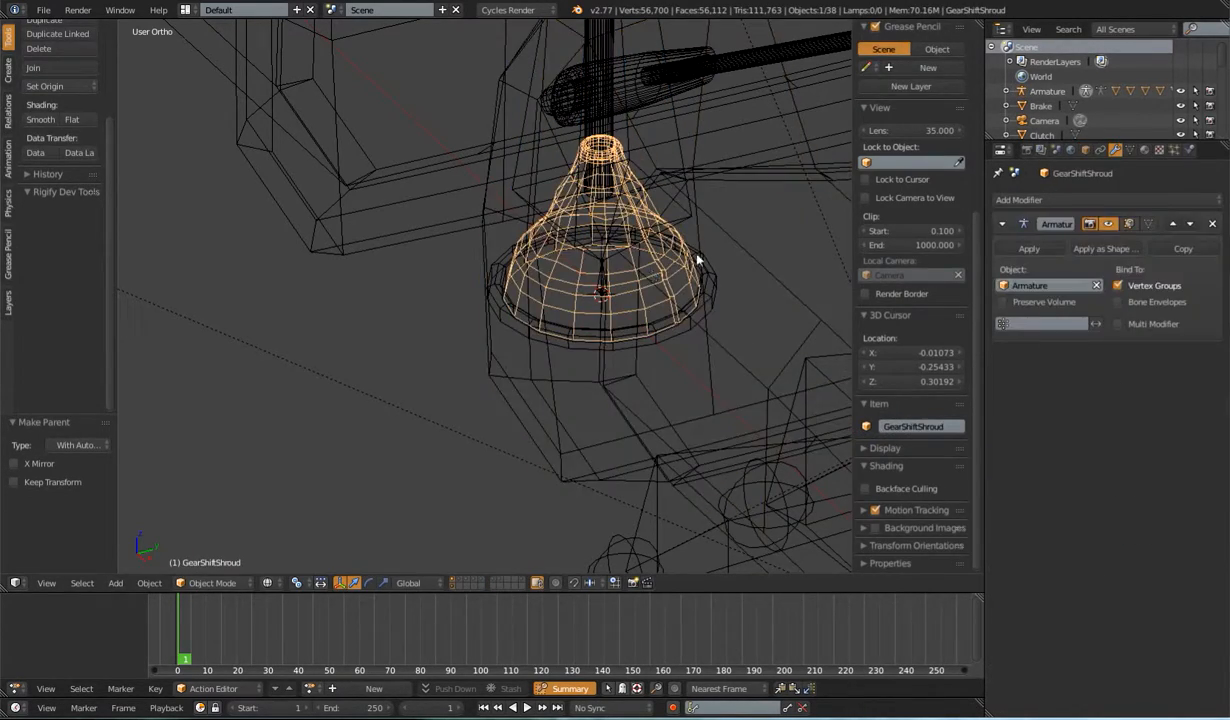
pyautogui.click(1130, 149)
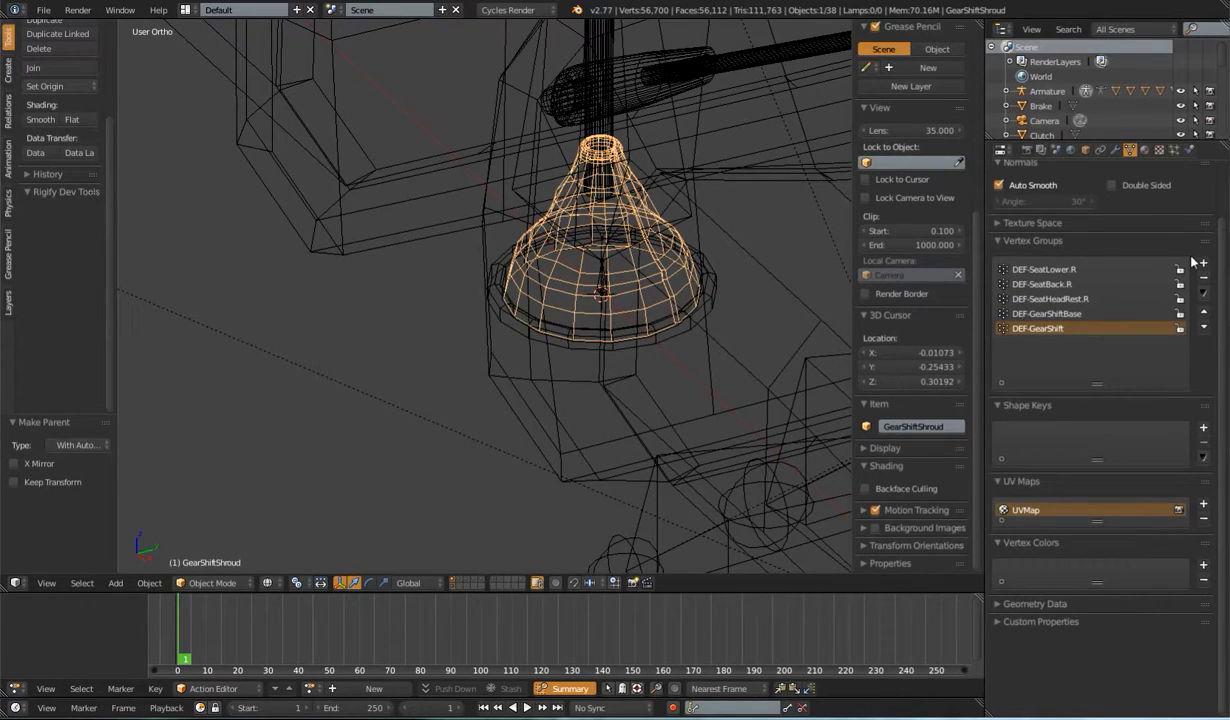
pyautogui.click(1062, 271)
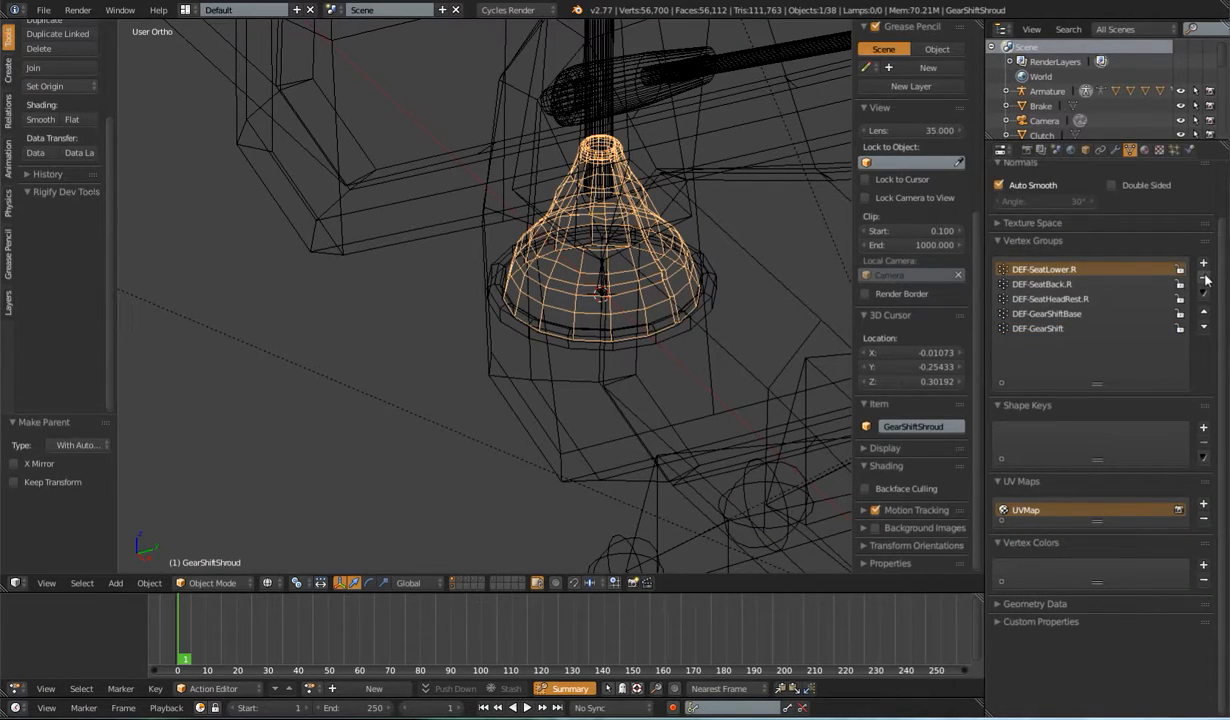
pyautogui.click(1204, 279)
pyautogui.click(1204, 279)
pyautogui.click(1204, 279)
# Step: Test-rotate the DEF-GearShift bone to check how the shroud deforms, and cancel the rotation
pyautogui.scroll(-6, 695, 286)
pyautogui.moveTo(549, 340); pyautogui.dragTo(596, 317, button='middle')
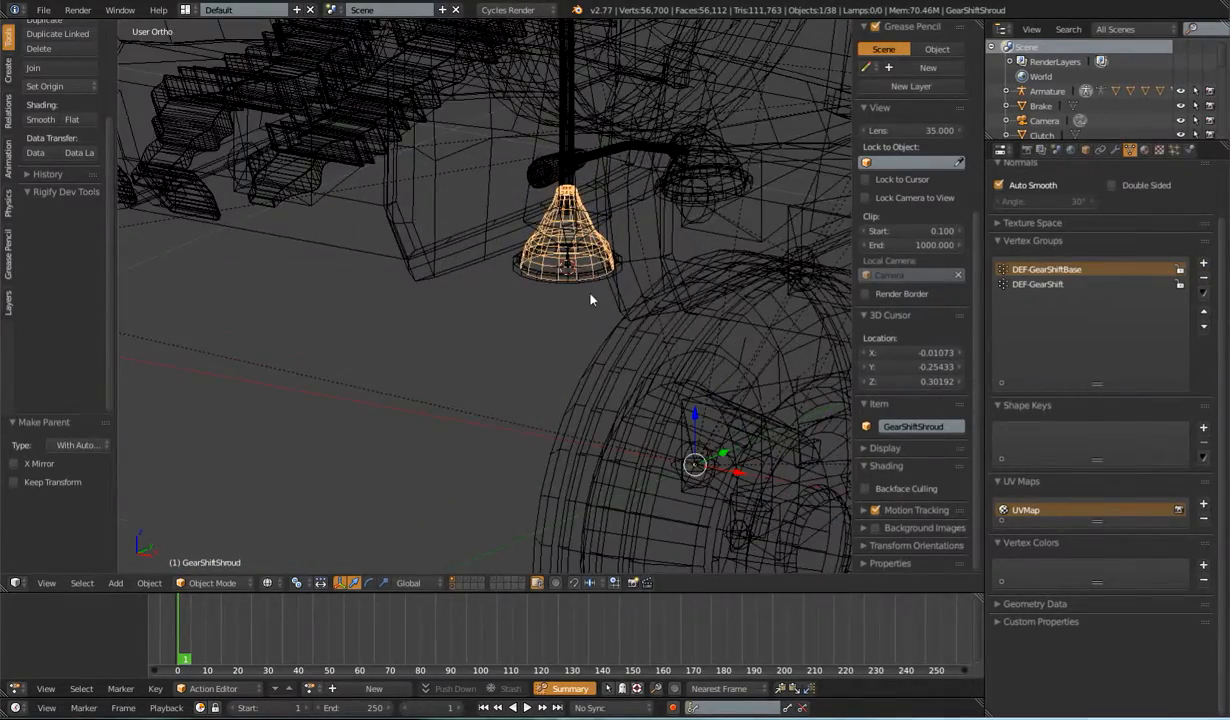
pyautogui.rightClick(583, 144)
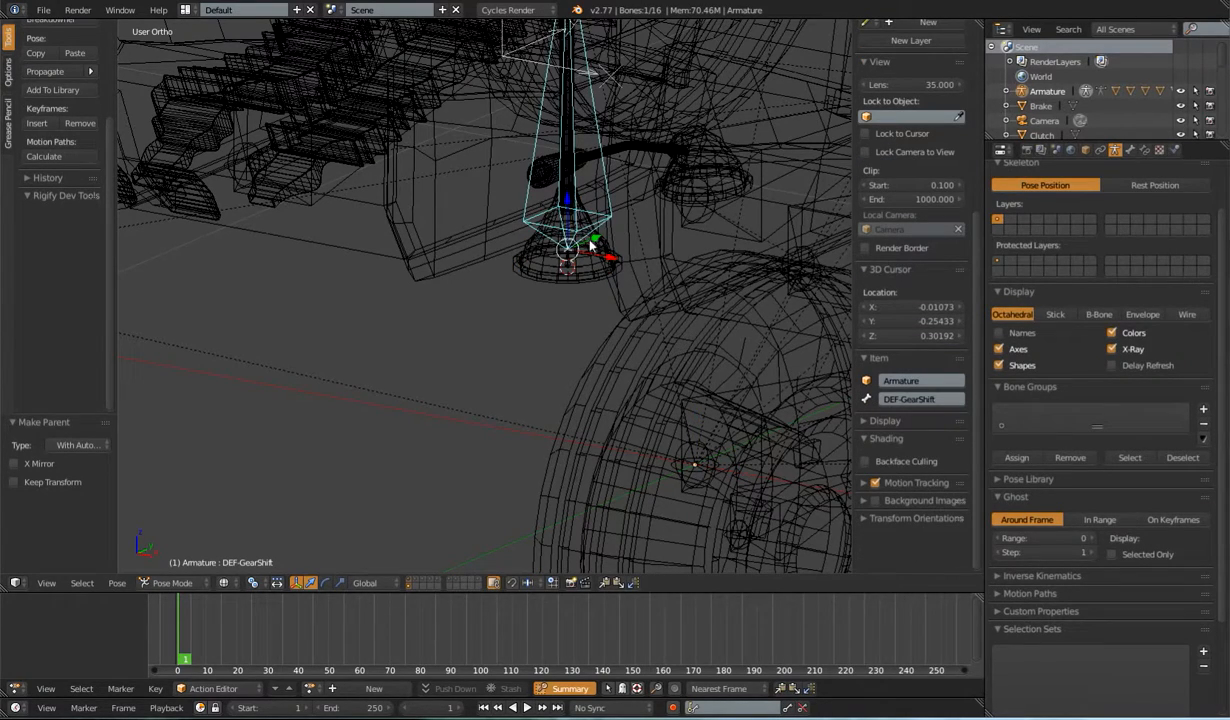
pyautogui.press('r')
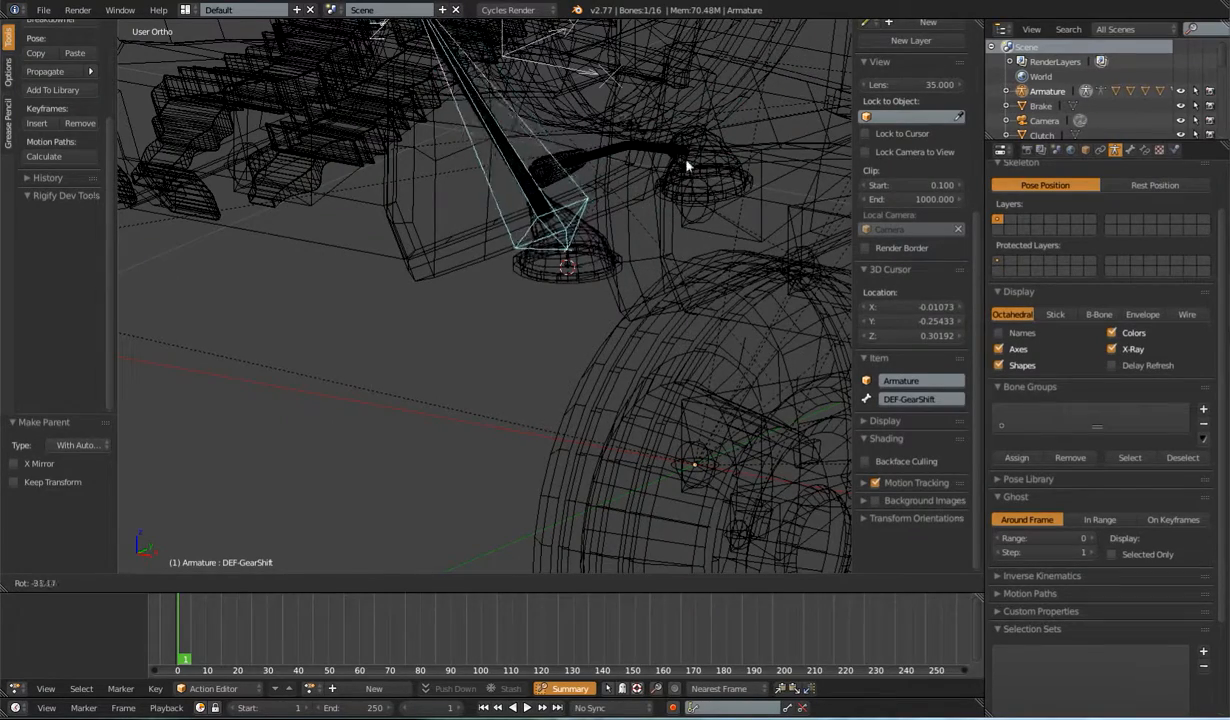
pyautogui.rightClick(692, 177)
pyautogui.scroll(-2, 692, 177)
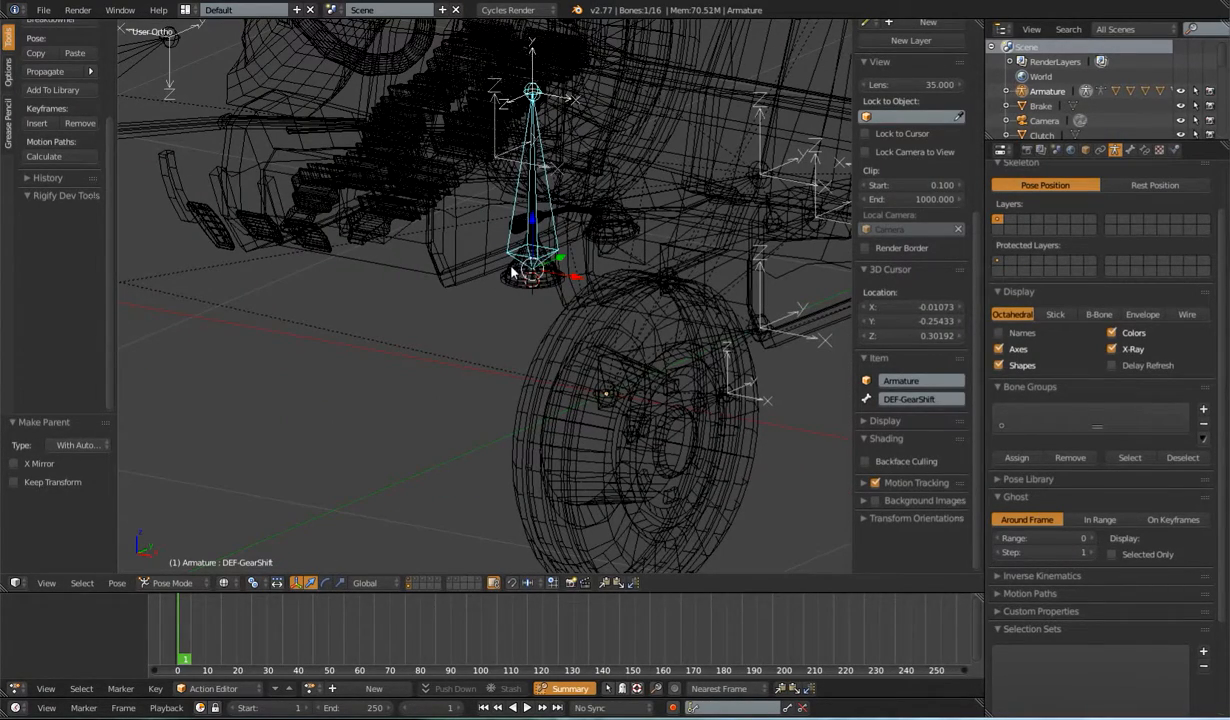
# Step: Put GearShiftShroud into Weight Paint mode to inspect its DEF-GearShift weights
pyautogui.scroll(5, 545, 355)
pyautogui.rightClick(573, 253)
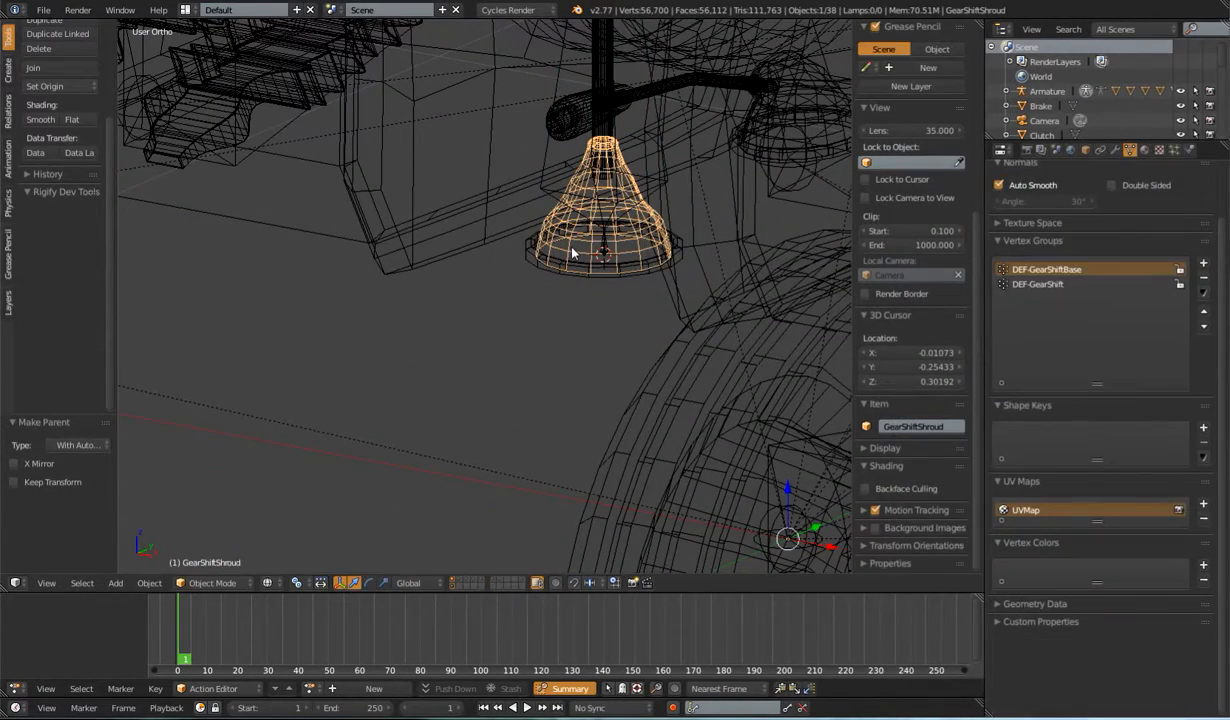
pyautogui.click(228, 585)
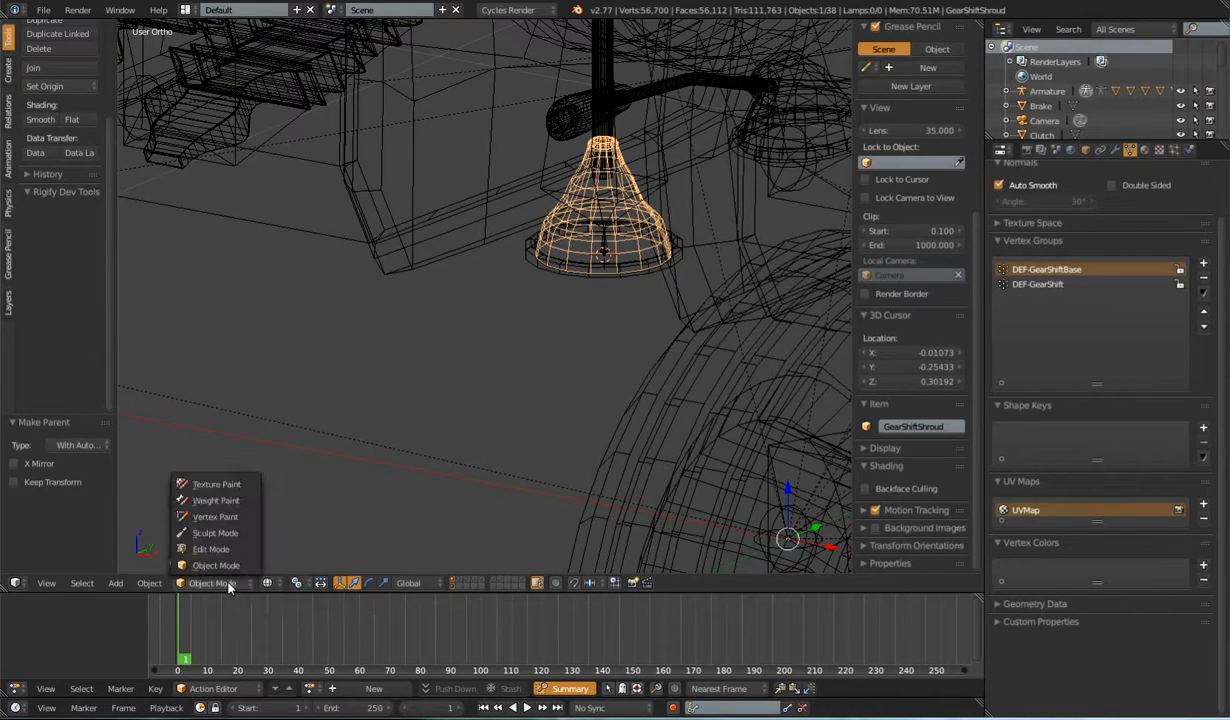
pyautogui.click(218, 501)
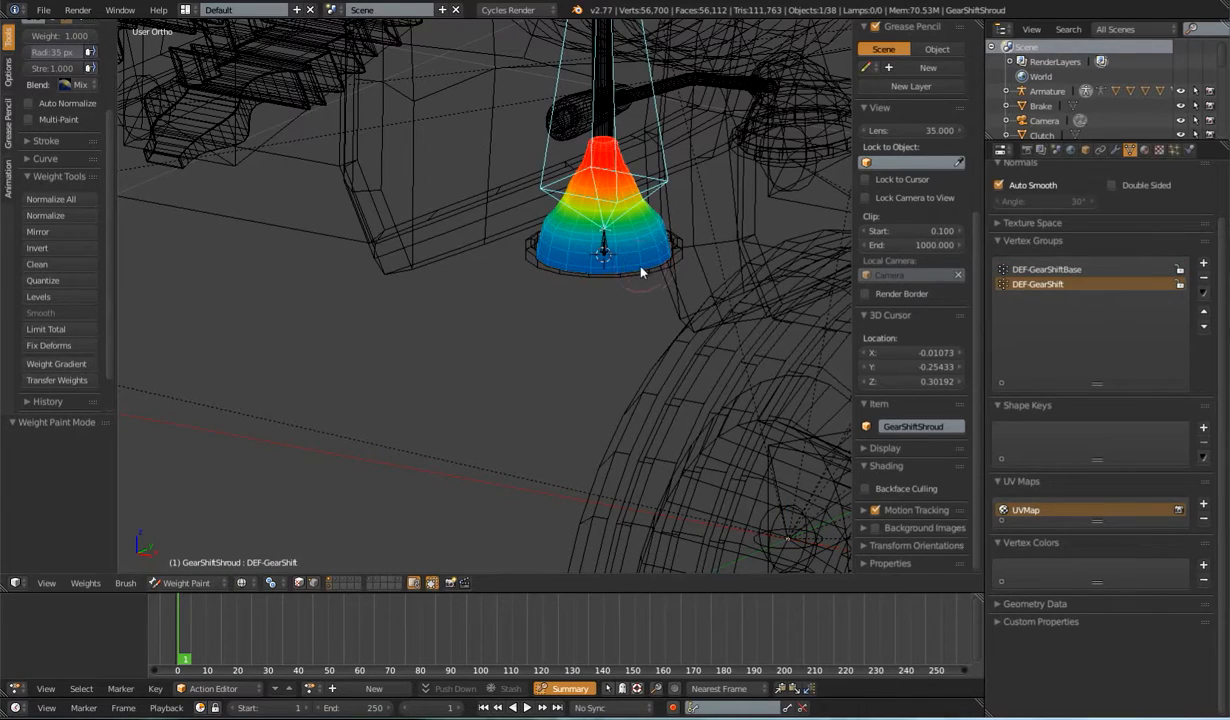
pyautogui.keyDown('shift'); pyautogui.moveTo(597, 326); pyautogui.dragTo(515, 405, button='middle'); pyautogui.keyUp('shift')
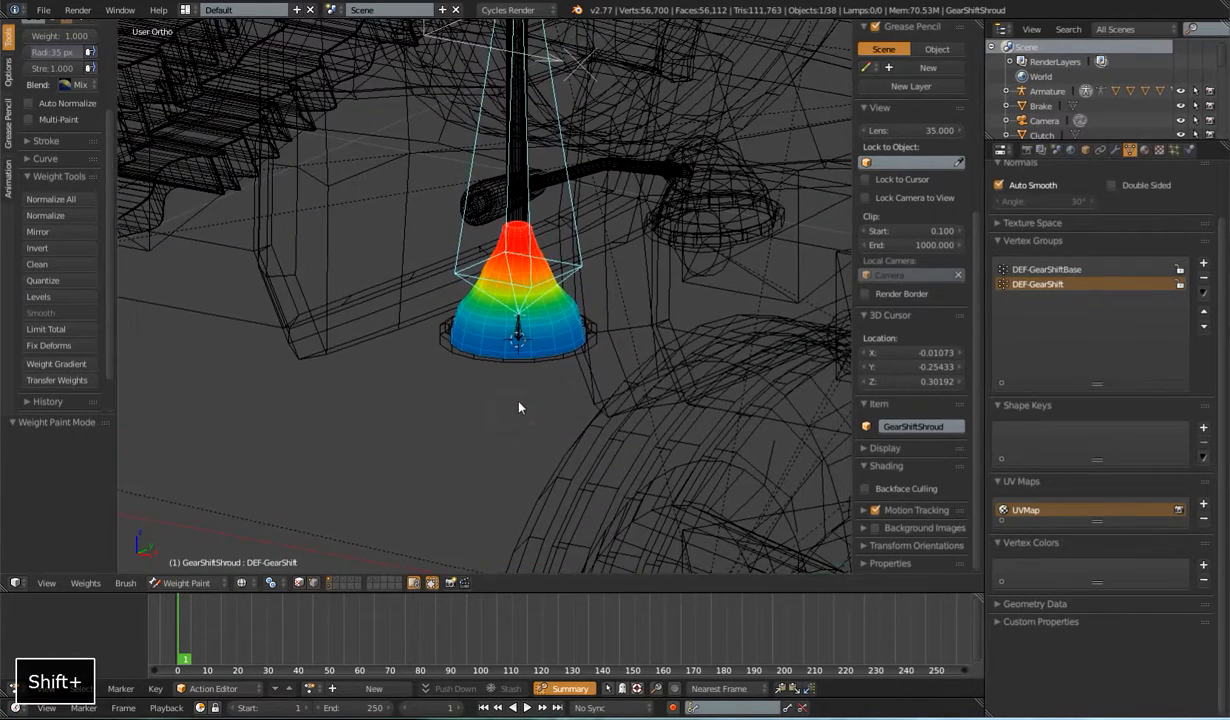
pyautogui.scroll(2, 522, 400)
# Step: In Edit Mode, select the shroud's top collar vertices and remove them from the DEF-GearShiftBase vertex group
pyautogui.press('Tab')
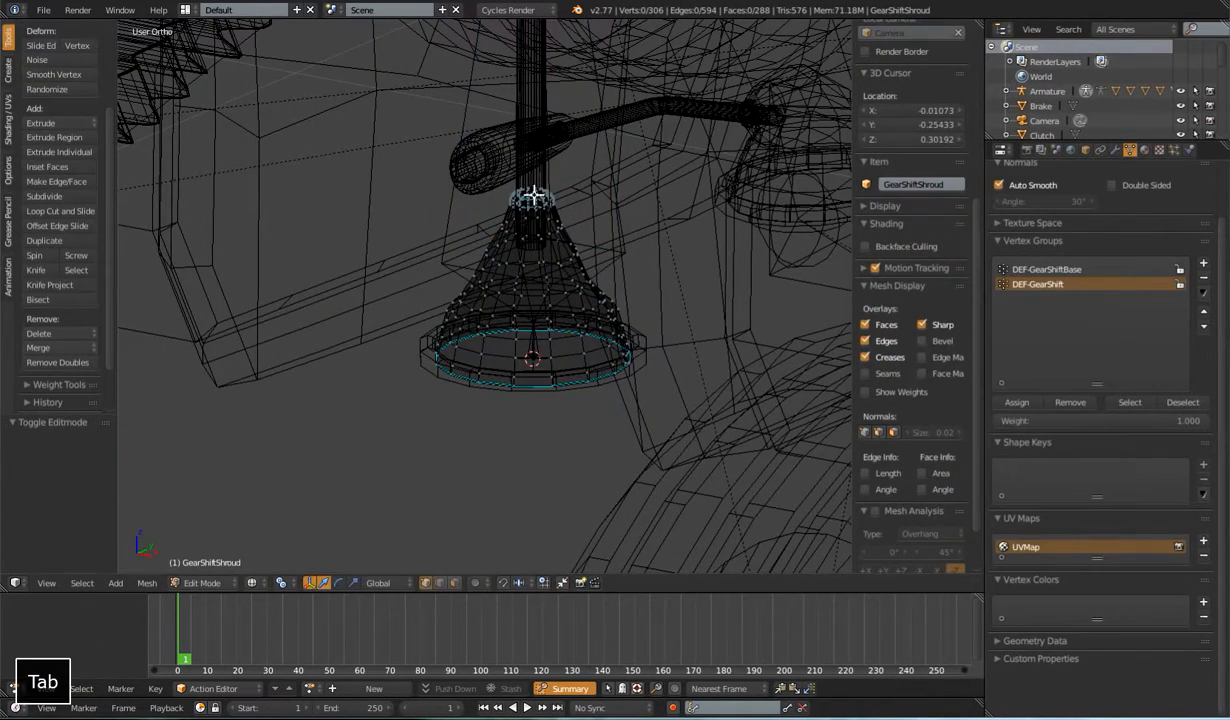
pyautogui.moveTo(559, 187); pyautogui.dragTo(582, 170, button='middle')
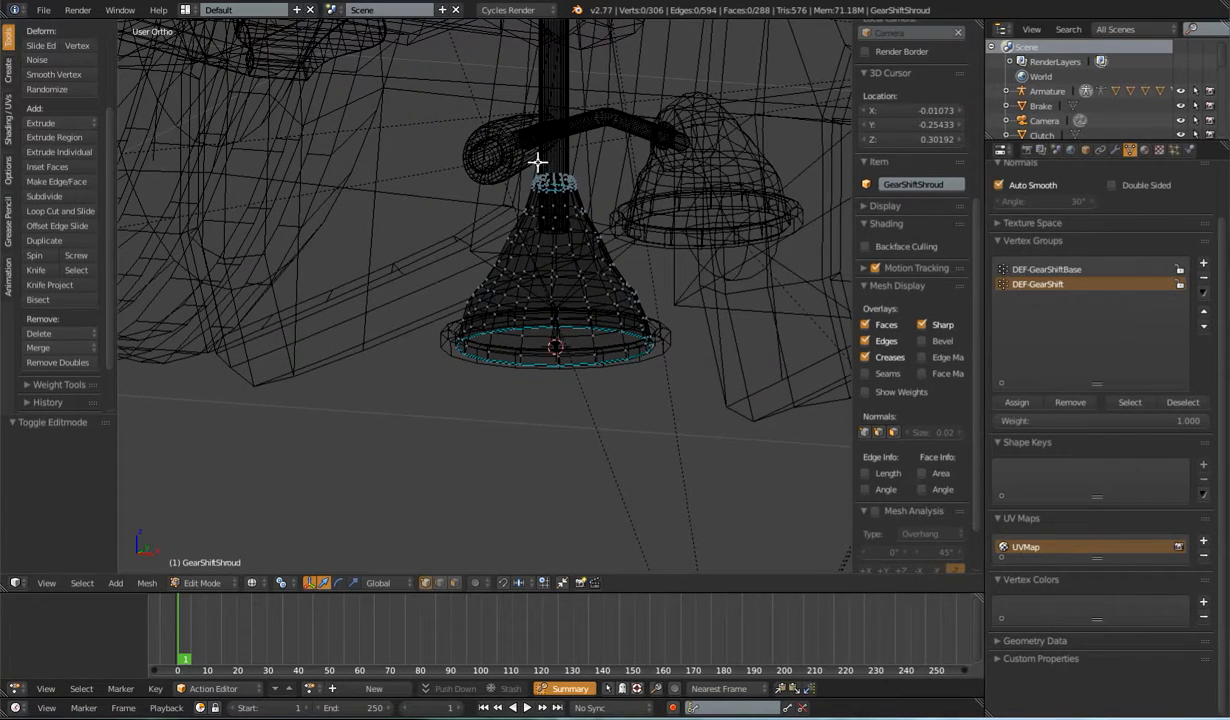
pyautogui.press('b')
pyautogui.moveTo(511, 152); pyautogui.dragTo(582, 190)
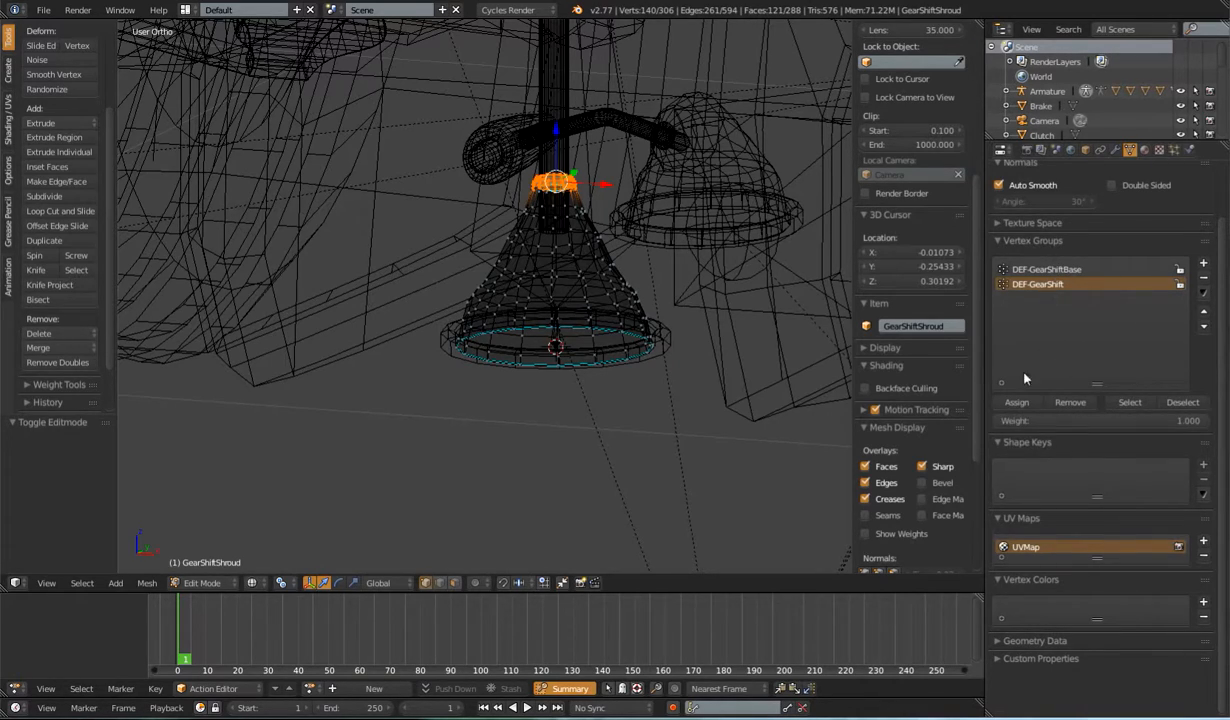
pyautogui.click(1045, 270)
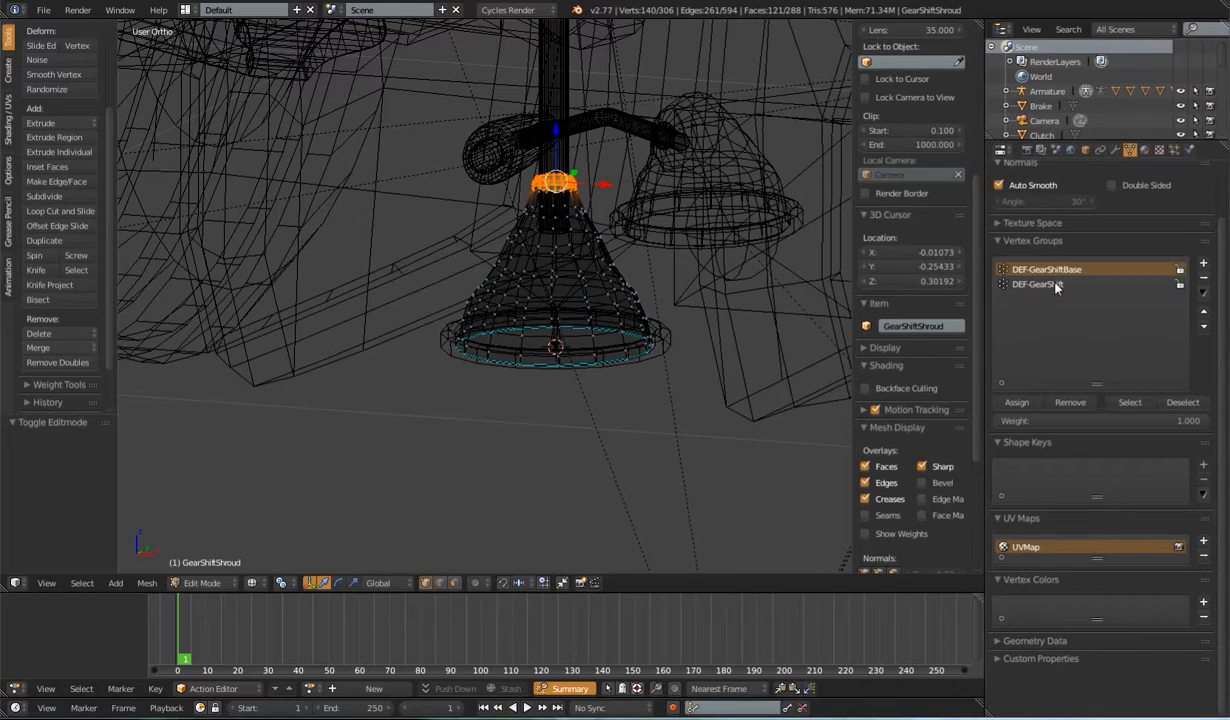
pyautogui.click(1070, 402)
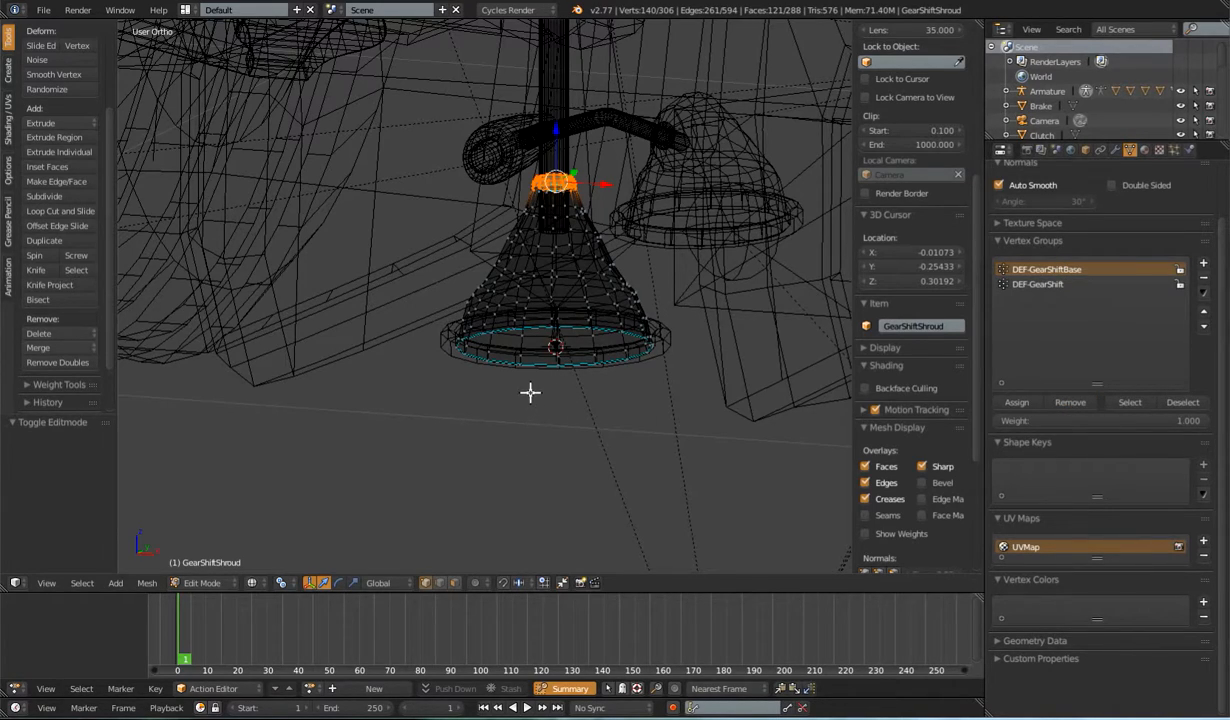
# Step: Select only the shroud's bottom rim vertices, remove them from the DEF-GearShift vertex group and return to Weight Paint mode
pyautogui.press('a')
pyautogui.moveTo(486, 371); pyautogui.dragTo(576, 389, button='middle')
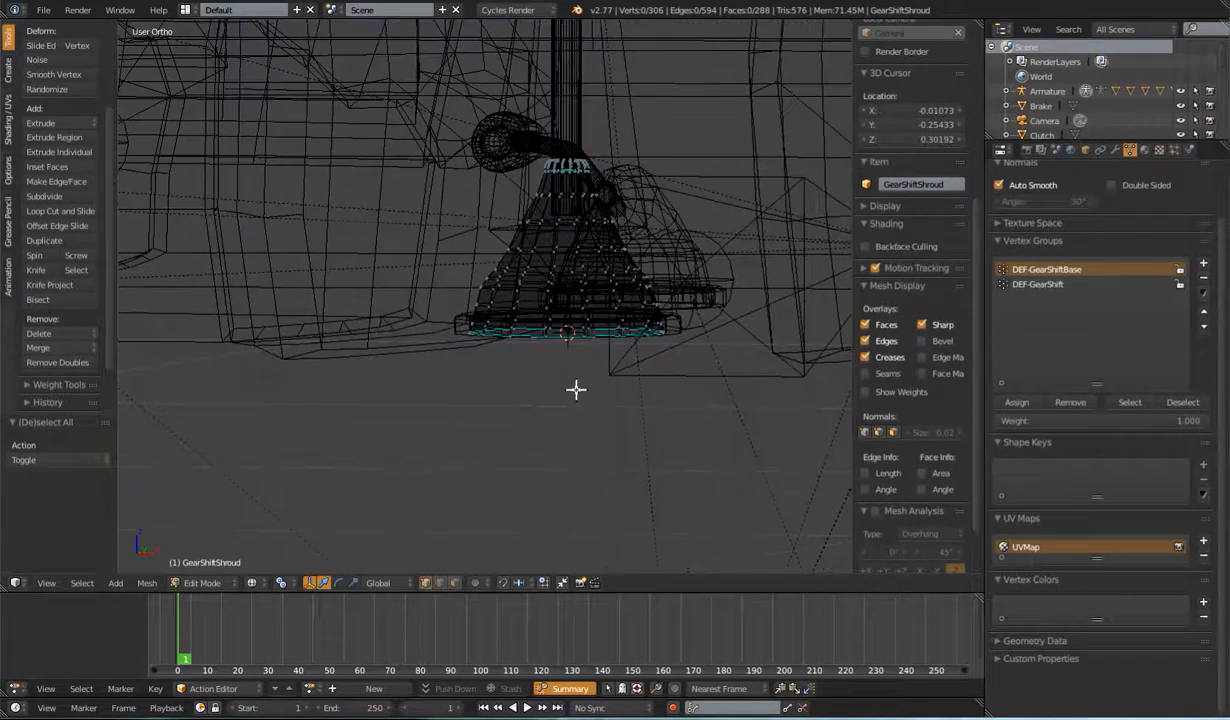
pyautogui.press('n')
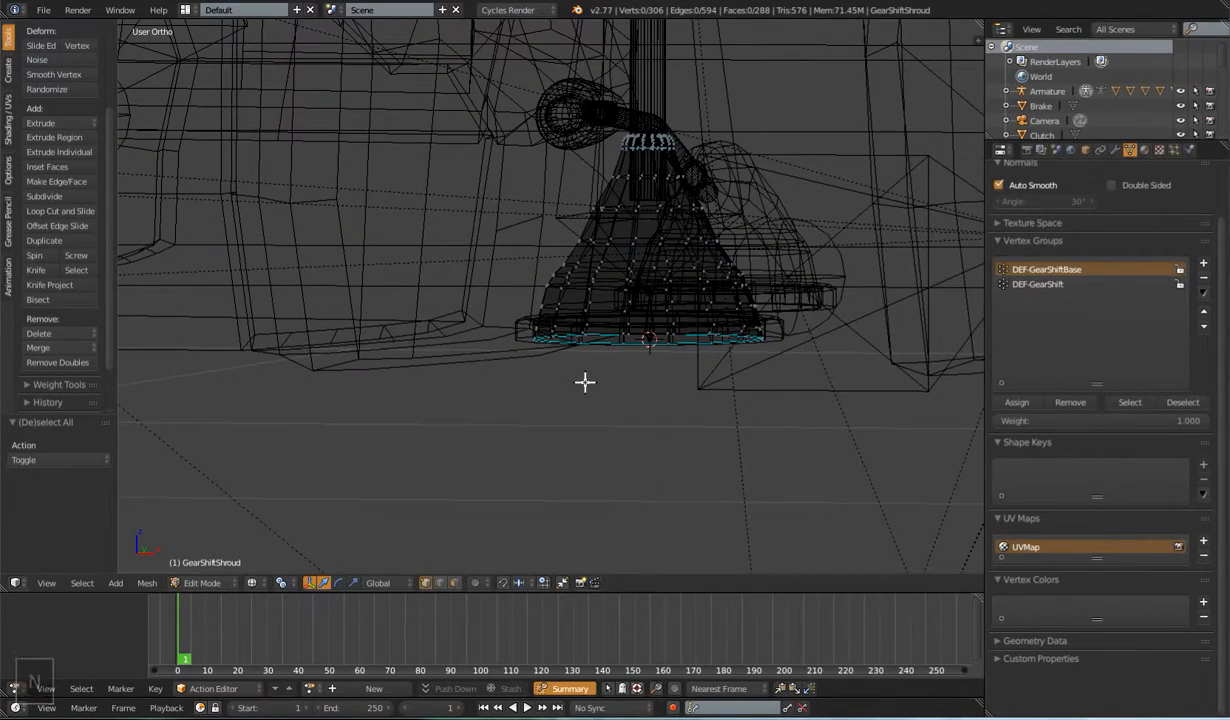
pyautogui.press('b')
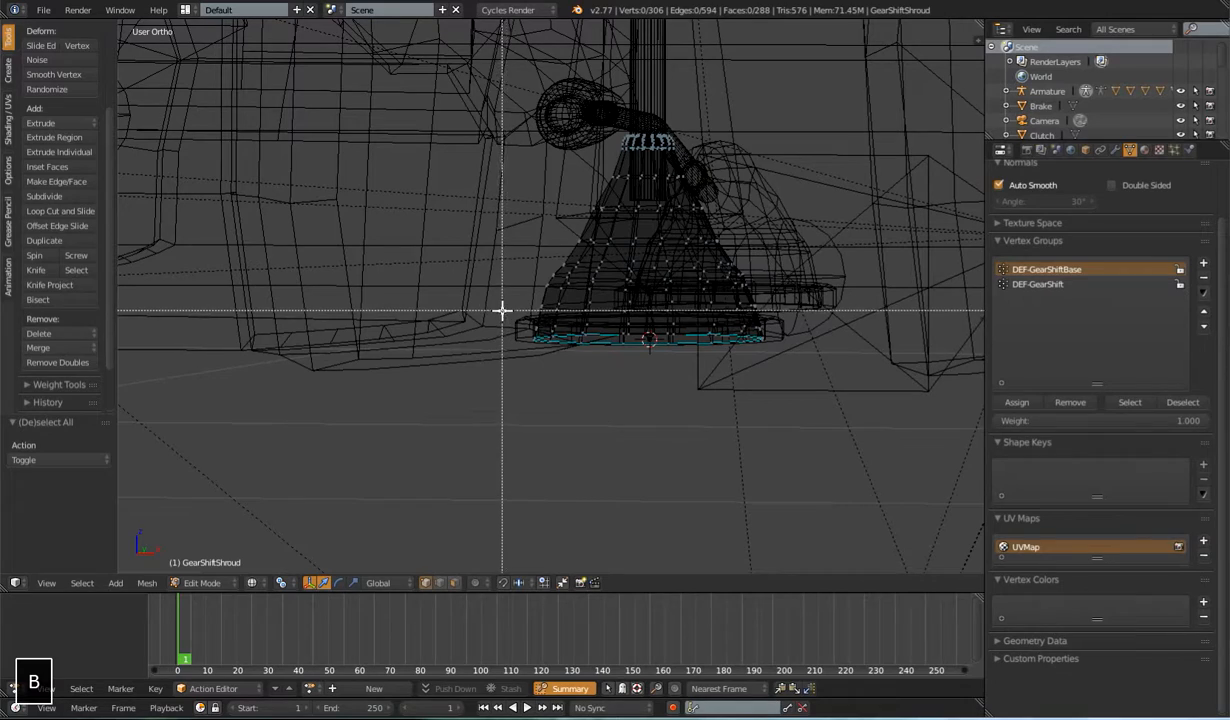
pyautogui.moveTo(501, 317); pyautogui.dragTo(785, 391)
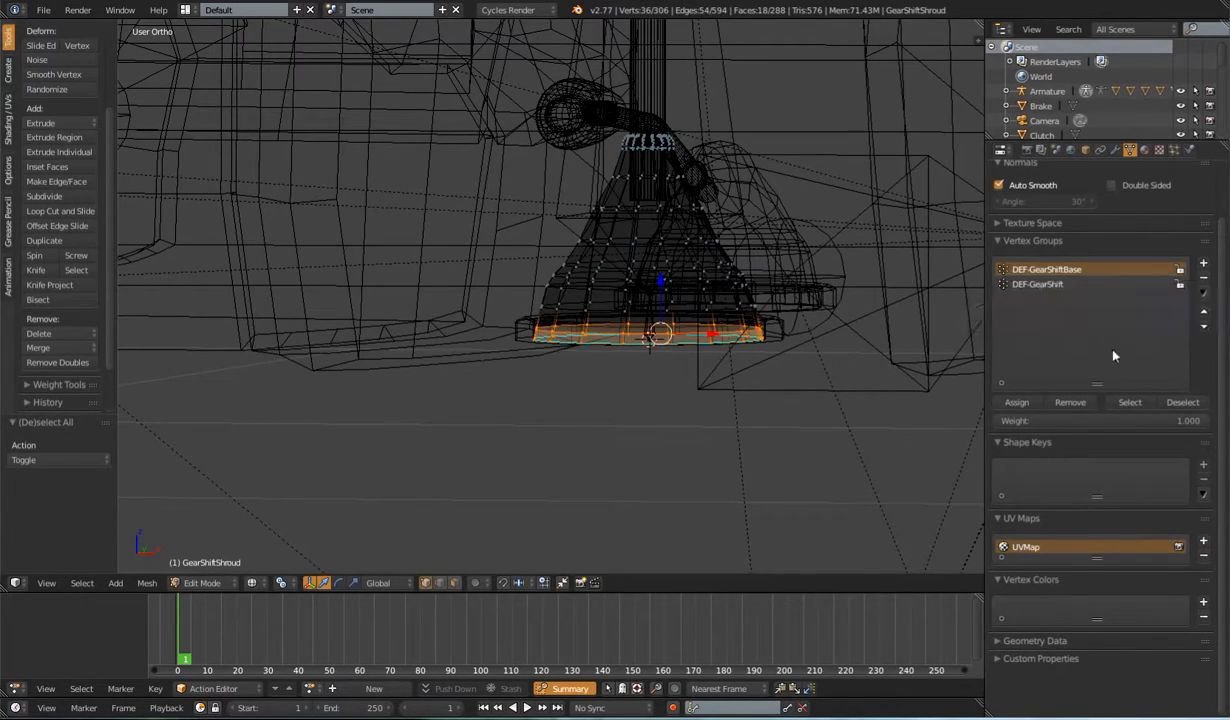
pyautogui.click(1053, 287)
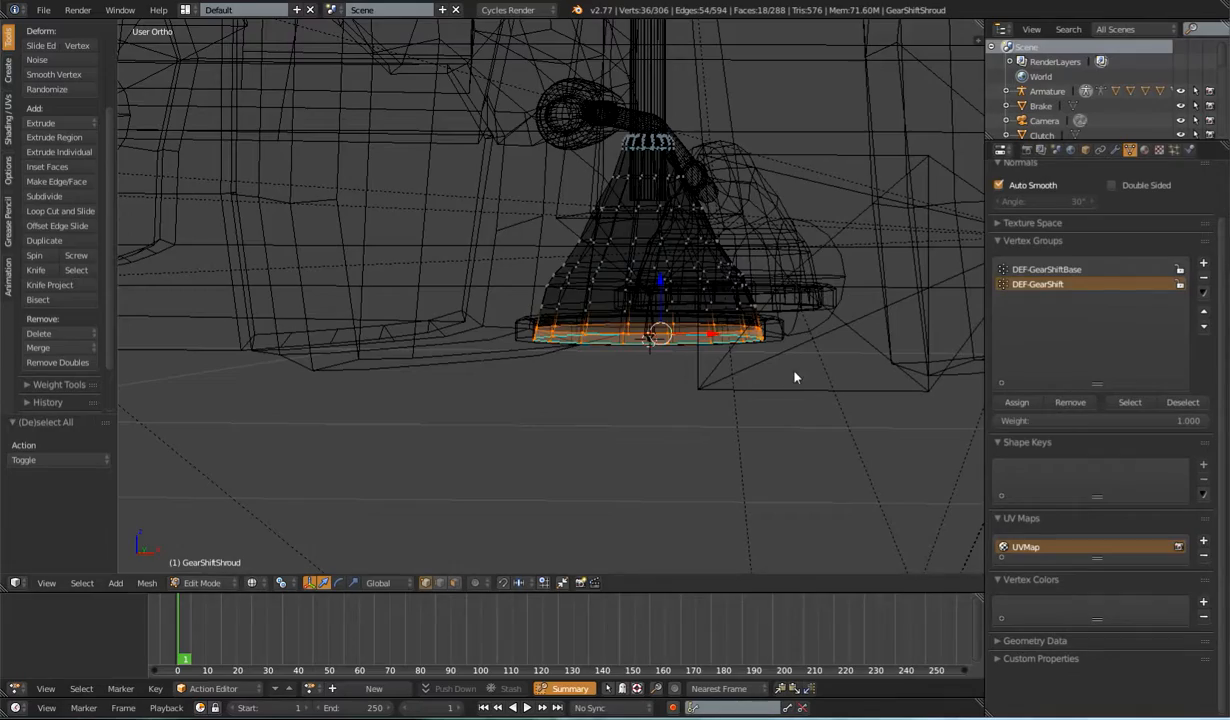
pyautogui.scroll(-3, 757, 390)
pyautogui.moveTo(719, 401)
pyautogui.mouseDown(button='middle')
pyautogui.moveTo(634, 332)
pyautogui.moveTo(637, 280)
pyautogui.mouseUp(button='middle')
pyautogui.press('Tab')
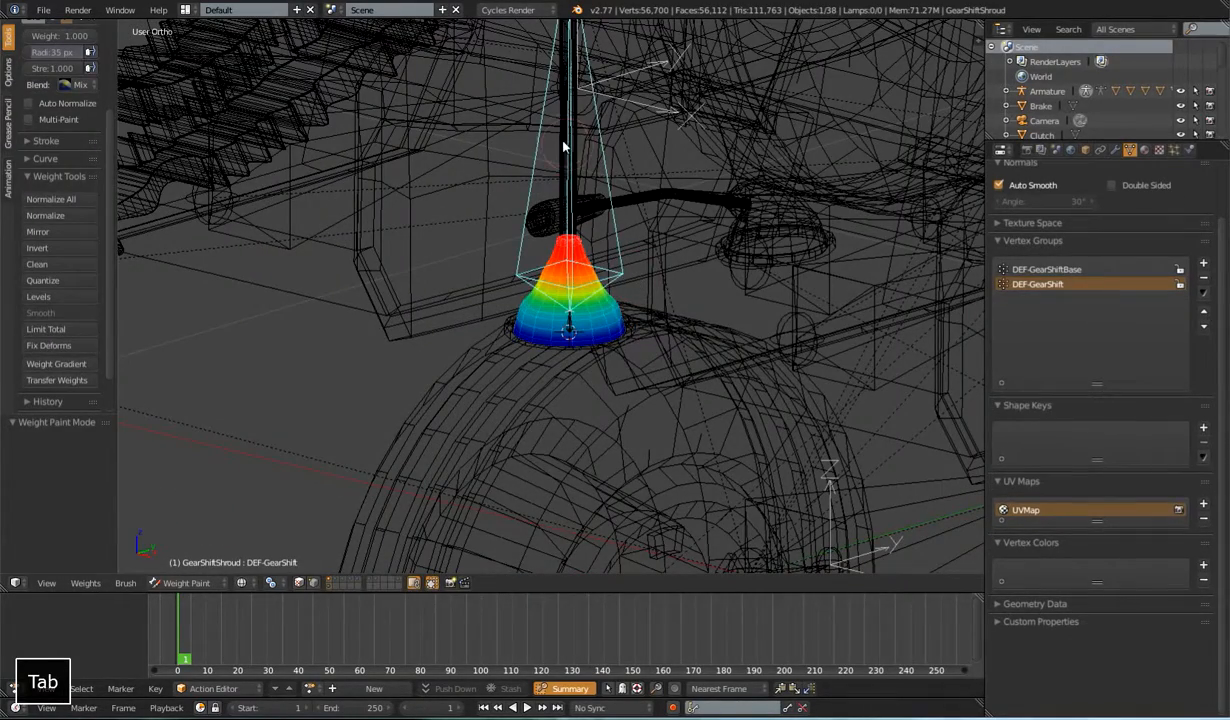
# Step: Test the corrected weights with free and trackball rotations of the DEF-GearShift bone, cancel them and stay in Pose Mode
pyautogui.hotkey('ctrl', 'Tab')
pyautogui.rightClick(613, 134)
pyautogui.rightClick(606, 156)
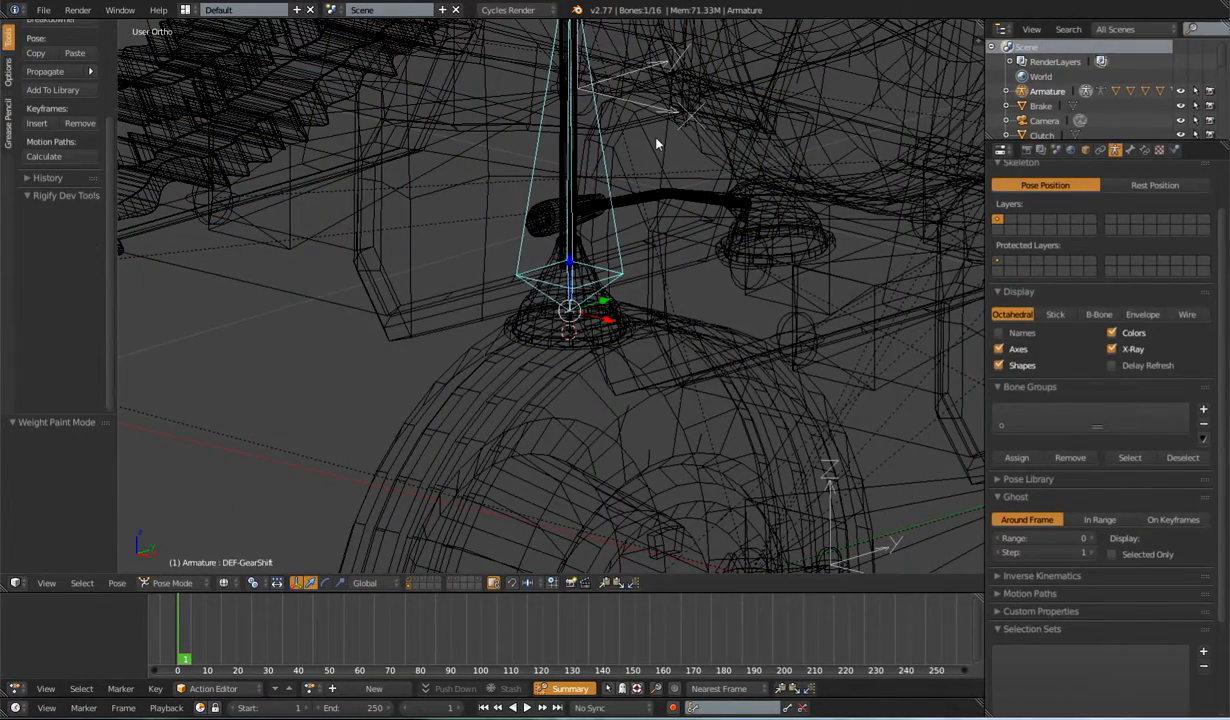
pyautogui.press('r')
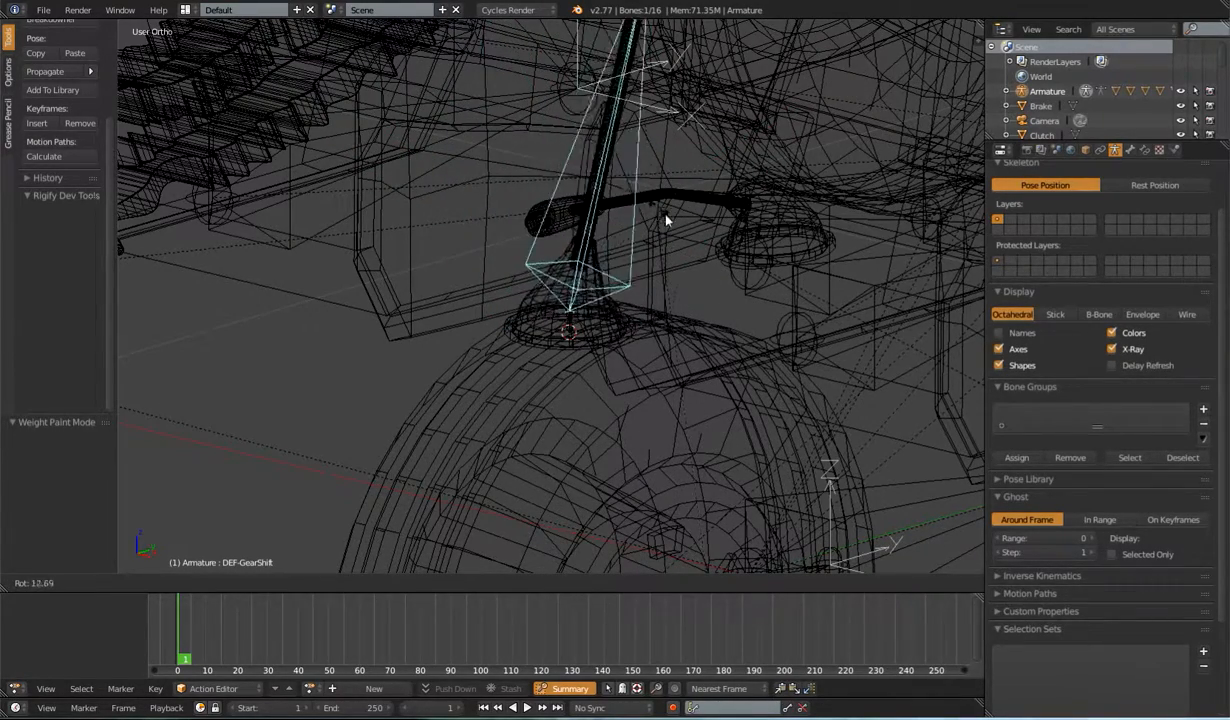
pyautogui.press('r')
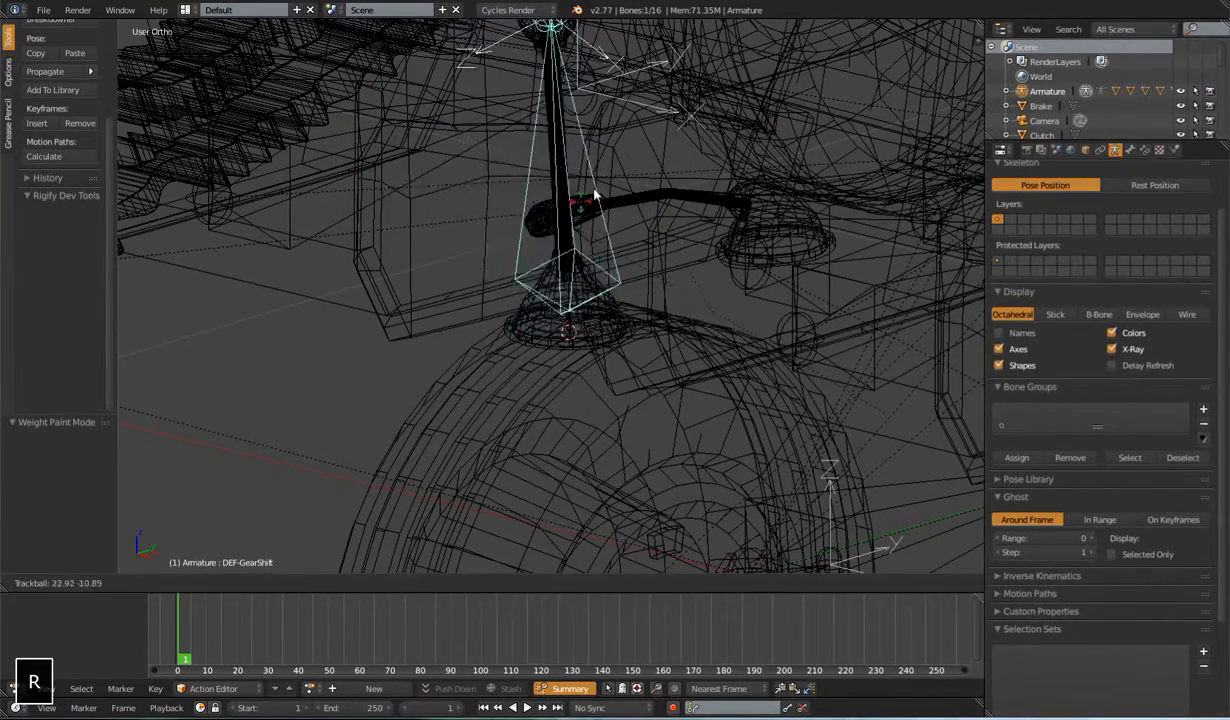
pyautogui.rightClick(610, 232)
pyautogui.press('Tab')
pyautogui.press('Tab')
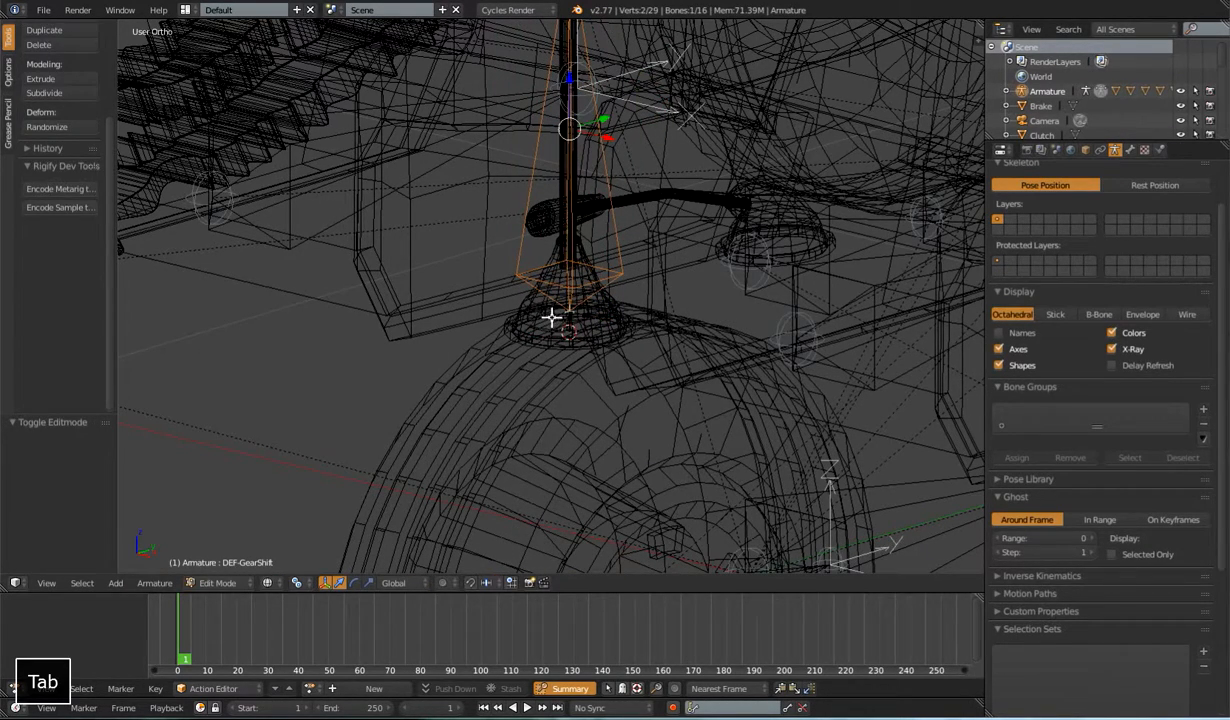
pyautogui.press('Tab')
pyautogui.press('Tab')
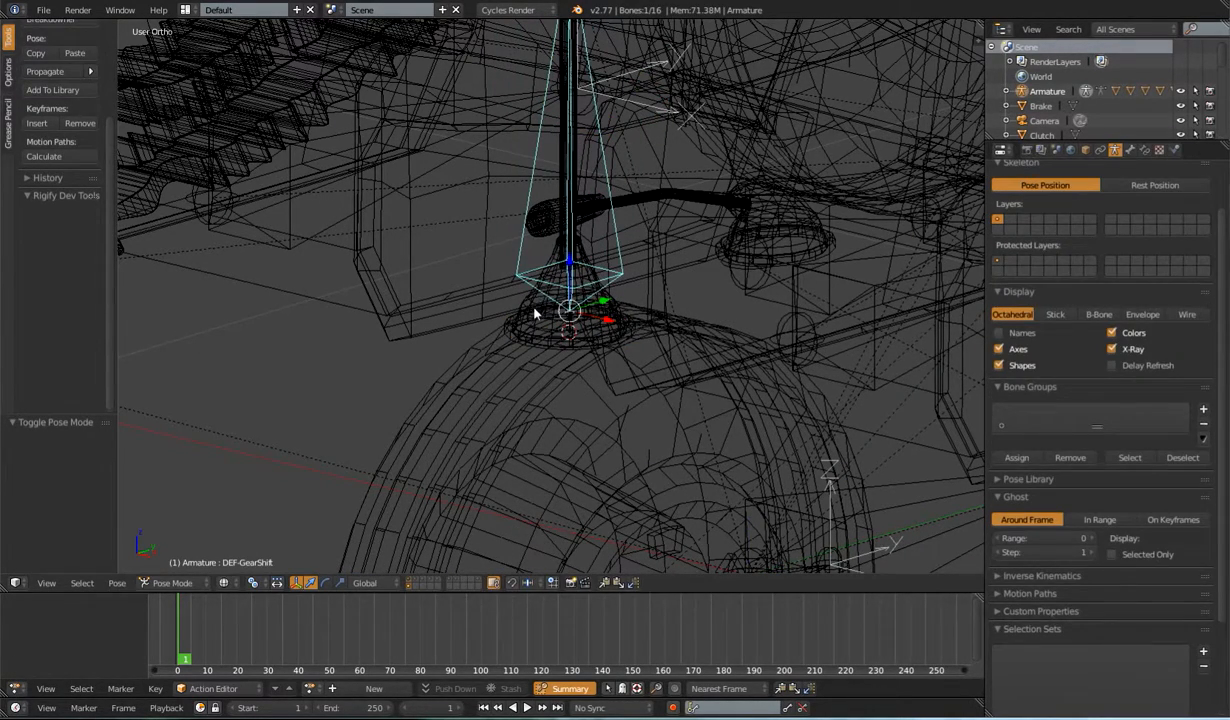
# Step: Rotate the DEF-GearShift bone about -52.7° with GearShiftShroud in Weight Paint mode to examine the shroud's bending
pyautogui.rightClick(524, 306)
pyautogui.rightClick(521, 304)
pyautogui.moveTo(527, 370)
pyautogui.mouseDown(button='middle')
pyautogui.moveTo(600, 342)
pyautogui.moveTo(594, 267)
pyautogui.mouseUp(button='middle')
pyautogui.moveTo(665, 240); pyautogui.dragTo(642, 229, button='middle')
pyautogui.press('r')
pyautogui.click(431, 317)
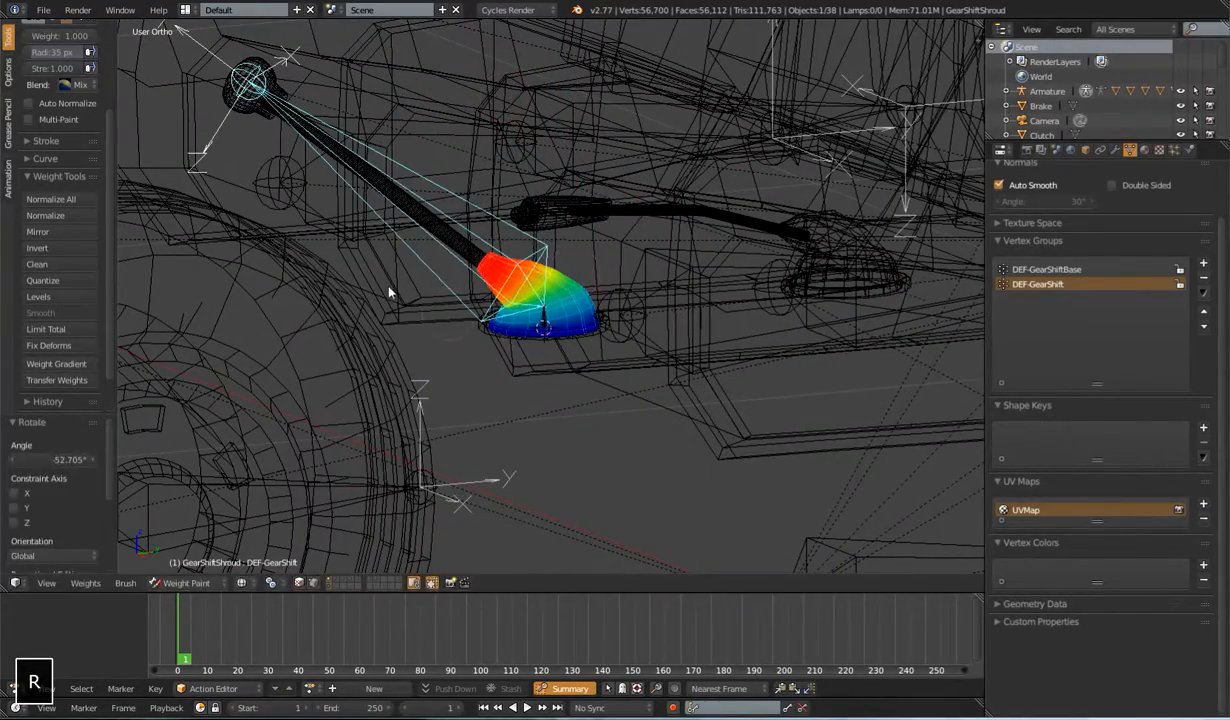
pyautogui.scroll(-2, 585, 300)
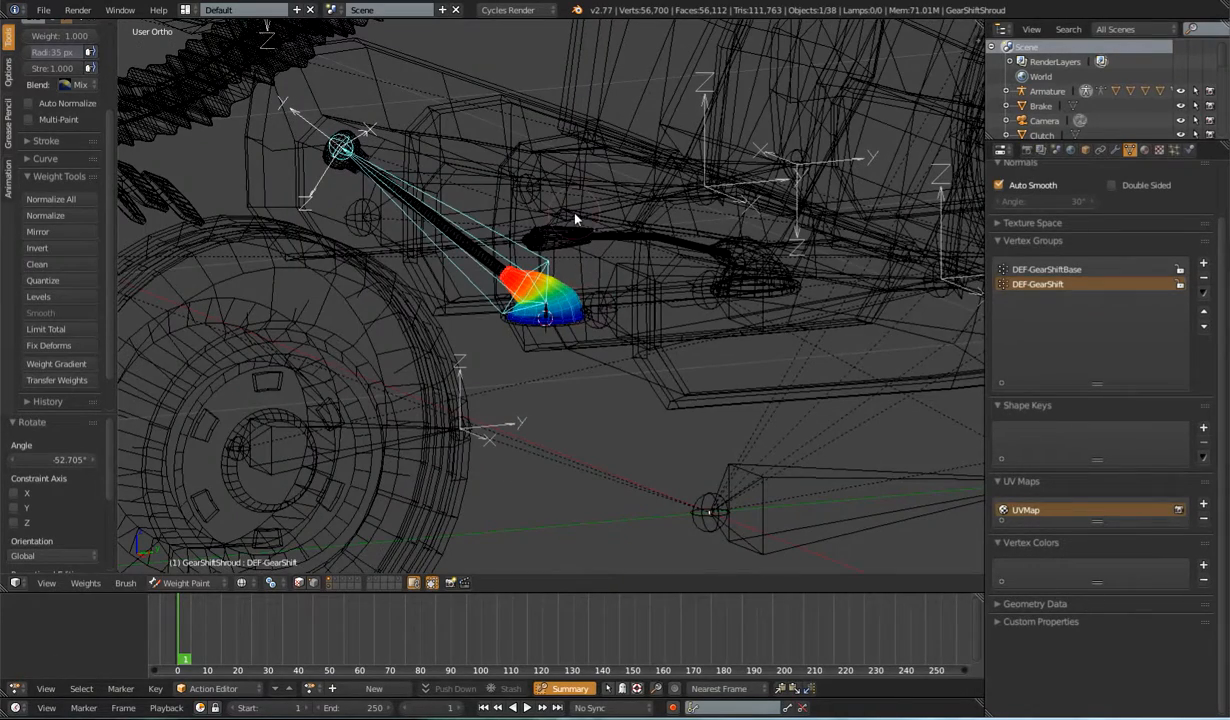
pyautogui.press('r')
pyautogui.rightClick(571, 202)
# Step: Select all bones of the armature and clear their pose transforms, including scale
pyautogui.moveTo(571, 202); pyautogui.dragTo(638, 366, button='middle')
pyautogui.press('a')
pyautogui.press('a')
pyautogui.hotkey('alt', 's')
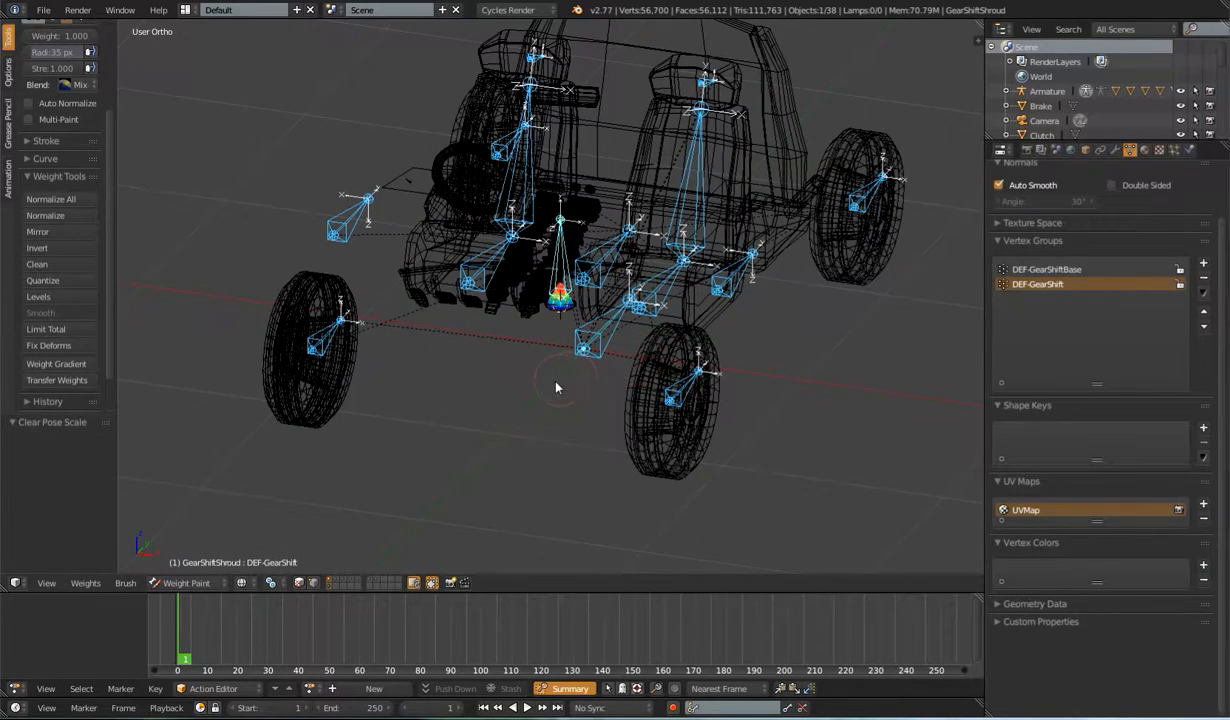
# Step: Leave Weight Paint for Object Mode on GearShiftShroud and show the car in solid shading
pyautogui.moveTo(557, 388); pyautogui.dragTo(581, 378, button='middle')
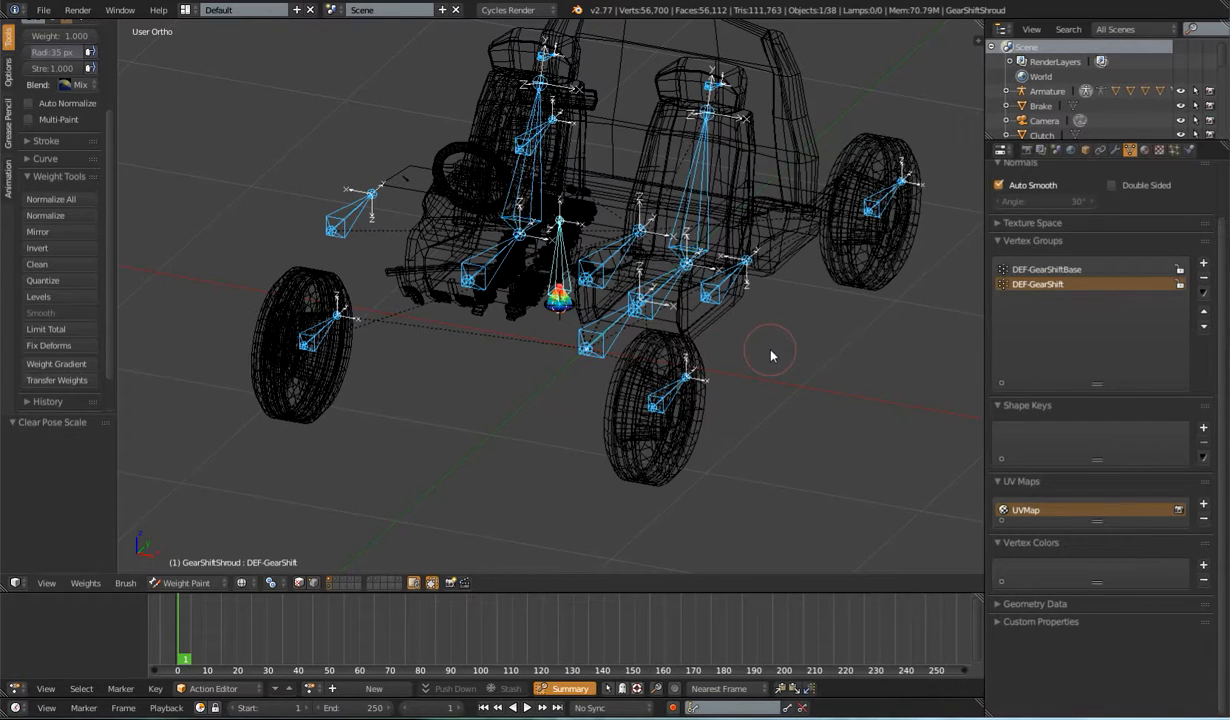
pyautogui.press('Tab')
pyautogui.moveTo(664, 298); pyautogui.dragTo(598, 335, button='middle')
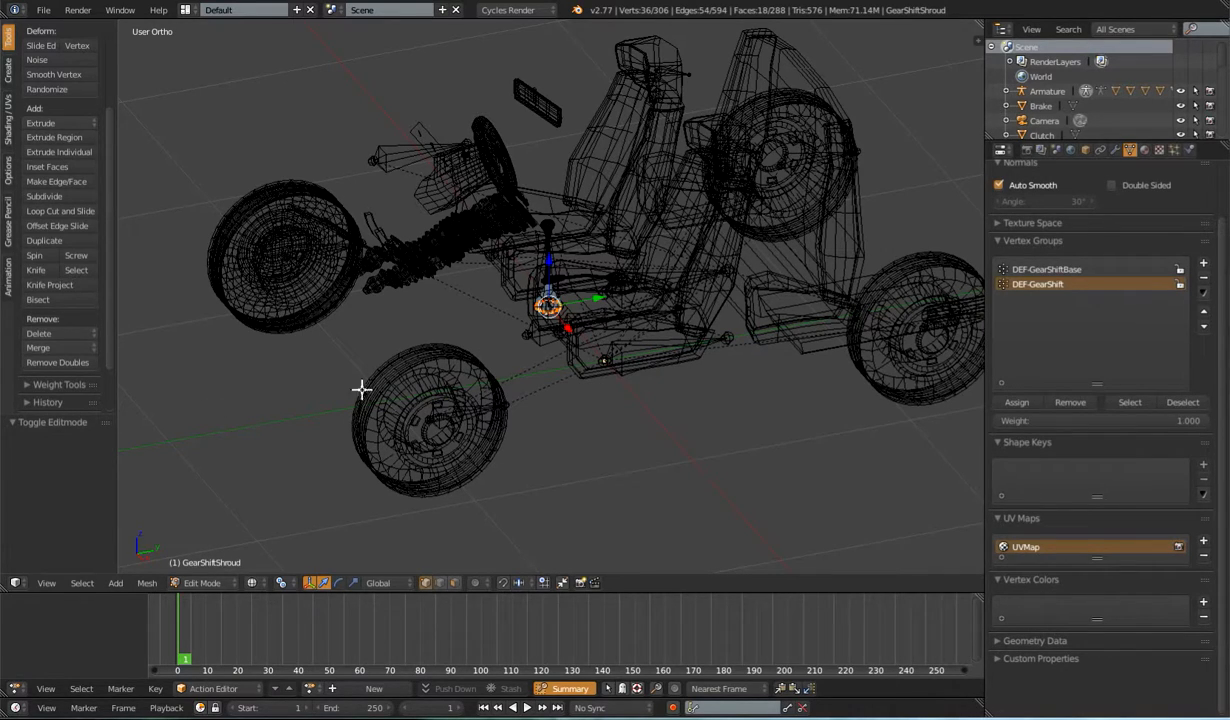
pyautogui.press('Tab')
pyautogui.moveTo(590, 393); pyautogui.dragTo(627, 390, button='middle')
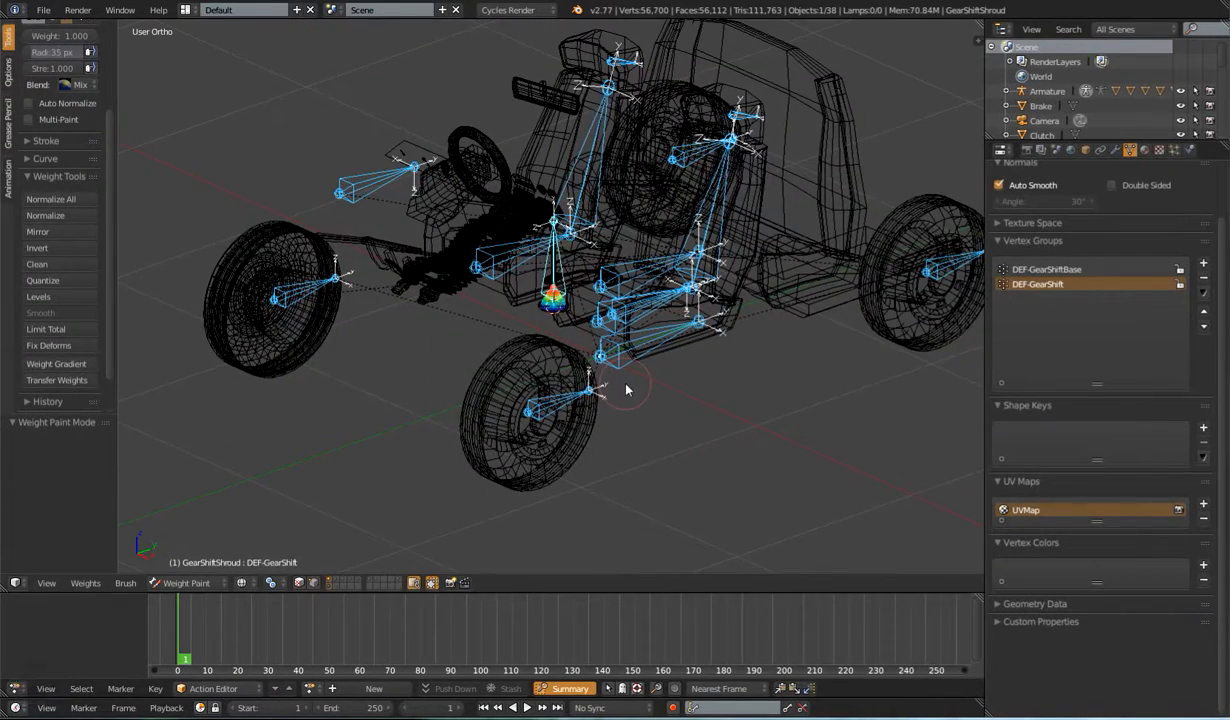
pyautogui.scroll(2, 558, 315)
pyautogui.click(188, 583)
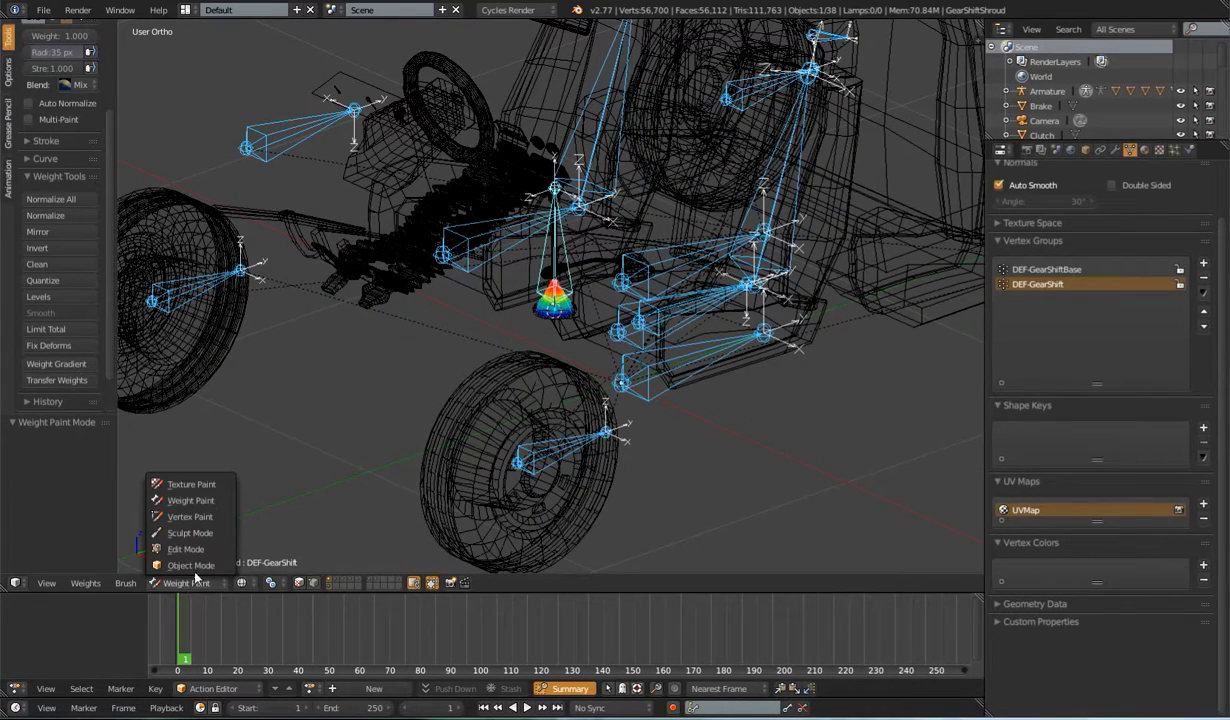
pyautogui.click(197, 566)
pyautogui.press('z')
# Step: Test a trackball rotation of the DEF-GearShift bone in solid shading and cancel it
pyautogui.scroll(-5, 508, 321)
pyautogui.moveTo(510, 325)
pyautogui.mouseDown(button='middle')
pyautogui.moveTo(548, 346)
pyautogui.moveTo(587, 301)
pyautogui.moveTo(567, 295)
pyautogui.moveTo(627, 296)
pyautogui.moveTo(607, 265)
pyautogui.mouseUp(button='middle')
pyautogui.scroll(5, 574, 347)
pyautogui.rightClick(542, 260)
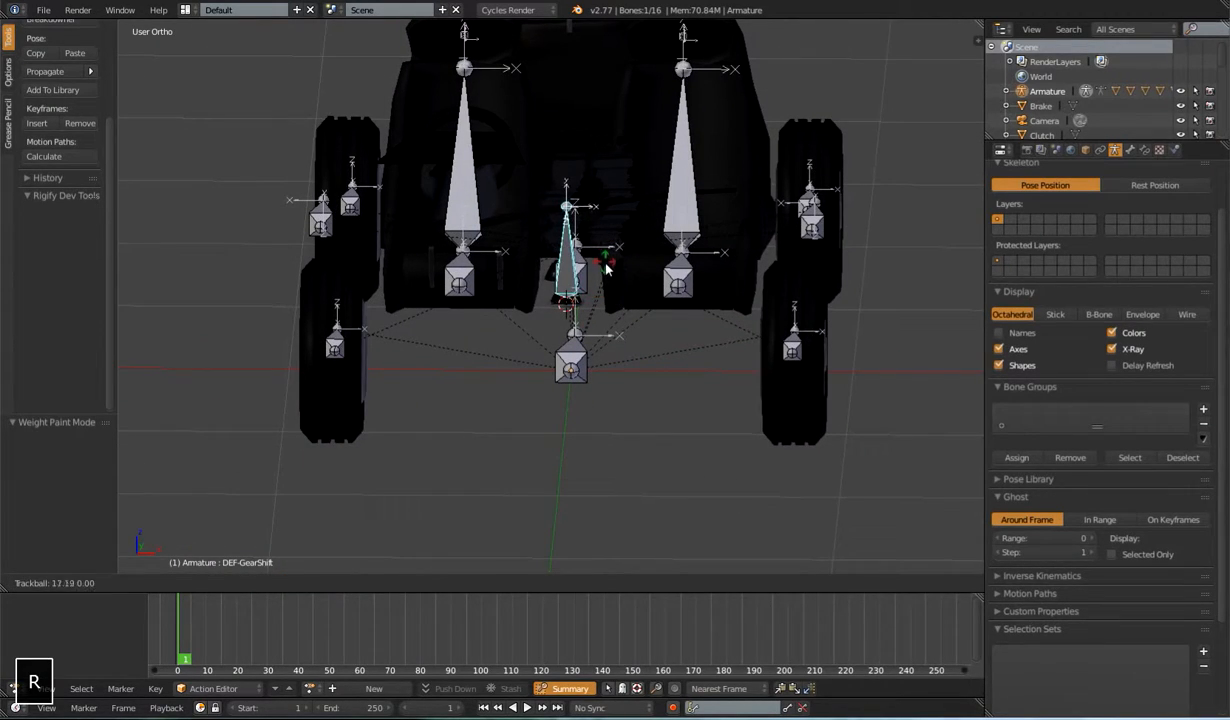
pyautogui.rightClick(605, 267)
pyautogui.rightClick(600, 268)
pyautogui.rightClick(569, 273)
pyautogui.moveTo(626, 324); pyautogui.dragTo(556, 308, button='middle')
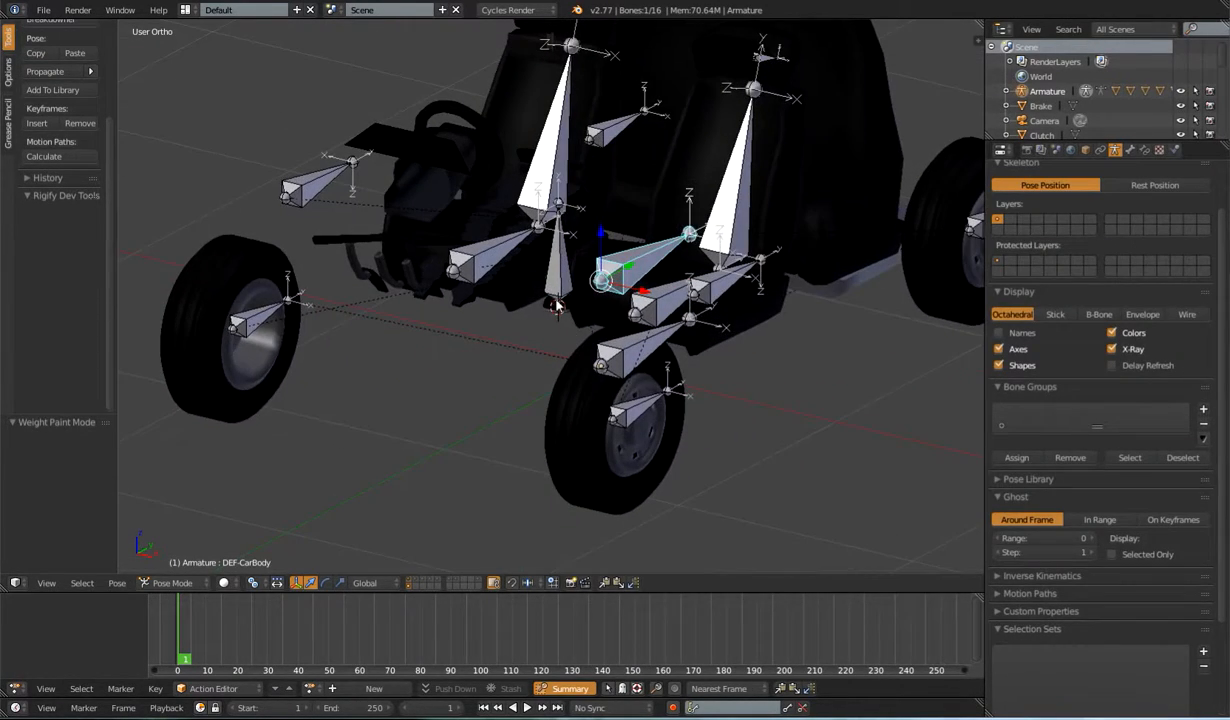
# Step: Check in wireframe how the gear shift and its shroud follow a DEF-GearShift rotation, and cancel it
pyautogui.moveTo(560, 262)
pyautogui.mouseDown(button='middle')
pyautogui.moveTo(585, 275)
pyautogui.moveTo(569, 268)
pyautogui.mouseUp(button='middle')
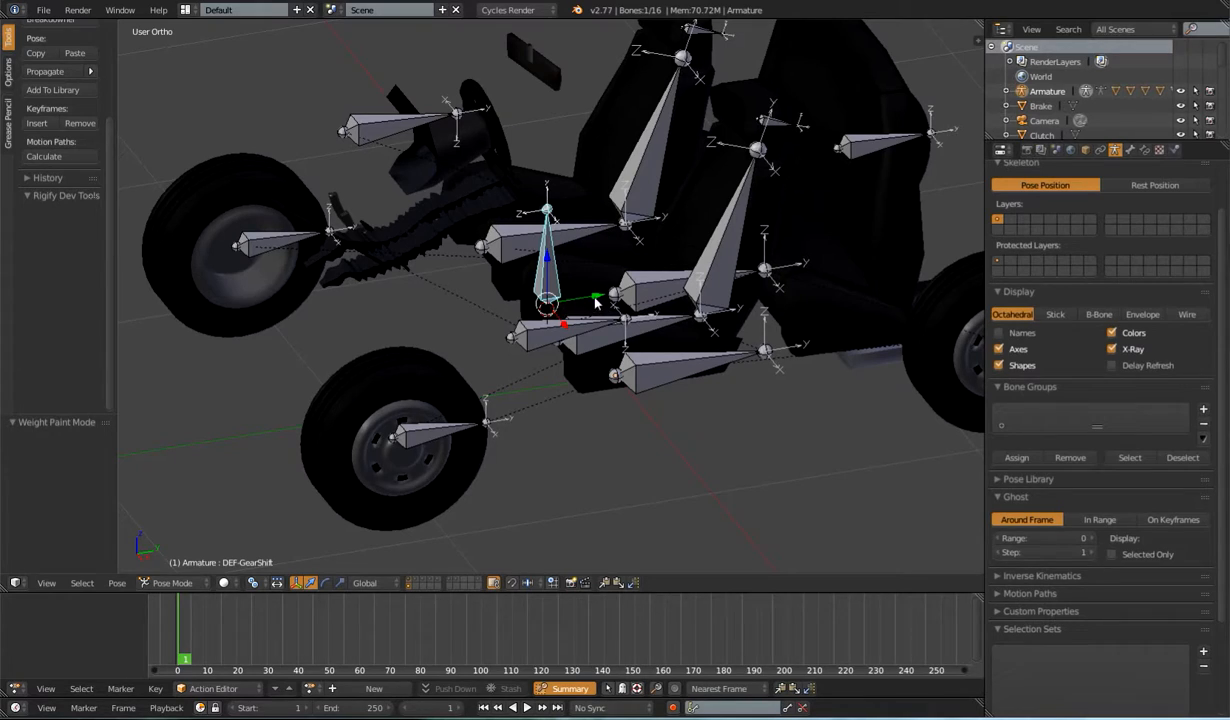
pyautogui.press('z')
pyautogui.scroll(3, 592, 305)
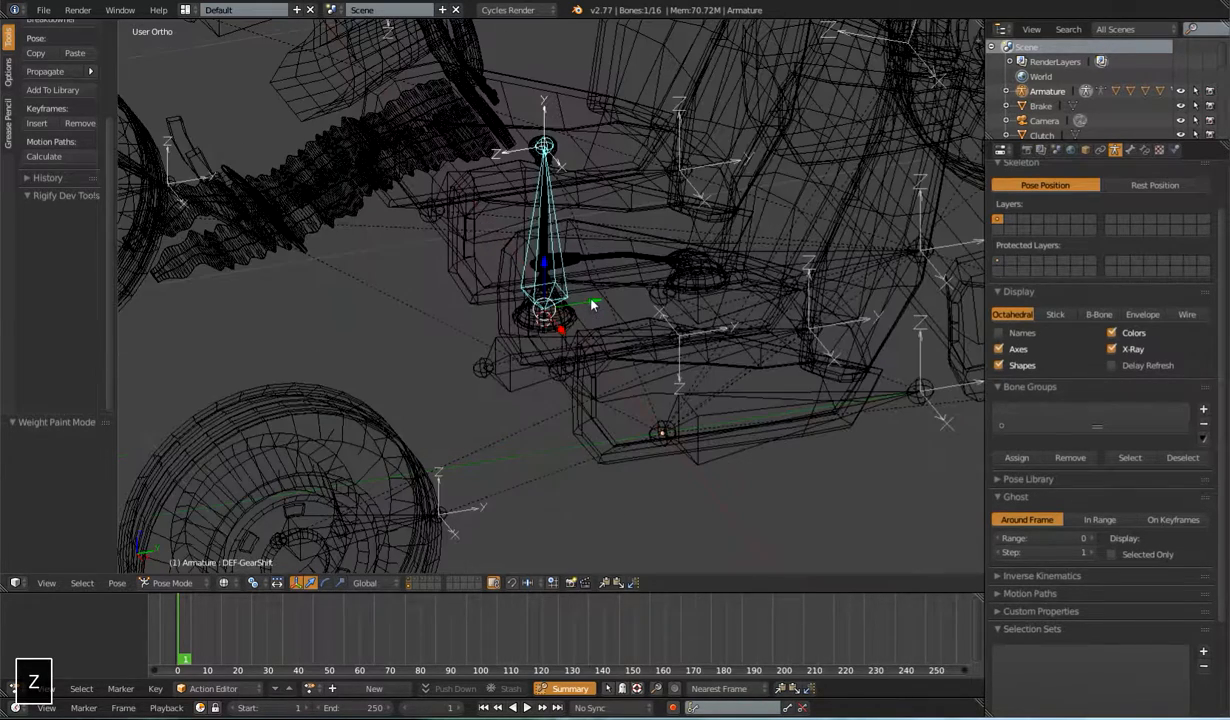
pyautogui.press('r')
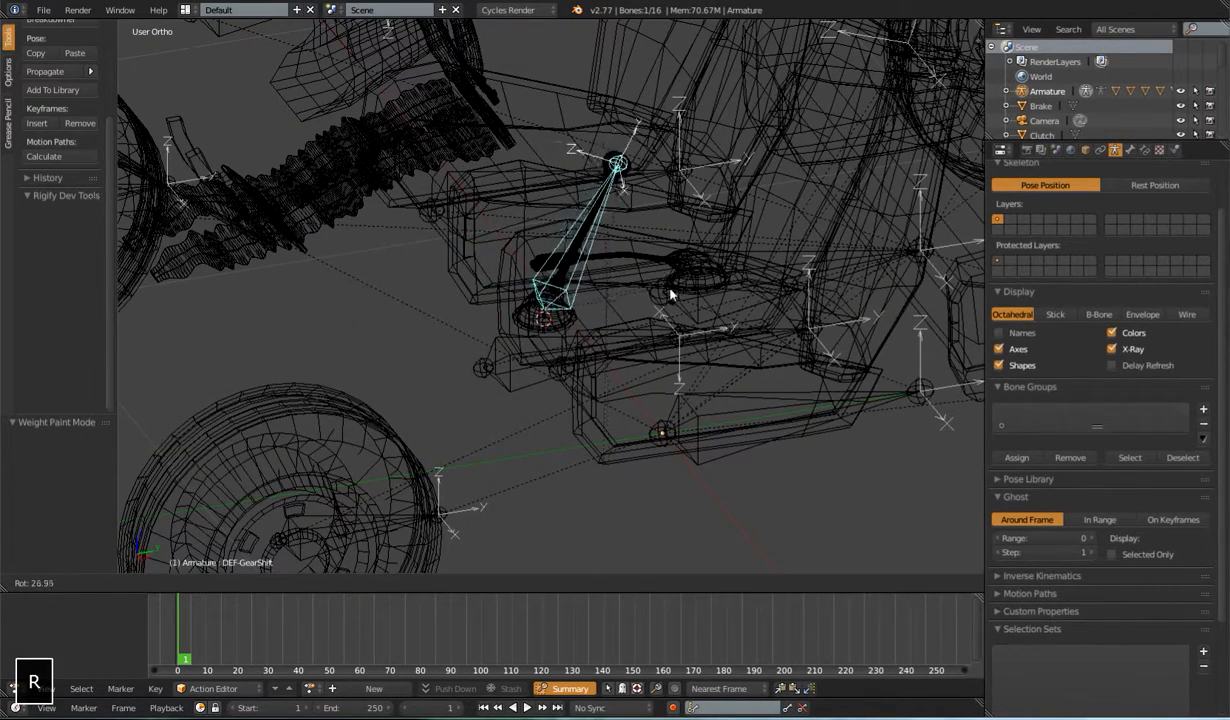
pyautogui.rightClick(616, 245)
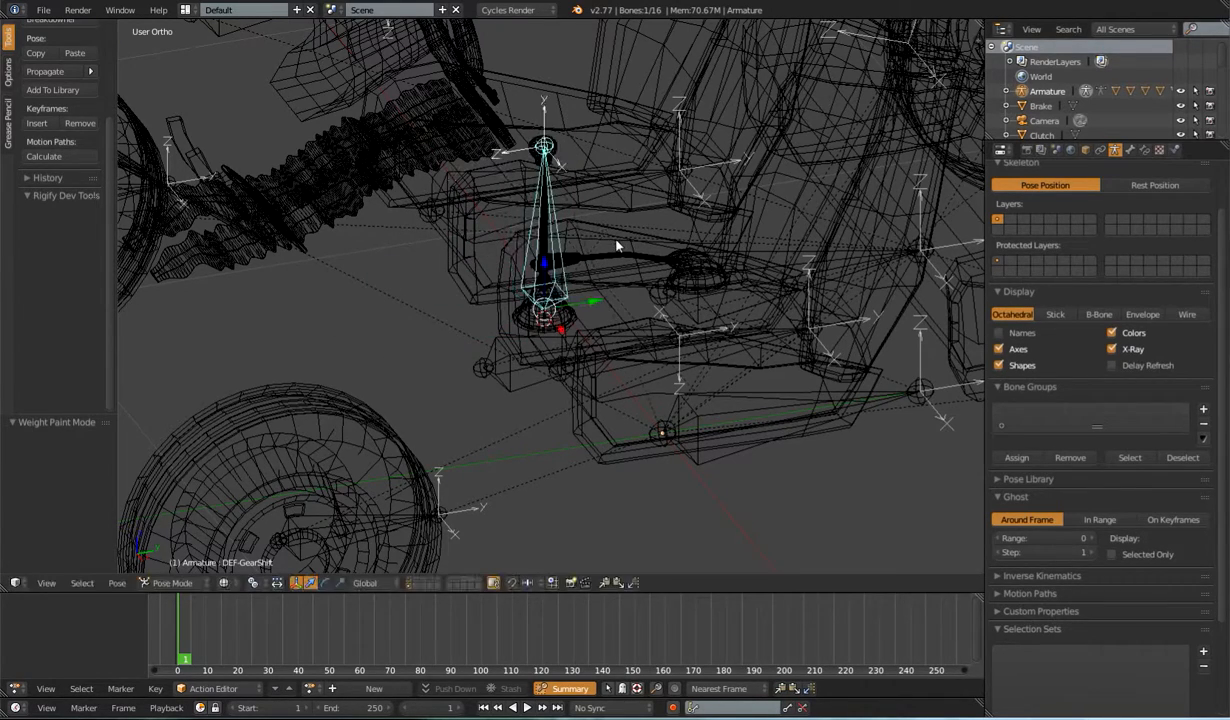
# Step: Select the E-Brake_Button_Cylinder.001 mesh between the seats in Object Mode
pyautogui.moveTo(608, 303); pyautogui.dragTo(640, 270, button='middle')
pyautogui.rightClick(631, 230)
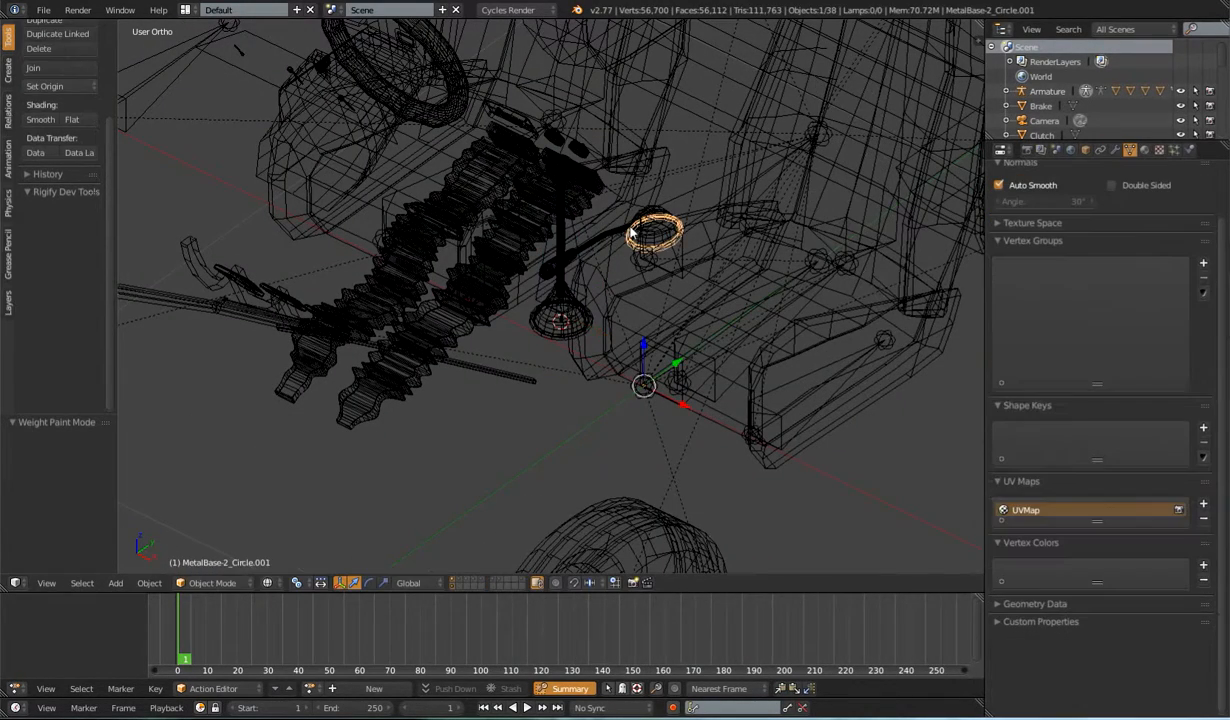
pyautogui.rightClick(609, 237)
pyautogui.rightClick(584, 231)
pyautogui.rightClick(582, 233)
pyautogui.scroll(-8, 507, 370)
pyautogui.moveTo(507, 370); pyautogui.dragTo(501, 313, button='middle')
pyautogui.scroll(2, 501, 313)
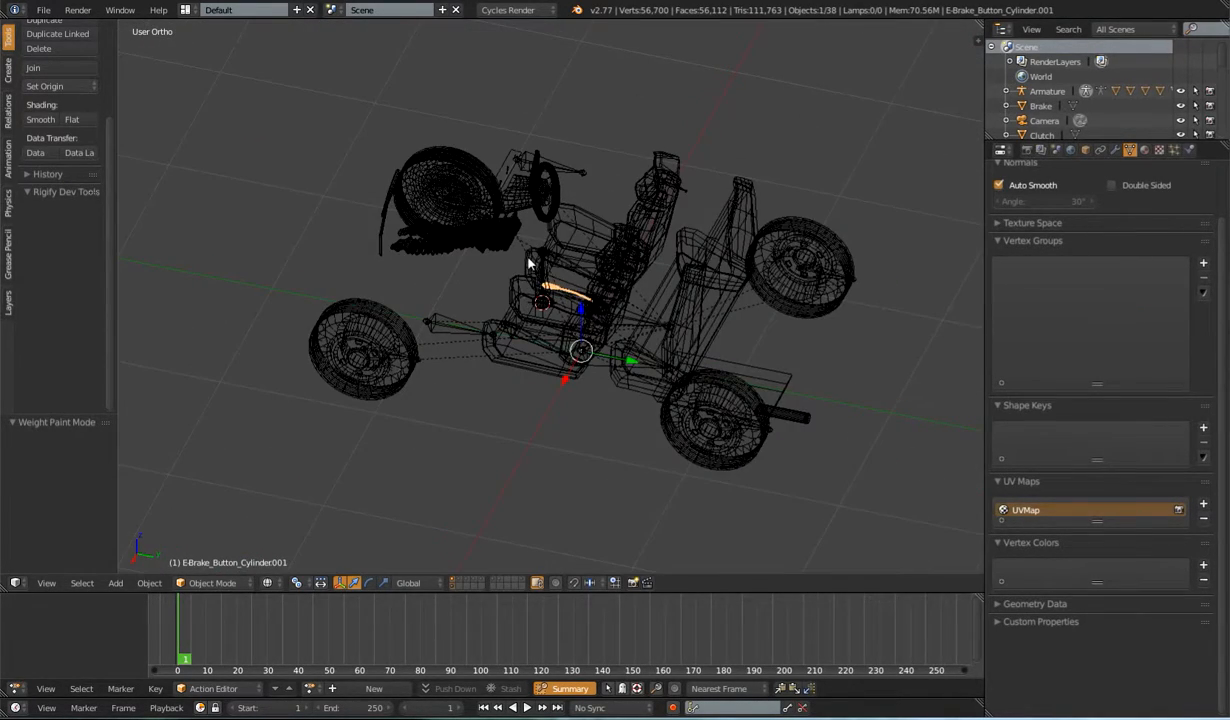
# Step: Examine the car's parts and bones from several sides in solid shading
pyautogui.press('Tab')
pyautogui.press('z')
pyautogui.moveTo(601, 242)
pyautogui.mouseDown(button='middle')
pyautogui.moveTo(607, 376)
pyautogui.moveTo(581, 358)
pyautogui.mouseUp(button='middle')
pyautogui.scroll(1, 581, 358)
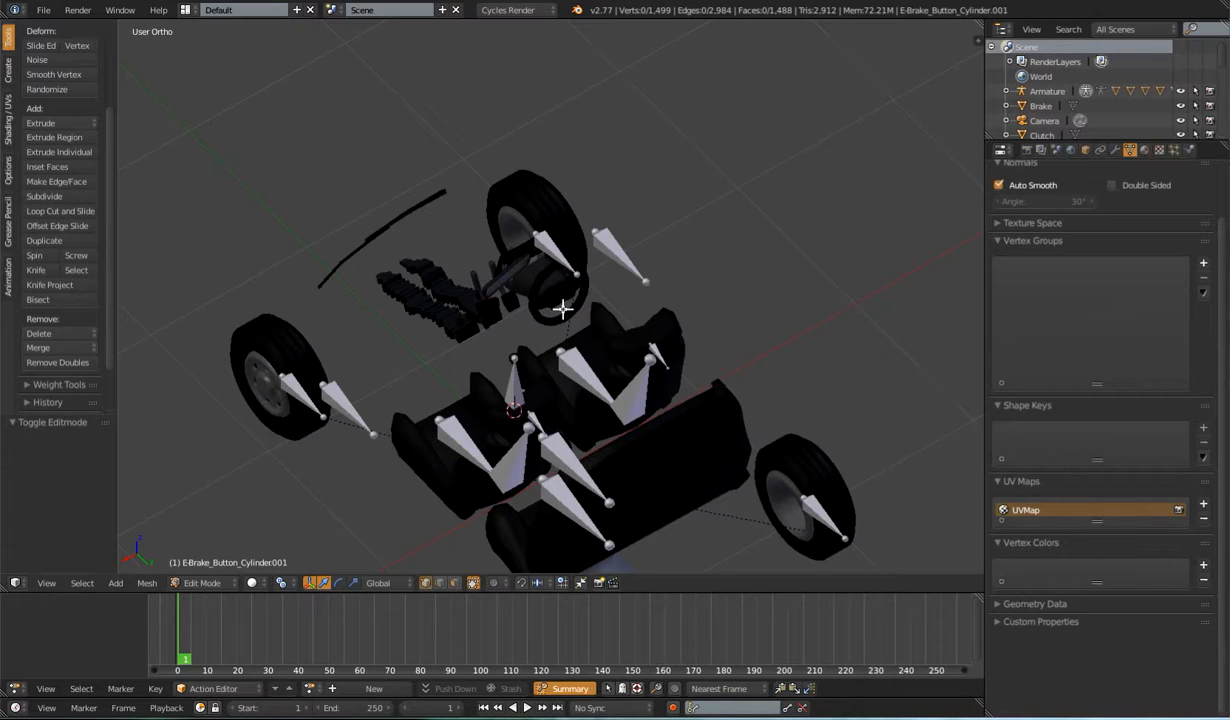
pyautogui.moveTo(510, 425); pyautogui.dragTo(541, 427, button='middle')
pyautogui.moveTo(469, 380); pyautogui.dragTo(726, 411, button='middle')
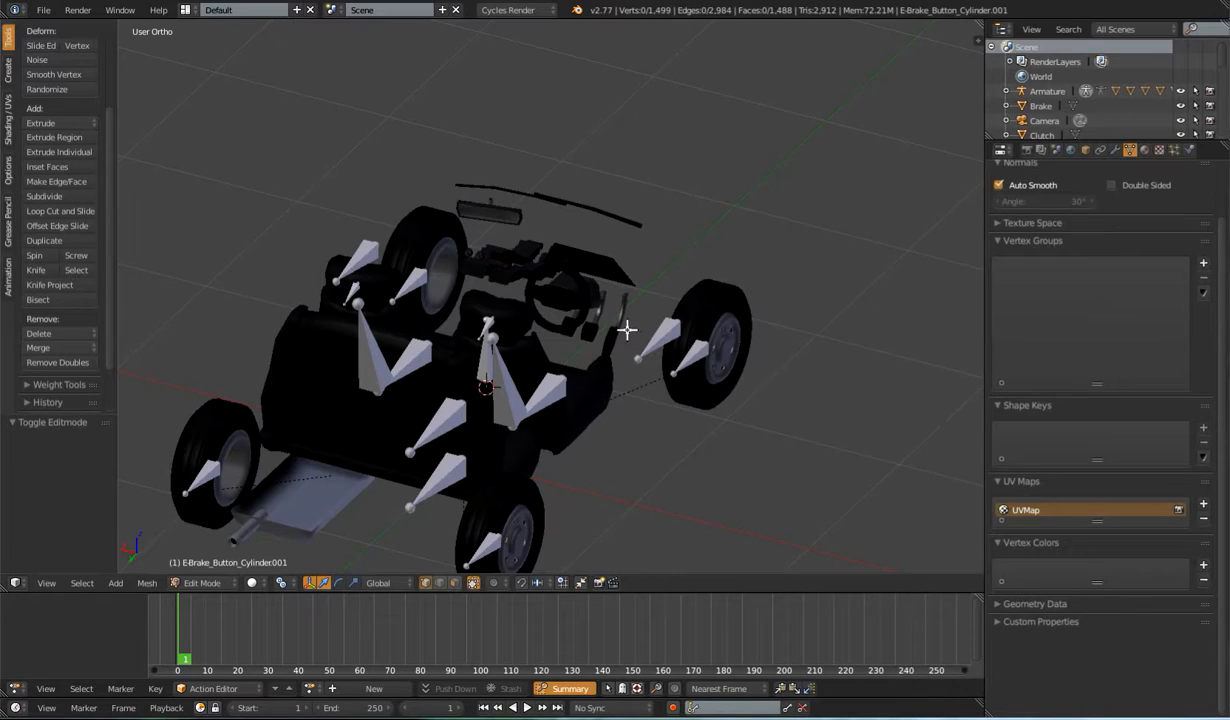
pyautogui.scroll(-3, 625, 333)
pyautogui.press('Tab')
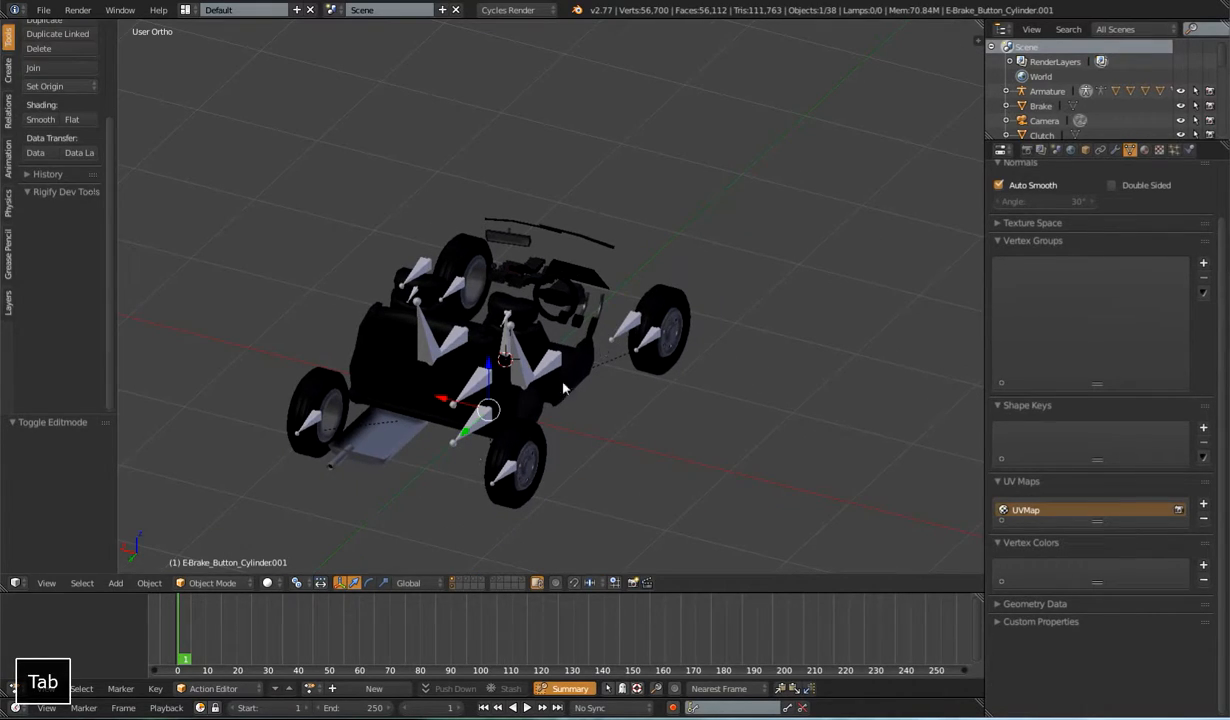
# Step: Add an armature bone at the e-brake's metal base ring and snap its tip to the end of the e-brake button
pyautogui.moveTo(625, 335); pyautogui.dragTo(495, 358, button='middle')
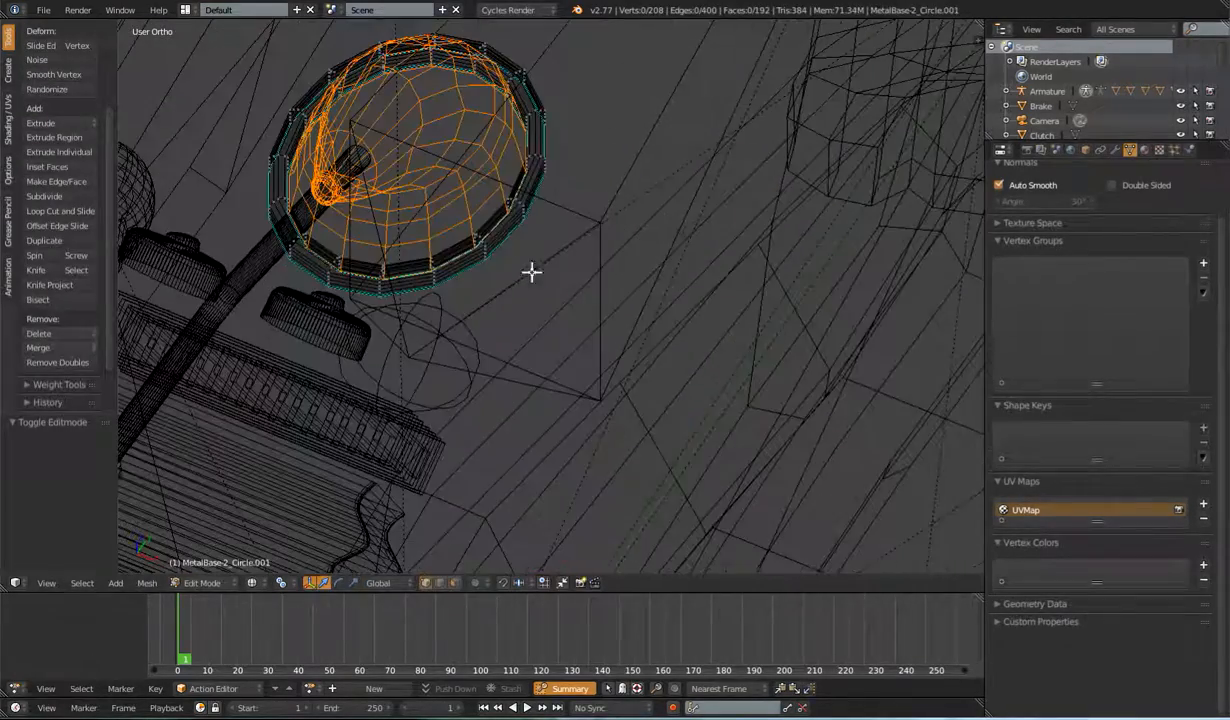
pyautogui.hotkey('ctrl', 's')
pyautogui.click(508, 244)
pyautogui.hotkey('shift', 'a')
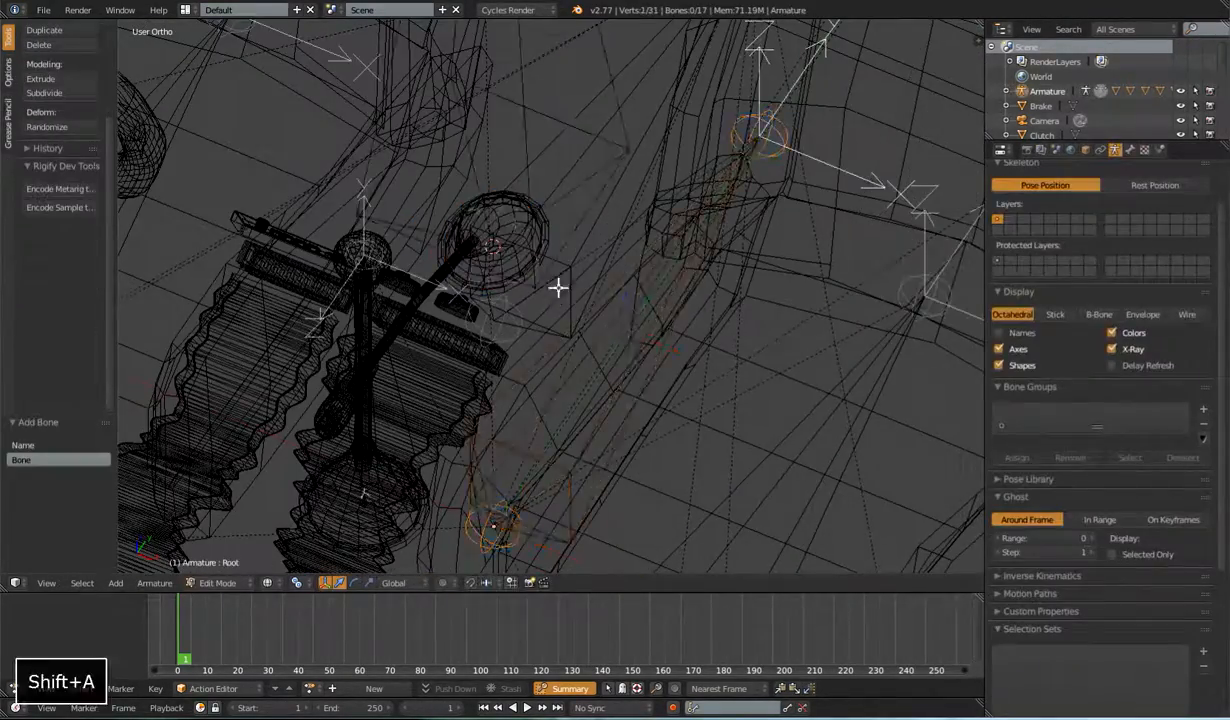
pyautogui.moveTo(557, 286); pyautogui.dragTo(591, 280, button='middle')
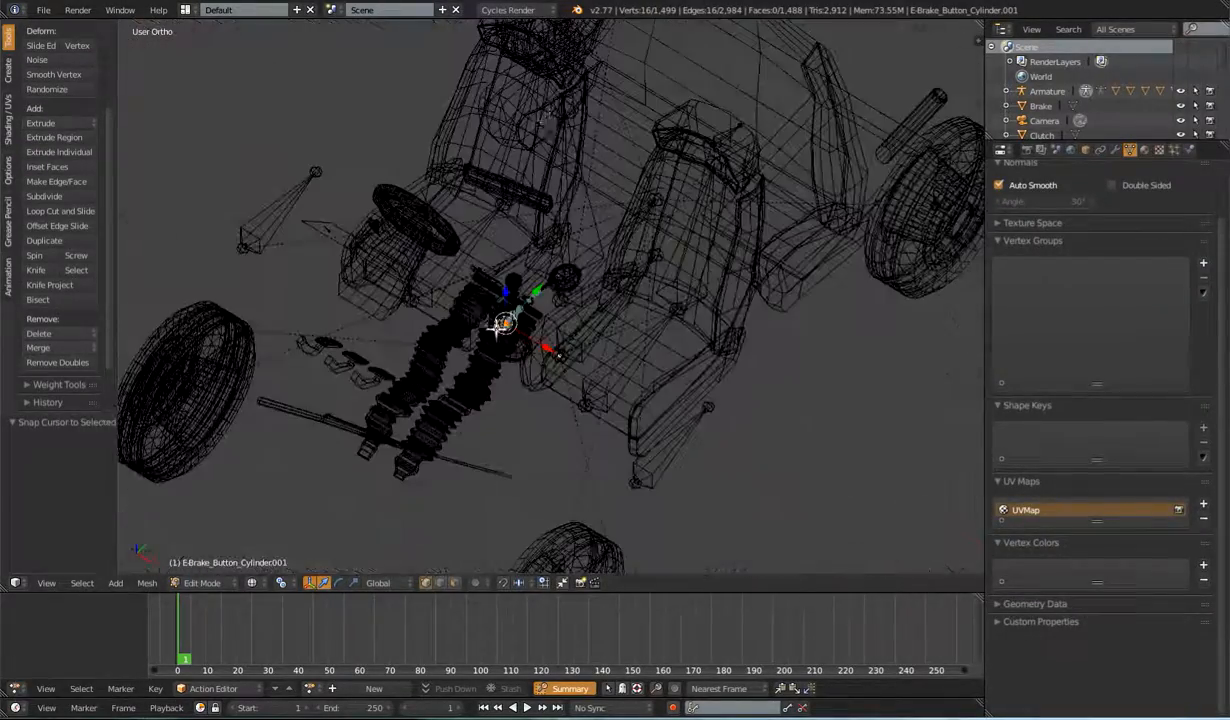
pyautogui.hotkey('shift', 's')
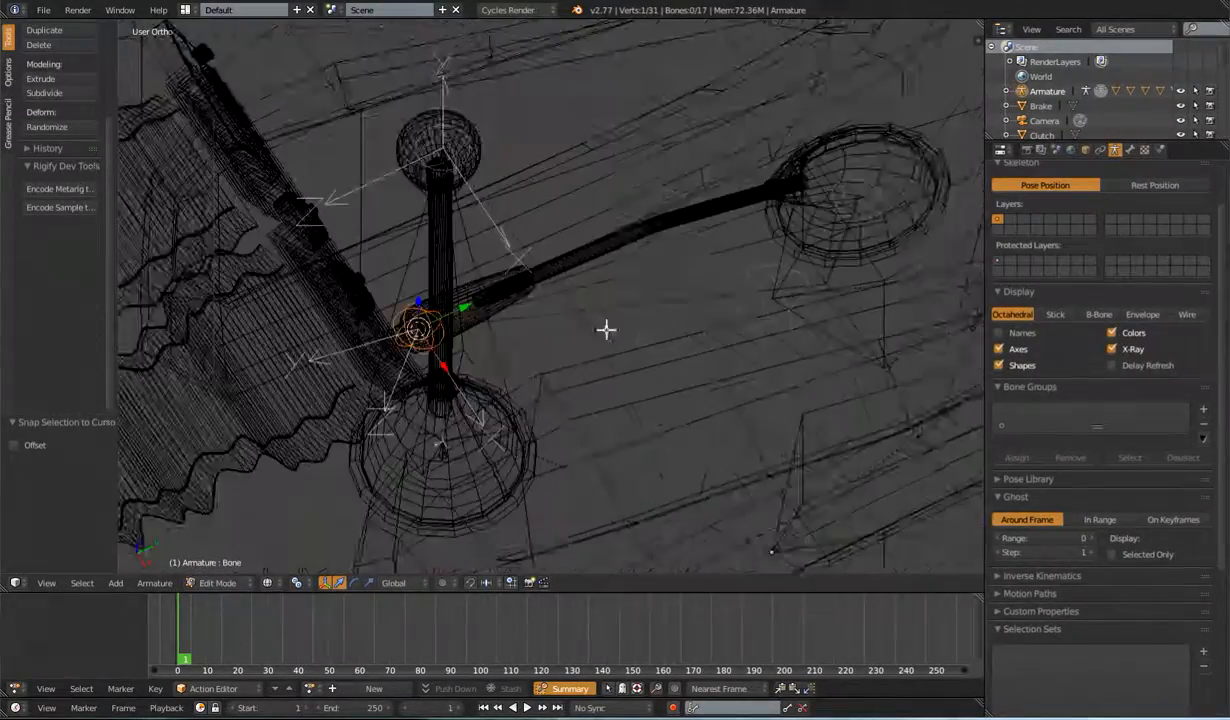
# Step: Subdivide the e-brake bone with one cut and move its middle joint along Y and Z into the e-brake shroud
pyautogui.press('w')
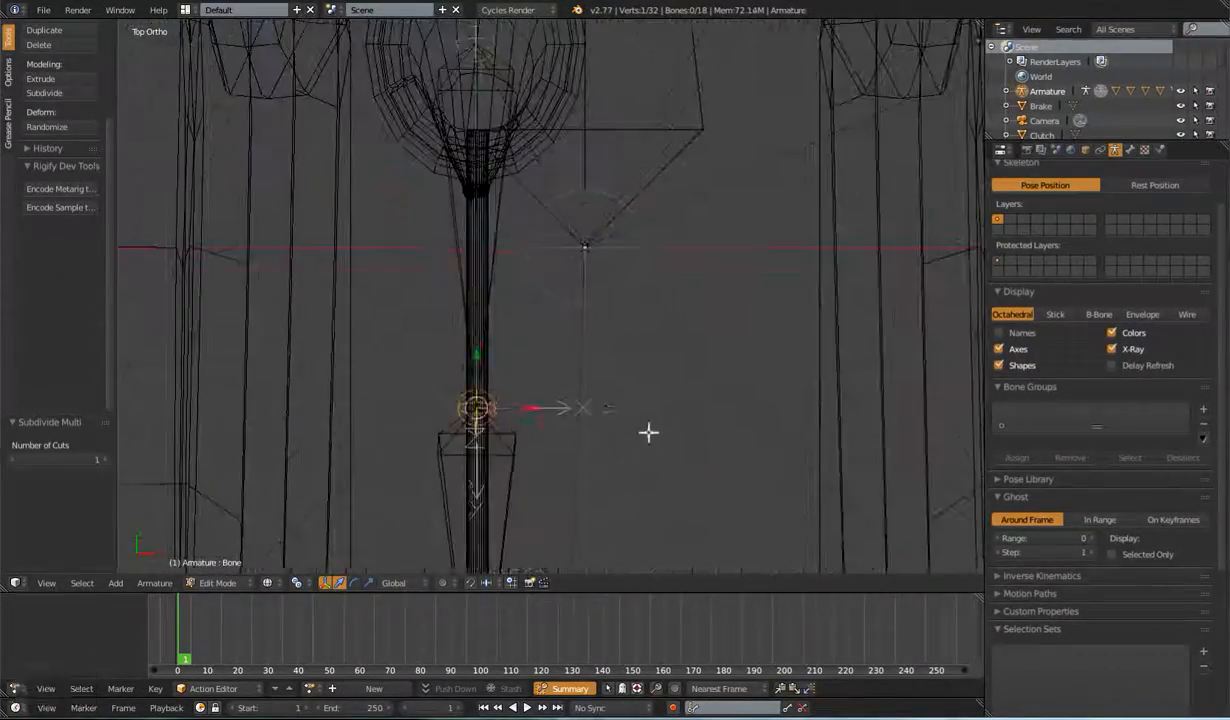
pyautogui.press('KP_Decimal')
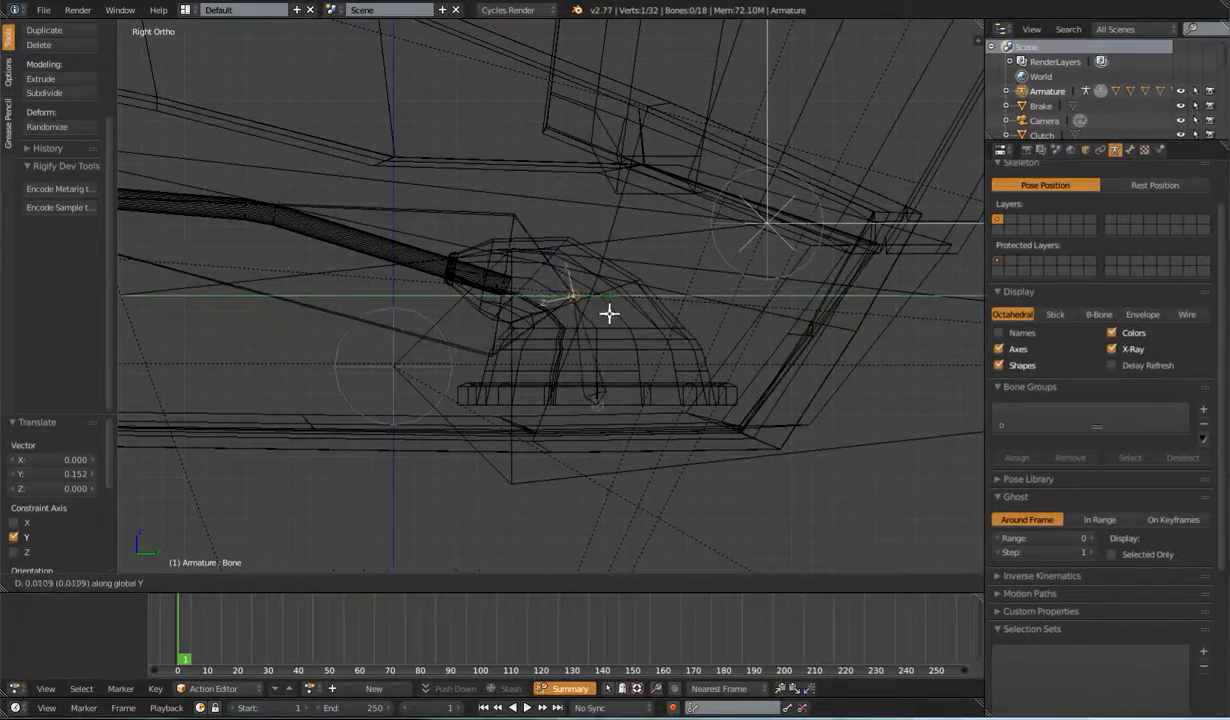
pyautogui.rightClick(615, 343)
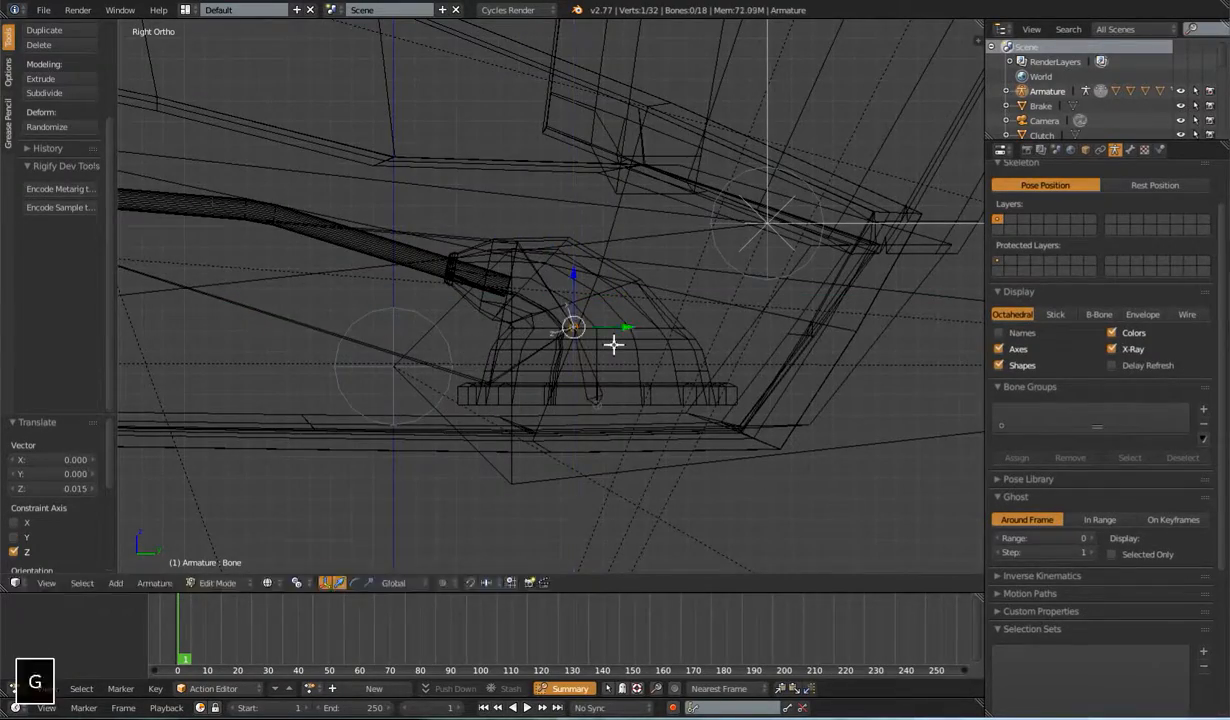
# Step: Rename the short base bone DEF-E-BrakeBase and the long lever bone DEF-E-BrakeLever
pyautogui.press('n')
pyautogui.moveTo(560, 330); pyautogui.dragTo(508, 434, button='middle')
pyautogui.scroll(-5, 915, 433)
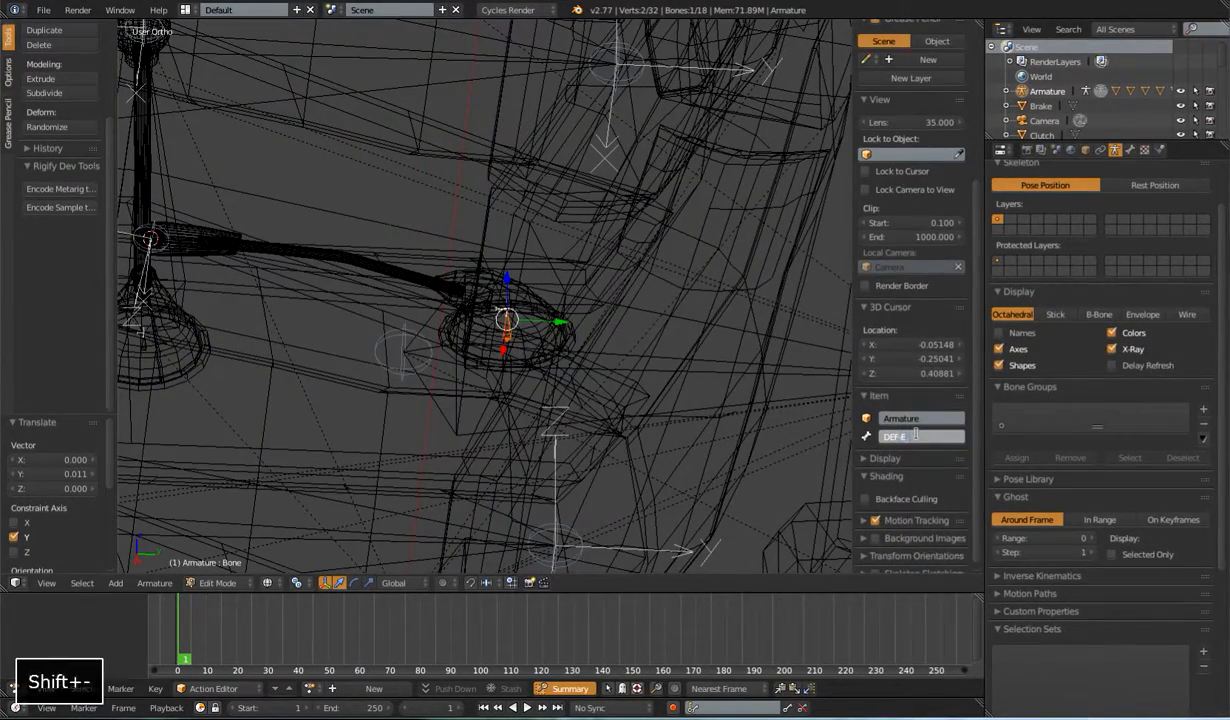
pyautogui.click(916, 434)
pyautogui.write('DEF-E-BrakeBase')
pyautogui.press('Return')
pyautogui.rightClick(430, 285)
pyautogui.click(926, 434)
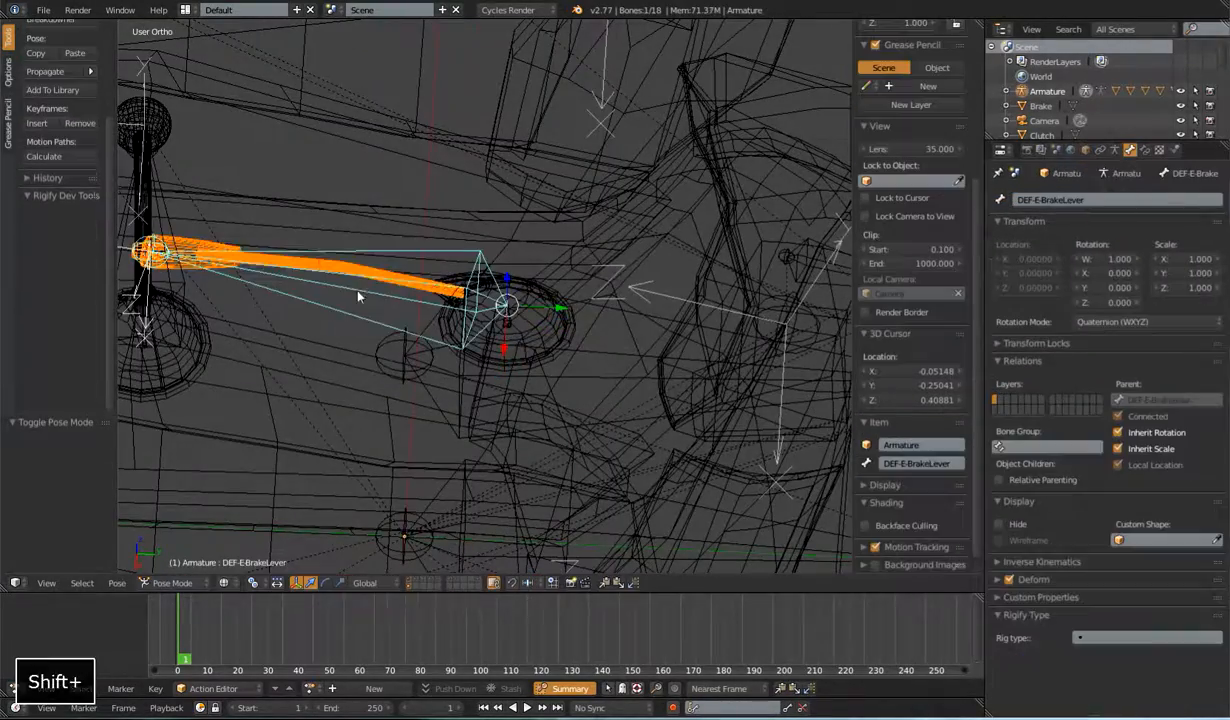
# Step: Parent the e-brake lever mesh to its bone and bind E-BrakeShroud to the armature with vertex groups for the e-brake bones
pyautogui.rightClick(455, 405)
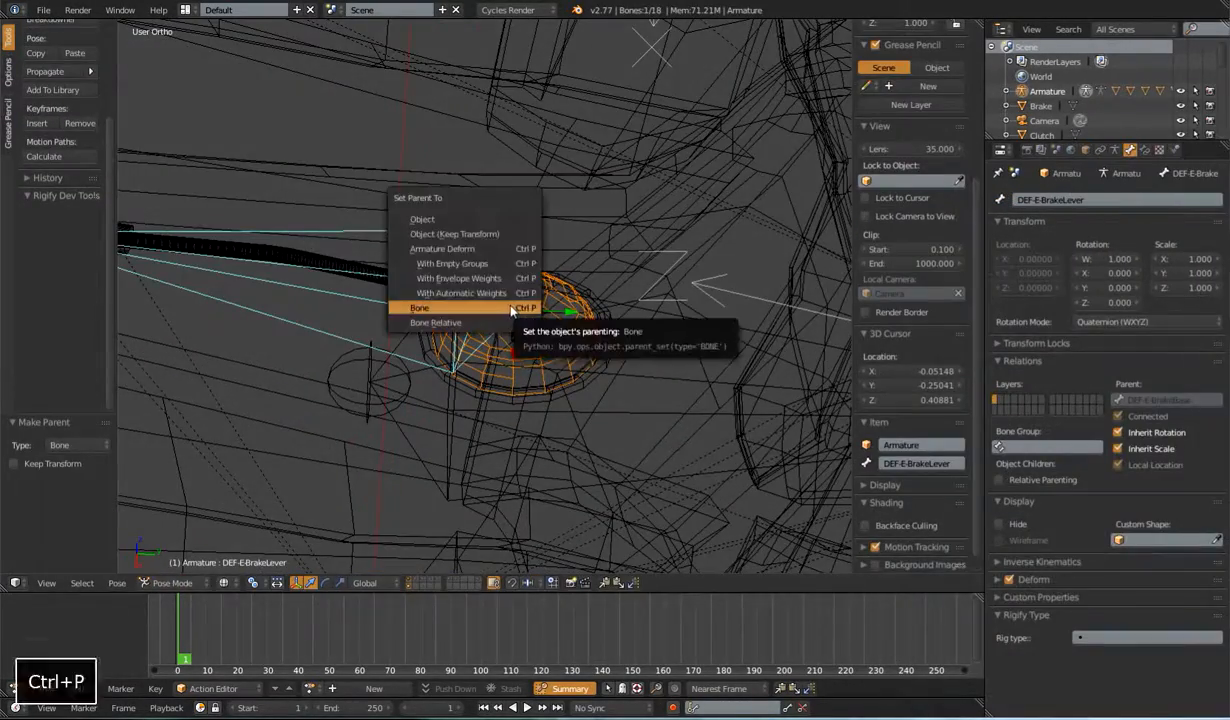
pyautogui.click(420, 308)
pyautogui.hotkey('ctrl', 'z')
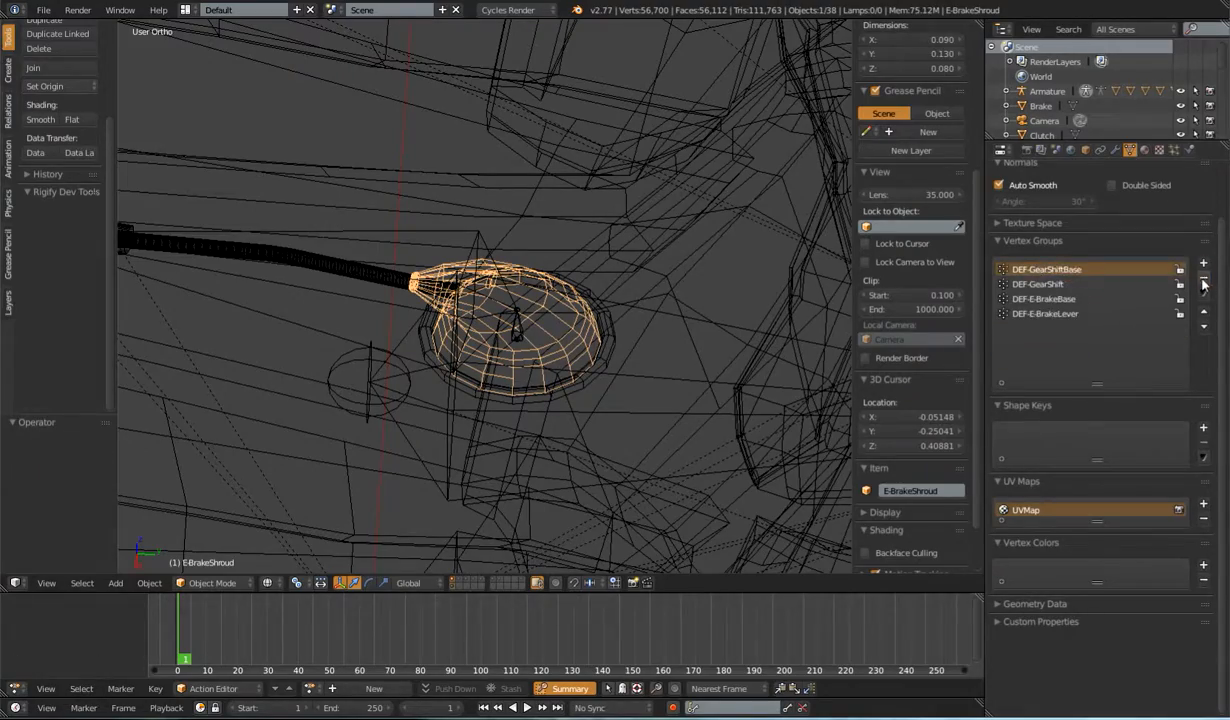
# Step: Remove the gear shift vertex groups from E-BrakeShroud and assign its lever-end vertices to DEF-E-BrakeLever with weight 1.000
pyautogui.press('Tab')
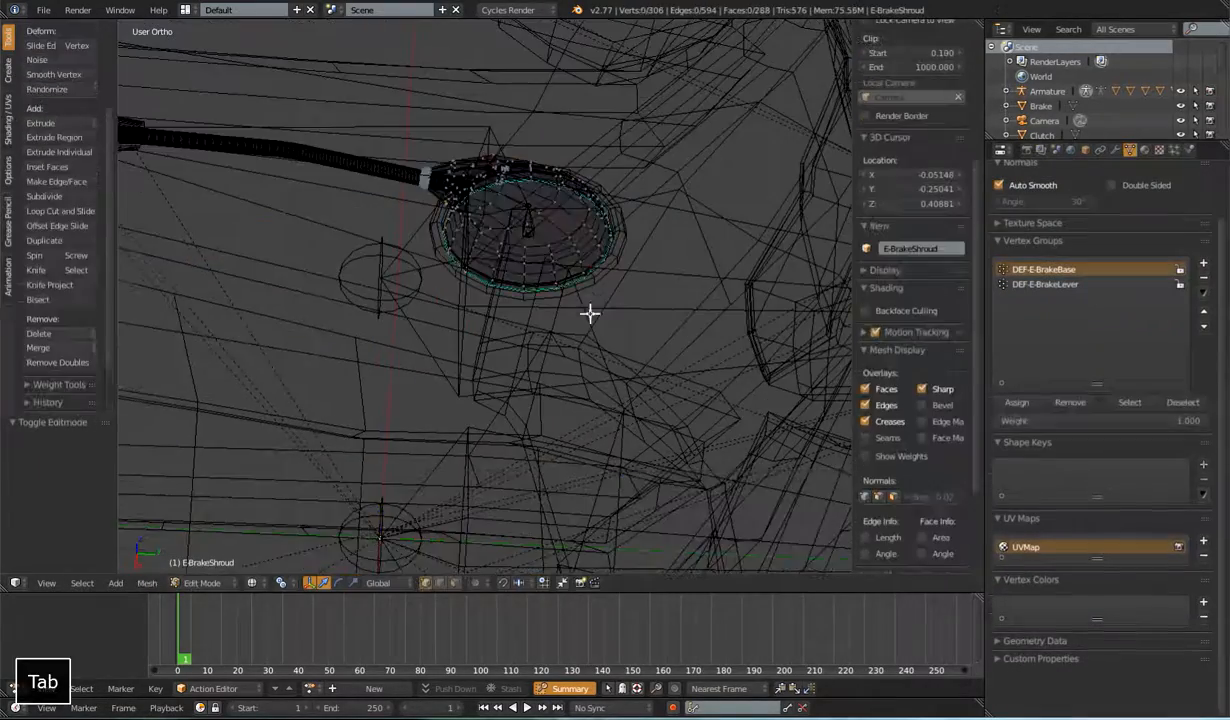
pyautogui.press('a')
pyautogui.press('b')
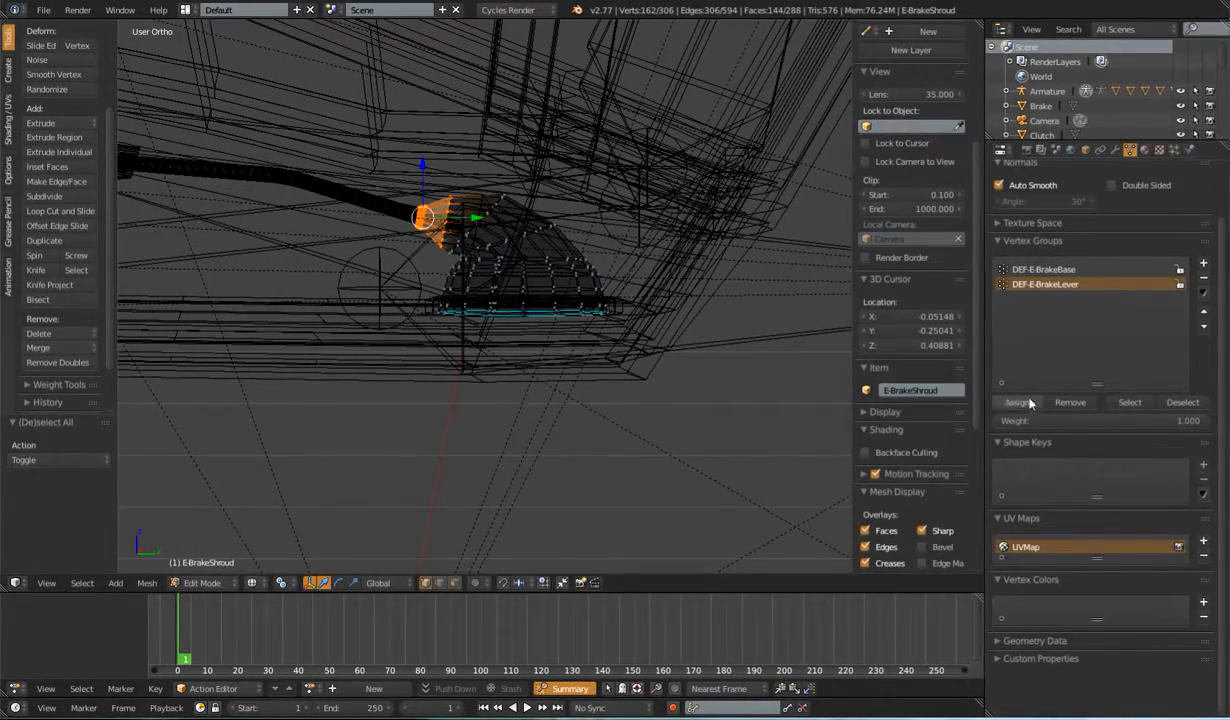
pyautogui.click(1030, 402)
pyautogui.press('Tab')
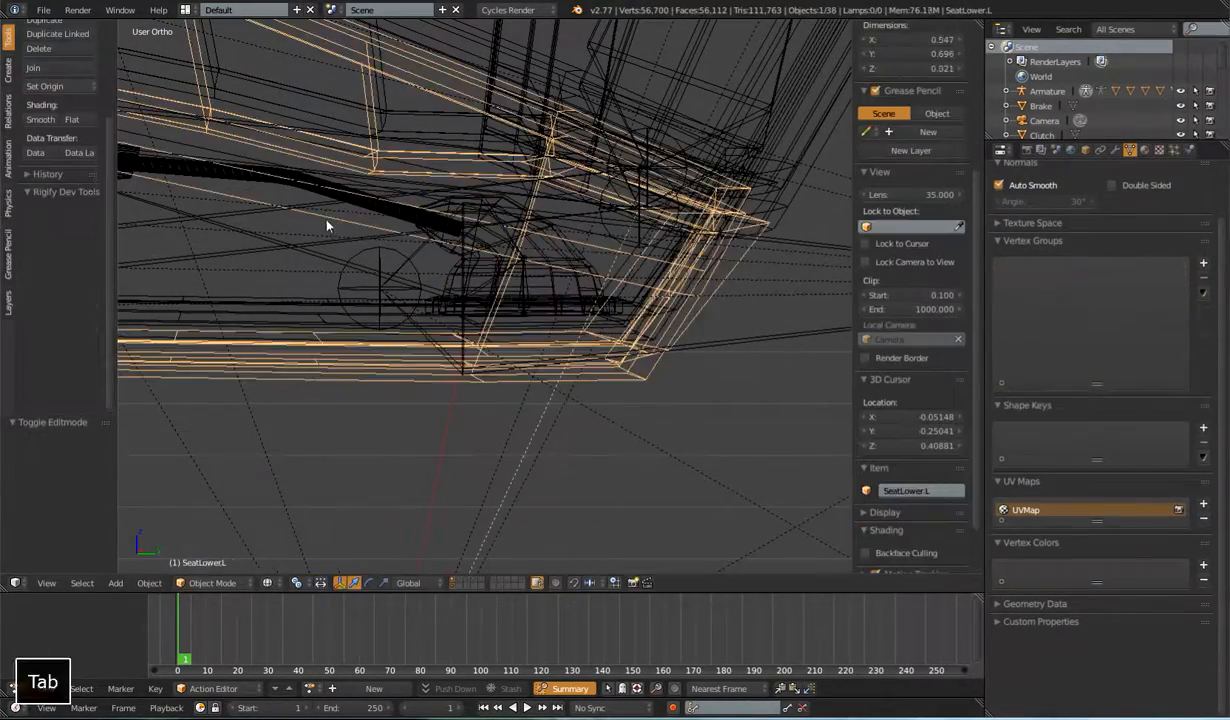
# Step: Refine E-BrakeShroud's weights with a 0.025 Add brush and Auto Normalize enabled, testing them by rotating the e-brake bones
pyautogui.rightClick(579, 302)
pyautogui.keyDown('shift'); pyautogui.rightClick(508, 234); pyautogui.keyUp('shift')
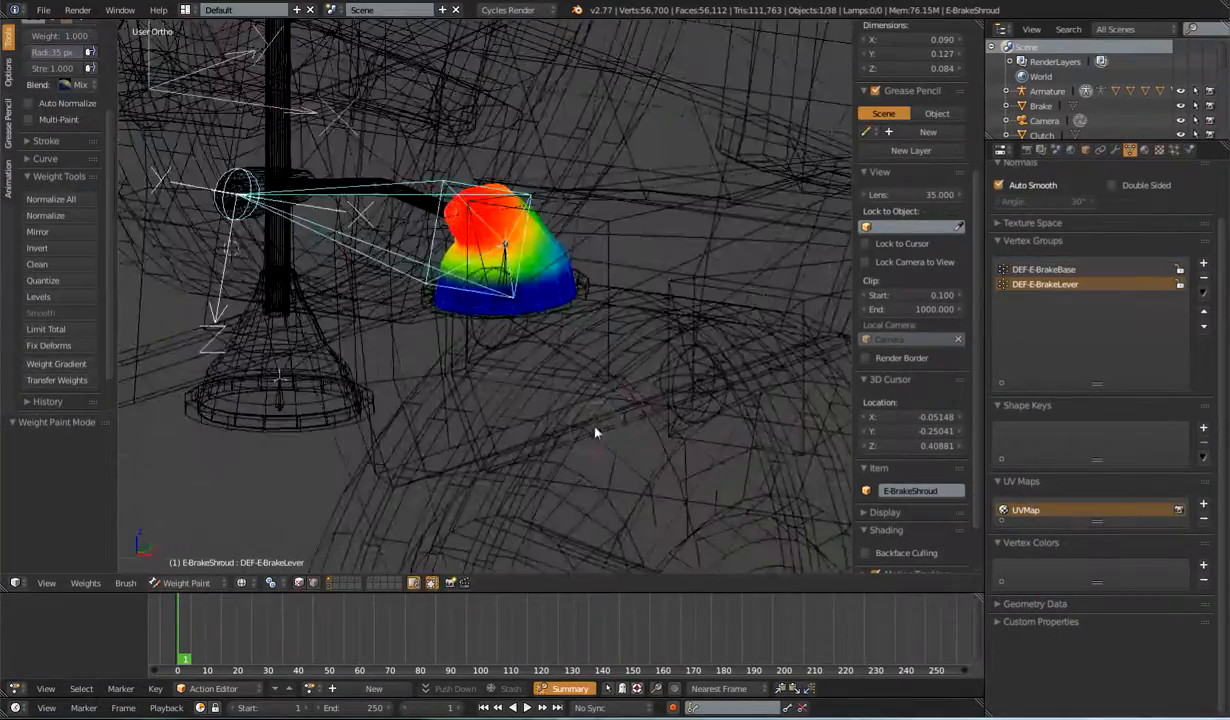
pyautogui.scroll(4, 595, 432)
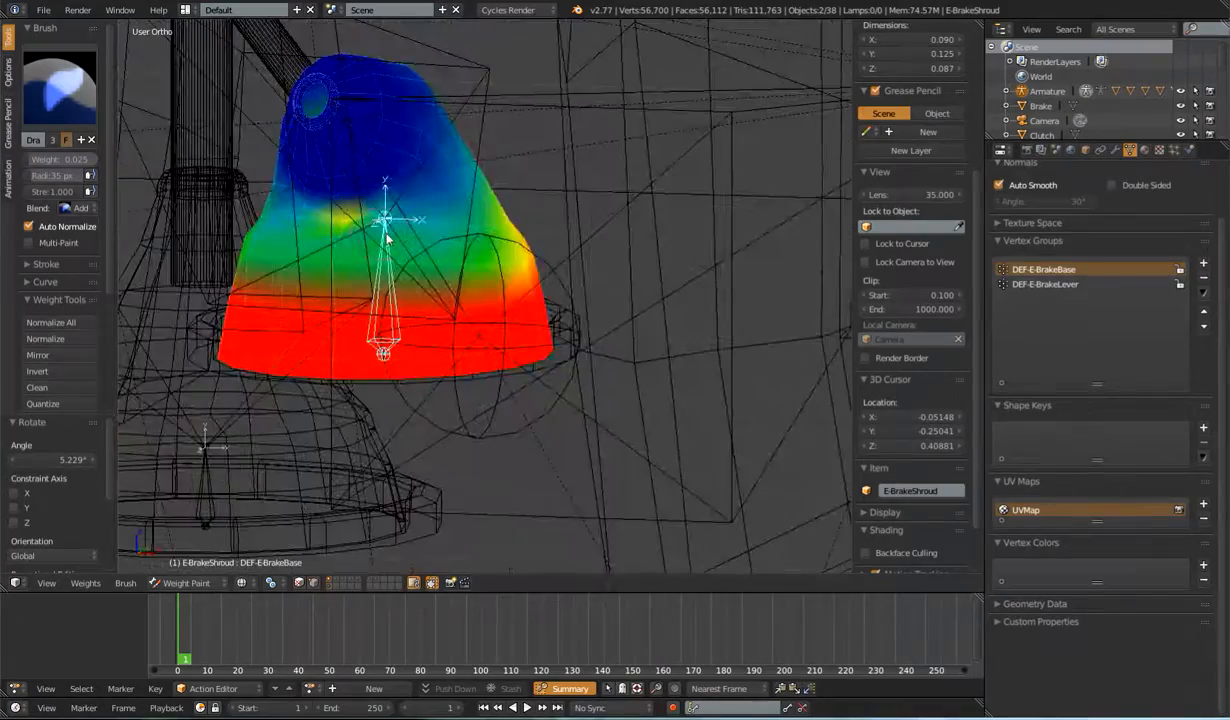
pyautogui.rightClick(454, 195)
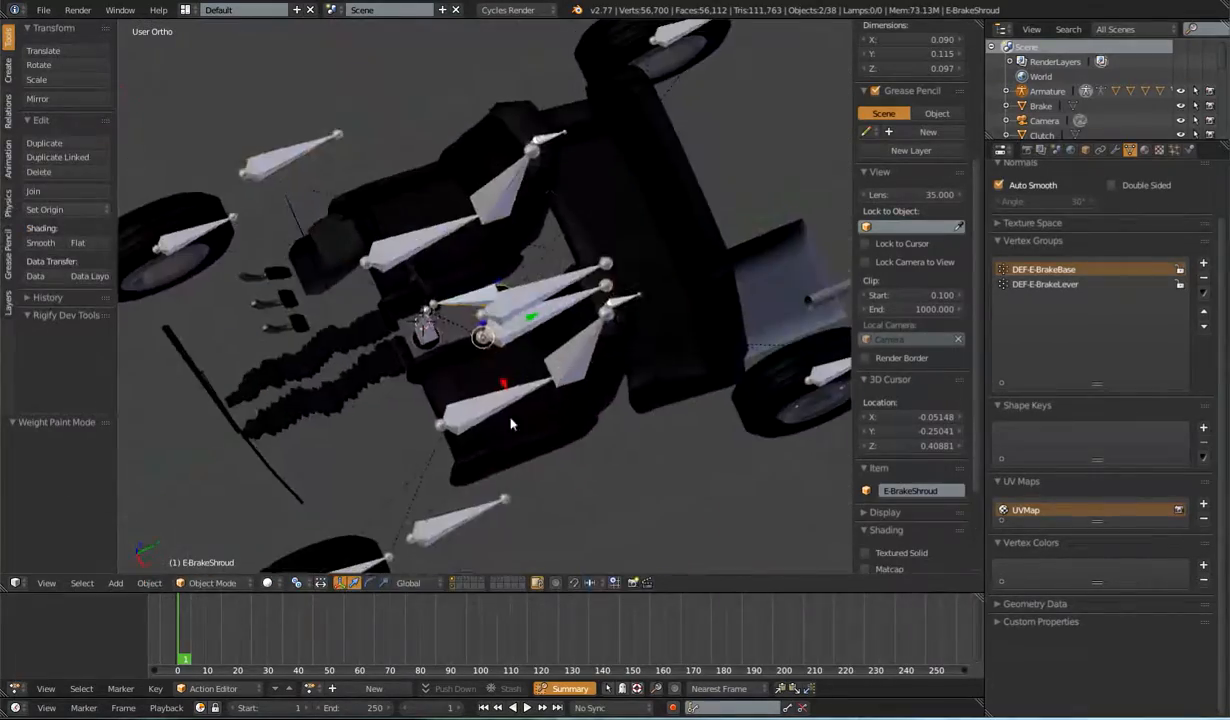
# Step: Parent the e-brake base bone to DEF-CarBody in the armature's Edit Mode
pyautogui.press('Tab')
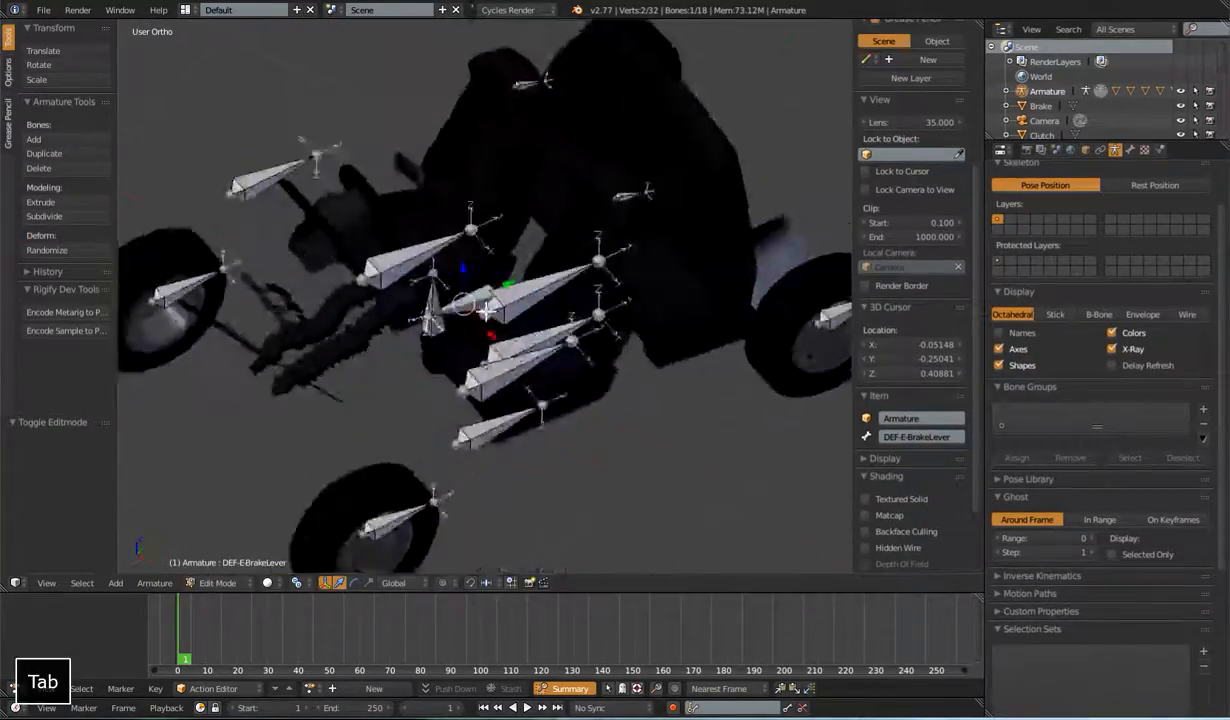
pyautogui.press('Tab')
pyautogui.hotkey('ctrl', 'p')
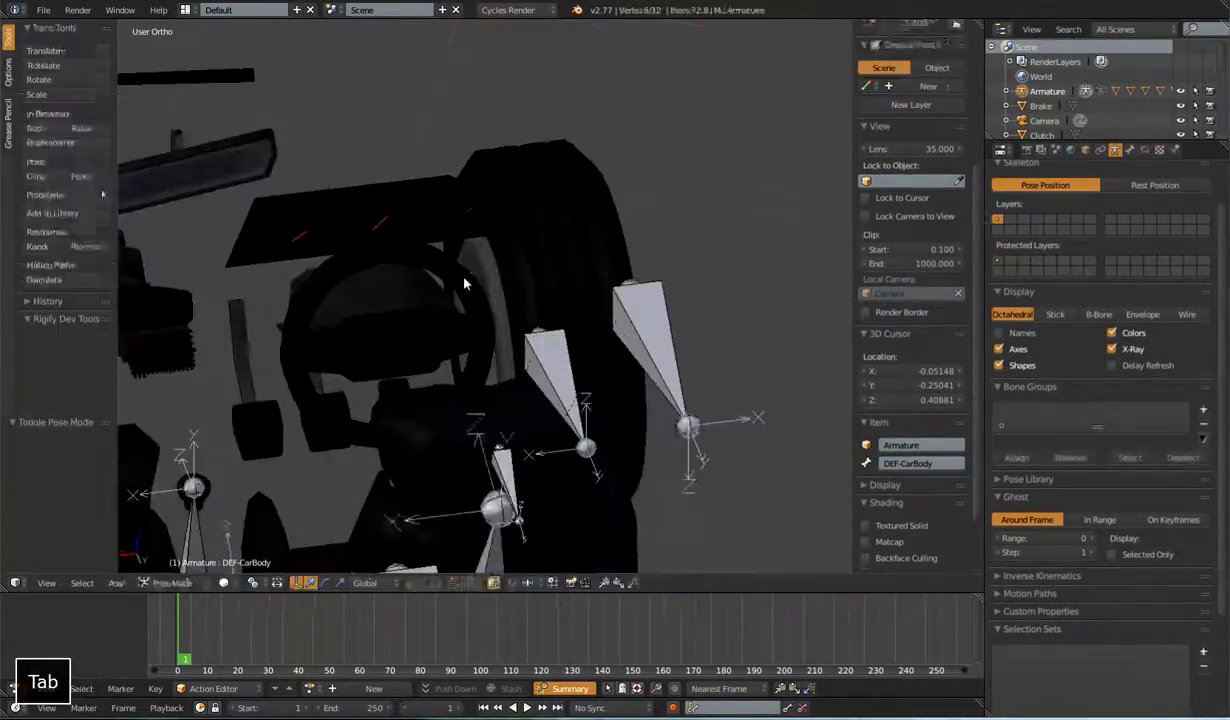
# Step: Add a new bone to the armature at the steering wheel
pyautogui.press('Tab')
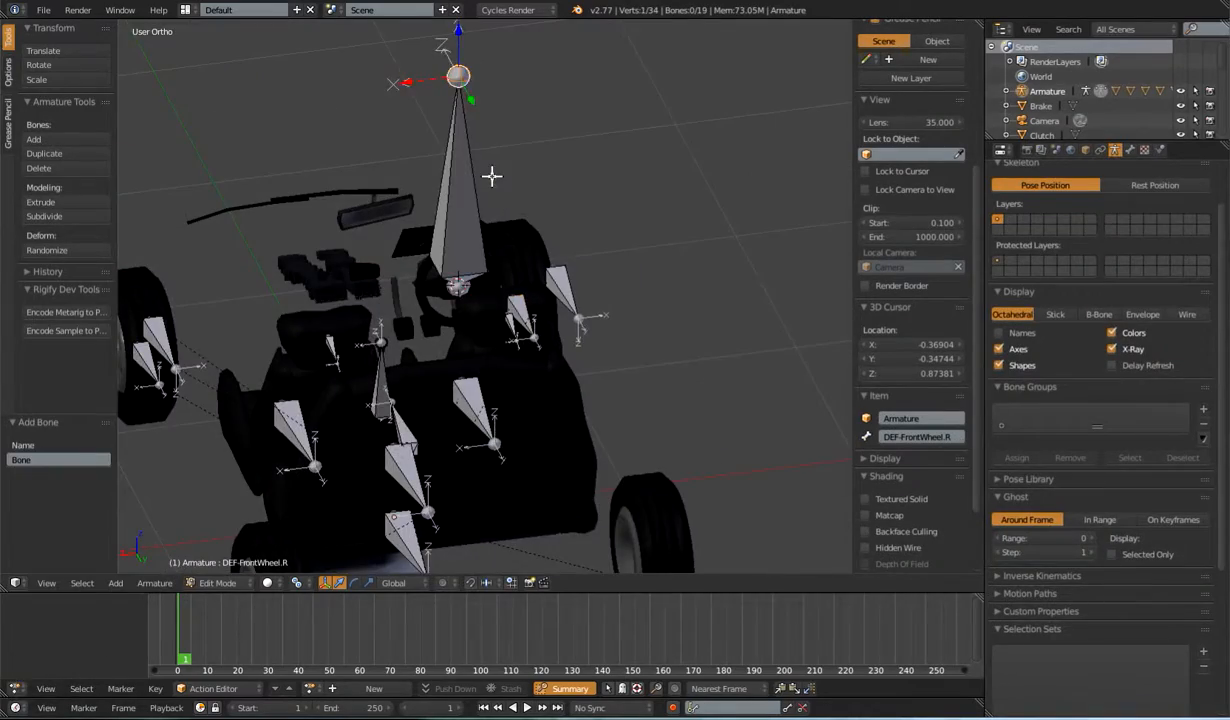
# Step: Fit the new bone to the steering wheel's column axis, adjust its roll, and test-rotate it about local X
pyautogui.press('Tab')
pyautogui.press('Tab')
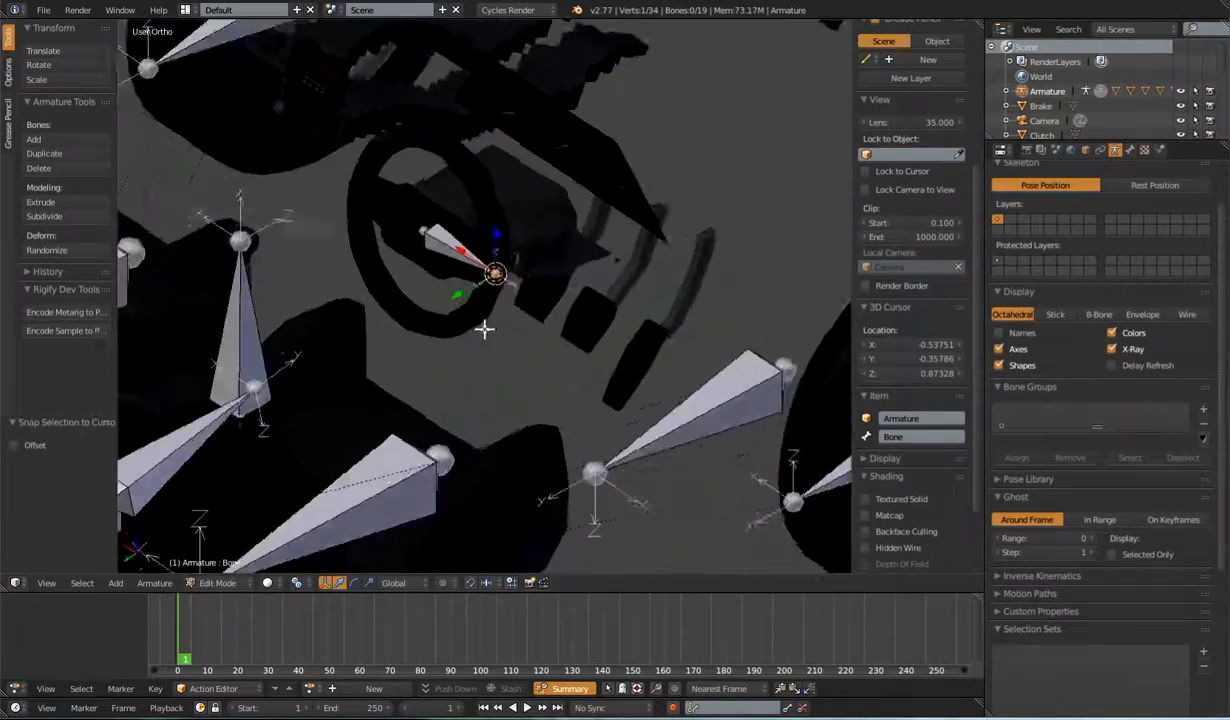
pyautogui.hotkey('ctrl', 'r')
pyautogui.press('x')
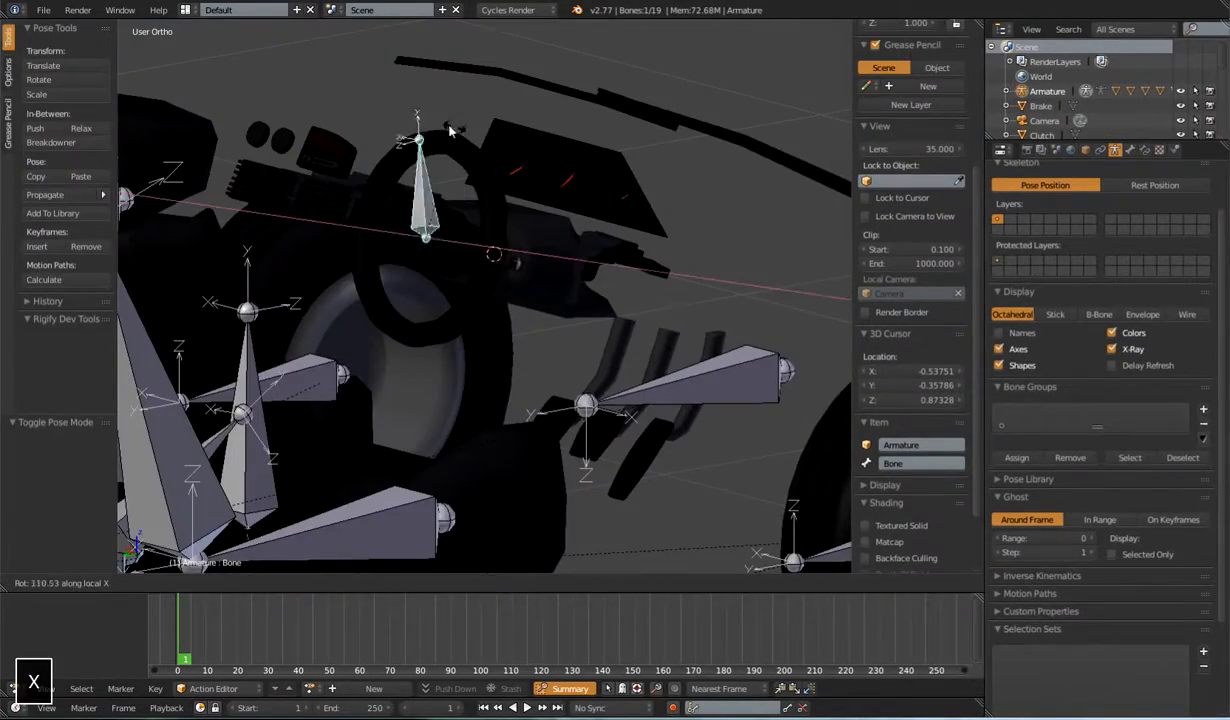
# Step: Parent the steering wheel mesh to DEF-SteeringWheel with the Bone option, refine the bone's alignment, and lock its location
pyautogui.hotkey('ctrl', 'p')
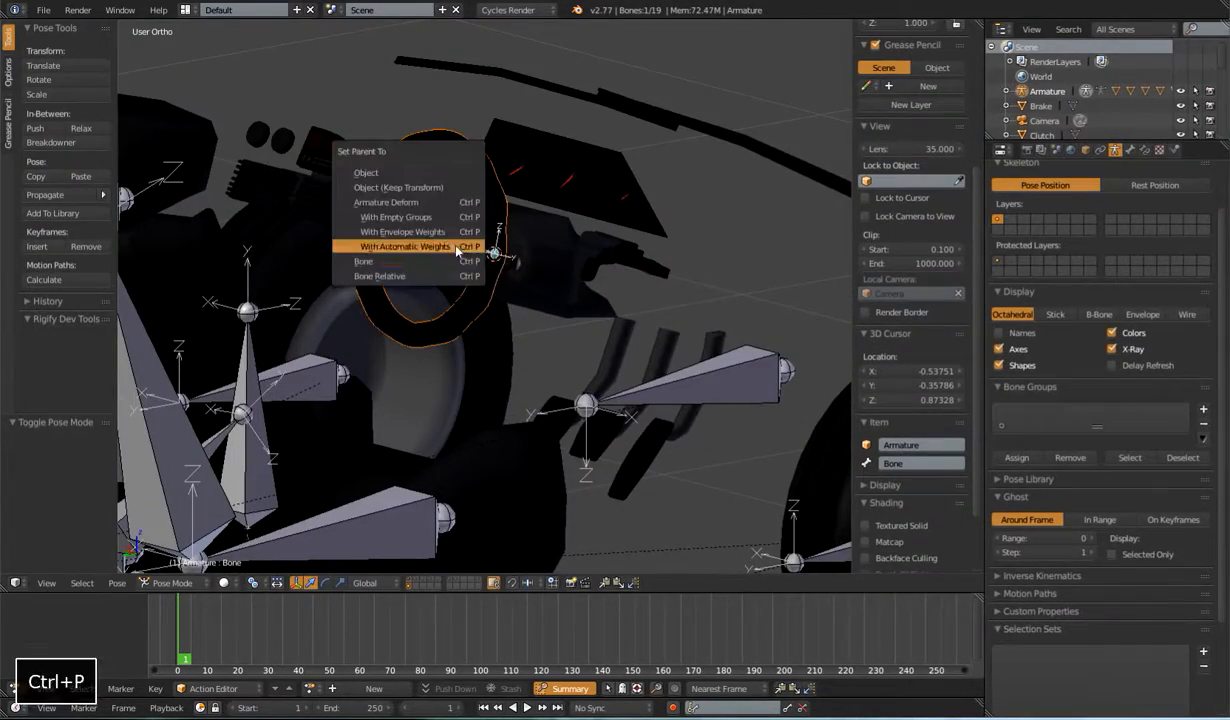
pyautogui.click(437, 235)
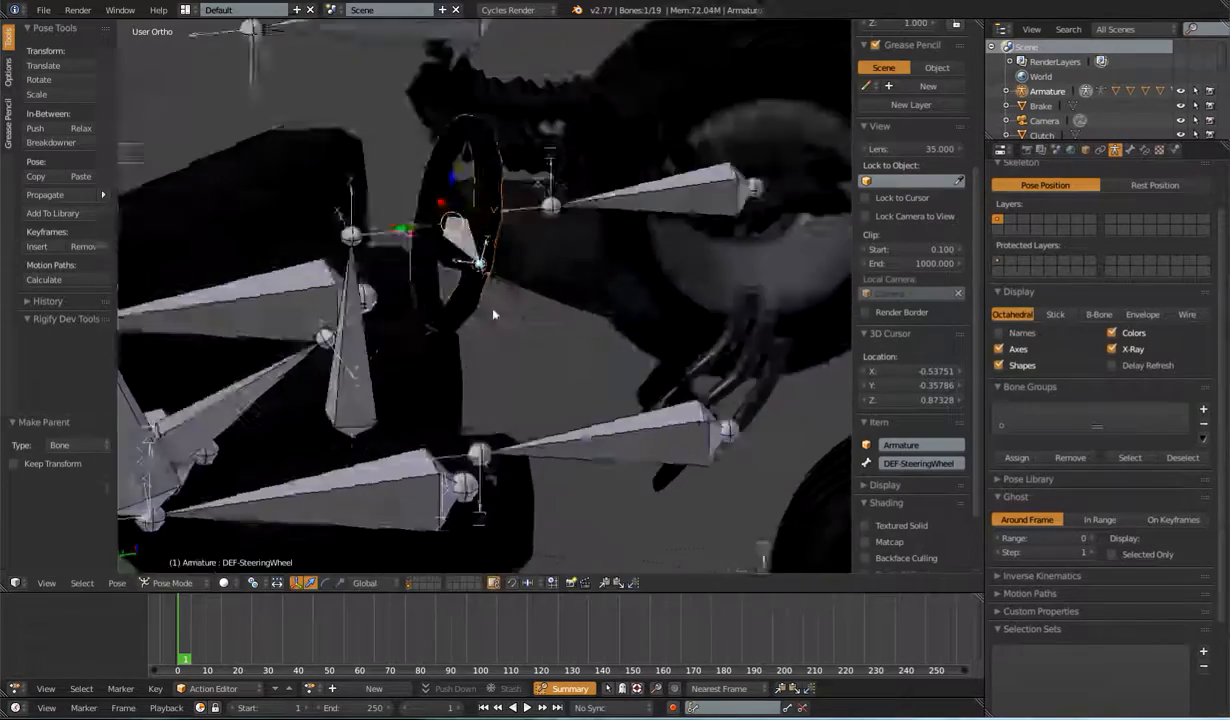
pyautogui.press('Tab')
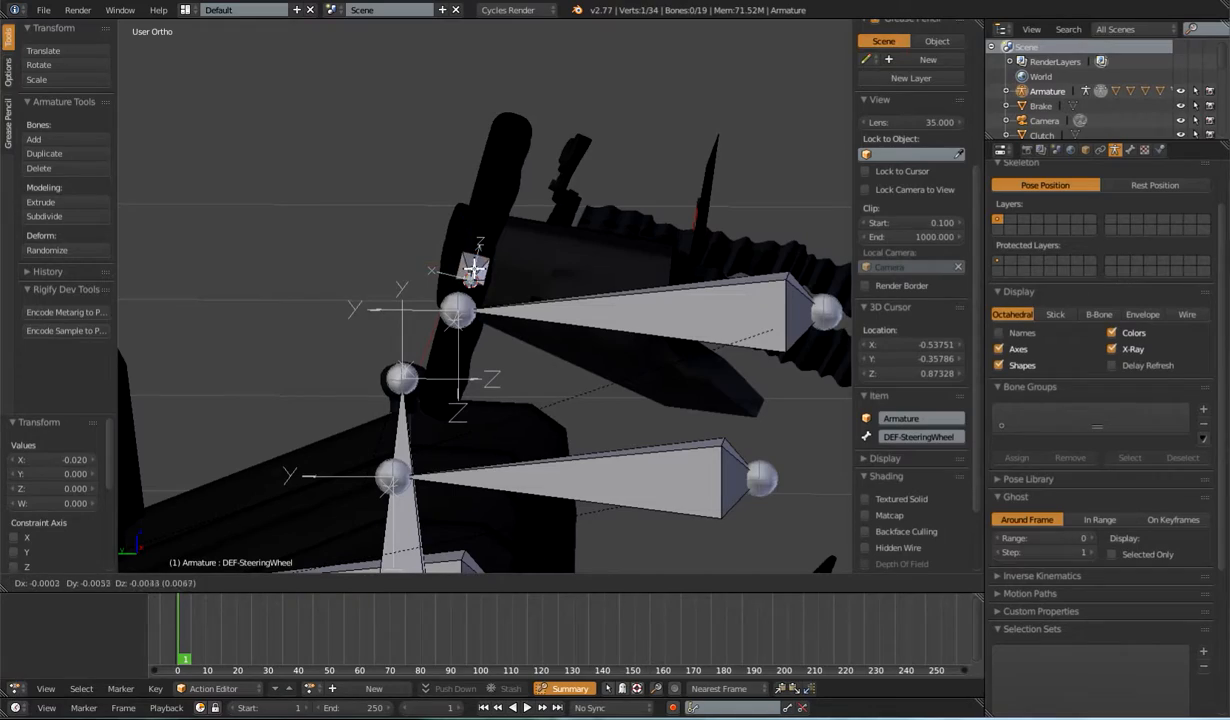
pyautogui.press('r')
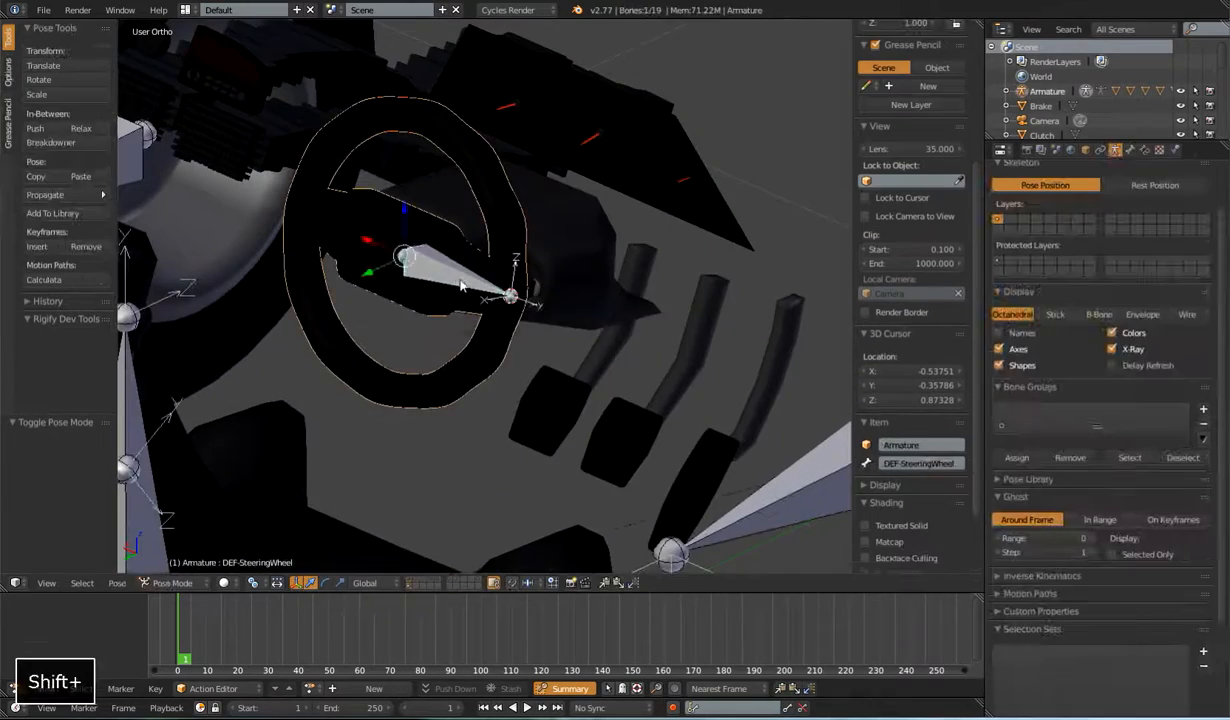
pyautogui.press('x')
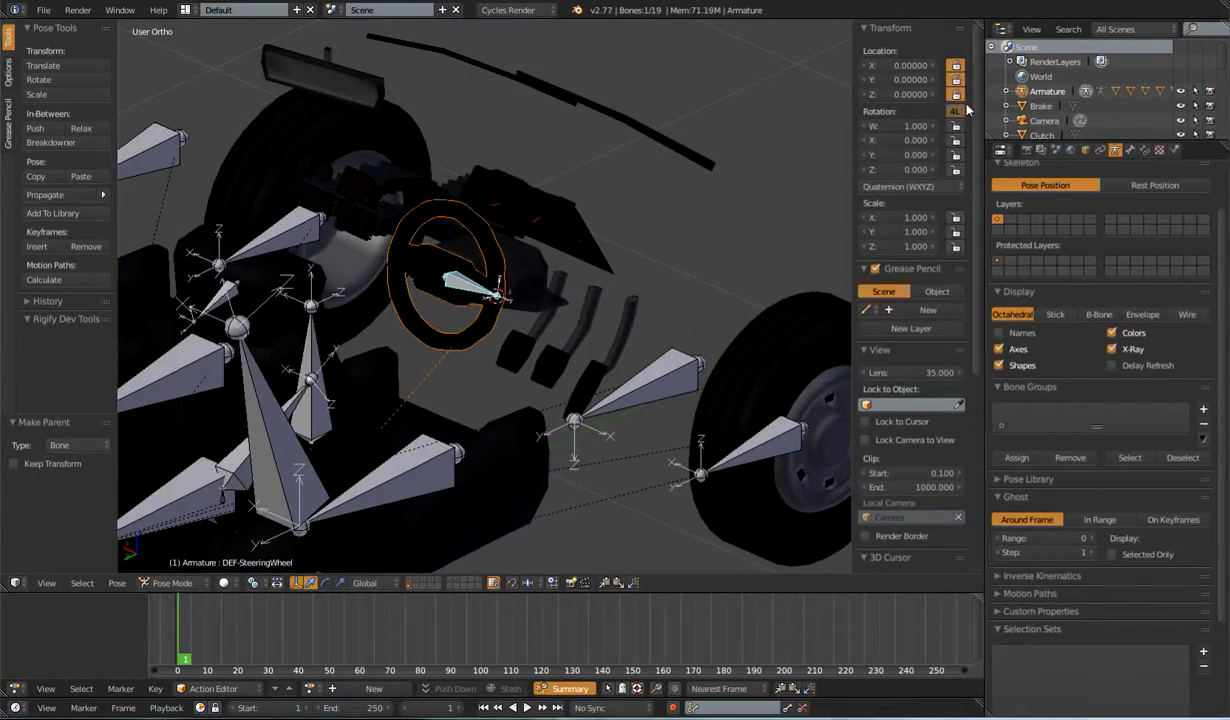
# Step: Add a small bone at the centre of Knob1 and align it with the knob's turning axis
pyautogui.press('Tab')
pyautogui.press('Tab')
pyautogui.hotkey('shift', 'a')
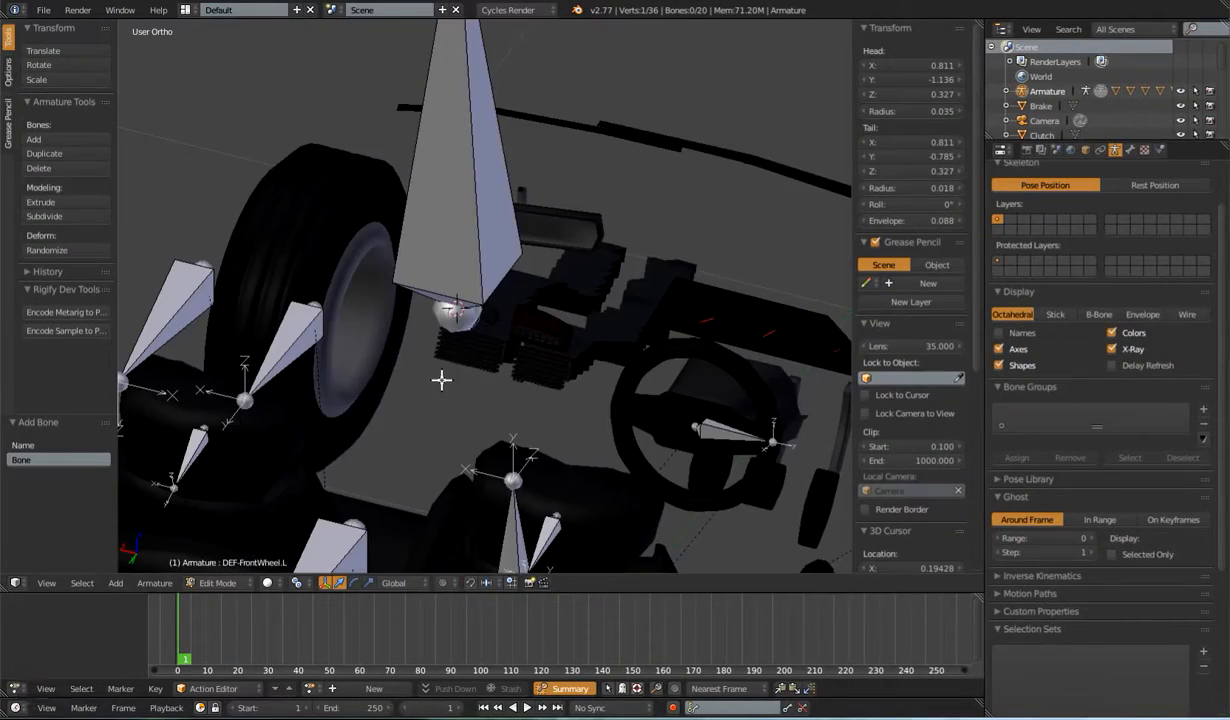
pyautogui.press('Tab')
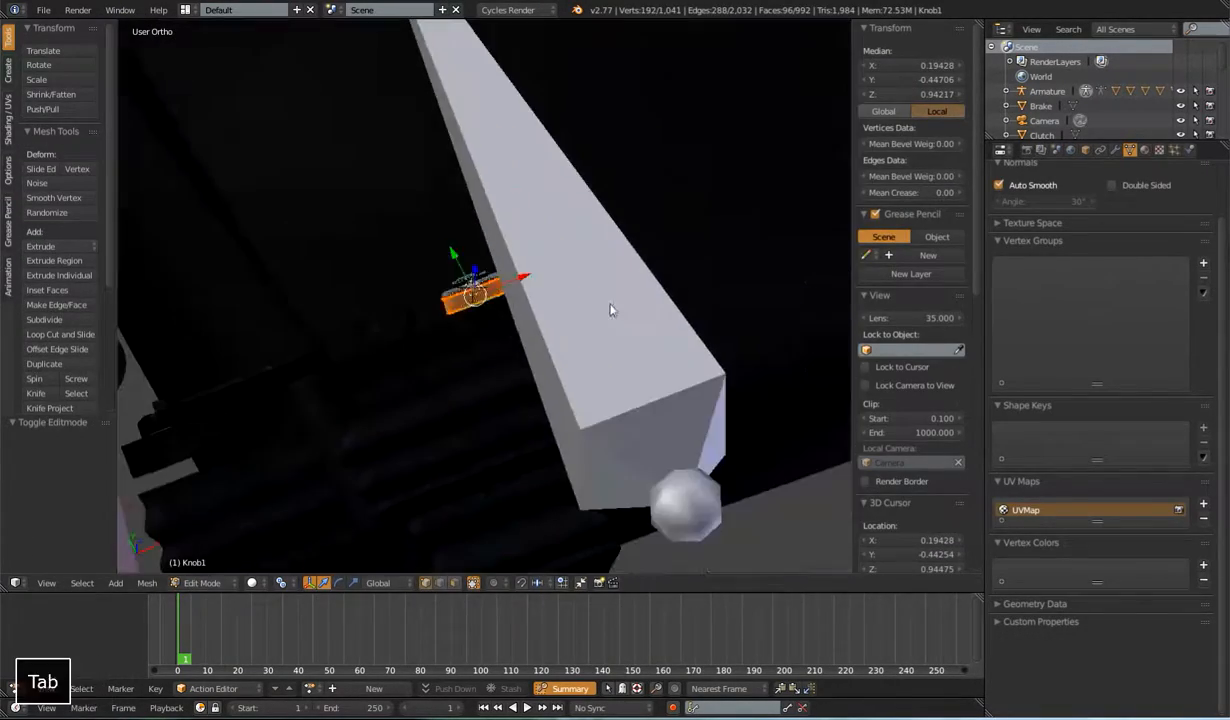
pyautogui.press('Tab')
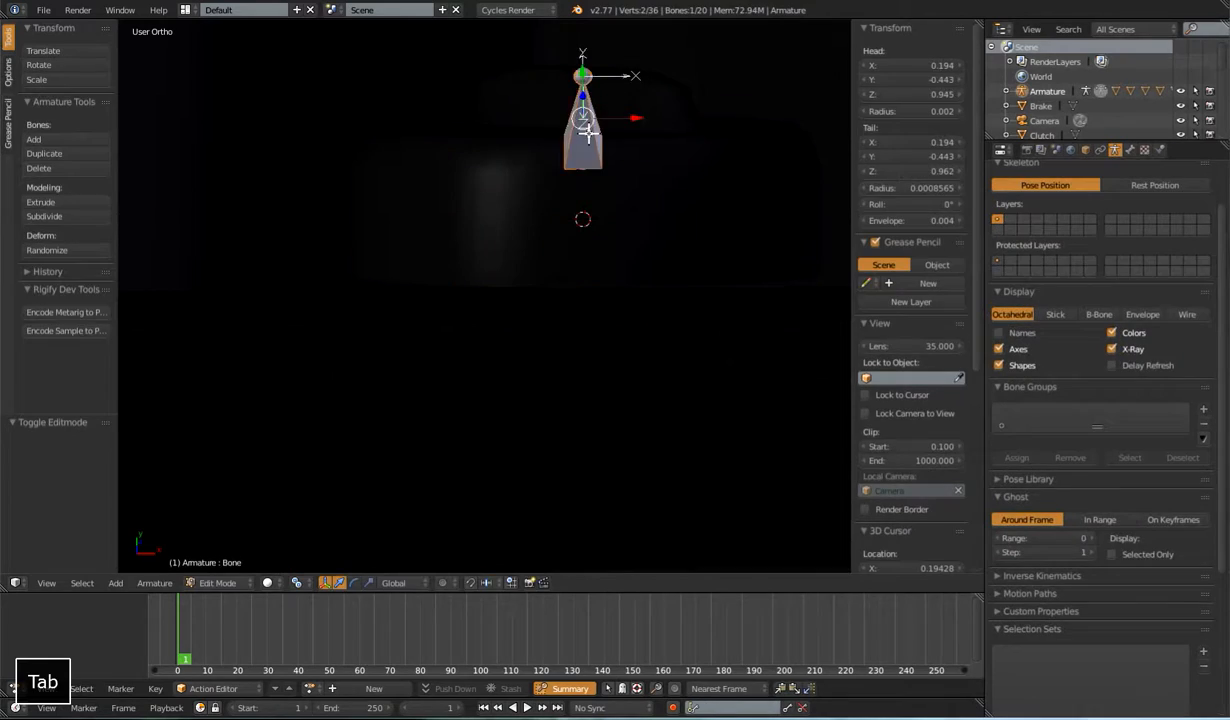
pyautogui.hotkey('shift', 's')
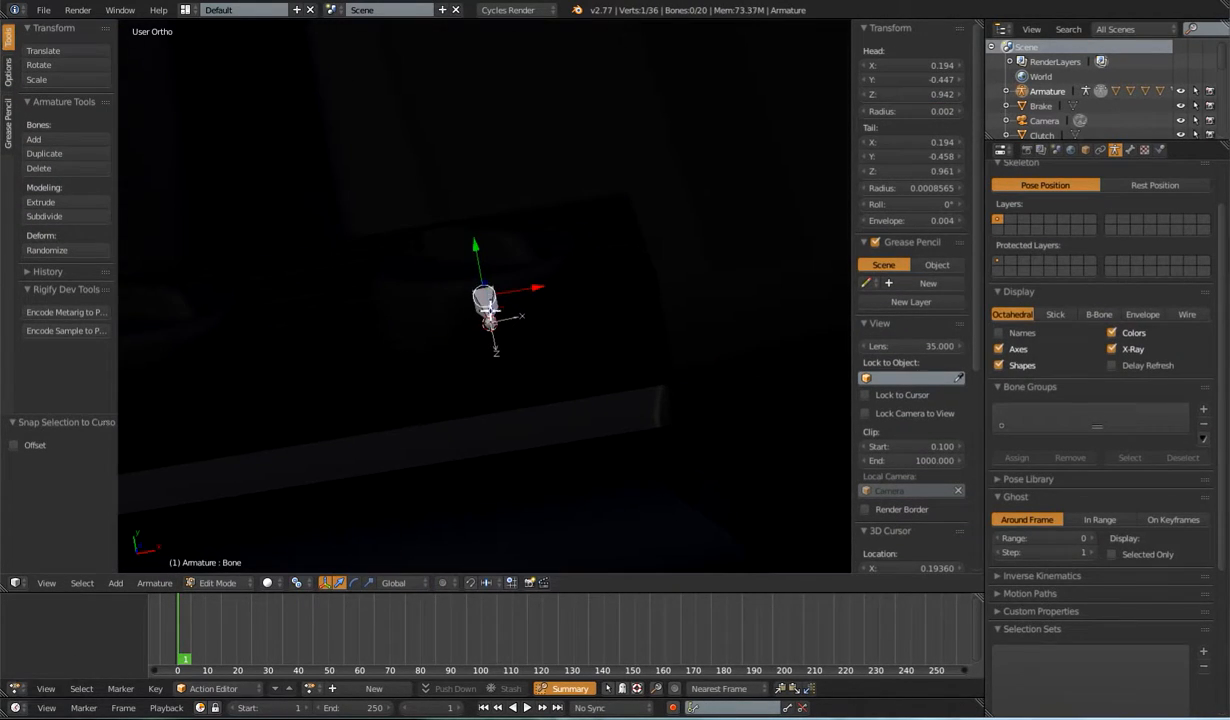
# Step: Set the Knob1 bone to XYZ Euler rotation, lock its location, scale, and Y and Z rotation, and correct its roll
pyautogui.moveTo(482, 294); pyautogui.dragTo(662, 343, button='middle')
pyautogui.press('Tab')
pyautogui.moveTo(489, 354); pyautogui.dragTo(626, 387, button='middle')
pyautogui.click(911, 187)
pyautogui.click(905, 136)
pyautogui.moveTo(956, 66); pyautogui.dragTo(956, 94)
pyautogui.moveTo(956, 141); pyautogui.dragTo(956, 232)
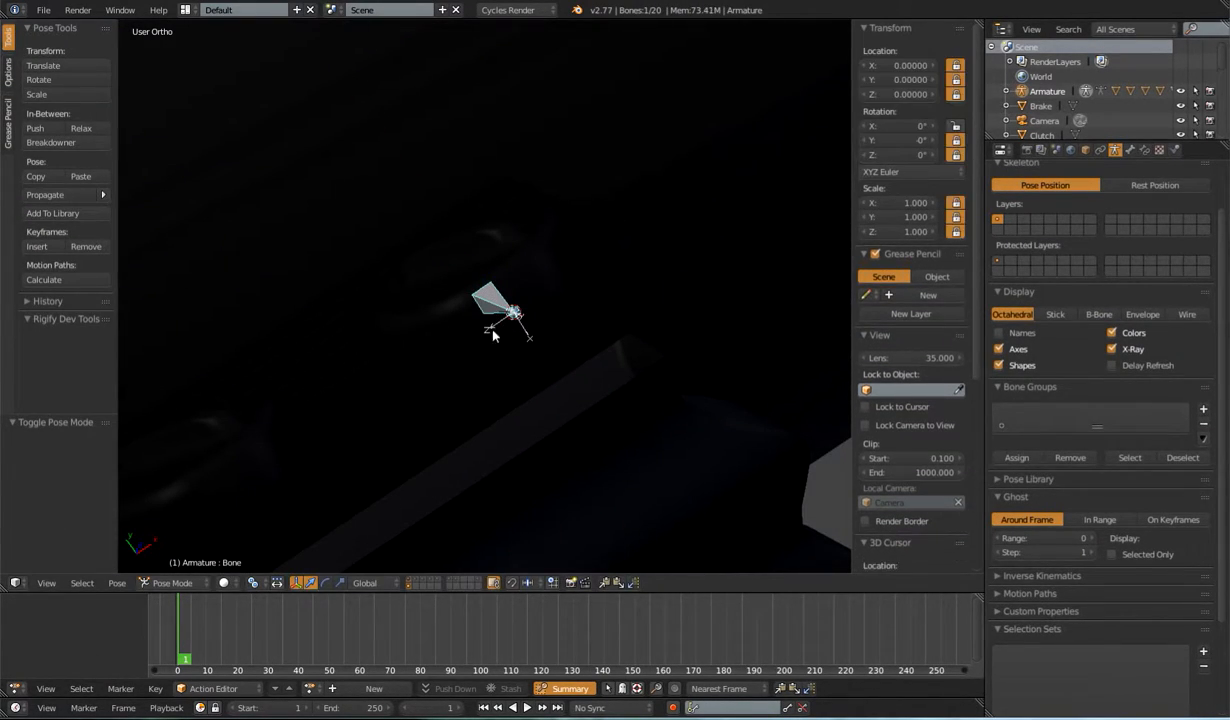
pyautogui.press('Tab')
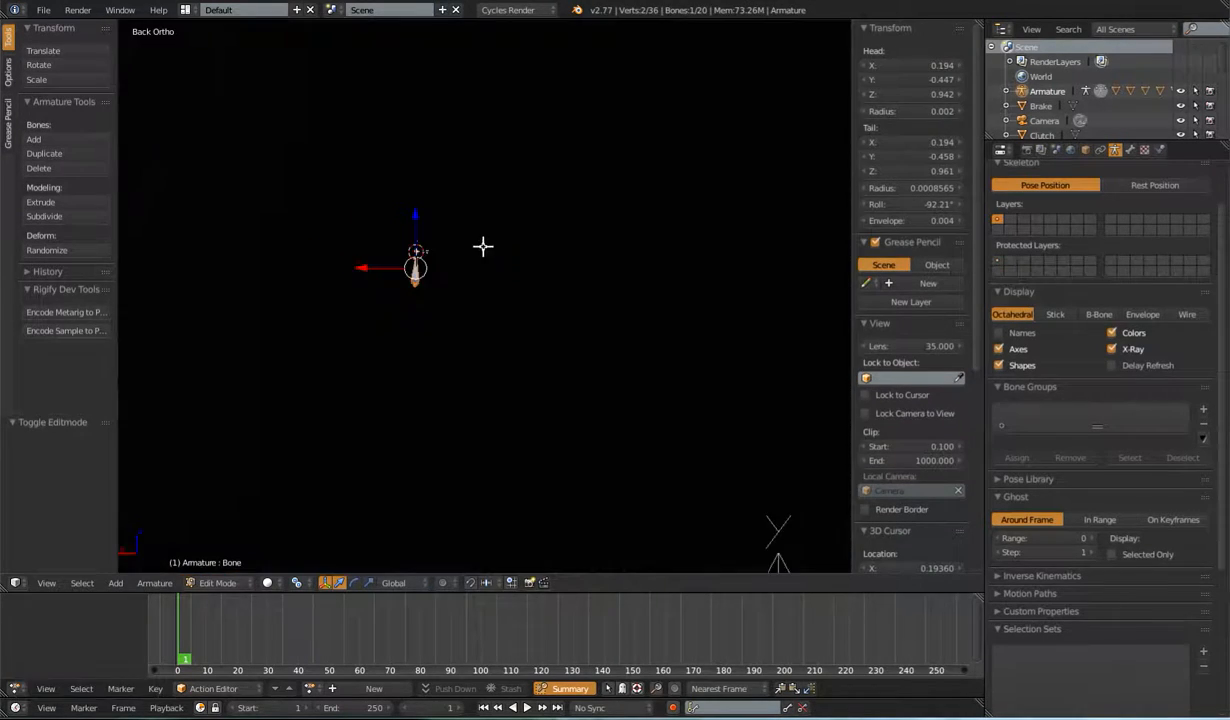
# Step: Duplicate the Knob1 bone onto the centre of Knob2, rename the copy for that knob, and parent the knob mesh to it as Bone
pyautogui.press('Tab')
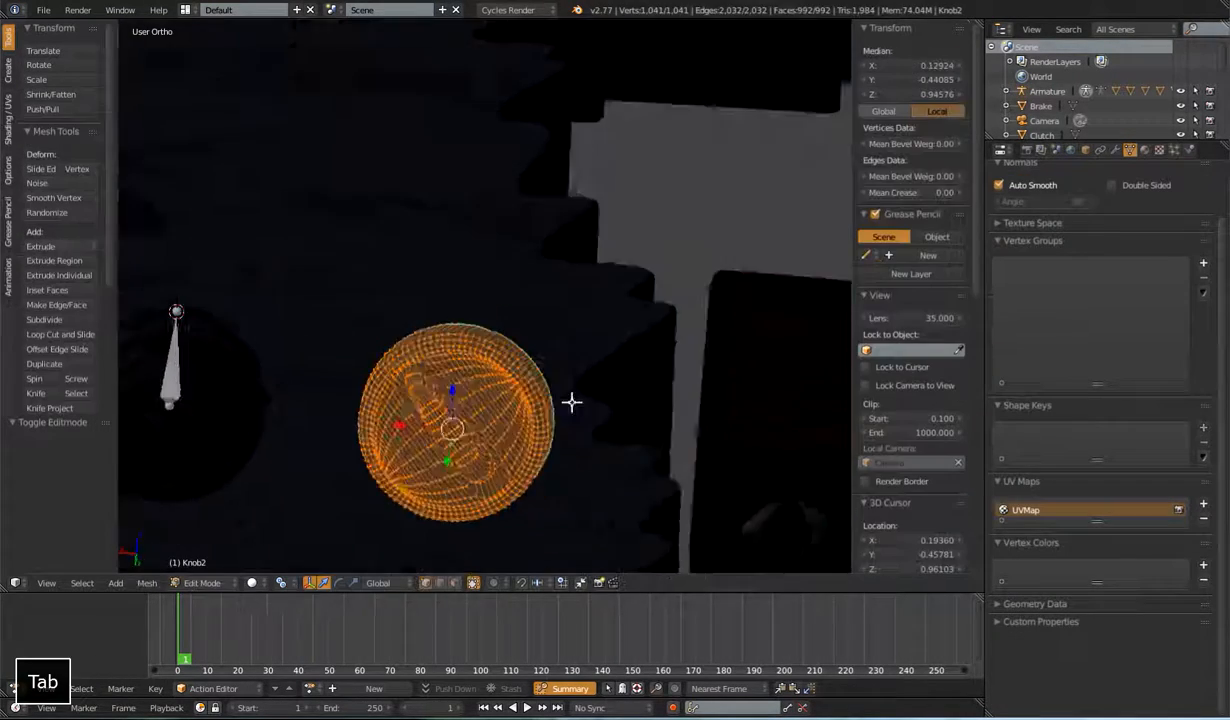
pyautogui.hotkey('shift', 's')
pyautogui.click(526, 369)
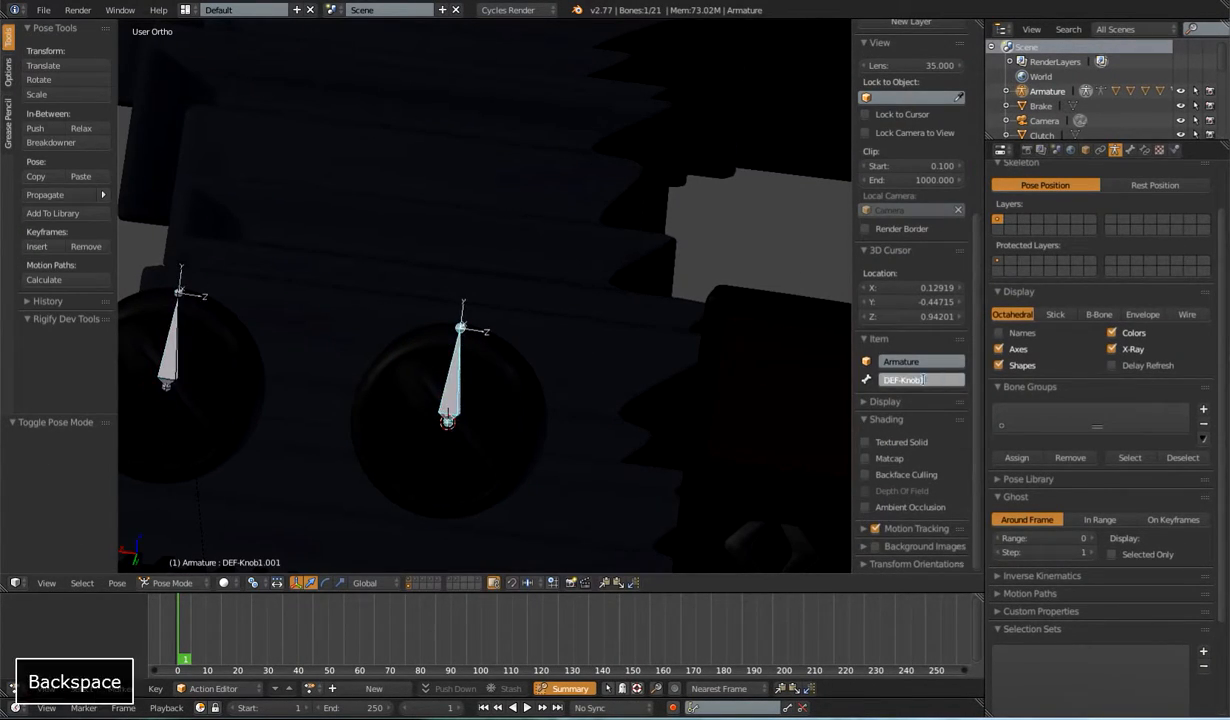
pyautogui.press('Return')
pyautogui.hotkey('ctrl', 'p')
pyautogui.click(432, 392)
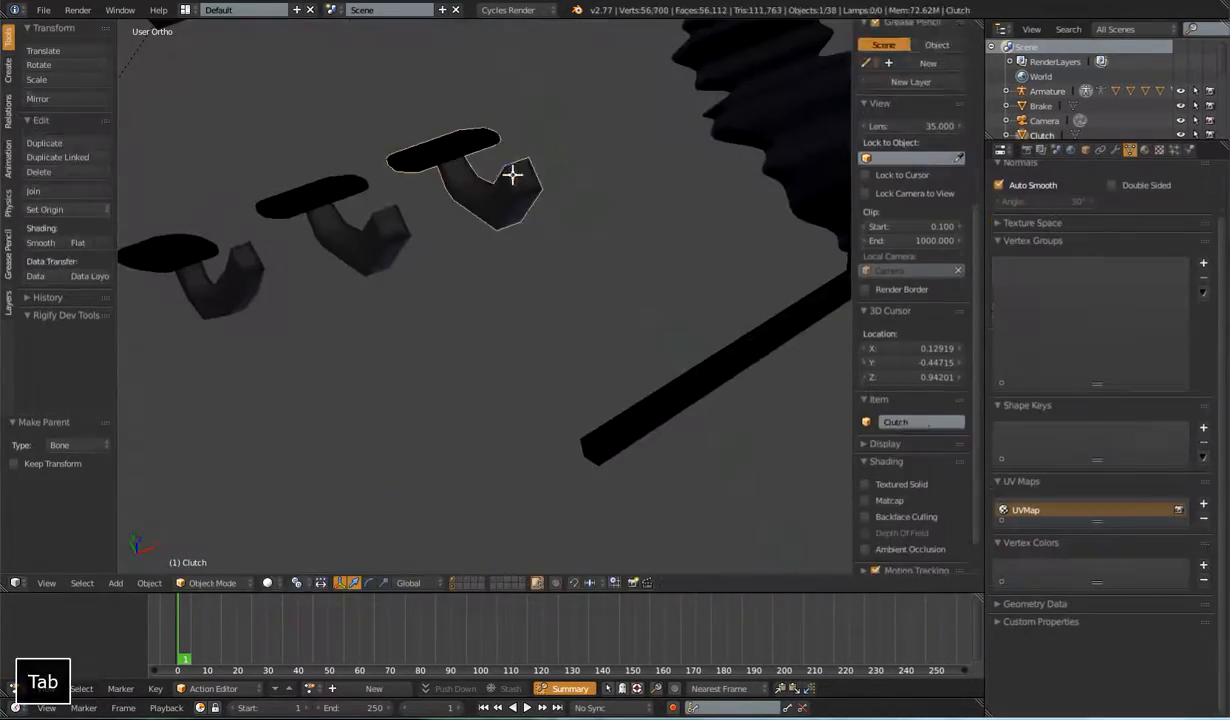
# Step: Add a bone named DEF-Clutch at the clutch pedal, running from its upper pivot to the foot pad
pyautogui.press('Tab')
pyautogui.hotkey('shift', 'a')
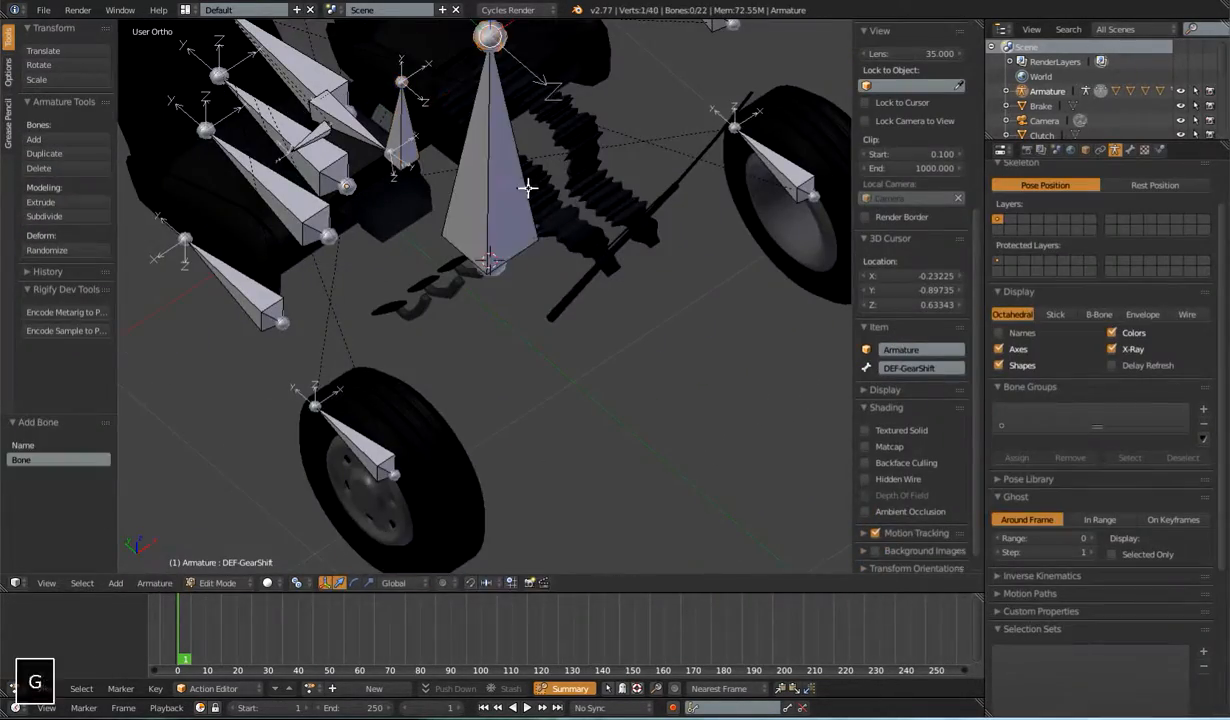
pyautogui.hotkey('shift', 's')
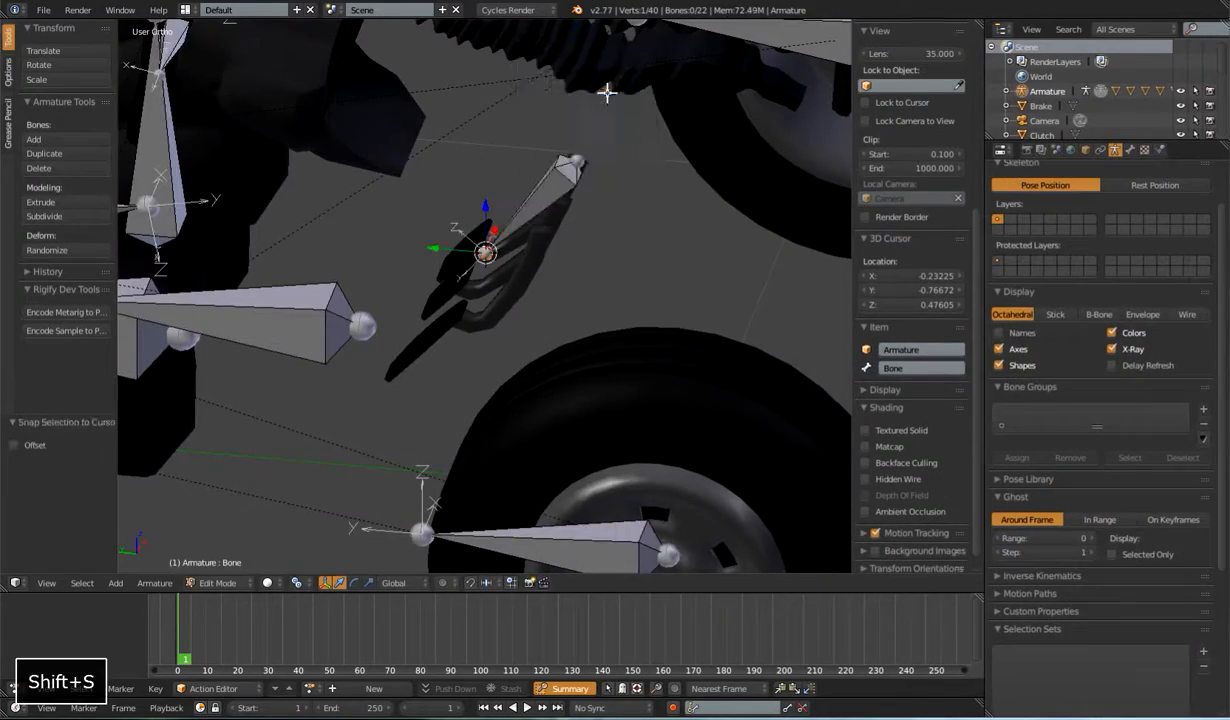
pyautogui.scroll(4, 581, 295)
pyautogui.hotkey('shift', 'c')
pyautogui.press('Tab')
# Step: Duplicate the clutch bone onto the brake and gas pedals, and disable deform for the pedal and steering wheel bones
pyautogui.hotkey('shift', 'd')
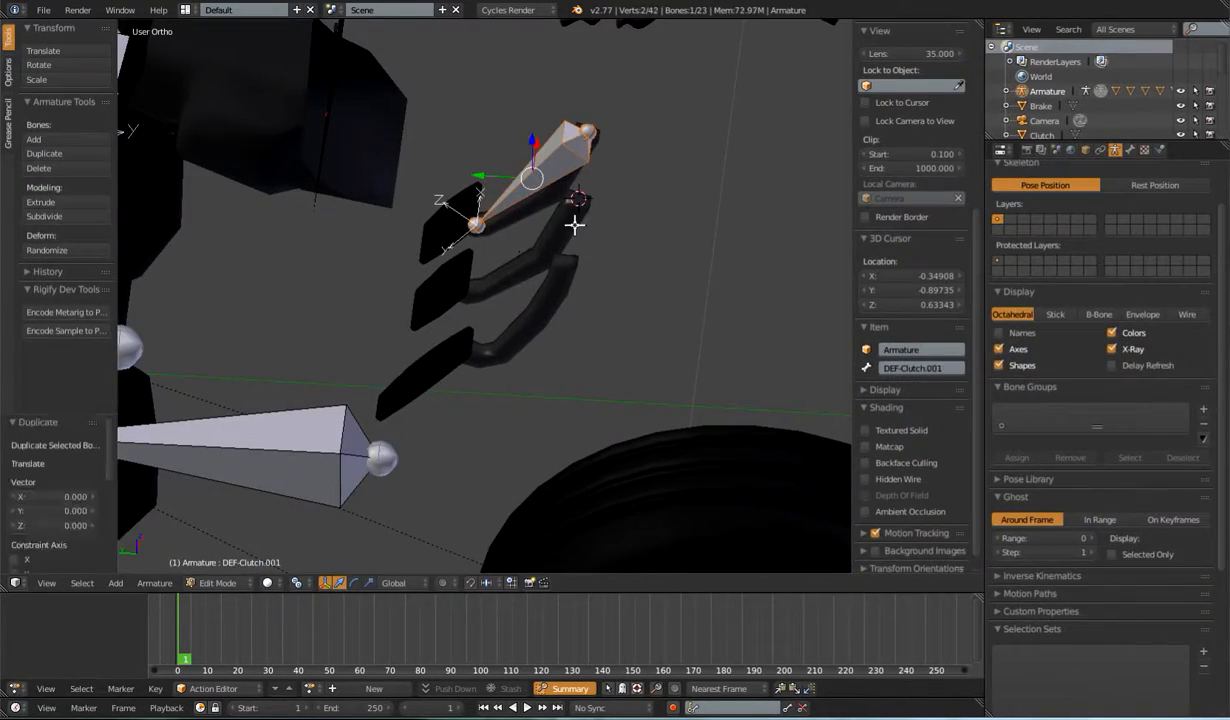
pyautogui.click(514, 226)
pyautogui.press('a')
pyautogui.hotkey('shift', 's')
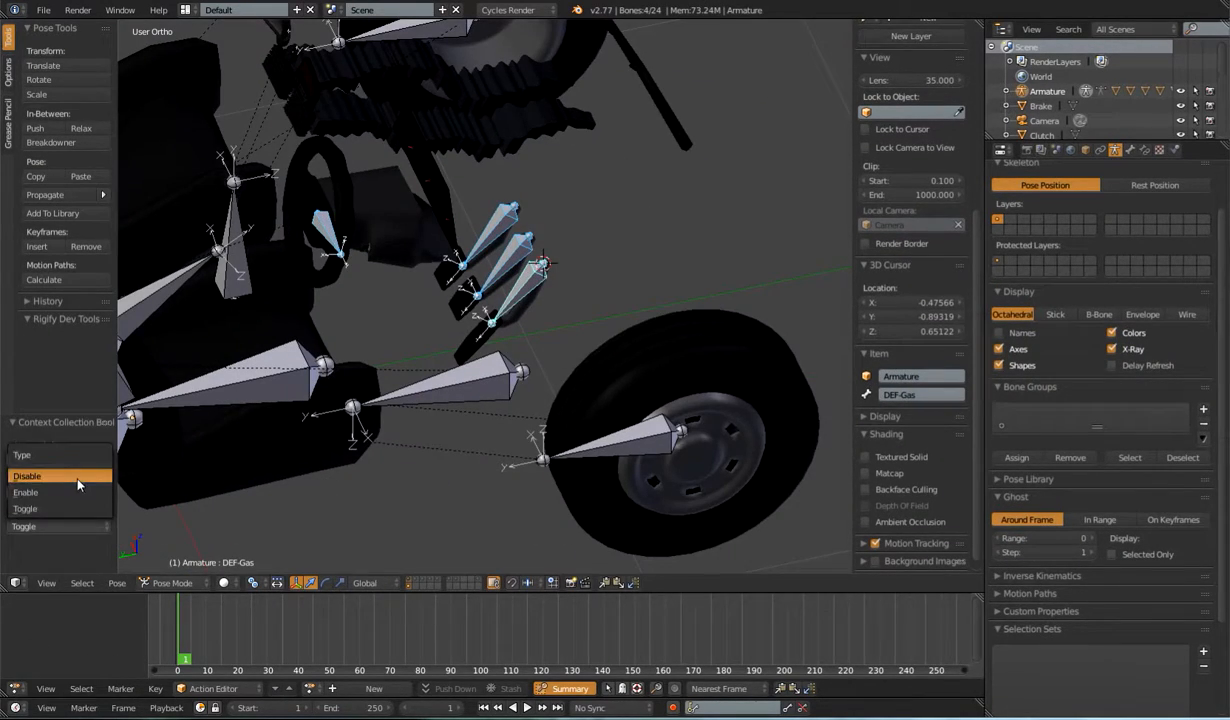
pyautogui.click(78, 476)
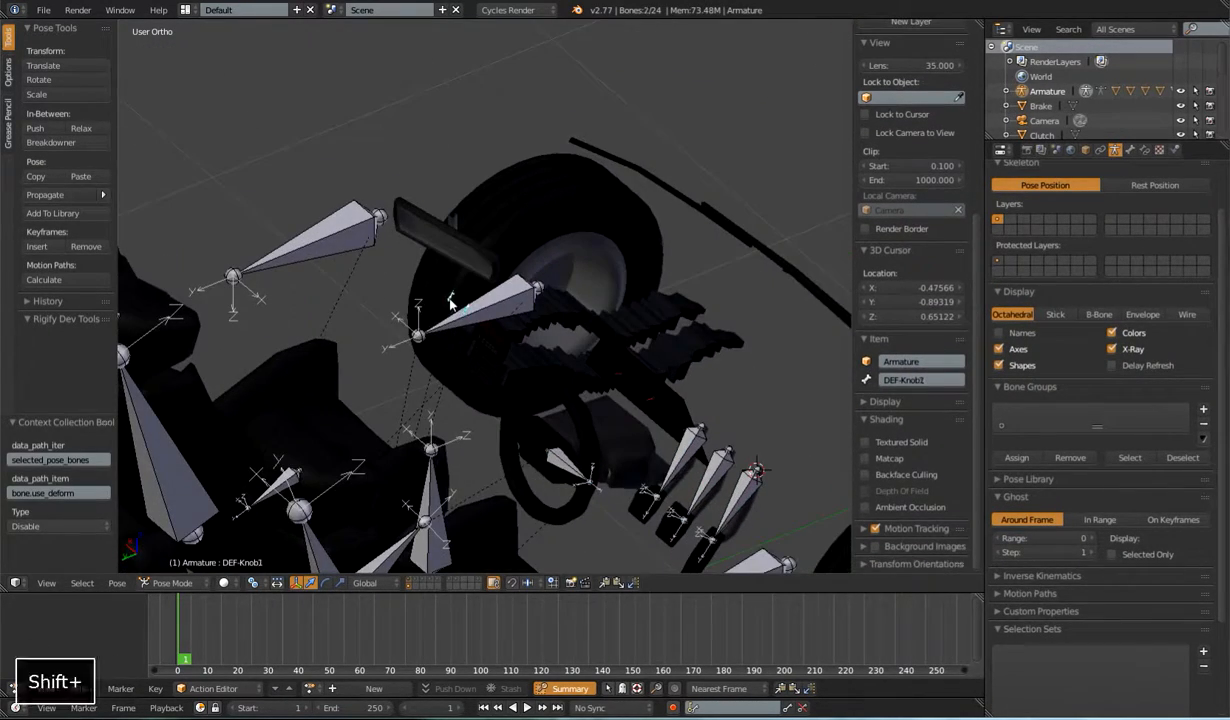
# Step: Add a bone at the exhaust in the armature's Edit Mode and name it DEF-Exhaust
pyautogui.press('Tab')
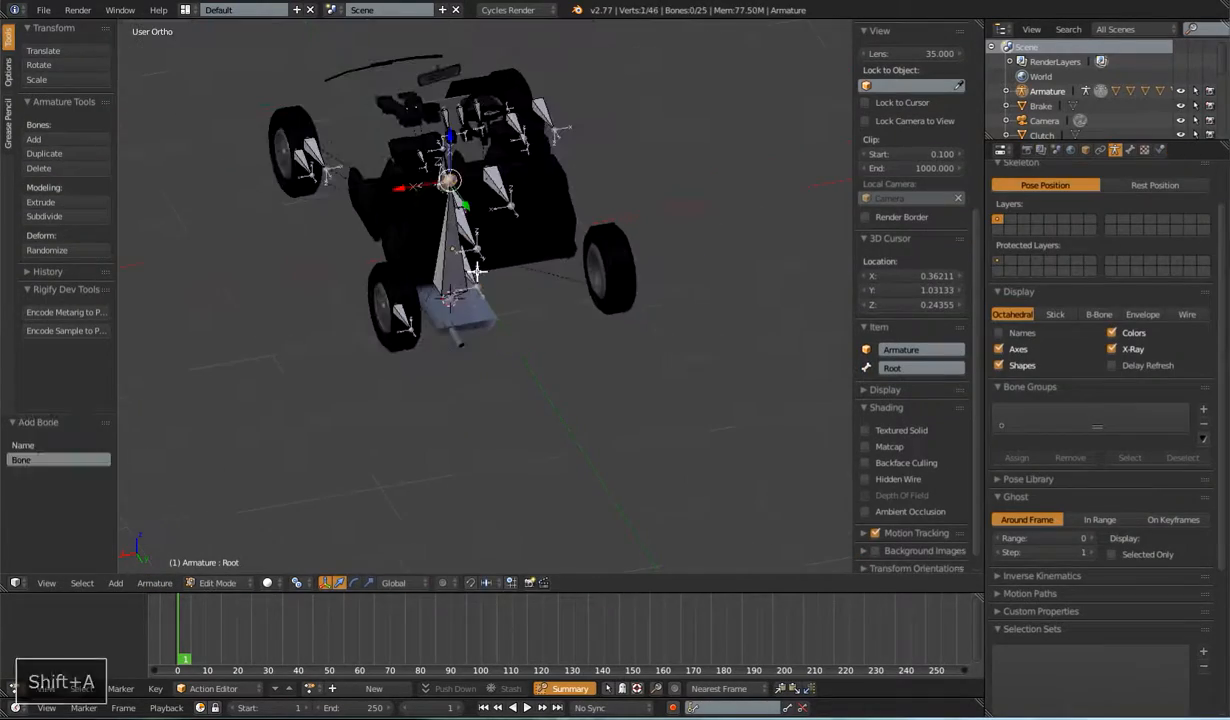
pyautogui.press('pagedown')
pyautogui.click(882, 393)
pyautogui.write('DEF-Exhaust')
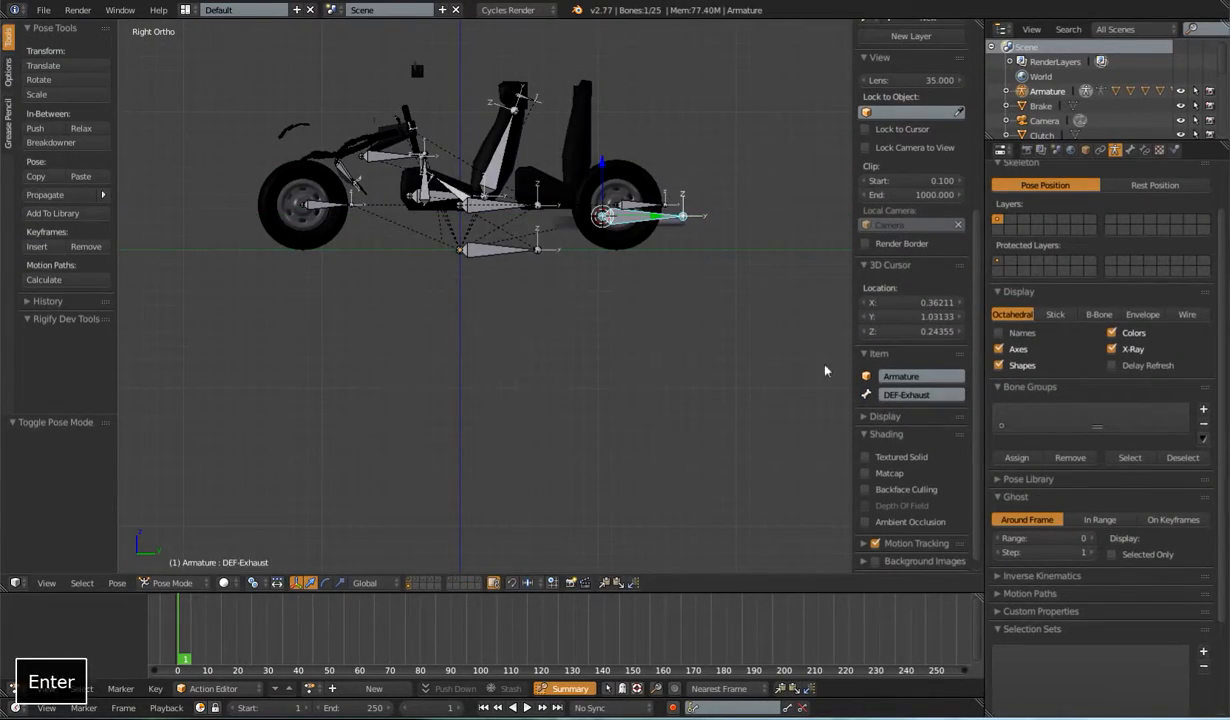
# Step: Add a bone along the small cylindrical part beside the steering column and parent that part to it with the Bone option
pyautogui.moveTo(494, 329); pyautogui.dragTo(544, 375, button='middle')
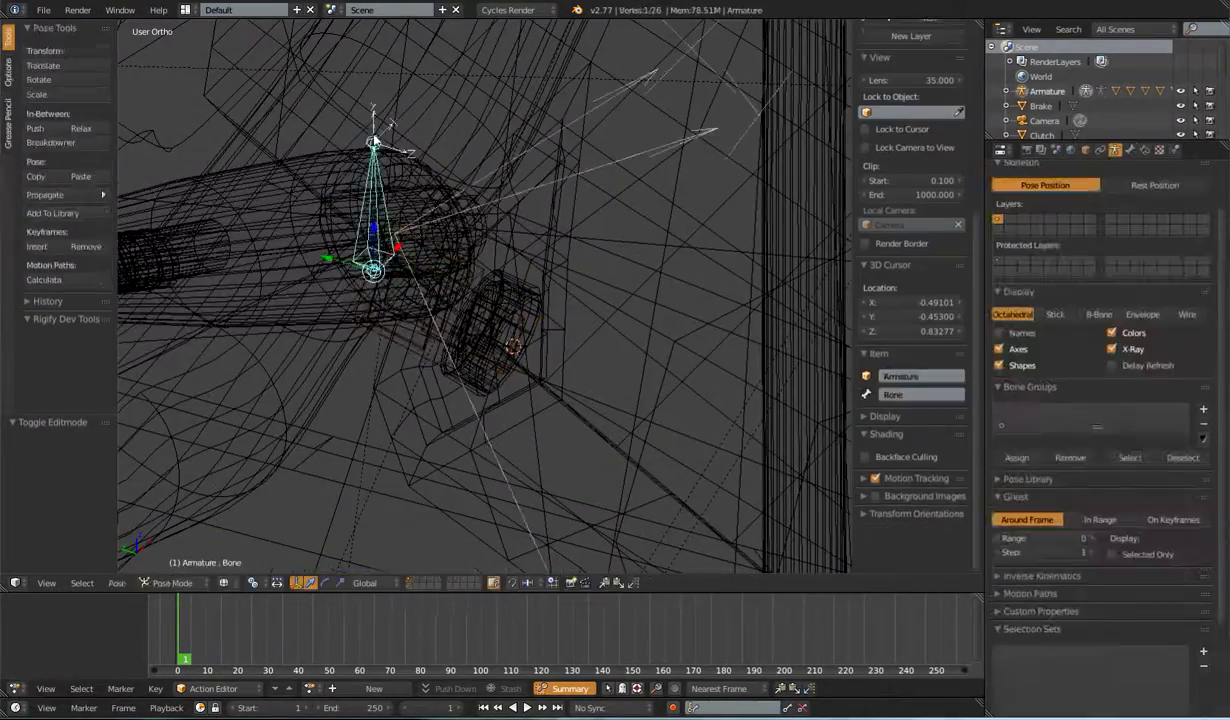
pyautogui.press('Tab')
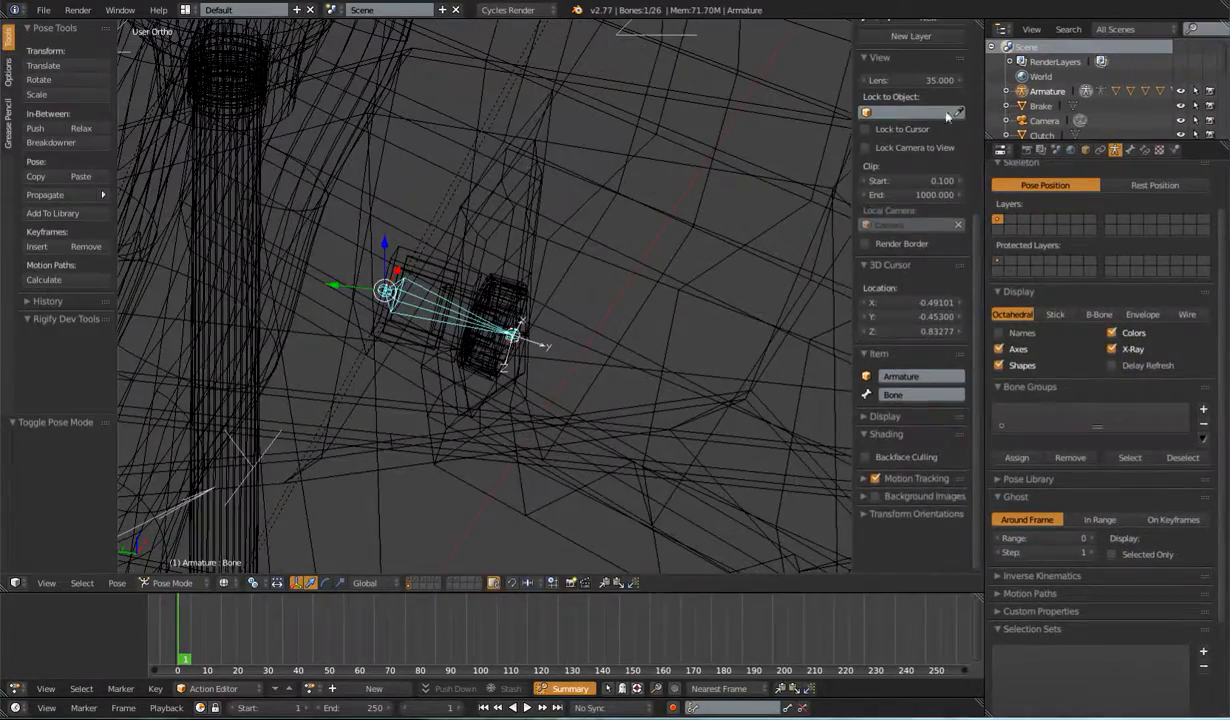
pyautogui.hotkey('ctrl', 'Tab')
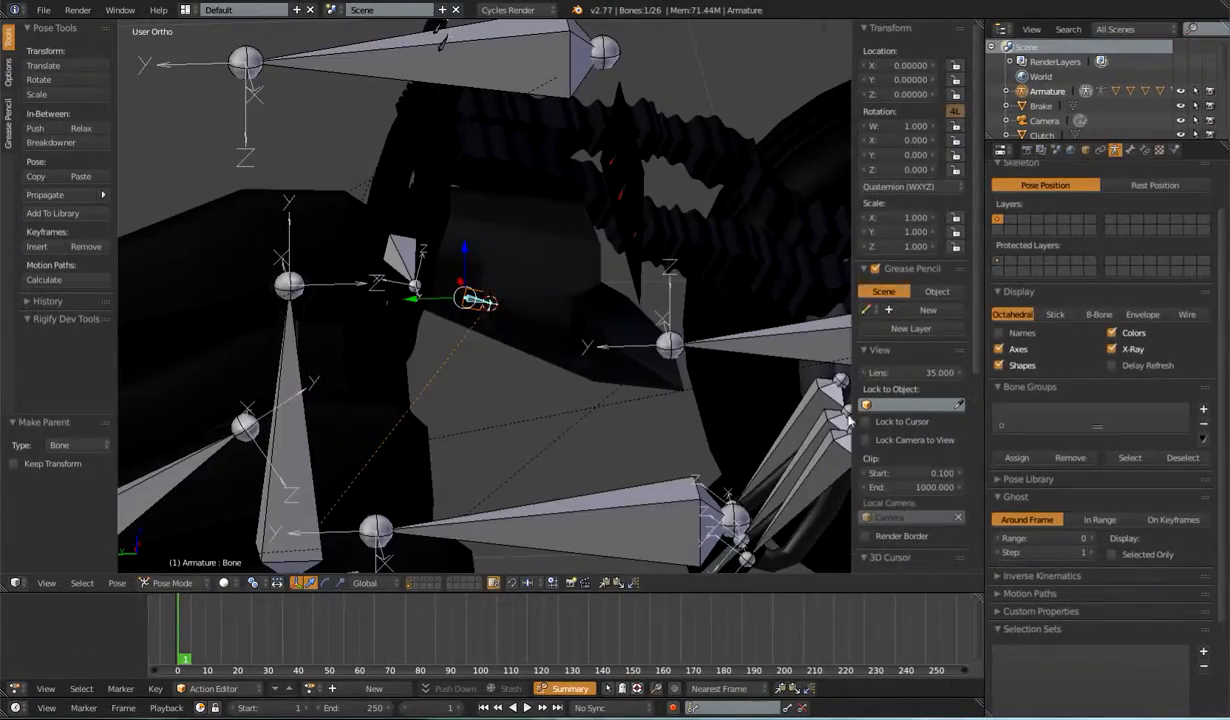
pyautogui.press('Return')
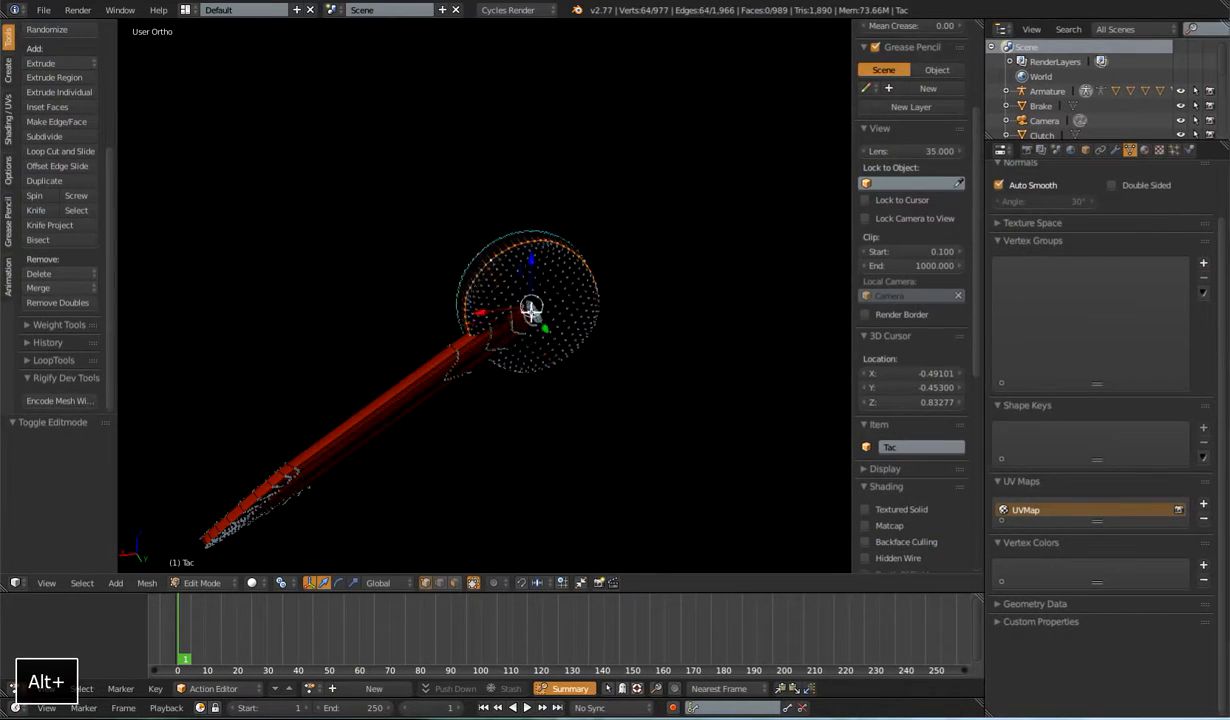
# Step: Add a bone at the Tac needle's hub and snap the 3D cursor to the needle's tip
pyautogui.click(586, 339)
pyautogui.press('Tab')
pyautogui.scroll(-5, 566, 296)
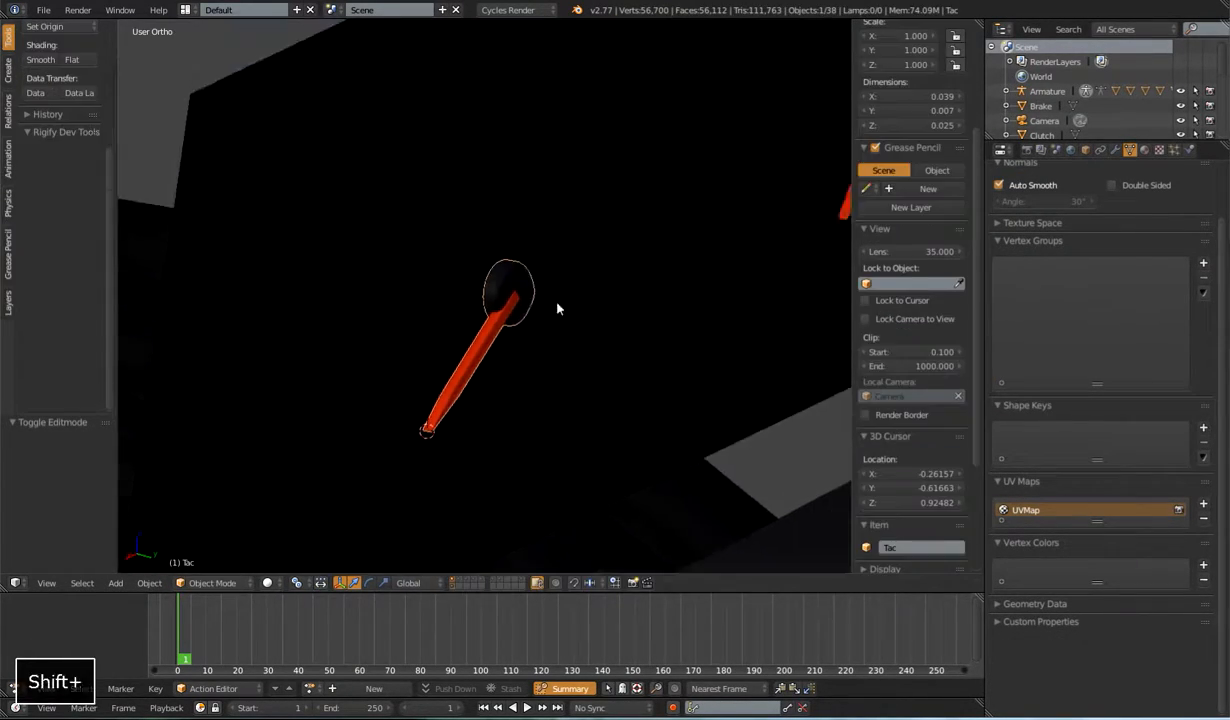
pyautogui.press('Tab')
pyautogui.hotkey('shift', 's')
pyautogui.hotkey('shift', 'a')
pyautogui.press('g')
pyautogui.press('Tab')
pyautogui.hotkey('shift', 's')
pyautogui.click(596, 247)
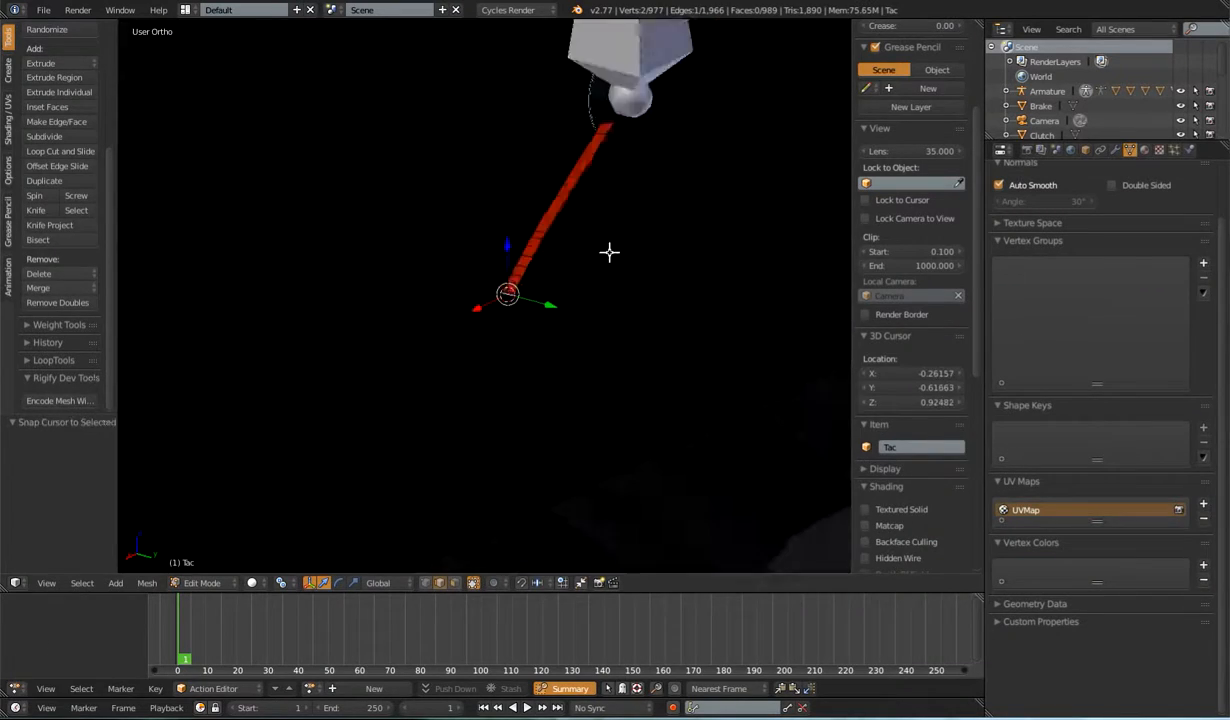
# Step: Snap the tail of the Tac bone to the needle's tip and adjust the bone's roll and position
pyautogui.press('Tab')
pyautogui.press('Tab')
pyautogui.hotkey('shift', 's')
pyautogui.click(557, 217)
pyautogui.hotkey('ctrl', 'r')
pyautogui.press('h')
pyautogui.scroll(-3, 650, 361)
pyautogui.rightClick(516, 240)
pyautogui.press('g')
pyautogui.moveTo(588, 258); pyautogui.dragTo(556, 295, button='middle')
# Step: Name the Tac needle's bone DEF-Tac, lock its scale, and snap the 3D cursor to the Speedometer needle's hub
pyautogui.press('Tab')
pyautogui.rightClick(489, 362)
pyautogui.scroll(6, 619, 308)
pyautogui.press('Tab')
pyautogui.click(600, 385)
pyautogui.scroll(-7, 494, 390)
pyautogui.scroll(-3, 556, 295)
pyautogui.press('Tab')
pyautogui.rightClick(322, 322)
pyautogui.press('Tab')
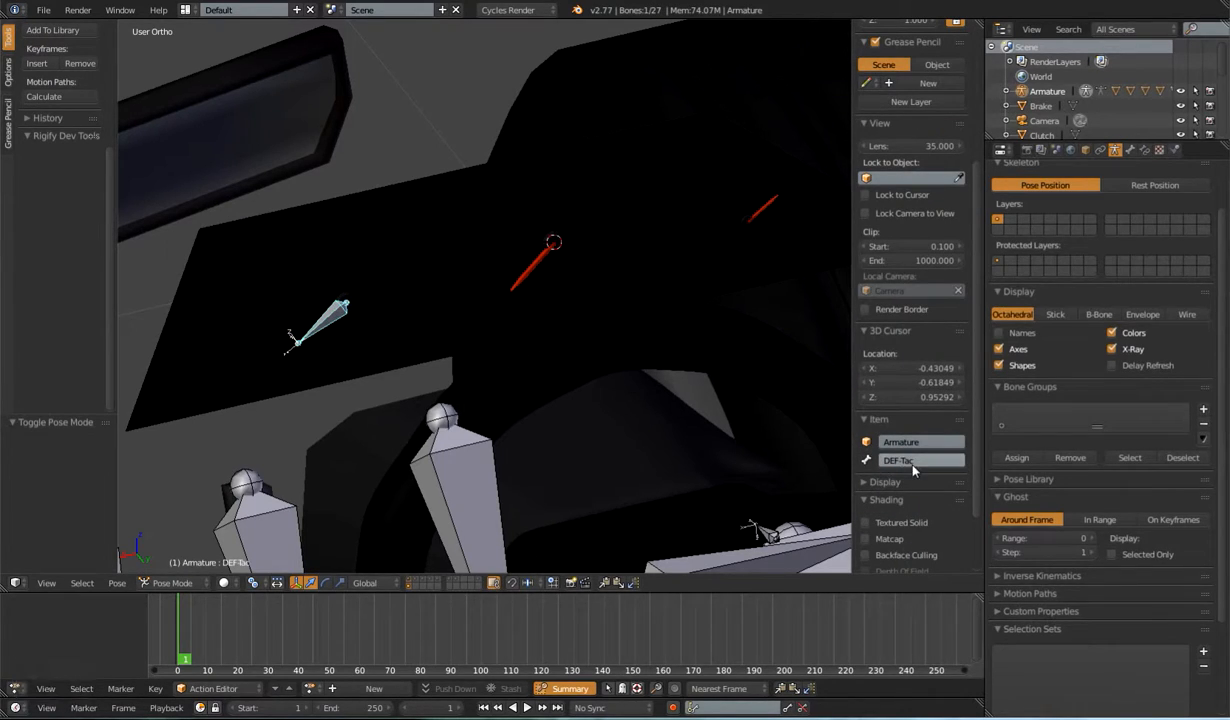
# Step: Disable Deform for DEF-Tac and duplicate it, snapping the copy's head to the Speedometer needle's hub
pyautogui.click(1131, 151)
pyautogui.press('Tab')
pyautogui.hotkey('shift', 'd')
pyautogui.click(516, 340)
pyautogui.hotkey('shift', 's')
pyautogui.click(570, 201)
pyautogui.rightClick(552, 292)
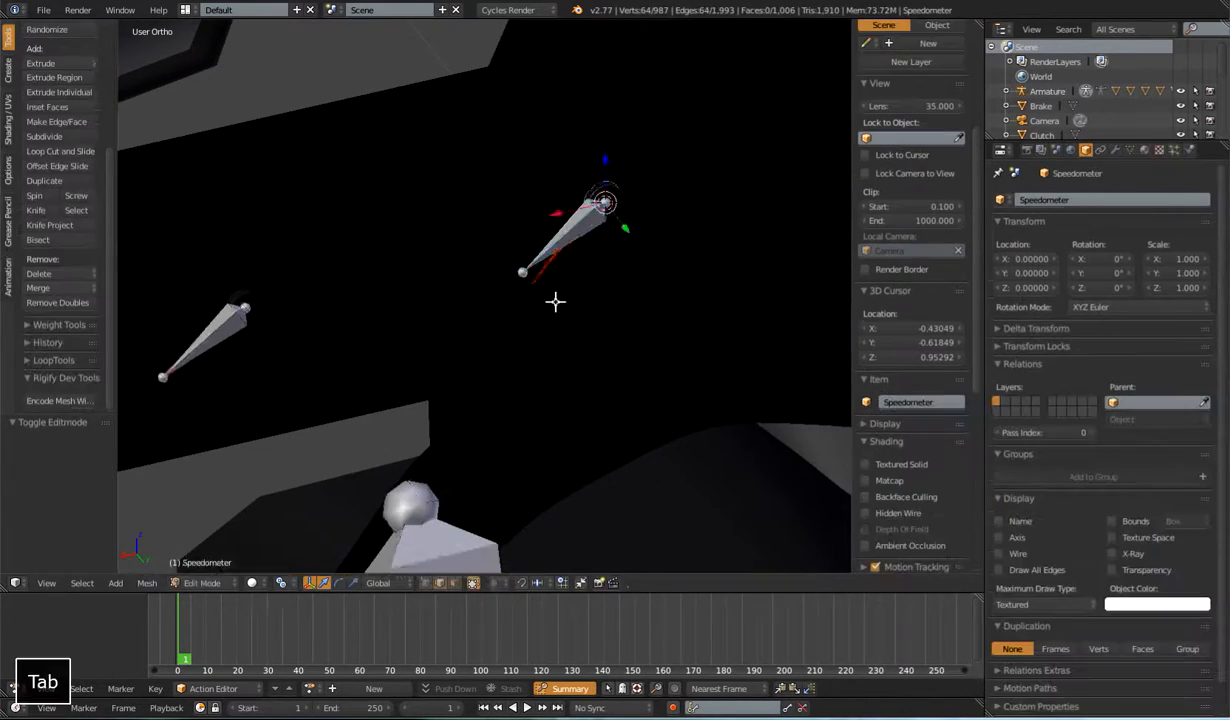
# Step: Snap the tail of the Speedometer bone to its needle's tip and correct the bone's roll to face the gauge
pyautogui.hotkey('shift', 's')
pyautogui.click(600, 317)
pyautogui.press('Tab')
pyautogui.rightClick(551, 168)
pyautogui.press('Tab')
pyautogui.hotkey('shift', 's')
pyautogui.click(549, 163)
pyautogui.scroll(-6, 549, 163)
pyautogui.moveTo(549, 163); pyautogui.dragTo(492, 253, button='middle')
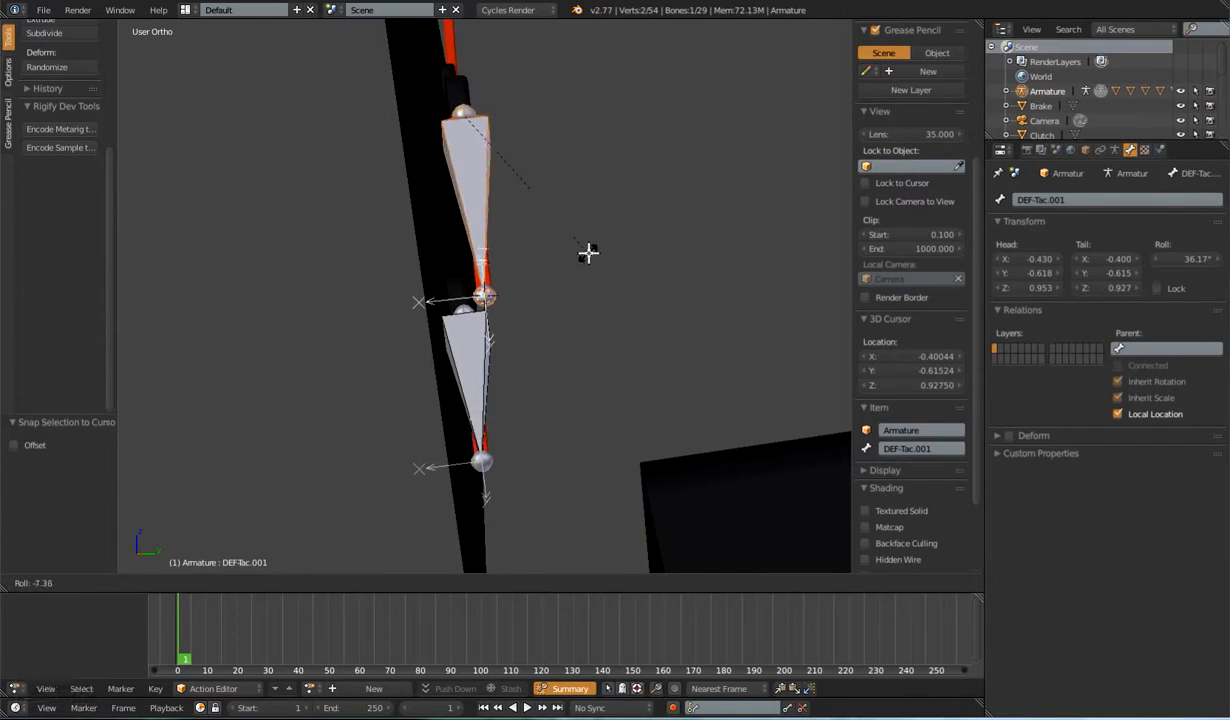
pyautogui.click(587, 254)
# Step: Duplicate the gauge bone for the third dashboard needle and snap the 3D cursor to that needle's hub
pyautogui.hotkey('shift', 'd')
pyautogui.press('Tab')
pyautogui.hotkey('shift', 's')
pyautogui.press('Tab')
pyautogui.rightClick(562, 192)
pyautogui.press('Tab')
pyautogui.hotkey('shift', 's')
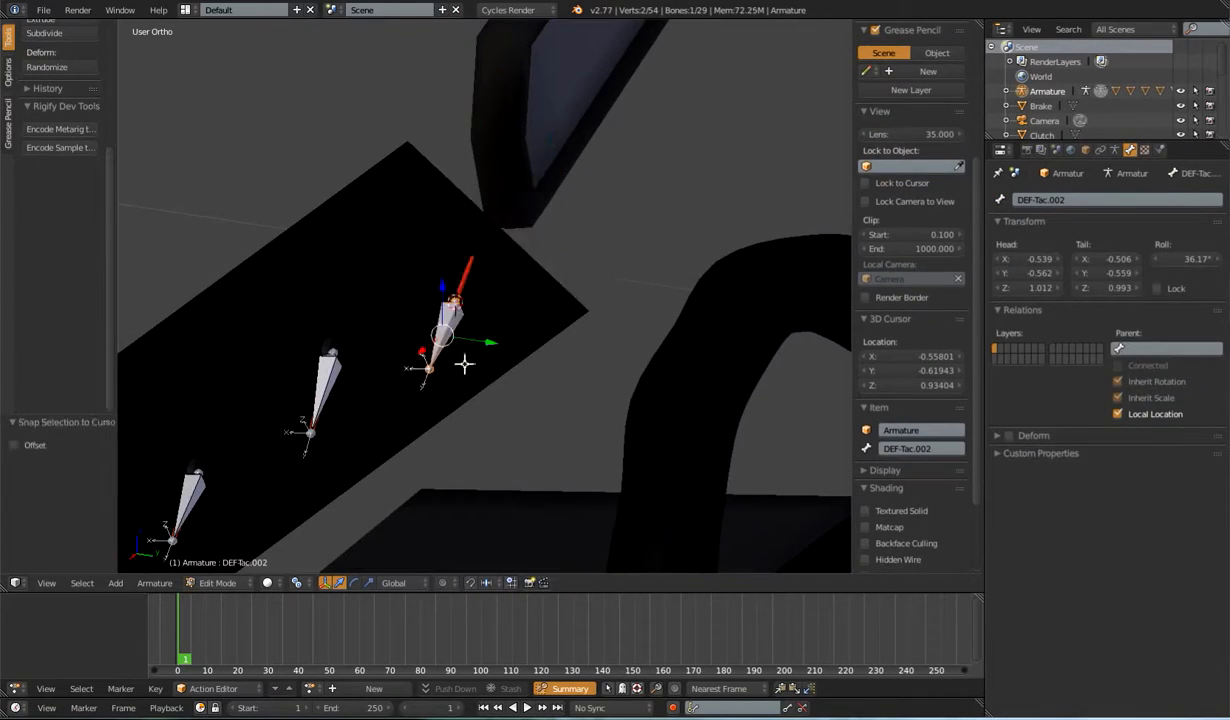
# Step: Snap the third gauge bone's head and tail to the ends of its needle and adjust the bone's roll
pyautogui.press('Tab')
pyautogui.rightClick(540, 260)
pyautogui.press('Tab')
pyautogui.hotkey('shift', 's')
pyautogui.click(655, 346)
pyautogui.press('Tab')
pyautogui.press('Tab')
pyautogui.hotkey('shift', 's')
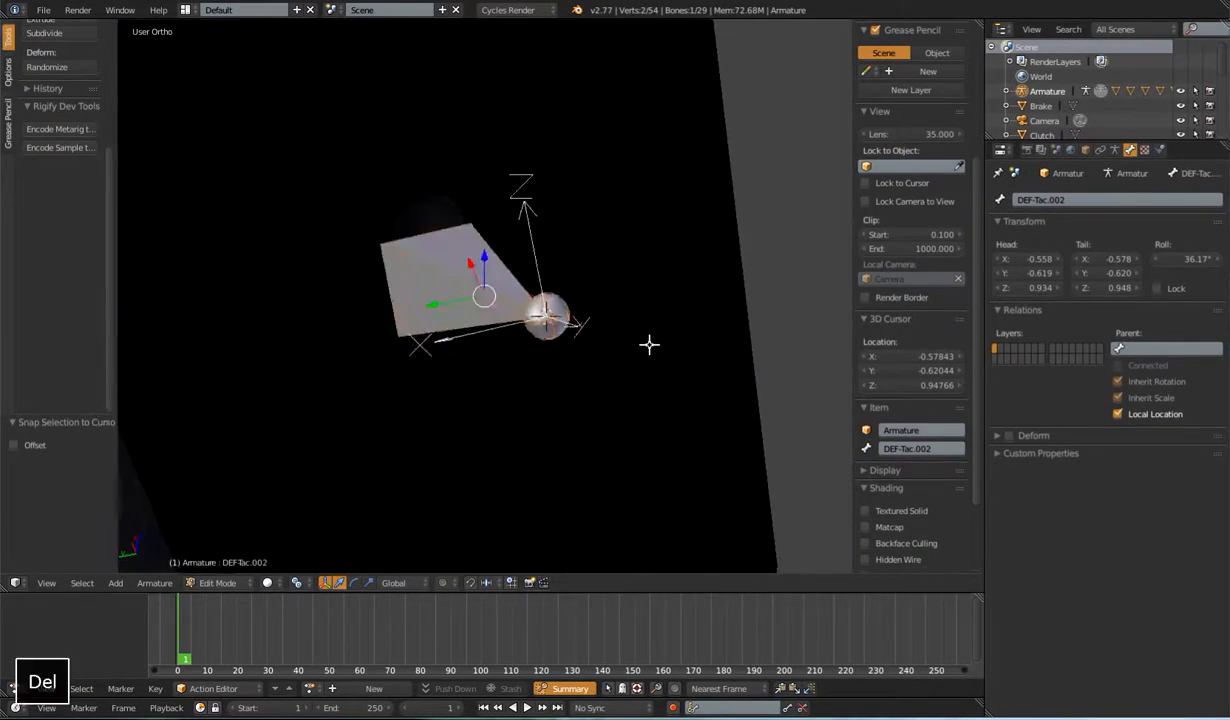
pyautogui.moveTo(649, 345); pyautogui.dragTo(488, 324, button='middle')
pyautogui.click(490, 364)
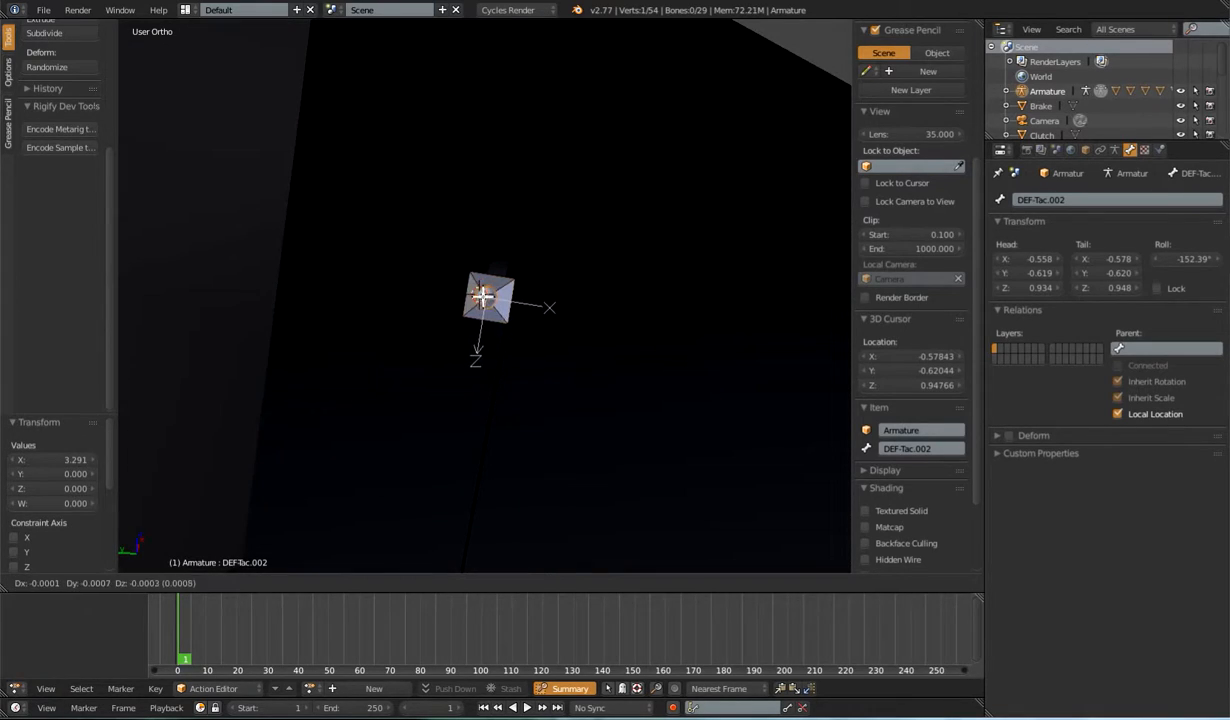
# Step: Finish the third gauge bone's roll and rename the bone DEF-GasGuage
pyautogui.click(480, 296)
pyautogui.hotkey('ctrl', 'Tab')
pyautogui.click(921, 460)
pyautogui.press('BackSpace')
pyautogui.press('BackSpace')
pyautogui.press('BackSpace')
pyautogui.press('BackSpace')
pyautogui.press('BackSpace')
pyautogui.press('BackSpace')
pyautogui.press('BackSpace')
pyautogui.write('GasGuage')
# Step: Parent the dashboard gauge needle meshes to their matching bones using the Bone option
pyautogui.rightClick(408, 323)
pyautogui.keyDown('shift'); pyautogui.rightClick(494, 307); pyautogui.keyUp('shift')
pyautogui.hotkey('ctrl', 'p')
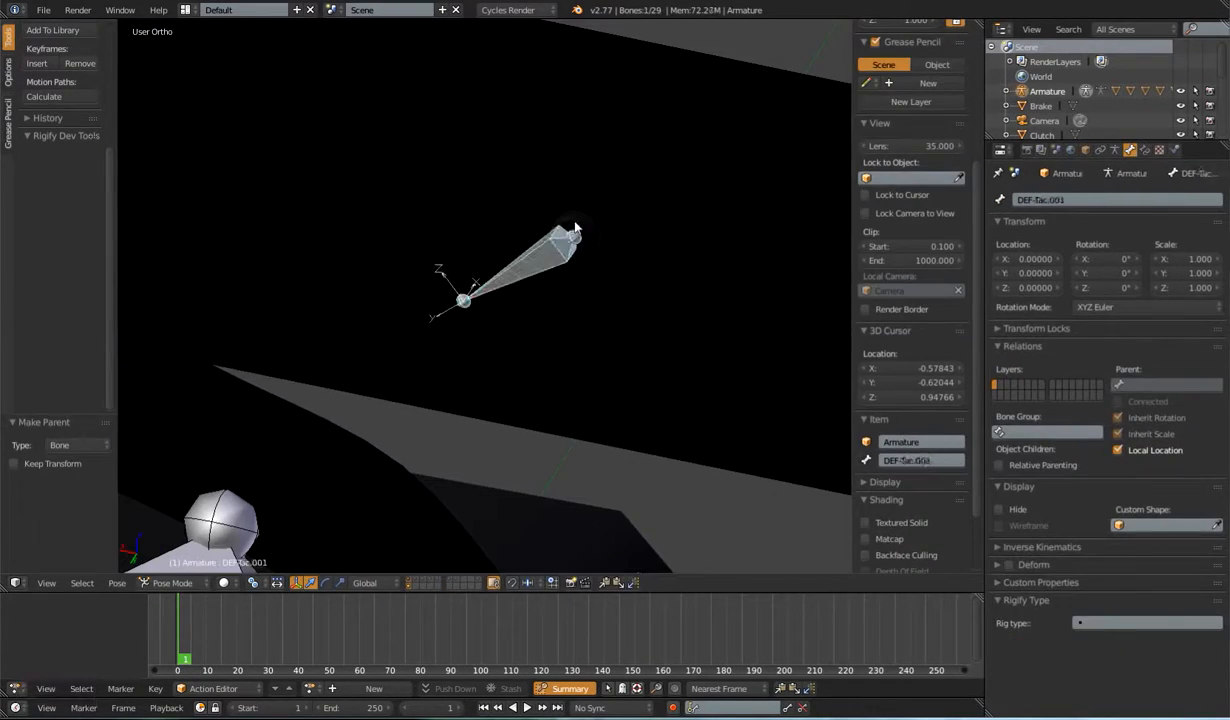
pyautogui.press('Return')
pyautogui.rightClick(583, 222)
pyautogui.keyDown('shift'); pyautogui.rightClick(510, 252); pyautogui.keyUp('shift')
pyautogui.moveTo(583, 222); pyautogui.dragTo(578, 413, button='middle')
pyautogui.hotkey('ctrl', 'p')
pyautogui.click(512, 254)
# Step: Snap the 3D cursor to selected geometry at one end of the windshield wiper mesh
pyautogui.scroll(-14, 512, 256)
pyautogui.scroll(3, 459, 428)
pyautogui.rightClick(695, 215)
pyautogui.press('Tab')
pyautogui.press('Tab')
pyautogui.keyDown('shift'); pyautogui.click(458, 580); pyautogui.keyUp('shift')
pyautogui.press('Tab')
pyautogui.scroll(4, 600, 390)
pyautogui.rightClick(578, 413)
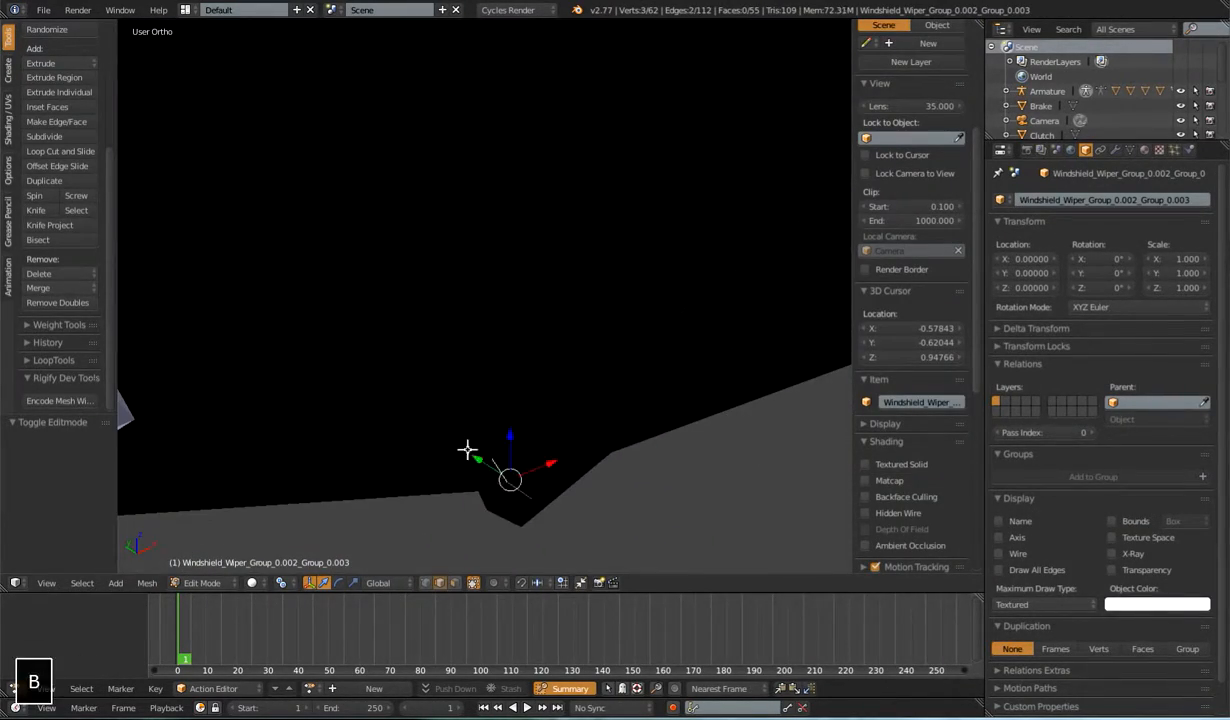
pyautogui.scroll(-3, 749, 251)
pyautogui.hotkey('shift', 's')
pyautogui.click(527, 467)
# Step: Add a bone to the armature at the 3D cursor and snap its tail to the wiper's other end
pyautogui.press('Tab')
pyautogui.press('Tab')
pyautogui.hotkey('shift', 'a')
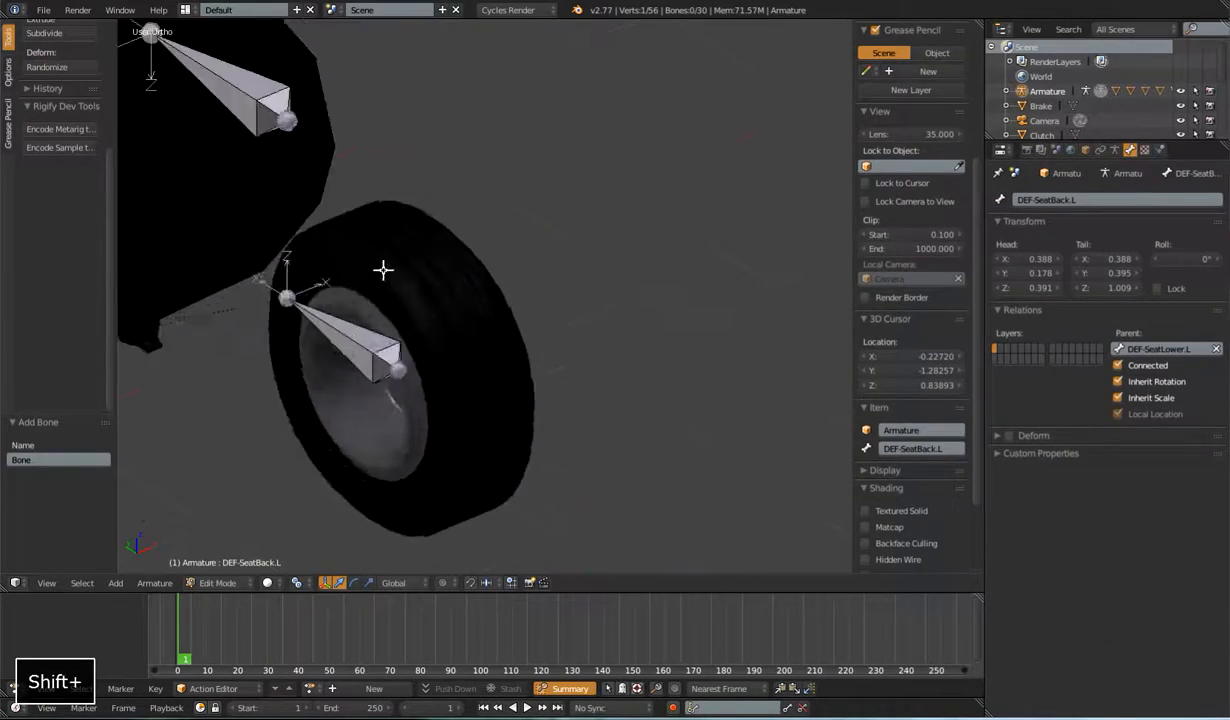
pyautogui.press('Tab')
pyautogui.keyDown('alt'); pyautogui.rightClick(382, 198); pyautogui.keyUp('alt')
pyautogui.scroll(-5, 382, 198)
pyautogui.hotkey('shift', 's')
pyautogui.click(412, 247)
pyautogui.press('Tab')
pyautogui.hotkey('shift', 's')
pyautogui.click(395, 193)
# Step: Adjust the new bone's roll to match the windshield and parent the wiper mesh to the bone
pyautogui.moveTo(395, 193); pyautogui.dragTo(590, 345, button='middle')
pyautogui.hotkey('ctrl', 'r')
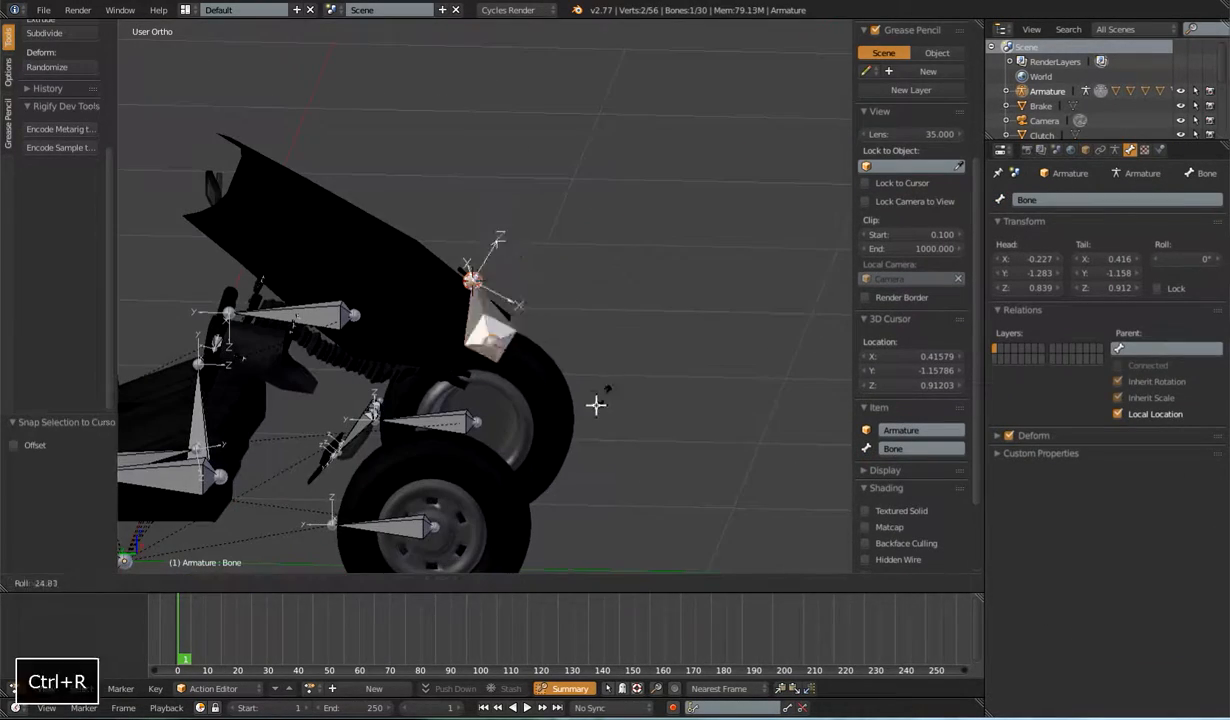
pyautogui.click(639, 464)
pyautogui.moveTo(639, 464); pyautogui.dragTo(612, 325, button='middle')
pyautogui.hotkey('ctrl', 'r')
pyautogui.press('Tab')
pyautogui.rightClick(414, 362)
pyautogui.keyDown('shift'); pyautogui.rightClick(408, 358); pyautogui.keyUp('shift')
pyautogui.hotkey('ctrl', 'p')
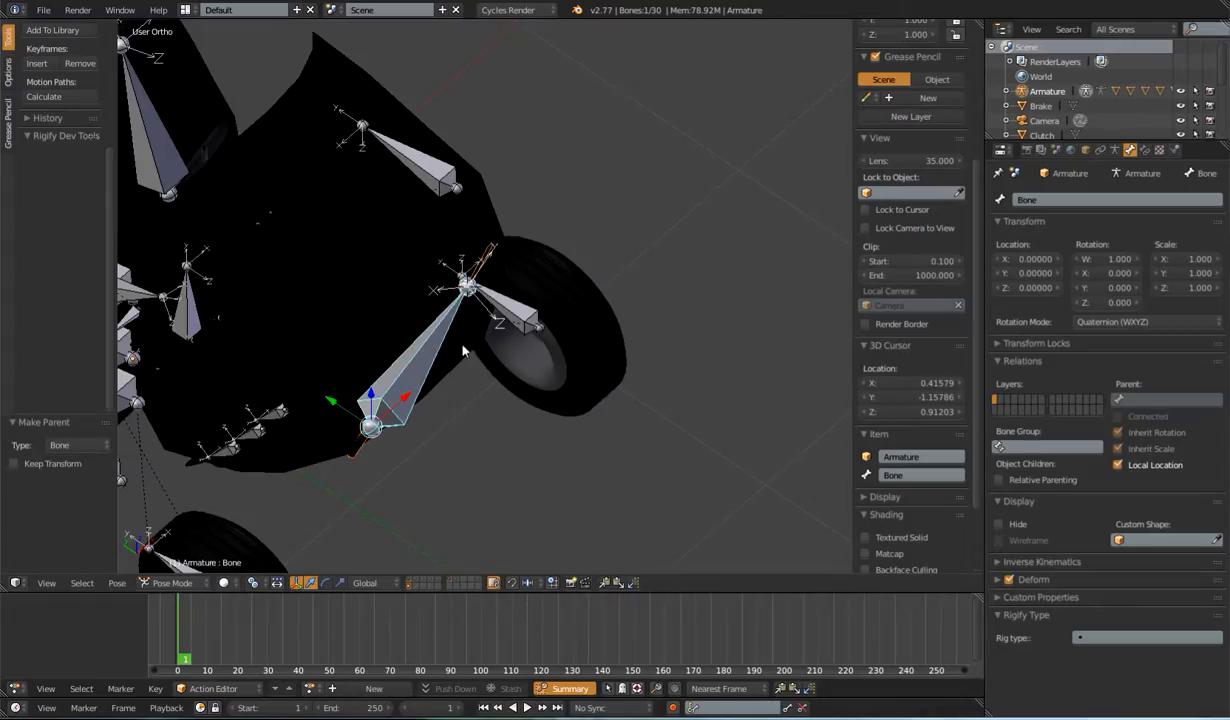
# Step: Test the wiper bone's rotation in wireframe shading and readjust its roll in Edit Mode
pyautogui.press('z')
pyautogui.press('r')
pyautogui.press('z')
pyautogui.click(450, 378)
pyautogui.moveTo(450, 378); pyautogui.dragTo(390, 240, button='middle')
pyautogui.press('Tab')
pyautogui.hotkey('ctrl', 'r')
pyautogui.click(560, 341)
pyautogui.press('Tab')
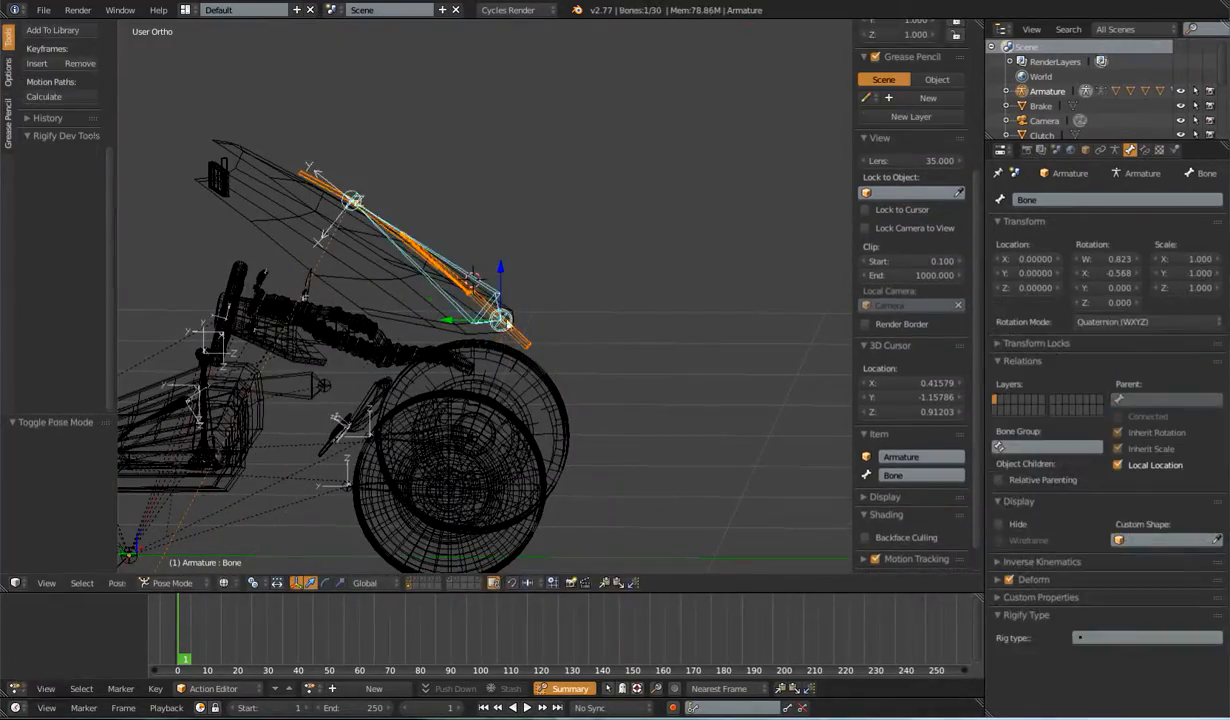
# Step: Clear the wiper mesh's parent and reset the wiper bone's pose rotation and scale
pyautogui.moveTo(545, 348); pyautogui.dragTo(465, 430, button='middle')
pyautogui.rightClick(397, 410)
pyautogui.hotkey('alt', 'p')
pyautogui.press('Tab')
pyautogui.press('Tab')
pyautogui.rightClick(467, 330)
pyautogui.hotkey('alt', 'r')
pyautogui.hotkey('alt', 's')
# Step: Parent the wiper mesh to its bone with the Bone option and refine the bone's roll
pyautogui.rightClick(432, 345)
pyautogui.keyDown('shift'); pyautogui.rightClick(431, 346); pyautogui.keyUp('shift')
pyautogui.hotkey('ctrl', 'p')
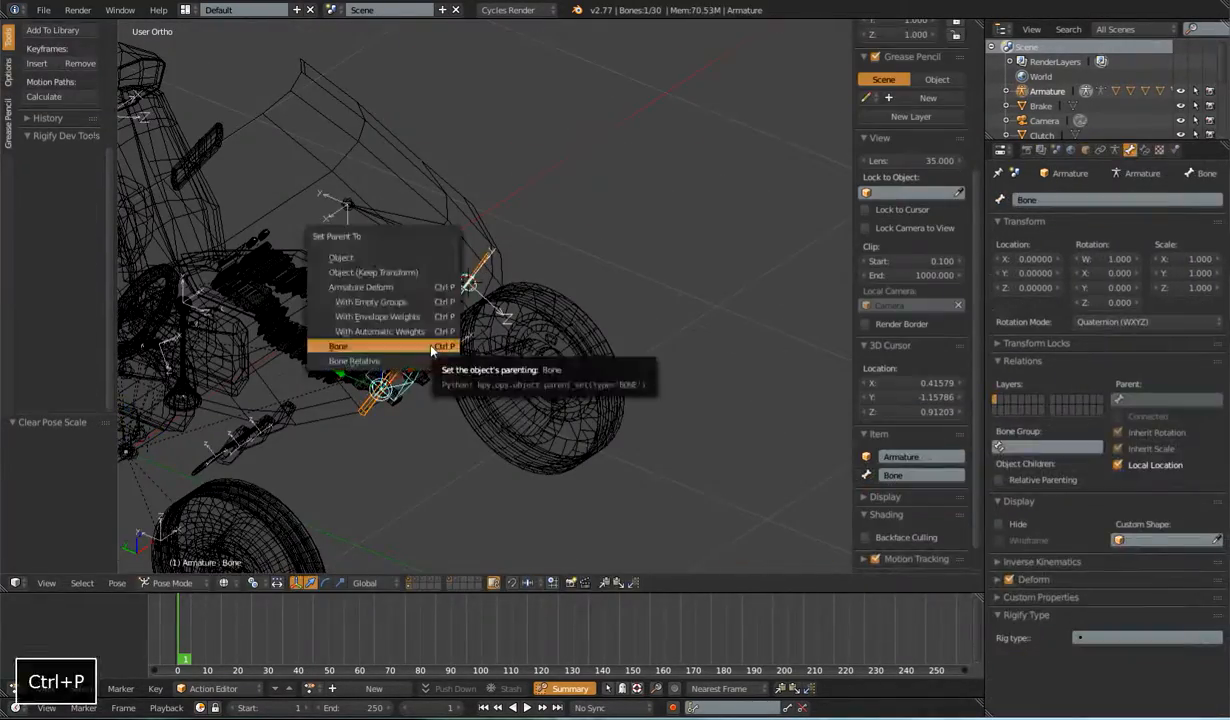
pyautogui.moveTo(415, 308); pyautogui.dragTo(441, 350, button='middle')
pyautogui.press('Tab')
pyautogui.hotkey('ctrl', 'r')
pyautogui.click(599, 373)
pyautogui.press('Tab')
# Step: Clear and recreate the wiper mesh's parenting to its bone, and test the bone's rotation about its local X axis
pyautogui.rightClick(521, 321)
pyautogui.hotkey('alt', 'p')
pyautogui.rightClick(446, 260)
pyautogui.hotkey('alt', 's')
pyautogui.hotkey('ctrl', 'p')
pyautogui.click(482, 299)
pyautogui.press('r')
pyautogui.press('x')
pyautogui.press('x')
pyautogui.click(390, 302)
pyautogui.moveTo(390, 302); pyautogui.dragTo(541, 283, button='middle')
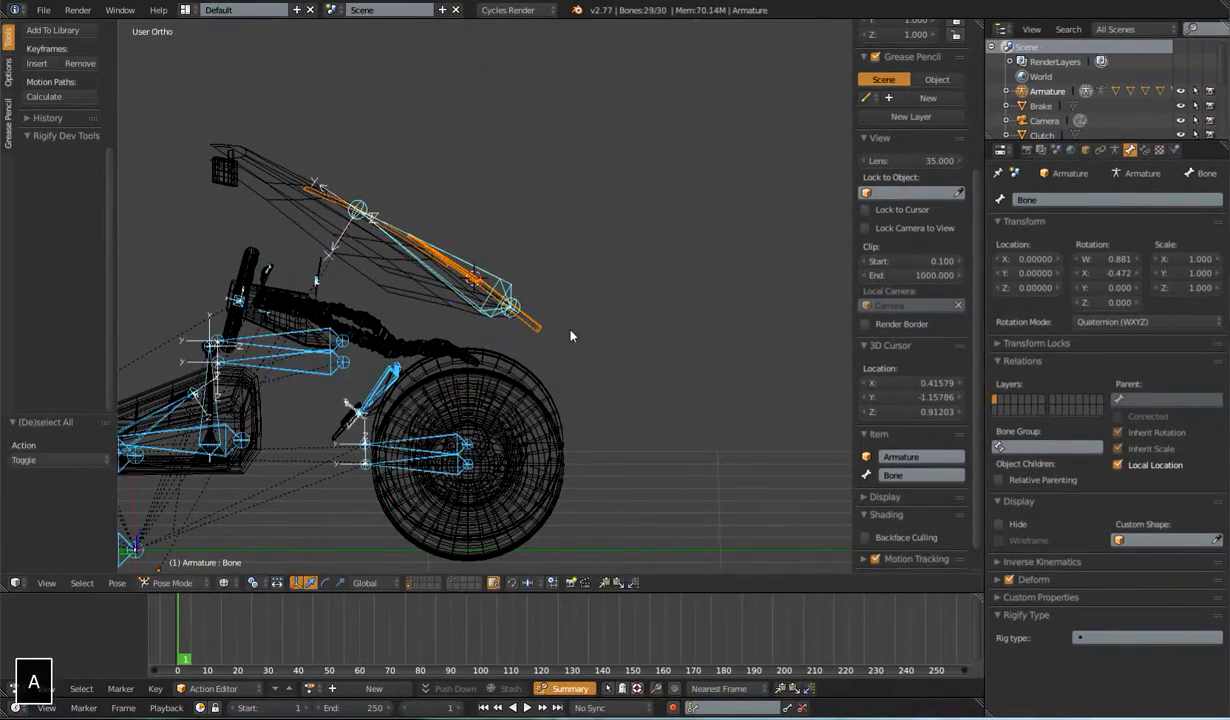
# Step: Name the wiper bone DEF-Whiper, using XYZ Euler rotation and locked scale channels
pyautogui.click(904, 190)
pyautogui.click(904, 143)
pyautogui.moveTo(956, 141); pyautogui.dragTo(956, 232)
pyautogui.scroll(-3, 950, 240)
pyautogui.press('Return')
pyautogui.scroll(-4, 486, 420)
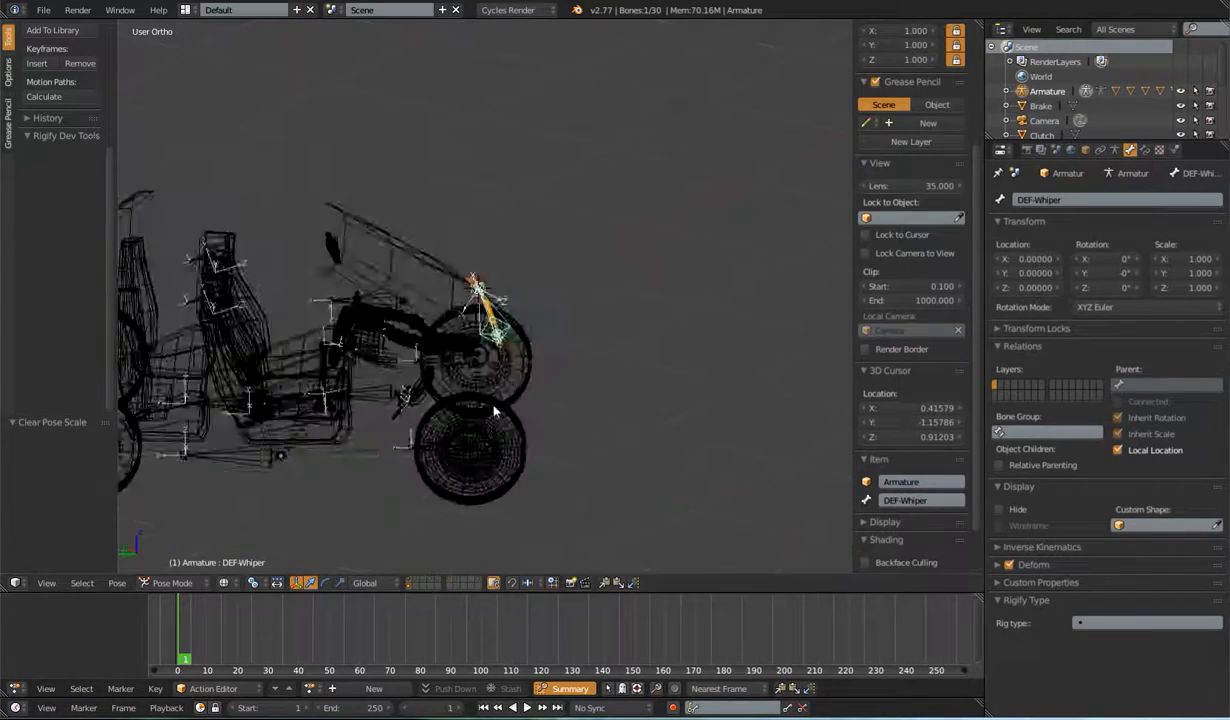
# Step: Return to solid shading and parent the wiper and pedal bones to DEF-CarBody with Keep Offset
pyautogui.moveTo(486, 420); pyautogui.dragTo(330, 445, button='middle')
pyautogui.press('z')
pyautogui.scroll(8, 502, 371)
pyautogui.moveTo(502, 371); pyautogui.dragTo(573, 363, button='middle')
pyautogui.scroll(-8, 573, 363)
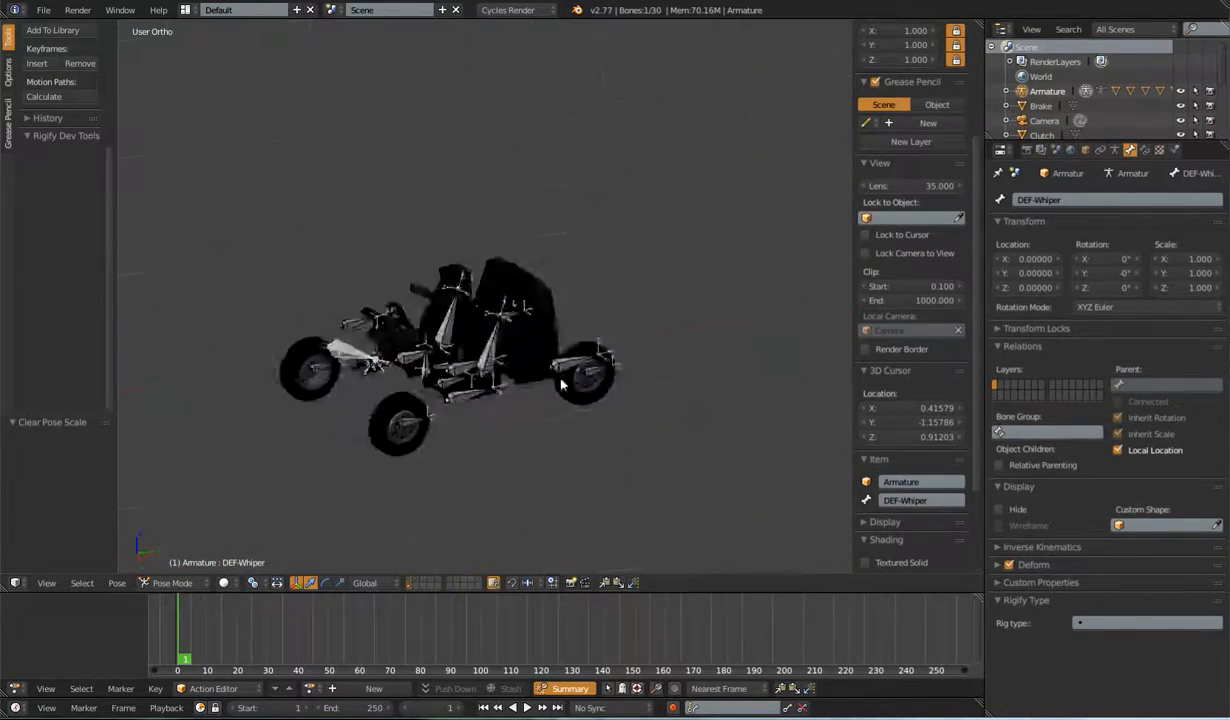
pyautogui.moveTo(486, 419); pyautogui.dragTo(500, 480, button='middle')
pyautogui.scroll(4, 448, 541)
pyautogui.press('Tab')
pyautogui.scroll(4, 530, 400)
pyautogui.keyDown('shift'); pyautogui.rightClick(531, 379); pyautogui.keyUp('shift')
pyautogui.keyDown('shift'); pyautogui.rightClick(539, 388); pyautogui.keyUp('shift')
pyautogui.click(222, 424)
pyautogui.scroll(-4, 222, 424)
pyautogui.press('Tab')
pyautogui.press('g')
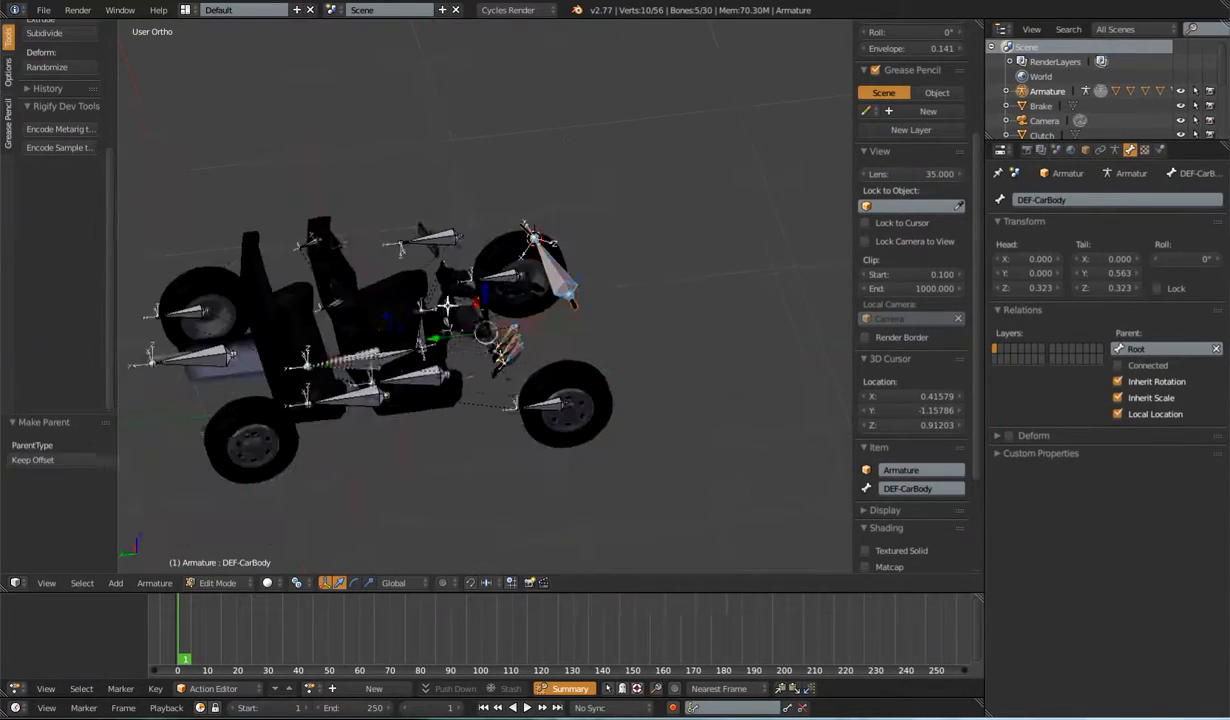
# Step: Parent the DEF-Exhaust bone to DEF-CarBody with Keep Offset
pyautogui.press('Tab')
pyautogui.rightClick(190, 358)
pyautogui.keyDown('shift'); pyautogui.rightClick(350, 362); pyautogui.keyUp('shift')
pyautogui.hotkey('ctrl', 'p')
# Step: Parent the dashboard gauge needle bones to DEF-CarBody and test the result by moving the body in Pose Mode
pyautogui.scroll(10, 517, 328)
pyautogui.keyDown('shift'); pyautogui.rightClick(461, 214); pyautogui.keyUp('shift')
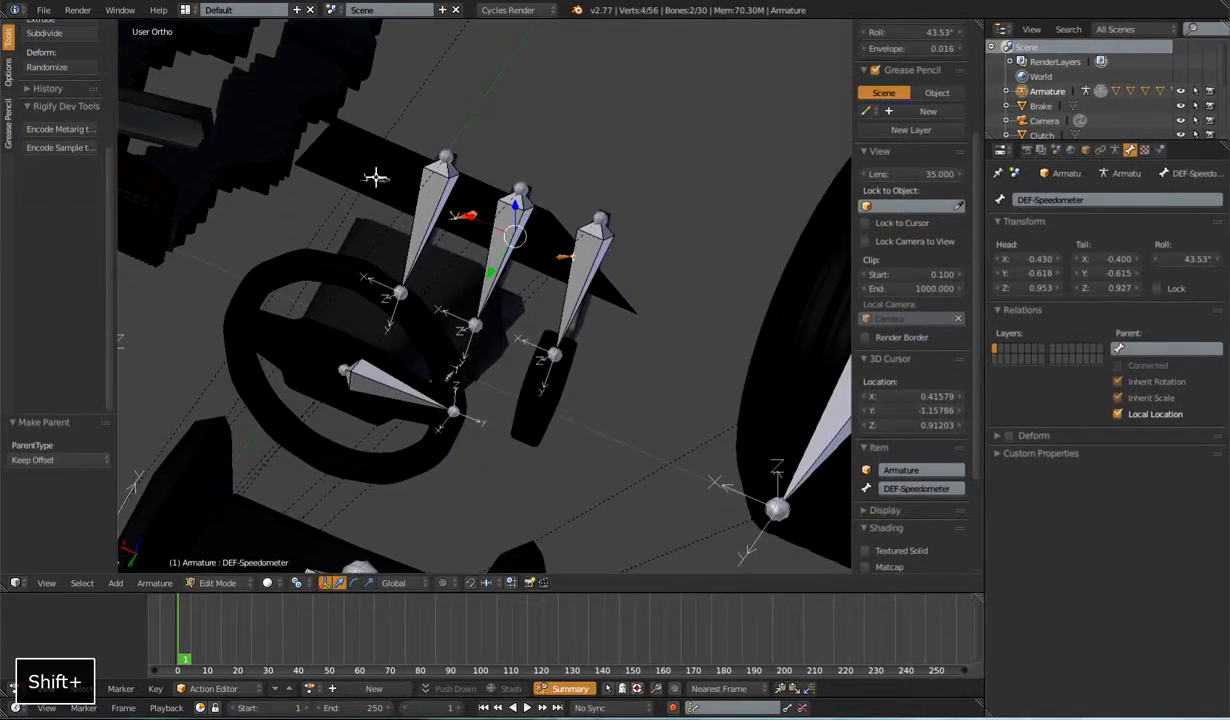
pyautogui.scroll(-10, 365, 179)
pyautogui.keyDown('shift'); pyautogui.rightClick(350, 415); pyautogui.keyUp('shift')
pyautogui.press('Tab')
pyautogui.press('g')
pyautogui.press('Tab')
# Step: Parent the dashboard knob bones to the car body bone
pyautogui.scroll(7, 461, 350)
pyautogui.press('b')
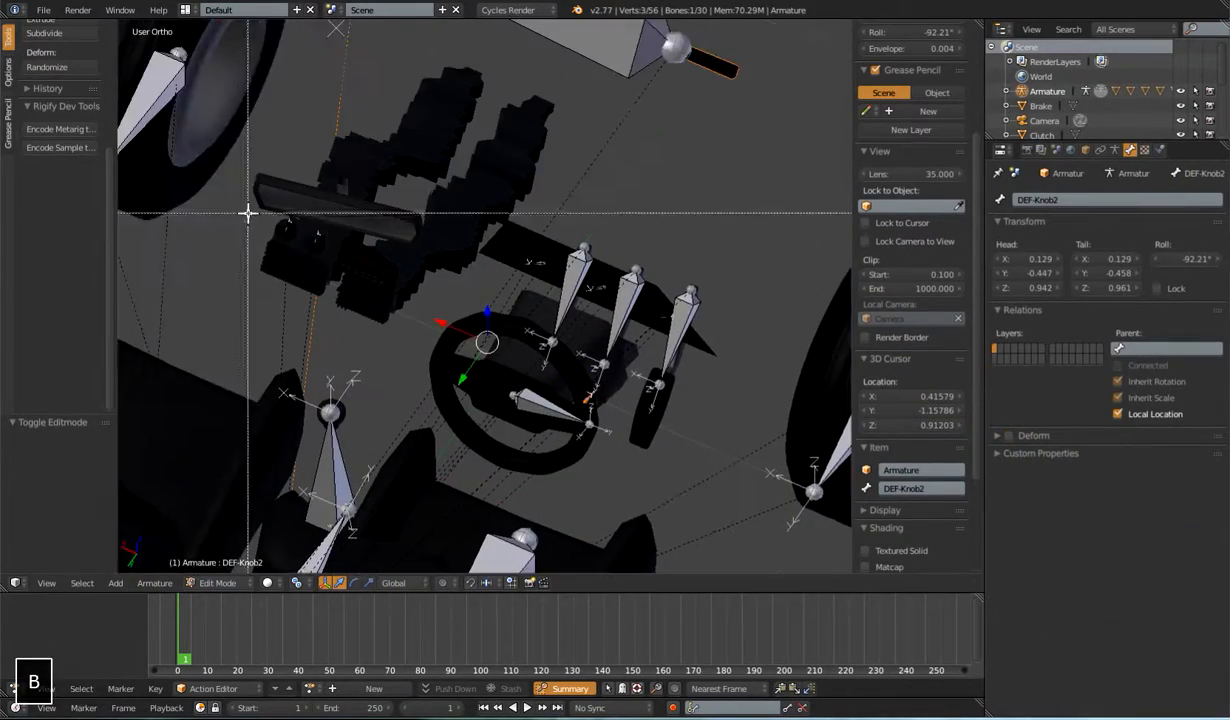
pyautogui.hotkey('ctrl', 'p')
pyautogui.click(322, 466)
# Step: Test the rig in Pose Mode by freely rotating a bone and cancelling the rotation
pyautogui.press('Tab')
pyautogui.rightClick(533, 254)
pyautogui.press('a')
pyautogui.rightClick(510, 247)
pyautogui.press('r')
pyautogui.press('r')
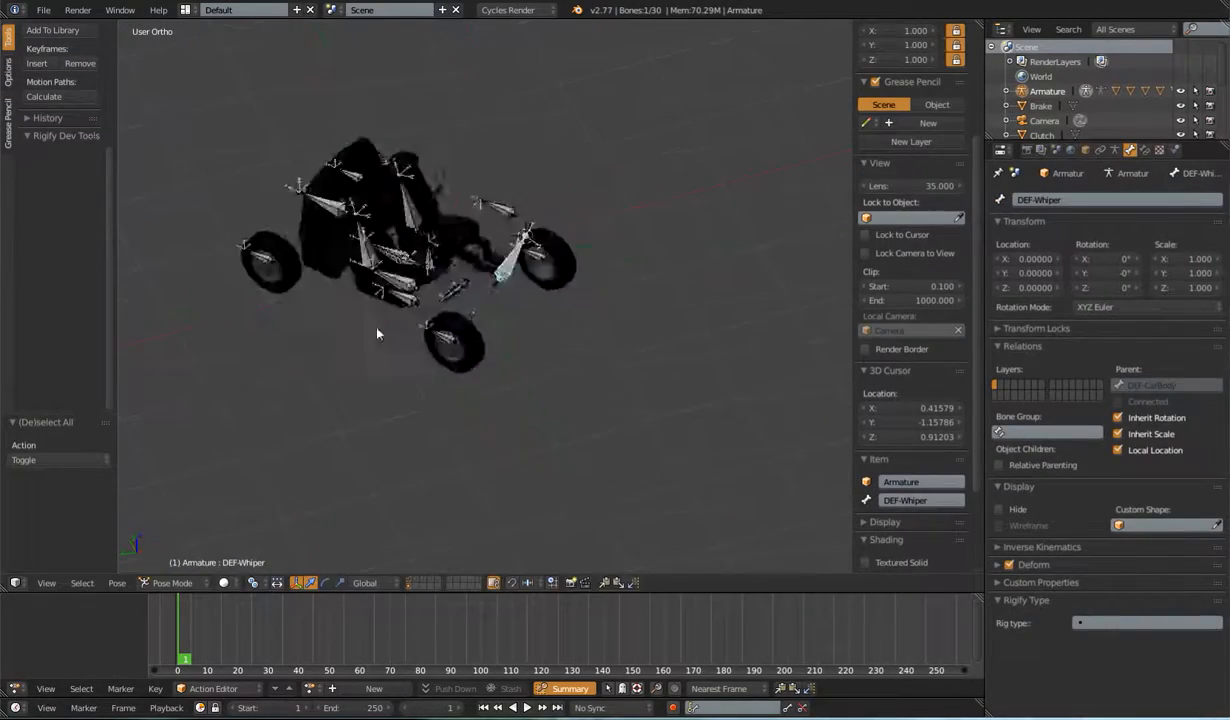
pyautogui.moveTo(465, 312); pyautogui.dragTo(330, 305, button='middle')
pyautogui.rightClick(320, 307)
# Step: Parent the exhaust mesh to the DEF-Exhaust bone using the Bone option and test the rig with a cancelled move
pyautogui.rightClick(290, 268)
pyautogui.scroll(5, 290, 268)
pyautogui.keyDown('shift'); pyautogui.moveTo(290, 268); pyautogui.dragTo(440, 360, button='middle'); pyautogui.keyUp('shift')
pyautogui.hotkey('alt', 's')
pyautogui.rightClick(285, 341)
pyautogui.keyDown('shift'); pyautogui.rightClick(241, 330); pyautogui.keyUp('shift')
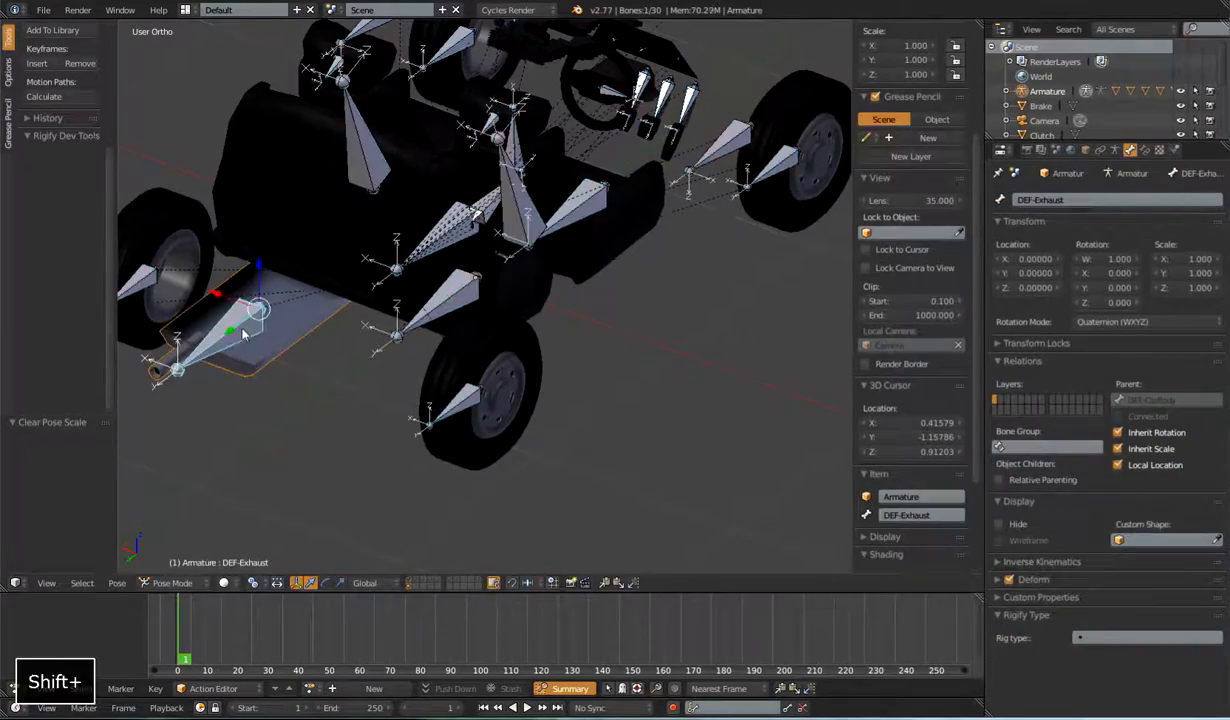
pyautogui.hotkey('ctrl', 'p')
pyautogui.click(243, 334)
pyautogui.scroll(-2, 270, 338)
pyautogui.press('g')
pyautogui.rightClick(316, 346)
# Step: Parent the clutch pedal mesh to the DEF-Clutch bone using the Bone option
pyautogui.moveTo(316, 346); pyautogui.dragTo(540, 280, button='middle')
pyautogui.rightClick(556, 272)
pyautogui.rightClick(608, 345)
pyautogui.moveTo(608, 345); pyautogui.dragTo(450, 430, button='middle')
pyautogui.scroll(3, 440, 320)
pyautogui.rightClick(430, 320)
pyautogui.keyDown('shift'); pyautogui.moveTo(560, 240); pyautogui.dragTo(450, 310, button='middle'); pyautogui.keyUp('shift')
pyautogui.scroll(4, 522, 287)
pyautogui.moveTo(522, 287); pyautogui.dragTo(470, 200, button='middle')
pyautogui.rightClick(467, 116)
pyautogui.hotkey('ctrl', 'p')
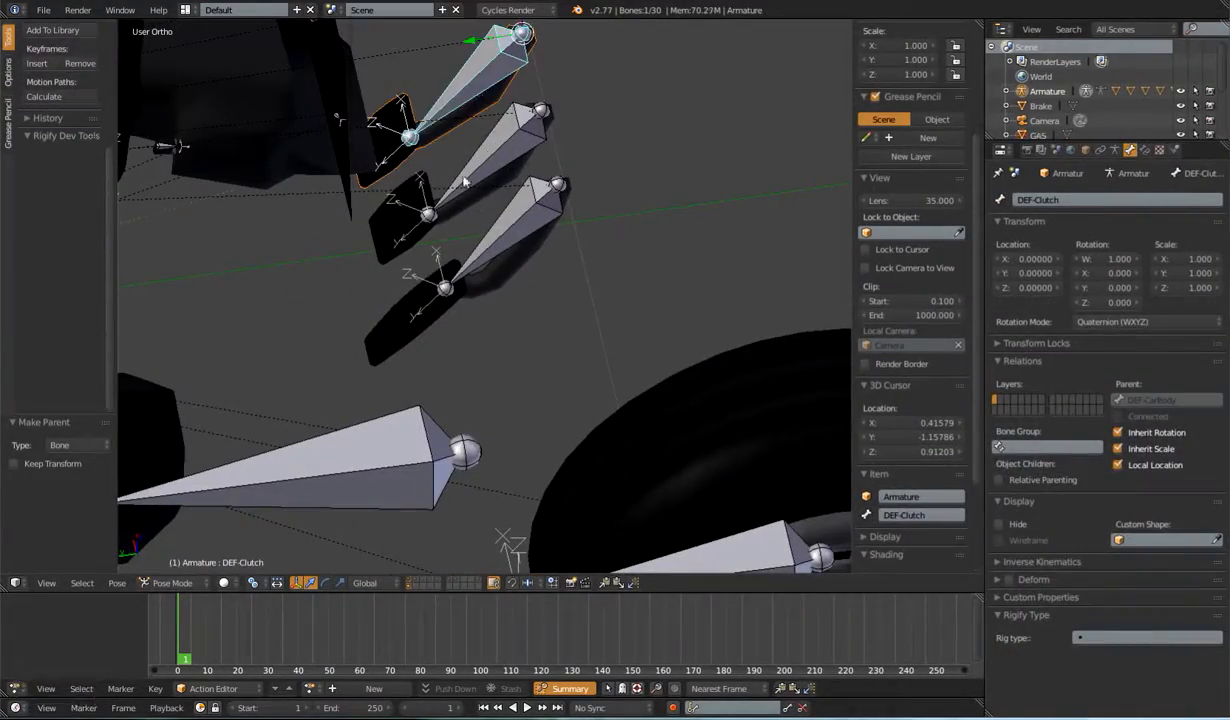
# Step: Parent the brake and gas pedal meshes to their matching bones using the Bone option and test the rig with a move
pyautogui.click(487, 168)
pyautogui.keyDown('shift'); pyautogui.rightClick(510, 230); pyautogui.keyUp('shift')
pyautogui.hotkey('ctrl', 'p')
pyautogui.scroll(-5, 490, 260)
pyautogui.rightClick(388, 410)
pyautogui.press('g')
# Step: Parent the keyhole cylinder mesh to the DEF-Key bone using the Bone option and test the rig with a move
pyautogui.scroll(8, 590, 277)
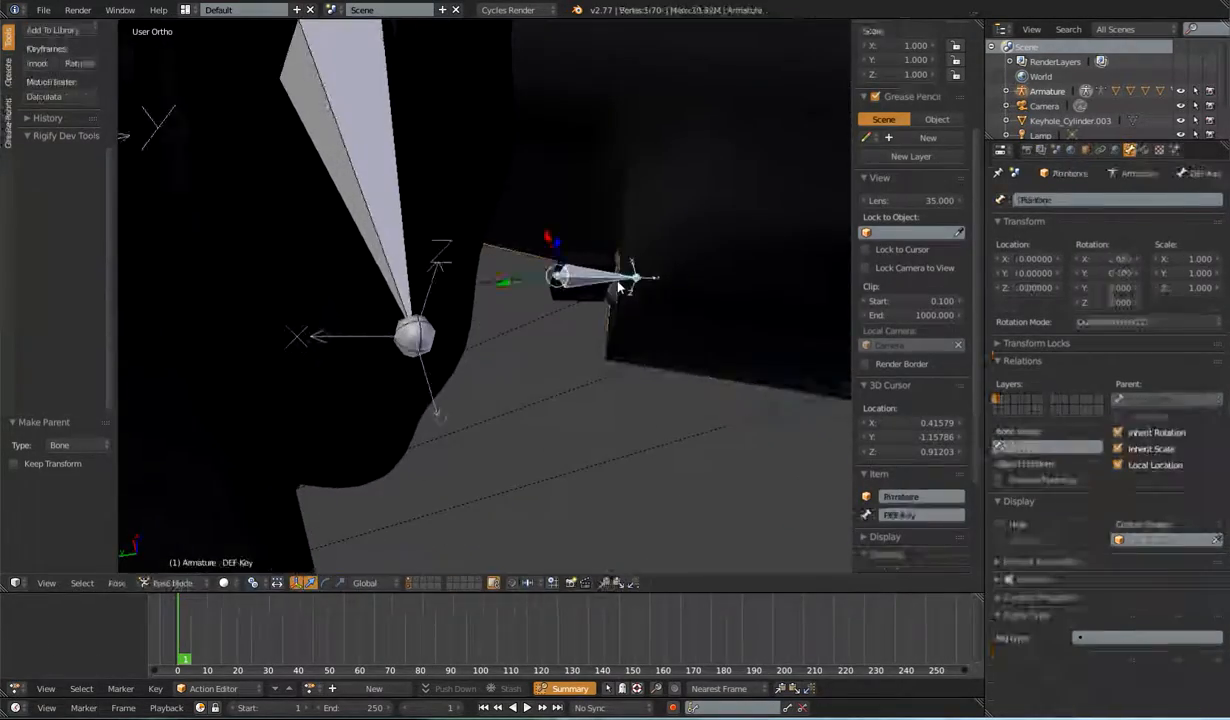
pyautogui.keyDown('shift'); pyautogui.rightClick(267, 300); pyautogui.keyUp('shift')
pyautogui.scroll(-6, 267, 300)
pyautogui.press('g')
# Step: Reveal all hidden car meshes in Object Mode and return the armature to Pose Mode
pyautogui.press('Tab')
pyautogui.hotkey('alt', 'h')
pyautogui.scroll(-3, 500, 370)
pyautogui.press('Tab')
# Step: Test the complete rig by freely moving and scaling the Root bone, cancelling the transforms
pyautogui.scroll(4, 522, 290)
pyautogui.moveTo(522, 290); pyautogui.dragTo(467, 160, button='middle')
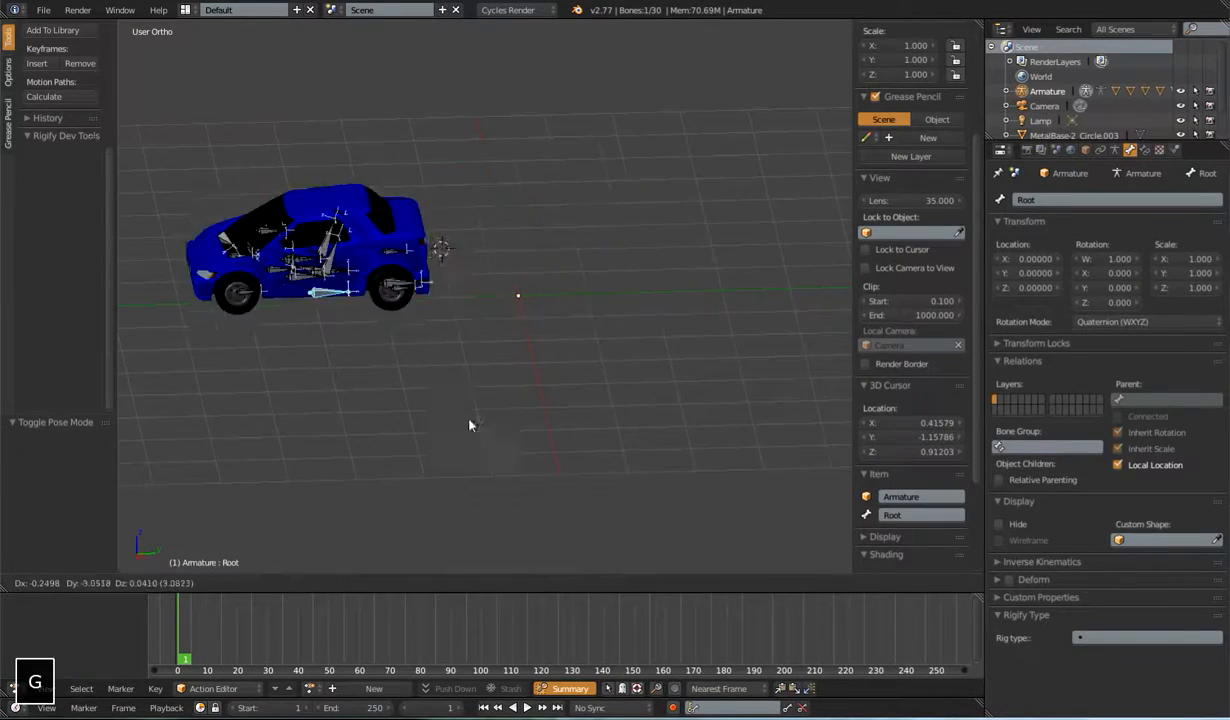
pyautogui.moveTo(578, 406); pyautogui.dragTo(590, 345, button='middle')
pyautogui.scroll(5, 590, 400)
pyautogui.press('g')
pyautogui.scroll(-5, 598, 445)
pyautogui.press('s')
pyautogui.rightClick(192, 491)
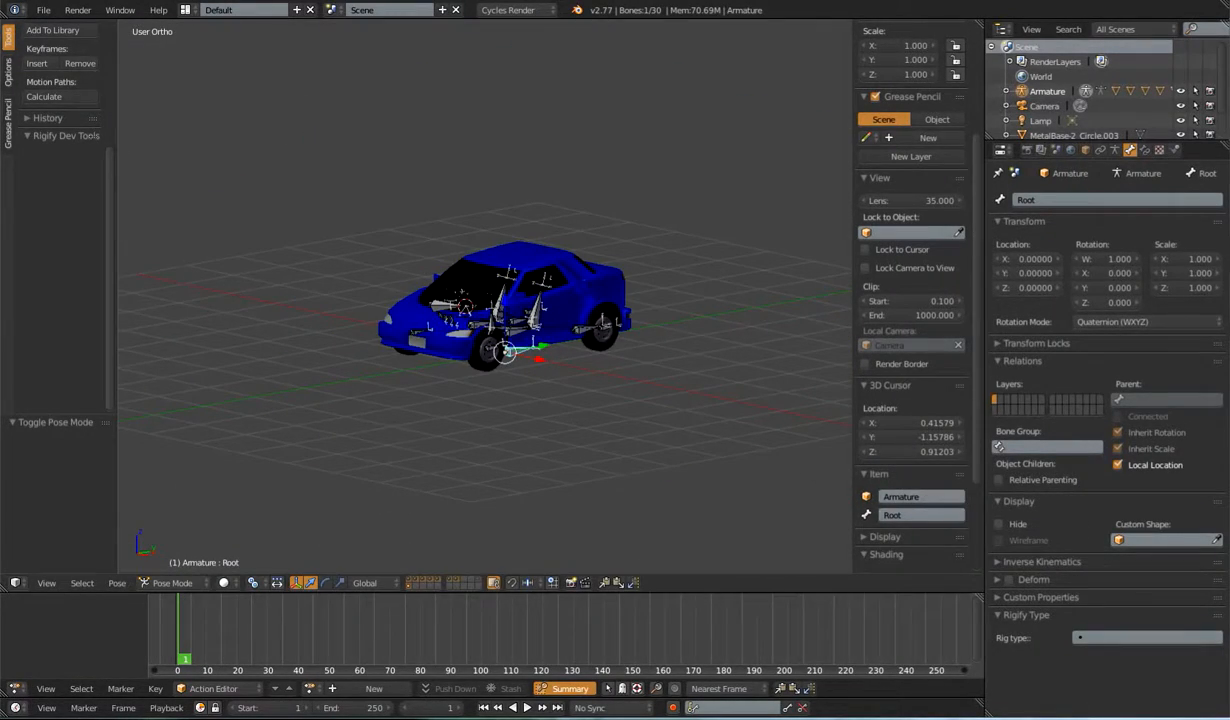
# Step: Save the rigged car to a Blender file
pyautogui.click(43, 10)
pyautogui.click(60, 134)
pyautogui.click(1170, 48)
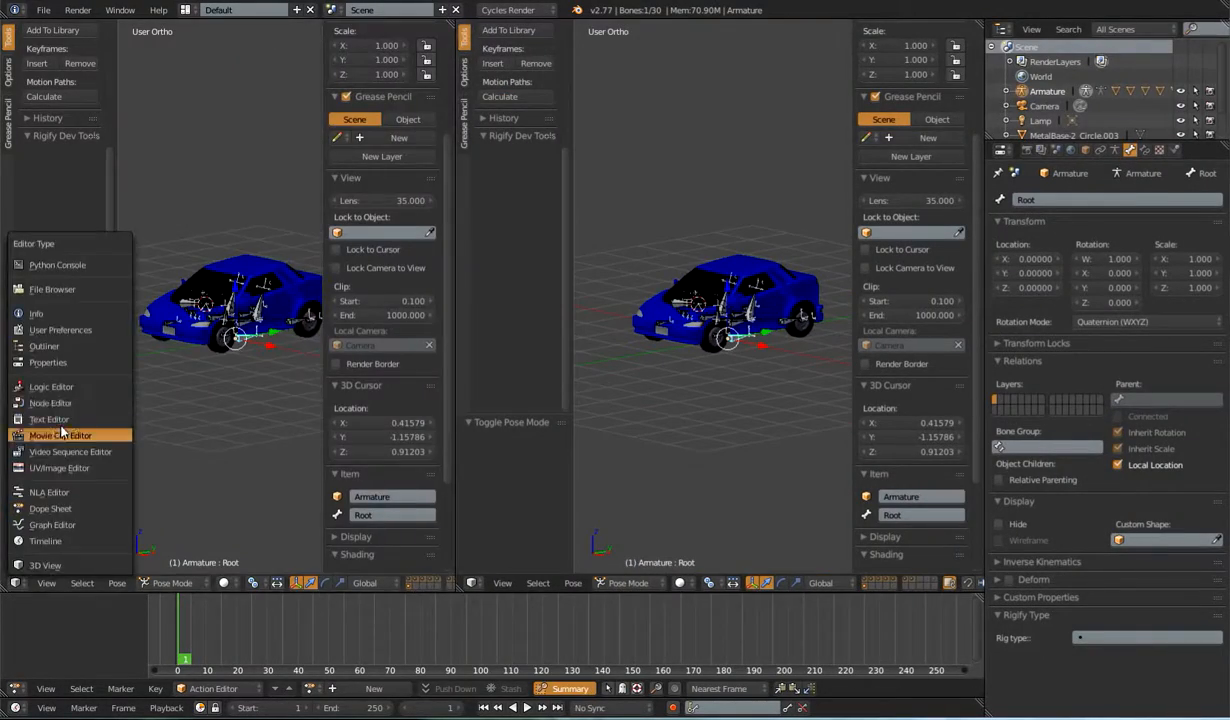
# Step: Turn one of the two 3D views into a Text Editor and write the note "Def Bones Done!!!" in it
pyautogui.click(85, 511)
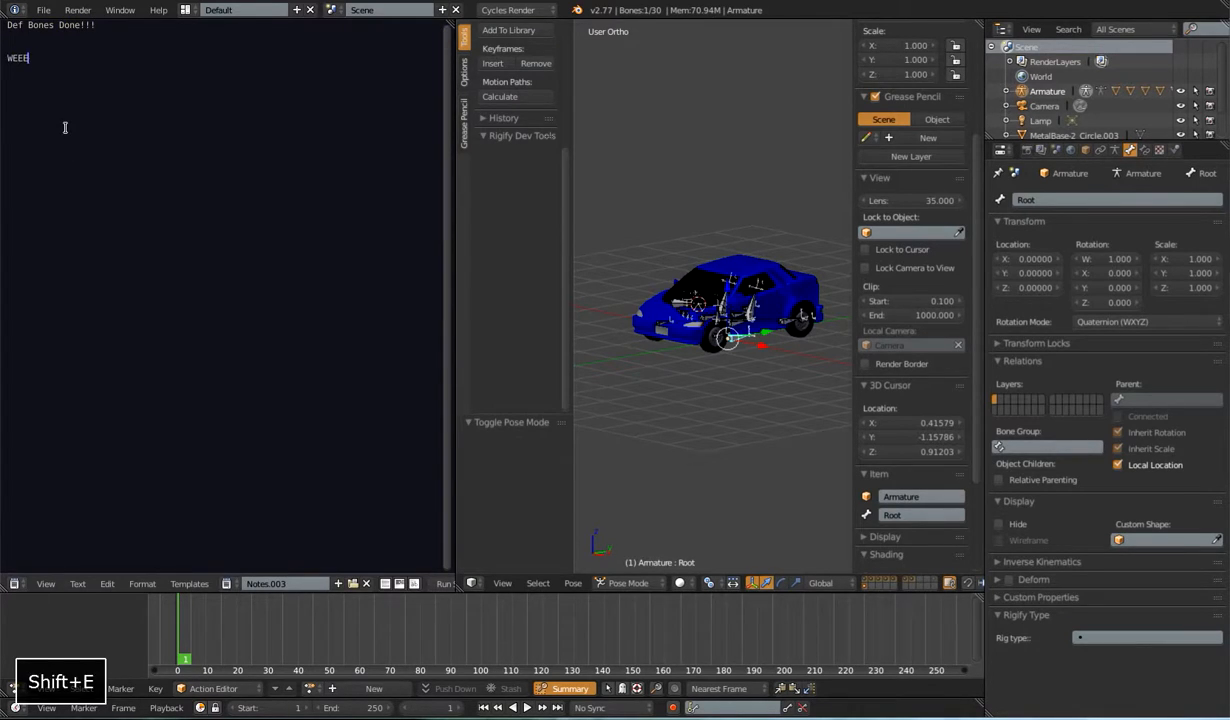